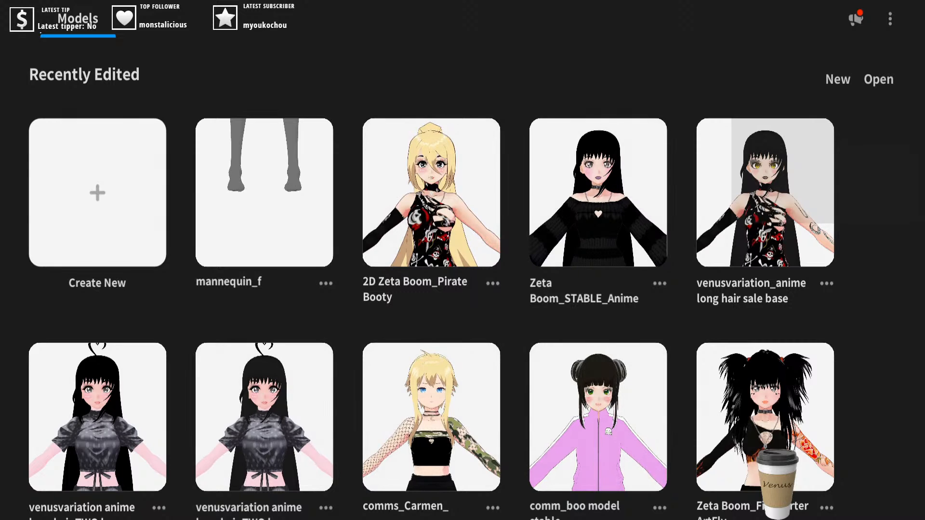
scroll(304, 258, down, 1)
scroll(303, 258, up, 1)
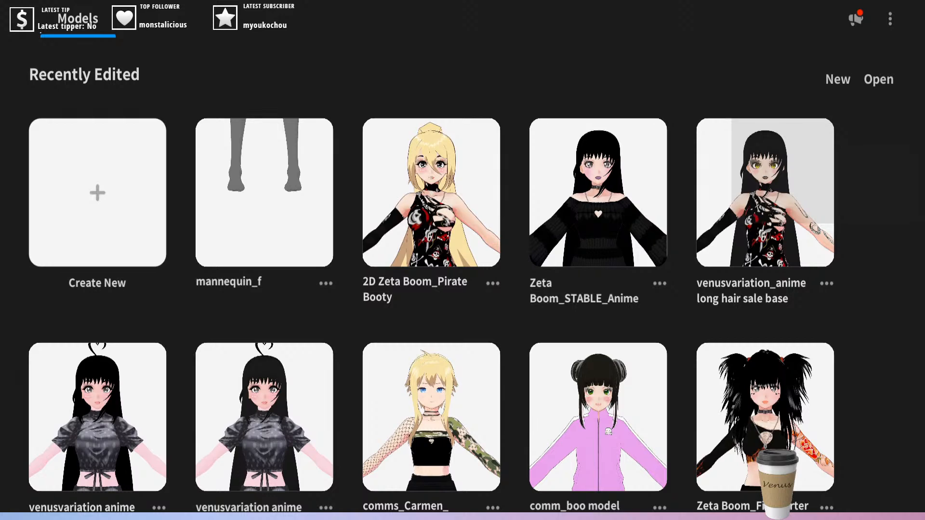
click(88, 212)
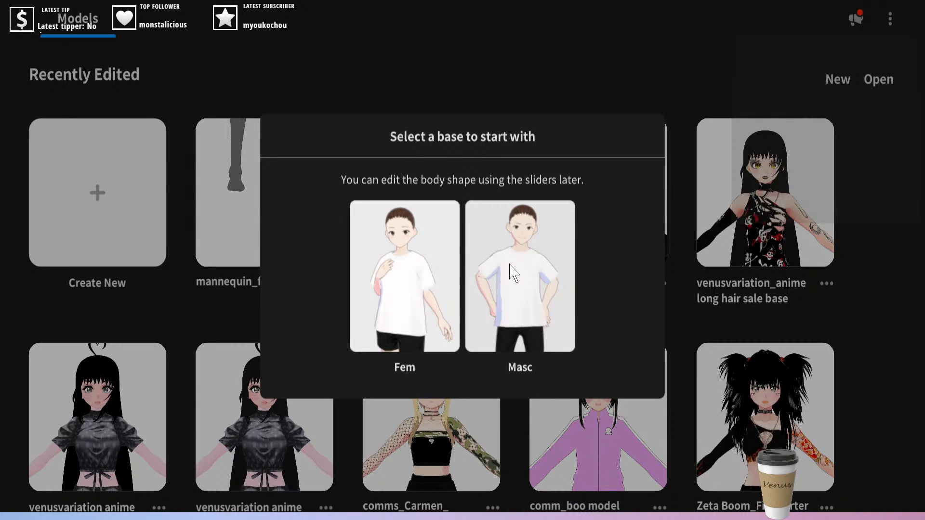
click(544, 89)
- Look through the saved models, both the recently edited ones and those from the Beta version
scroll(315, 289, down, 2)
scroll(448, 323, down, 5)
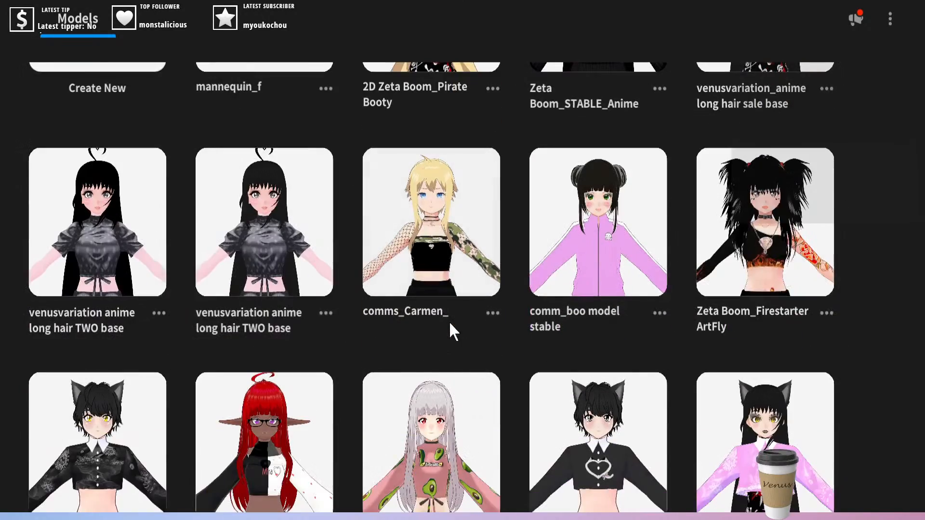
scroll(790, 250, down, 1)
scroll(640, 308, down, 10)
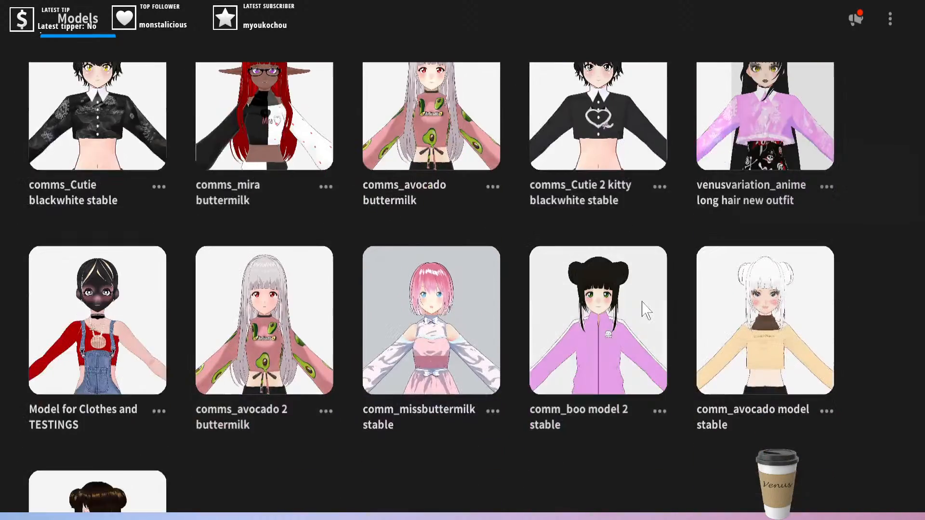
scroll(643, 308, down, 5)
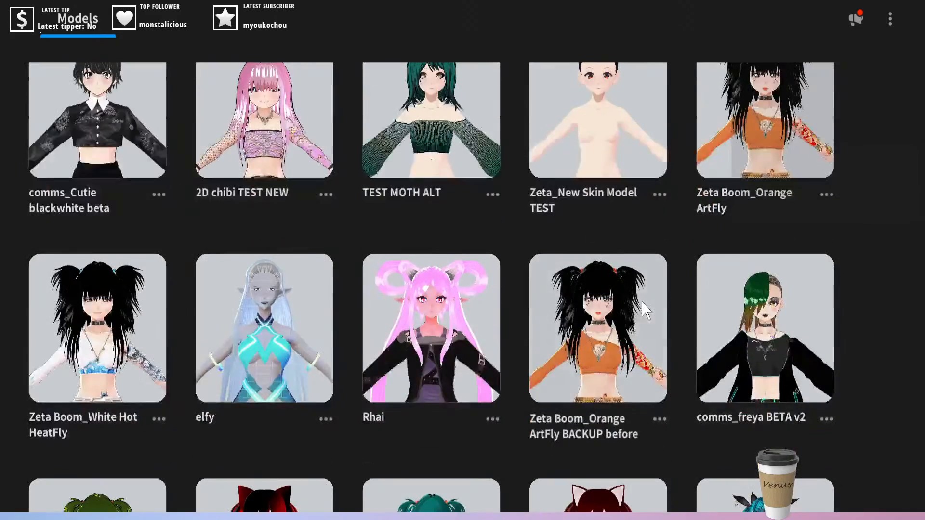
scroll(845, 175, down, 8)
scroll(838, 195, down, 15)
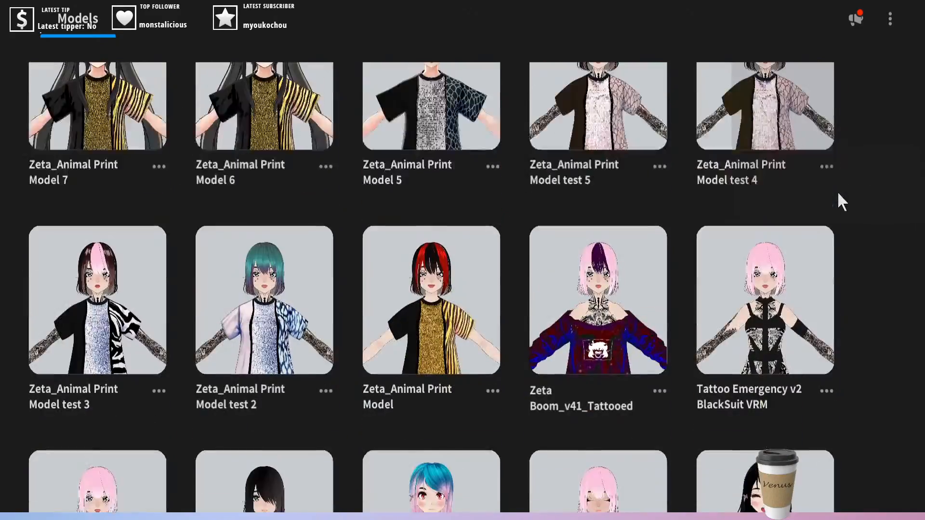
scroll(840, 201, down, 3)
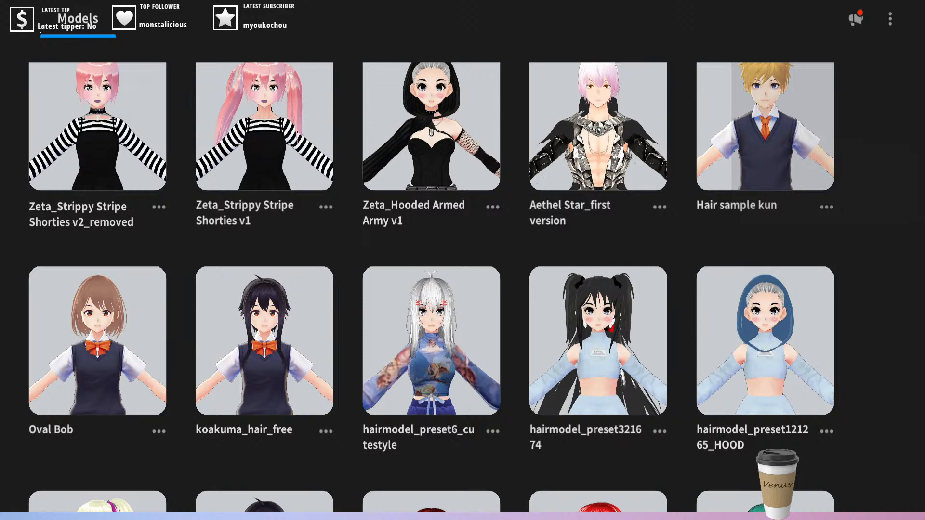
scroll(602, 348, up, 15)
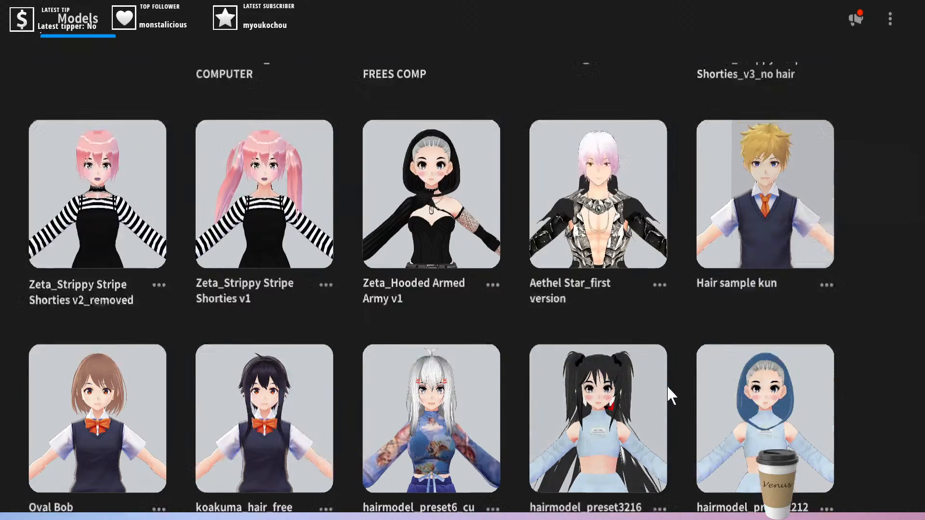
scroll(256, 333, up, 10)
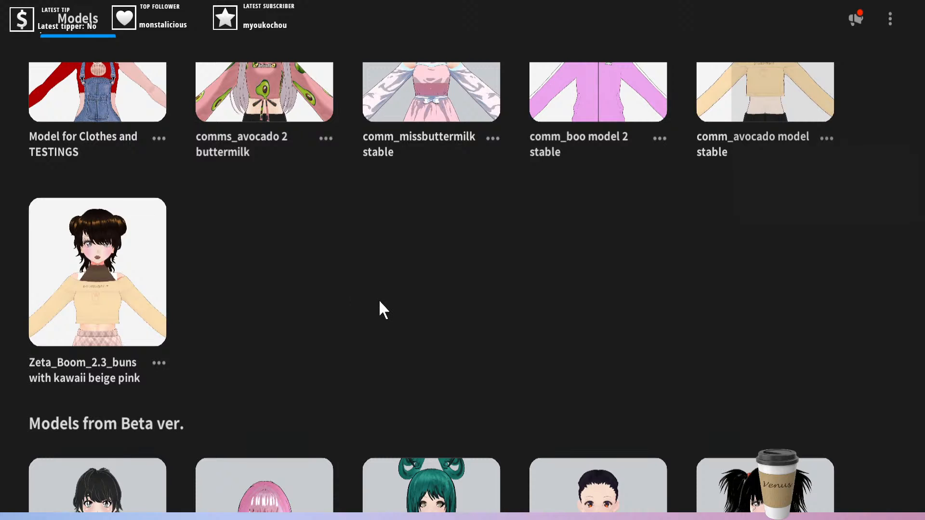
scroll(380, 301, up, 8)
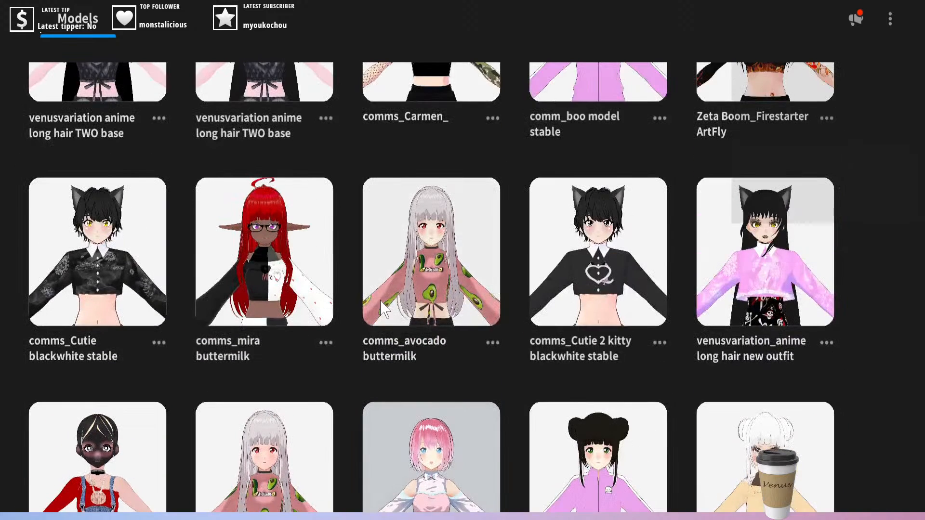
scroll(382, 308, down, 1)
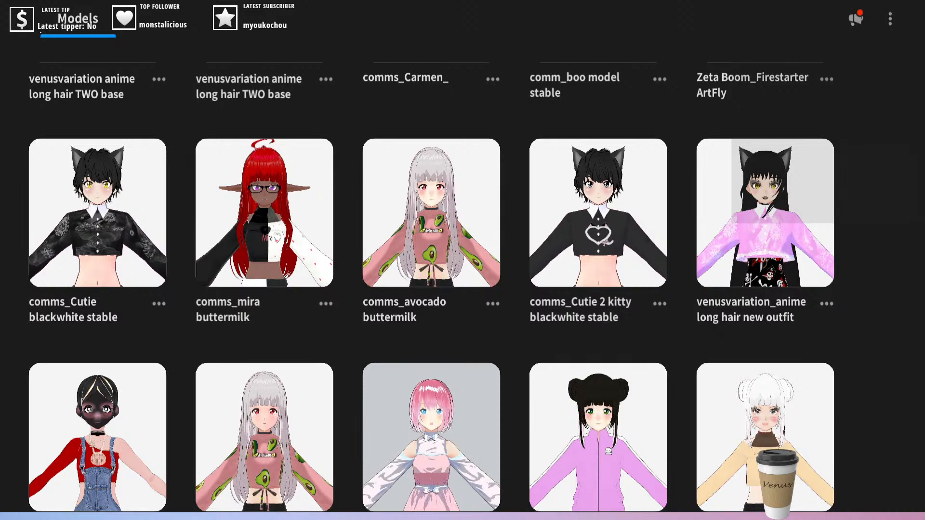
scroll(149, 289, up, 8)
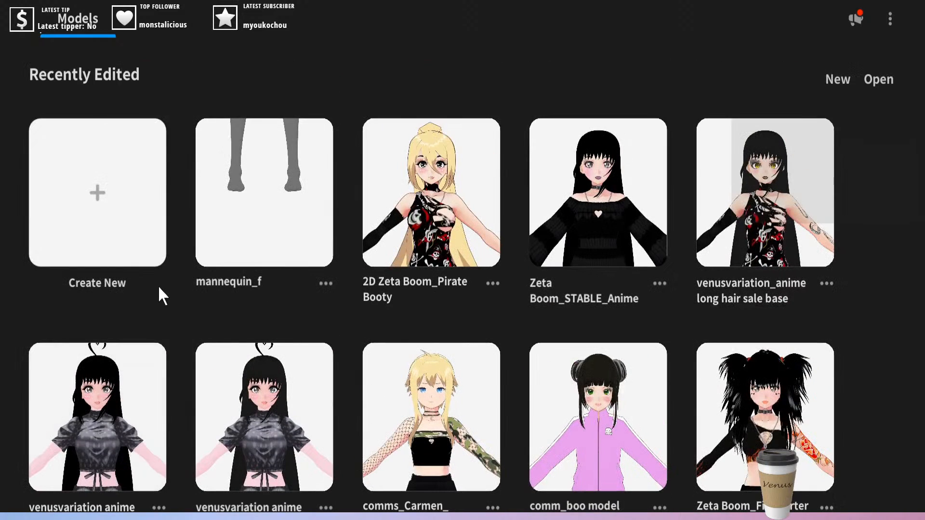
- Create a new model from the Masc base
click(125, 208)
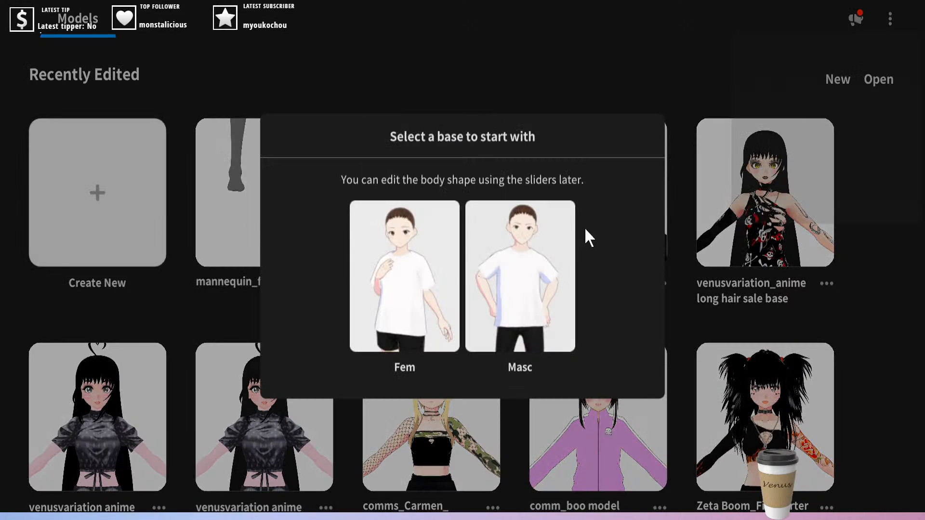
click(511, 262)
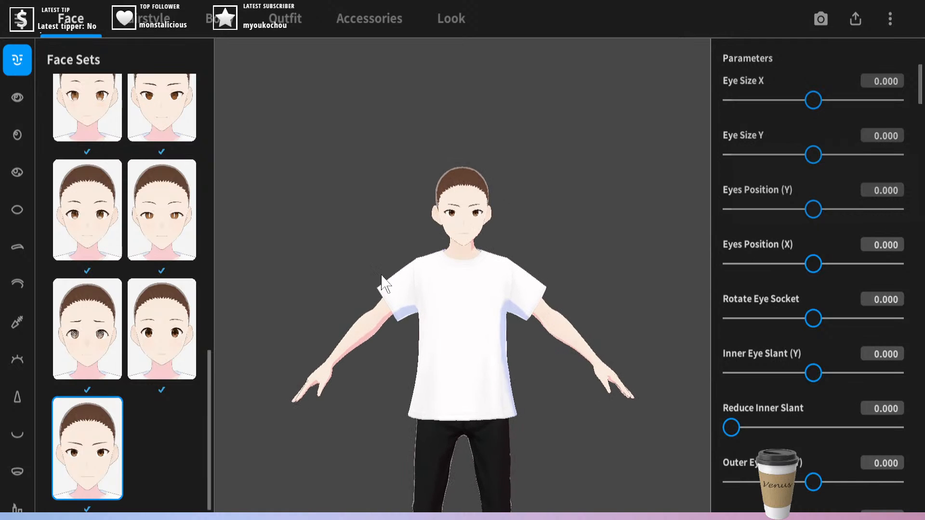
scroll(381, 289, up, 3)
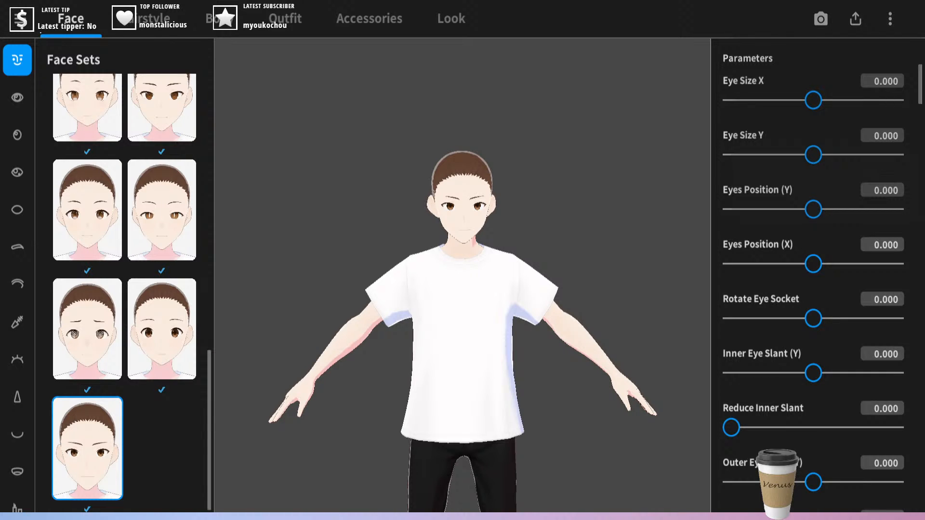
scroll(362, 248, down, 2)
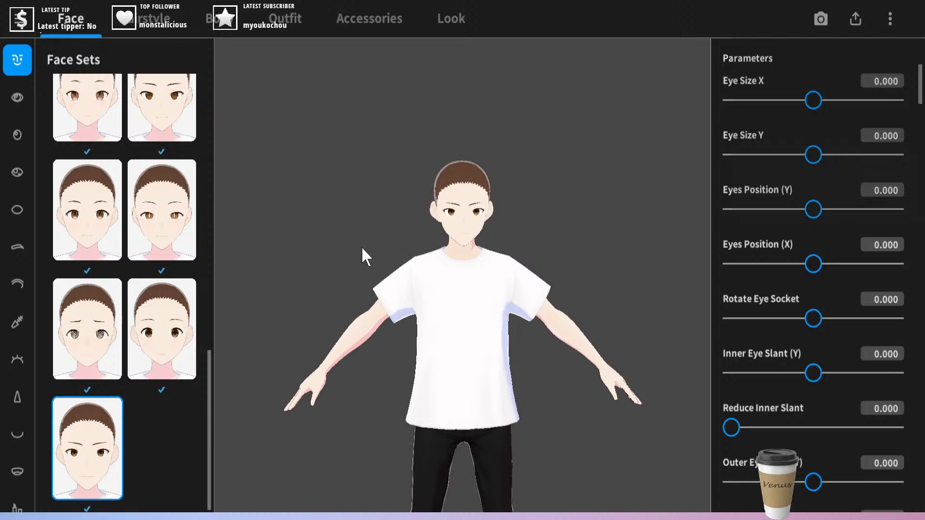
middle_drag(354, 247, 325, 142)
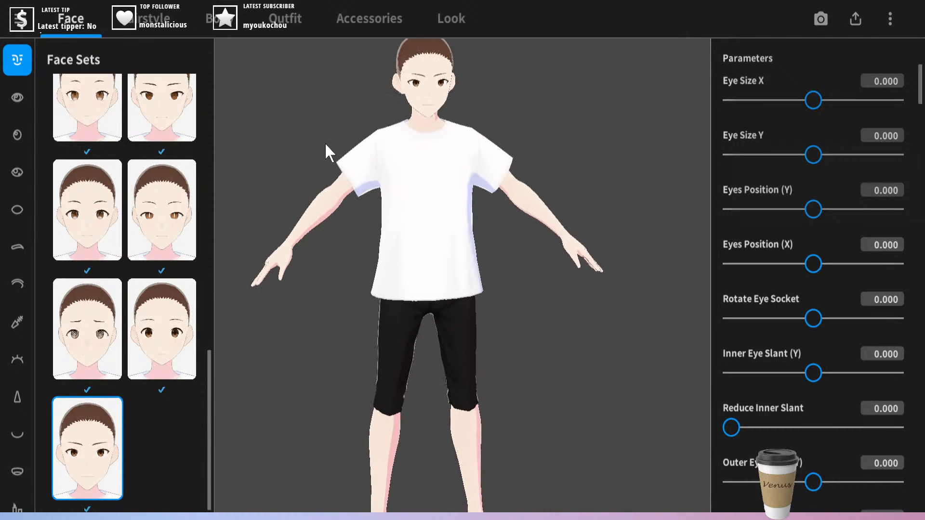
right_drag(325, 143, 320, 142)
scroll(849, 412, down, 2)
scroll(848, 410, up, 2)
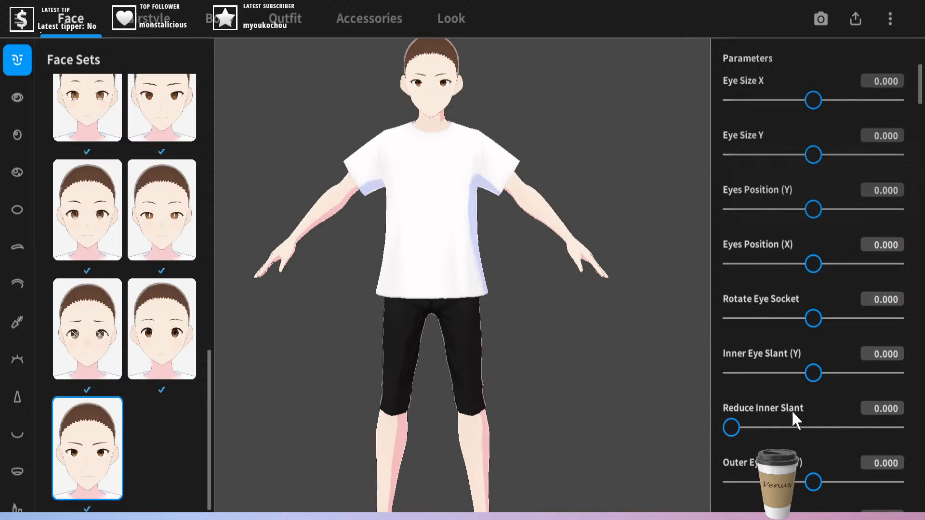
scroll(825, 383, down, 2)
scroll(825, 379, up, 2)
- Apply the face set with narrow, light orange-brown eyes to the new model
click(179, 216)
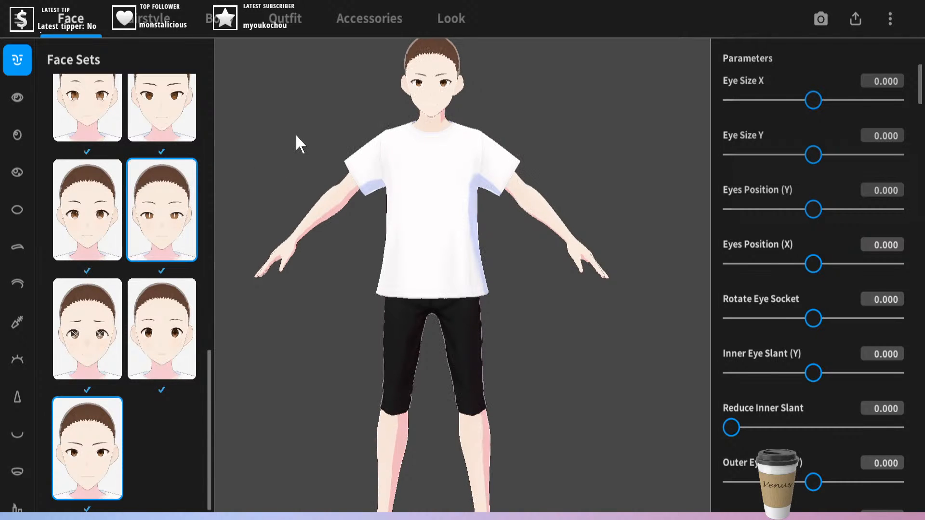
mouse_move(296, 135)
right_down()
mouse_move(304, 141)
mouse_move(296, 134)
right_up()
middle_drag(296, 133, 298, 240)
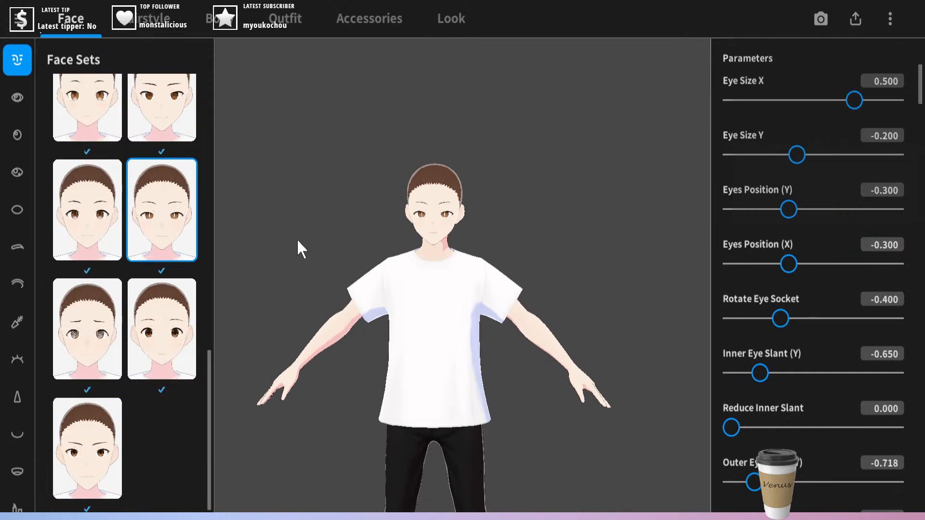
scroll(308, 245, up, 2)
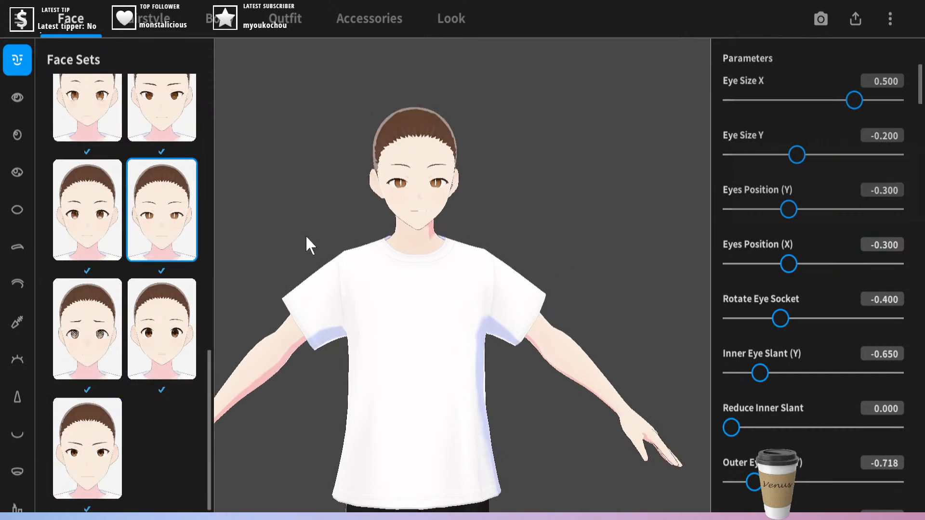
scroll(302, 227, up, 2)
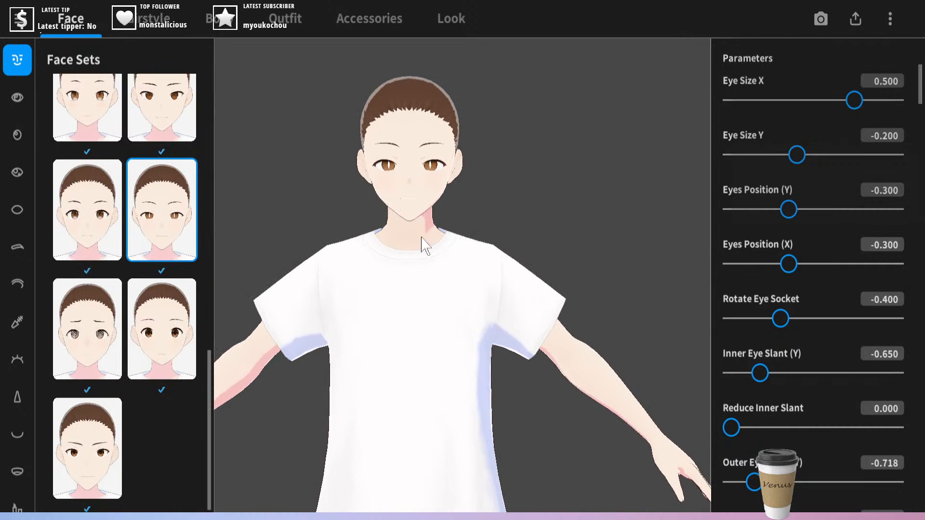
- Adjust the eyebrow Y rotation to about 0.023 and Eyebrows Position Z to -0.006, X to -0.065 and Y to -0.769
scroll(776, 236, down, 12)
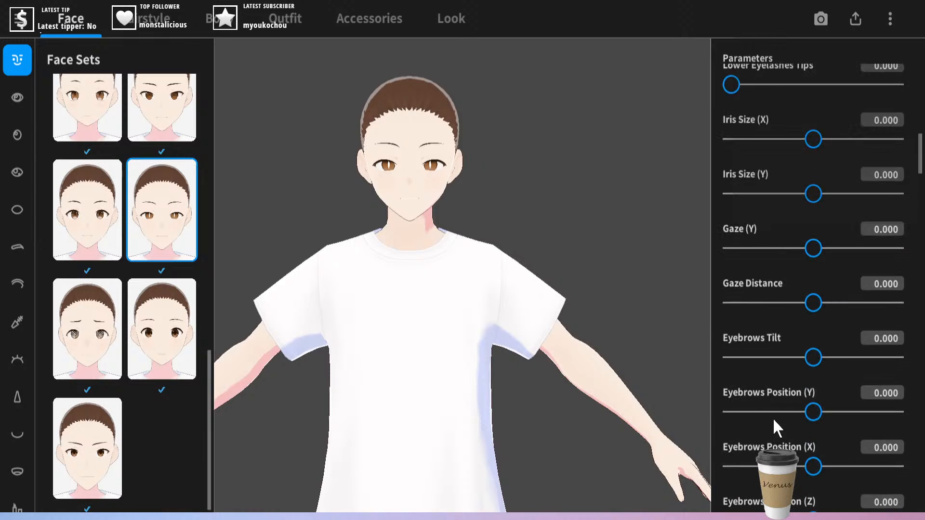
scroll(847, 212, down, 3)
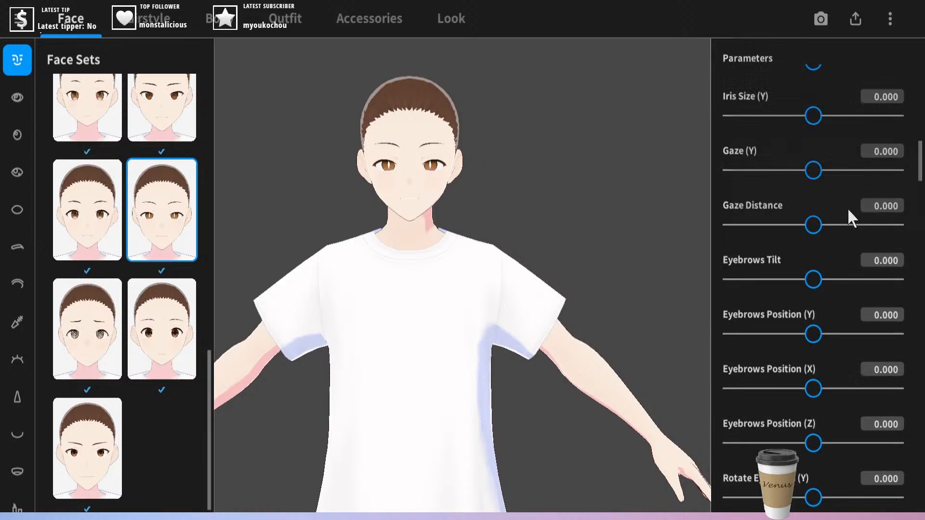
scroll(846, 216, up, 2)
scroll(846, 216, down, 5)
scroll(846, 223, up, 3)
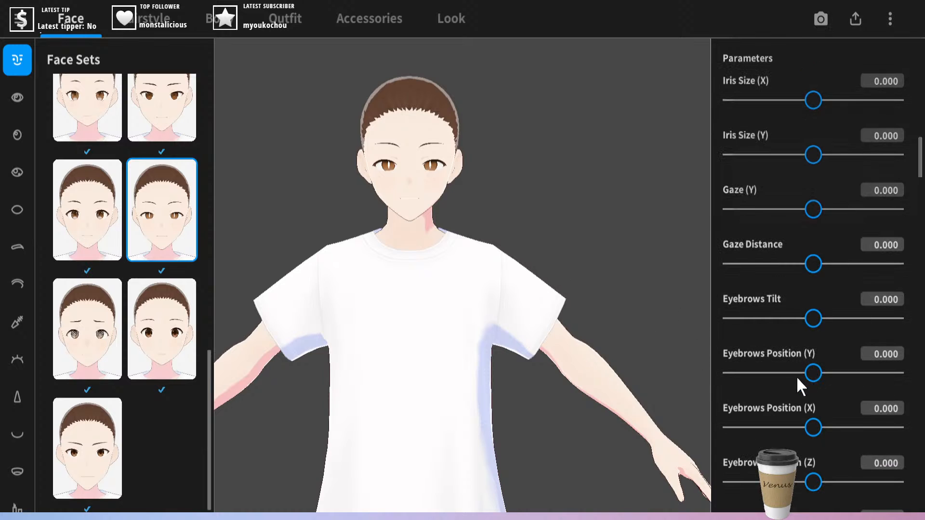
scroll(762, 393, down, 1)
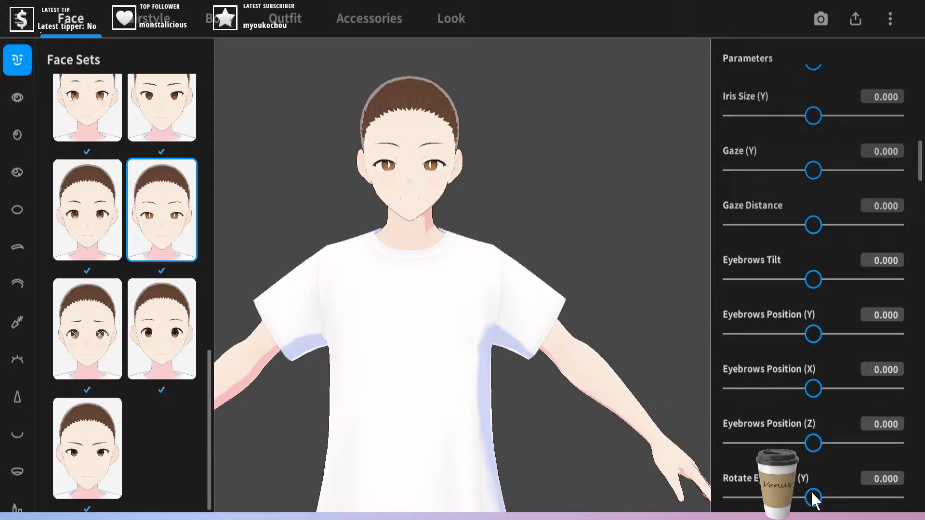
mouse_move(813, 497)
mouse_down()
mouse_move(790, 500)
mouse_move(850, 498)
mouse_move(718, 501)
mouse_move(915, 496)
mouse_move(732, 496)
mouse_move(836, 501)
mouse_move(747, 496)
mouse_move(831, 491)
mouse_move(799, 490)
mouse_move(820, 496)
mouse_up()
drag(801, 443, 873, 443)
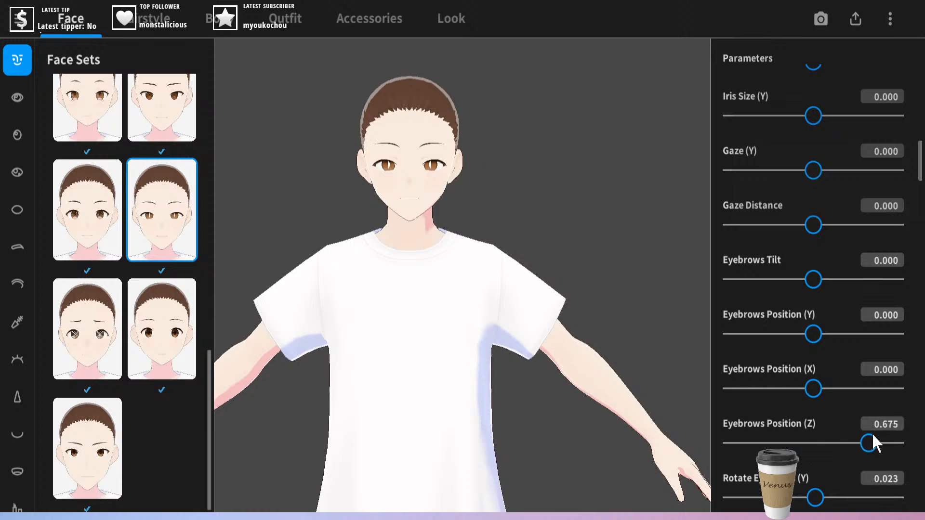
mouse_move(799, 441)
mouse_down()
mouse_move(753, 442)
mouse_move(828, 440)
mouse_move(815, 442)
mouse_up()
mouse_move(813, 388)
mouse_down()
mouse_move(780, 388)
mouse_move(831, 388)
mouse_move(778, 388)
mouse_move(823, 388)
mouse_move(808, 388)
mouse_up()
drag(811, 334, 747, 339)
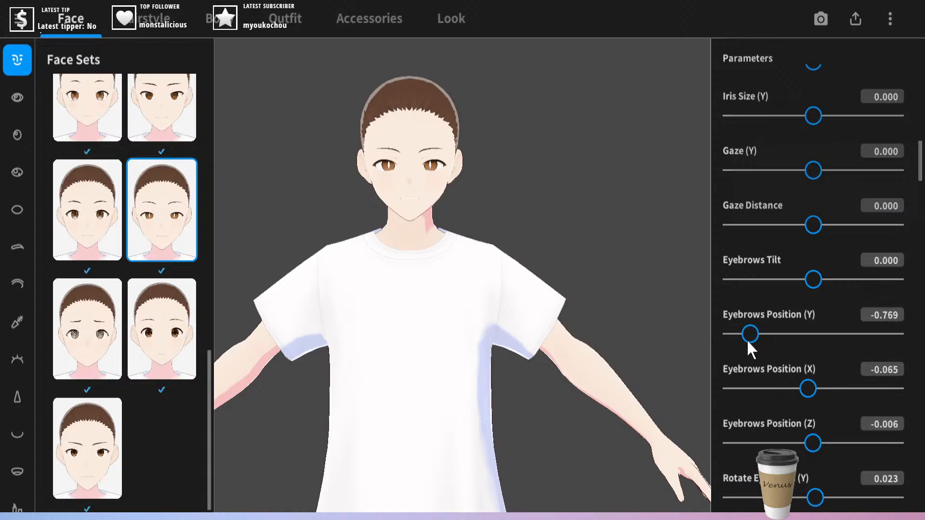
- Set the model's Eyebrows Tilt to 0.5
drag(806, 278, 836, 279)
click(876, 260)
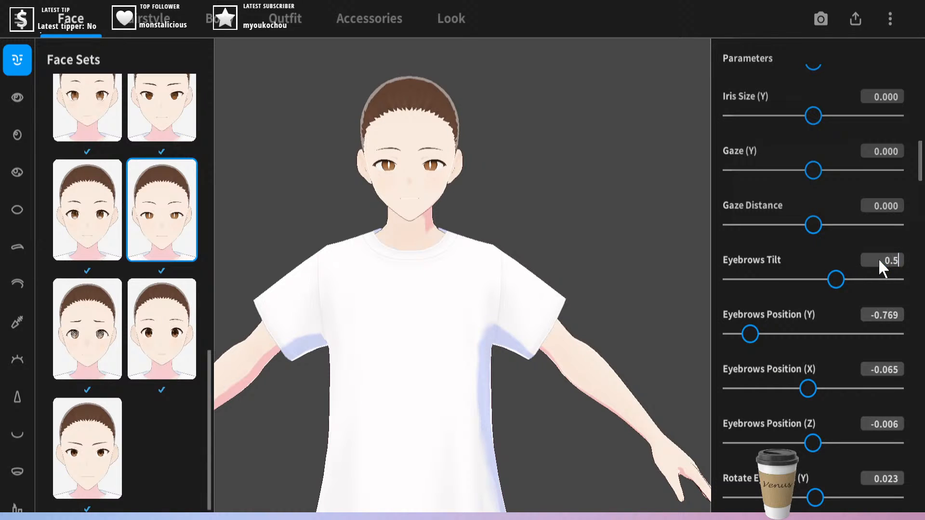
text(0.50)
key(Return)
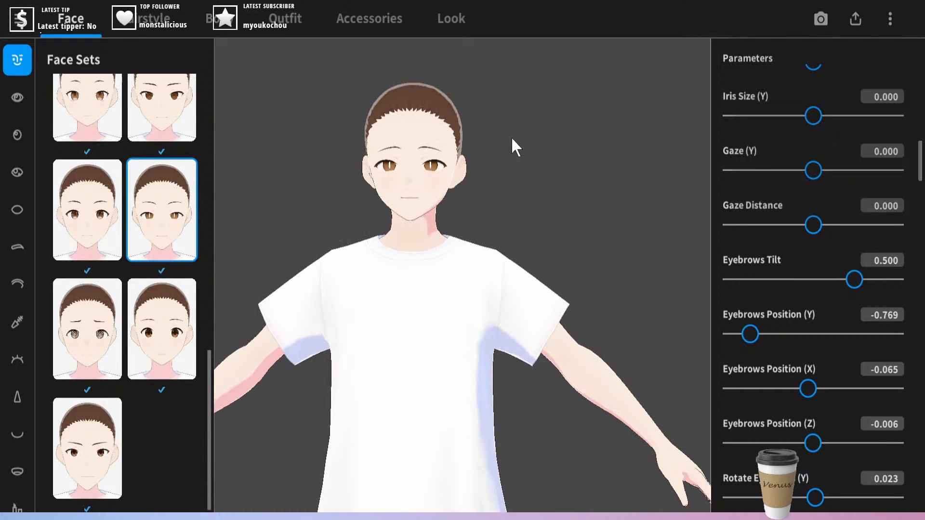
scroll(513, 142, up, 2)
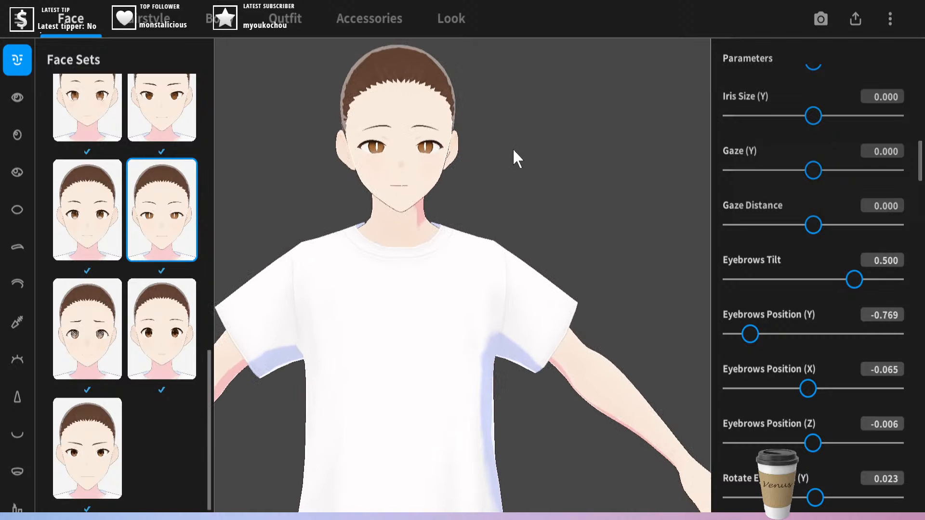
mouse_move(512, 149)
middle_down()
mouse_move(522, 205)
mouse_move(522, 152)
middle_up()
right_drag(522, 151, 357, 154)
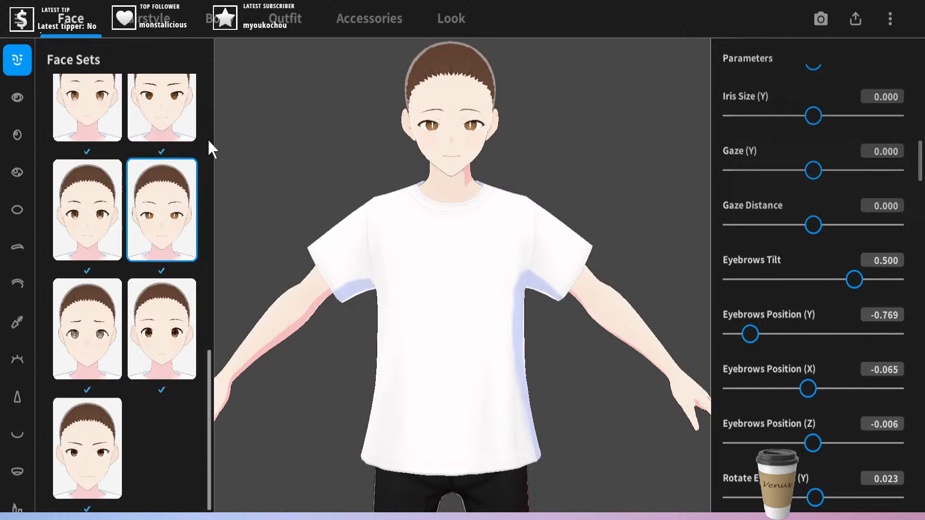
- Return to the model selection without saving the edits to the new model
click(22, 18)
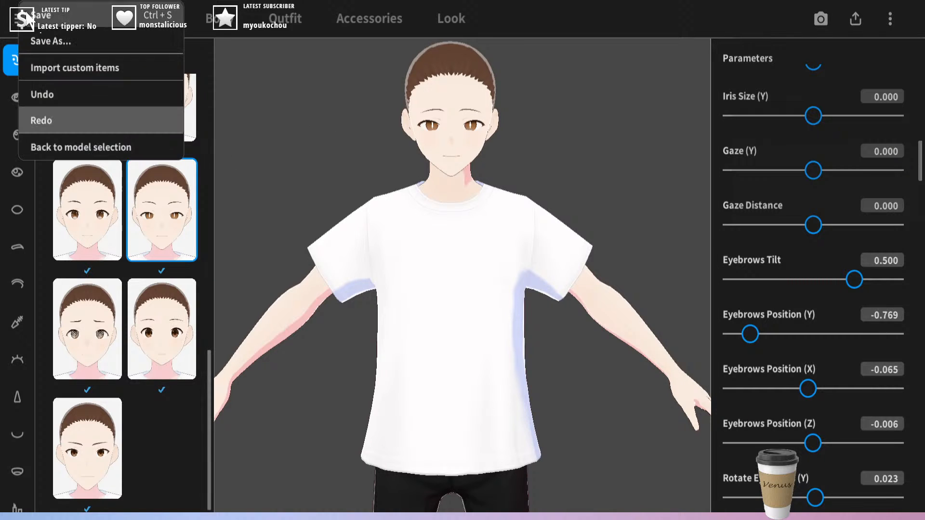
click(62, 145)
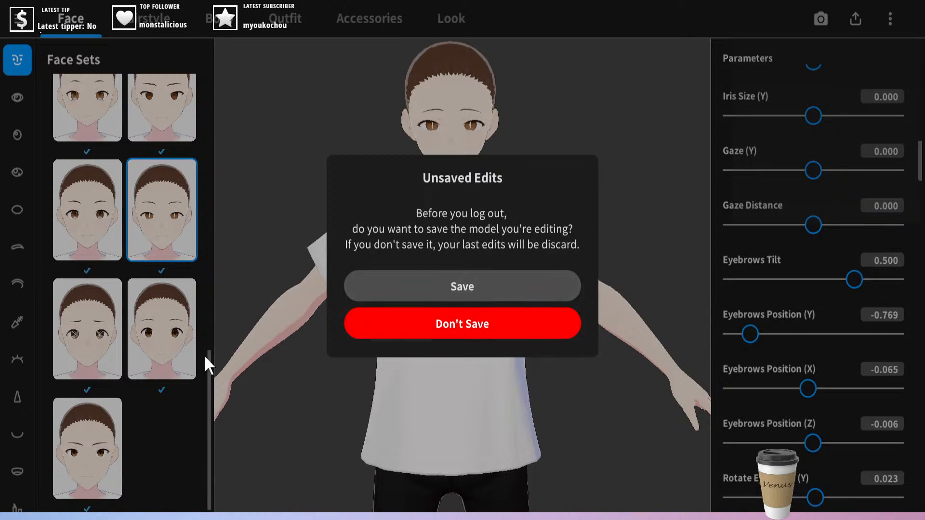
click(481, 319)
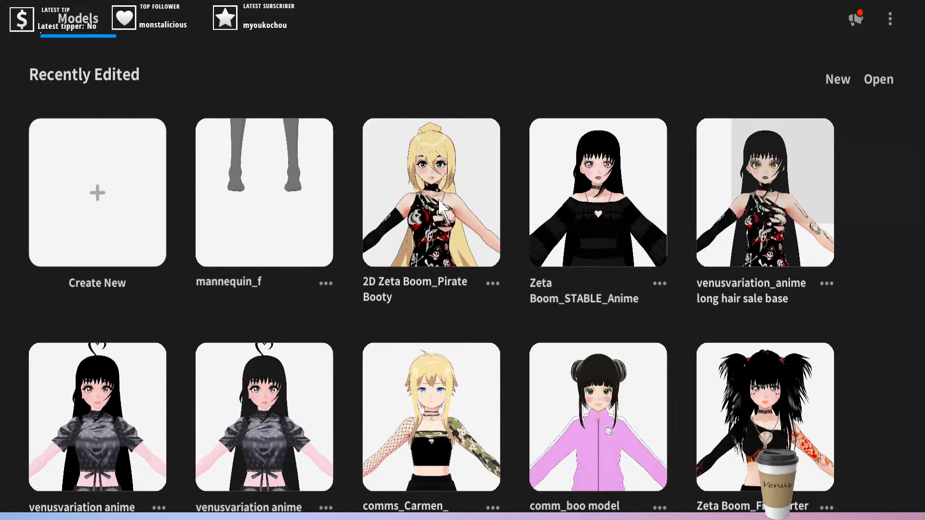
- Browse the recently edited models in the library down to the older ones and return to the start of the list
scroll(438, 176, down, 1)
scroll(765, 338, down, 1)
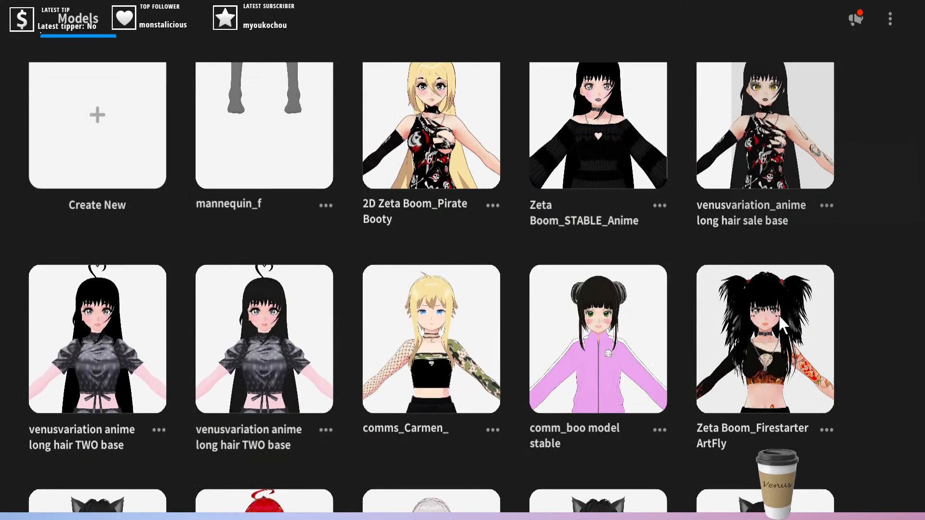
scroll(759, 351, down, 1)
scroll(767, 330, up, 1)
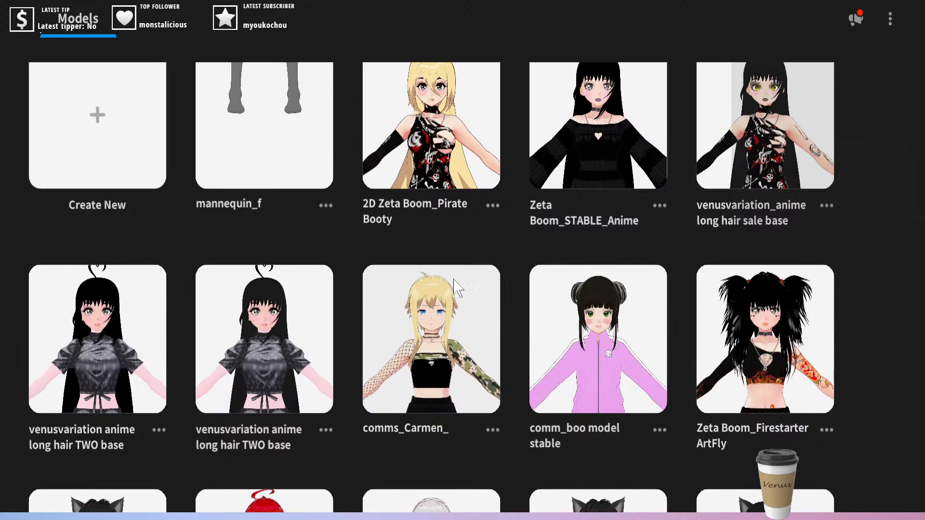
scroll(456, 285, down, 6)
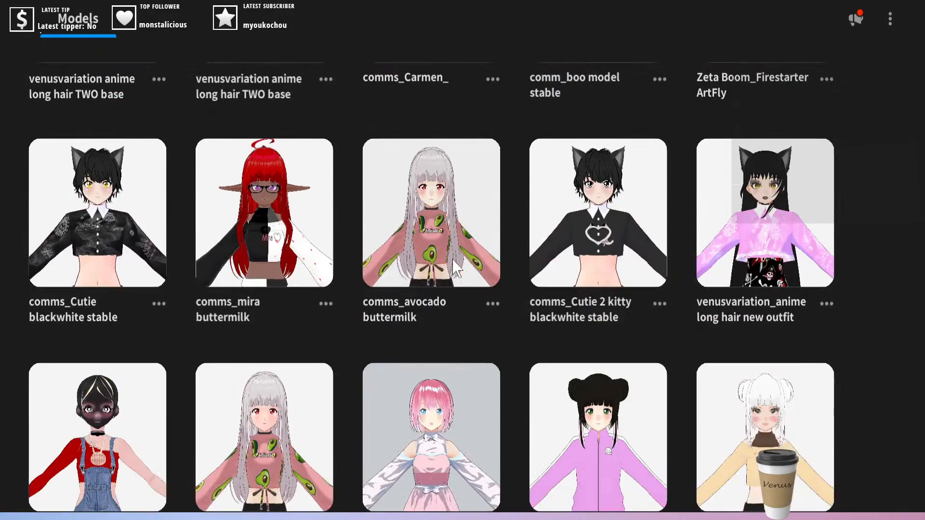
scroll(457, 270, down, 8)
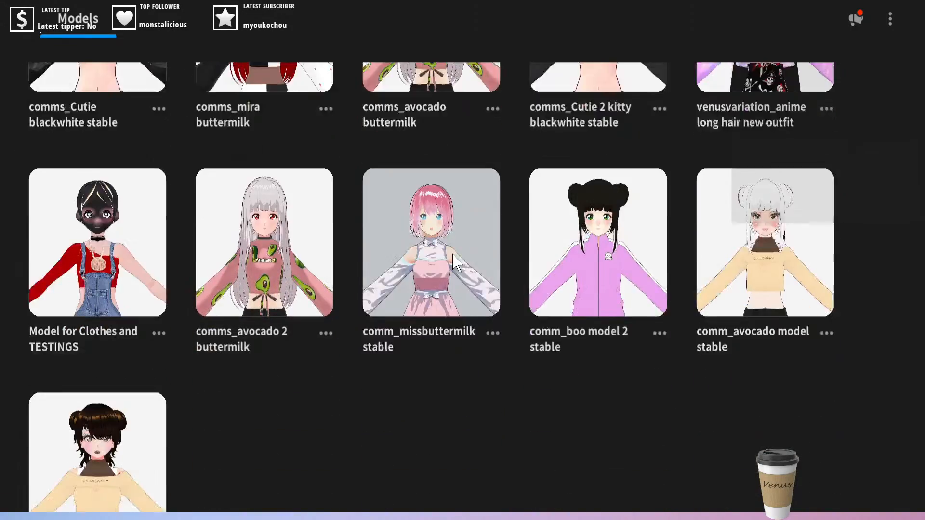
scroll(457, 260, down, 8)
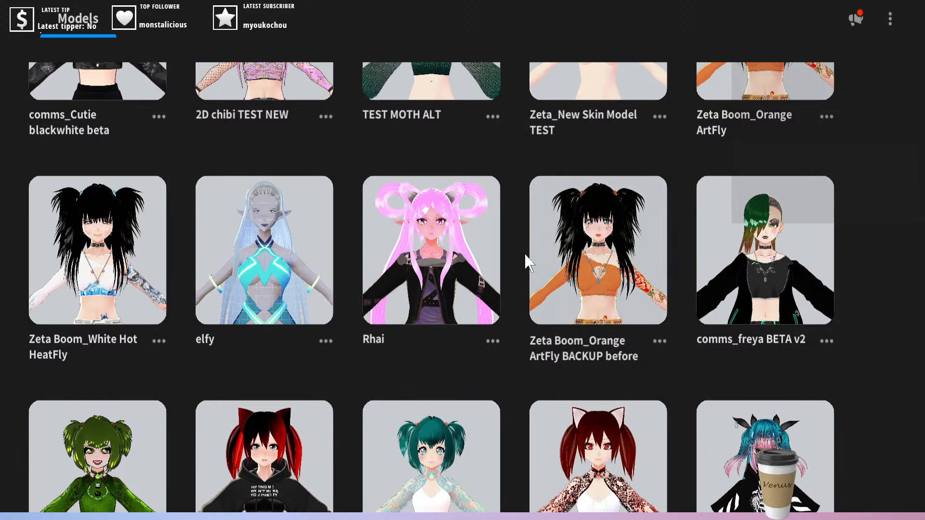
scroll(525, 250, down, 2)
scroll(284, 385, down, 4)
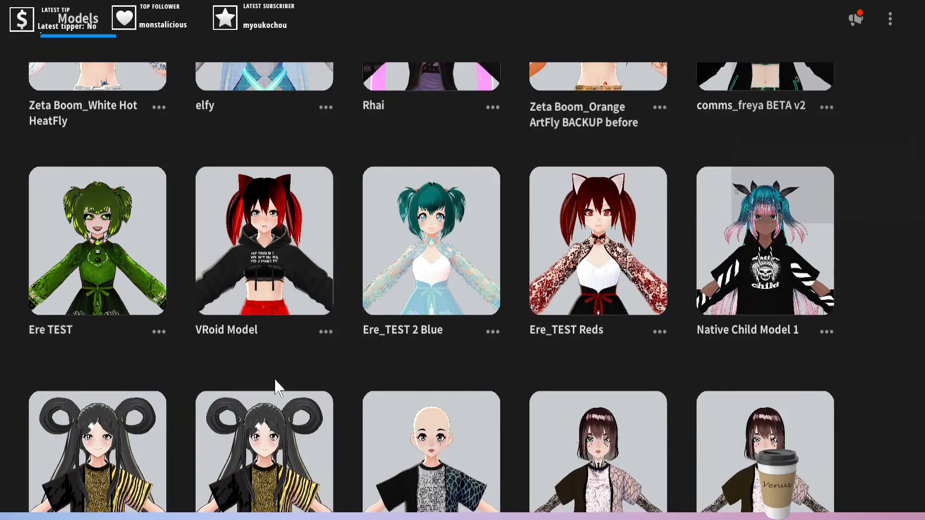
scroll(279, 381, up, 10)
scroll(394, 337, up, 18)
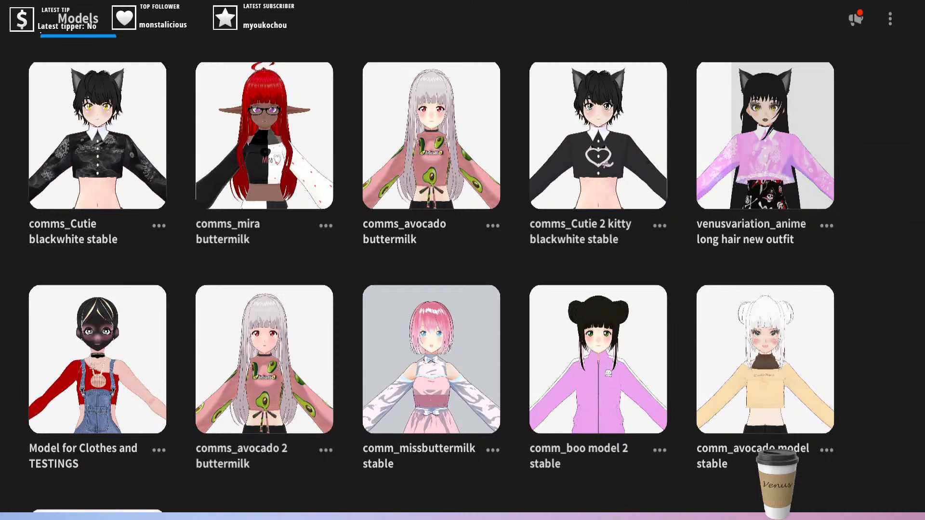
scroll(318, 268, up, 10)
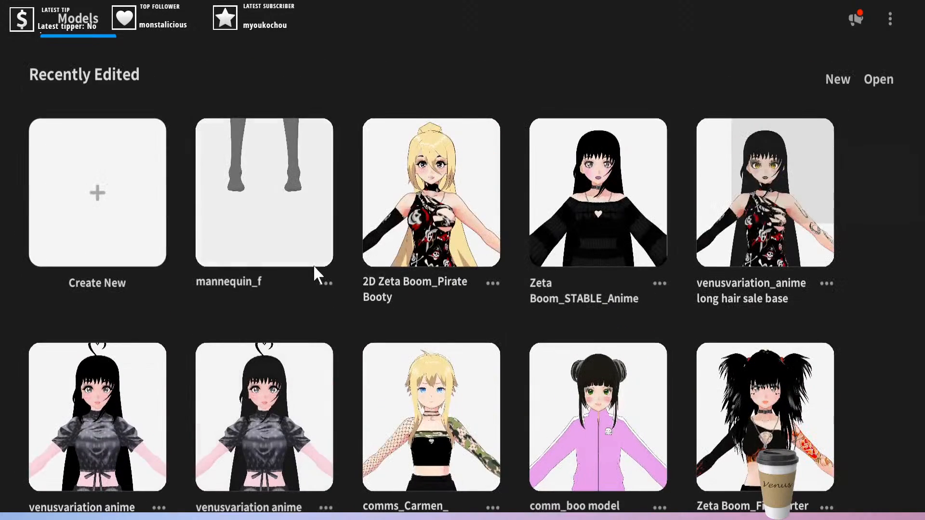
- Create a new model from the Masc base and apply the face set with narrow, light orange-brown eyes
click(89, 220)
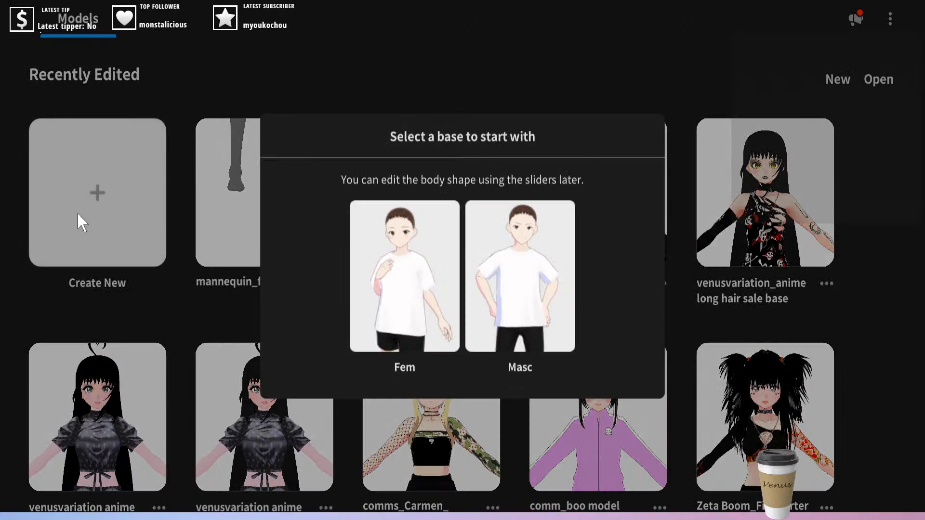
click(517, 270)
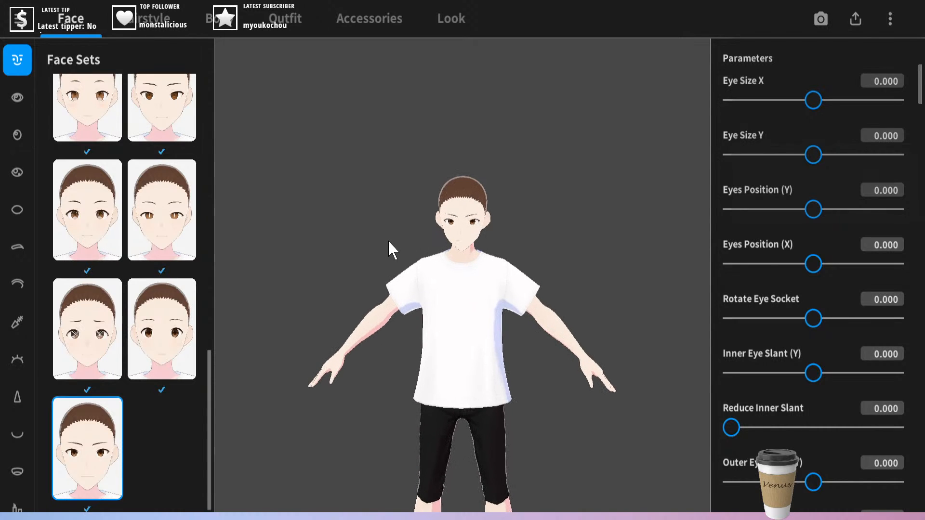
scroll(389, 239, up, 3)
right_drag(385, 225, 370, 306)
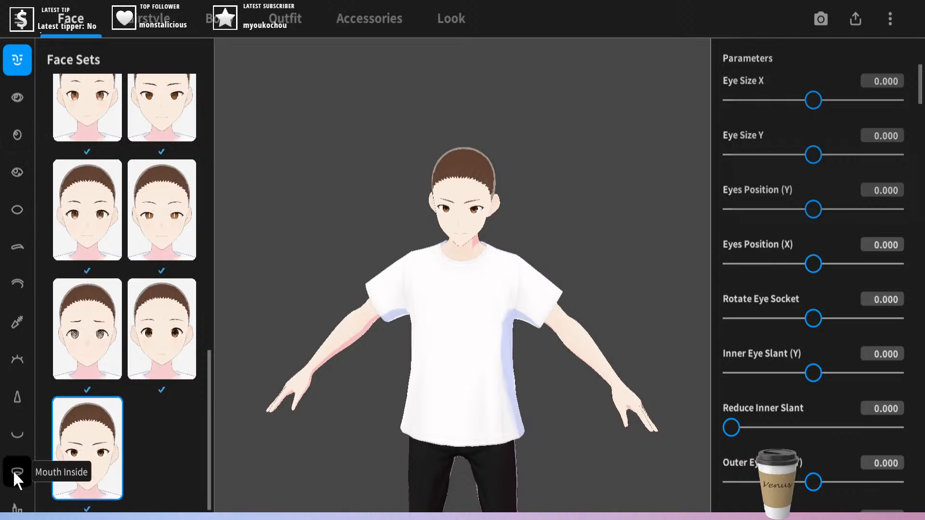
drag(13, 470, 13, 435)
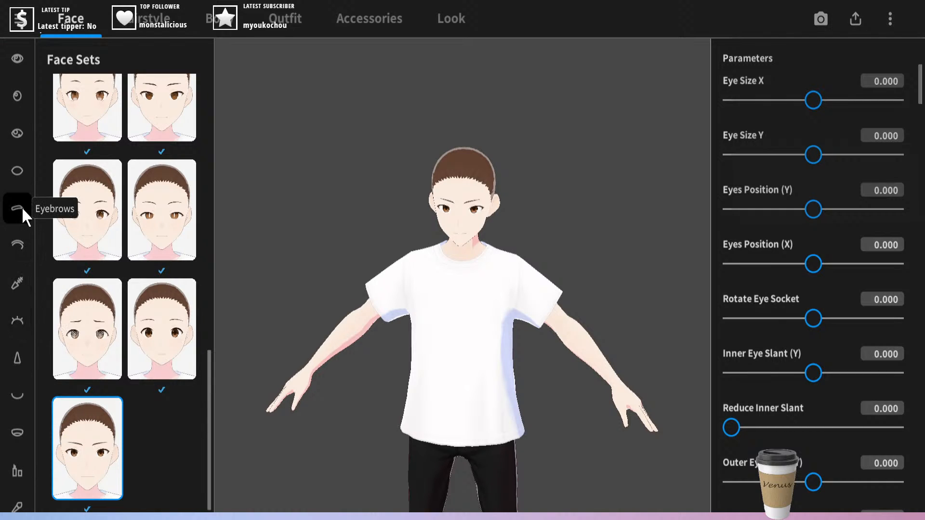
scroll(298, 195, up, 3)
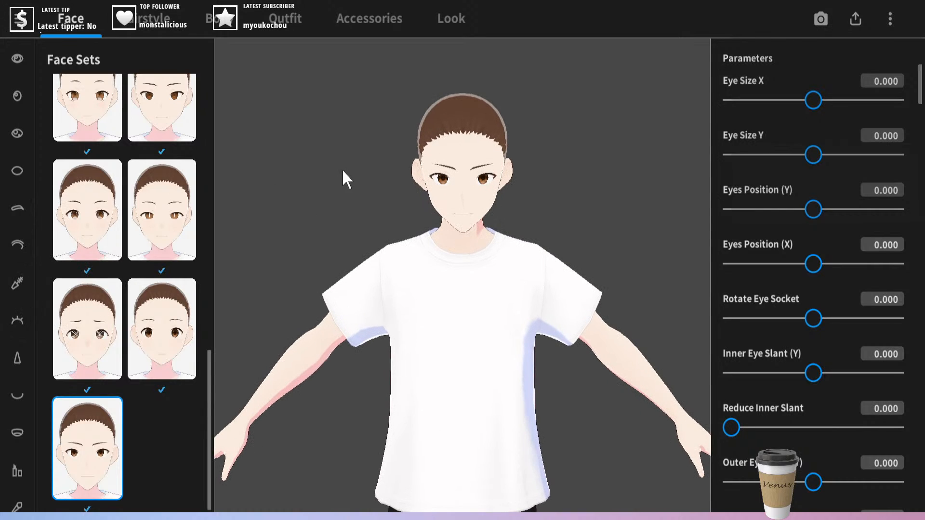
click(176, 217)
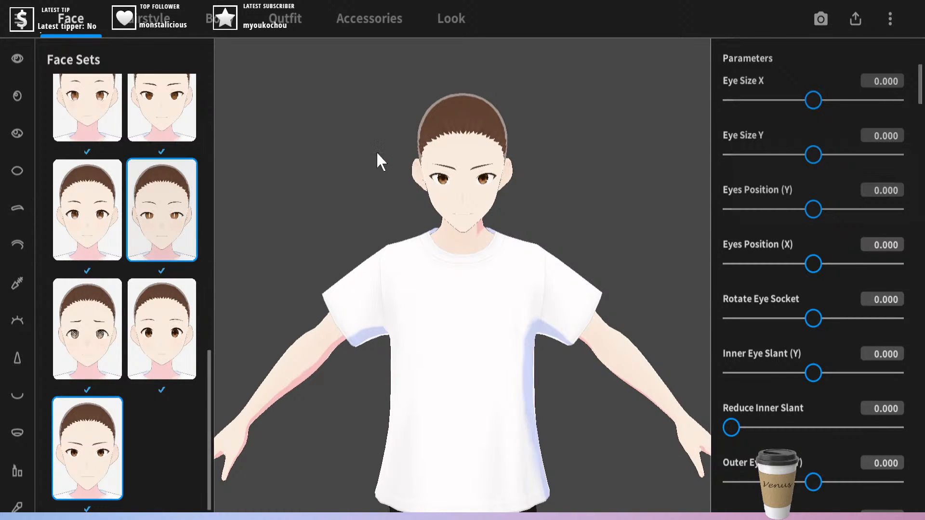
drag(359, 206, 340, 173)
- Replace the model's irises with the last preset, a dark brown iris with a lighter lower part
click(14, 97)
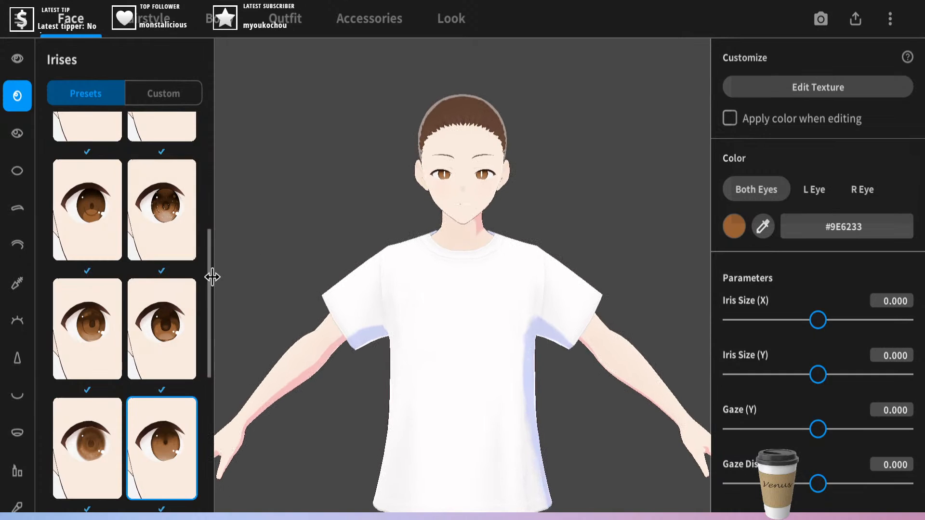
drag(210, 284, 210, 175)
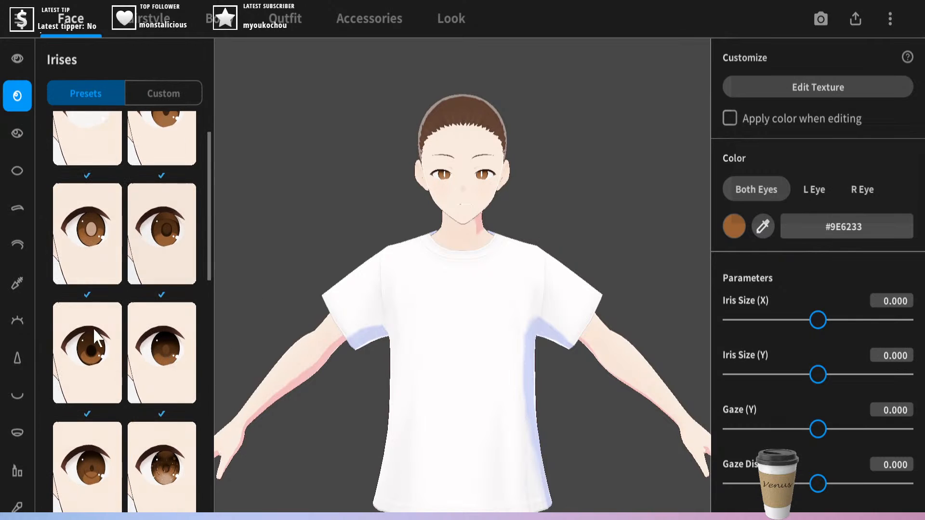
click(195, 235)
drag(206, 210, 208, 453)
click(163, 491)
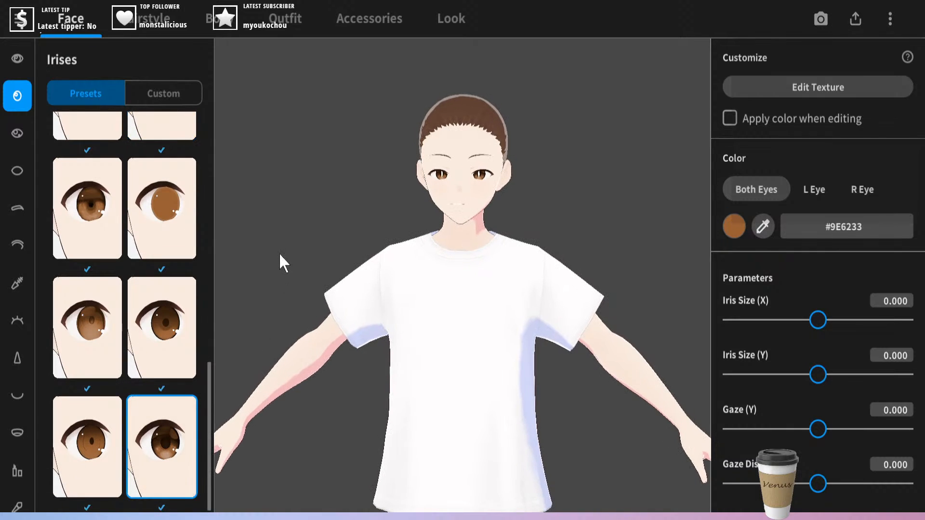
scroll(262, 266, up, 2)
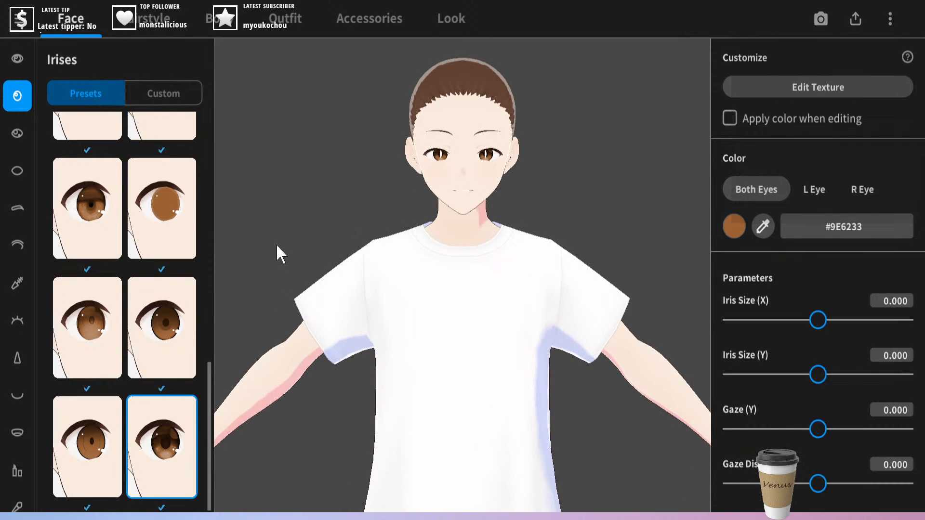
scroll(306, 185, up, 1)
scroll(306, 186, down, 1)
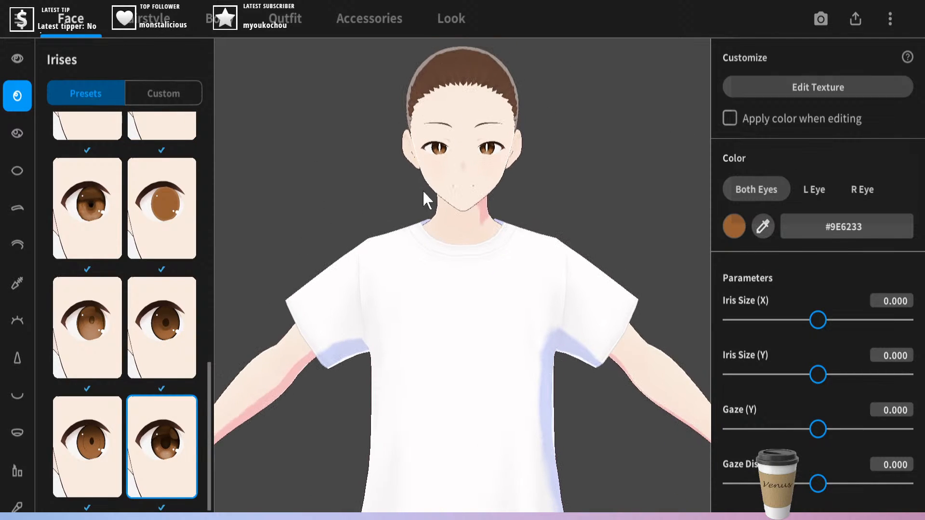
- Open the iris texture for editing, set the brush width to 90 and shift the brush hue to blue
click(788, 87)
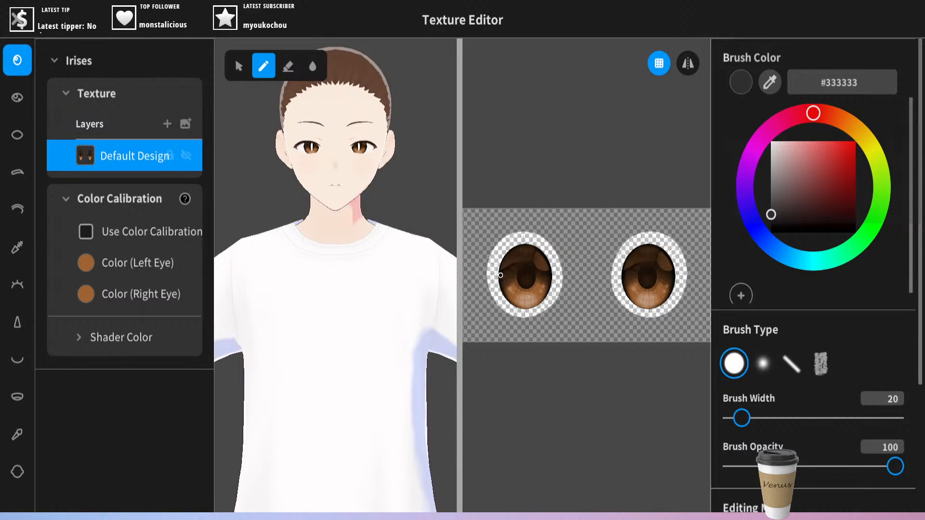
key(bracketright)
key(bracketright)
key(bracketright)
key(bracketright)
key(bracketright)
key(bracketright)
key(bracketright)
key(bracketright)
key(bracketright)
key(bracketright)
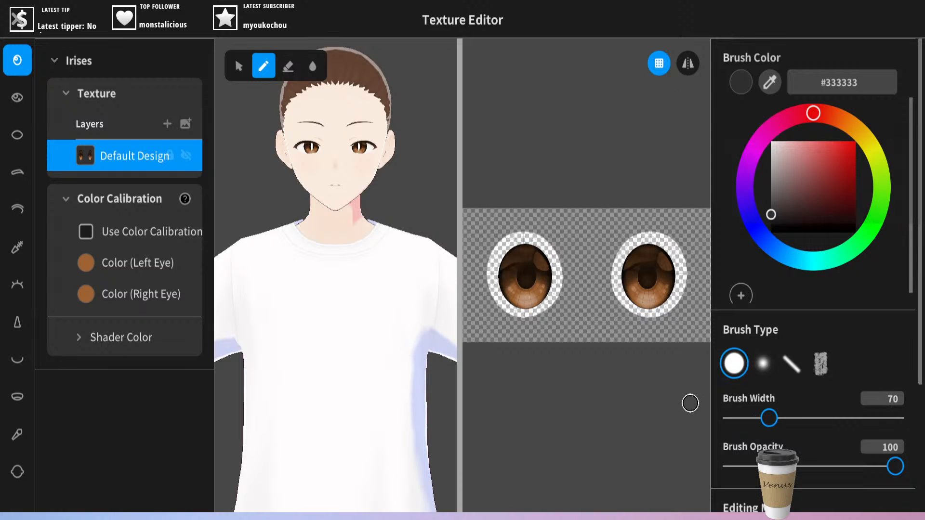
key(bracketright)
key(bracketright)
key(bracketright)
key(bracketright)
click(785, 254)
- Try painting over the upper parts of both irises with #333333 on the Default Design layer, and undo the strokes
mouse_move(527, 246)
mouse_down()
mouse_move(516, 261)
mouse_move(537, 274)
mouse_move(519, 285)
mouse_up()
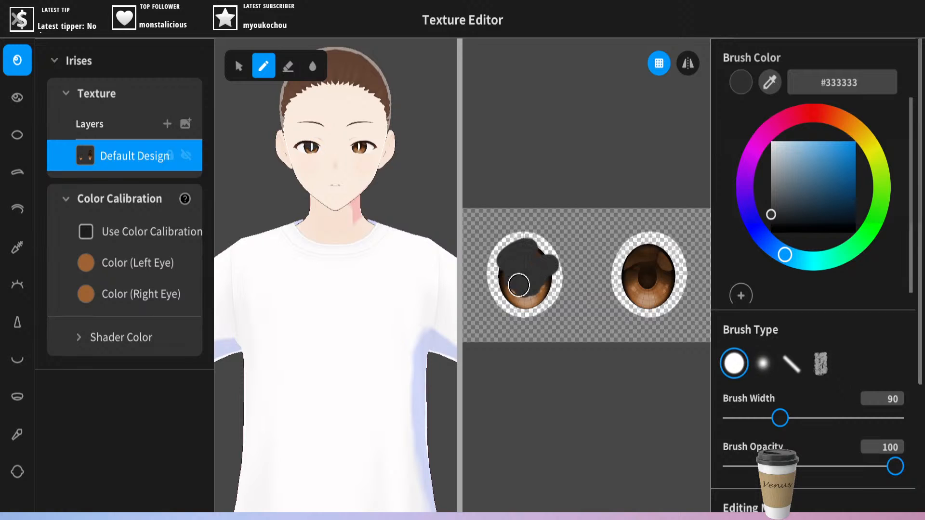
scroll(303, 166, up, 1)
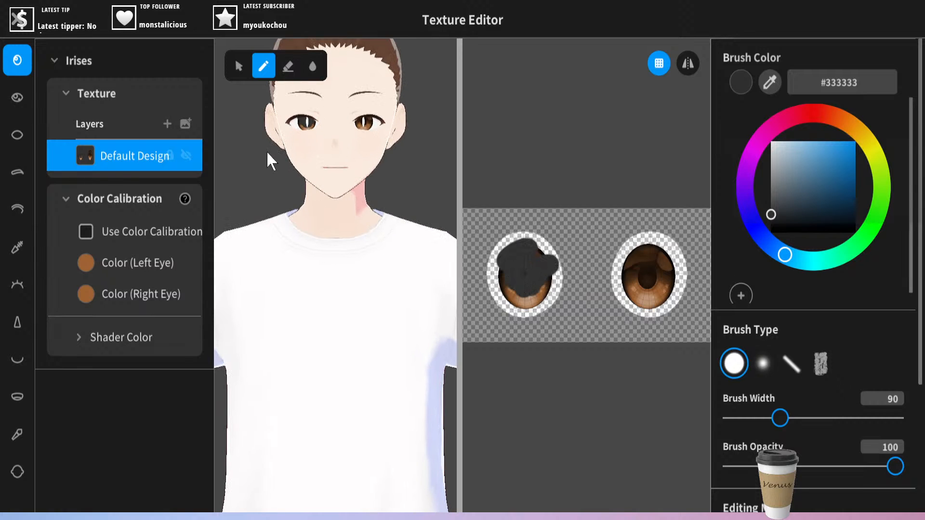
middle_drag(268, 152, 238, 118)
scroll(268, 216, up, 3)
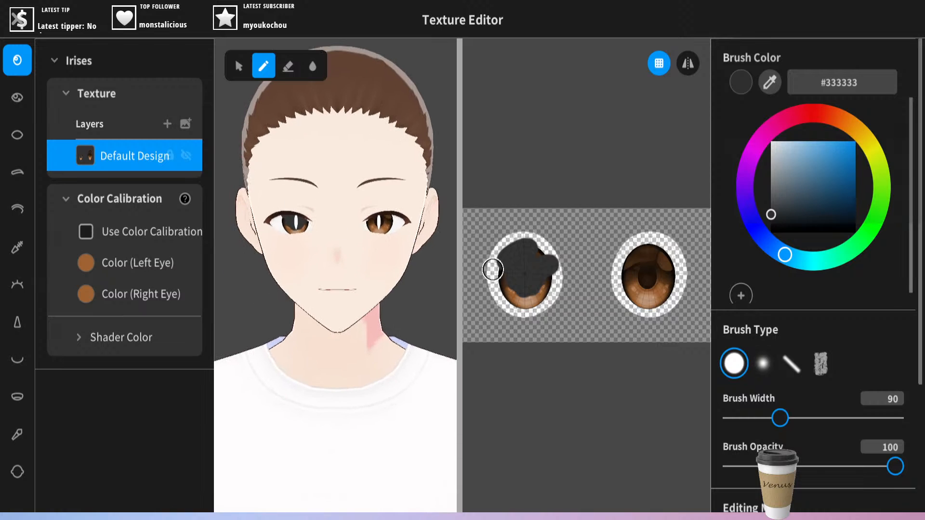
key(ctrl+z)
mouse_move(539, 271)
mouse_down()
mouse_move(539, 262)
mouse_move(514, 256)
mouse_move(509, 278)
mouse_up()
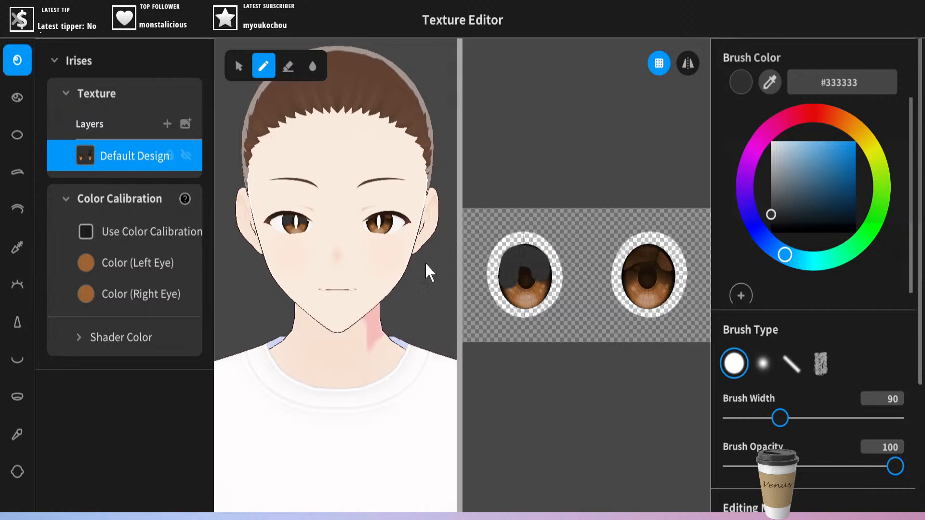
mouse_move(634, 266)
mouse_down()
mouse_move(650, 258)
mouse_move(663, 270)
mouse_up()
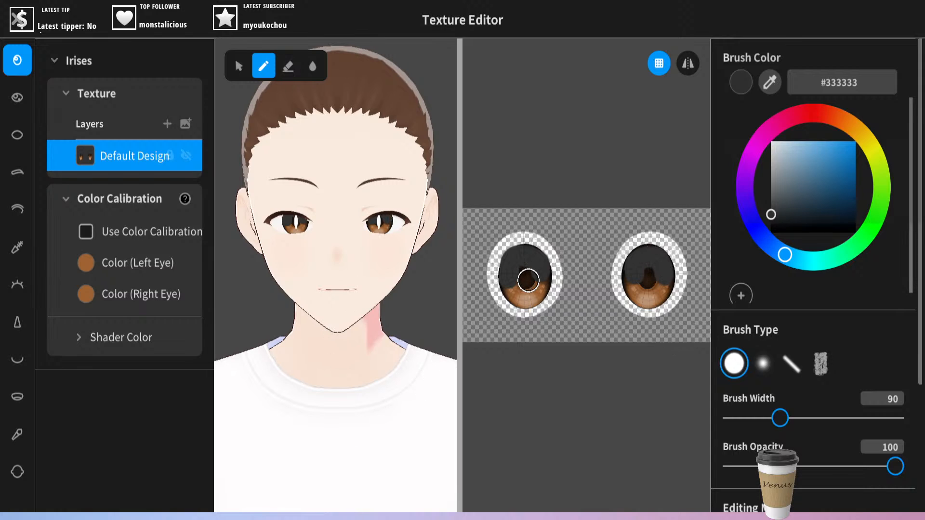
key(ctrl+z)
key(ctrl+z)
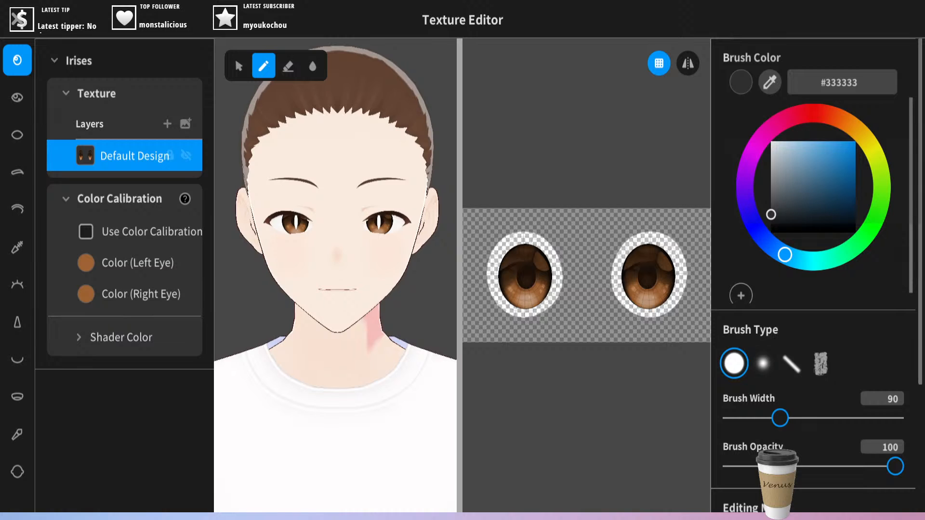
- Switch to File Explorer and find and select iris.png in the Desktop folder
key(alt+Tab)
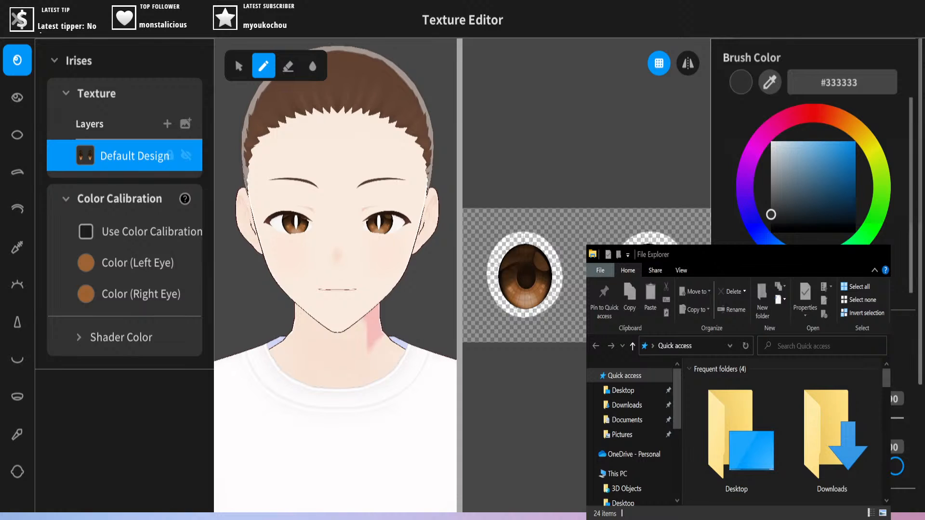
right_click(135, 159)
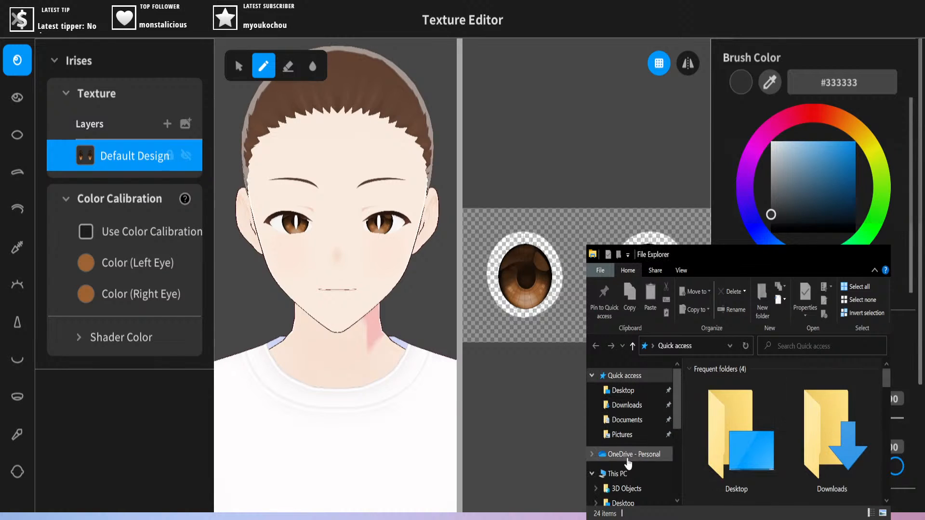
scroll(634, 492, down, 1)
click(623, 478)
scroll(847, 435, down, 10)
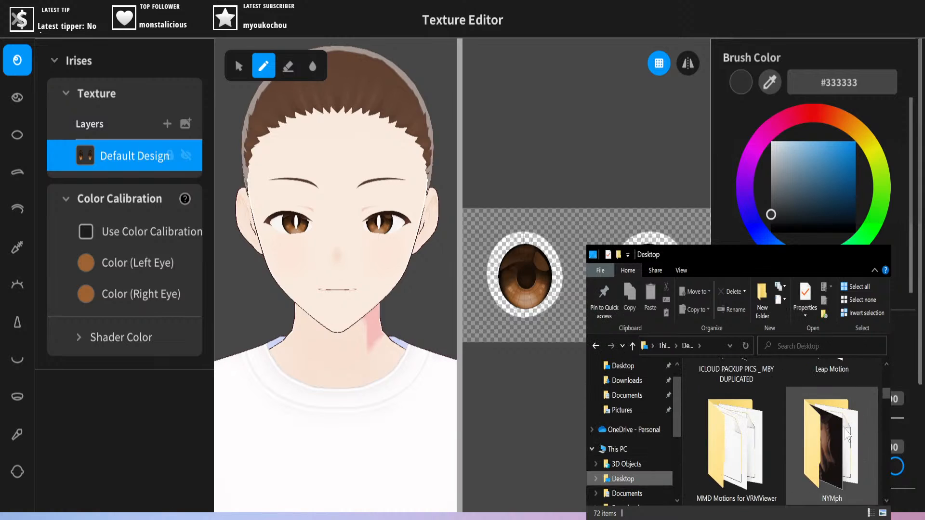
scroll(844, 427, down, 3)
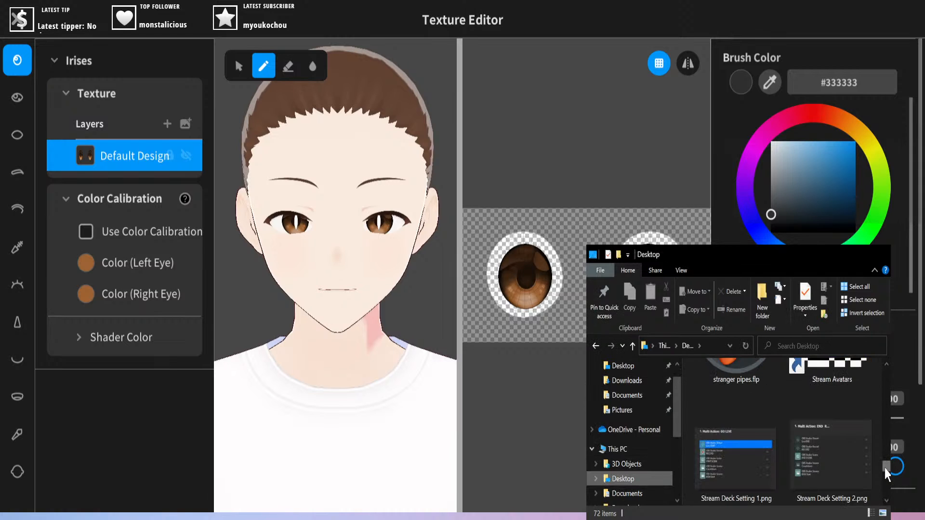
drag(885, 469, 887, 438)
scroll(822, 424, up, 2)
click(824, 413)
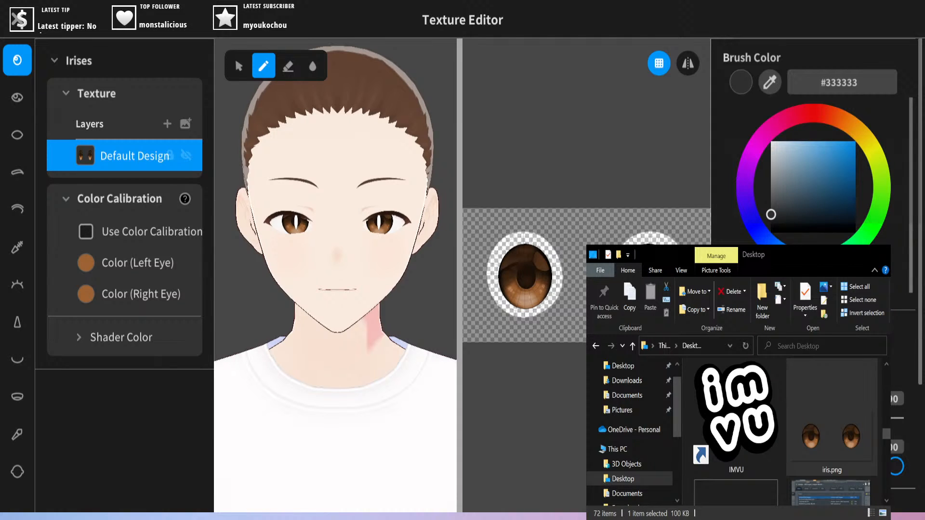
- Open iris.png in Photoshop and add a new layer above the iris artwork
click(874, 411)
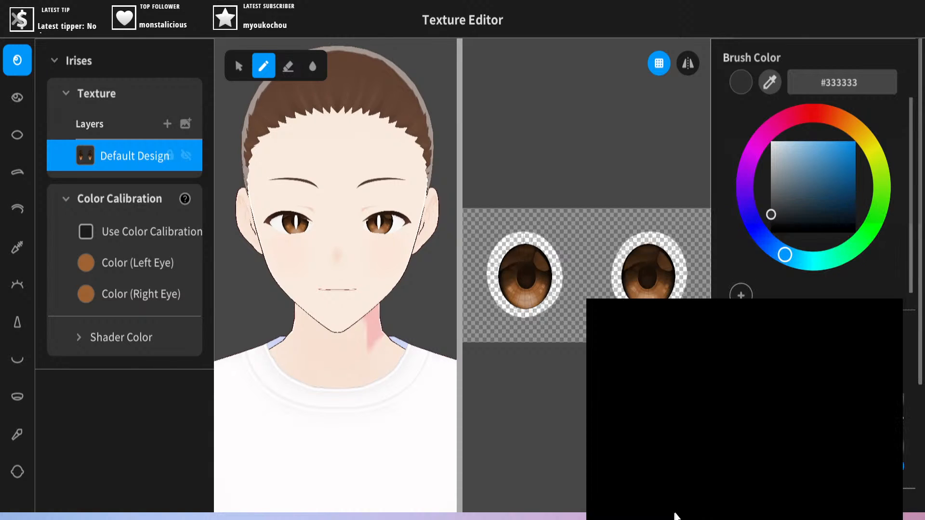
mouse_move(684, 518)
mouse_down()
mouse_move(669, 497)
mouse_move(637, 286)
mouse_move(598, 199)
mouse_move(536, 189)
mouse_up()
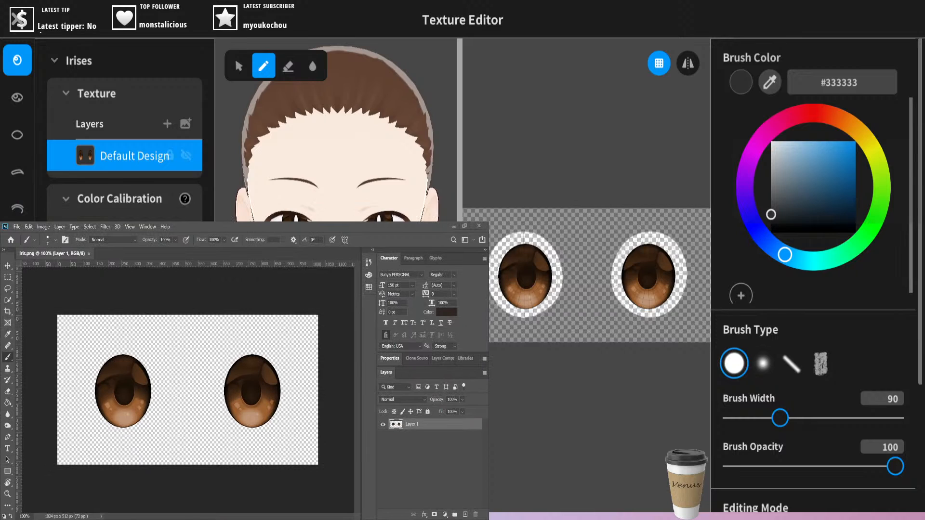
click(465, 514)
mouse_move(628, 281)
mouse_down()
mouse_move(634, 249)
mouse_move(658, 255)
mouse_move(663, 274)
mouse_move(624, 281)
mouse_move(668, 260)
mouse_move(635, 246)
mouse_up()
mouse_move(649, 241)
mouse_down()
mouse_move(656, 262)
mouse_move(632, 277)
mouse_move(665, 301)
mouse_move(623, 287)
mouse_move(646, 281)
mouse_up()
key(ctrl+z)
key(ctrl+z)
key(ctrl+z)
click(4, 516)
key(i)
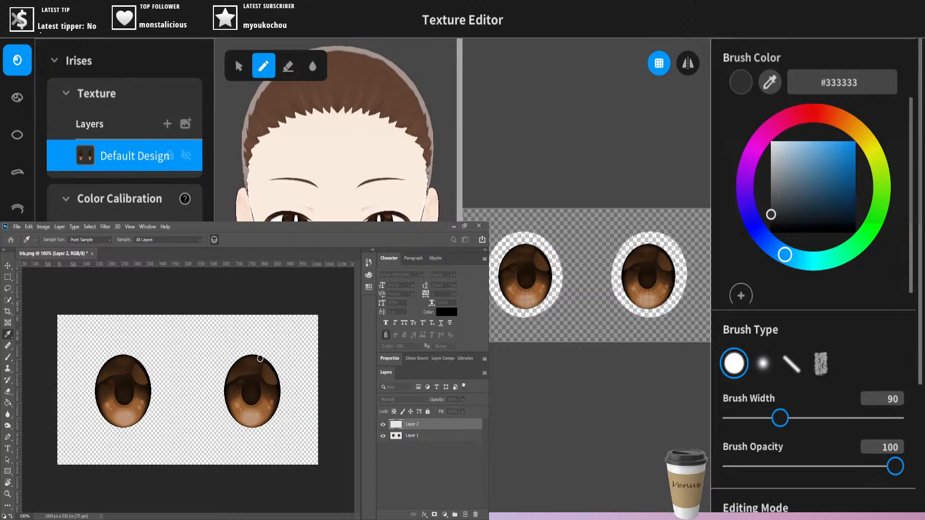
click(205, 435)
click(264, 355)
key(b)
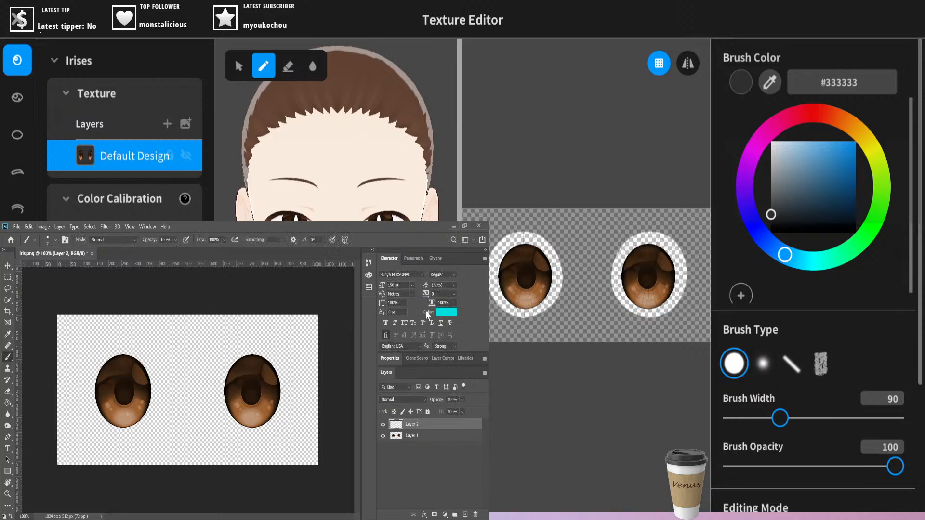
click(4, 515)
click(8, 507)
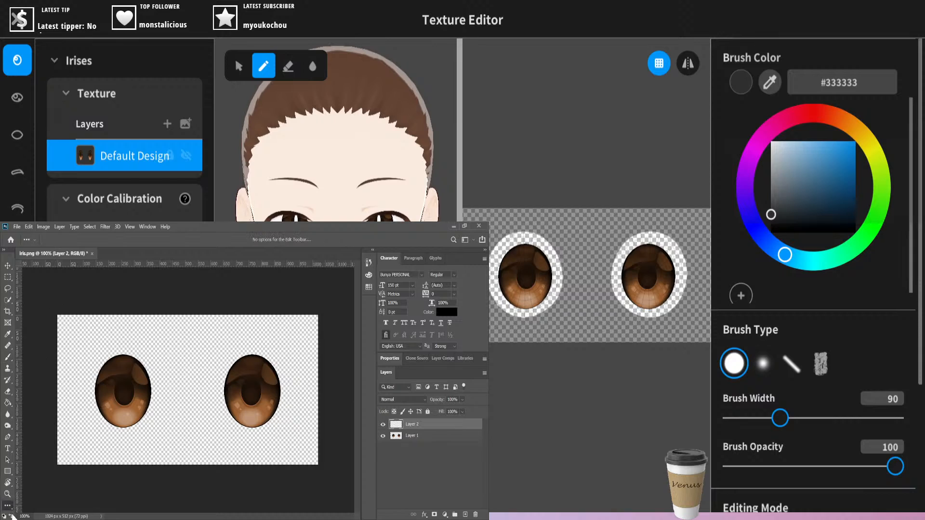
- Pick a bright cyan as the foreground color
click(10, 516)
click(11, 516)
key(i)
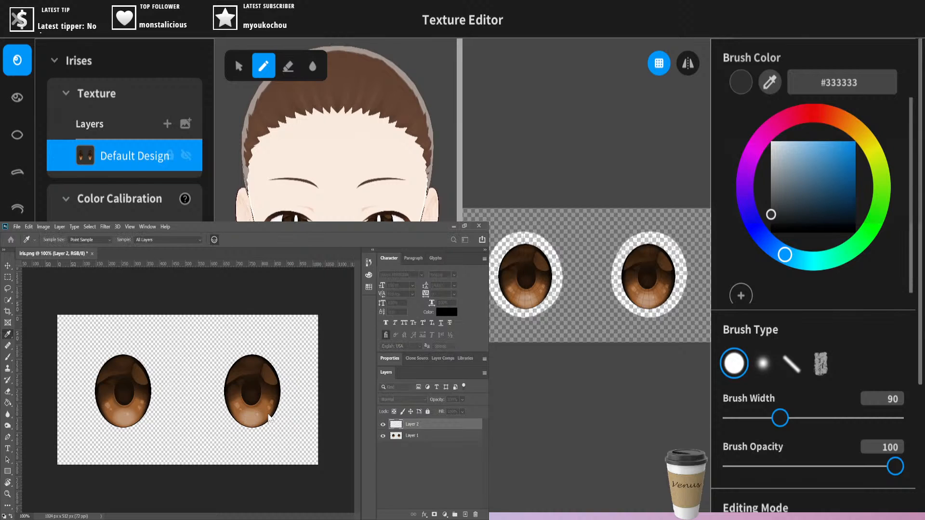
click(255, 355)
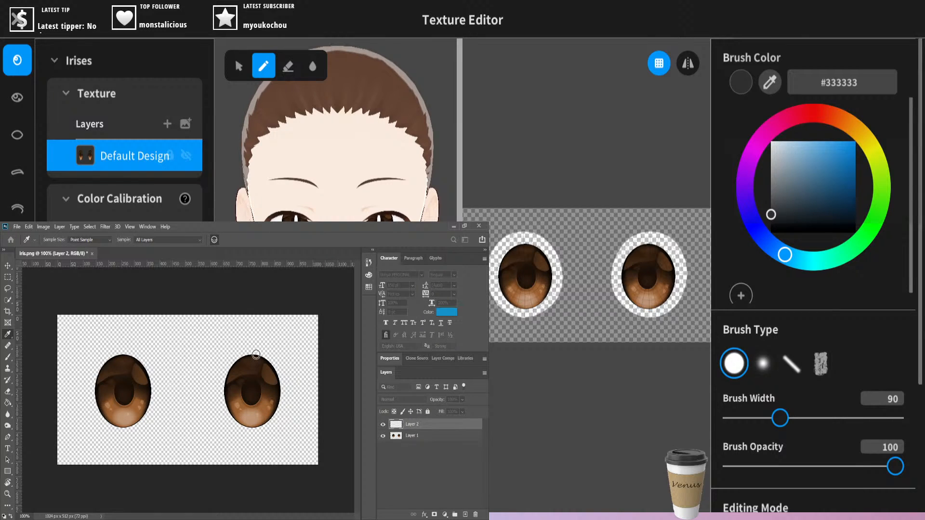
click(267, 395)
click(333, 337)
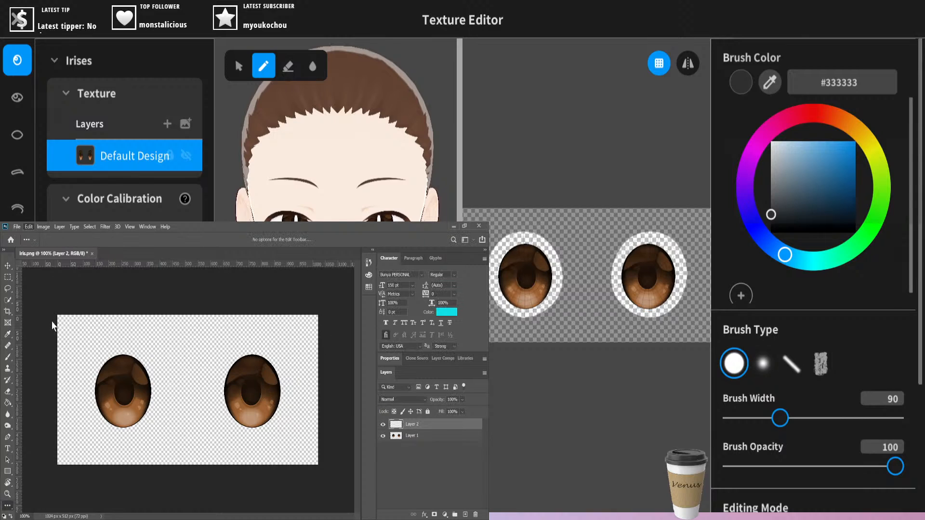
- Fill Layer 2 with the cyan foreground color and clip it to the iris layer beneath
key(i)
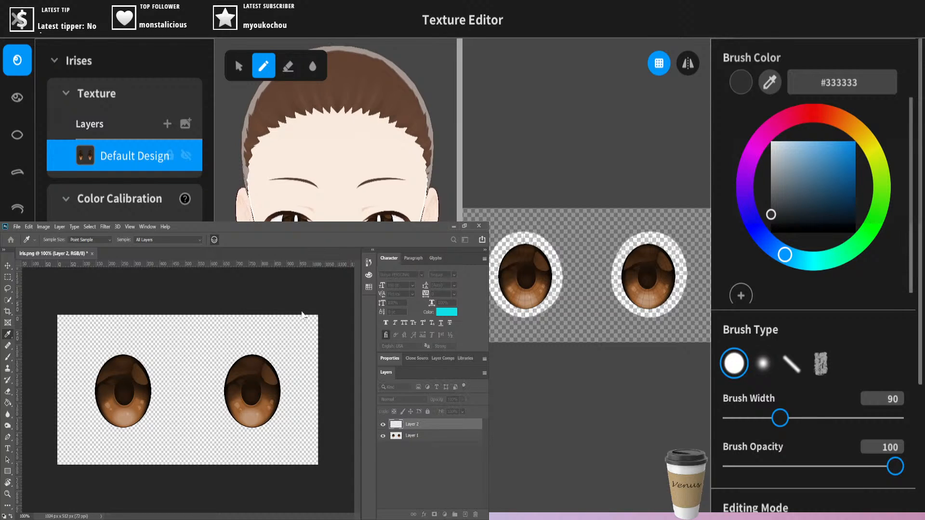
key(alt+BackSpace)
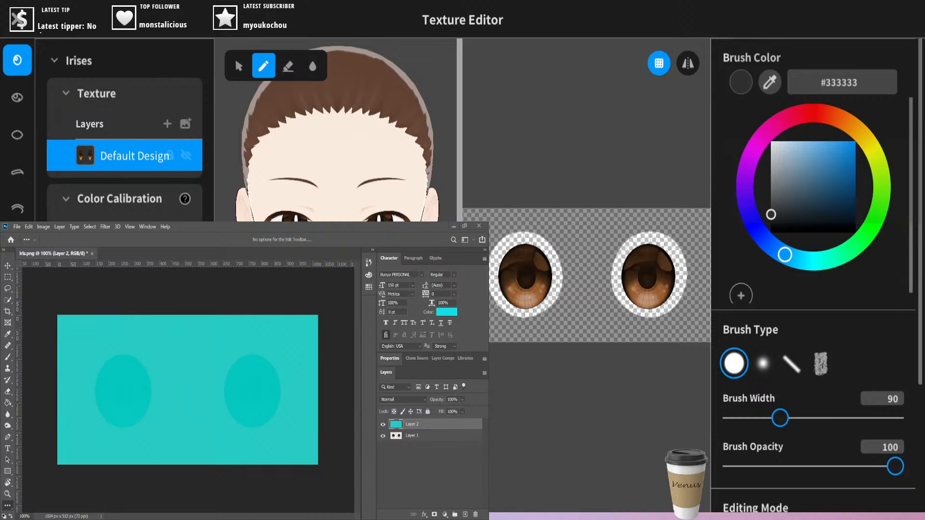
double_click(409, 425)
alt+click(409, 426)
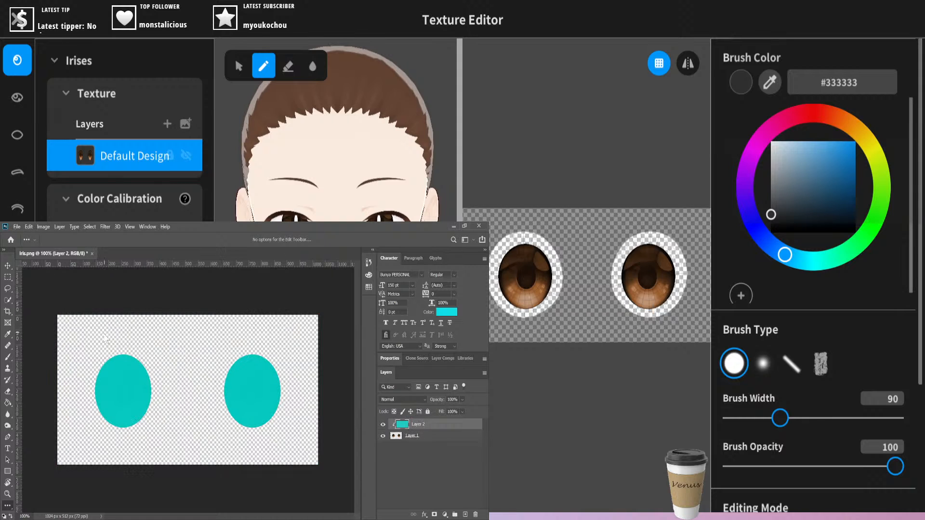
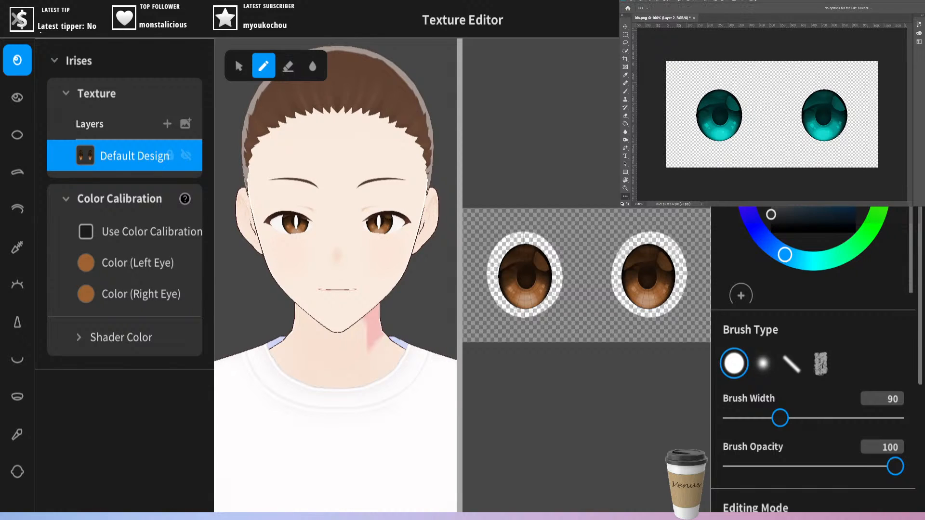
- Undo the blending and clipping of the cyan layer to compare it with the plain fill
key(ctrl+z)
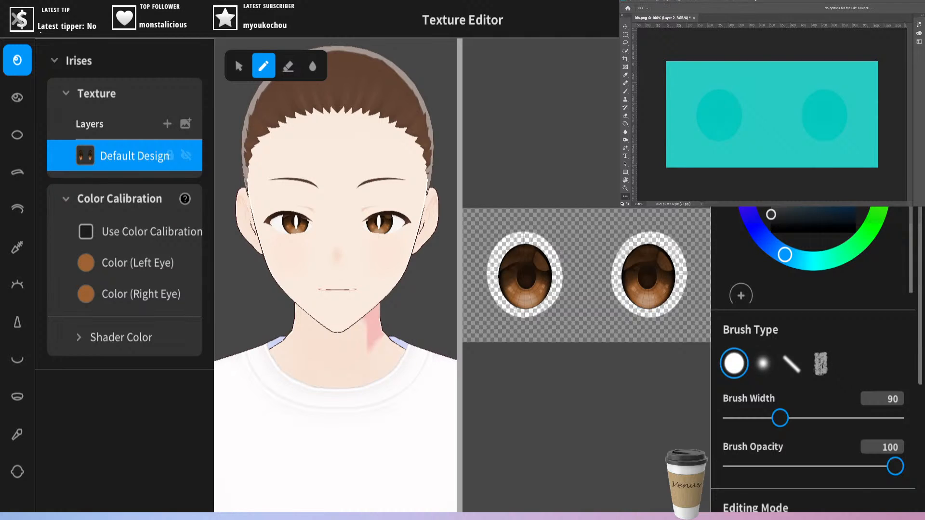
key(ctrl+z)
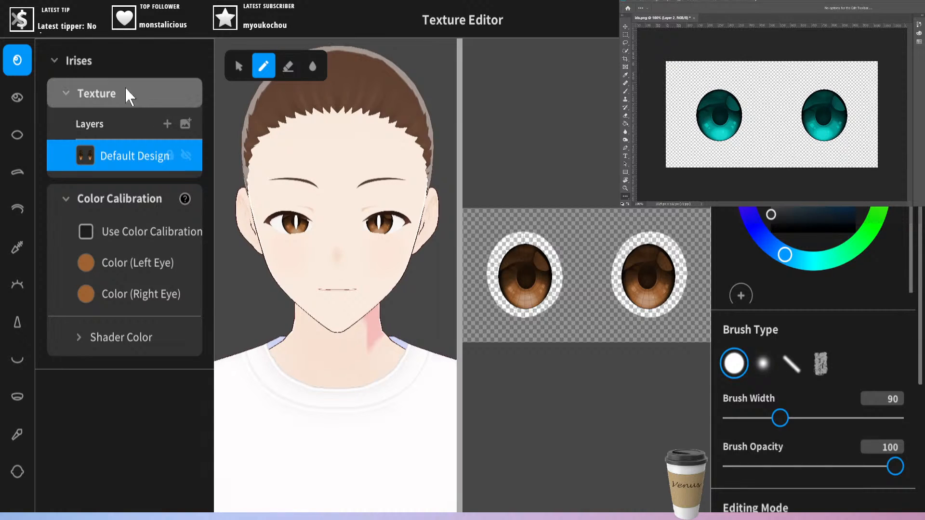
- Switch to VRoid Studio, add a new layer above Default Design in the iris texture, and import the recolored teal iris image into it
right_click(114, 156)
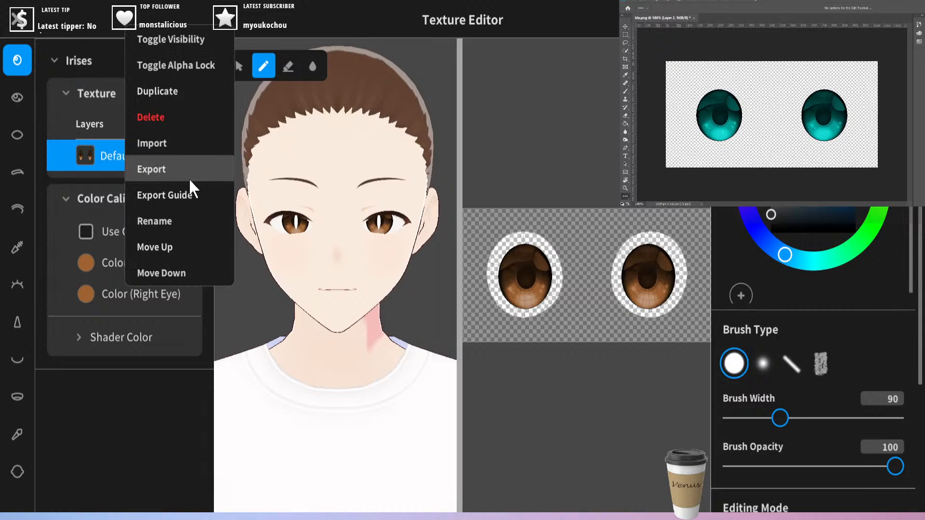
click(88, 149)
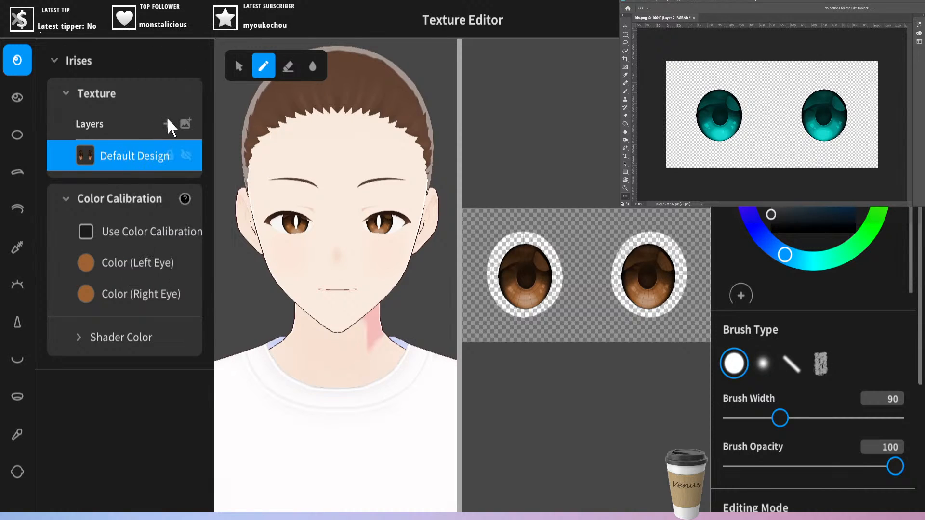
click(167, 120)
right_click(135, 154)
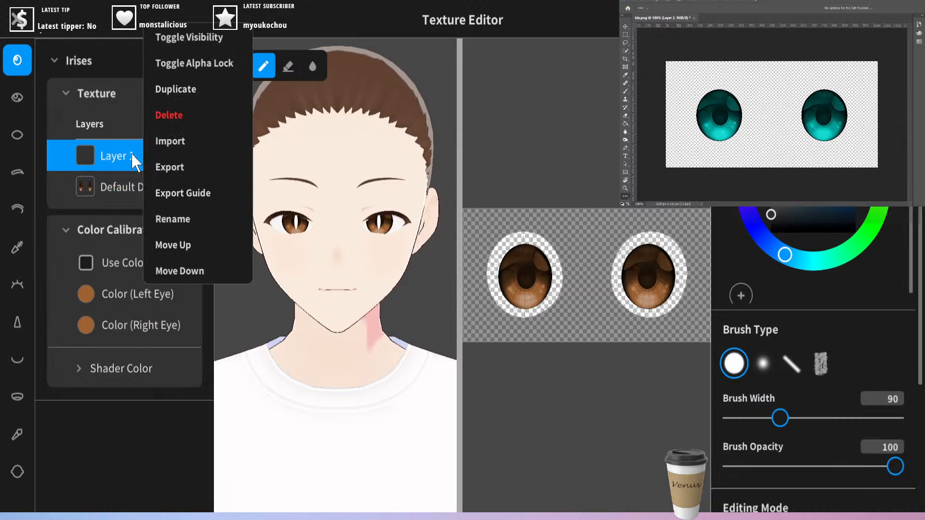
click(169, 140)
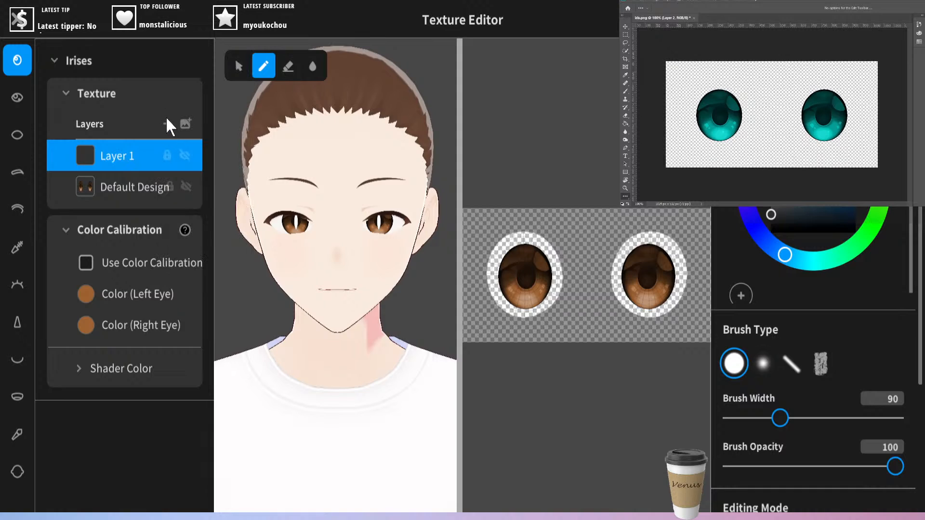
right_click(140, 153)
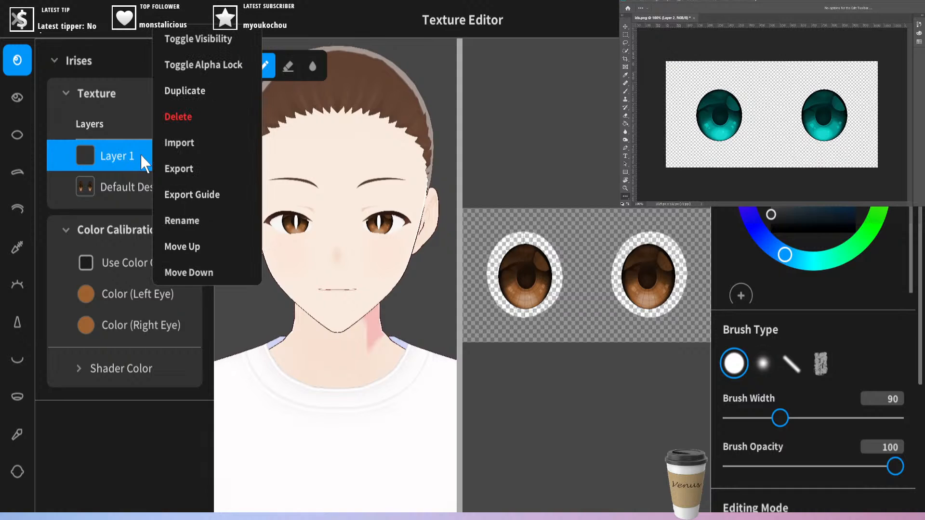
click(174, 147)
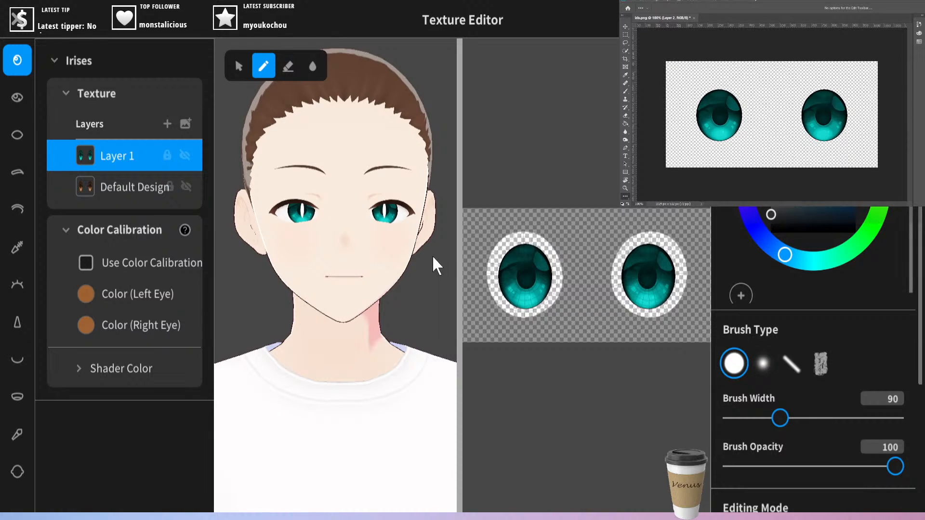
right_click(133, 158)
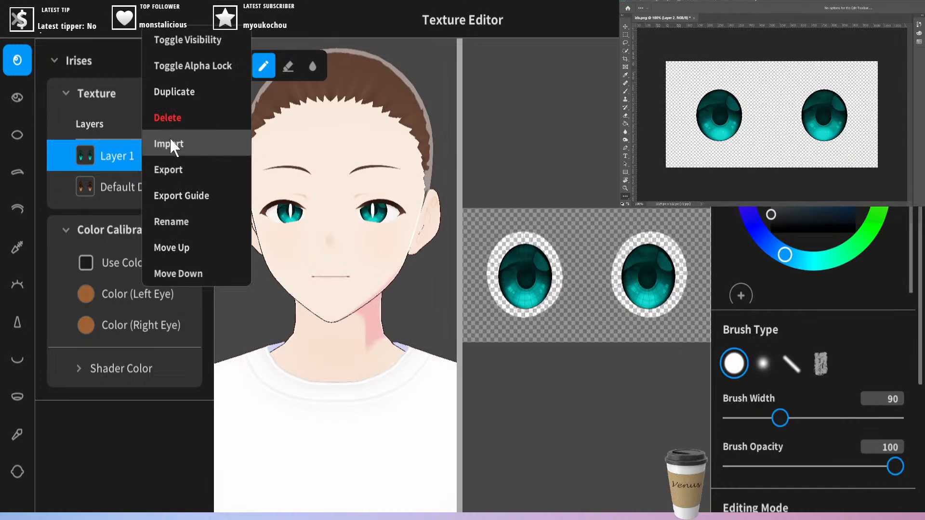
click(170, 143)
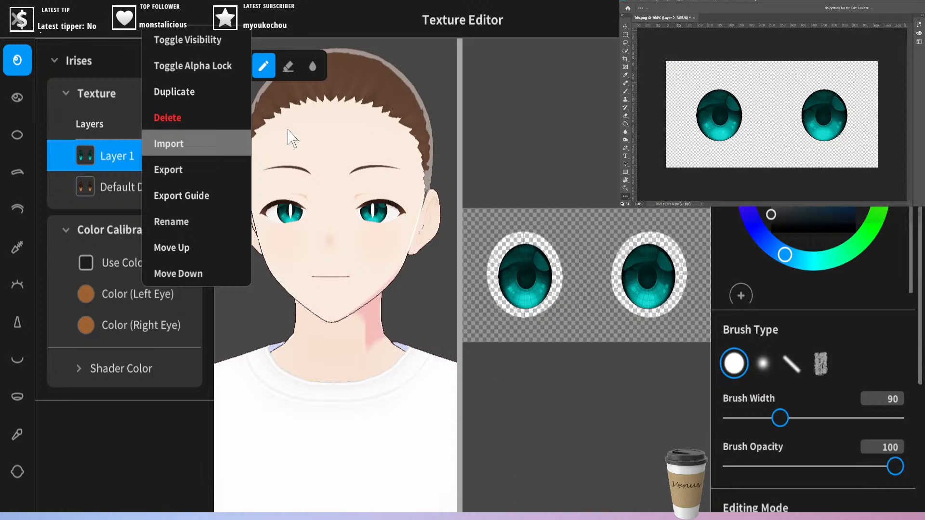
click(766, 486)
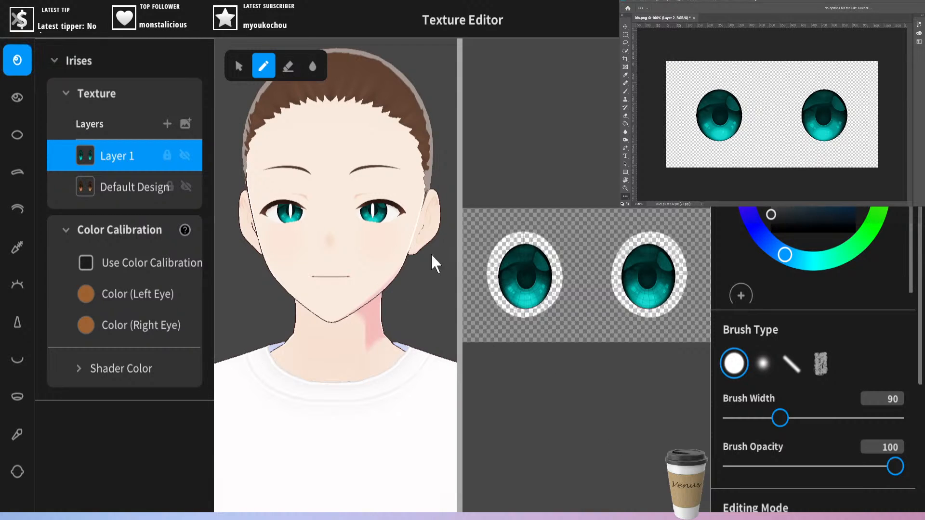
- Look through the face part textures, including Nose Contour, Mouth Inside and Mouth, and open the Skin texture
click(18, 179)
click(18, 247)
click(19, 345)
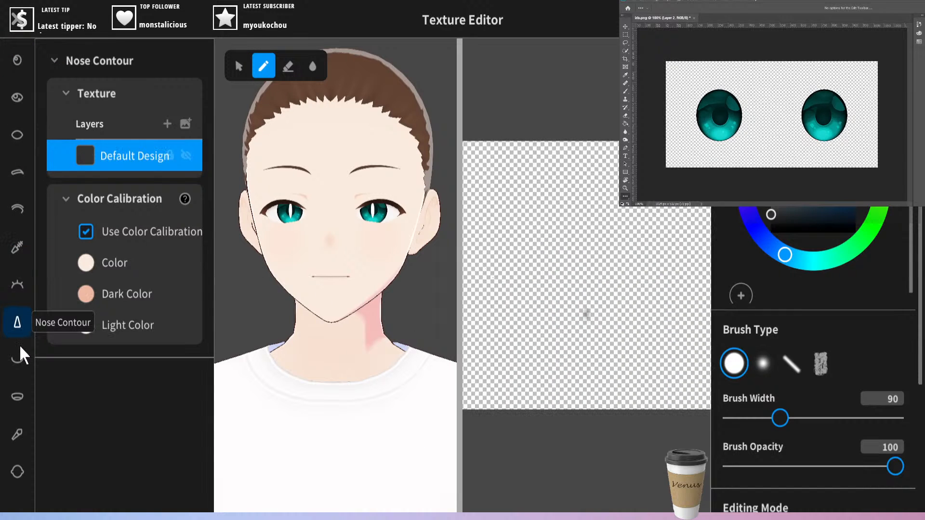
click(16, 356)
click(17, 397)
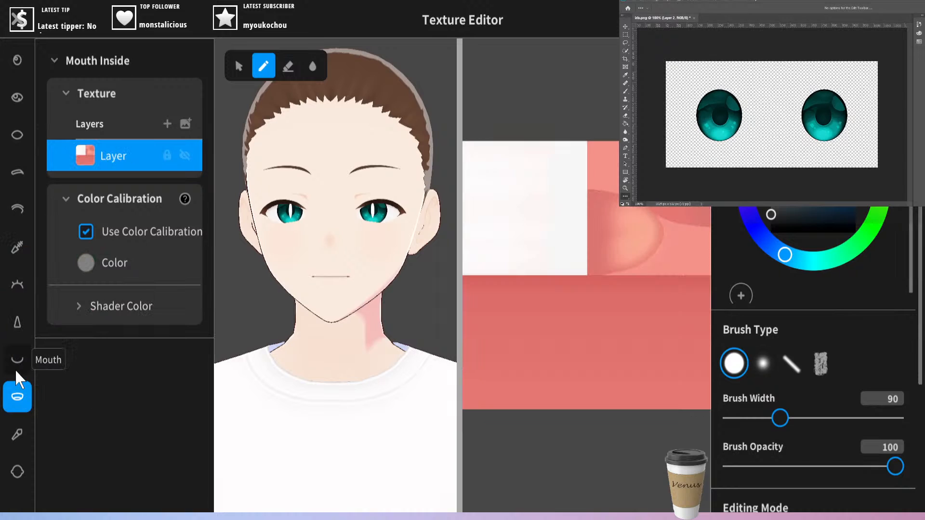
click(17, 367)
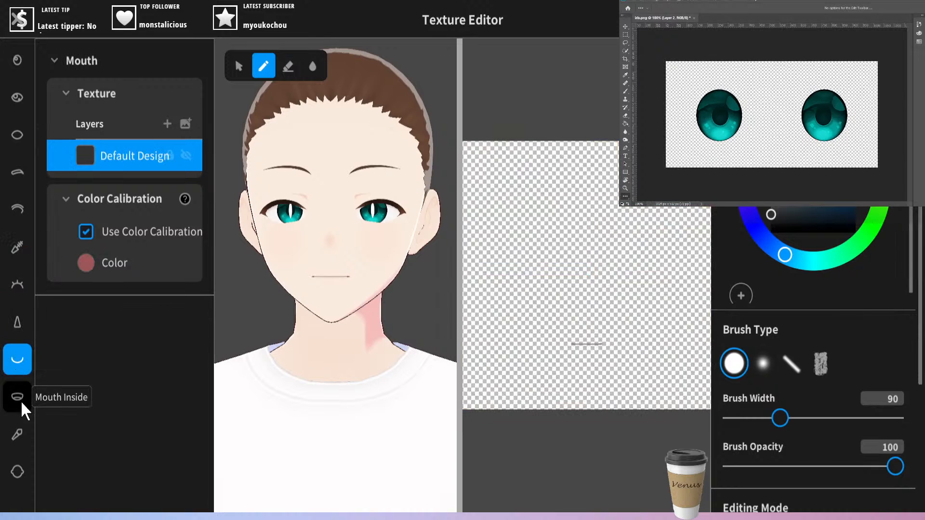
click(19, 470)
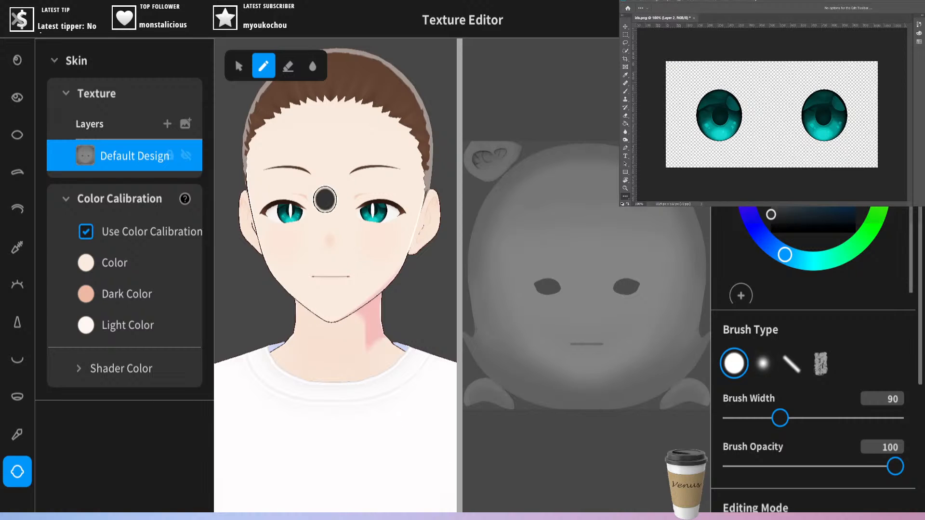
- Add a new layer above Default Design in the Skin texture and import the floral argyle pattern image into it
right_drag(229, 307, 236, 312)
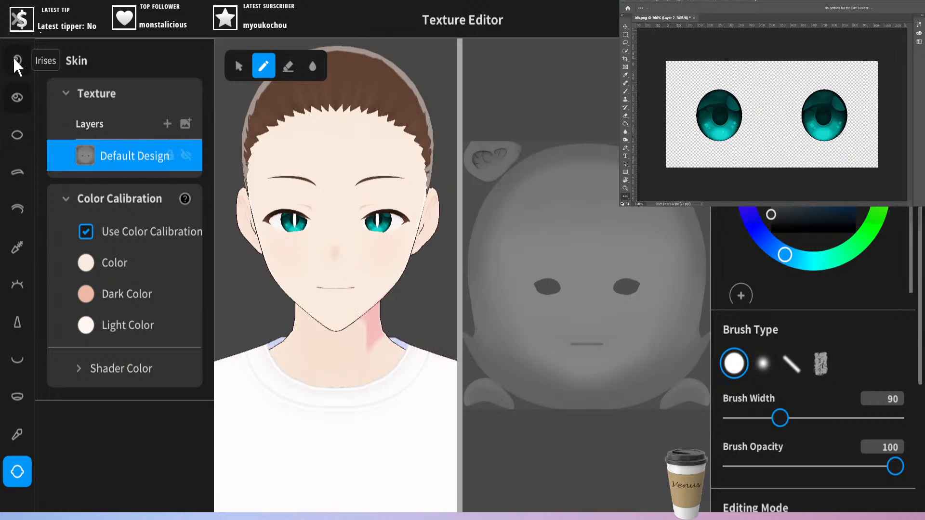
click(167, 124)
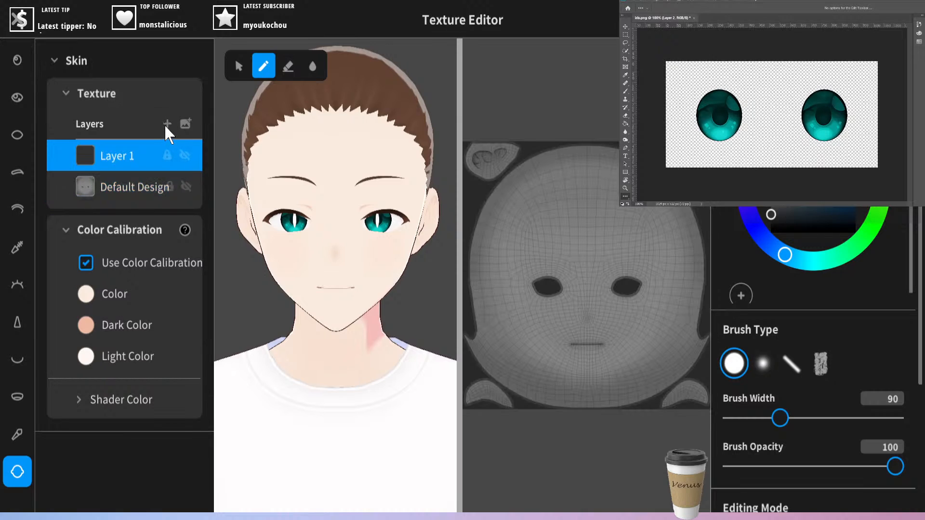
right_click(112, 157)
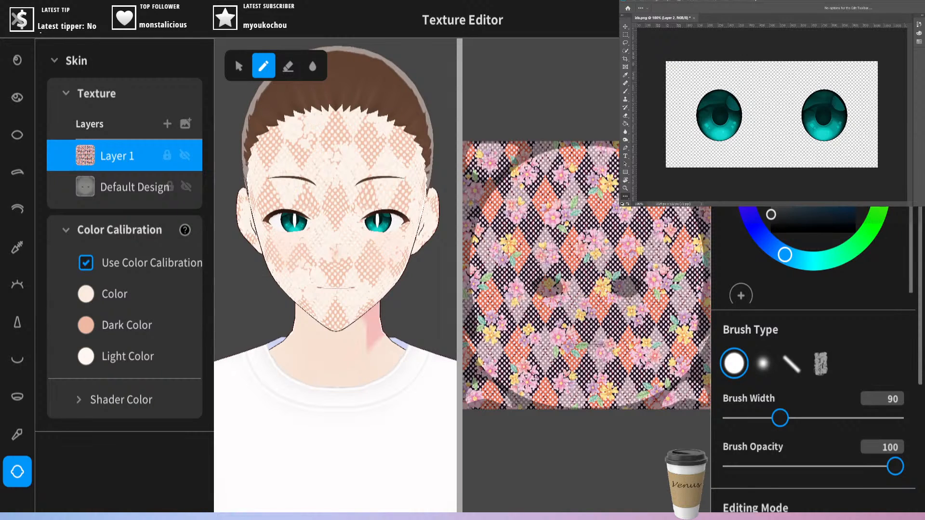
- Switch to the eraser with the soft round brush type and set its width to 173 and opacity to 33
click(288, 66)
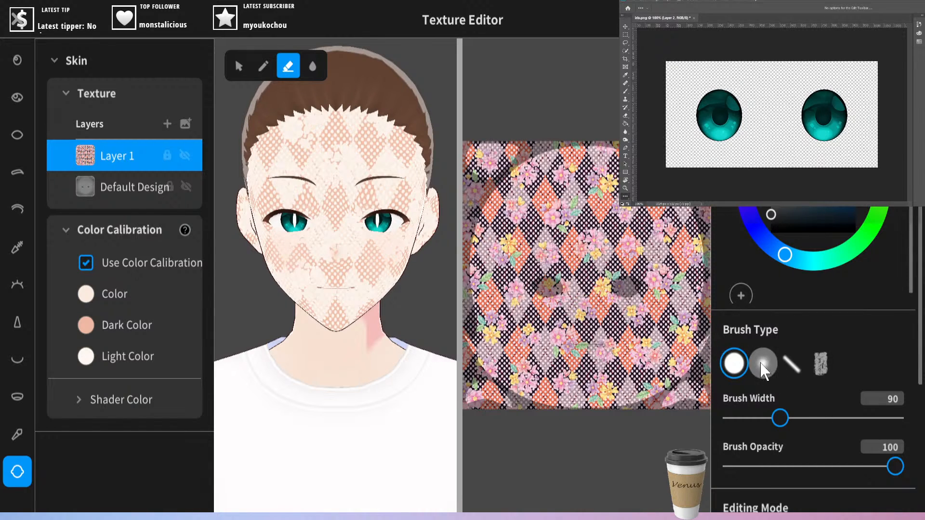
click(763, 363)
mouse_move(779, 418)
mouse_down()
mouse_move(763, 419)
mouse_move(813, 418)
mouse_up()
drag(894, 466, 784, 471)
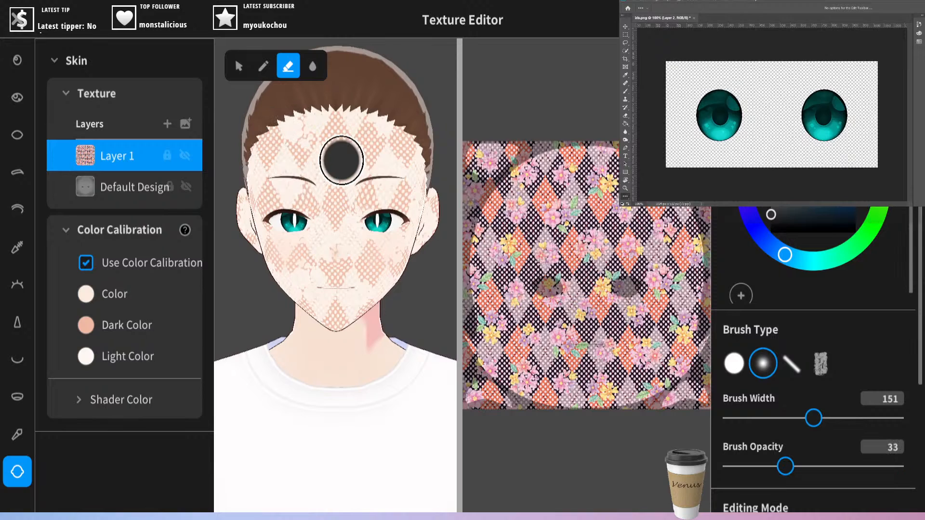
drag(813, 417, 825, 417)
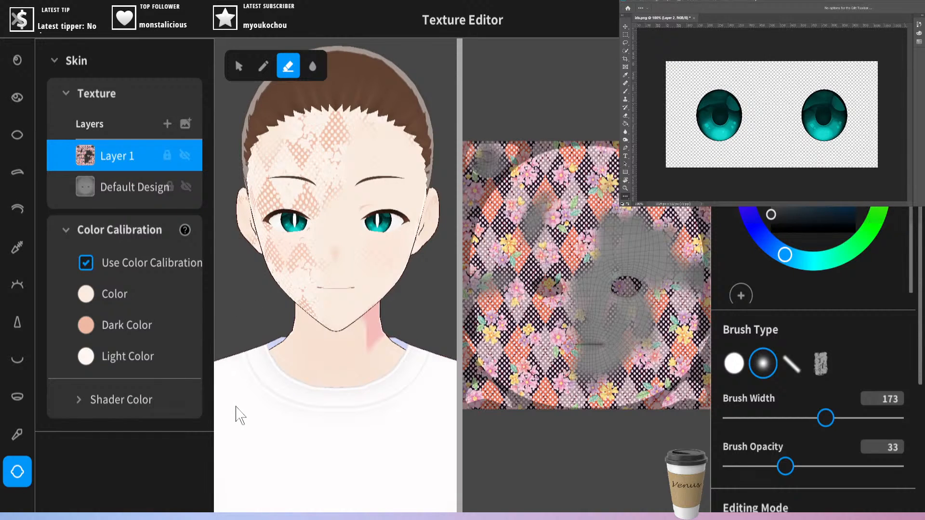
- Undo the erasing strokes and the addition of the patterned layer in the Skin texture
key(ctrl+z)
key(ctrl+z)
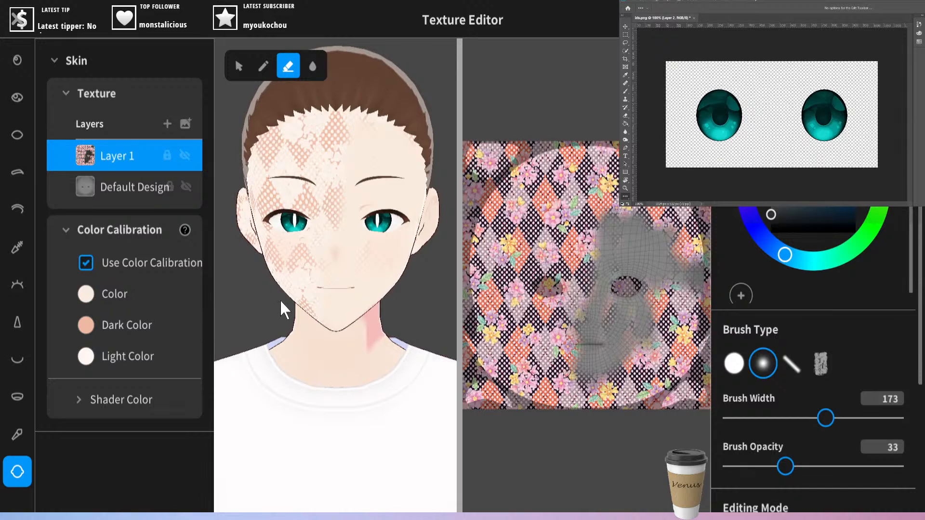
key(ctrl+z)
key(ctrl+z)
key(ctrl+z)
key(ctrl+z)
key(ctrl+z)
key(ctrl+z)
key(ctrl+z)
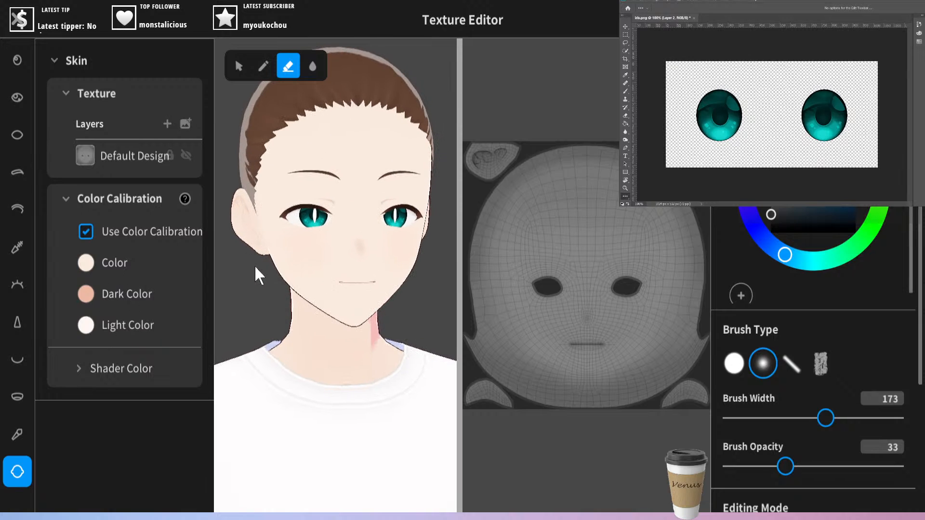
scroll(261, 265, up, 3)
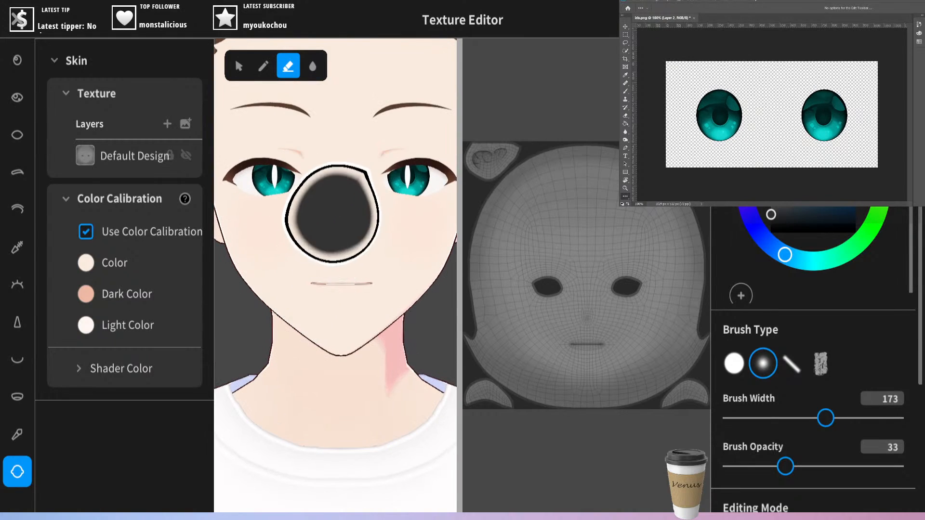
scroll(342, 195, down, 3)
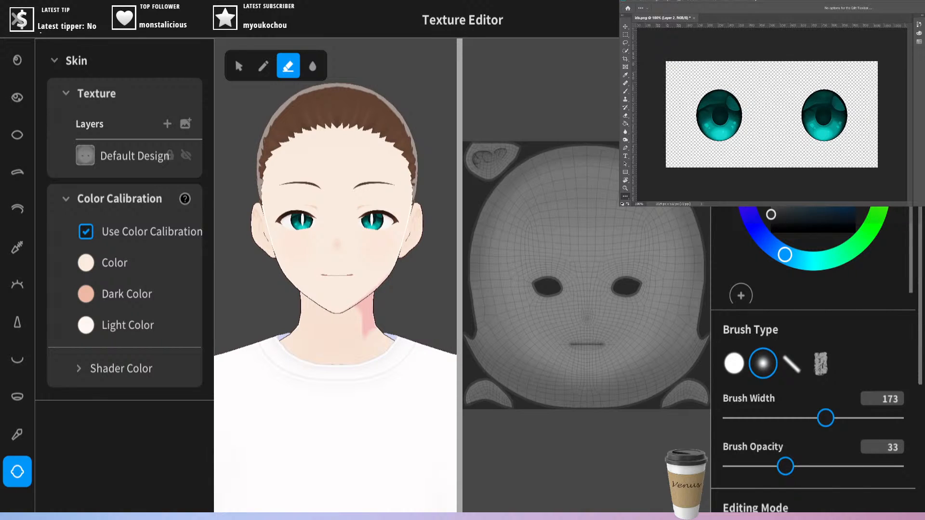
- Examine the face and neck with the default skin texture from several angles and distances
right_drag(367, 269, 415, 291)
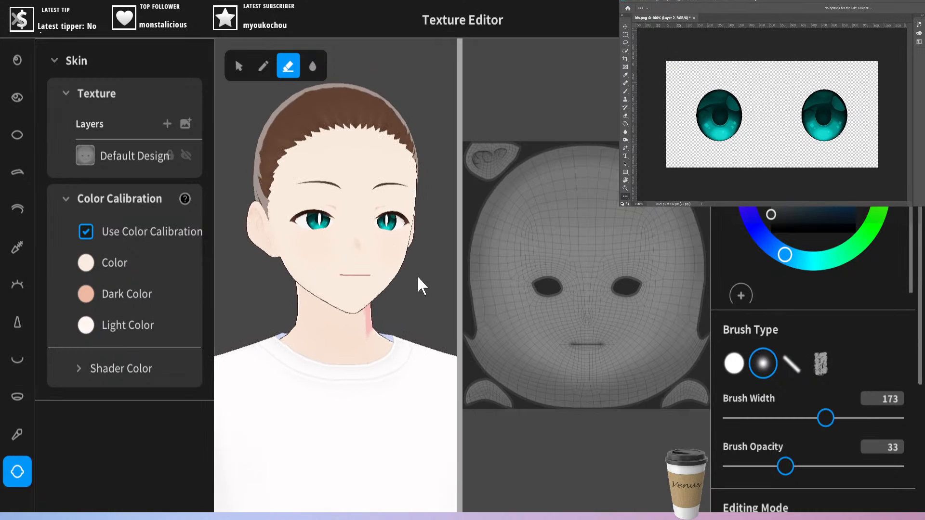
scroll(426, 294, up, 4)
scroll(423, 289, up, 5)
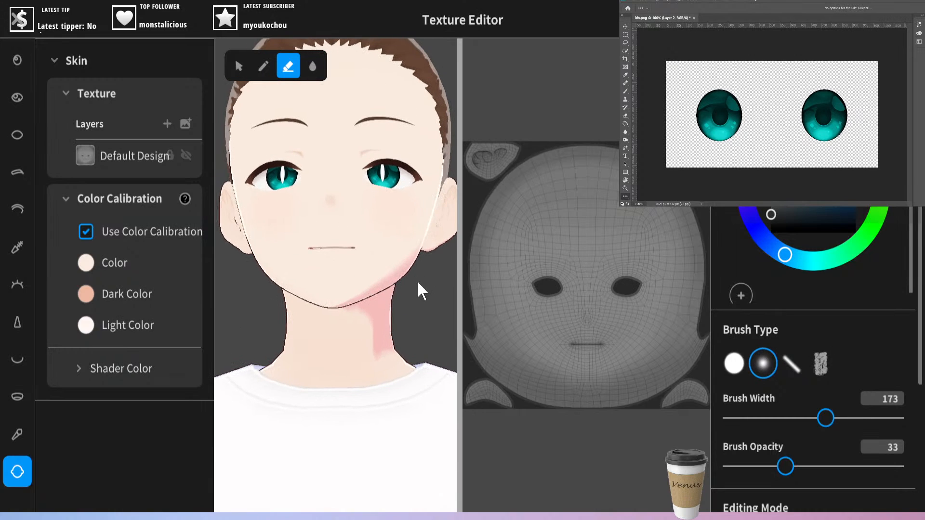
scroll(313, 236, down, 5)
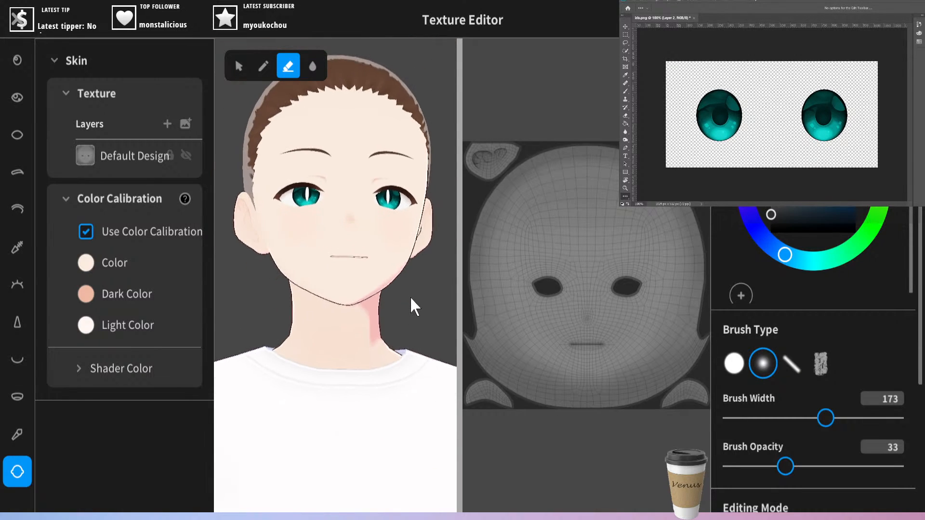
right_drag(422, 288, 422, 296)
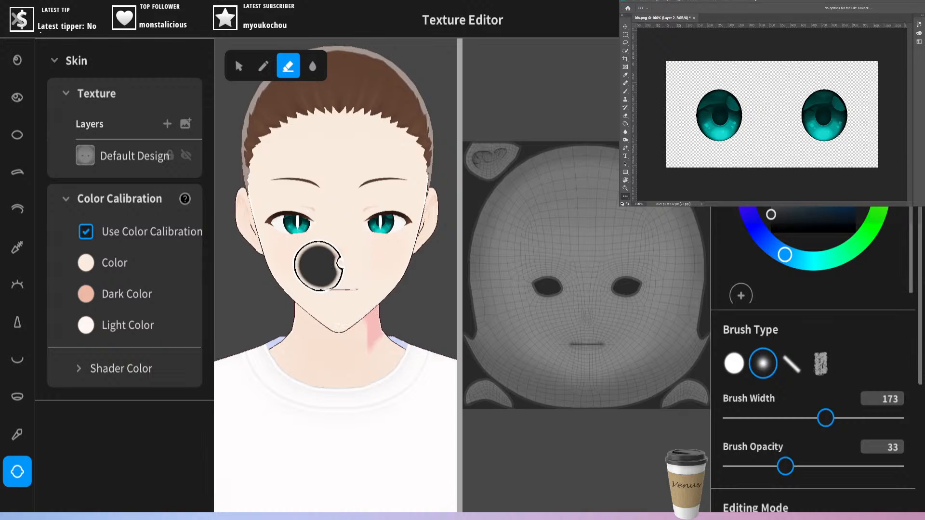
scroll(320, 260, up, 3)
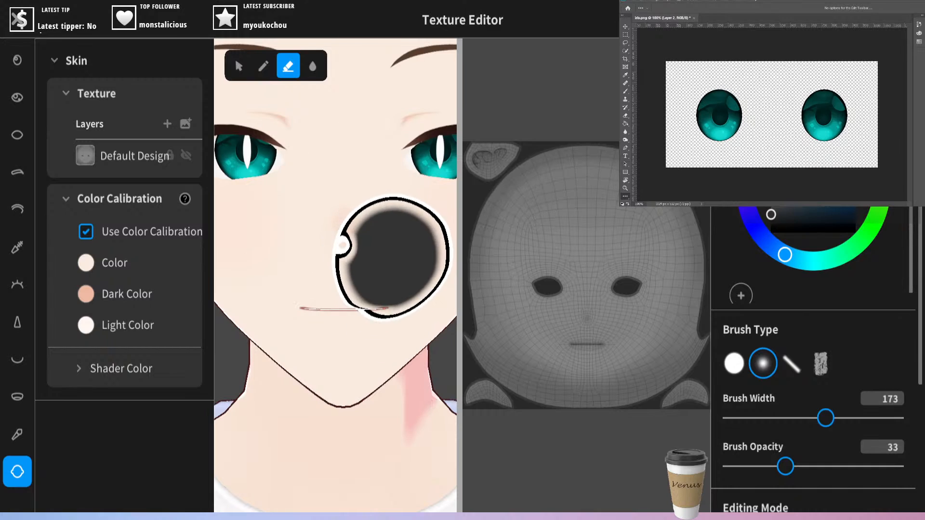
scroll(385, 270, down, 3)
scroll(418, 311, down, 3)
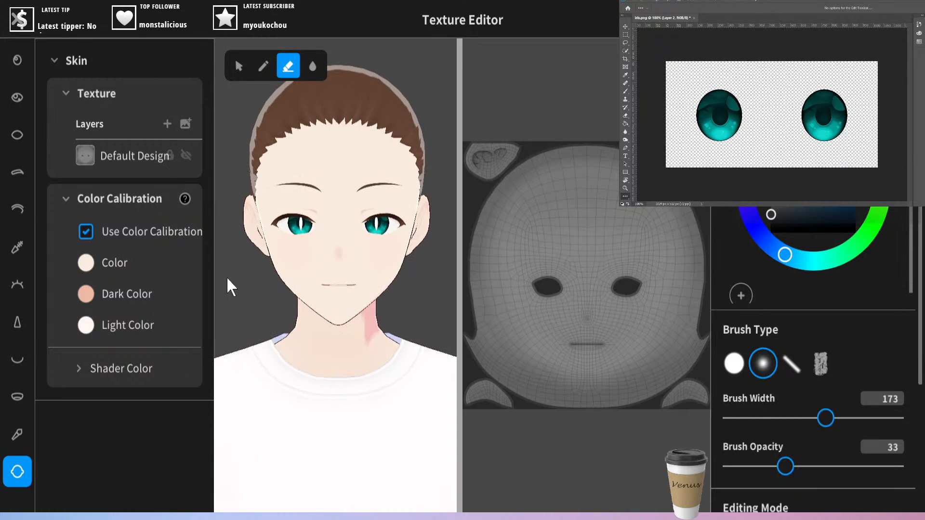
scroll(395, 255, down, 2)
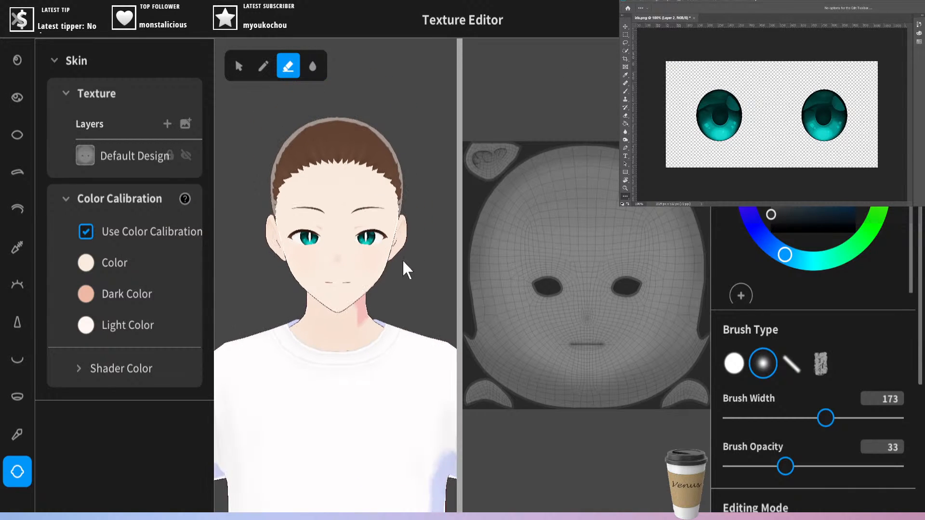
right_drag(406, 269, 223, 272)
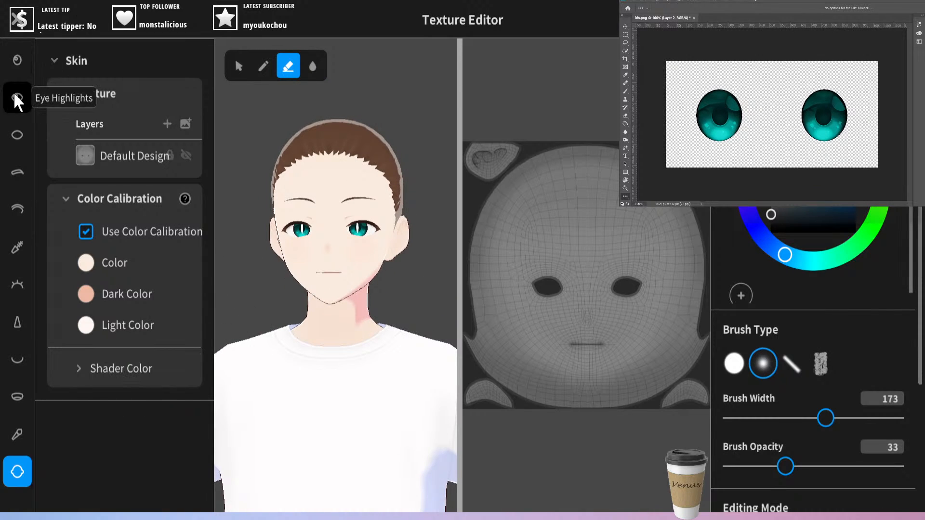
scroll(258, 257, up, 3)
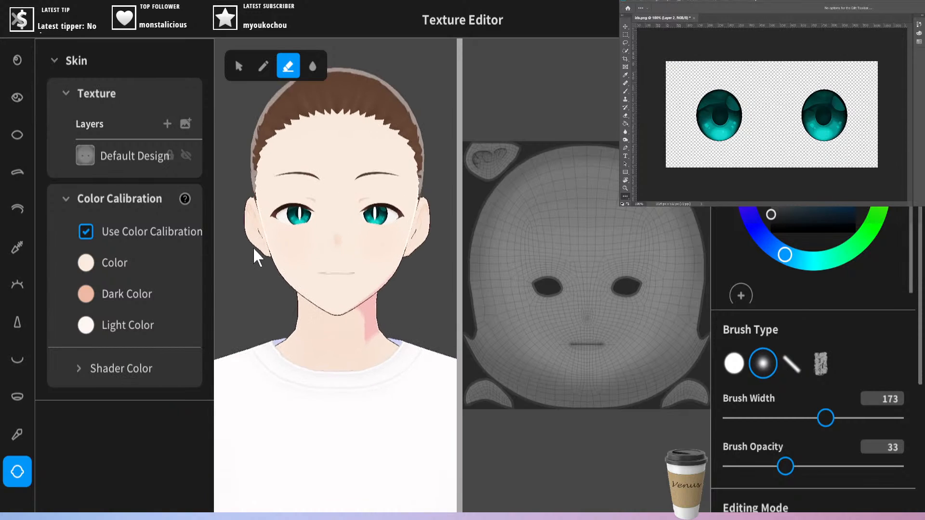
scroll(254, 248, up, 1)
mouse_move(241, 289)
middle_down()
mouse_move(248, 310)
mouse_move(241, 293)
middle_up()
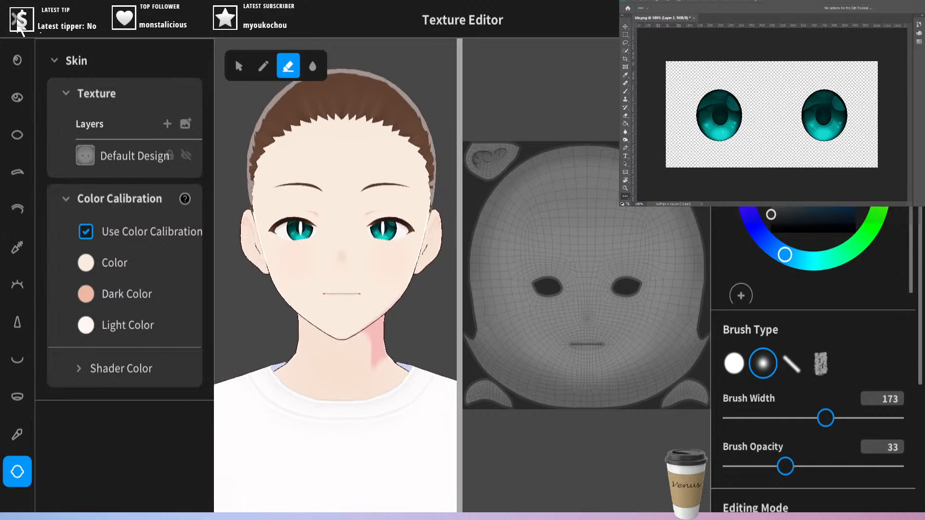
- Close the texture editor, saving the edited Irises and Skin textures as new items
click(19, 24)
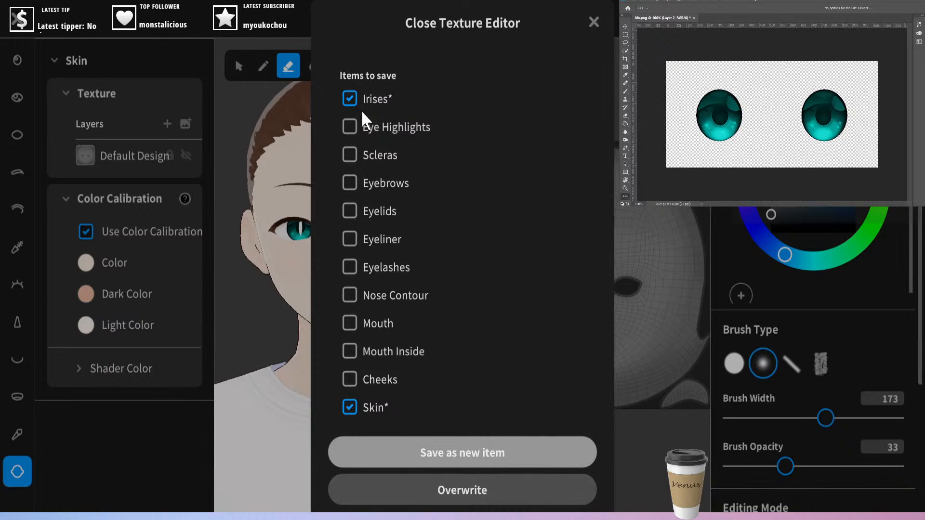
click(467, 454)
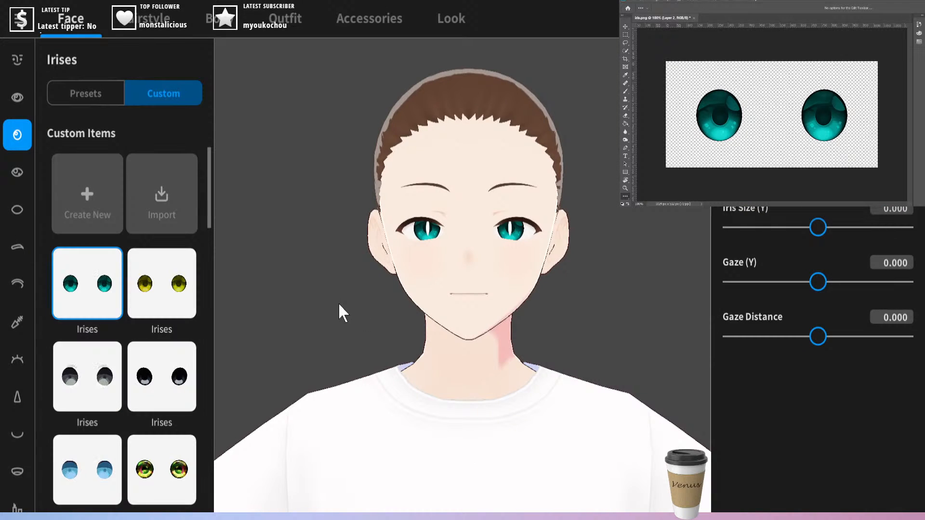
- Browse the custom iris items and compare them with the iris presets
drag(209, 200, 241, 239)
scroll(112, 330, up, 2)
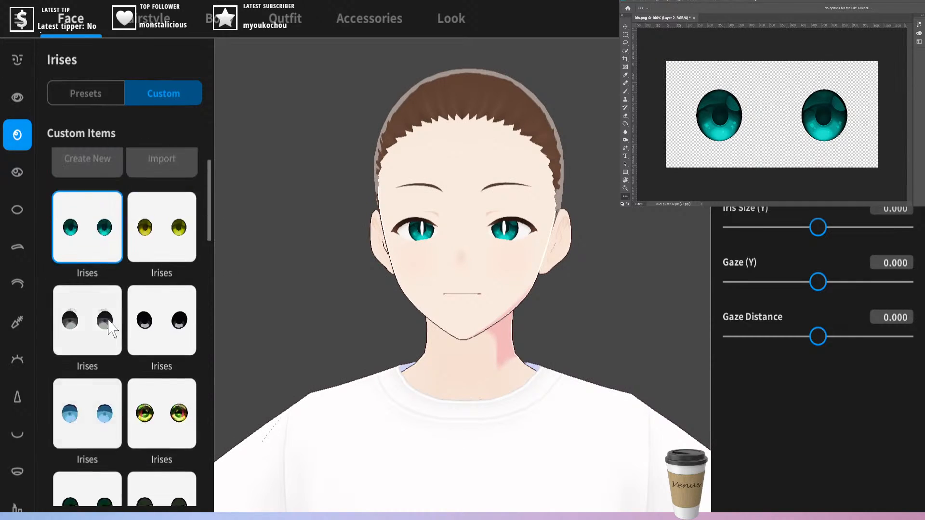
scroll(109, 322, up, 1)
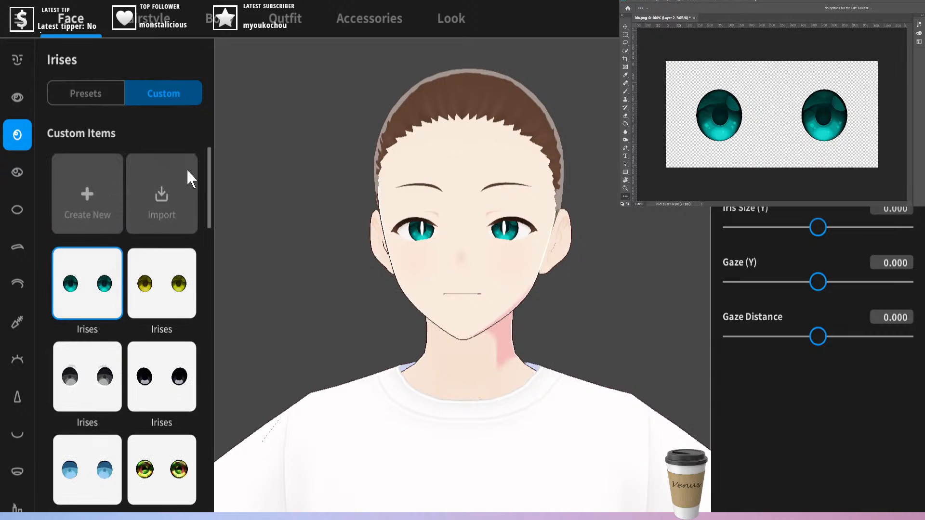
drag(206, 167, 209, 196)
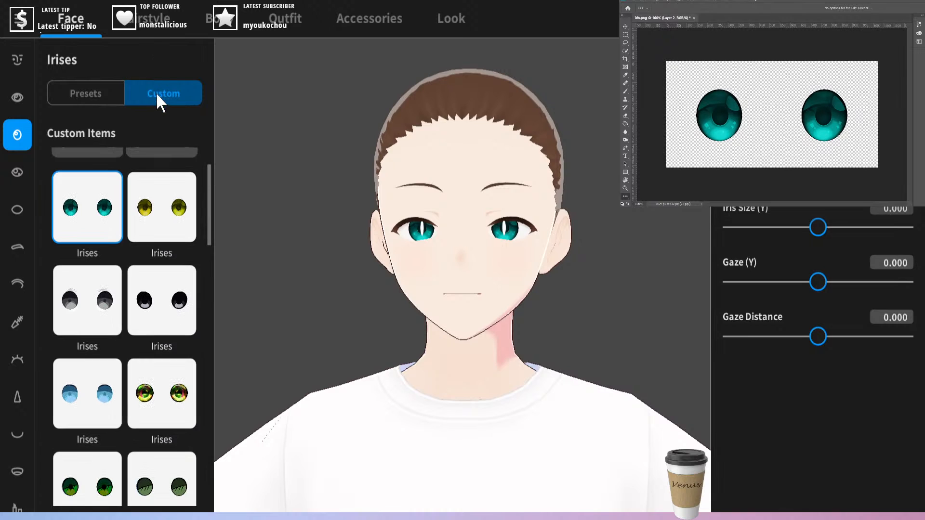
click(90, 96)
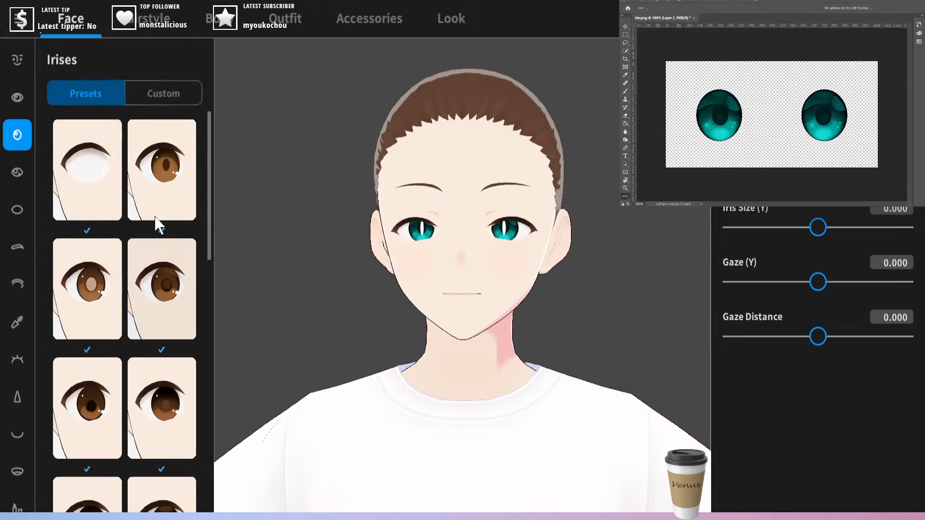
click(159, 95)
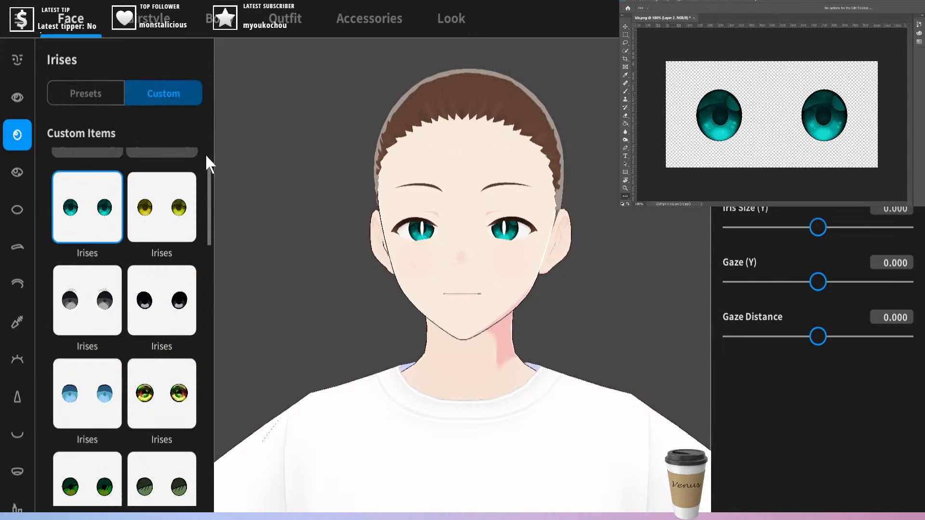
scroll(207, 187, down, 1)
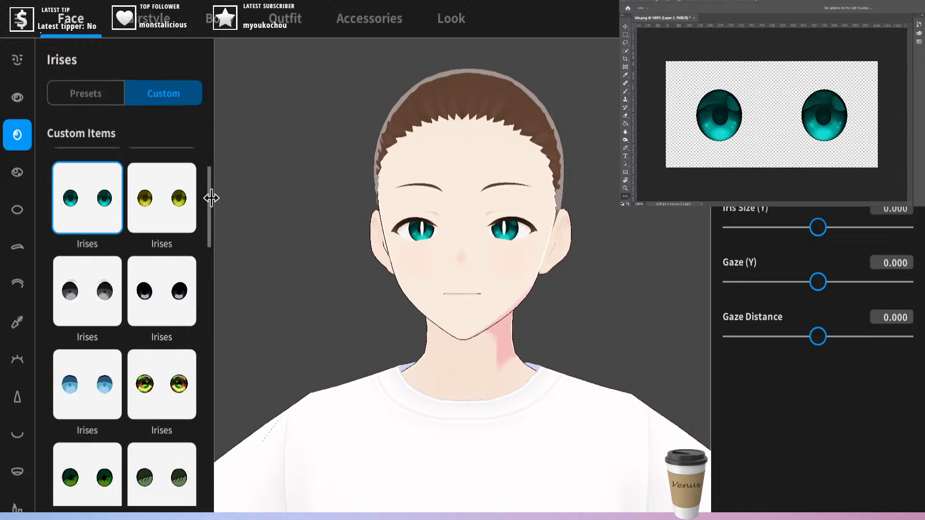
drag(211, 198, 231, 291)
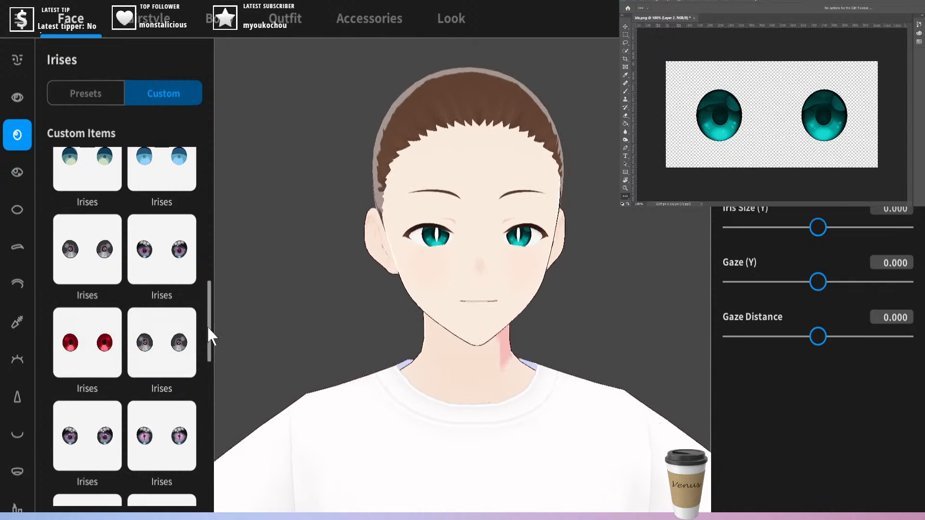
- Try the red, dark purple, light blue and black-and-white custom irises on the face
click(73, 337)
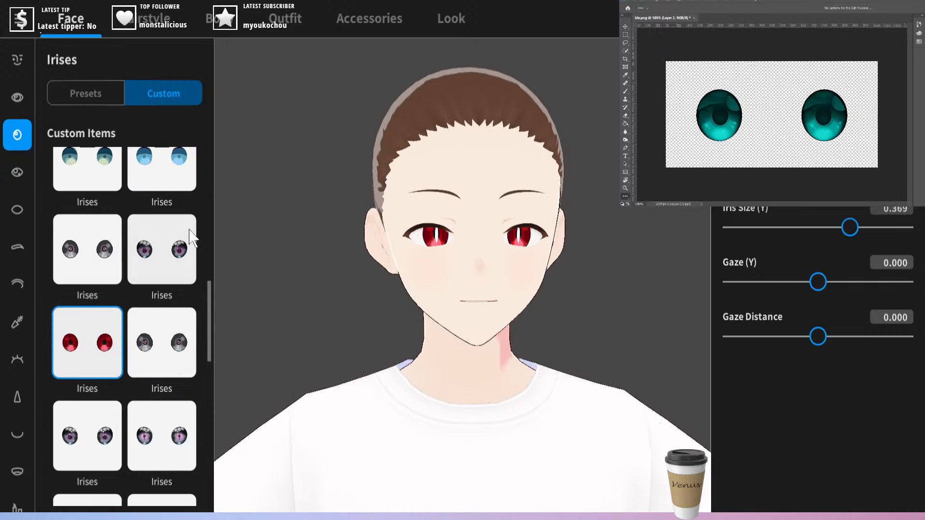
click(168, 246)
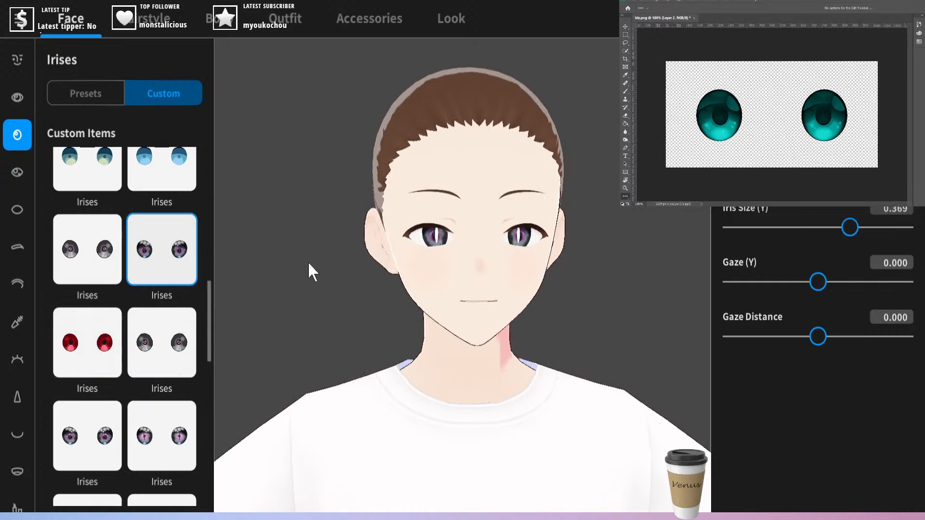
click(118, 246)
click(91, 183)
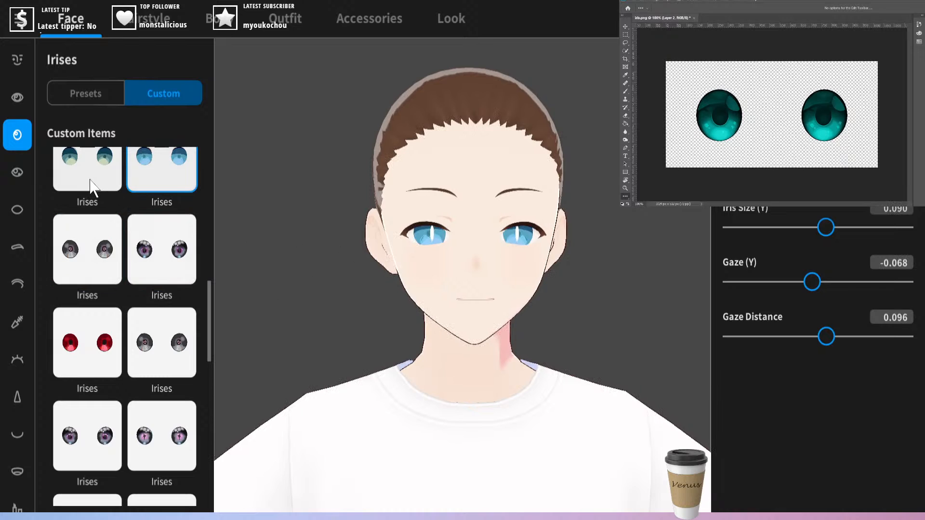
scroll(128, 299, up, 2)
click(99, 178)
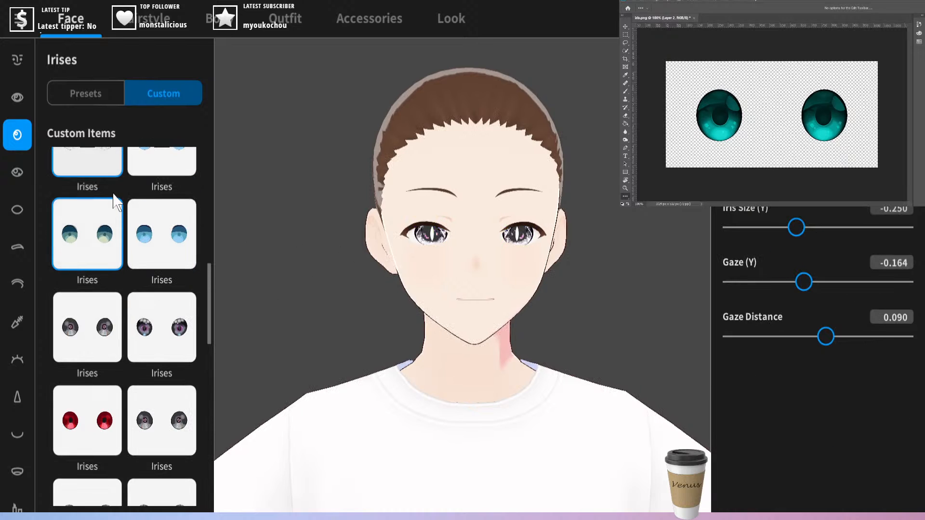
- Try the dark green striped irises and the multicolored green, yellow and red custom irises on the face
scroll(159, 267, up, 3)
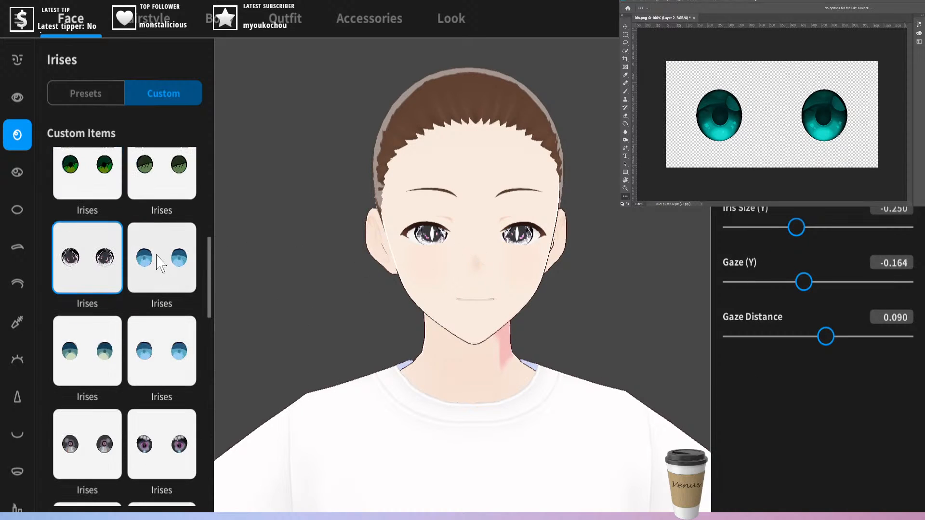
click(175, 163)
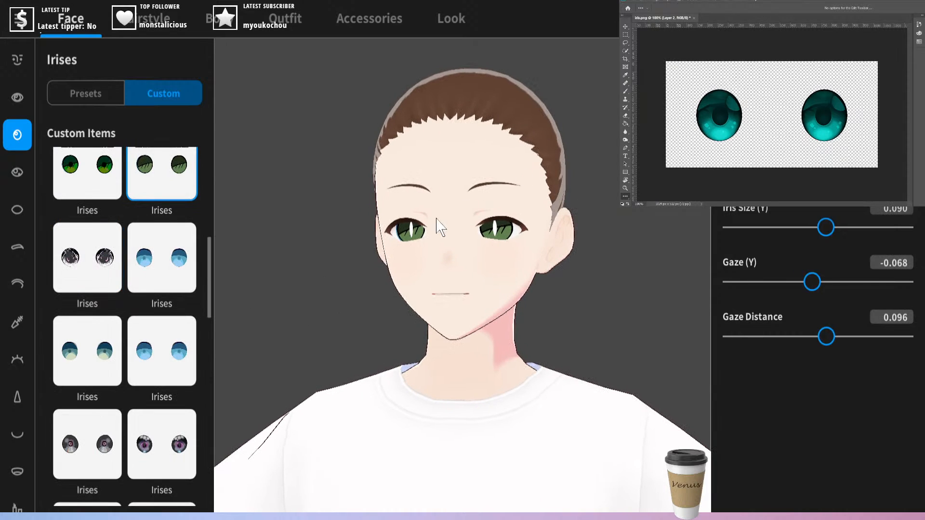
scroll(85, 291, up, 2)
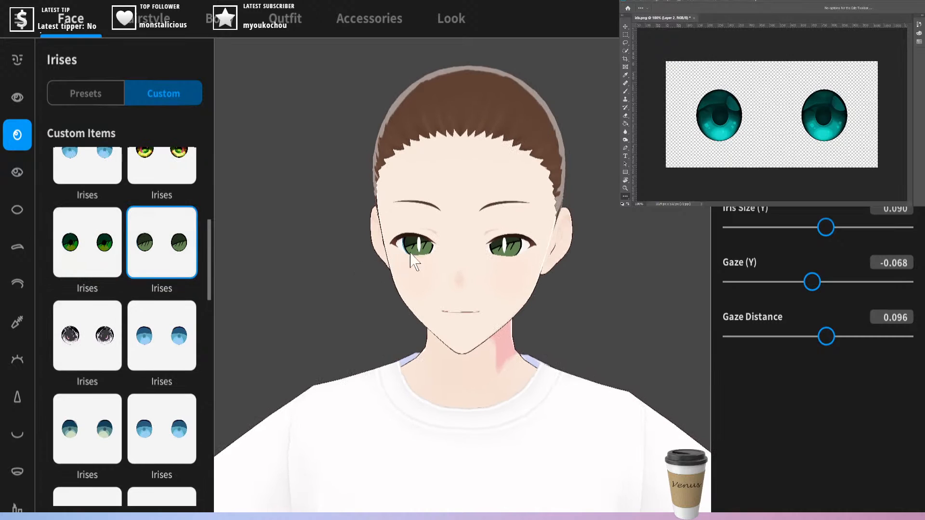
scroll(159, 269, up, 3)
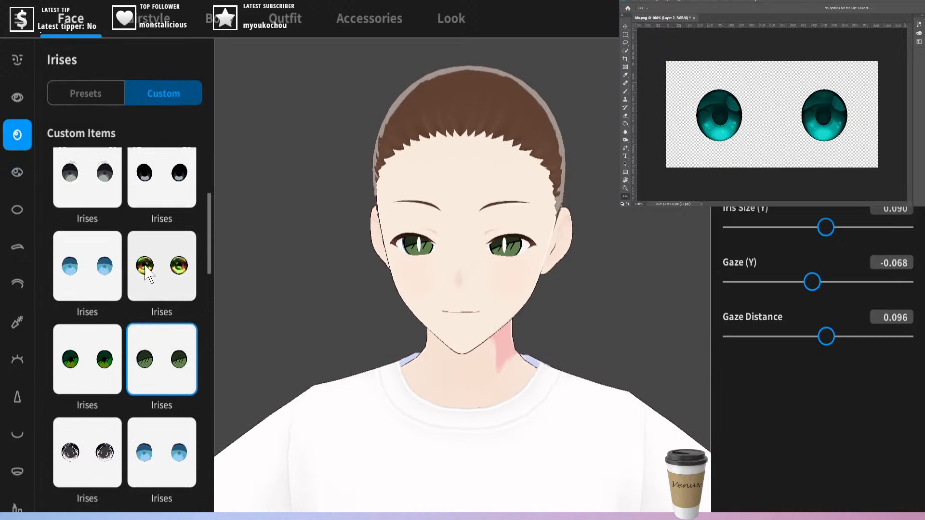
click(84, 265)
click(161, 265)
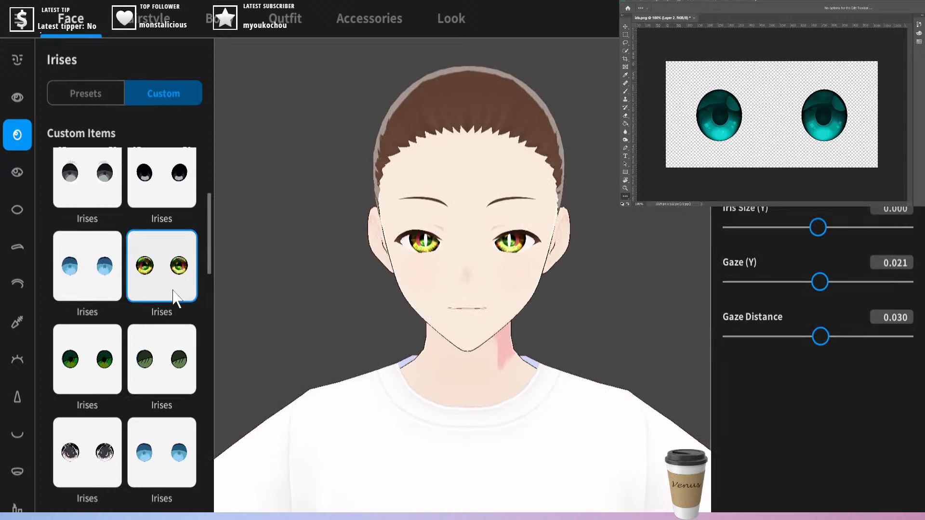
- Try the yellow custom irises and switch back to the newly saved teal irises
scroll(178, 295, up, 2)
click(144, 196)
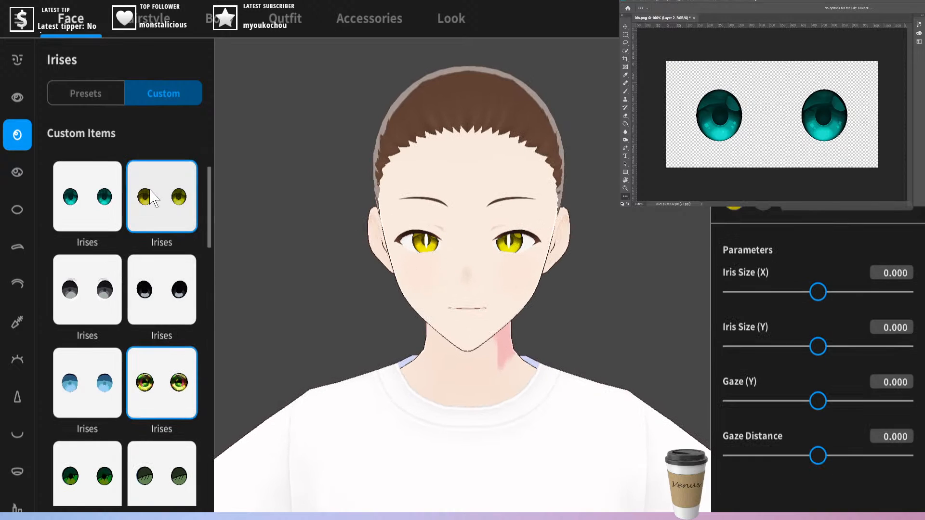
click(82, 200)
scroll(267, 279, up, 1)
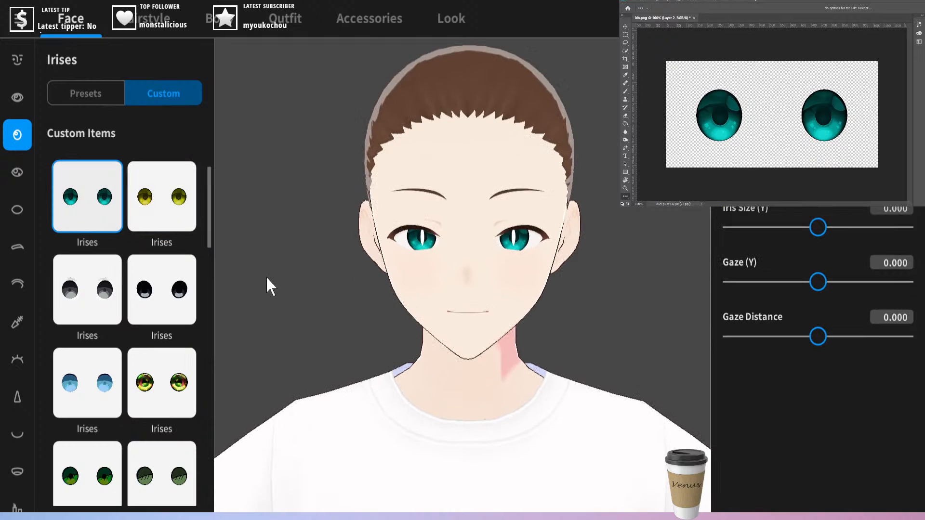
scroll(306, 256, up, 1)
scroll(305, 262, down, 3)
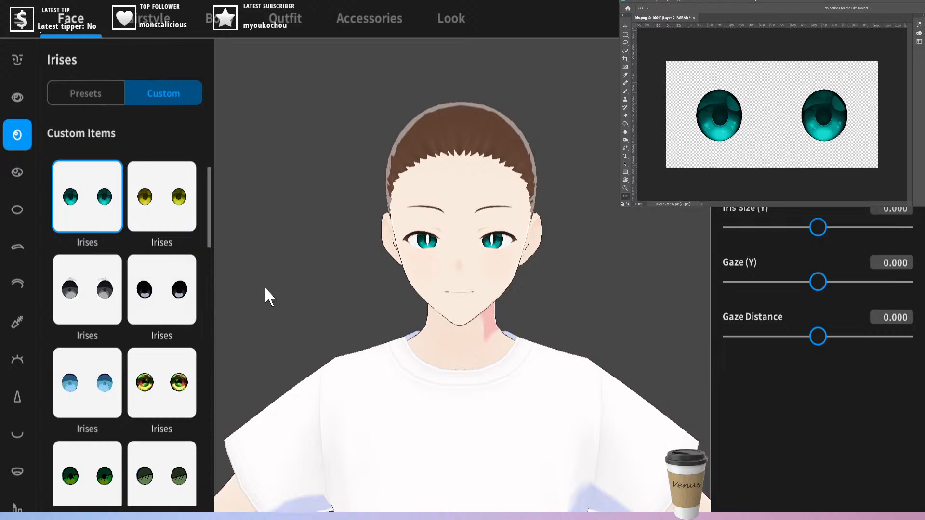
- Apply the black custom irises to the face and inspect them up close
click(163, 289)
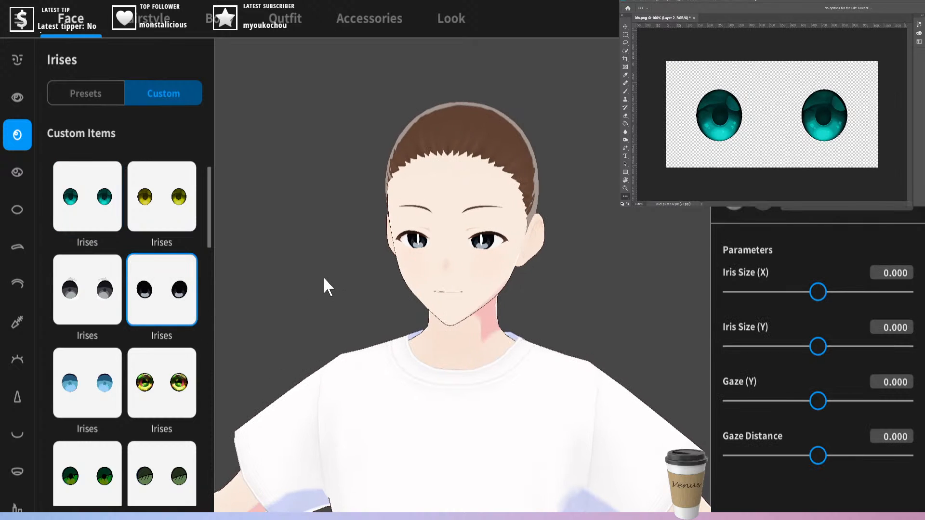
scroll(347, 261, up, 2)
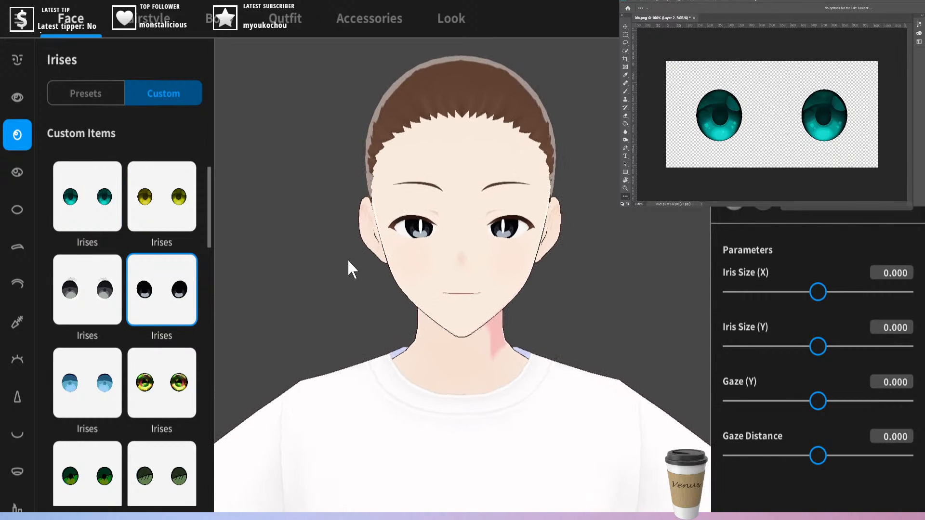
scroll(346, 259, up, 3)
scroll(597, 282, down, 2)
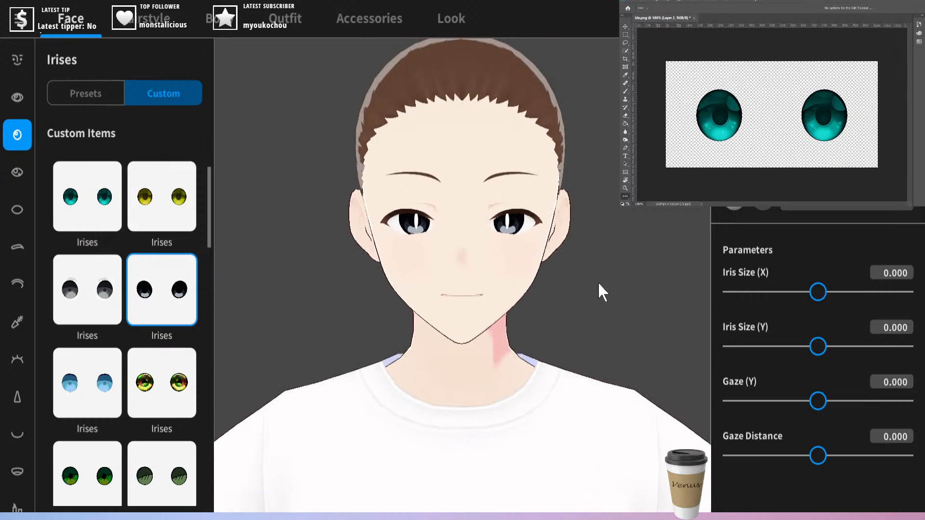
right_drag(598, 283, 374, 297)
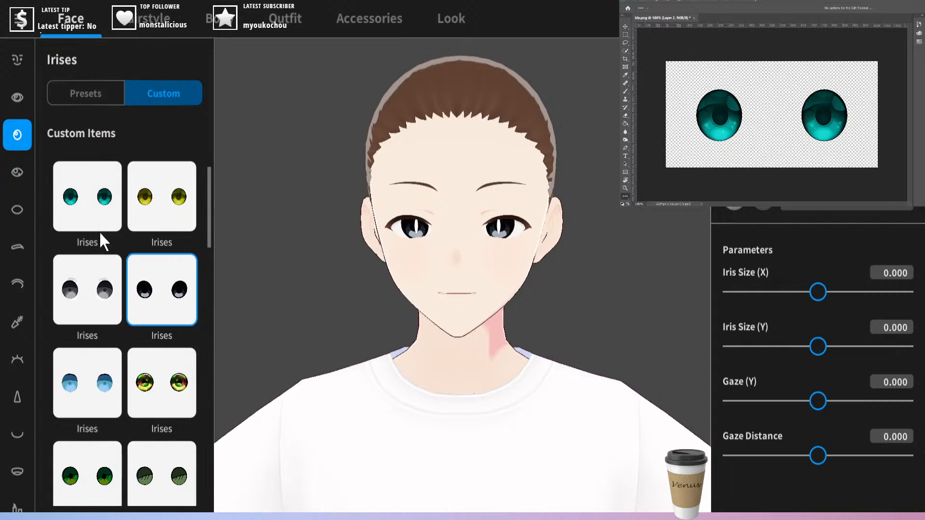
- Compare the teal and light blue custom irises on the face and leave the teal ones applied
click(91, 217)
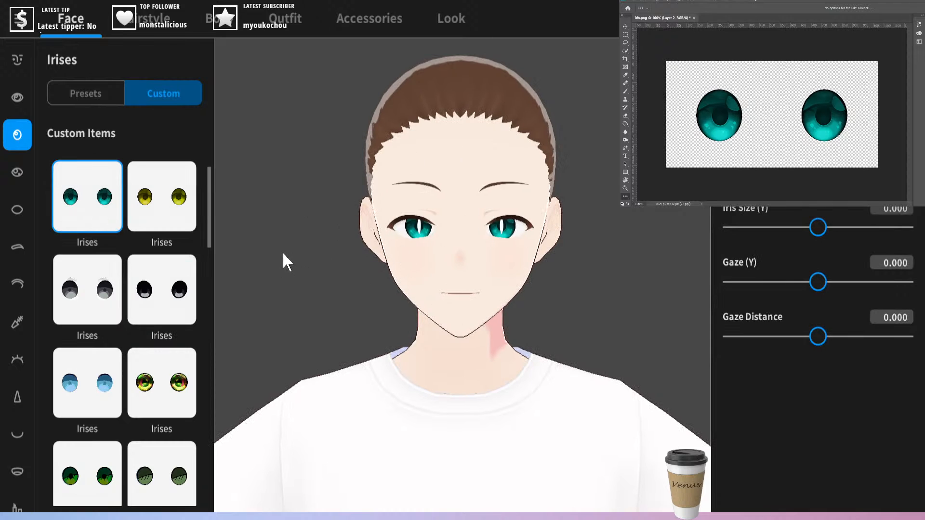
click(60, 407)
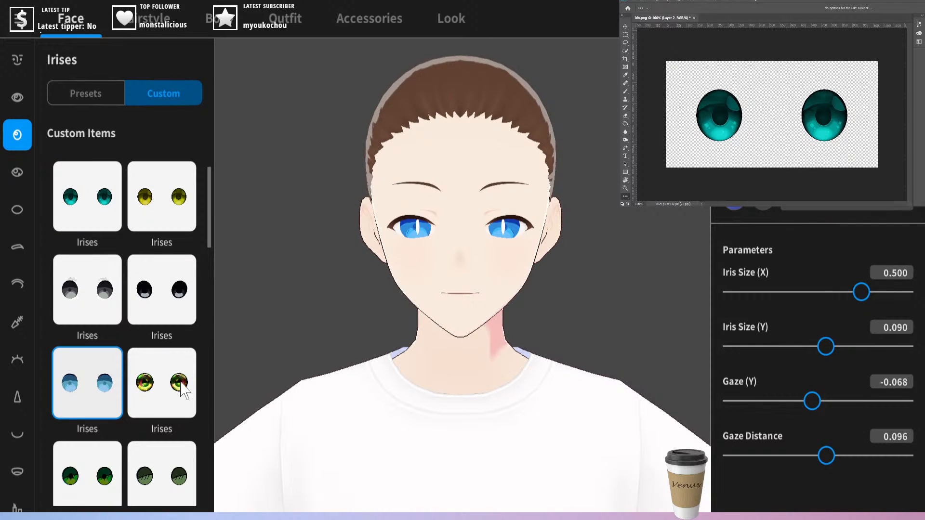
click(91, 211)
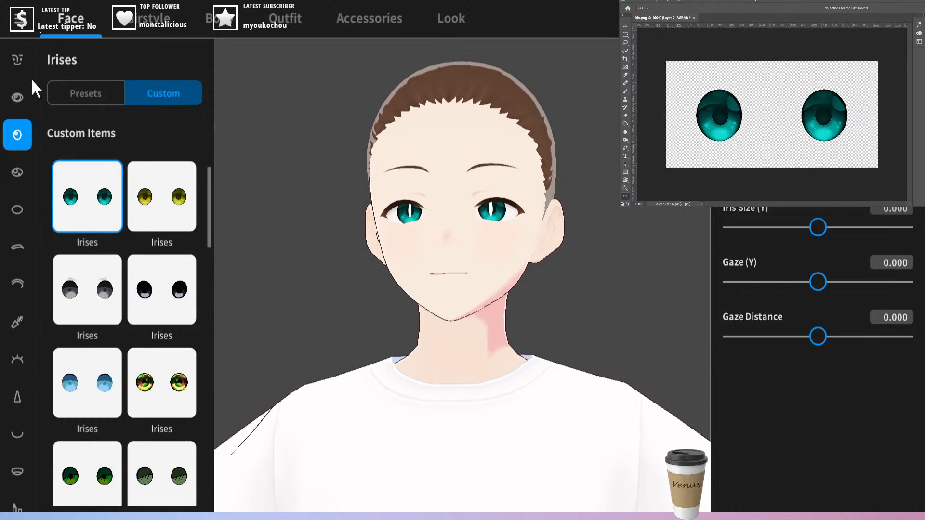
- Try the front hair preset with long side locks, and apply the short side-swept front preset with a loose strand on top
click(140, 17)
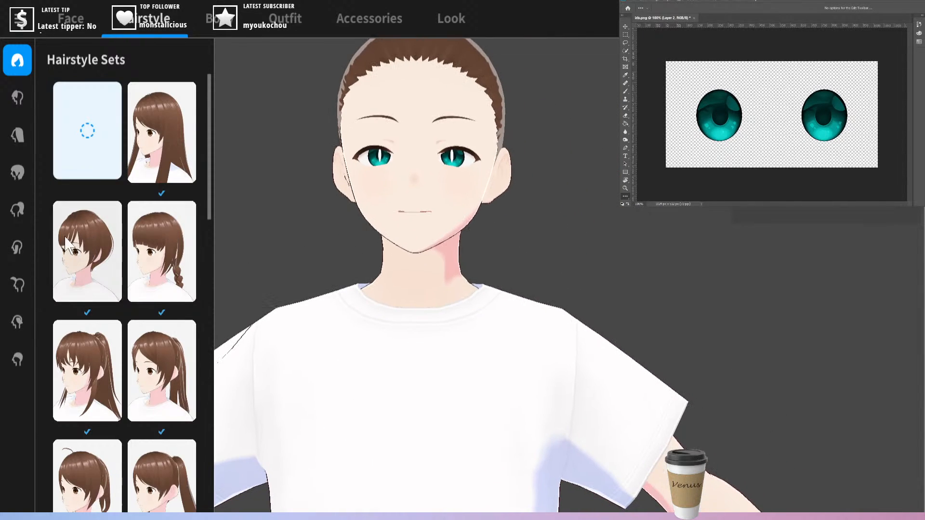
click(18, 97)
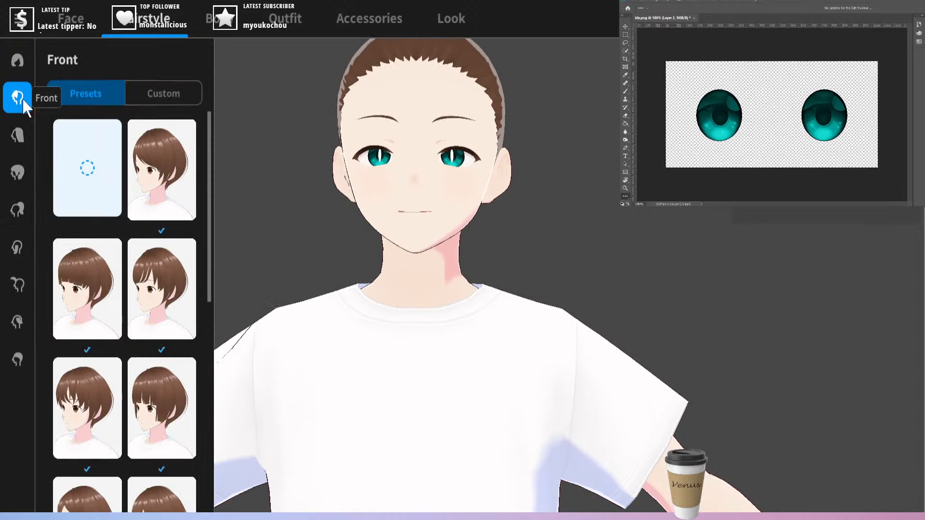
drag(212, 144, 191, 371)
click(161, 241)
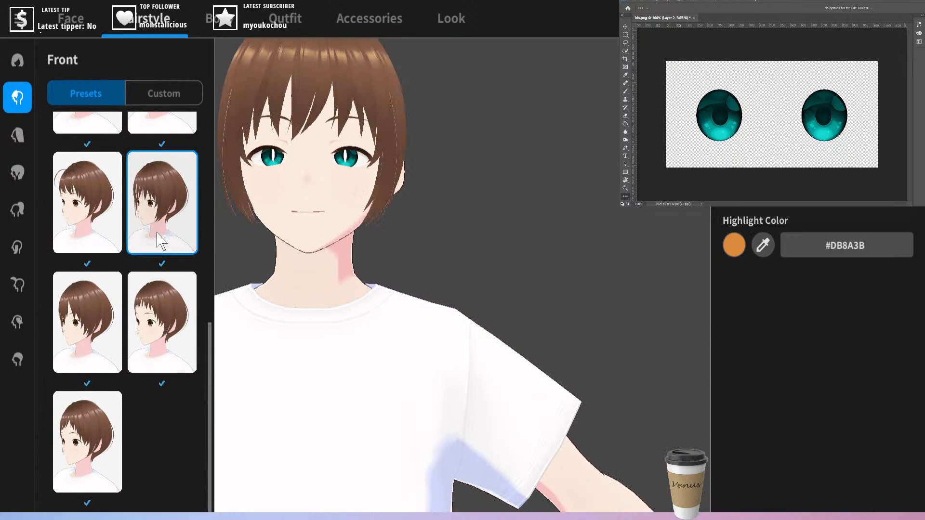
drag(419, 212, 480, 217)
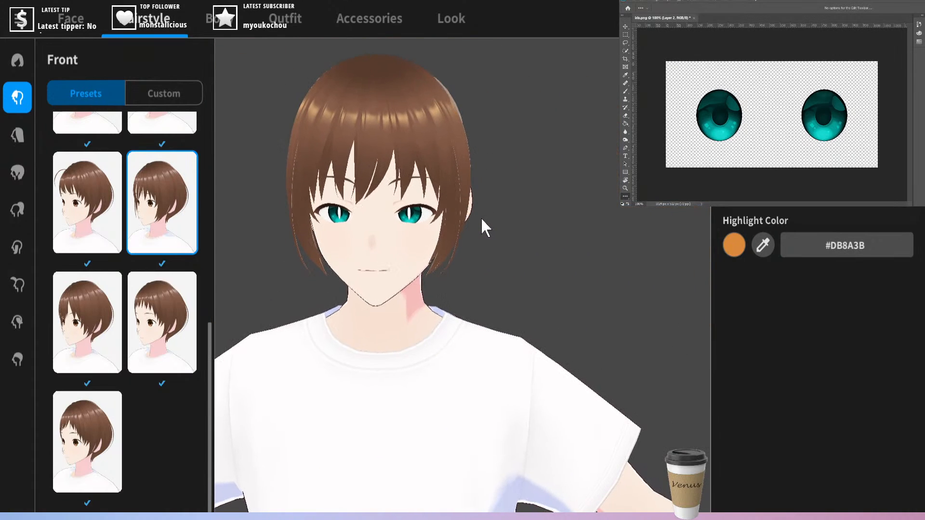
click(92, 206)
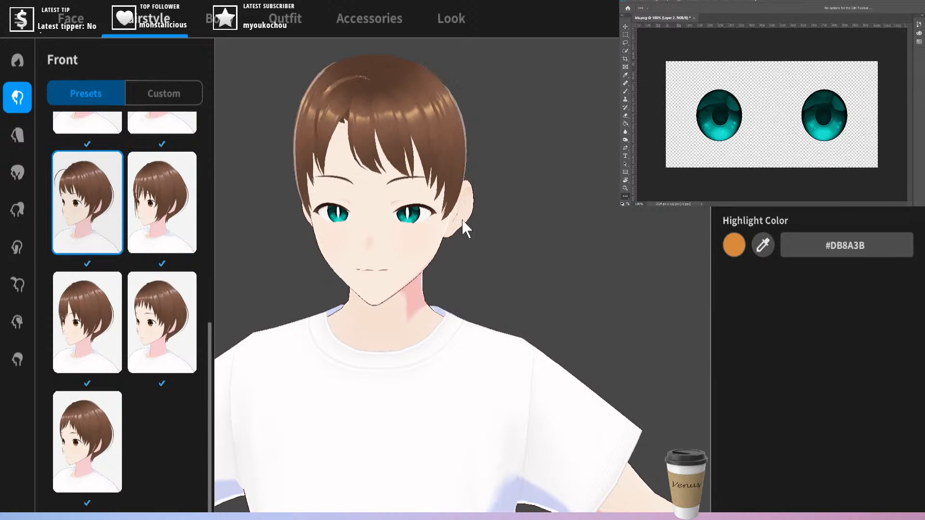
drag(510, 216, 349, 215)
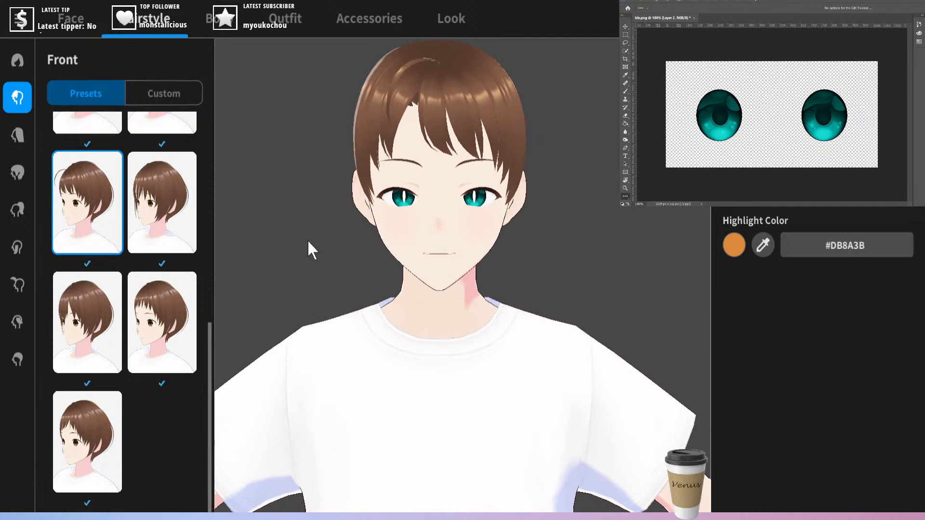
- View the bare back of the head, apply the shaggy back hair preset with long nape strands, and open the hairstyle for editing
click(17, 137)
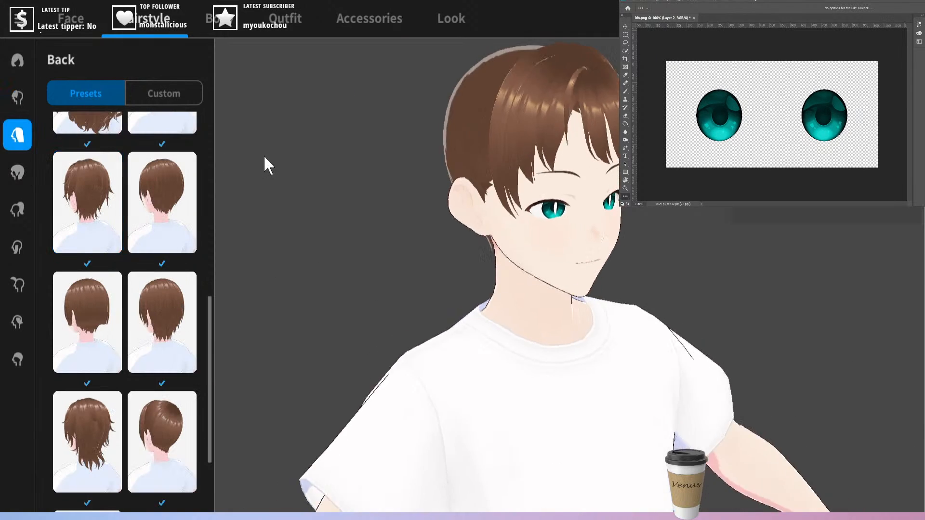
right_drag(325, 154, 190, 159)
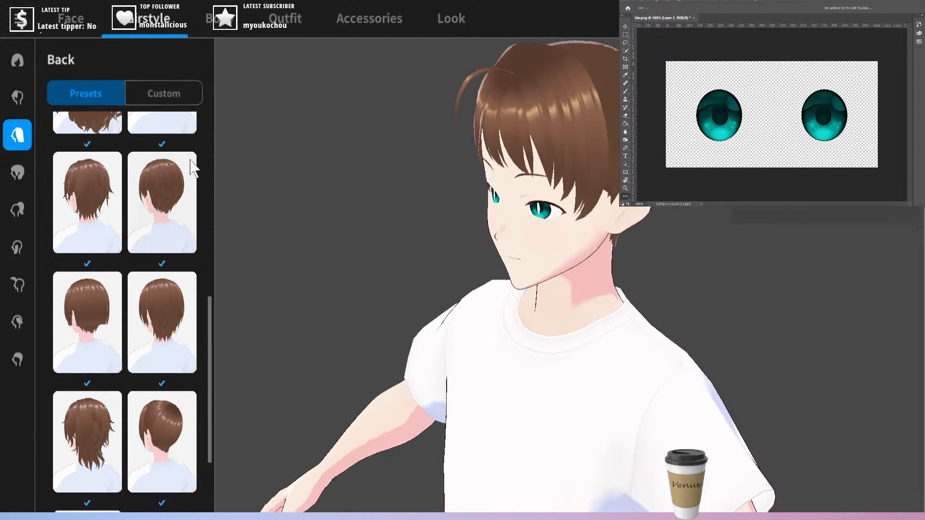
right_drag(731, 206, 622, 206)
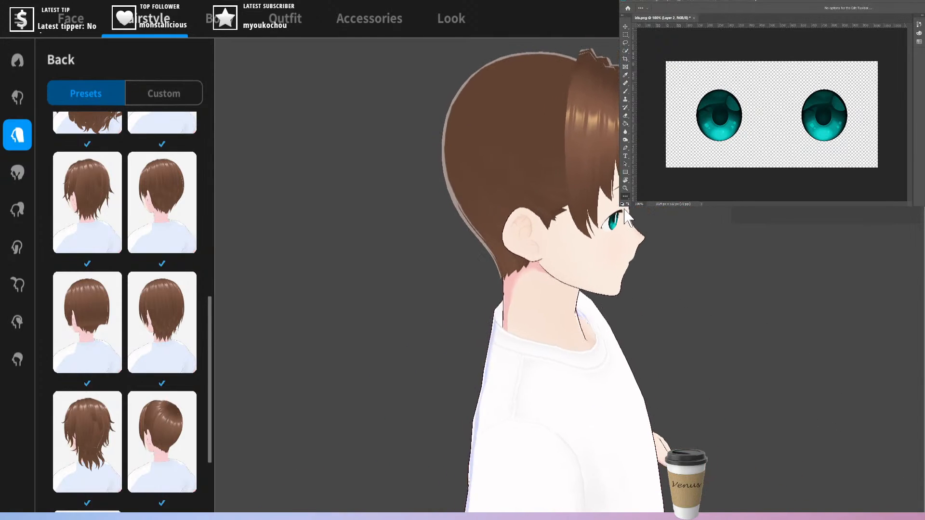
click(79, 439)
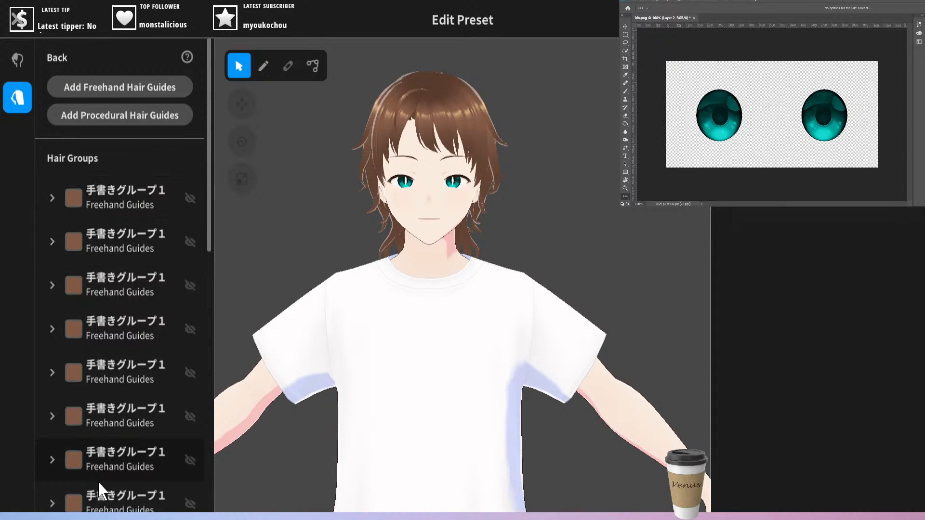
- Examine the back hair's groups and guides by selecting individual strands from the front and side of the head
drag(208, 174, 237, 206)
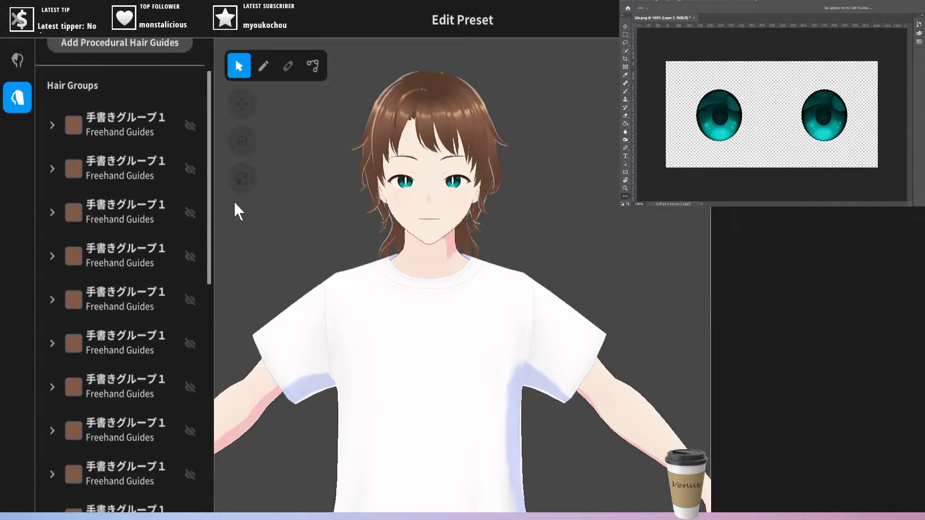
right_drag(646, 188, 561, 187)
scroll(498, 155, up, 2)
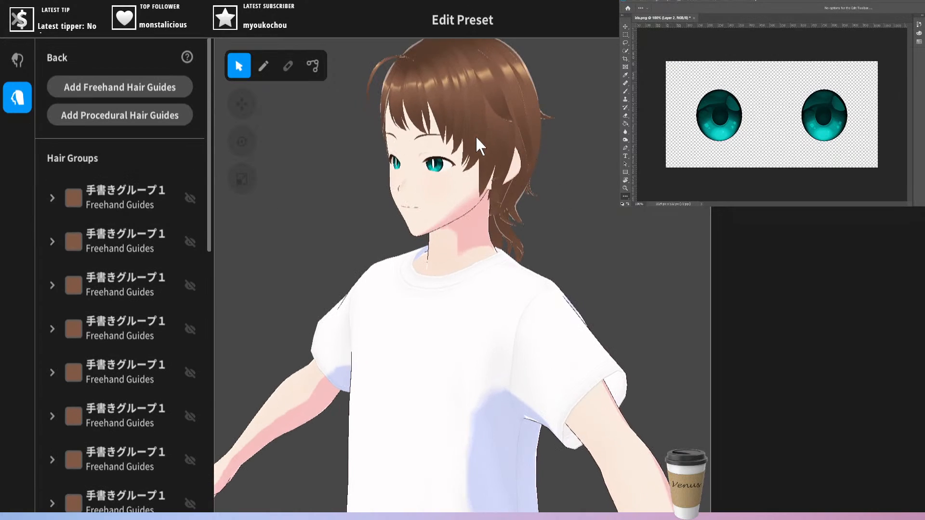
mouse_move(337, 168)
middle_down()
mouse_move(336, 191)
mouse_move(345, 161)
mouse_move(326, 184)
mouse_move(413, 208)
mouse_move(330, 186)
mouse_move(330, 171)
middle_up()
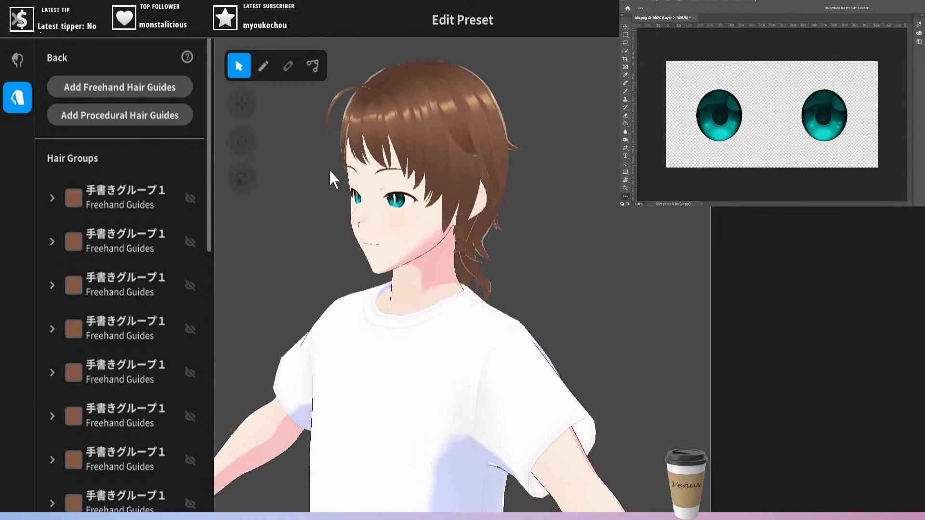
click(382, 117)
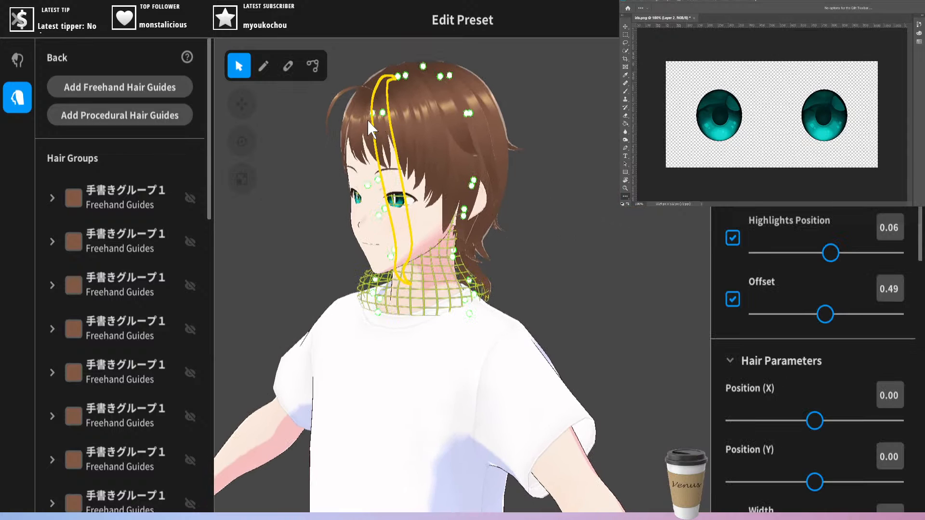
click(370, 123)
click(398, 119)
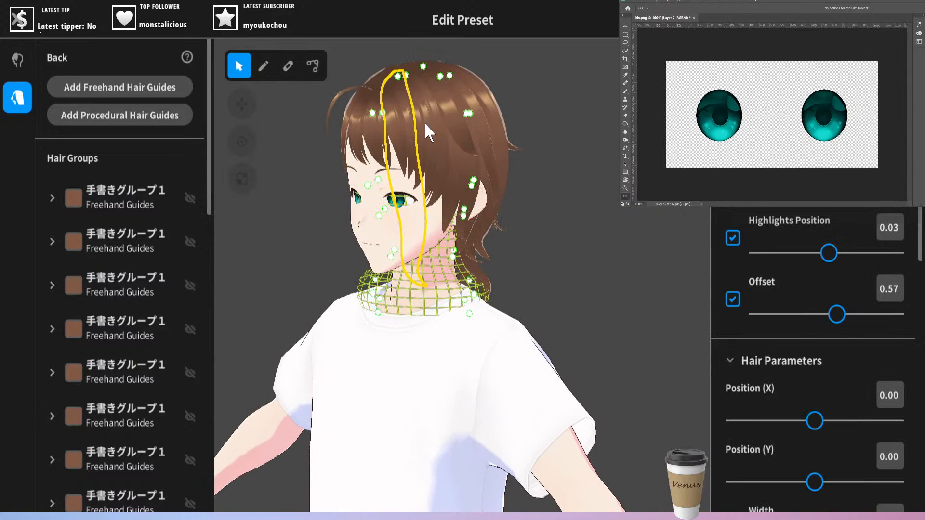
click(424, 123)
click(484, 149)
right_drag(501, 151, 475, 142)
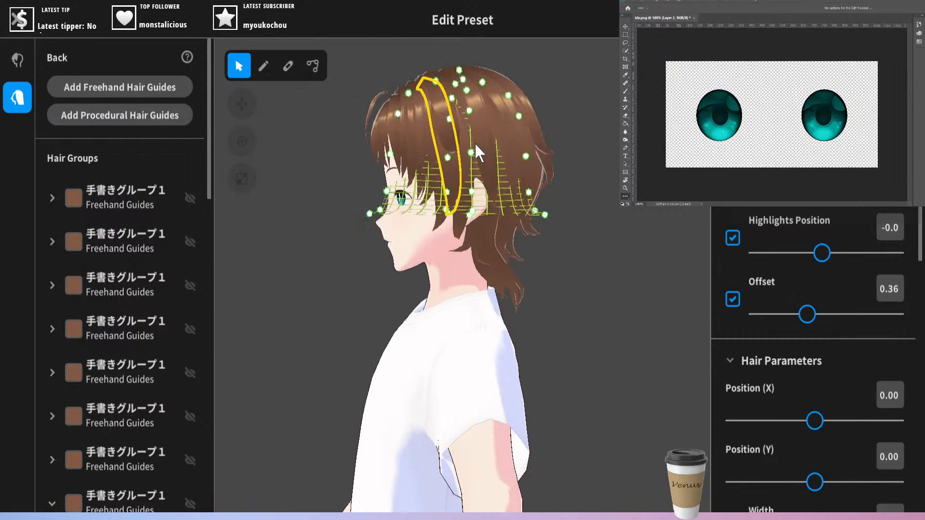
click(457, 131)
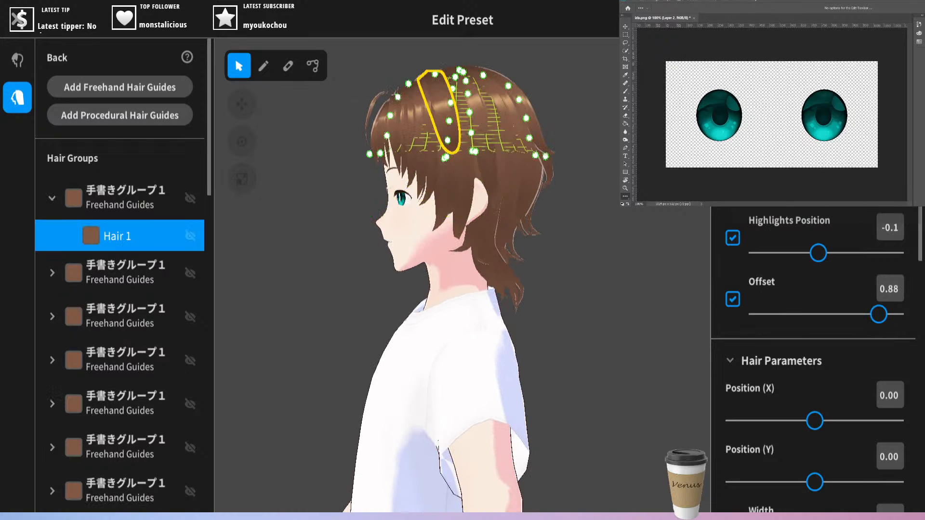
click(494, 169)
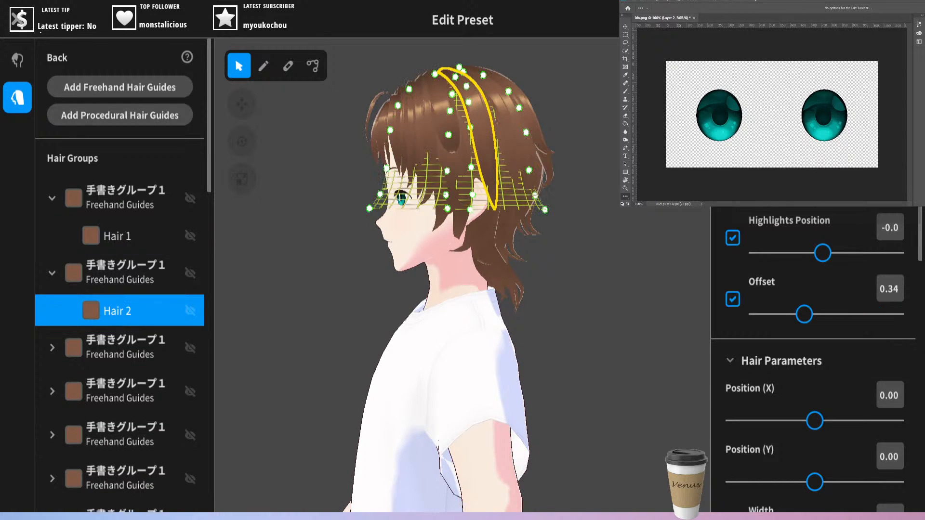
click(510, 145)
- Examine the texture and hair parameters of the selected strand on the back of the head
right_drag(545, 128, 598, 202)
scroll(818, 250, up, 4)
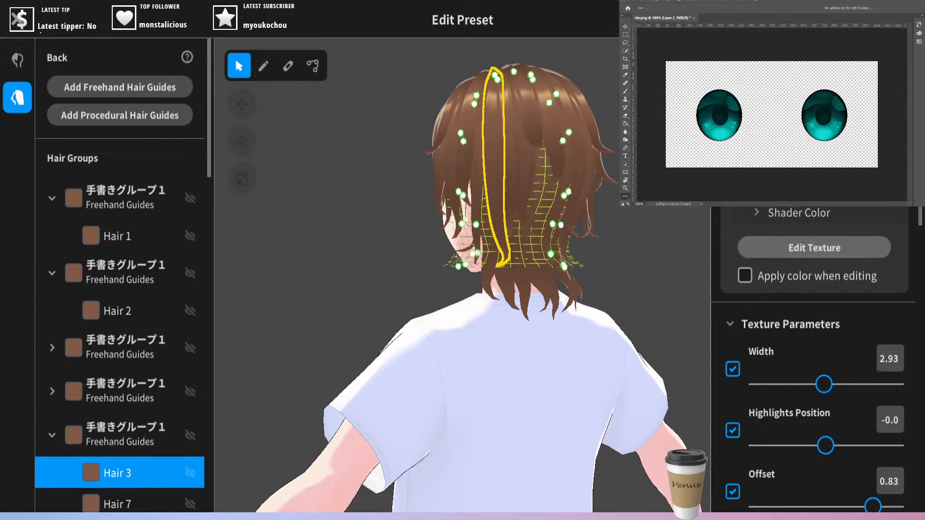
scroll(814, 361, down, 4)
scroll(814, 361, up, 4)
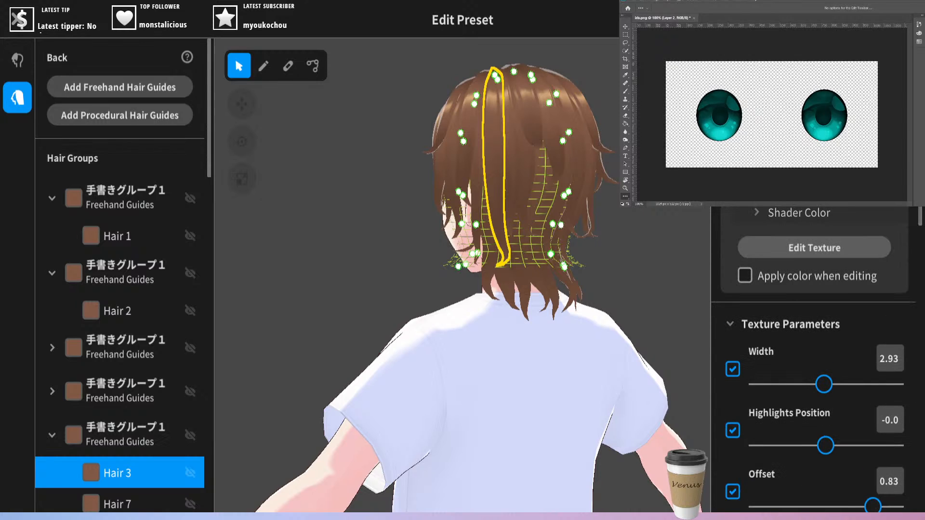
scroll(819, 252, down, 4)
scroll(819, 253, up, 4)
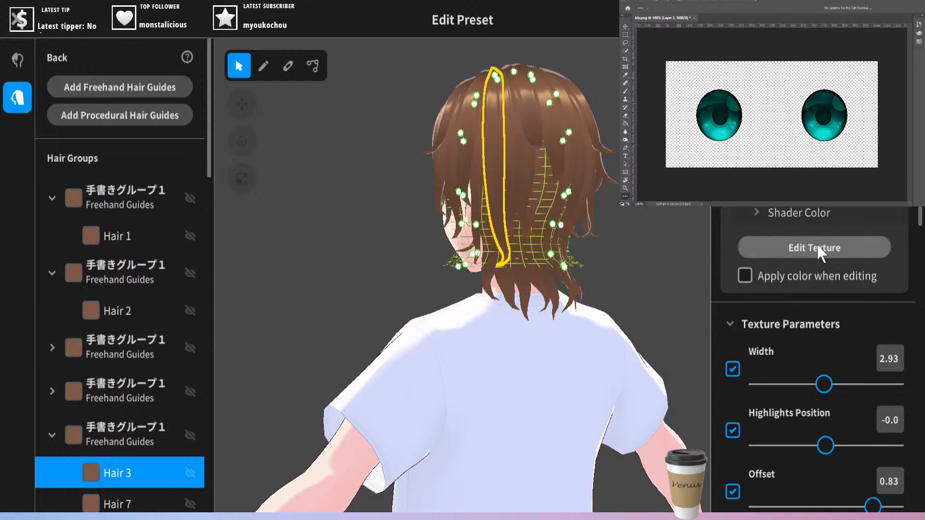
- Select another strand on the back of the head and one at the front to compare their guides
click(517, 121)
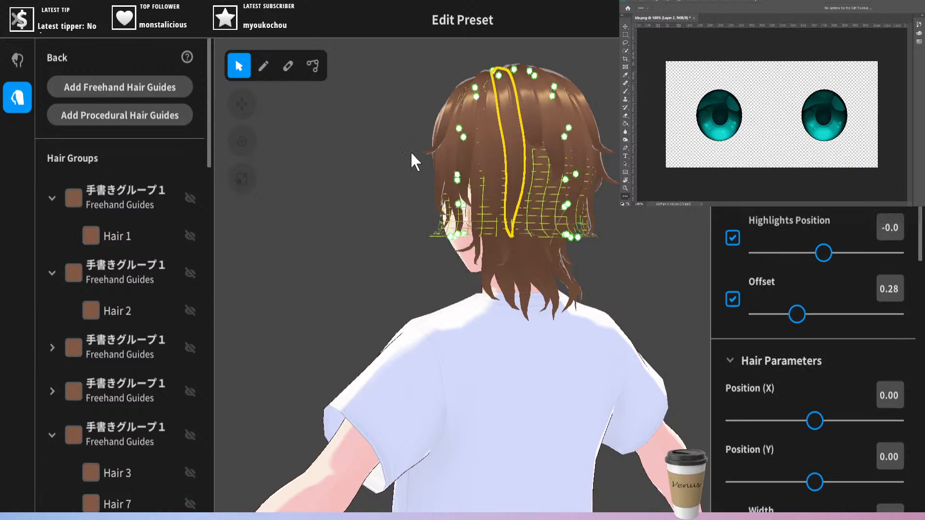
right_drag(410, 152, 542, 209)
click(404, 113)
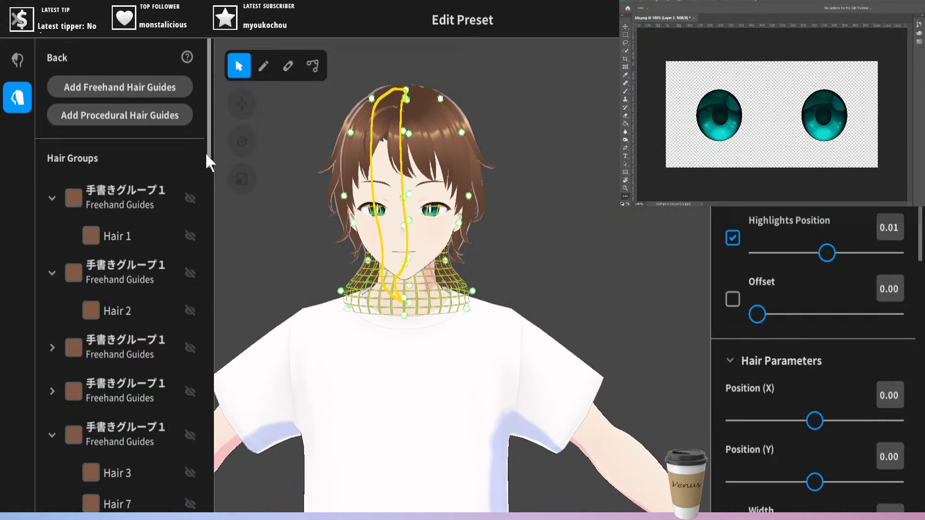
- Select the whole freehand hair group that contains the front strand and open its hair texture for editing
drag(209, 153, 221, 437)
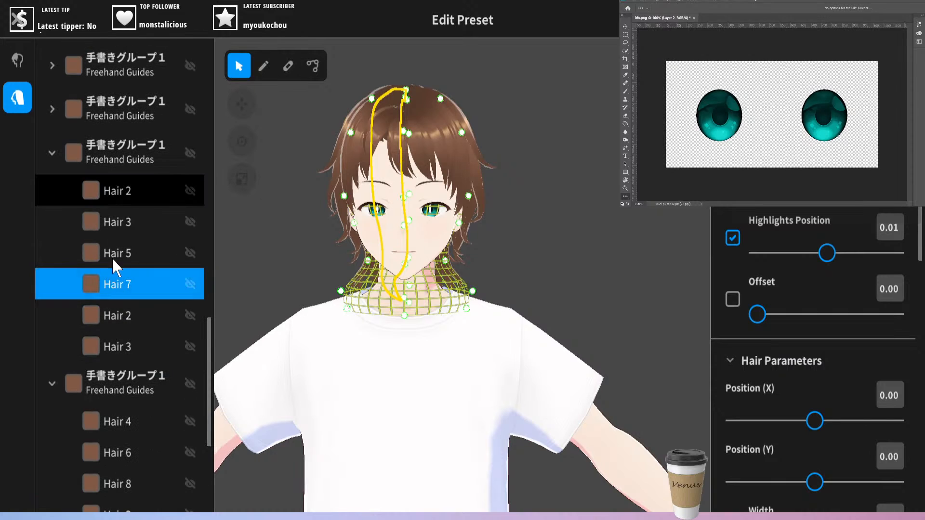
click(113, 149)
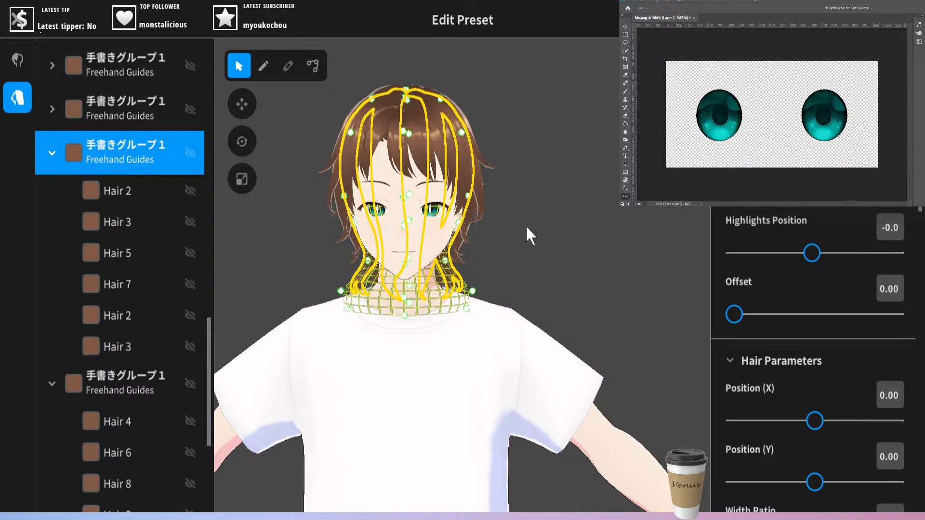
mouse_move(525, 224)
right_down()
mouse_move(503, 220)
mouse_move(528, 223)
right_up()
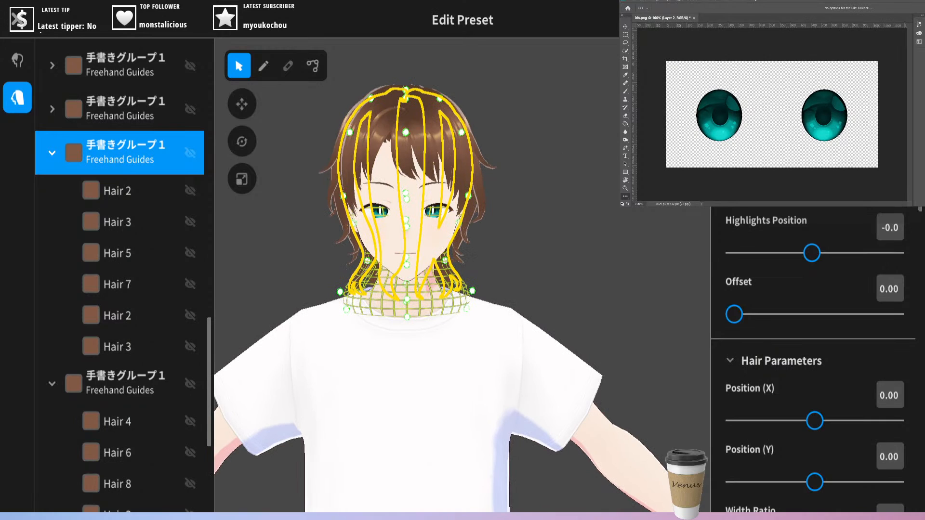
scroll(814, 361, up, 4)
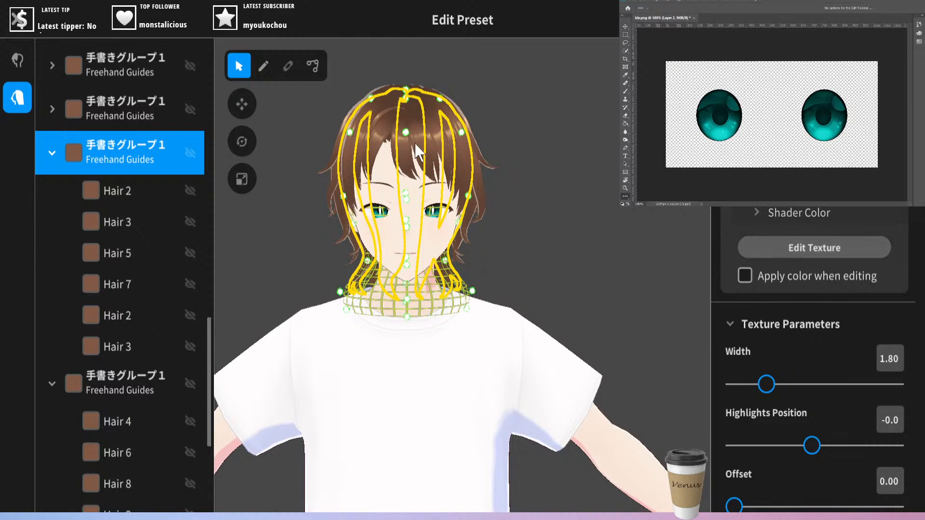
mouse_move(477, 159)
right_down()
mouse_move(414, 155)
mouse_move(482, 165)
right_up()
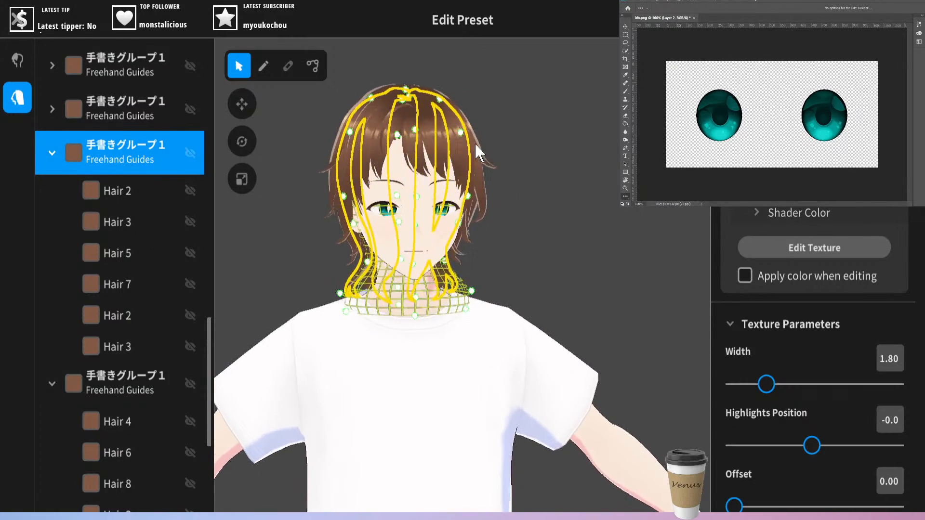
right_drag(473, 147, 303, 140)
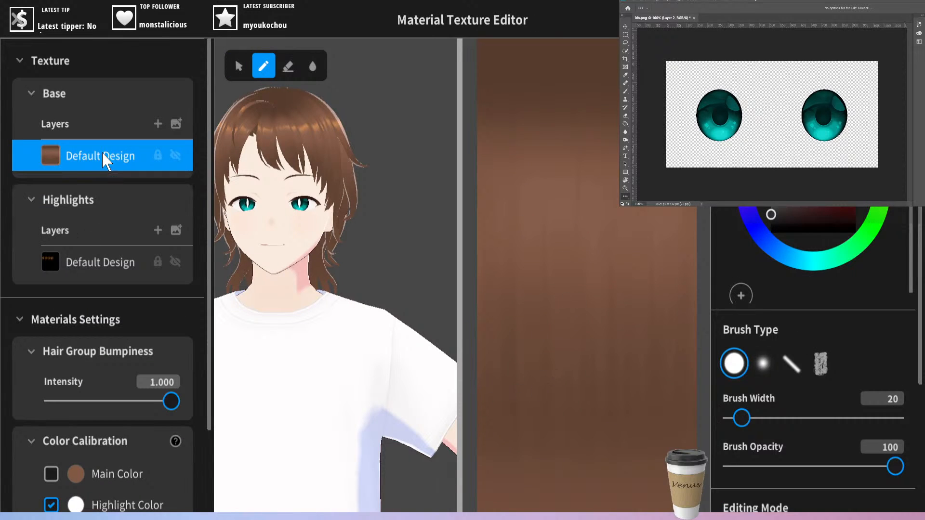
- Export the base Default Design hair texture layer as hair.png and open the image in Photoshop
right_click(103, 156)
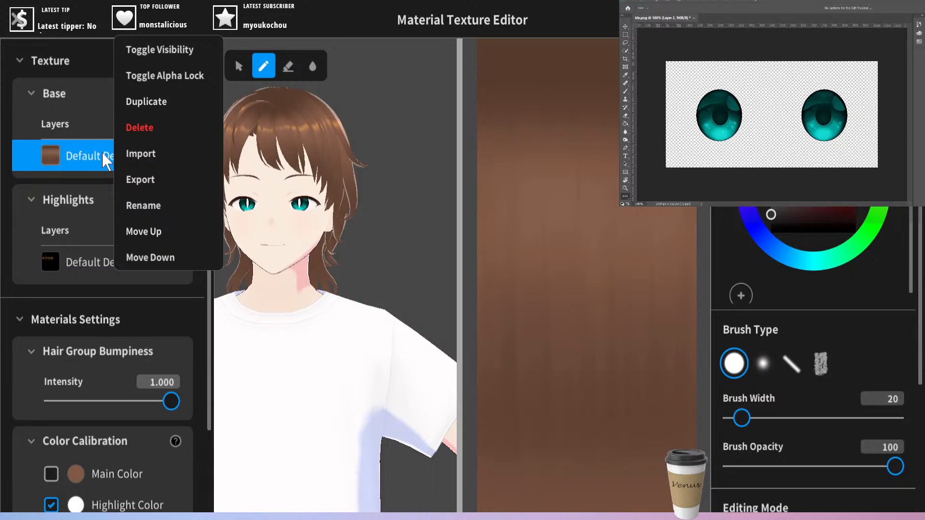
click(151, 178)
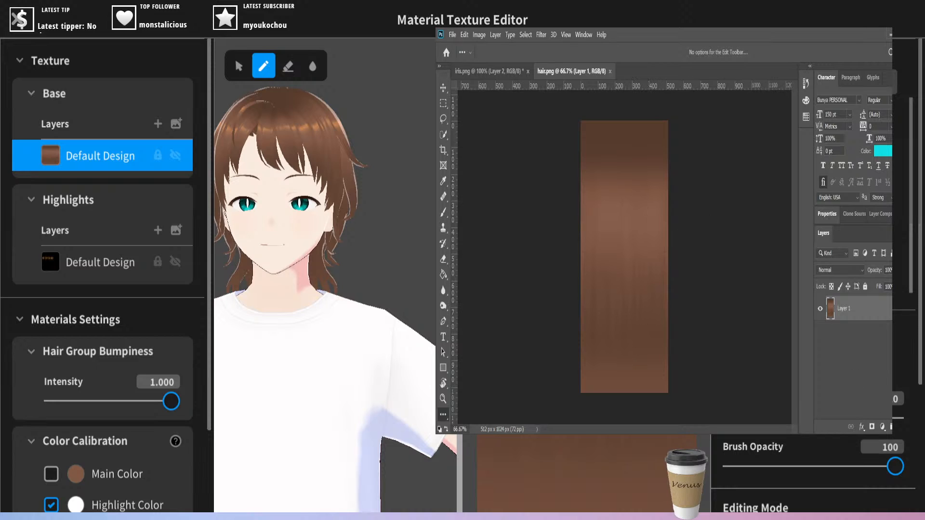
- Add a new layer above the hair texture in hair.png and fill it entirely with bright pink
click(901, 426)
key(i)
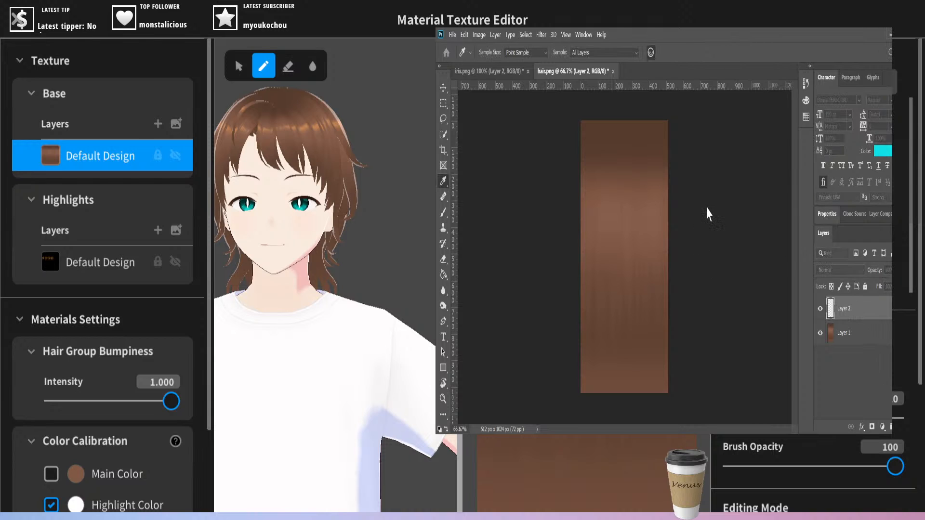
key(x)
click(645, 188)
click(766, 187)
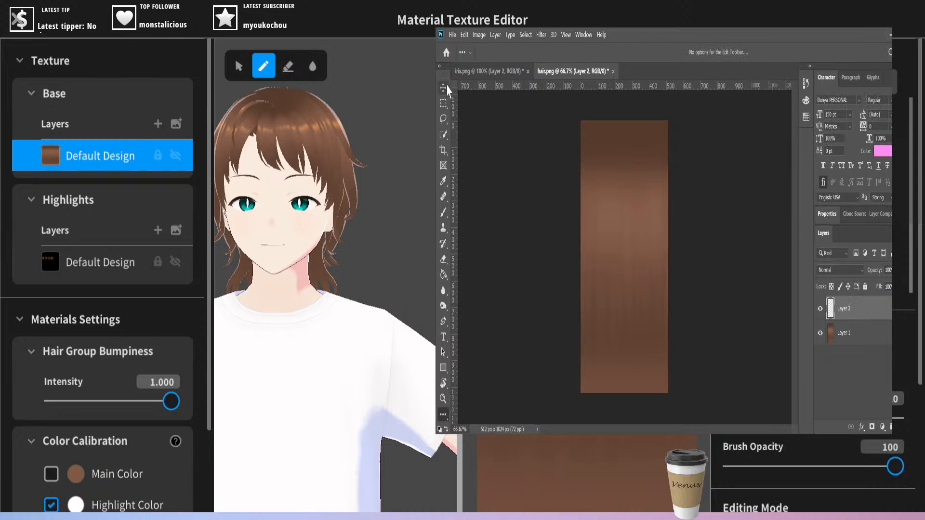
key(i)
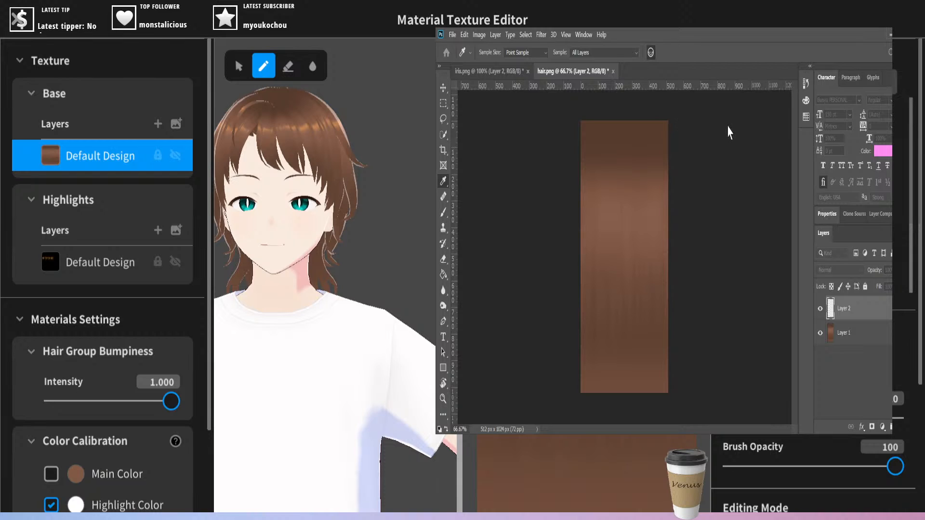
key(alt+BackSpace)
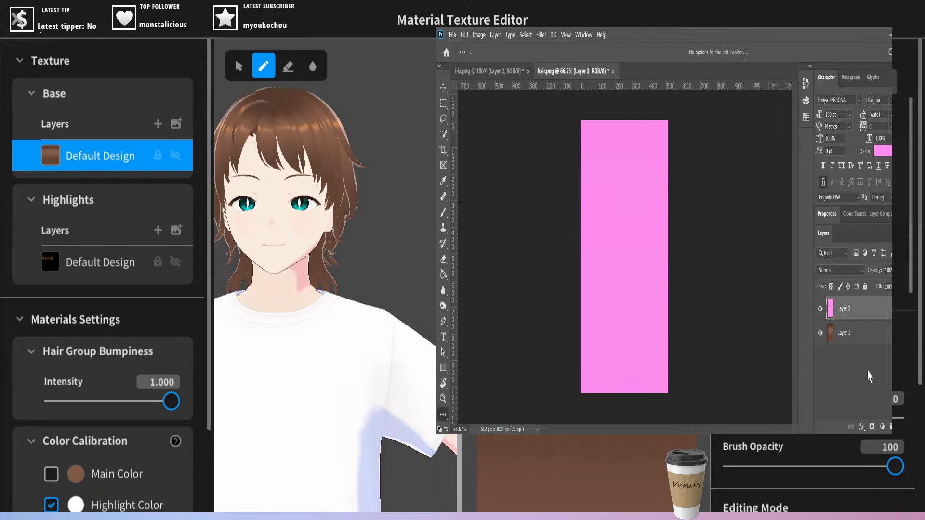
- Rename the pink-filled layer as pink
mouse_move(846, 309)
mouse_down()
mouse_move(844, 328)
mouse_move(843, 316)
mouse_up()
double_click(843, 308)
text(pink)
key(Return)
- Compare blend modes on the pink layer, such as Divide, Saturation, Screen and Linear Dodge (Add), and settle on Color Dodge
click(840, 272)
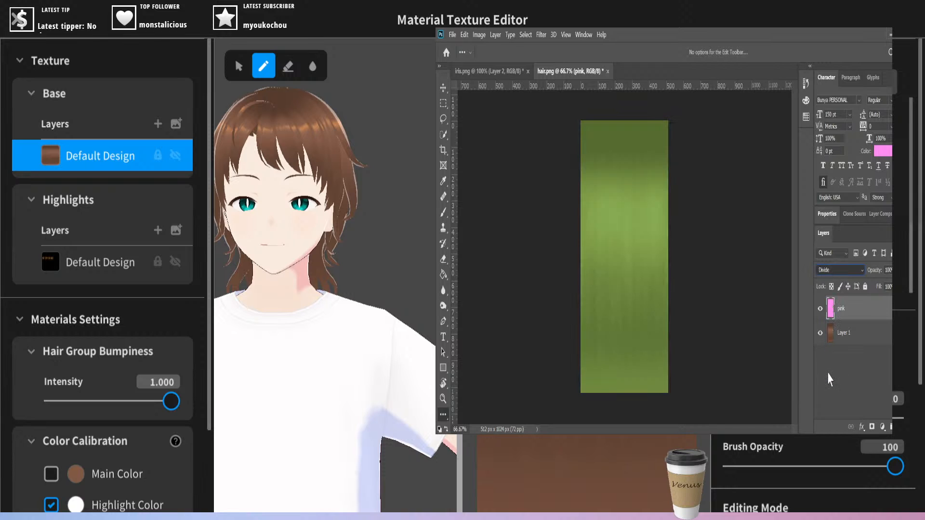
key(Down)
key(Down)
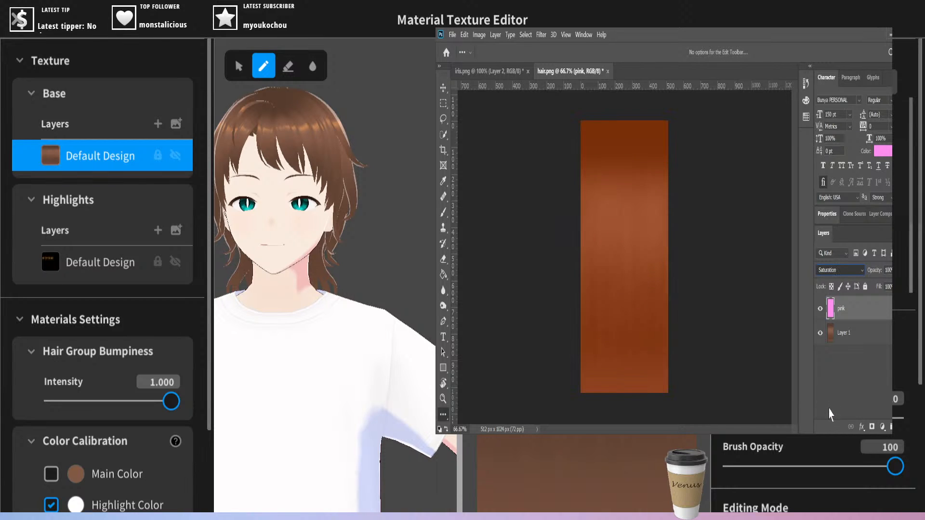
key(Down)
key(Down)
key(Up)
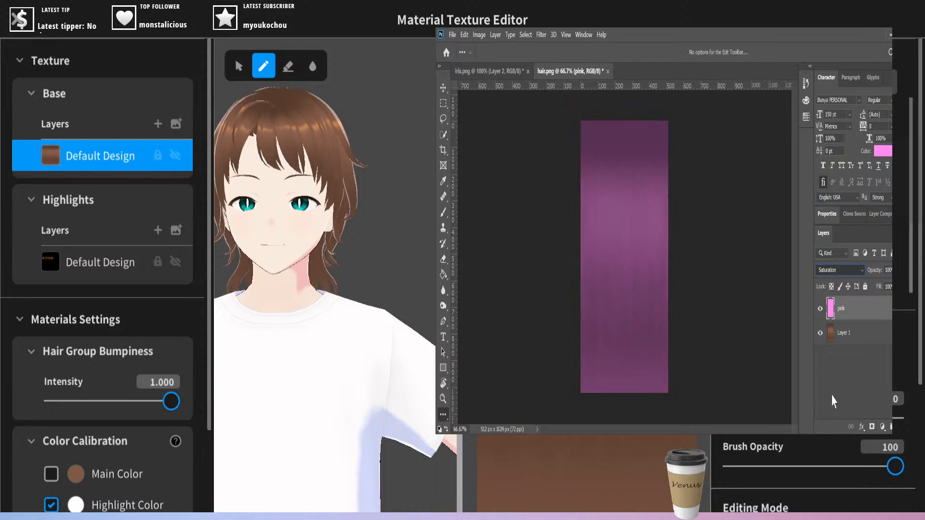
key(Up)
key(Up)
key(Up)
key(Up)
key(Up)
key(Up)
key(Up)
key(Up)
key(Up)
key(Up)
key(Up)
key(Up)
key(Up)
key(Up)
key(Up)
key(Up)
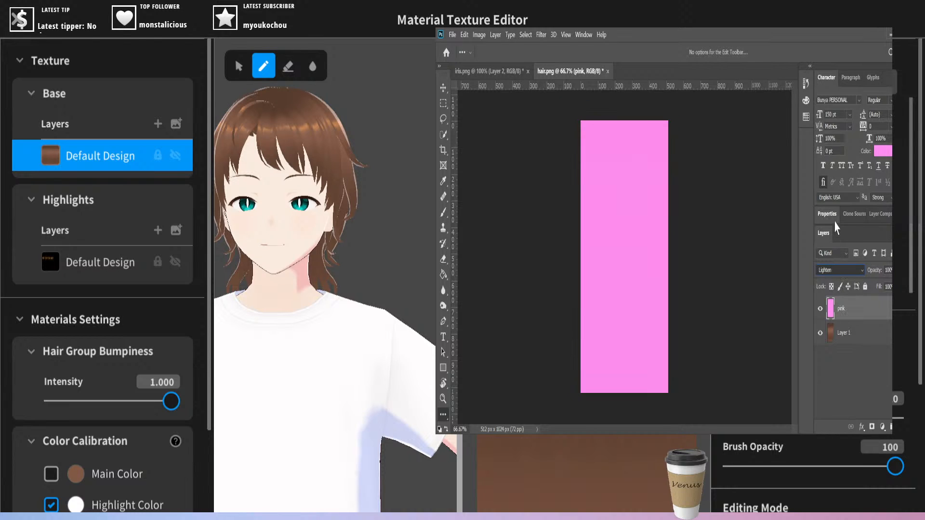
key(Down)
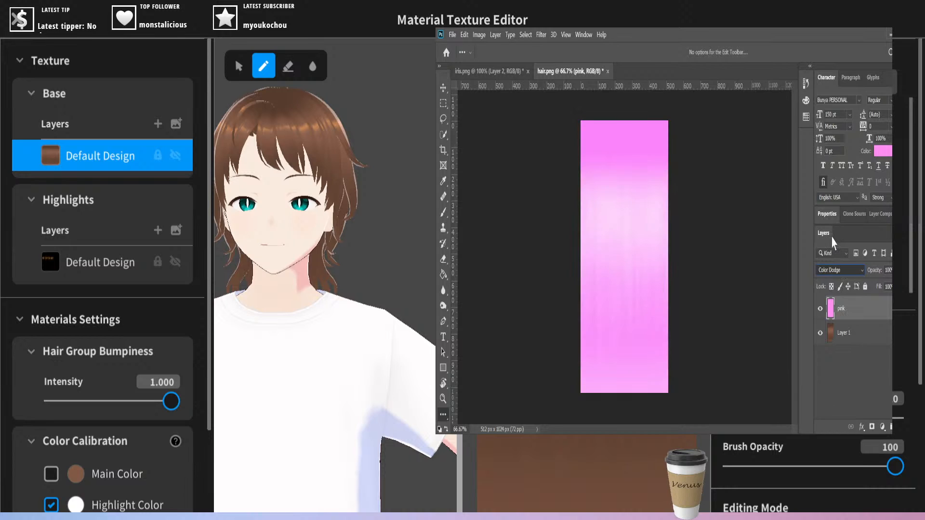
key(Down)
key(Up)
key(Down)
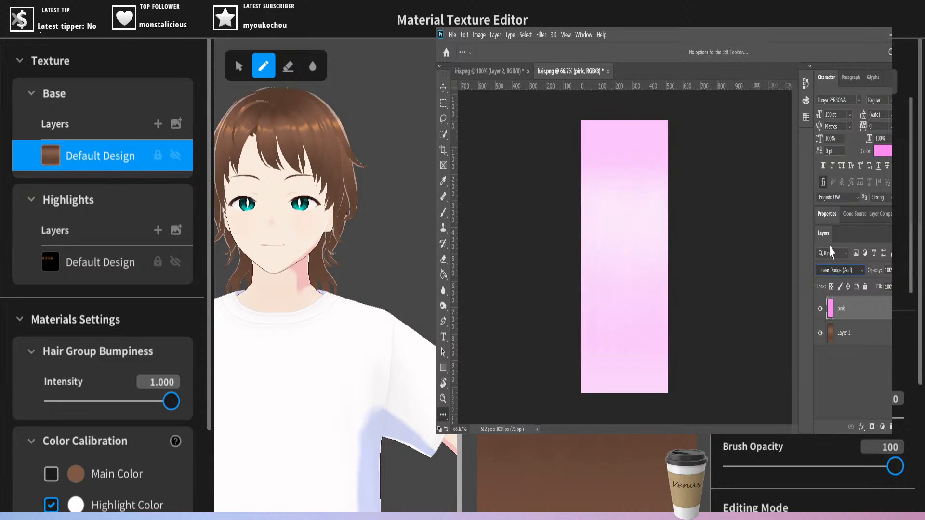
key(Up)
key(Up)
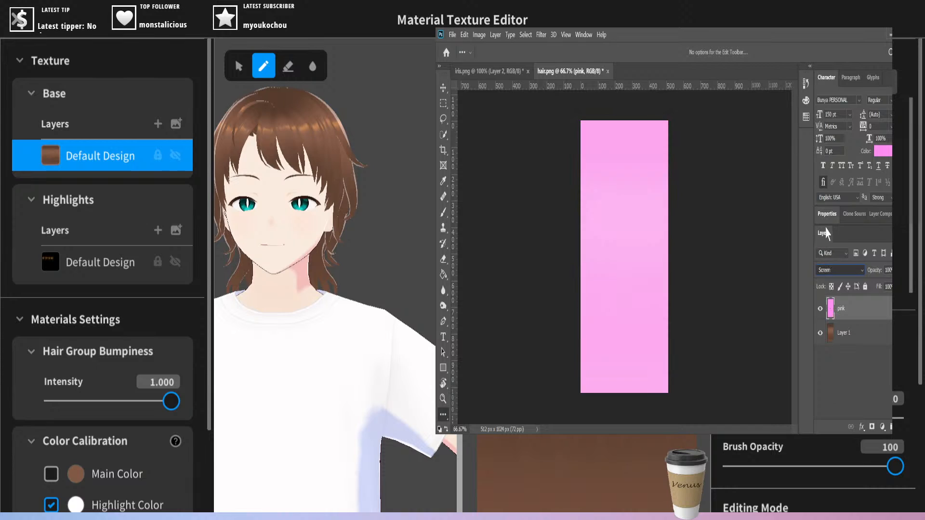
click(830, 245)
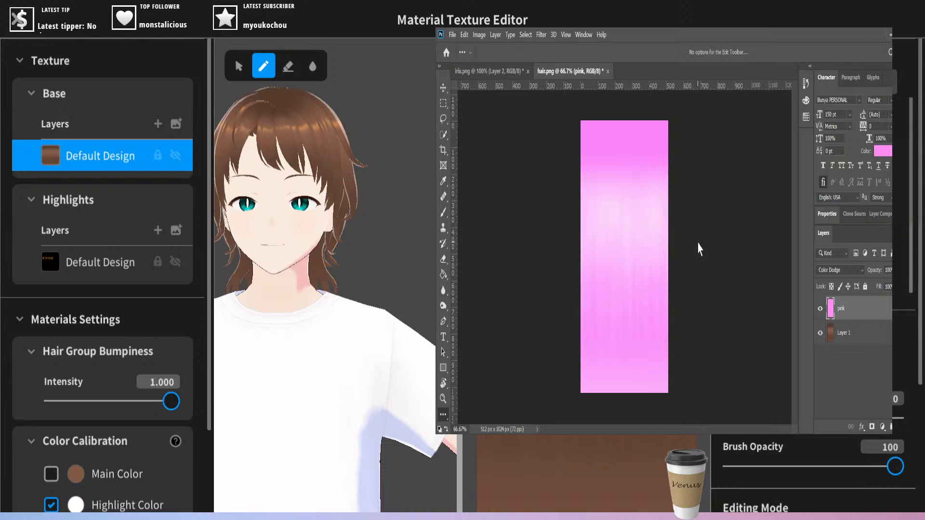
- In VRoid Studio, add a new Base layer above Default Design and import the pink hair texture into it
right_click(117, 152)
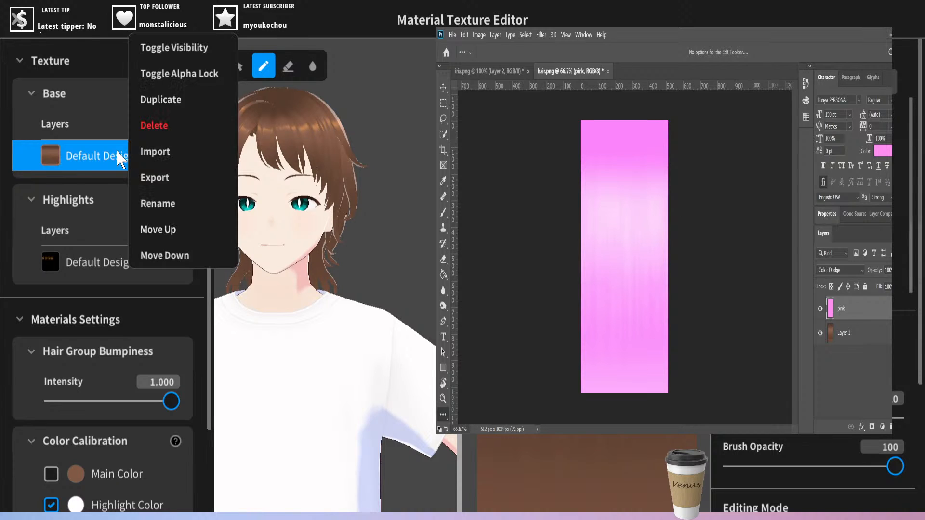
click(93, 144)
click(158, 123)
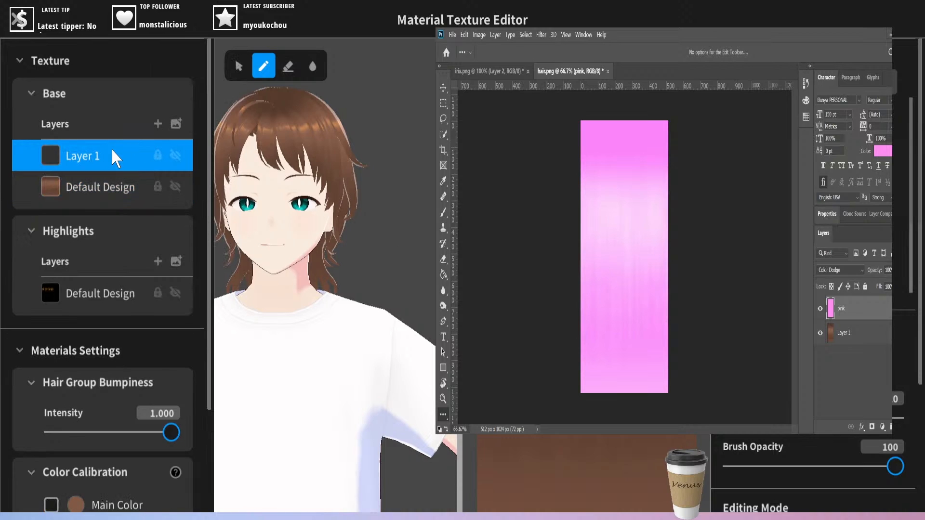
right_click(112, 153)
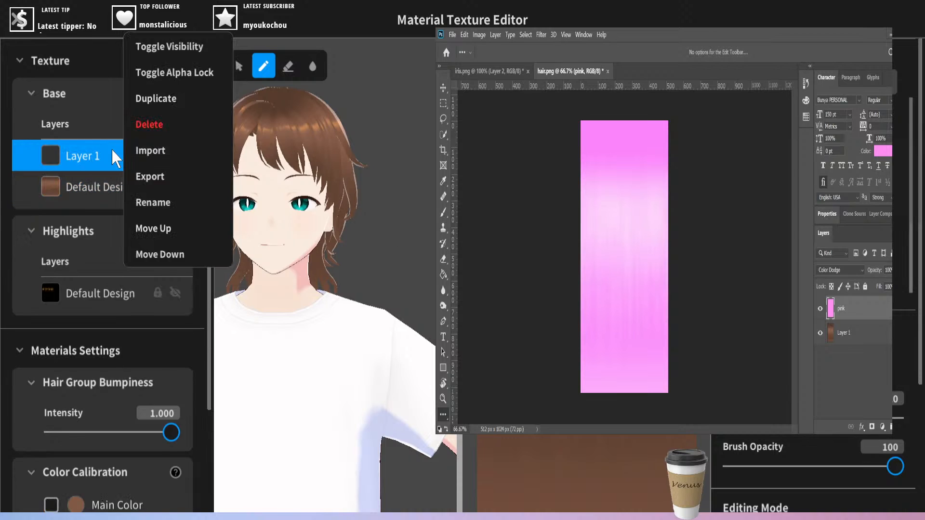
click(145, 150)
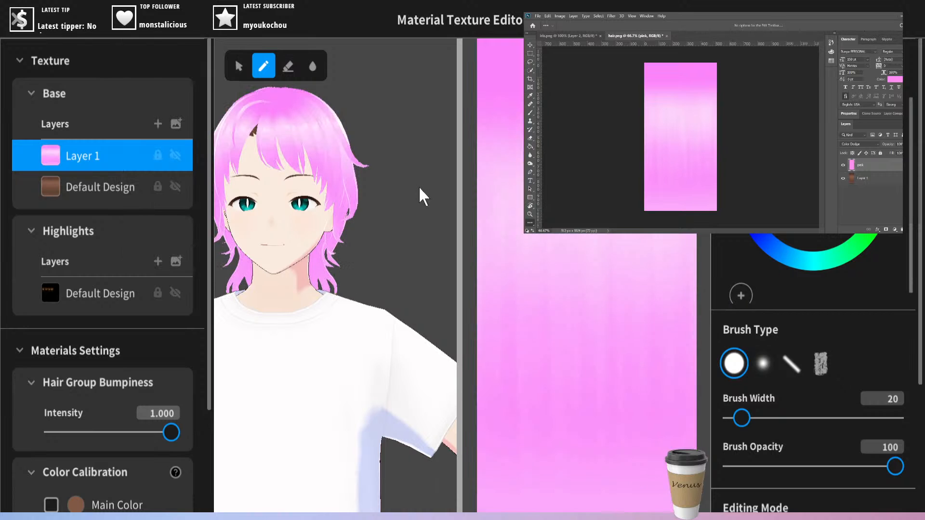
- Look over the pink hair on the model, collapse the Materials Settings and return to the hair preset editor
right_drag(420, 189, 242, 191)
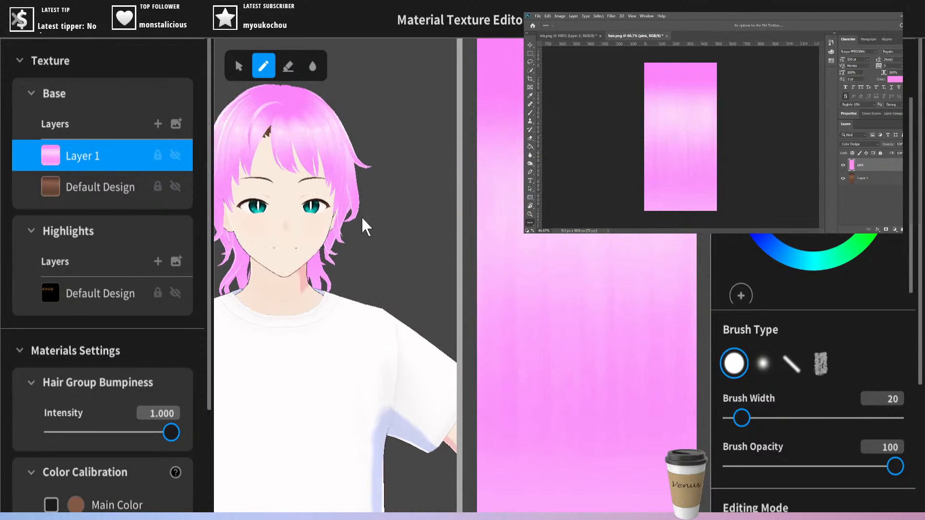
middle_drag(362, 219, 429, 256)
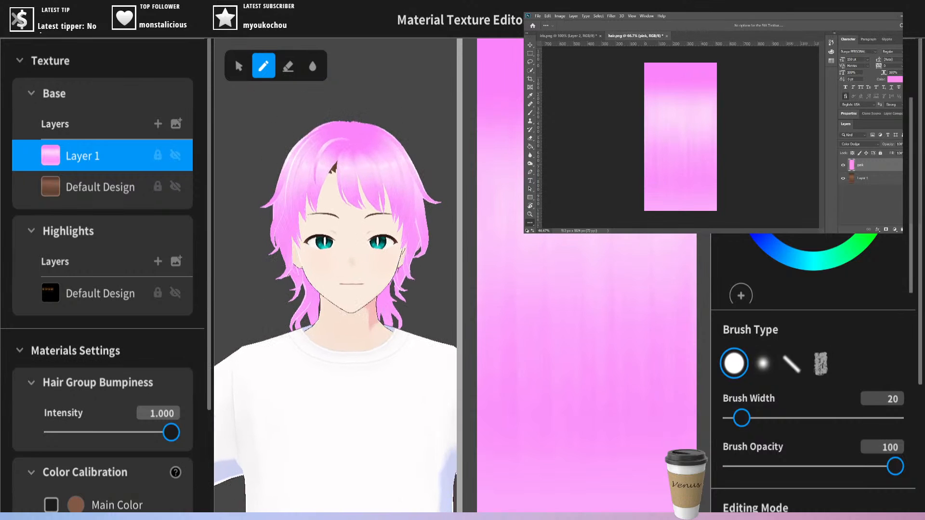
middle_drag(409, 292, 394, 250)
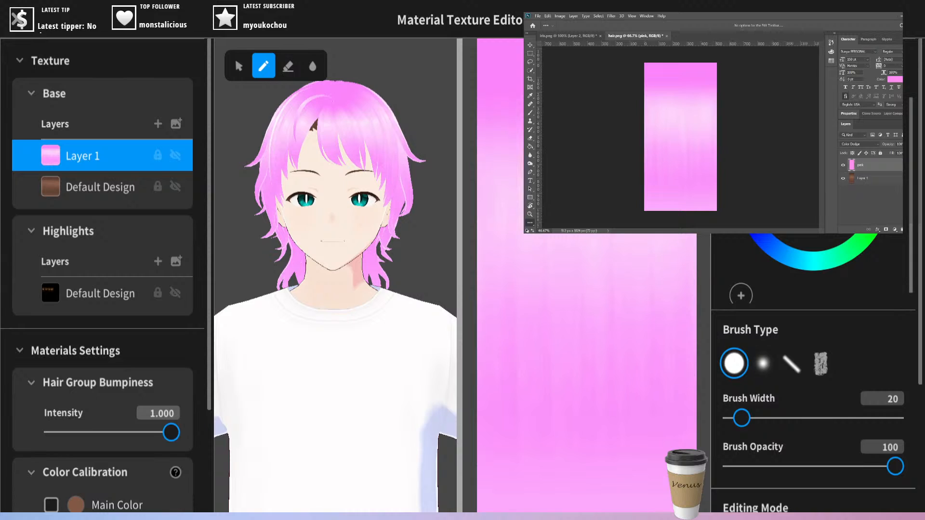
click(232, 65)
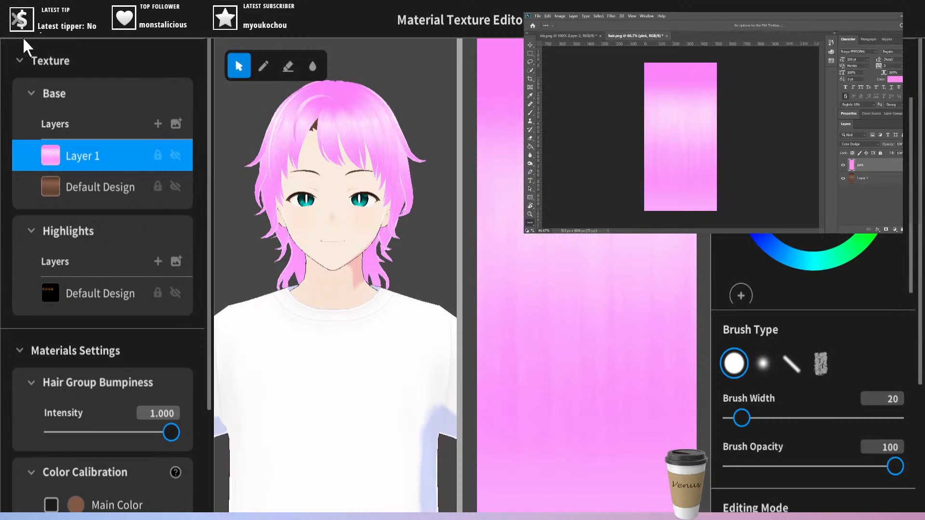
click(16, 344)
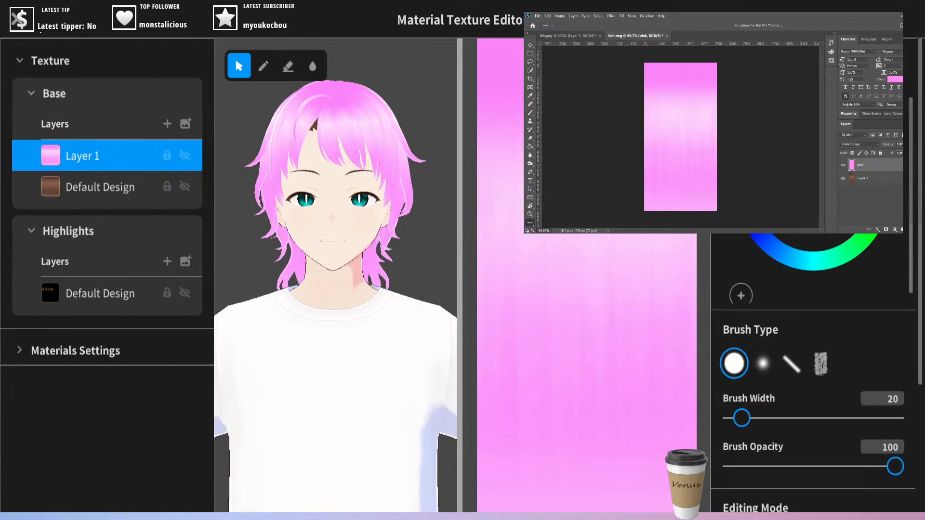
click(18, 24)
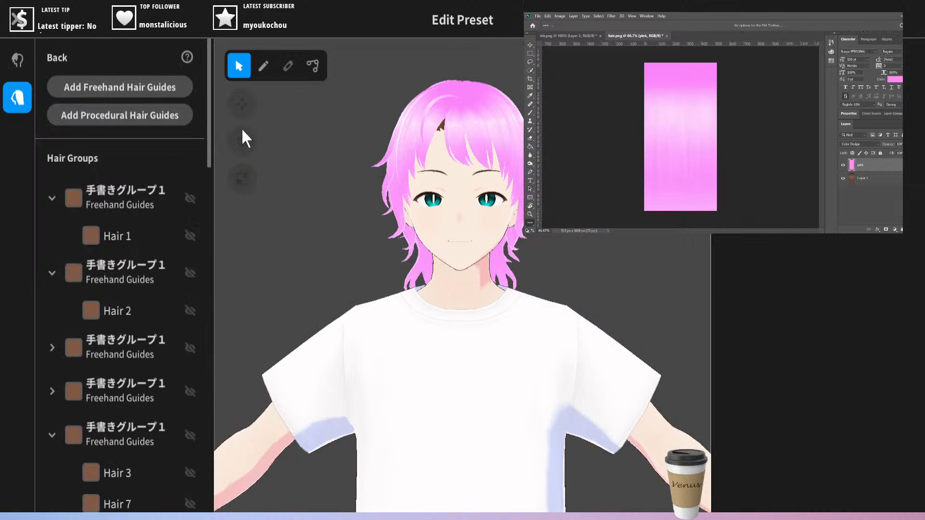
- Select strands around the dark gap in the fringe from several angles to find which hair is still brown
click(460, 121)
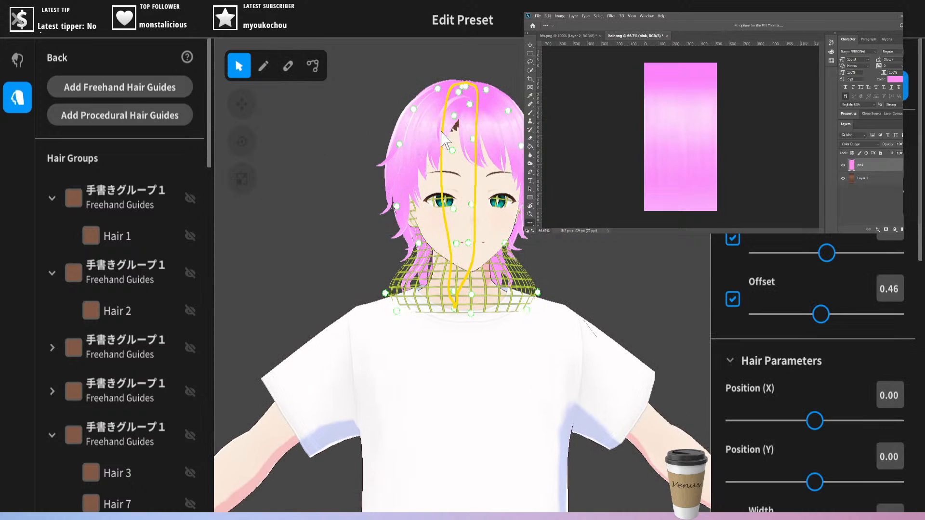
scroll(447, 140, up, 1)
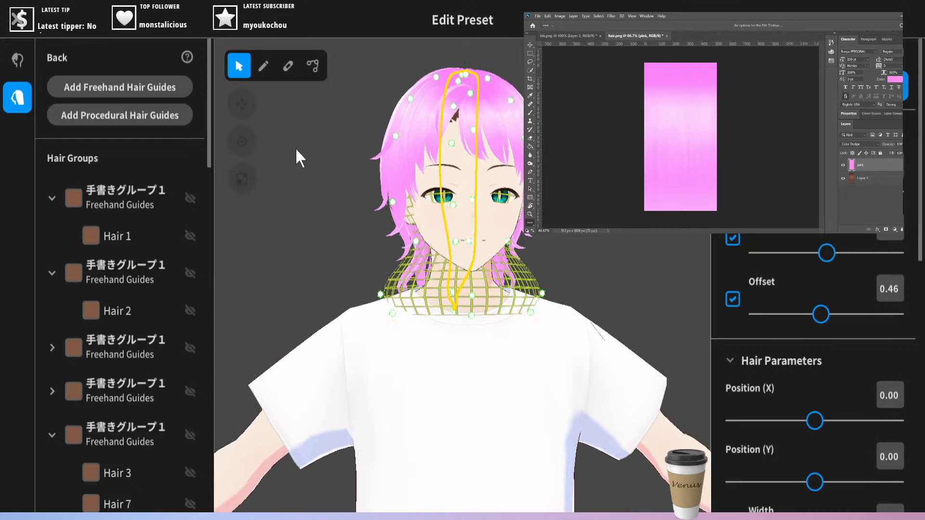
middle_drag(233, 120, 254, 170)
right_drag(293, 231, 422, 241)
click(486, 246)
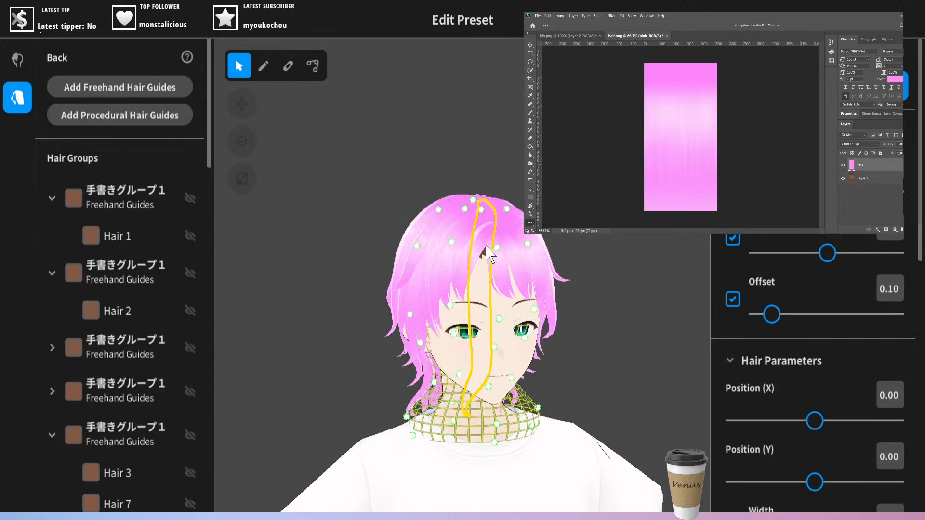
click(461, 275)
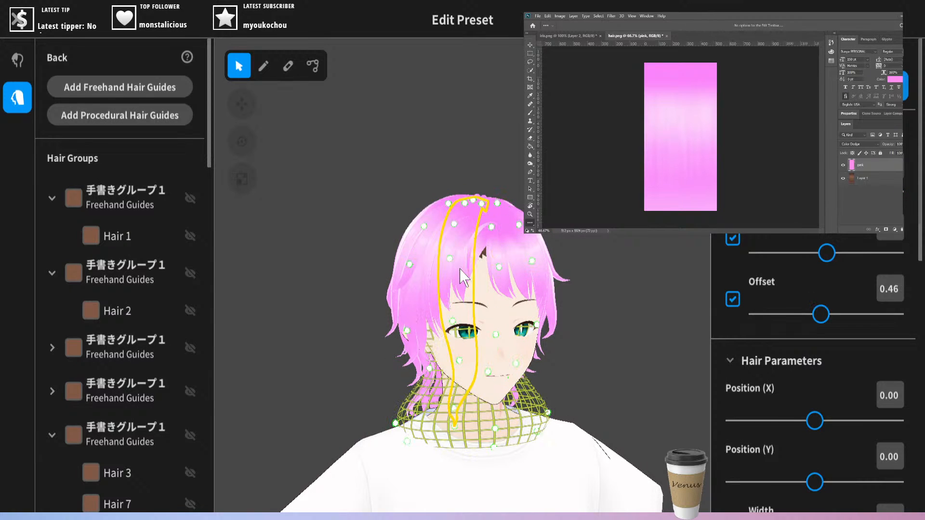
right_drag(526, 264, 416, 278)
click(400, 261)
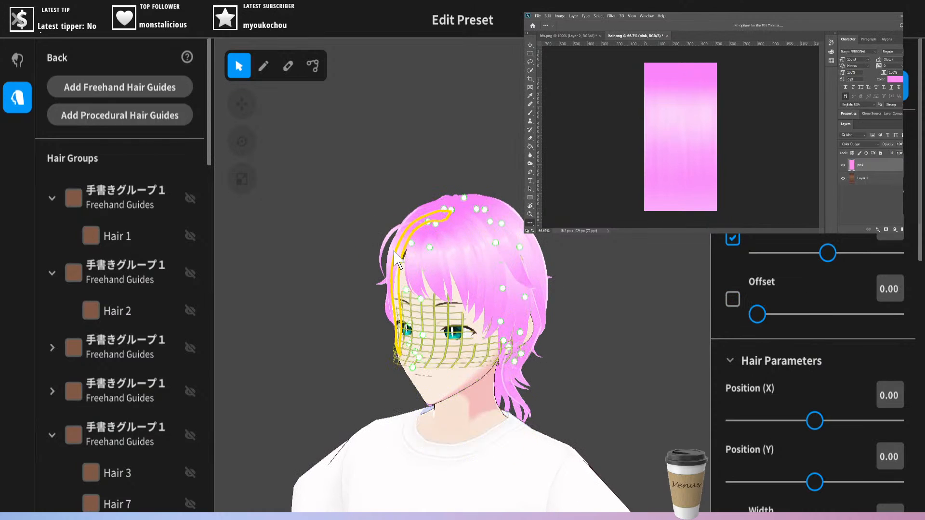
click(398, 260)
right_drag(547, 229, 584, 235)
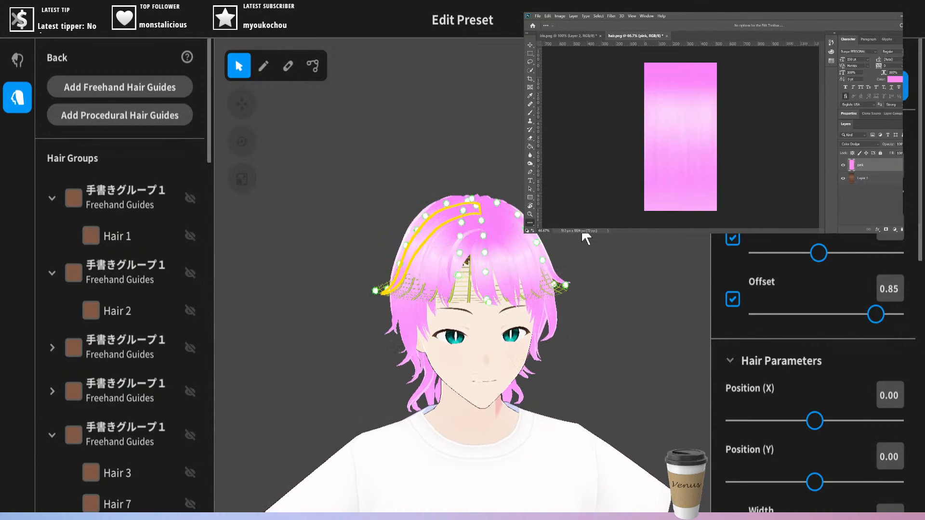
click(474, 264)
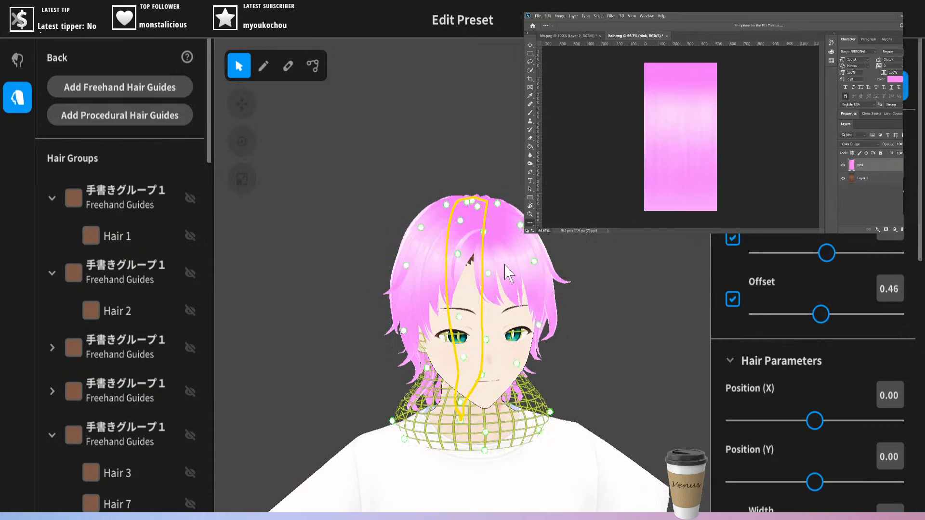
click(480, 274)
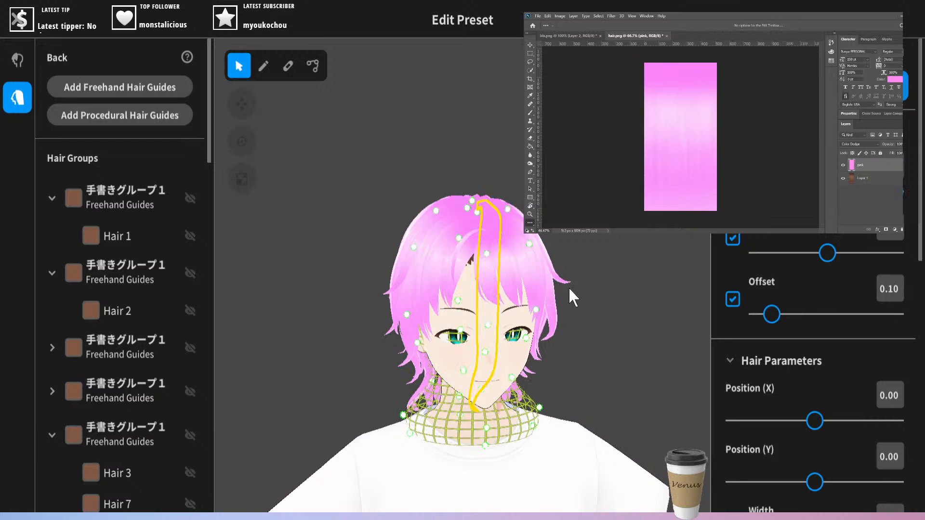
right_drag(578, 282, 565, 267)
scroll(584, 259, up, 1)
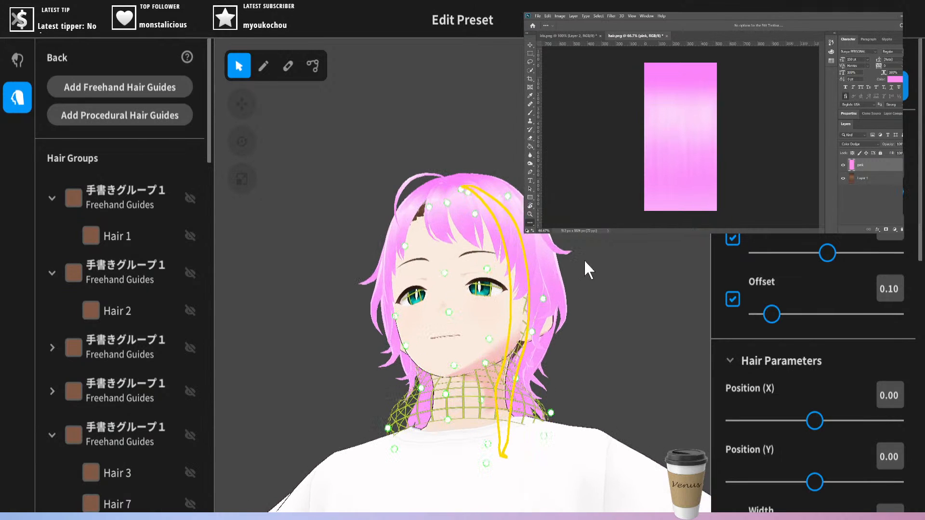
click(439, 219)
click(456, 219)
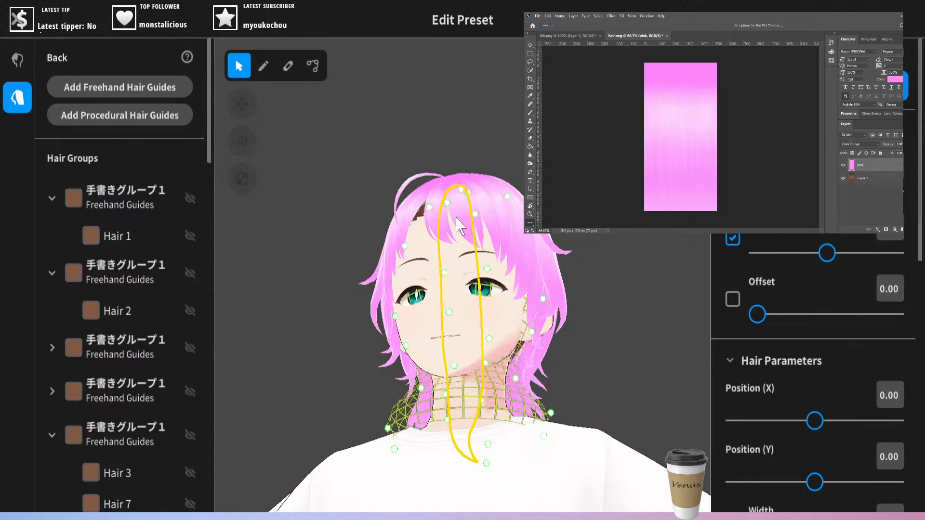
- Locate the selected Hair 7 strand in the hair group list and collapse the freehand group that contains it
scroll(123, 413, down, 10)
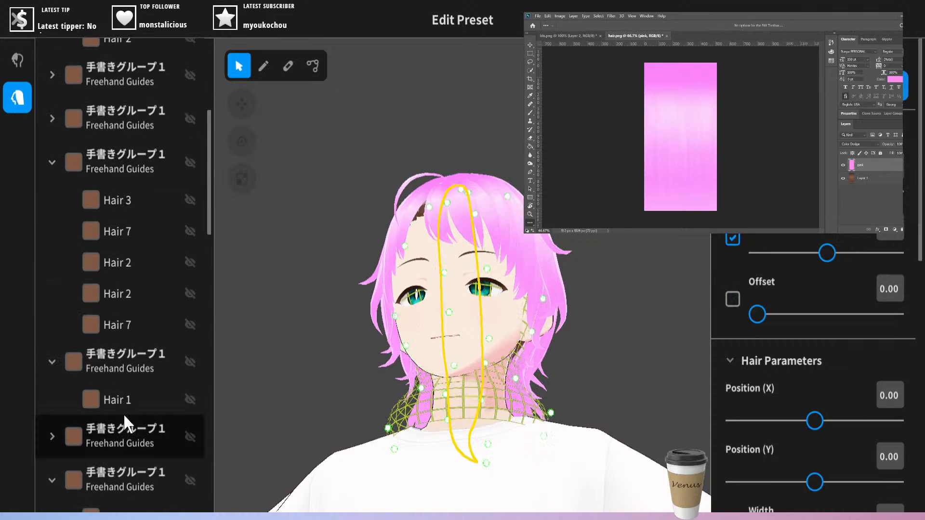
scroll(124, 410, down, 6)
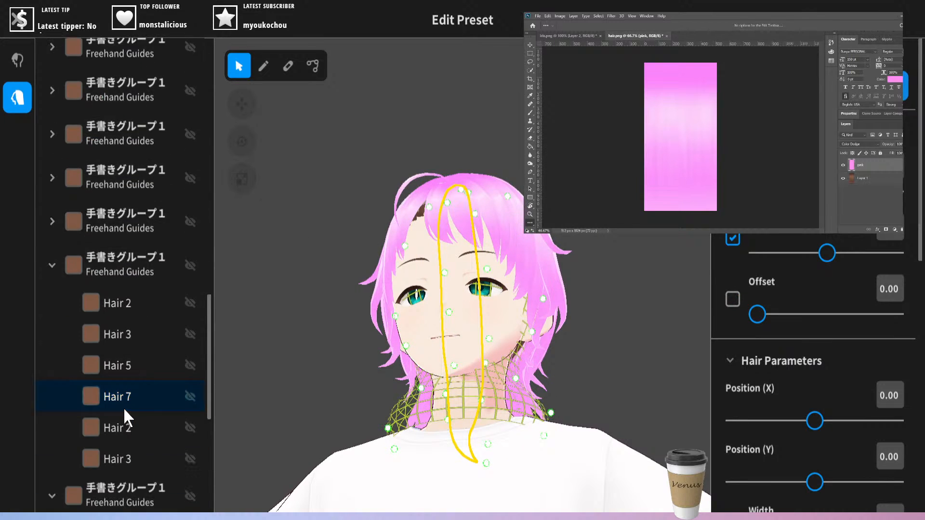
click(123, 404)
click(52, 264)
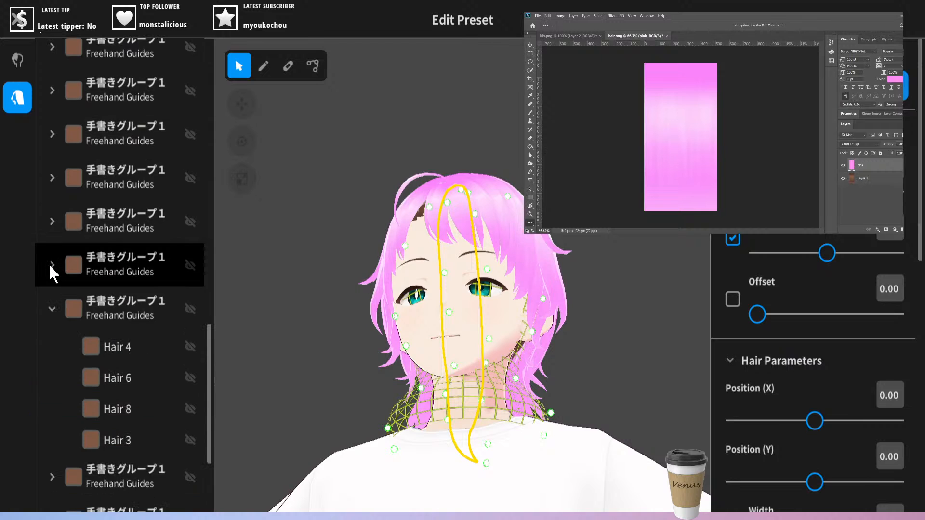
- Hide the freehand group directly above the expanded Hair 4, 6, 8 and 3 group, plus the group containing the selected Hair 7 fringe strand
click(190, 264)
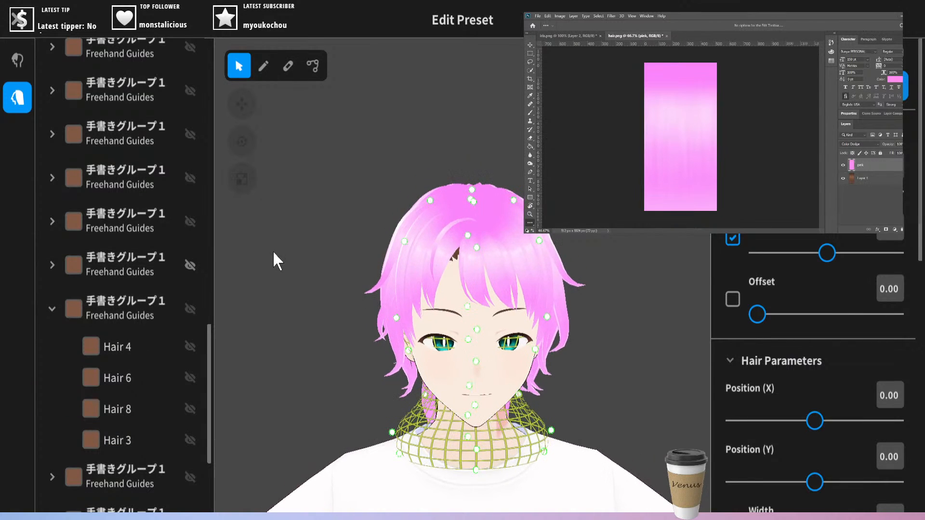
click(447, 257)
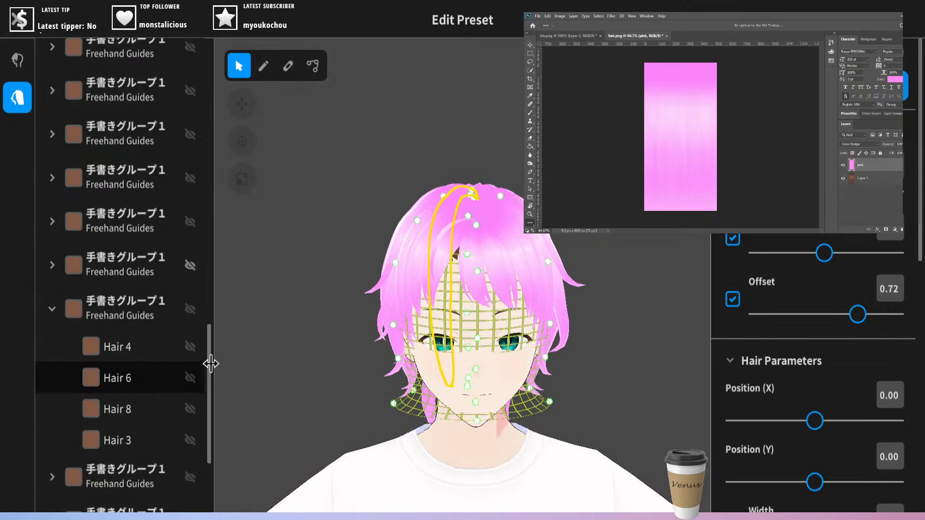
scroll(207, 367, up, 2)
scroll(207, 365, up, 10)
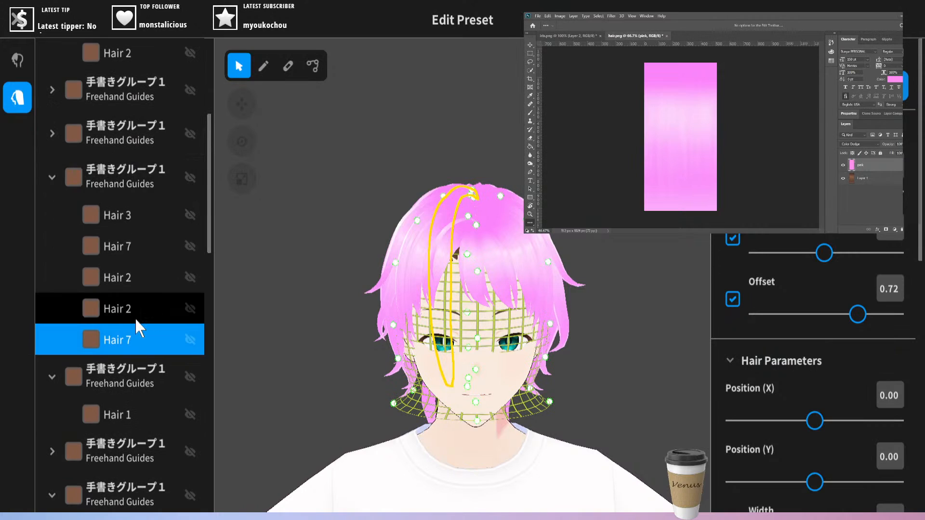
click(184, 175)
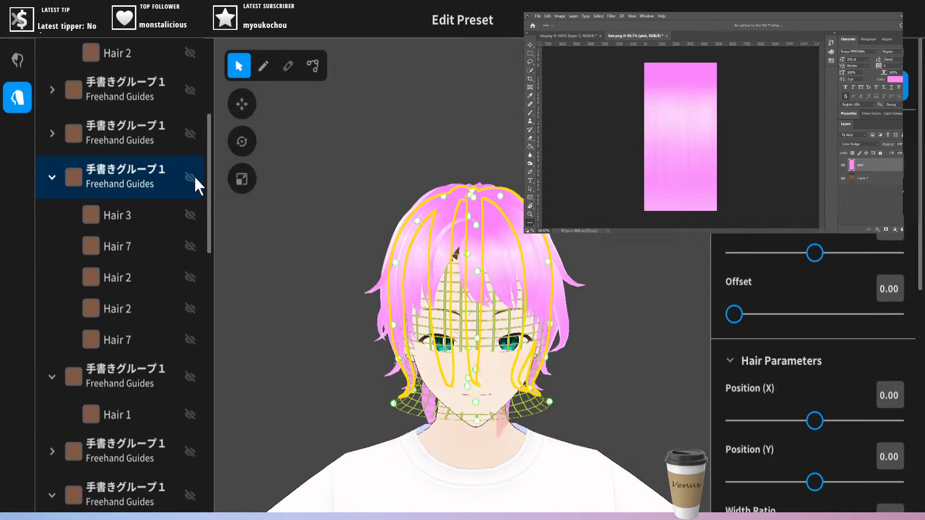
click(190, 178)
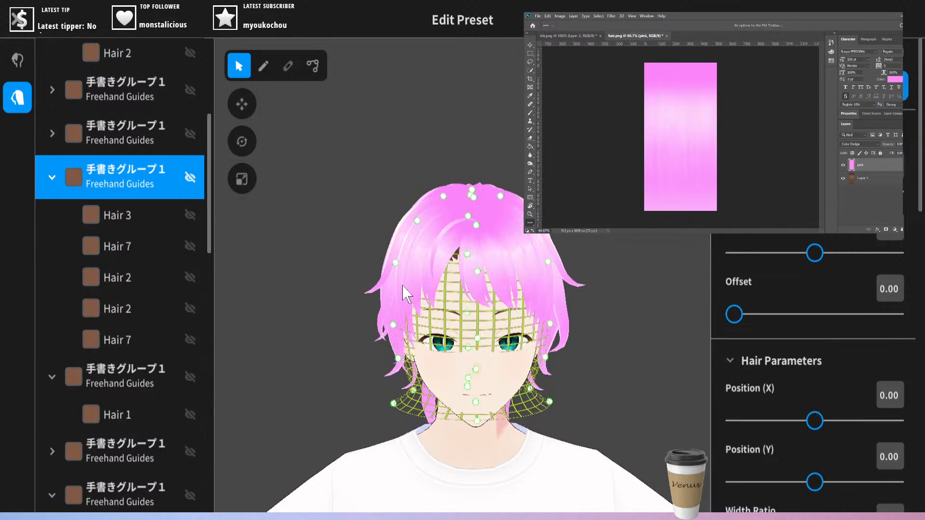
- Select the next strand beside the fringe gap, then hide and collapse its freehand group containing Hair 4, Hair 6 and Hair 8
click(471, 261)
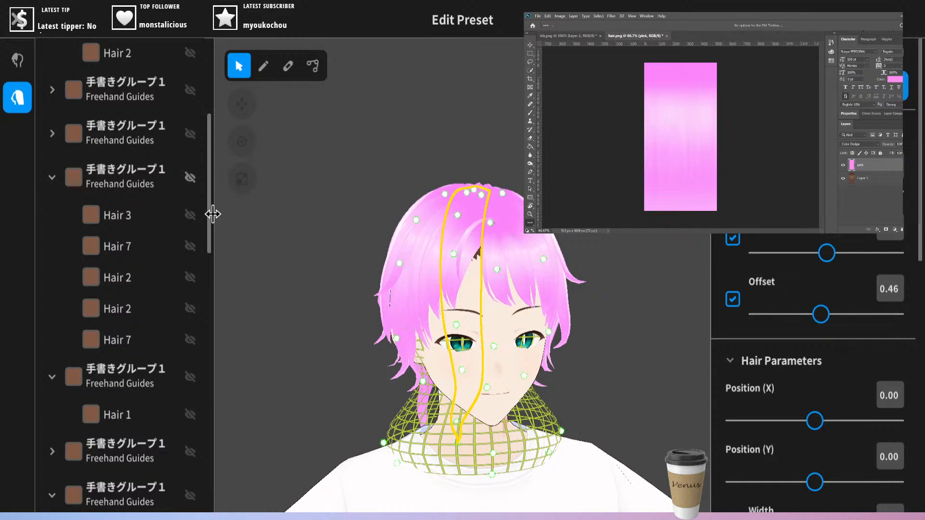
drag(207, 206, 196, 475)
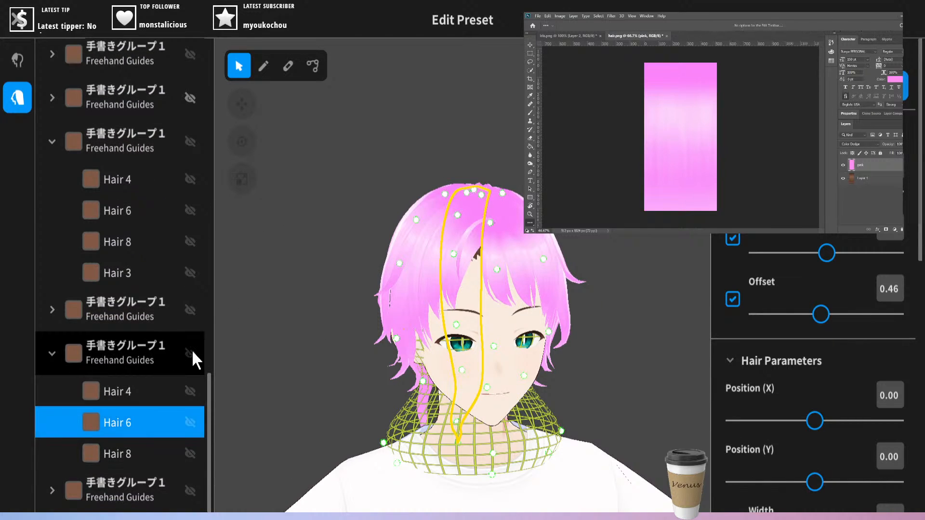
click(52, 353)
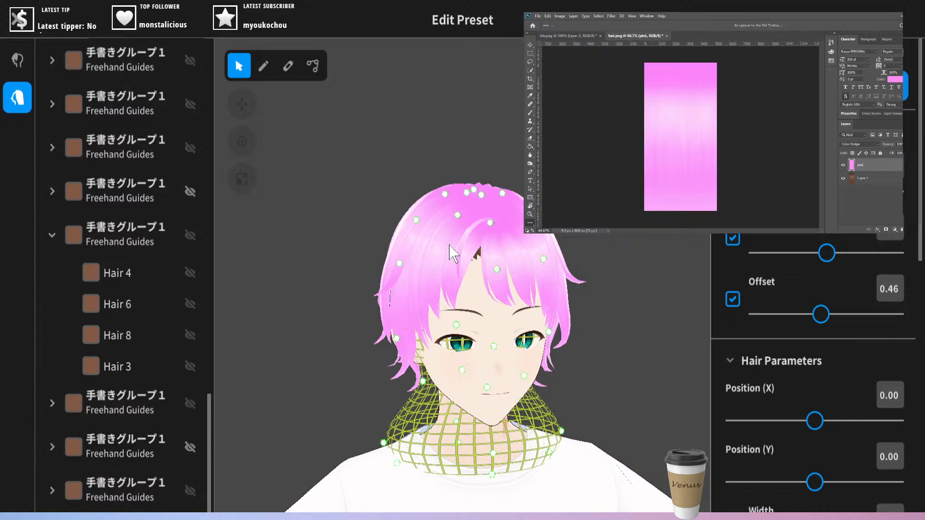
- Select strands around the fringe gap, then find and hide the freehand group holding the selected Hair 5 strand near the list's start
click(468, 260)
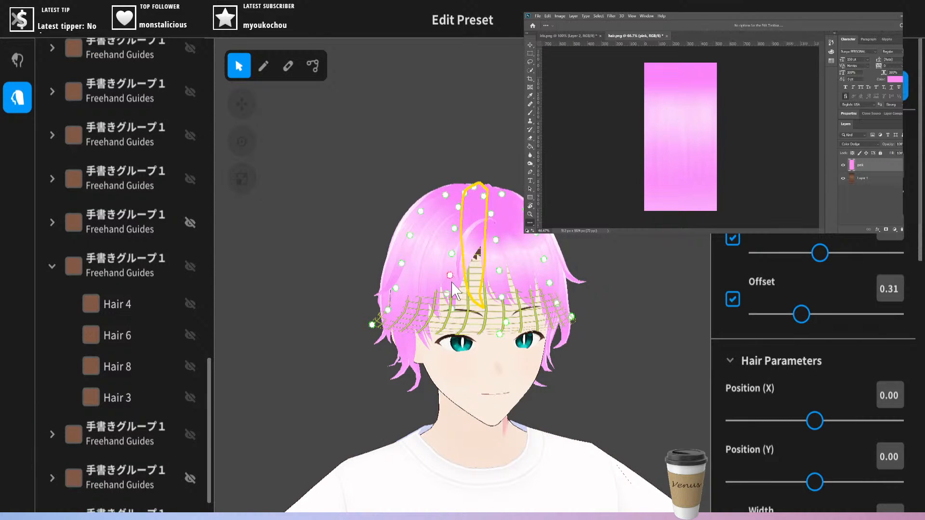
click(491, 271)
click(470, 263)
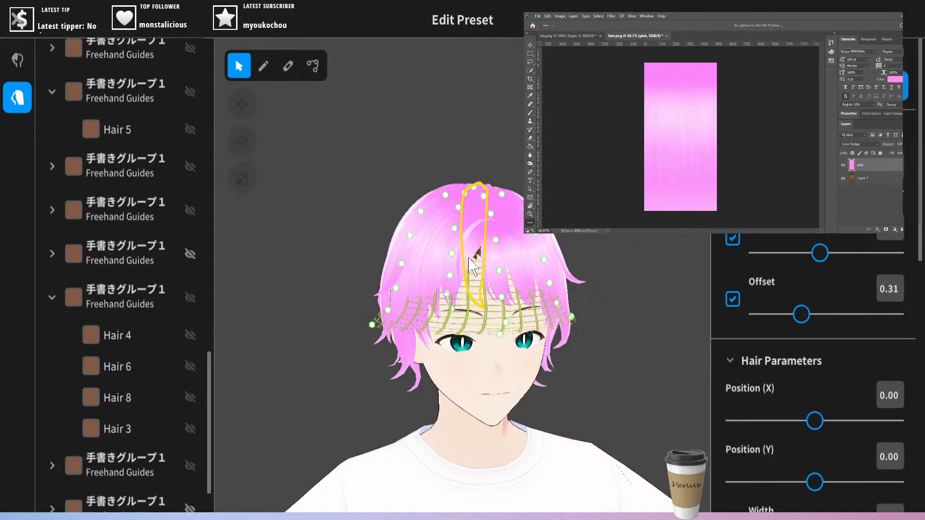
right_drag(567, 251, 220, 397)
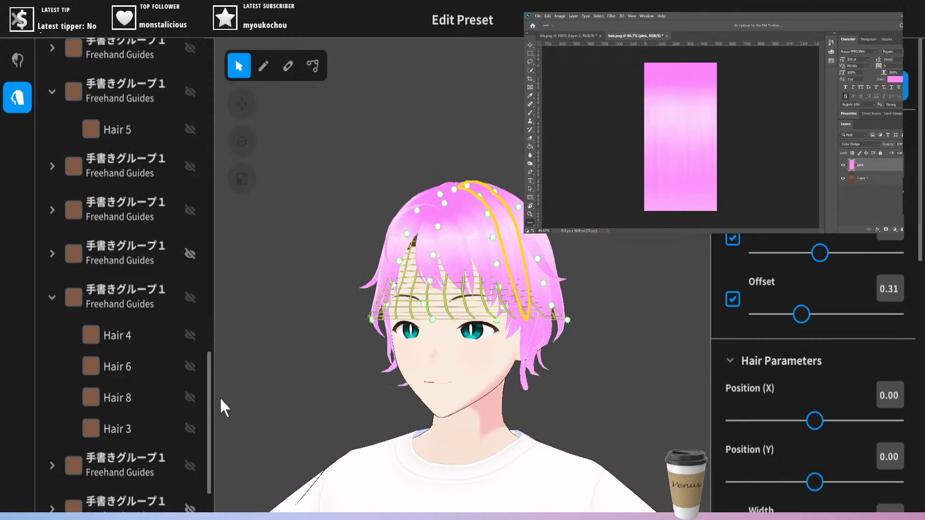
drag(210, 365, 180, 103)
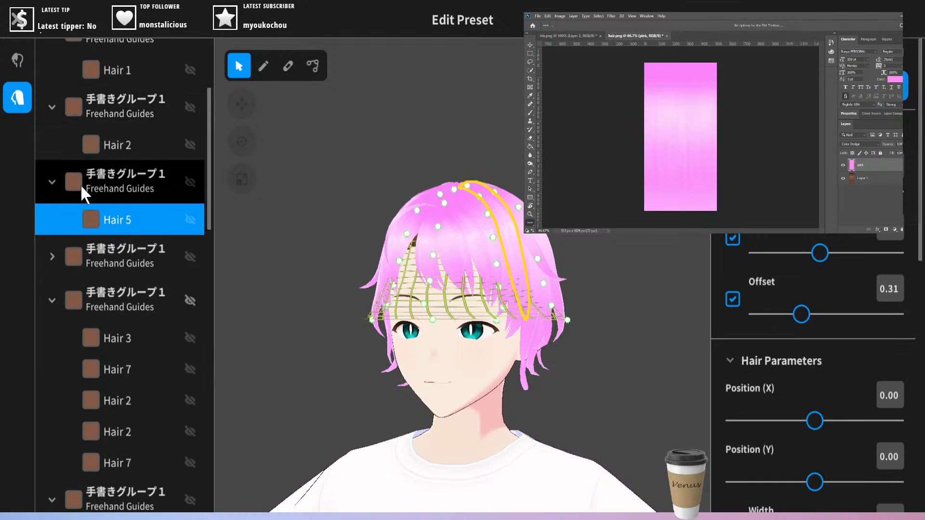
click(193, 180)
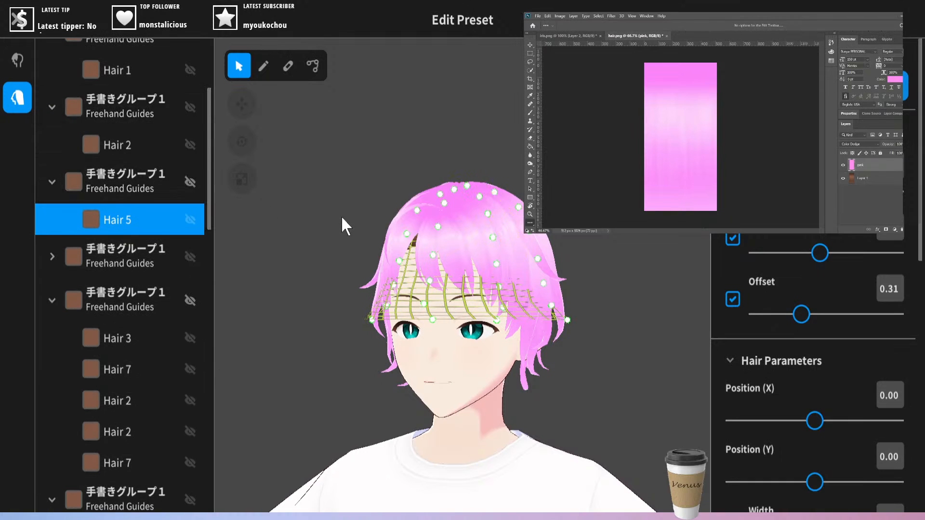
- Select another strand over the fringe gap and hide its freehand group containing Hair 4, Hair 6, Hair 8 and Hair 3
right_drag(341, 216, 439, 280)
click(452, 256)
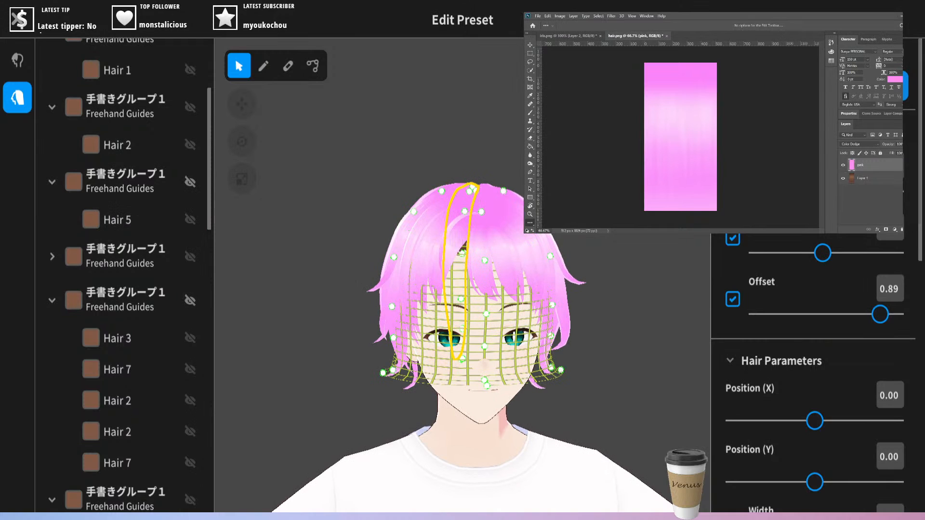
right_drag(455, 256, 316, 240)
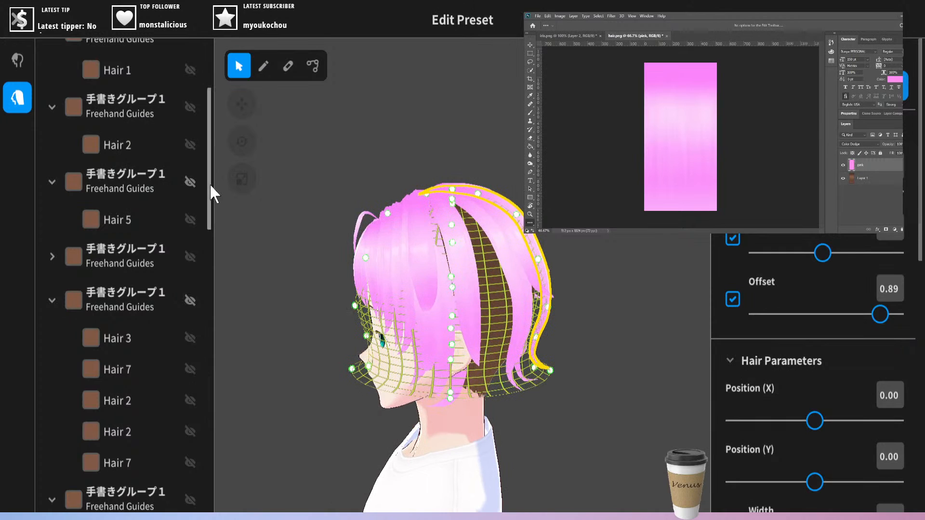
drag(209, 198, 185, 438)
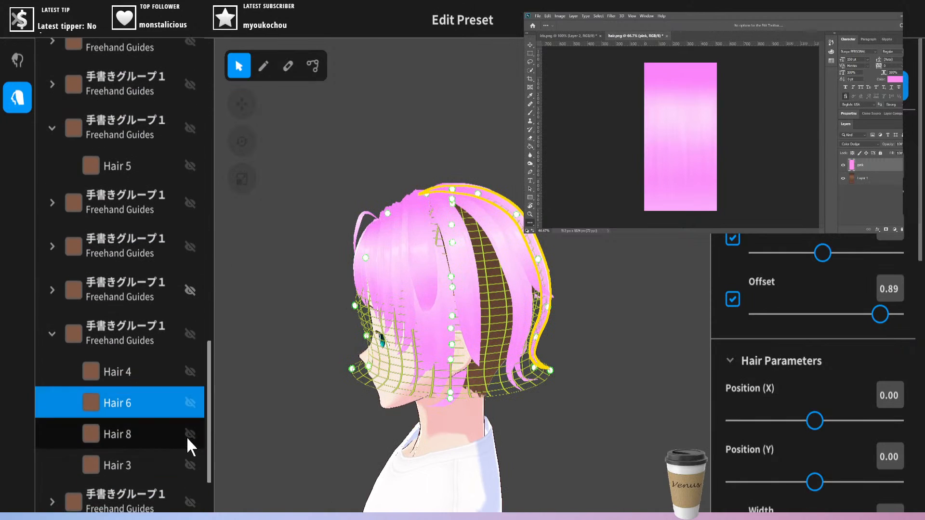
click(189, 336)
- Select the short strand at the crown above the fringe gap and hide its freehand group containing two Hair 5 strands
right_drag(334, 270, 501, 251)
click(478, 244)
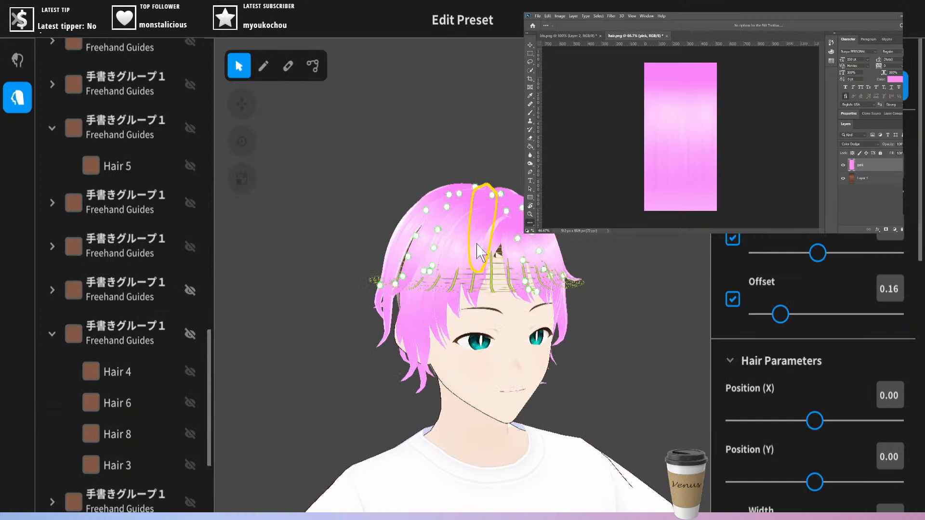
mouse_move(473, 246)
right_down()
mouse_move(366, 280)
mouse_move(464, 251)
right_up()
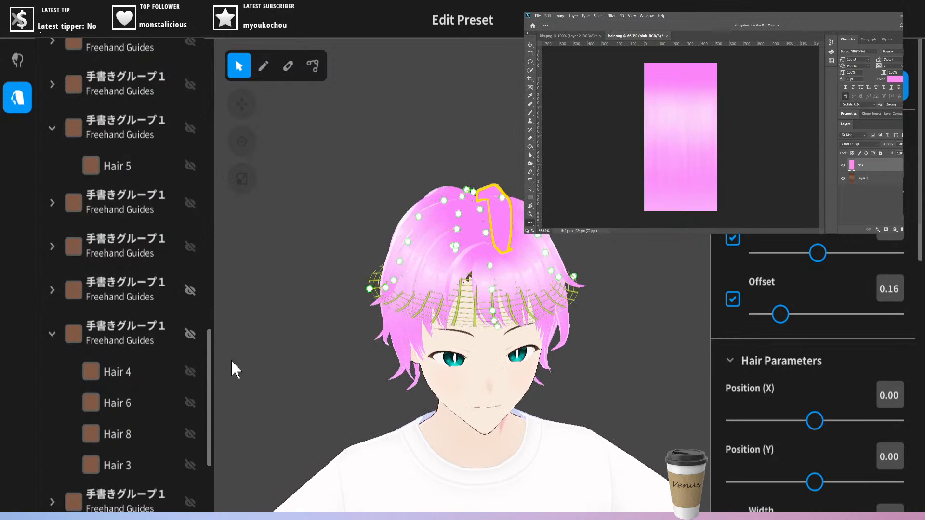
drag(209, 366, 195, 454)
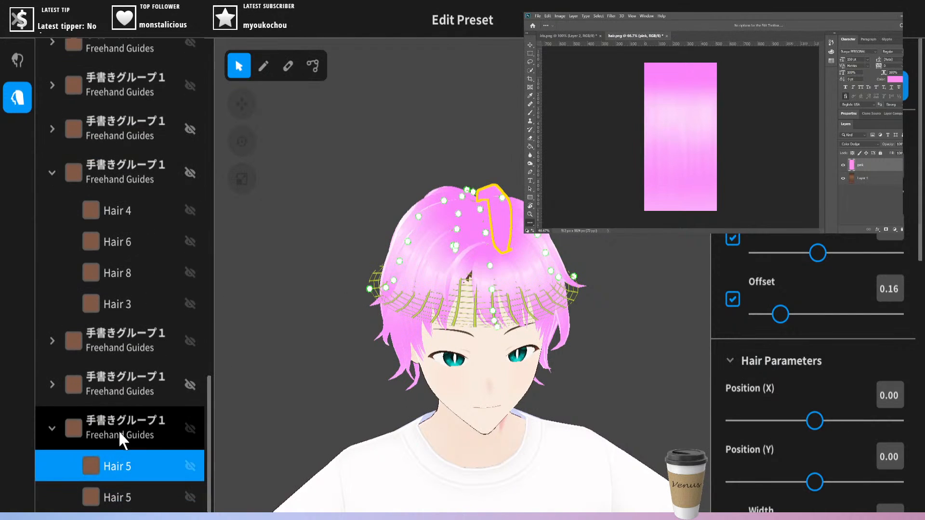
click(190, 426)
- Select a long strand near the fringe gap and examine its control points and the surrounding hair from several angles
right_drag(237, 399, 298, 347)
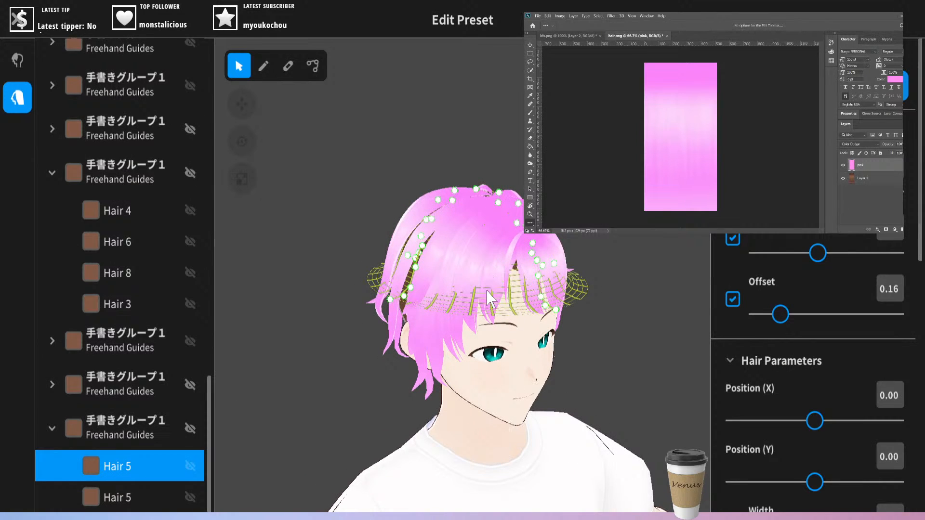
click(473, 332)
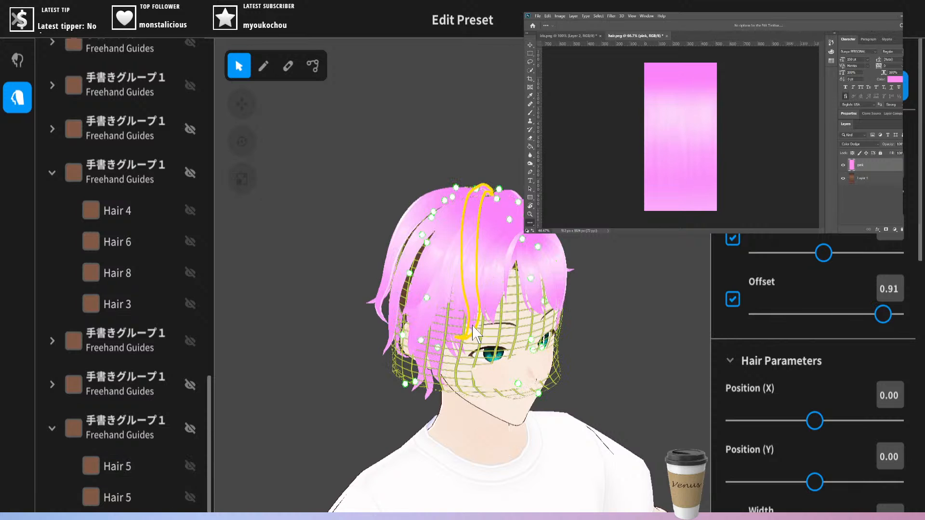
right_drag(555, 278, 592, 233)
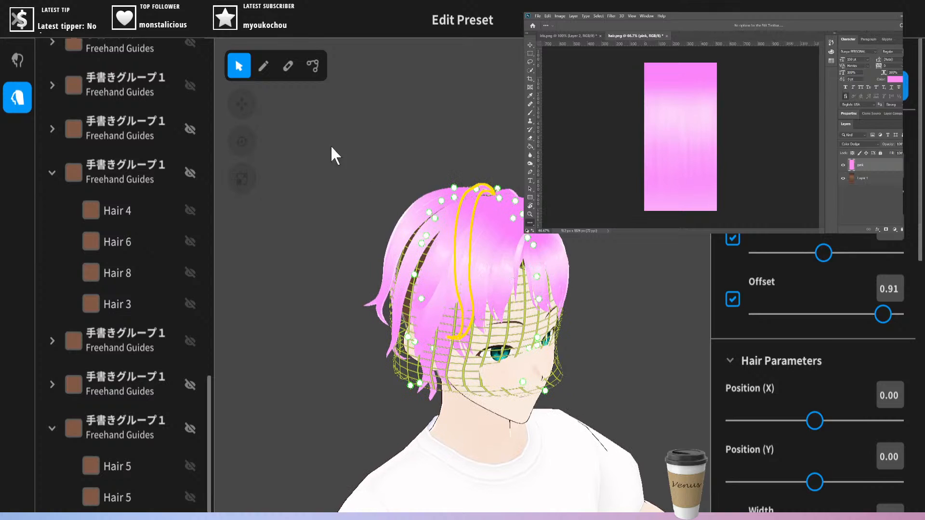
click(312, 66)
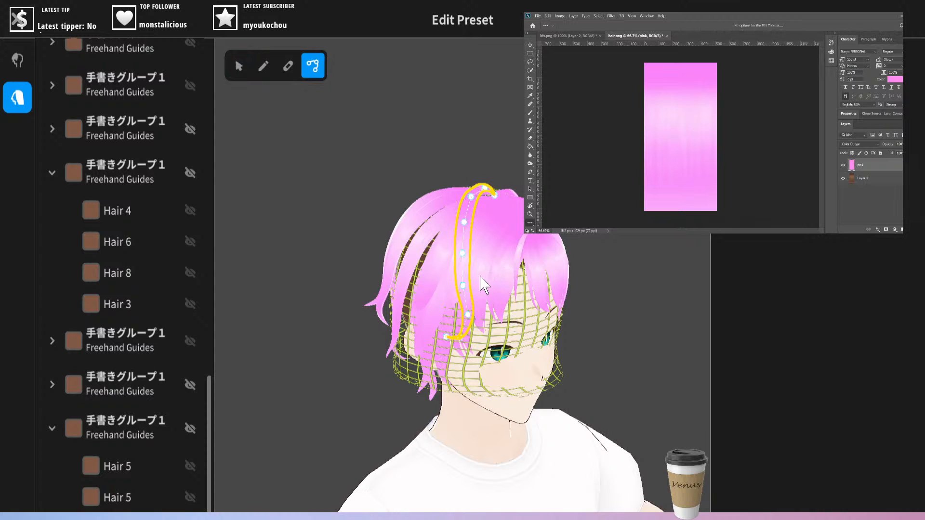
click(239, 66)
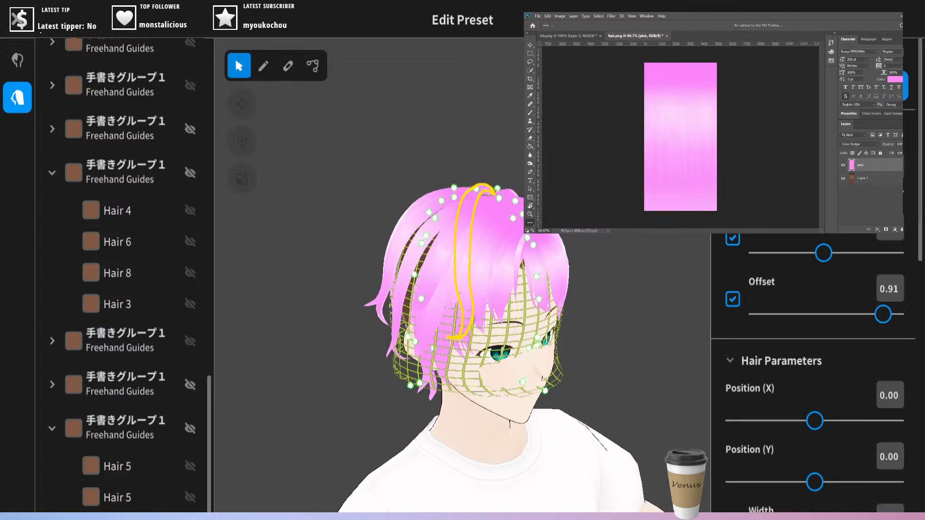
right_drag(518, 236, 497, 236)
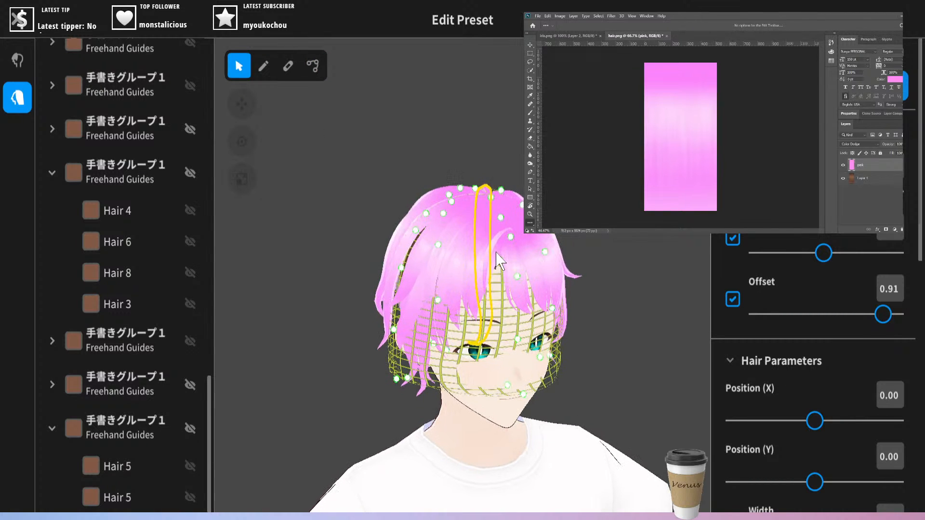
click(316, 66)
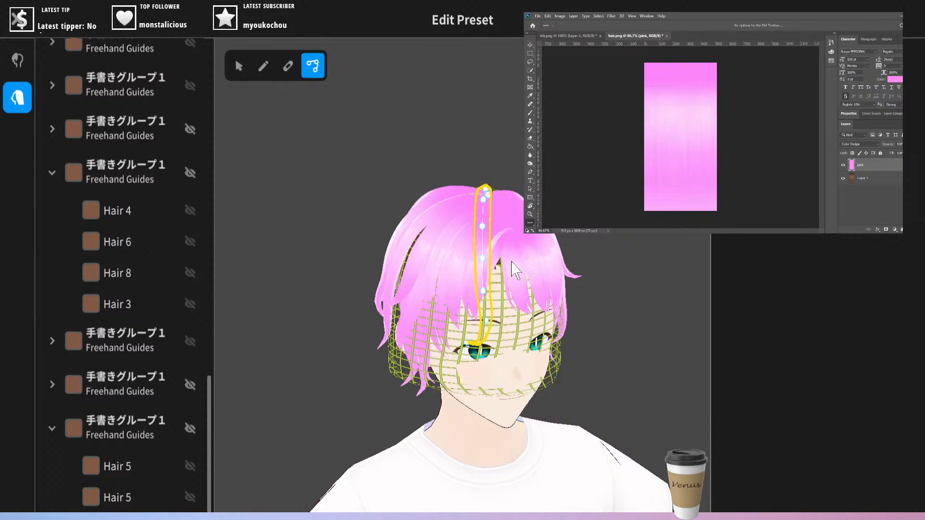
right_drag(581, 248, 558, 257)
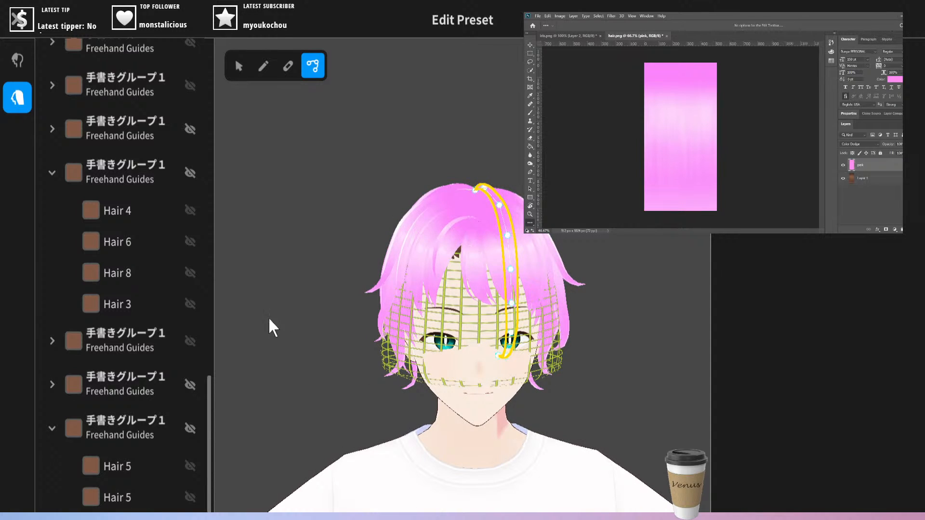
- Select the first three freehand groups in turn to check which one covers the brown spot in the fringe
drag(207, 409, 207, 70)
click(142, 194)
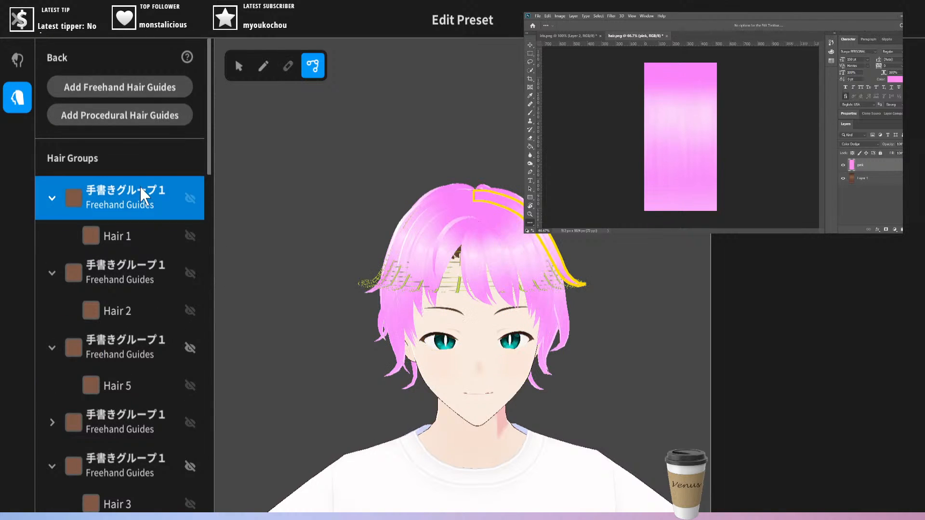
click(132, 277)
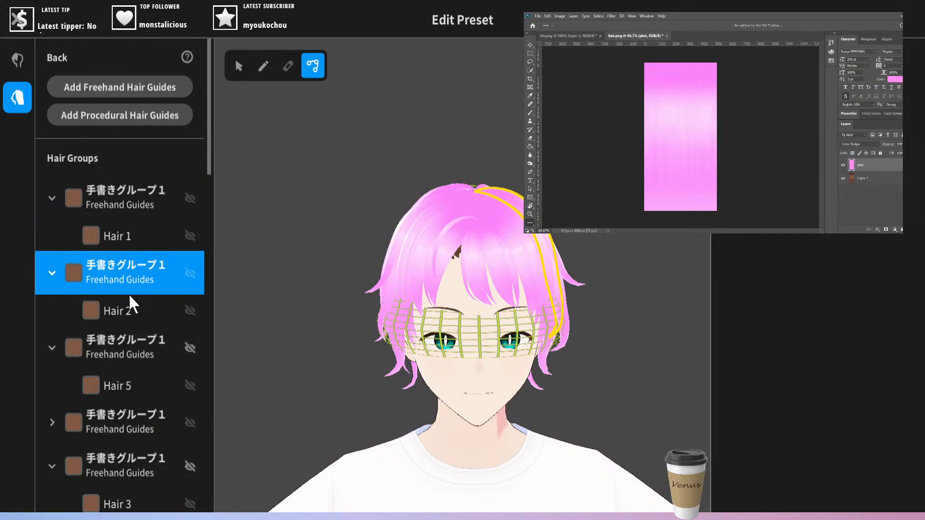
click(128, 342)
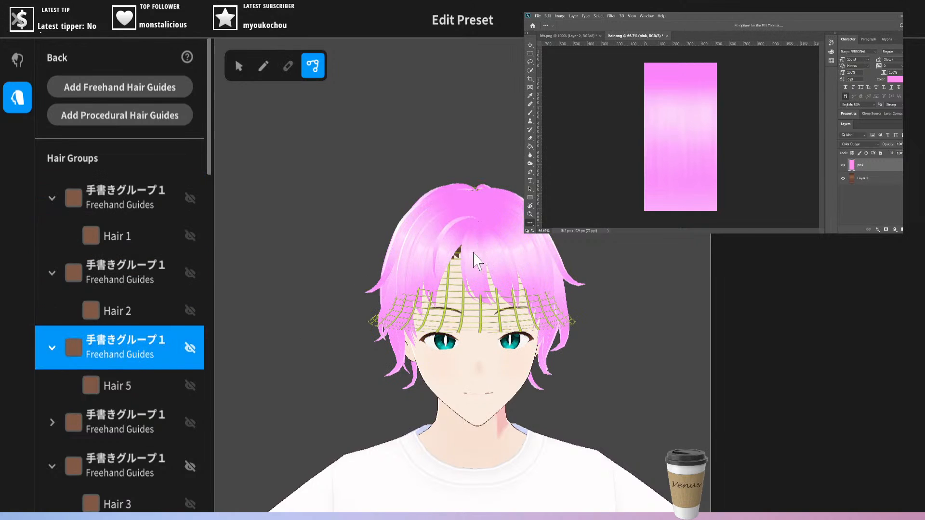
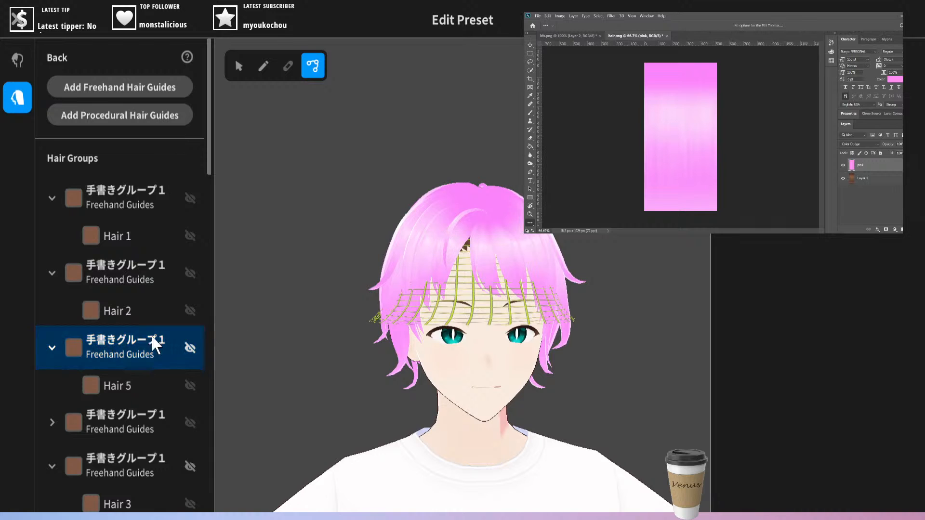
- Check freehand groups further down the list against the fringe gap, including the visibility of a group containing Hair 5
scroll(130, 330, down, 3)
scroll(129, 328, down, 10)
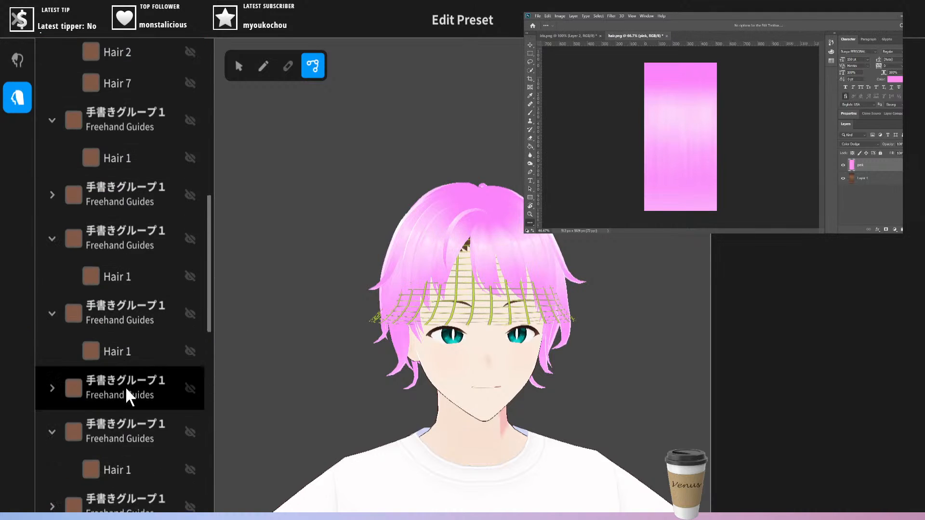
click(157, 485)
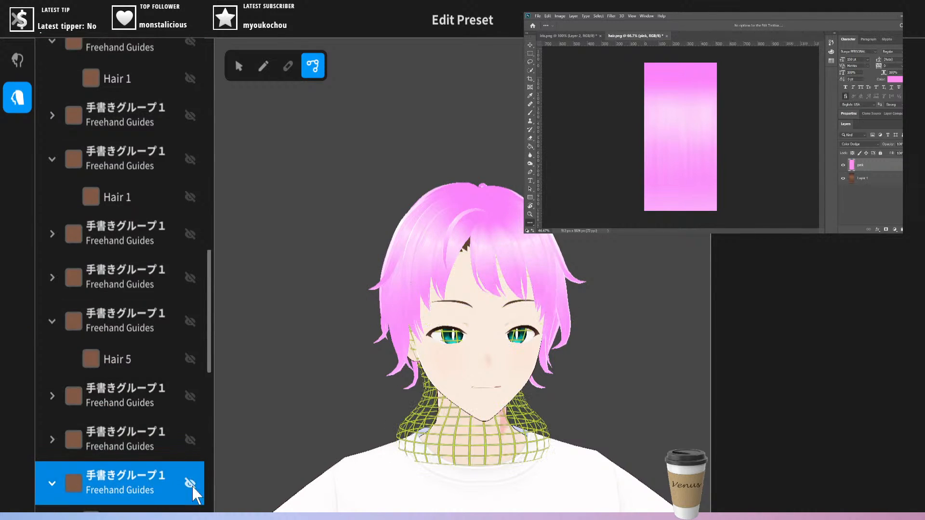
click(125, 436)
click(190, 439)
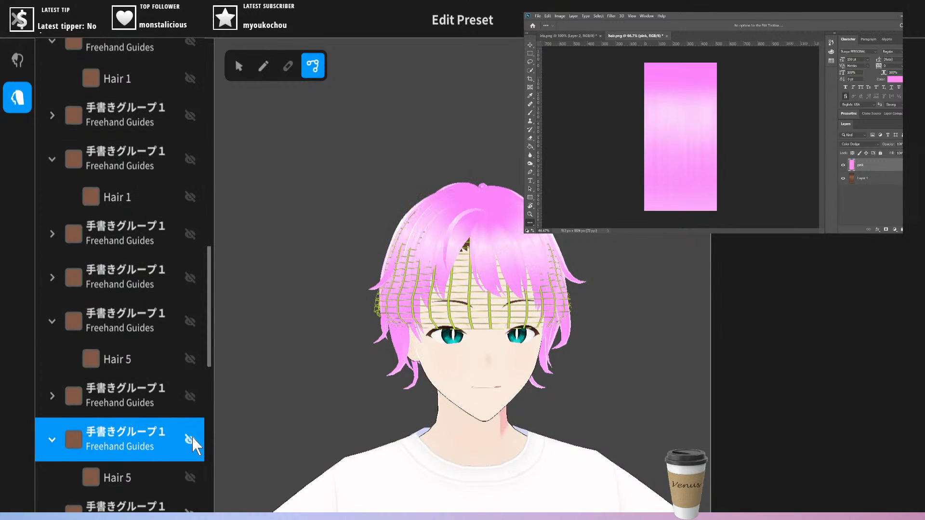
right_drag(283, 343, 268, 363)
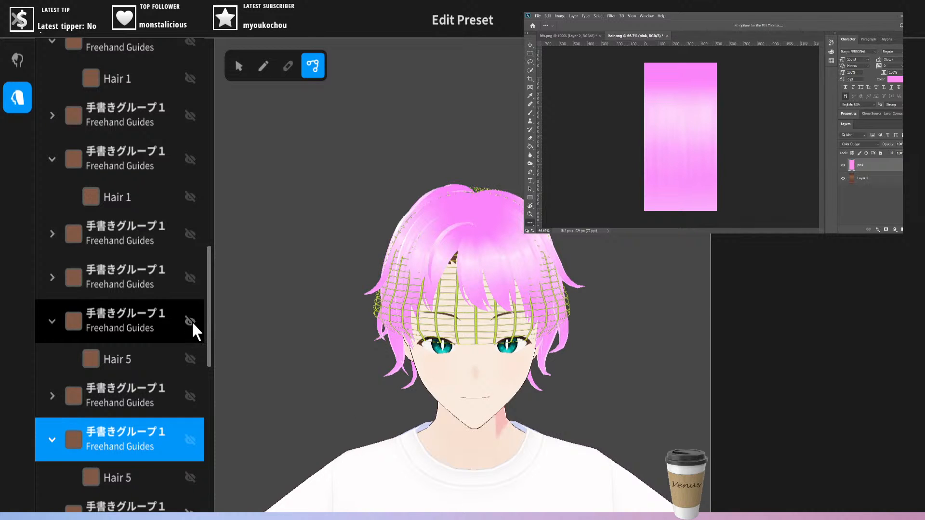
- Make the hidden freehand groups of the back hair visible again, working through the whole group list
right_drag(241, 311, 262, 320)
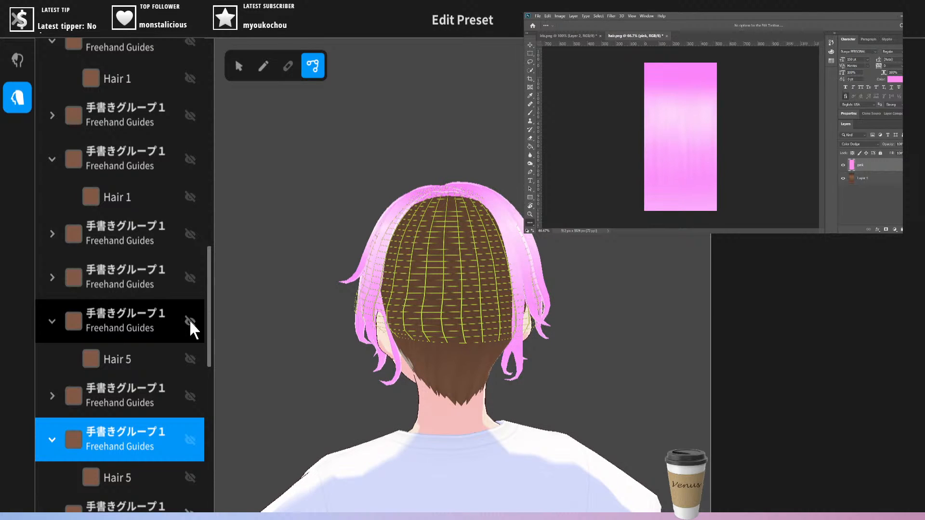
scroll(179, 433, down, 5)
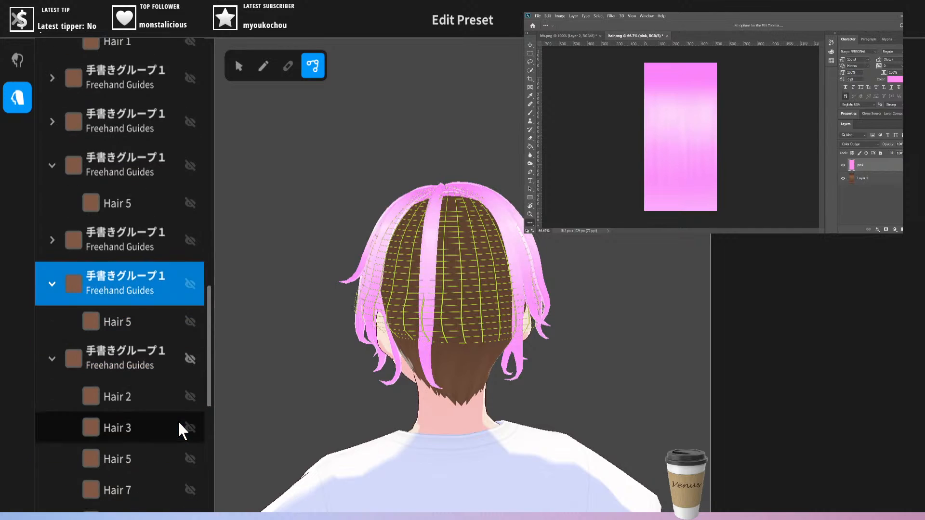
click(186, 242)
click(192, 481)
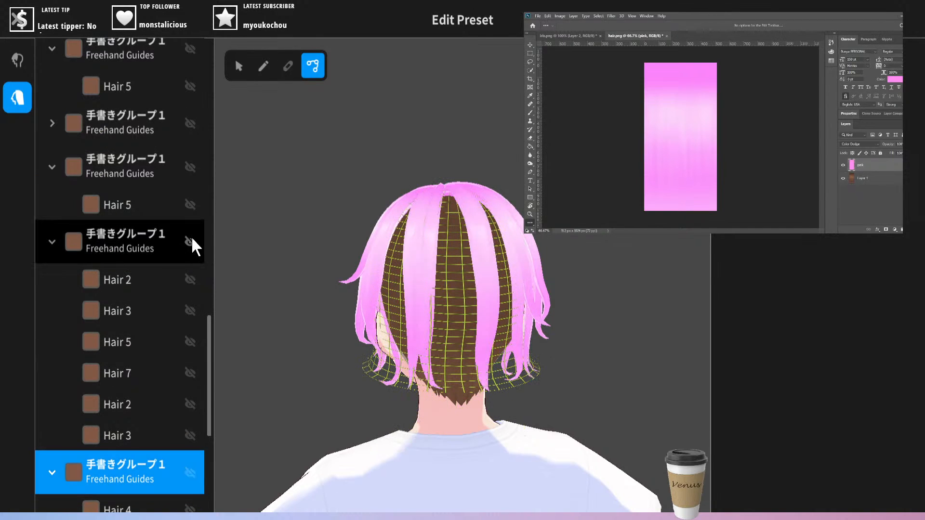
scroll(189, 376, down, 3)
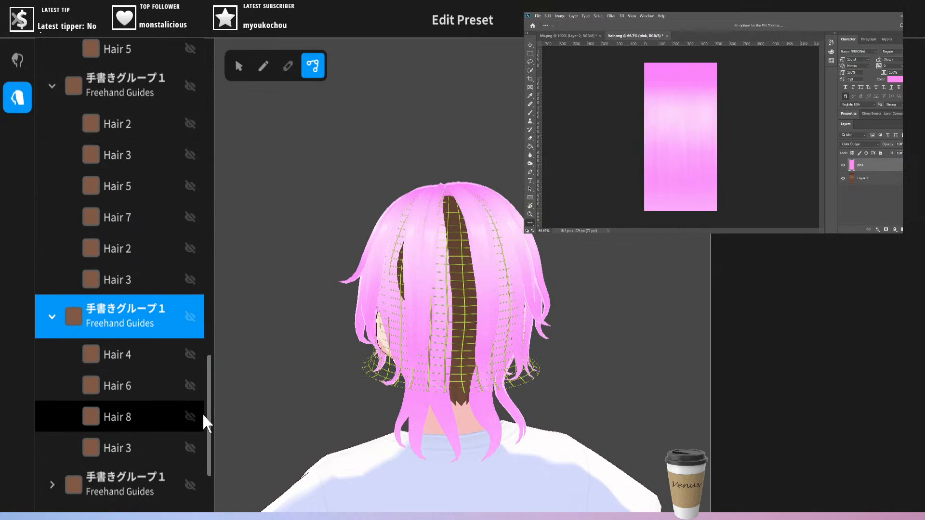
scroll(200, 400, up, 6)
scroll(195, 334, up, 6)
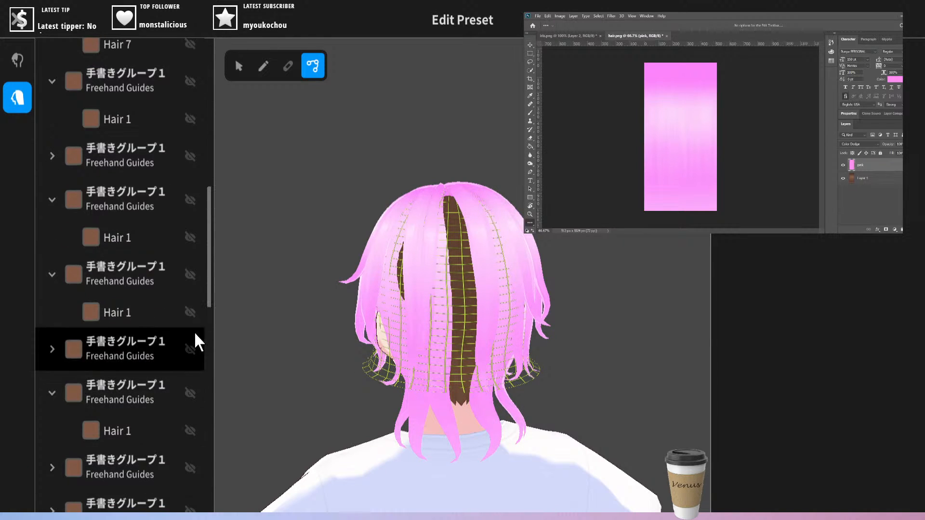
drag(209, 247, 210, 158)
click(190, 264)
click(190, 145)
right_drag(284, 215, 357, 213)
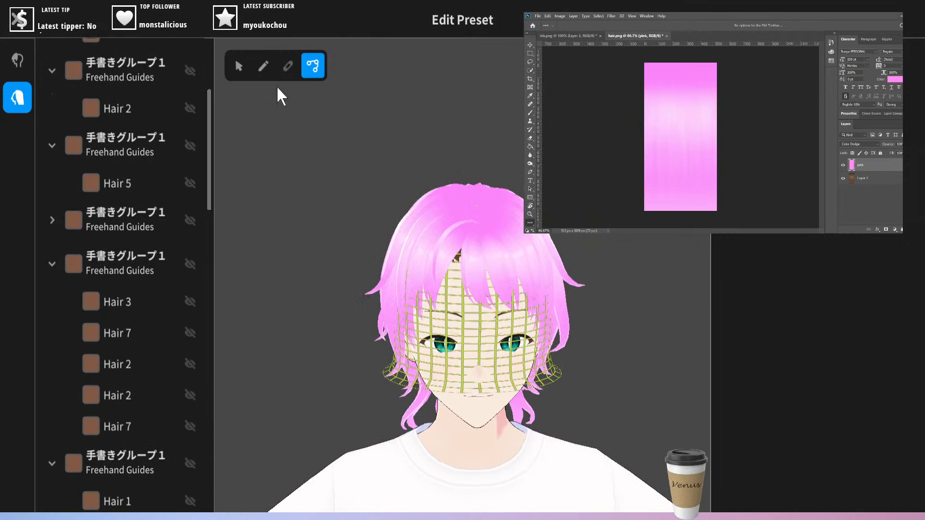
- Select a long side strand of the back hair and examine its texture parameters and the brown fringe spot from several angles
click(238, 67)
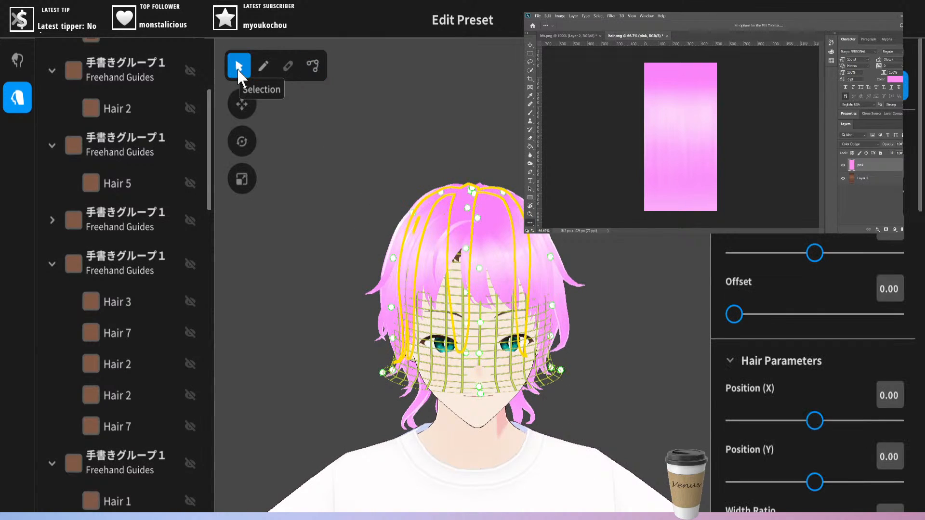
click(561, 306)
right_drag(587, 304, 562, 299)
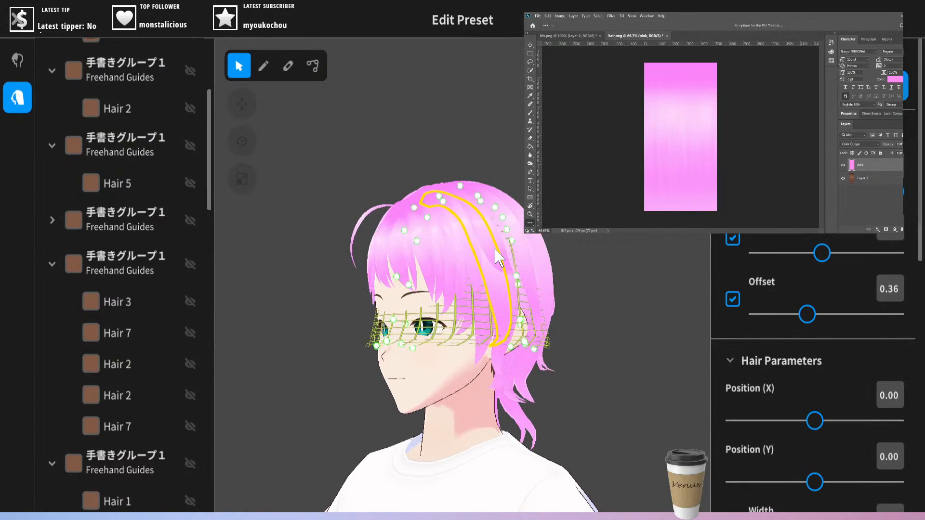
right_drag(483, 277, 503, 289)
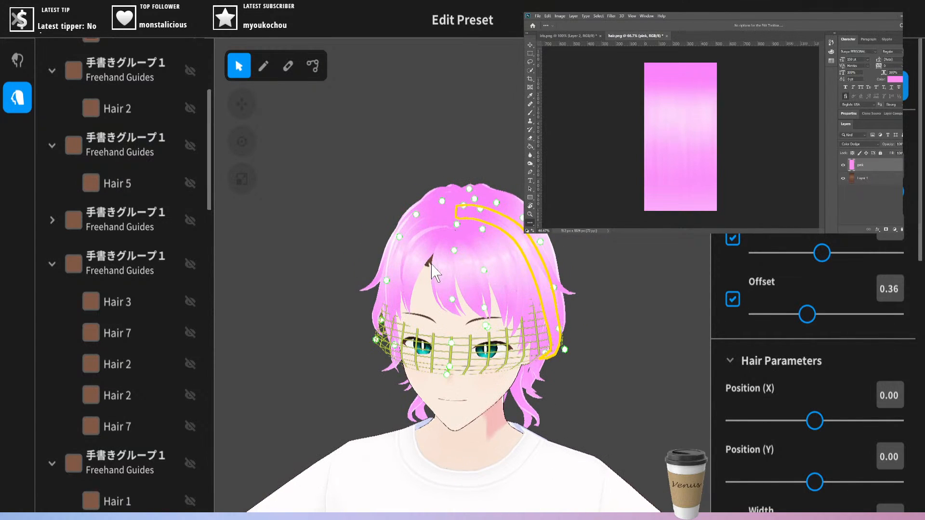
right_drag(628, 305, 613, 295)
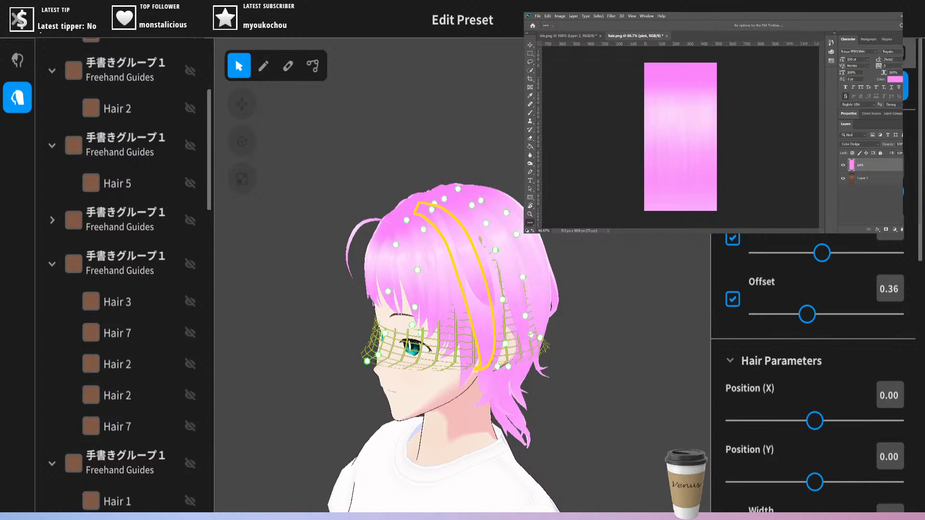
scroll(813, 374, down, 1)
scroll(813, 374, up, 1)
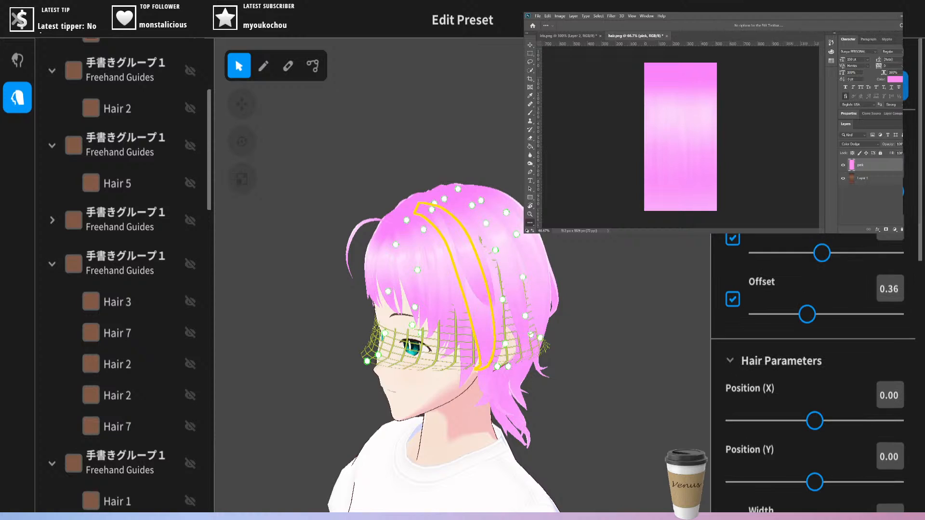
scroll(813, 289, up, 5)
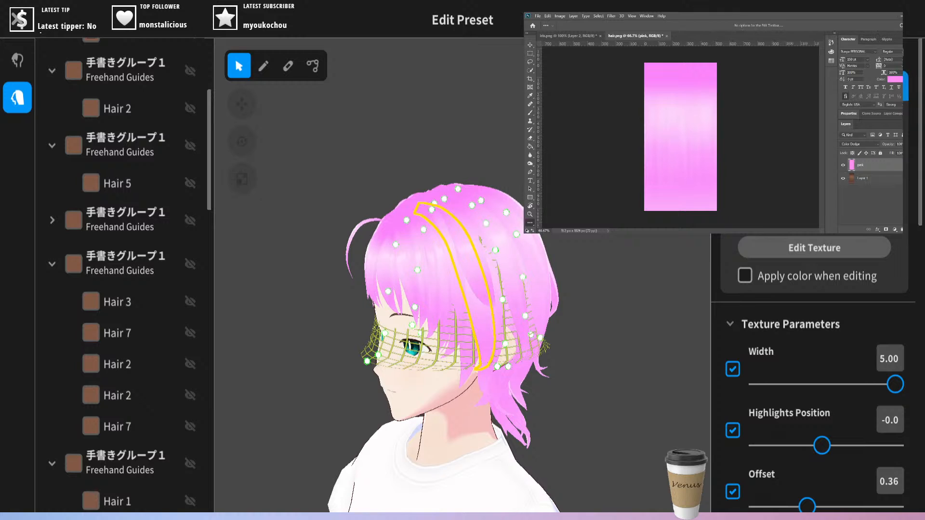
right_drag(545, 289, 602, 251)
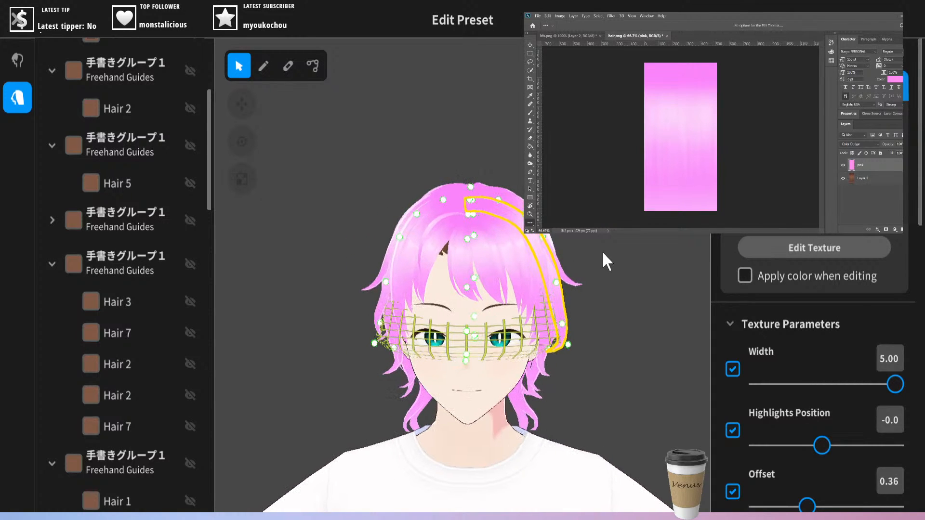
- Switch to editing the front hair and toggle the visibility of Freehand Group 1 to check it against the fringe gap
click(11, 22)
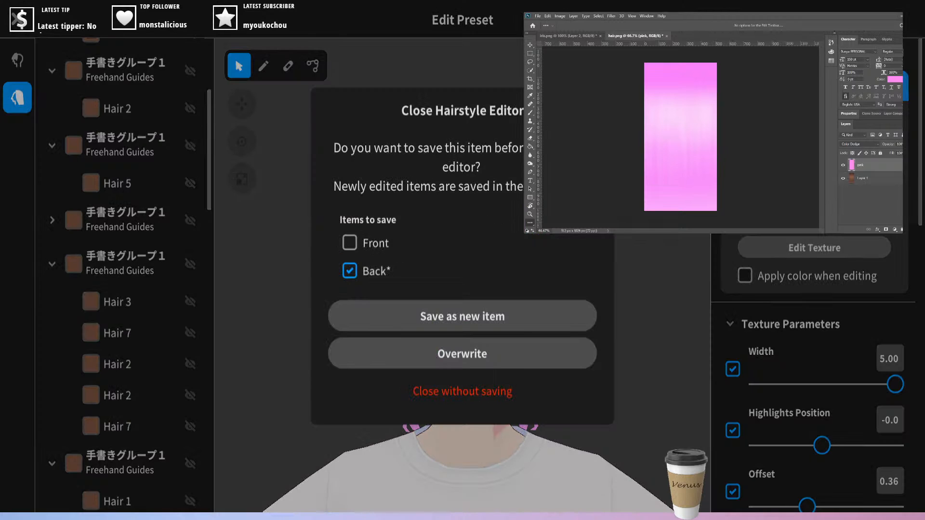
key(Escape)
click(48, 258)
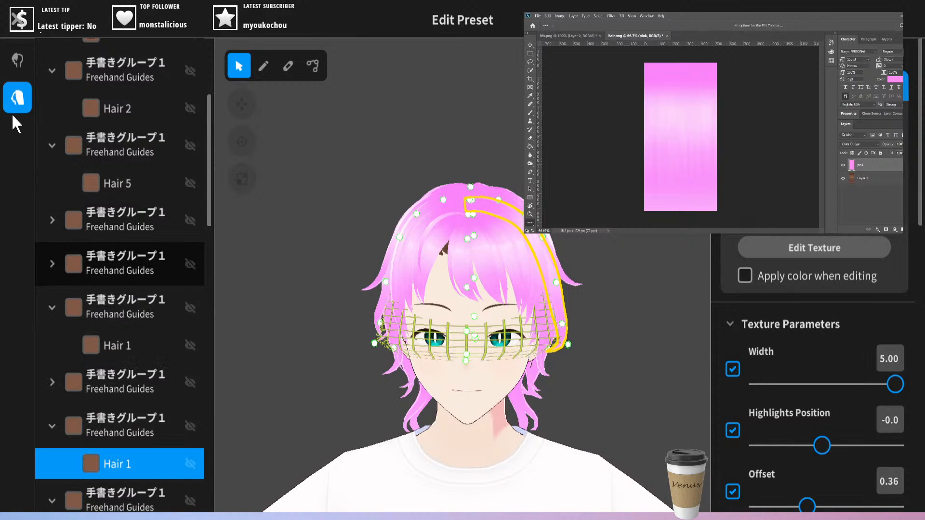
click(17, 61)
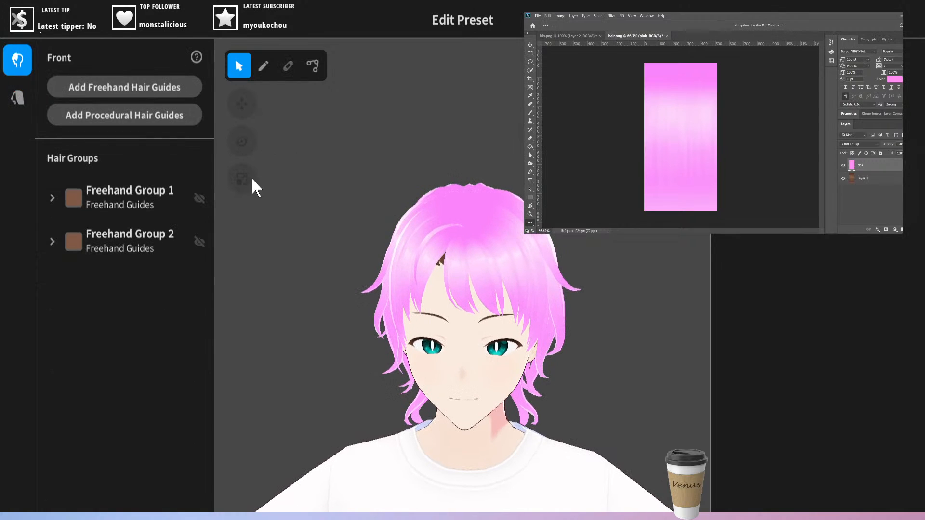
click(157, 202)
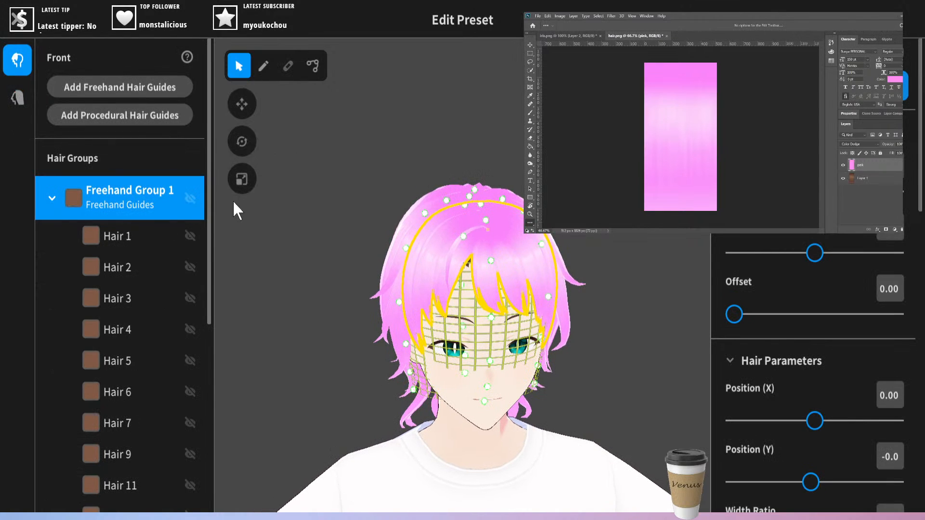
click(191, 201)
click(192, 201)
right_drag(351, 227, 367, 248)
right_drag(454, 244, 456, 255)
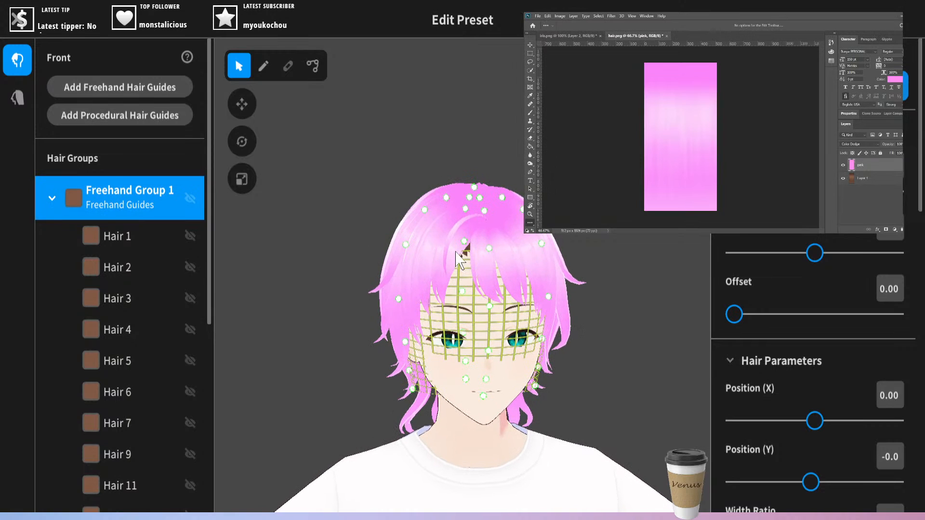
- Select Hair 4 beside the fringe gap and move its control points toward the gap to cover the brown spot
click(457, 255)
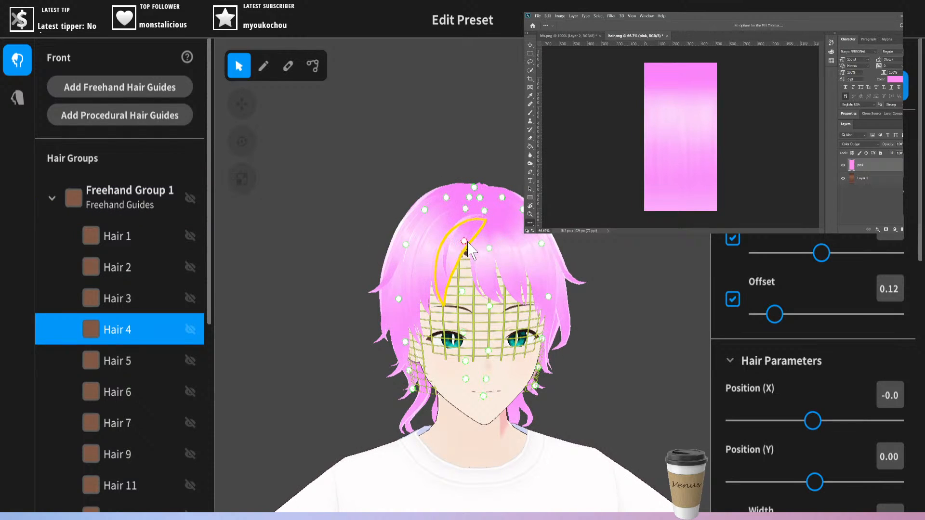
click(313, 65)
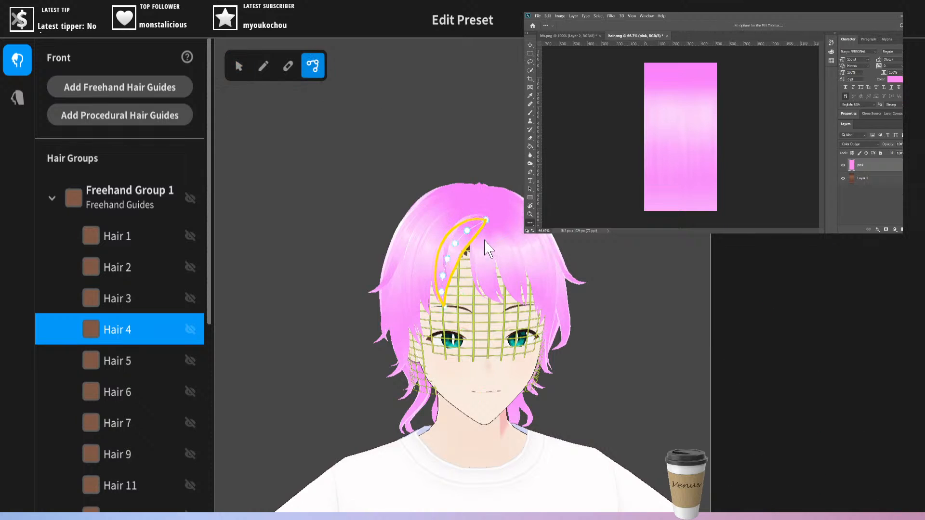
right_drag(517, 263, 544, 268)
scroll(532, 274, up, 3)
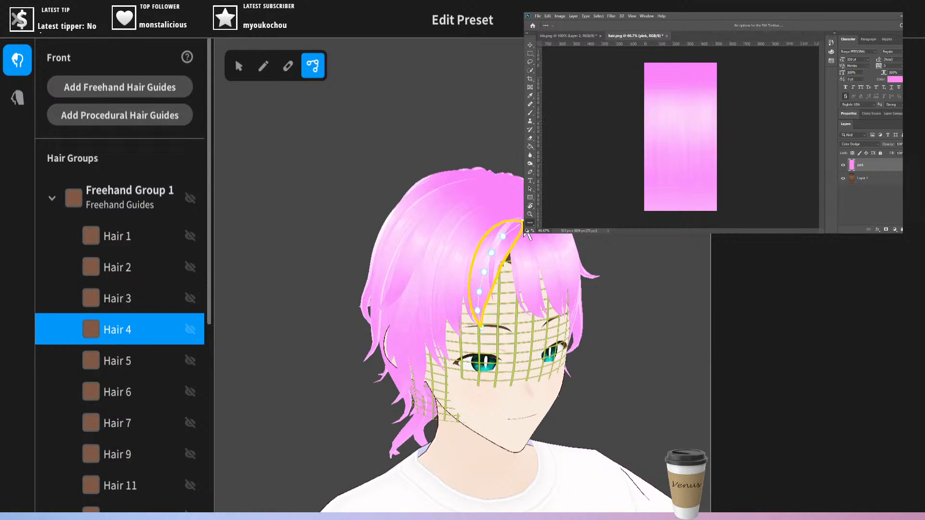
drag(504, 237, 481, 290)
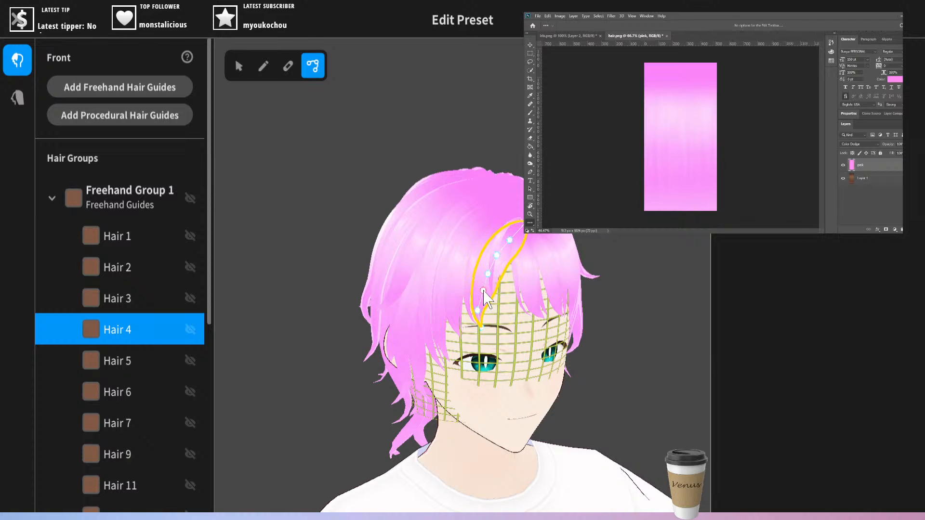
click(621, 264)
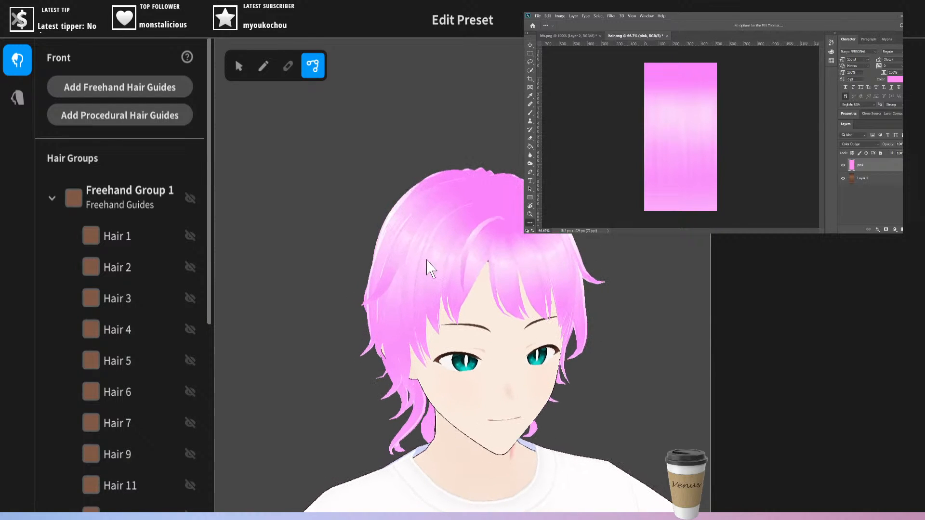
- Reshape the lower end of Hair 4 by moving its tip downward and adjusting the control point above it
click(491, 263)
click(479, 265)
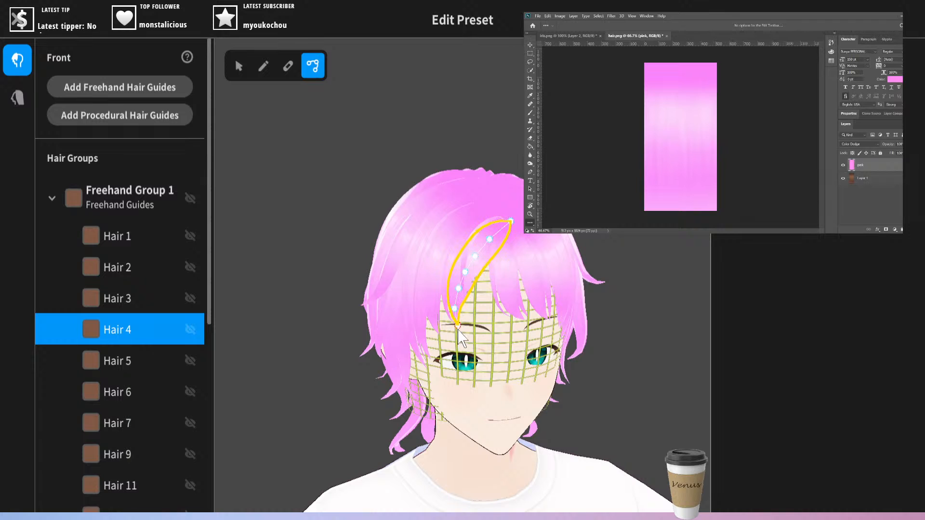
drag(458, 327, 465, 342)
drag(454, 309, 460, 293)
click(606, 211)
right_drag(607, 212, 566, 205)
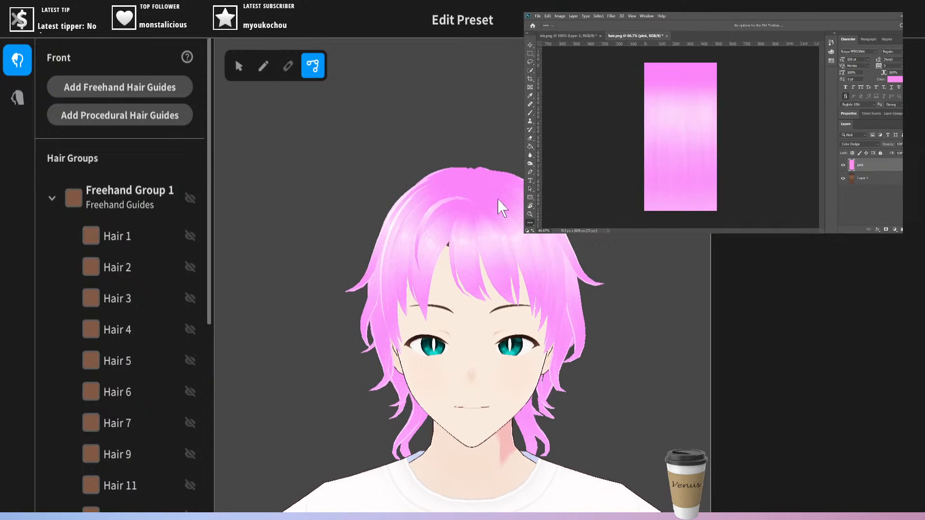
- Shift the upper and middle control points of Hair 4 slightly toward the fringe gap, working from the opposite side
click(439, 236)
right_drag(438, 236, 508, 210)
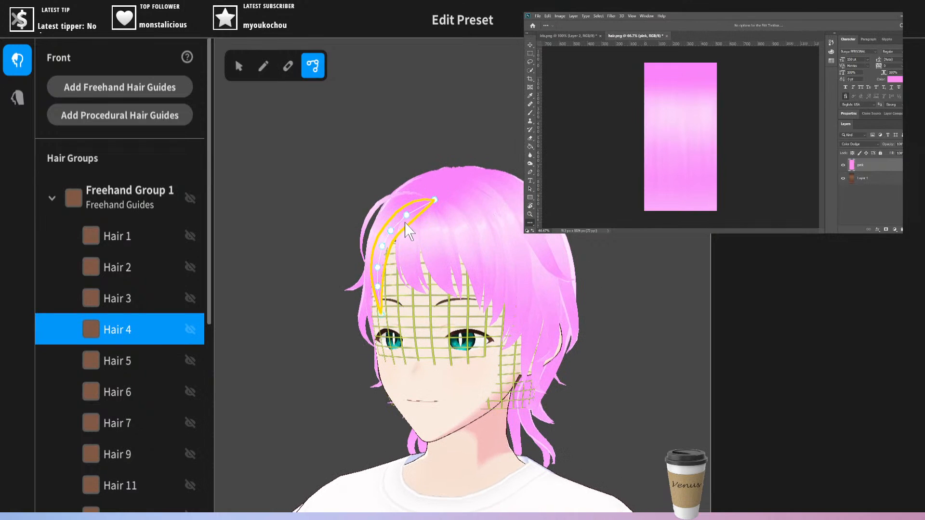
drag(406, 216, 408, 218)
drag(382, 246, 385, 250)
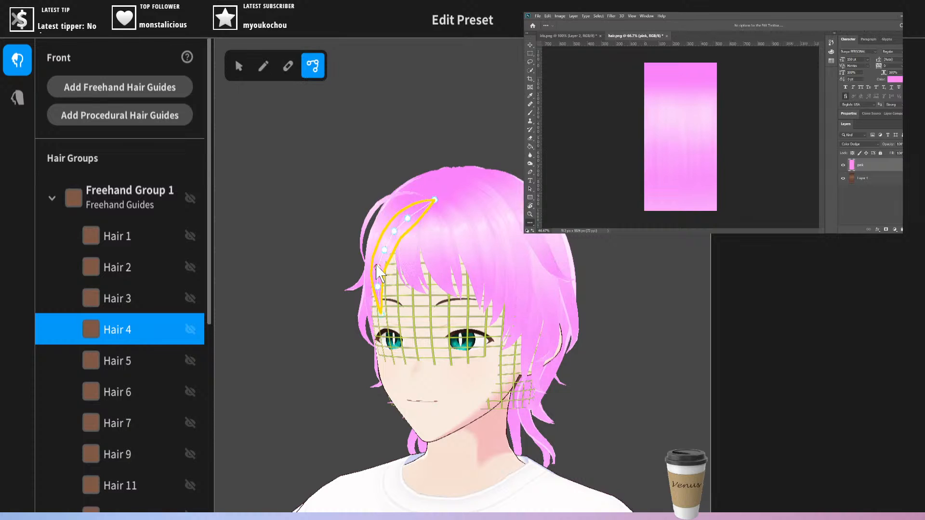
drag(379, 266, 380, 272)
right_drag(380, 292, 479, 225)
- Reselect Hair 4 and move its middle control points back over the brown gap beside the curved strand
click(453, 238)
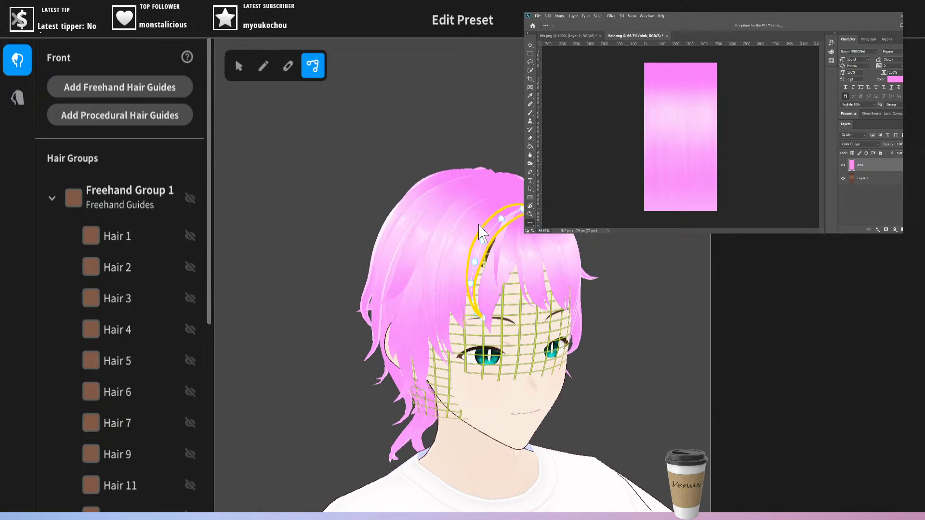
click(492, 257)
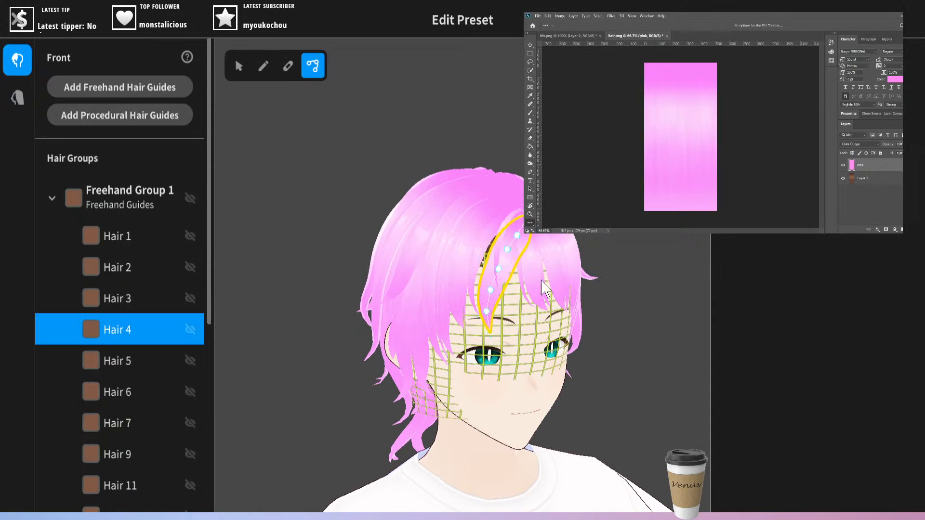
drag(506, 250, 487, 287)
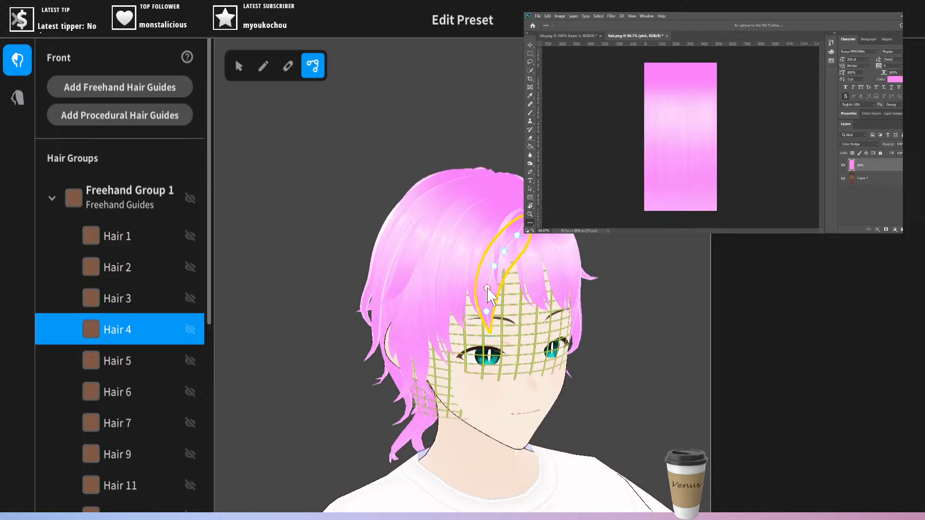
click(598, 227)
right_drag(598, 228, 539, 228)
- Select the curved strand beside Hair 4 and inspect its control points, and examine the complete hairstyle from a distance
click(471, 215)
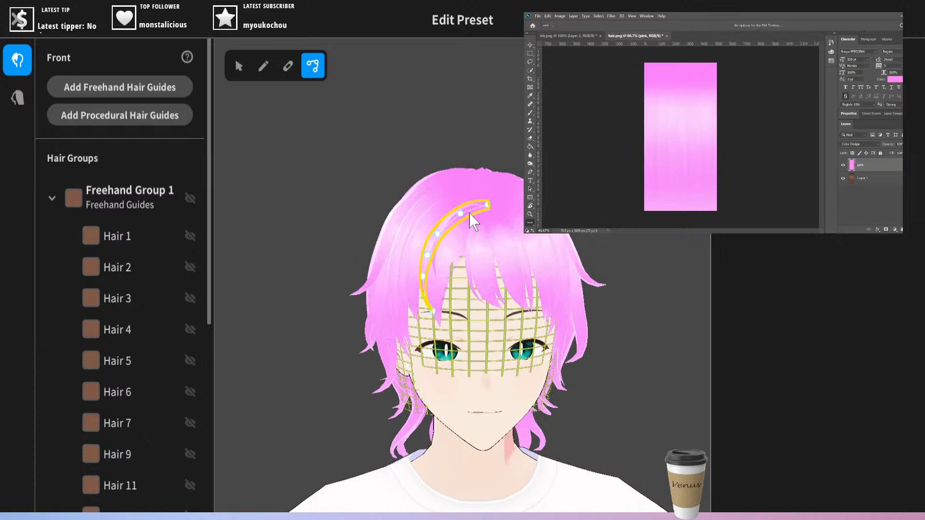
right_drag(512, 215, 531, 232)
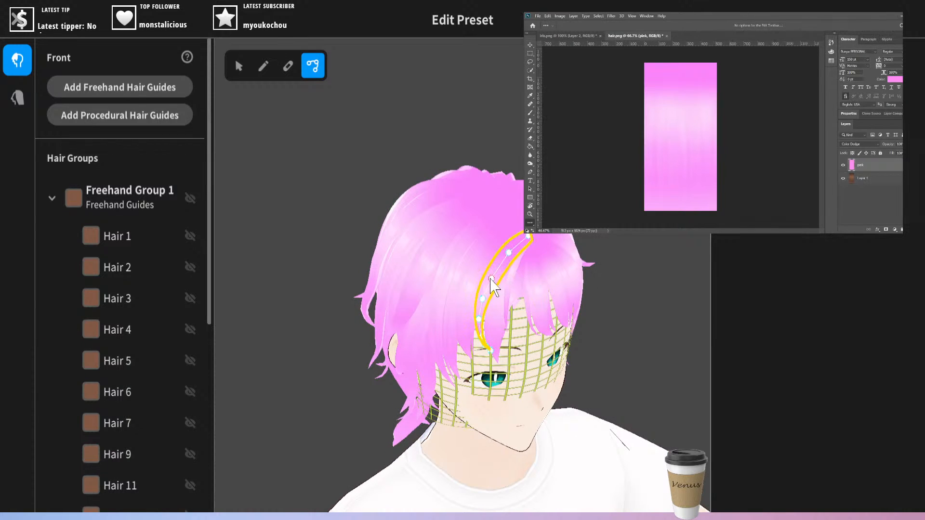
click(616, 235)
mouse_move(616, 235)
right_down()
mouse_move(568, 231)
mouse_move(563, 183)
mouse_move(568, 256)
mouse_move(365, 264)
mouse_move(374, 254)
mouse_move(362, 299)
mouse_move(367, 252)
right_up()
scroll(567, 256, down, 2)
scroll(568, 258, down, 2)
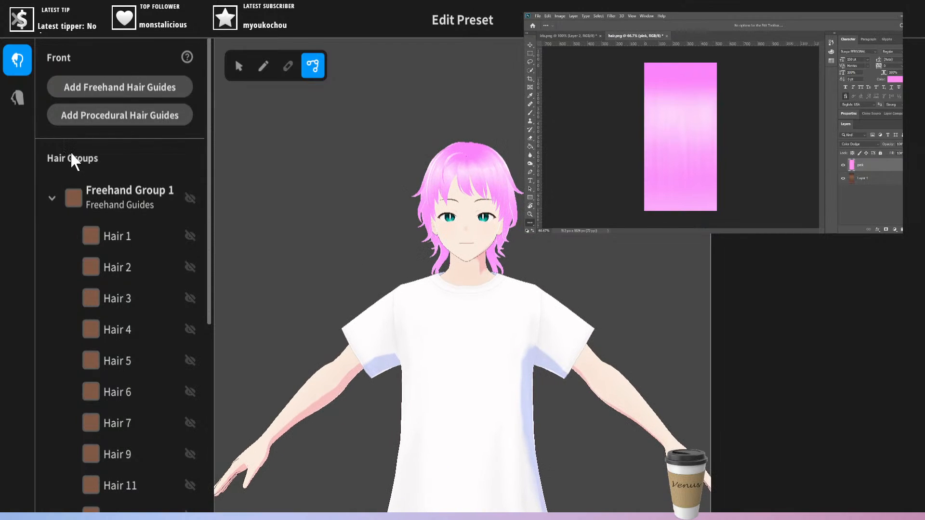
- Return to the back hair, close the hairstyle editor and turn the model around to check the back of the head
click(15, 100)
click(18, 24)
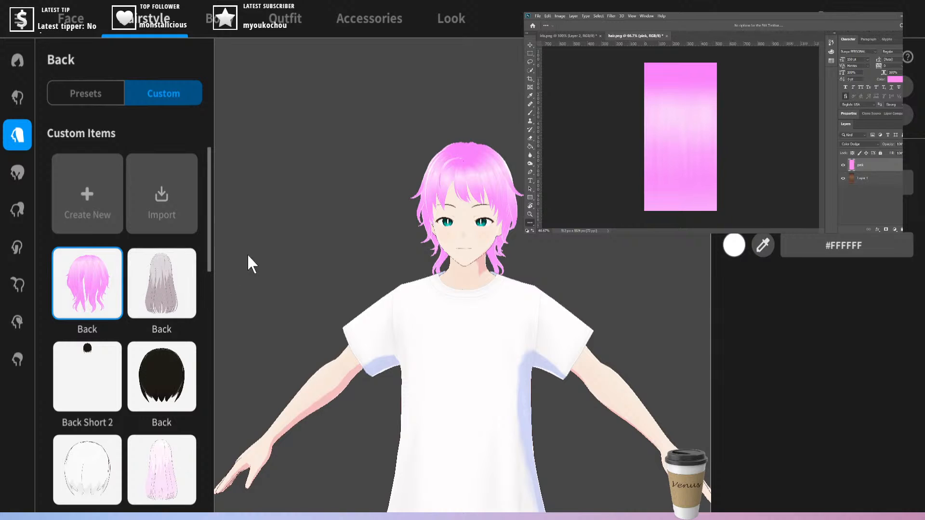
drag(308, 208, 200, 212)
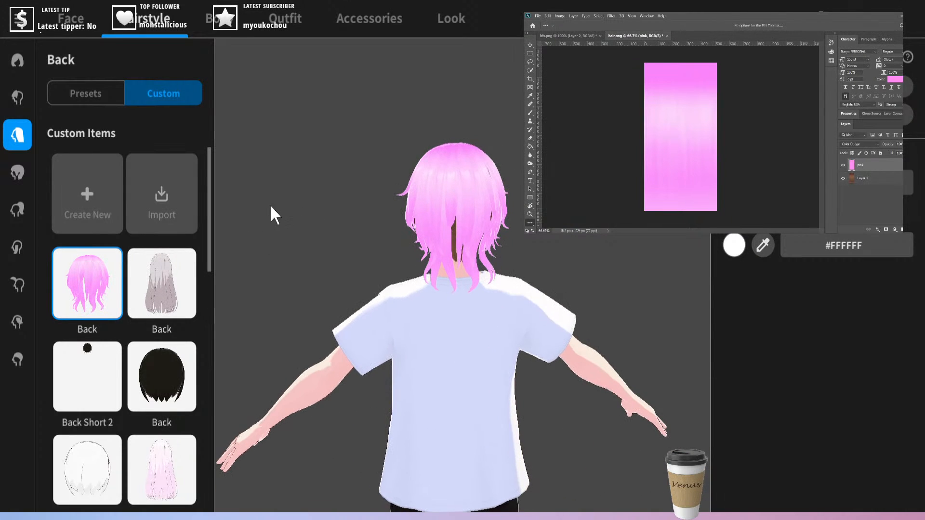
- Edit the back hair preset to cover the brown gaps at the back of the head using the end of its freehand group list, and close the editor
scroll(360, 214, up, 2)
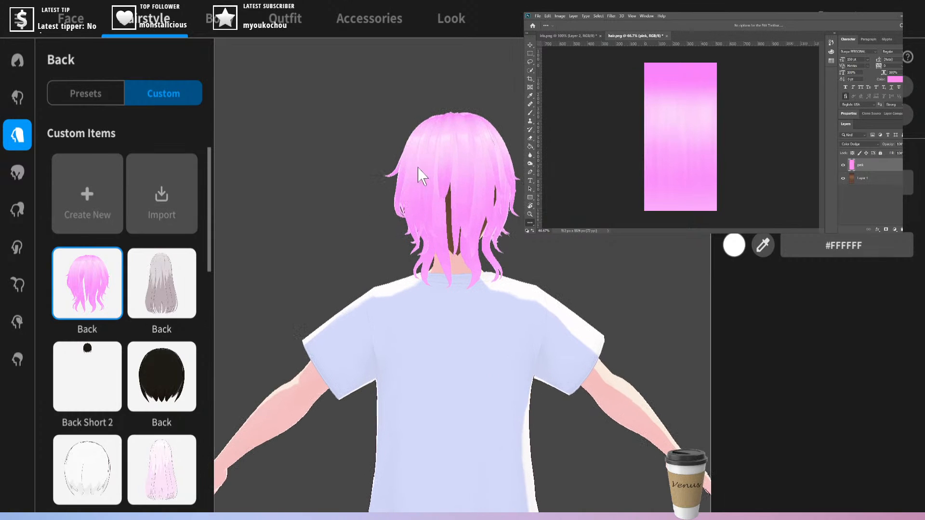
click(843, 87)
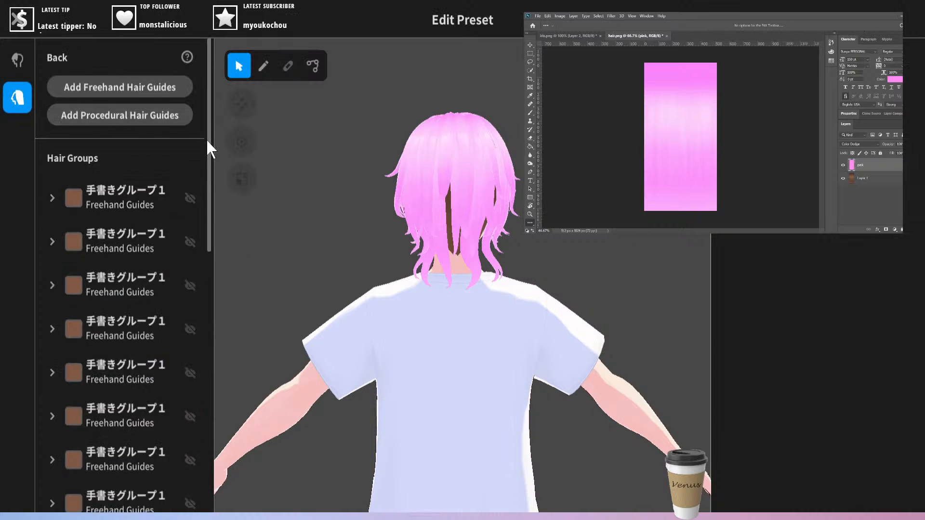
drag(207, 141, 195, 446)
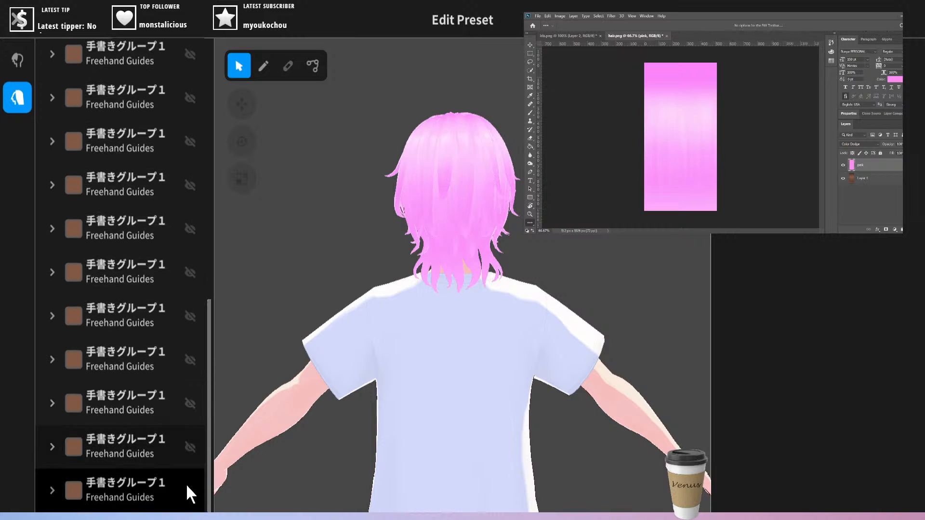
right_drag(289, 301, 379, 286)
click(19, 22)
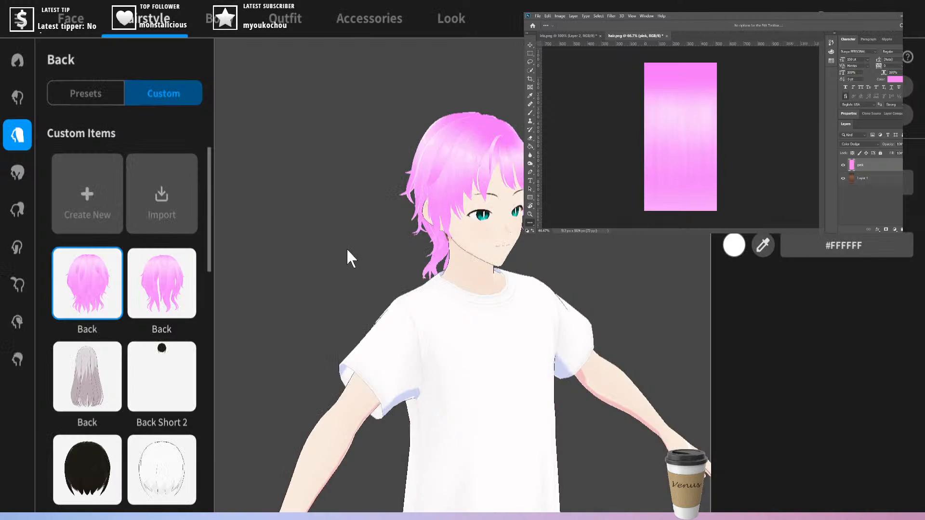
right_drag(346, 250, 320, 178)
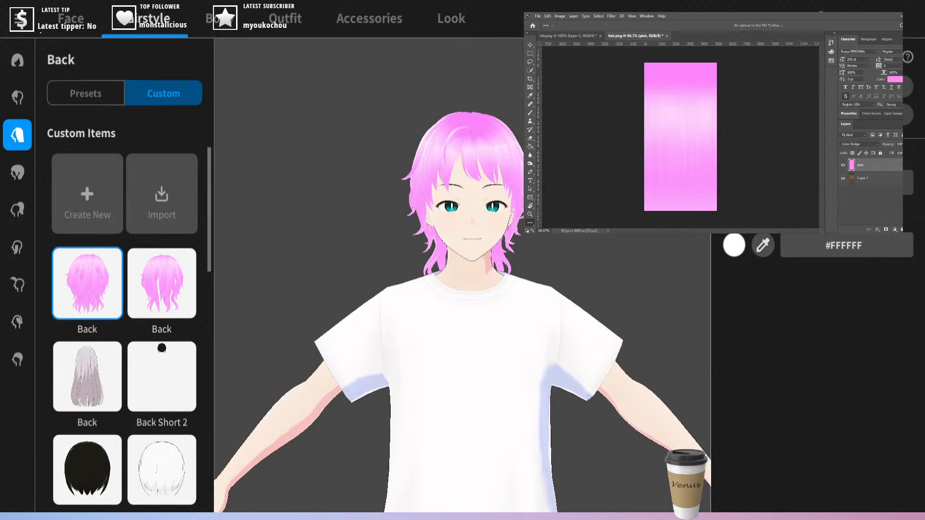
- Remove the white T-shirt by applying the empty top preset to the outfit
click(220, 27)
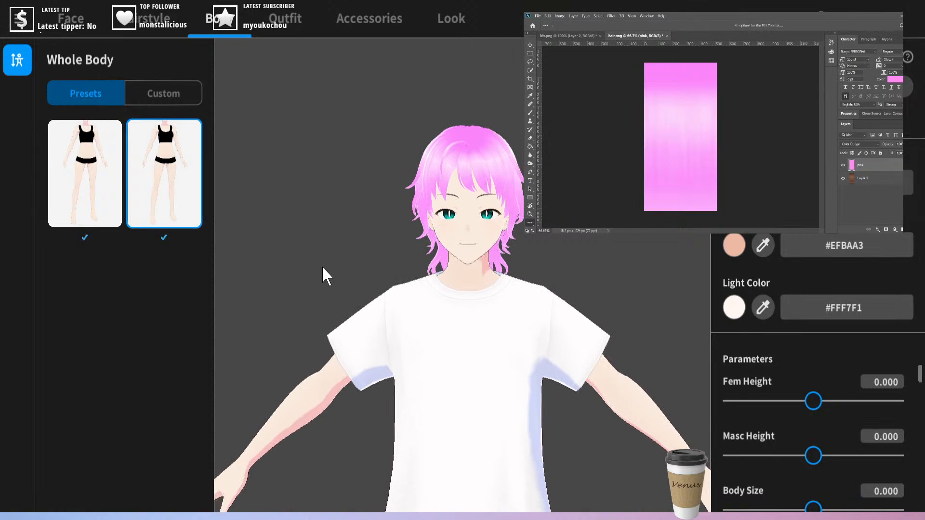
scroll(310, 184, down, 5)
middle_drag(321, 149, 345, 139)
drag(518, 355, 315, 359)
right_drag(313, 351, 318, 351)
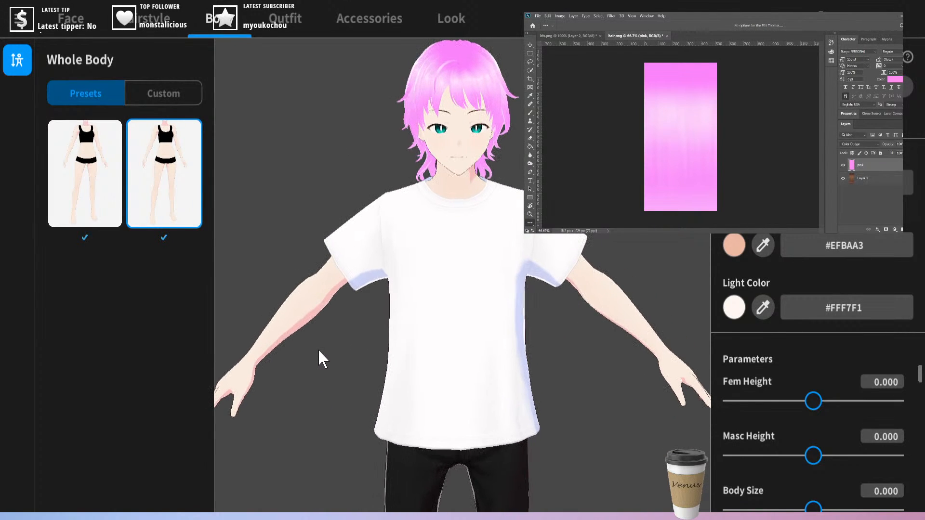
click(274, 29)
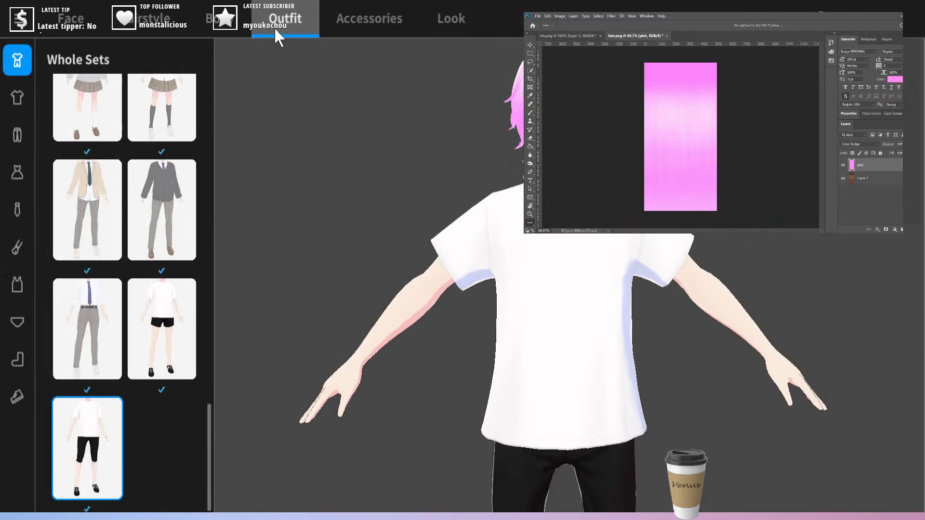
click(24, 102)
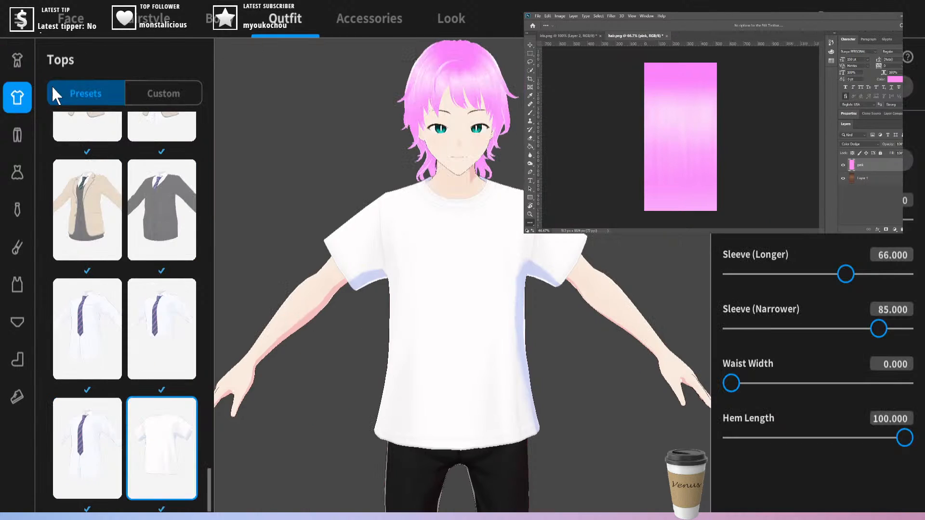
scroll(187, 224, up, 10)
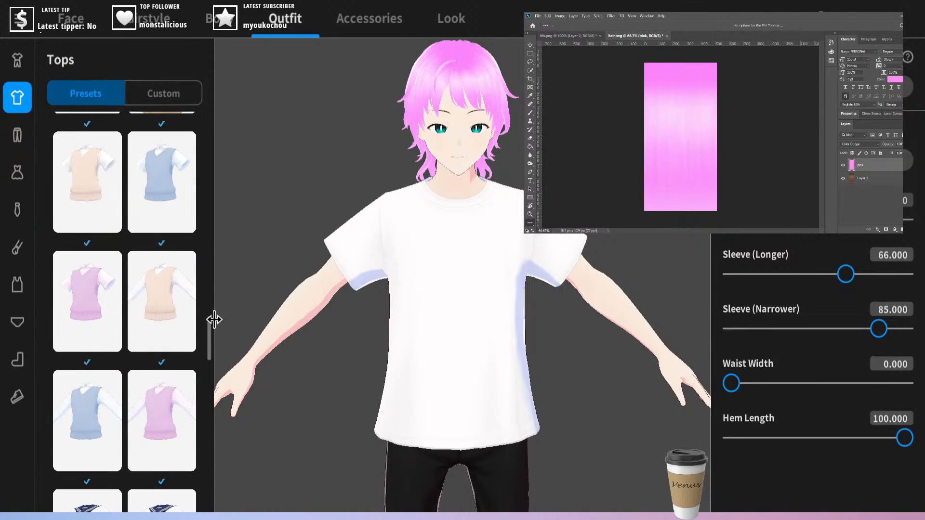
drag(207, 334, 220, 127)
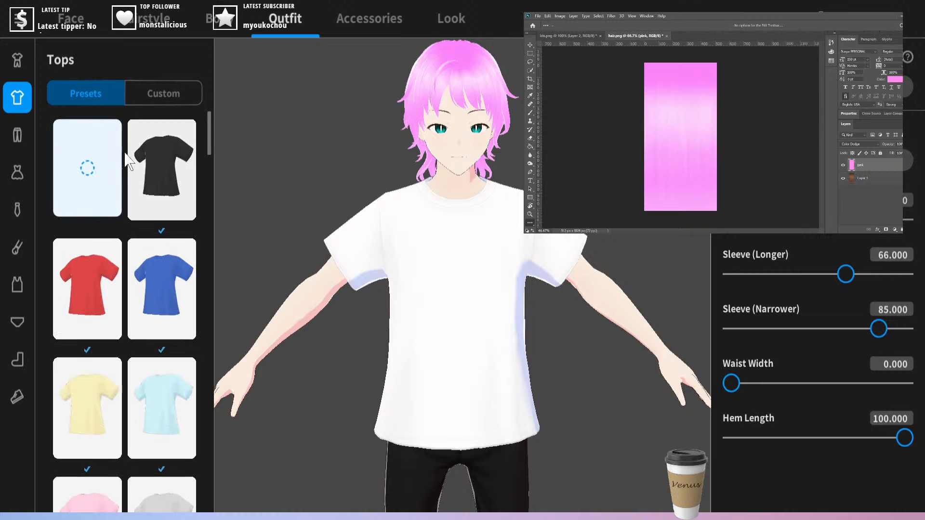
click(103, 171)
right_drag(562, 264, 315, 200)
- Open the whole-body settings, center the model, and compare the two body presets, ending on the second one
click(217, 20)
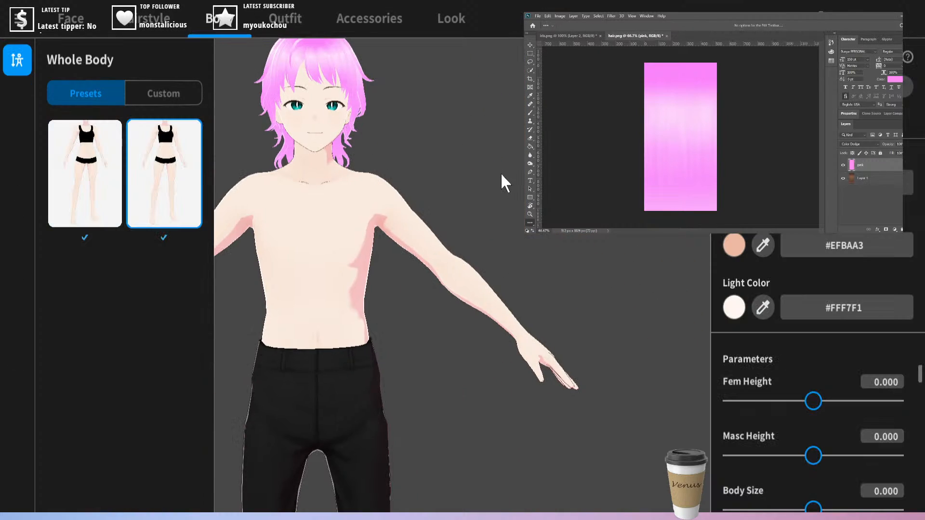
right_drag(501, 174, 519, 207)
middle_drag(519, 207, 640, 200)
scroll(586, 246, down, 2)
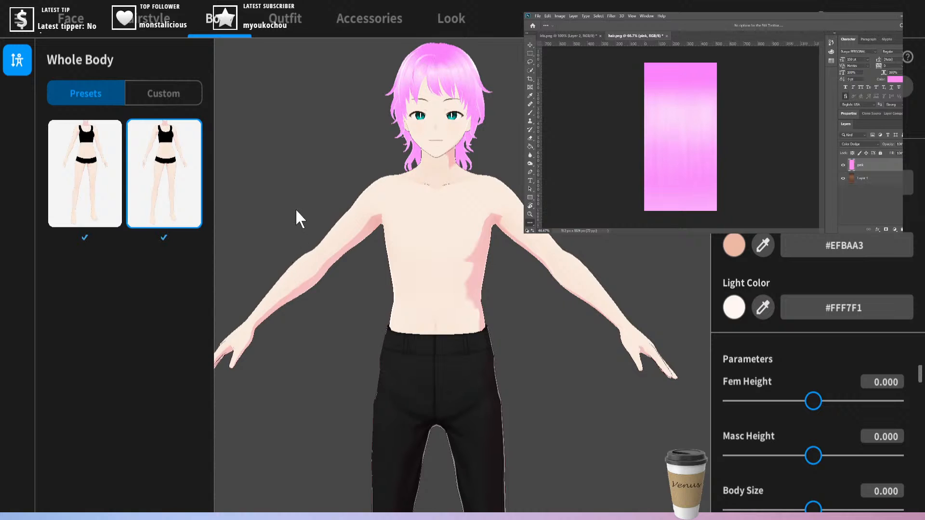
click(148, 89)
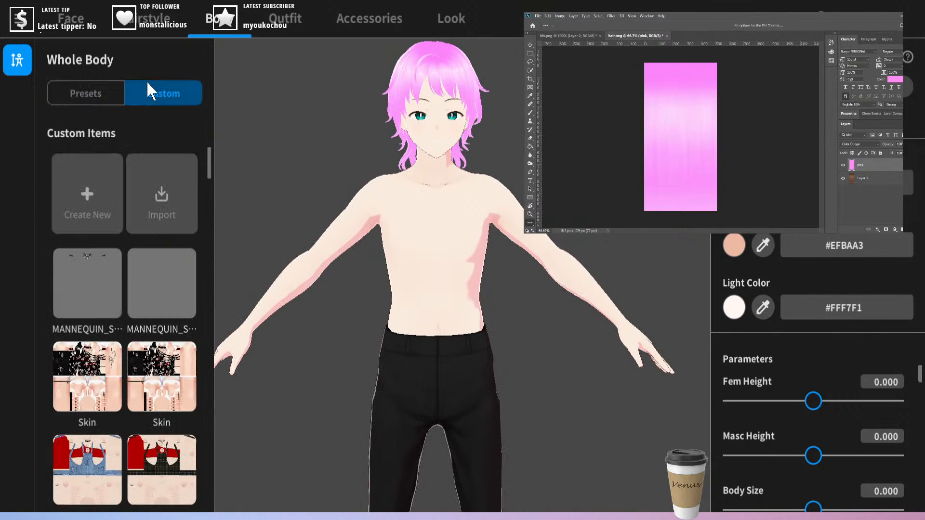
click(99, 97)
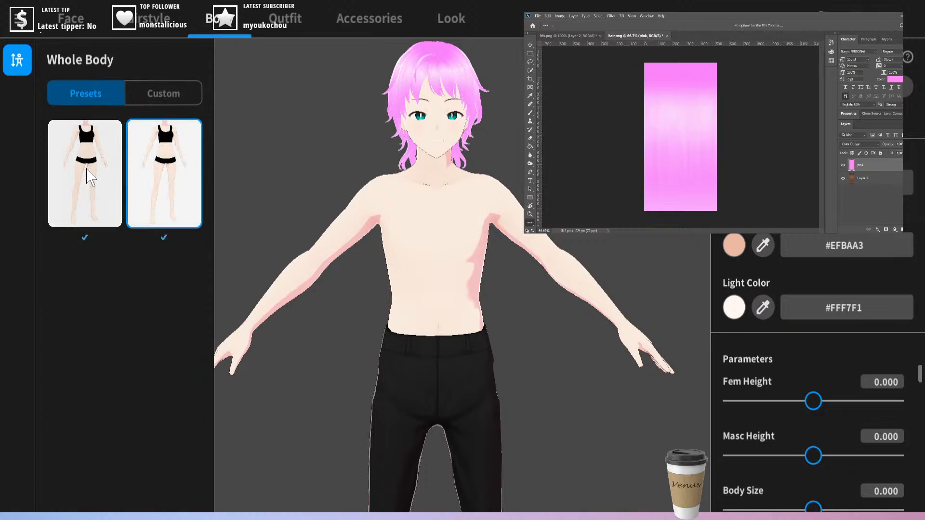
click(101, 153)
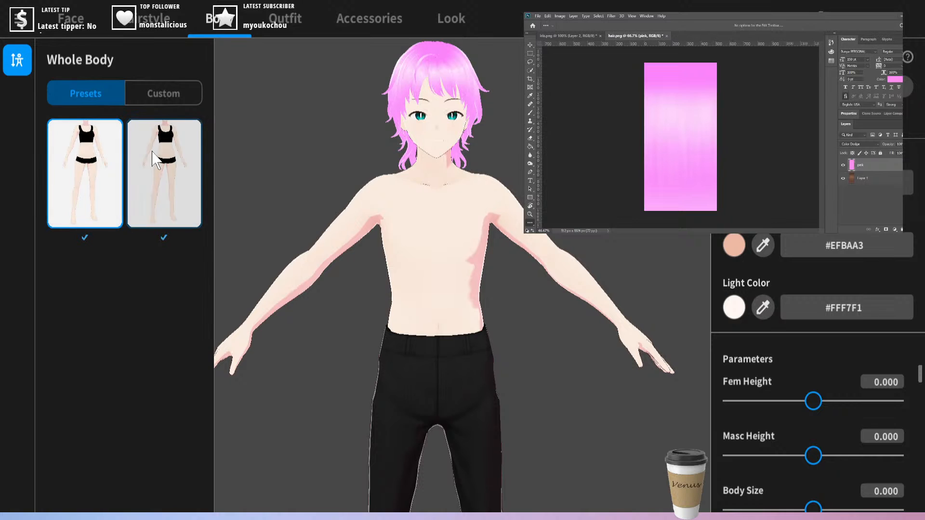
click(156, 161)
mouse_move(289, 149)
mouse_down()
mouse_move(340, 143)
mouse_move(283, 151)
mouse_up()
- Look through the custom skins to the end of the list and examine the brown scalp area at the nape beneath the hair
click(175, 94)
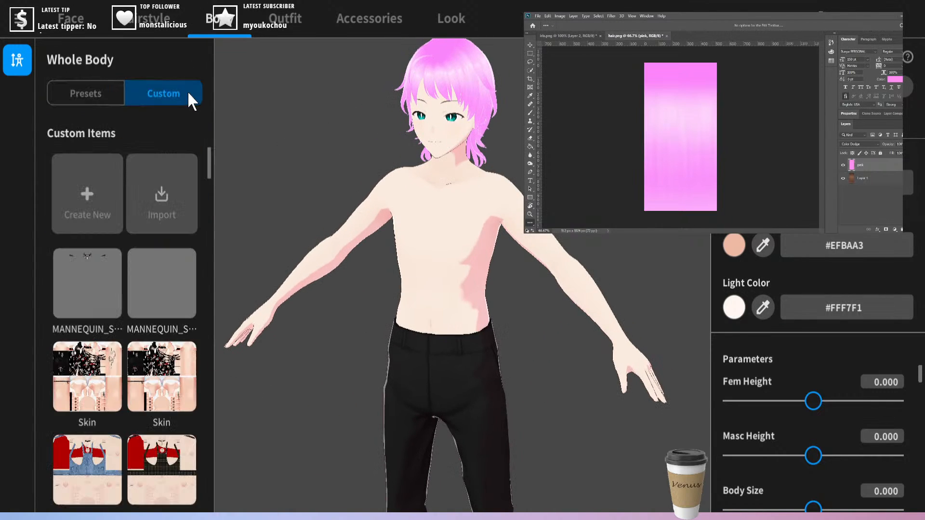
drag(208, 166, 220, 487)
scroll(77, 313, up, 4)
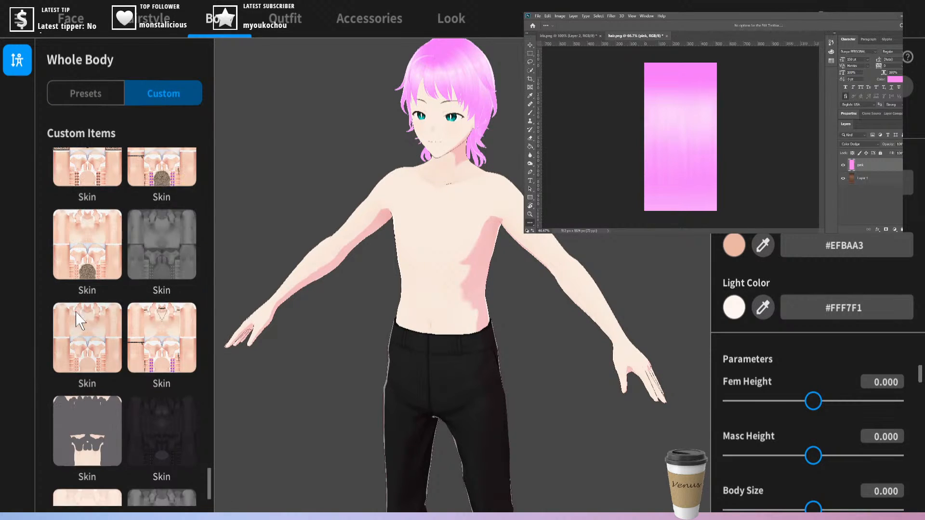
scroll(76, 312, down, 4)
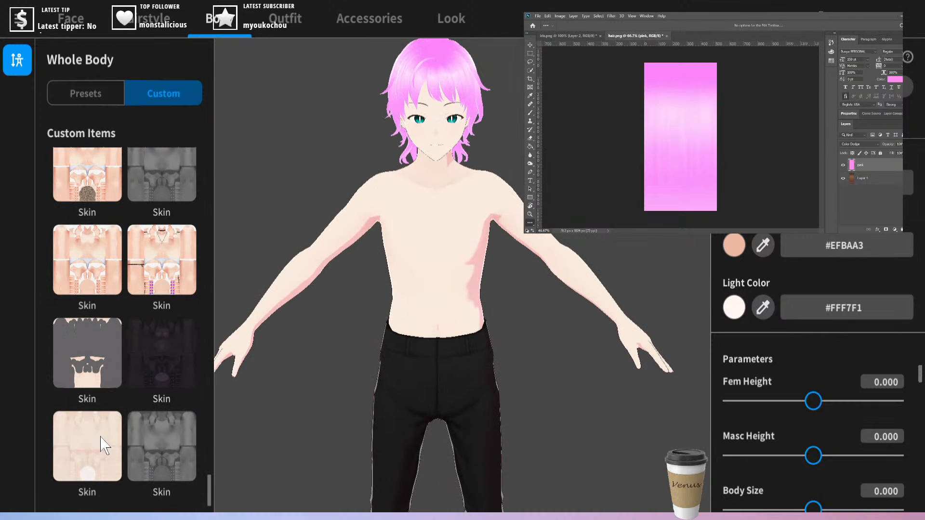
drag(281, 174, 330, 165)
drag(357, 231, 432, 174)
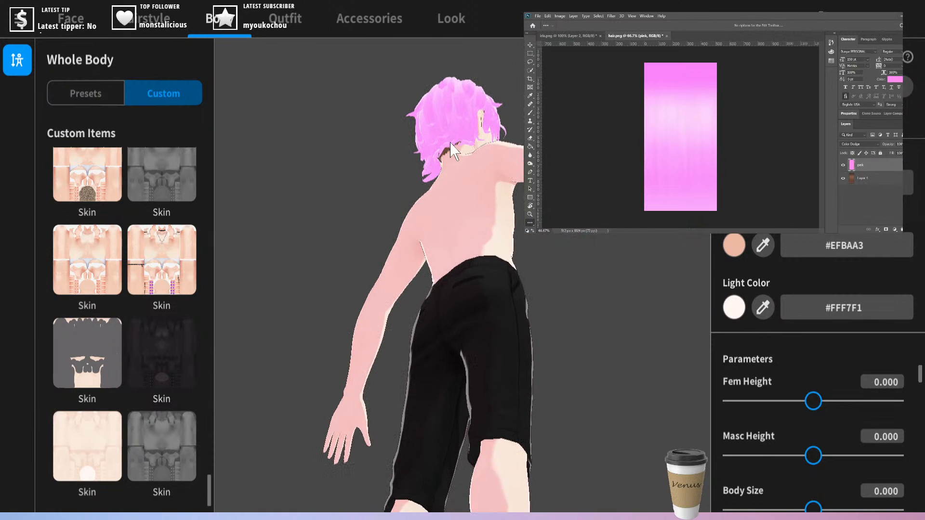
scroll(487, 266, up, 5)
middle_drag(554, 43, 554, 237)
scroll(553, 241, up, 3)
right_drag(552, 242, 555, 233)
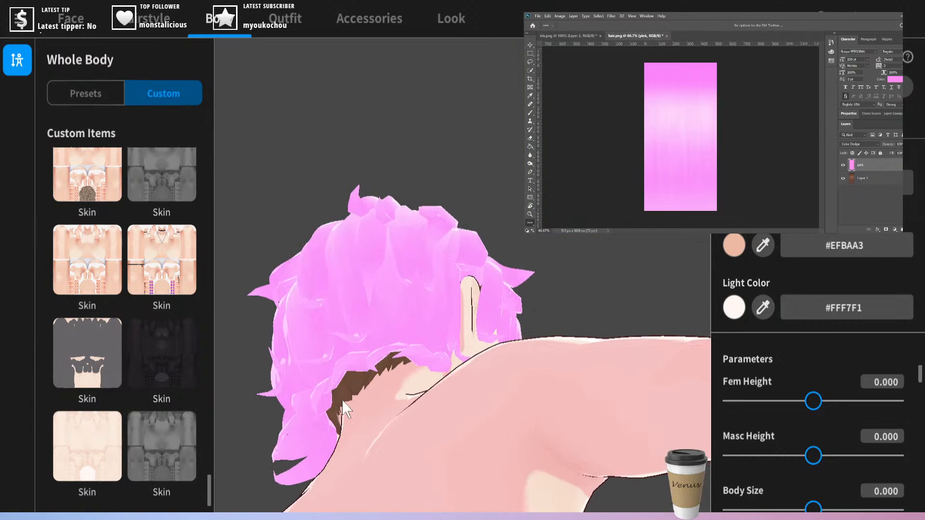
right_drag(534, 289, 523, 282)
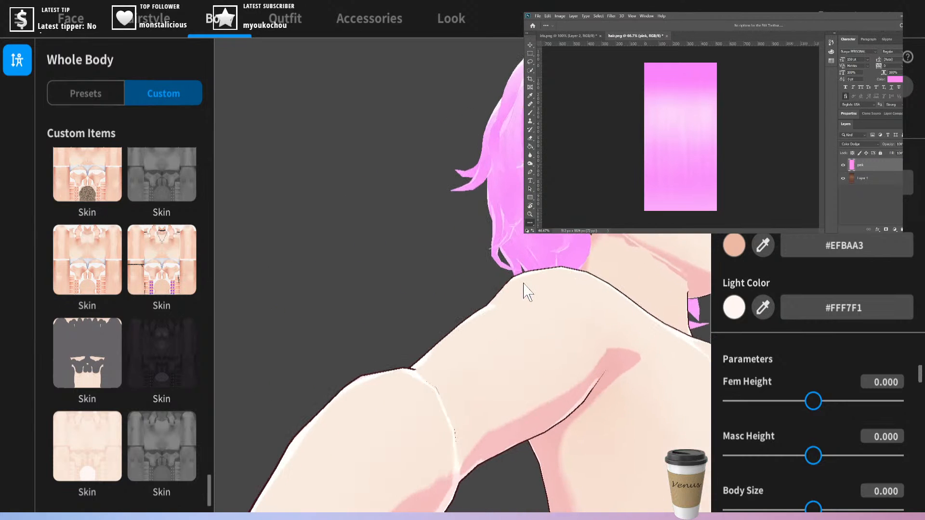
right_drag(446, 232, 429, 251)
scroll(419, 250, down, 3)
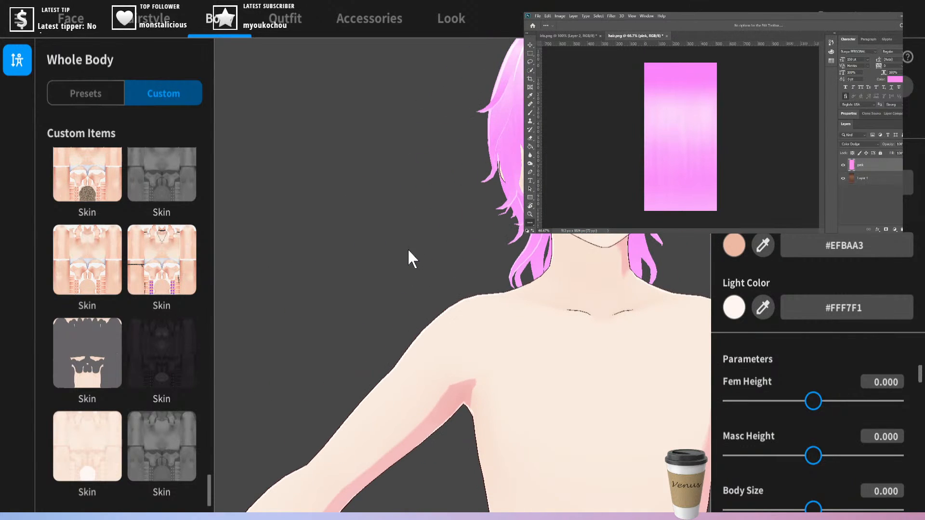
middle_drag(399, 247, 372, 256)
right_drag(371, 256, 365, 247)
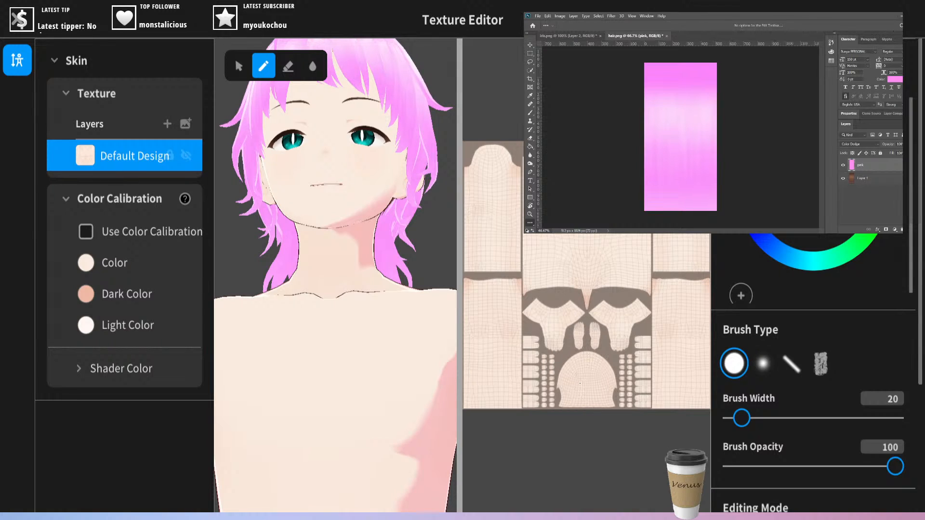
- Add a new layer above Default Design in the skin texture
click(167, 123)
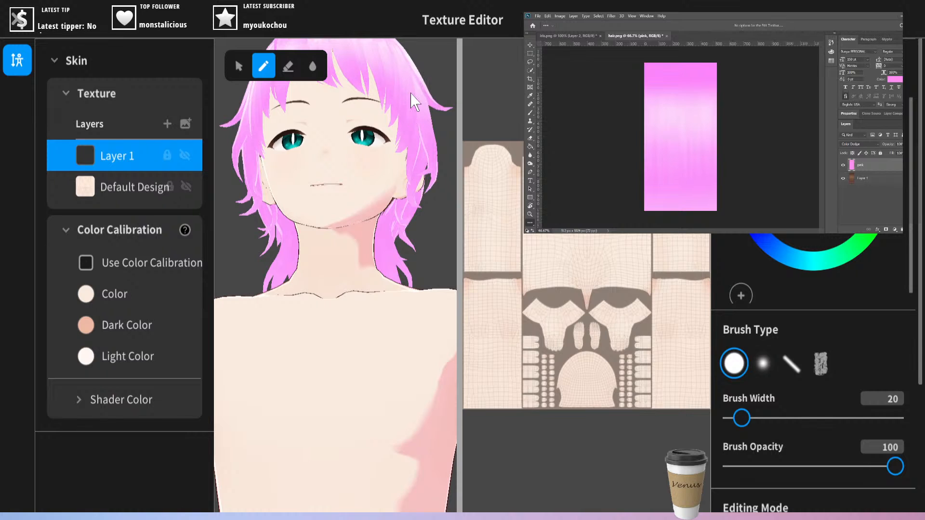
right_drag(411, 94, 411, 126)
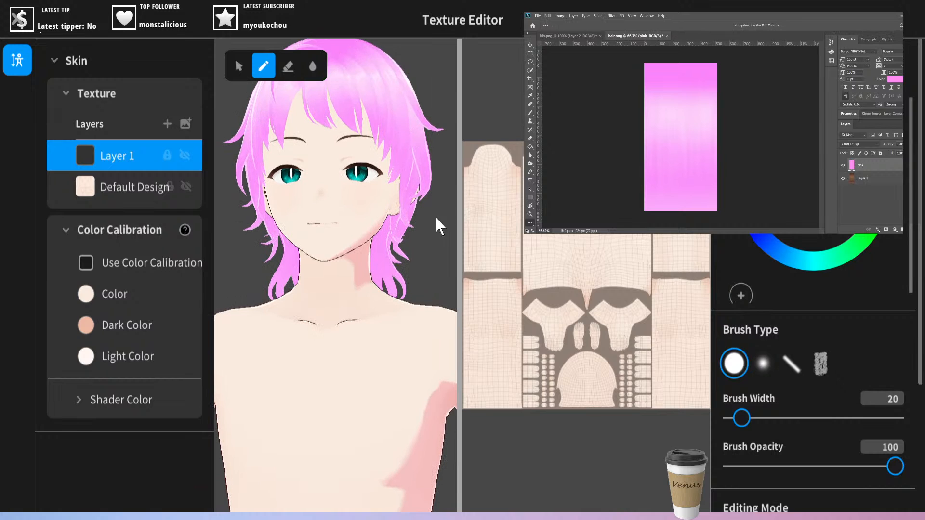
right_drag(422, 237, 417, 231)
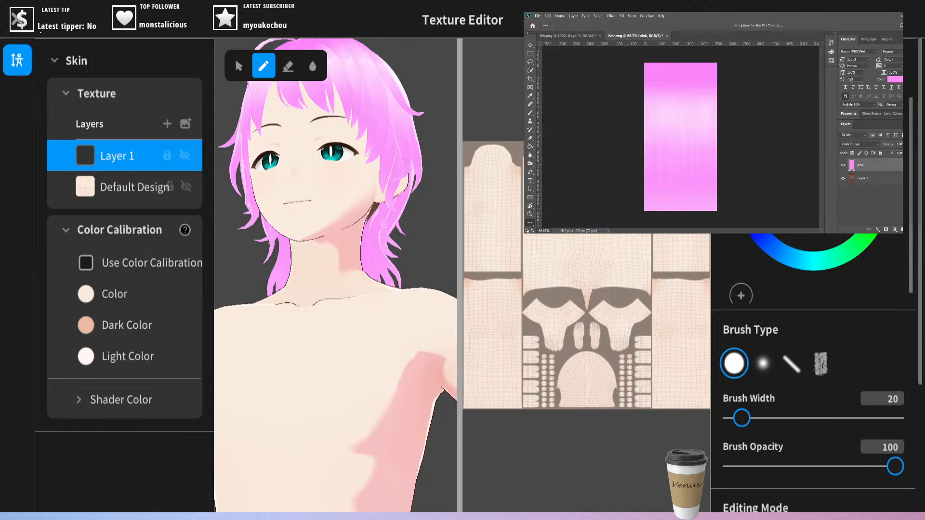
- Set the brush width to 80 and paint the rounded scalp area of the skin texture solid pink on Layer 1
key(bracketright)
key(bracketright)
key(bracketright)
key(bracketright)
key(bracketright)
key(bracketright)
key(bracketright)
key(bracketright)
key(bracketright)
key(bracketright)
key(bracketright)
key(bracketright)
mouse_move(561, 386)
mouse_down()
mouse_move(568, 365)
mouse_move(589, 355)
mouse_move(608, 374)
mouse_move(614, 405)
mouse_move(580, 407)
mouse_move(566, 396)
mouse_move(568, 376)
mouse_move(576, 397)
mouse_move(583, 378)
mouse_move(587, 388)
mouse_move(594, 375)
mouse_move(581, 366)
mouse_move(593, 363)
mouse_move(588, 402)
mouse_move(566, 403)
mouse_move(611, 389)
mouse_move(609, 404)
mouse_move(568, 371)
mouse_move(559, 391)
mouse_up()
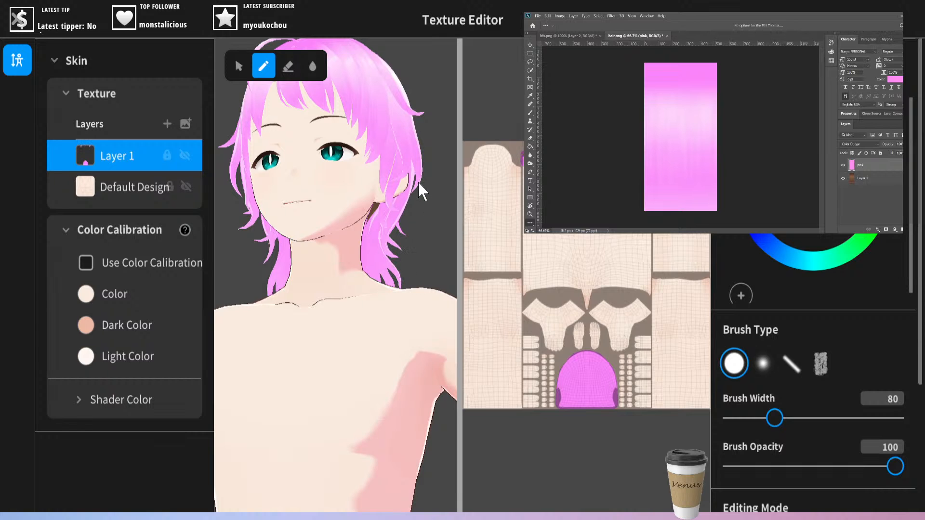
- Check the head from behind and erase stray pink paint near the upper edge of the skin texture on Layer 1
mouse_move(418, 183)
right_down()
mouse_move(366, 189)
mouse_move(374, 178)
right_up()
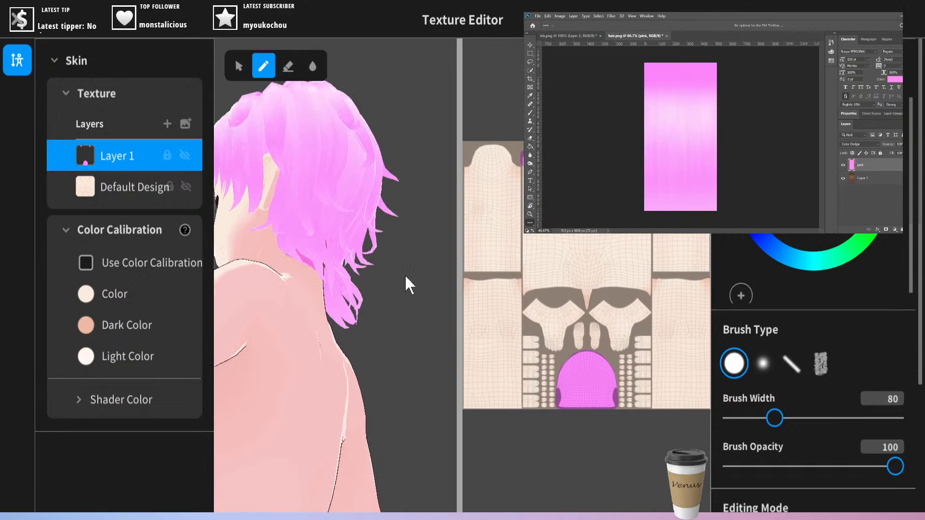
mouse_move(405, 282)
right_down()
mouse_move(396, 265)
mouse_move(440, 293)
mouse_move(411, 299)
right_up()
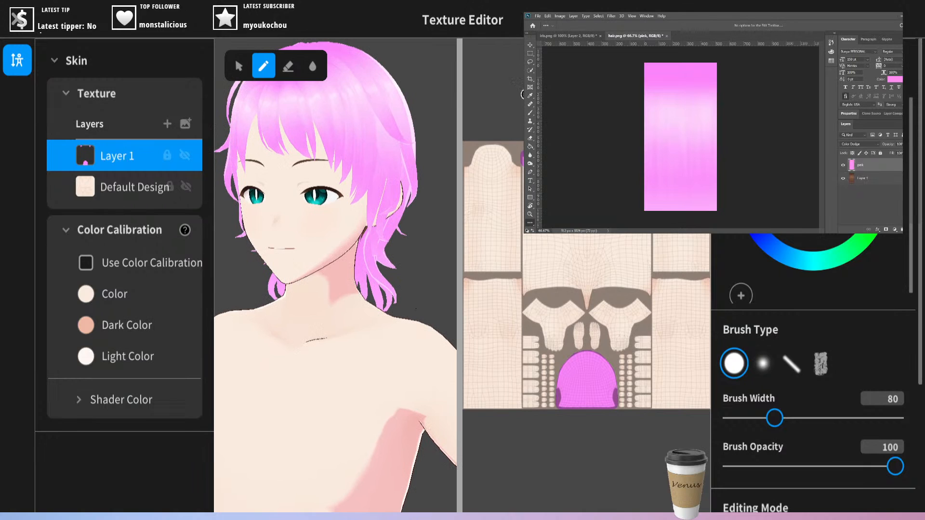
click(288, 66)
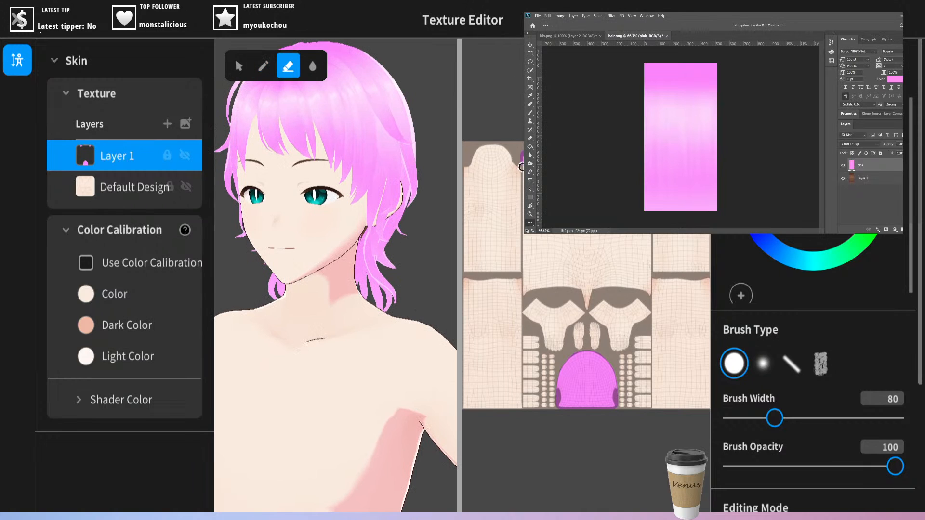
right_drag(431, 243, 368, 225)
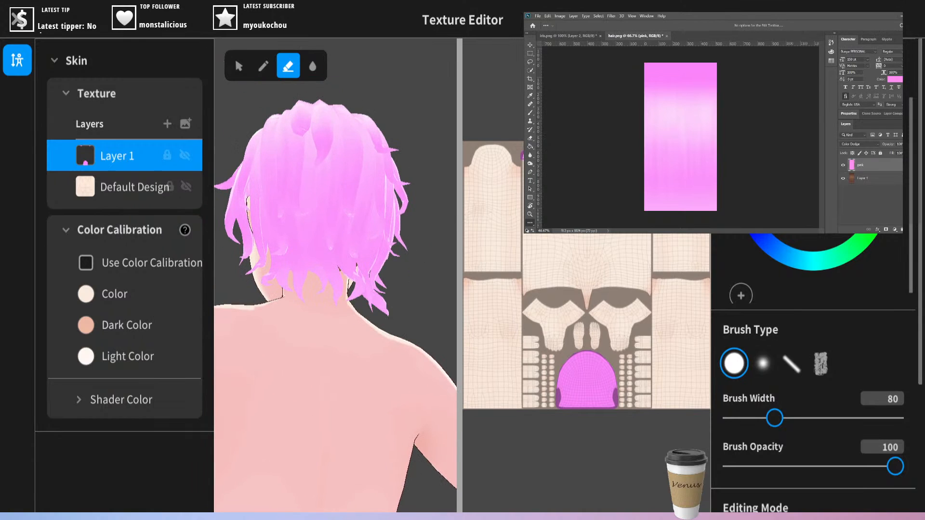
- Return to the brush, check the painted scalp from the front, and close the texture editor keeping the skin as a custom item
click(263, 66)
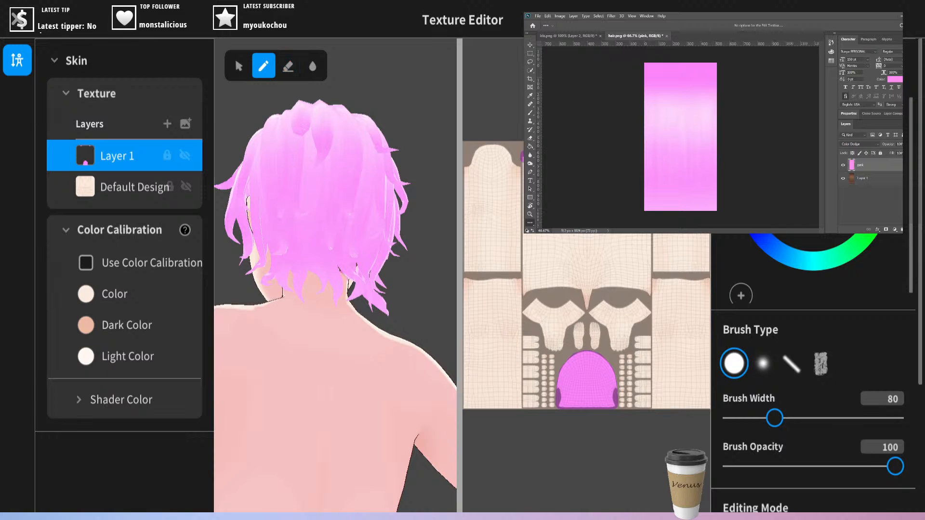
right_drag(440, 223, 352, 234)
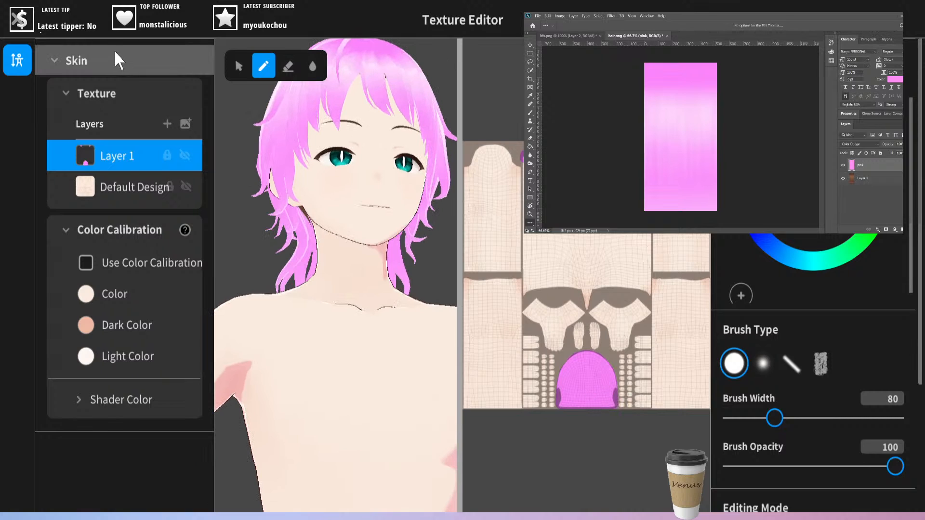
click(17, 19)
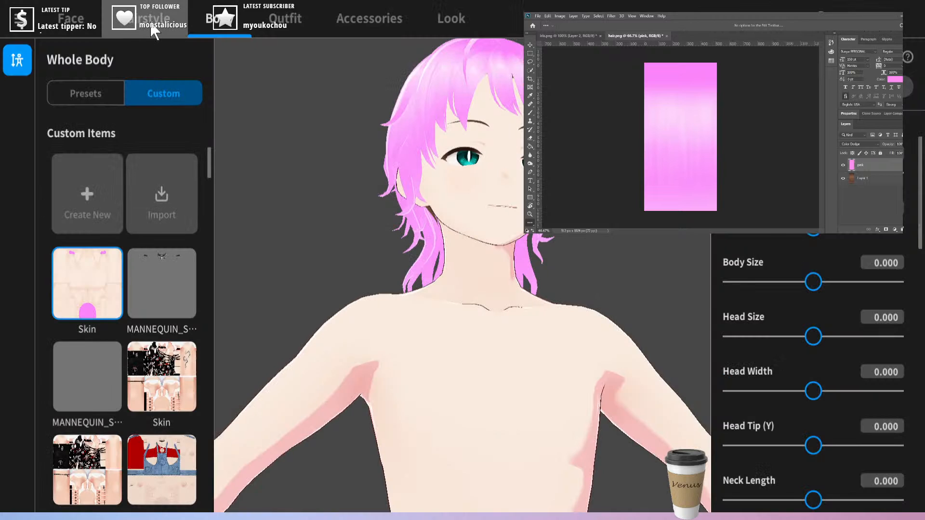
- Open the base hair in the material texture editor and add a new layer above Default Design
click(154, 33)
click(17, 359)
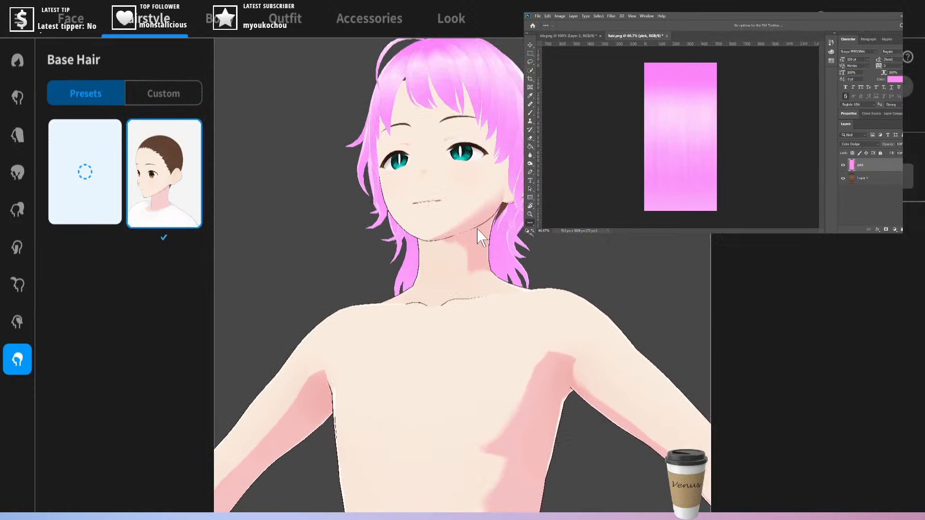
right_drag(479, 235, 434, 235)
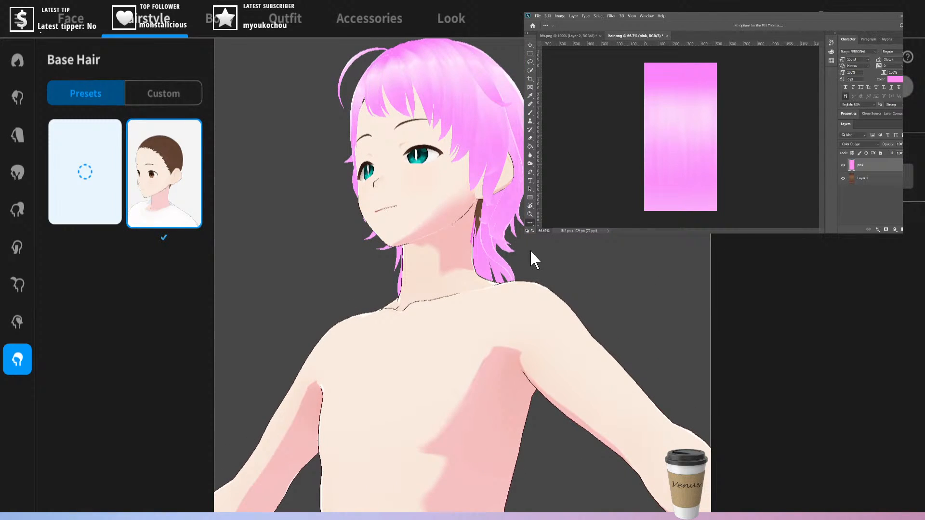
click(817, 176)
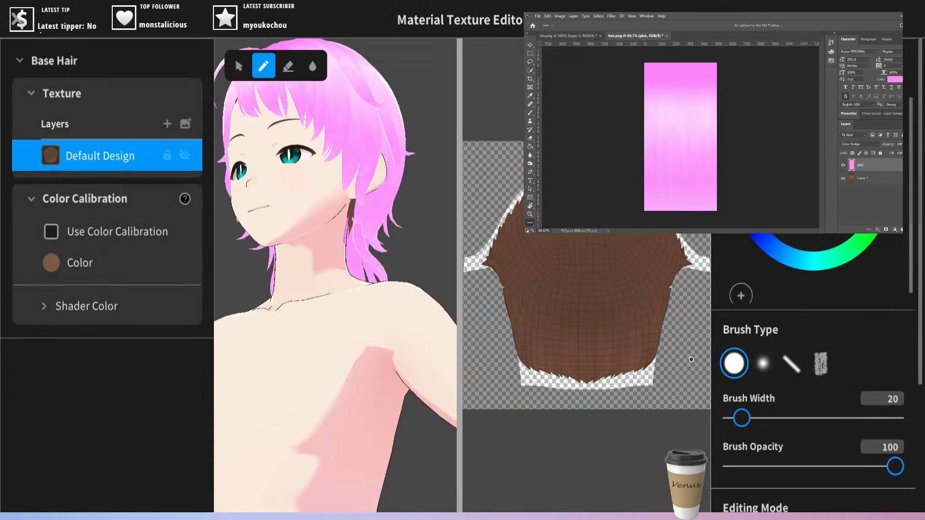
click(168, 122)
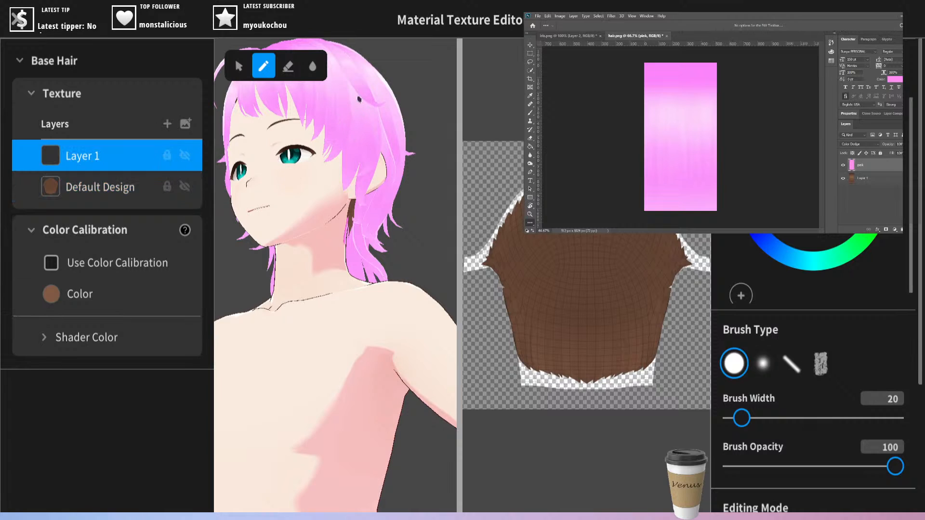
- Raise the brush width to 125 and paint a pink band along the upper edge of the base hair texture on Layer 1
right_drag(362, 82, 362, 102)
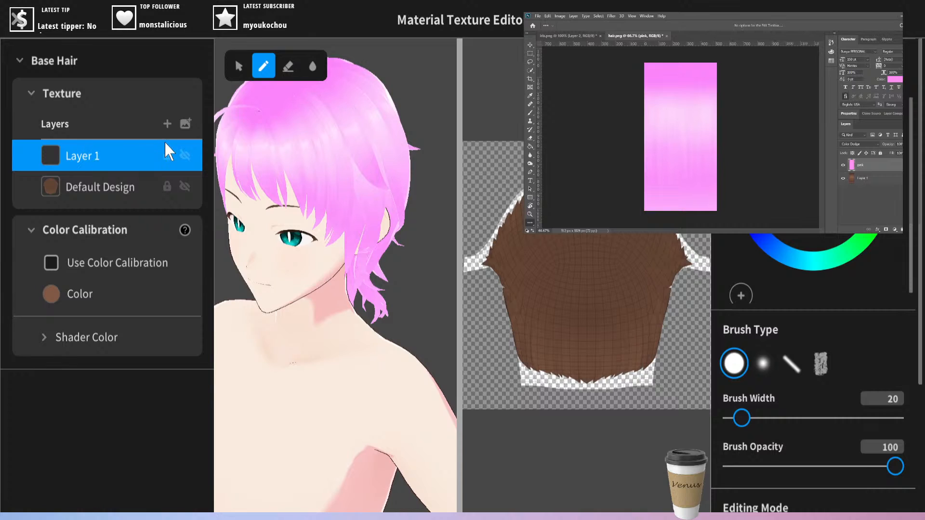
key(bracketright)
key(bracketright)
key(bracketright)
key(bracketright)
key(bracketright)
key(bracketright)
key(bracketright)
key(bracketright)
key(bracketright)
key(bracketright)
drag(488, 260, 520, 205)
key(bracketright)
key(bracketright)
key(bracketright)
key(bracketright)
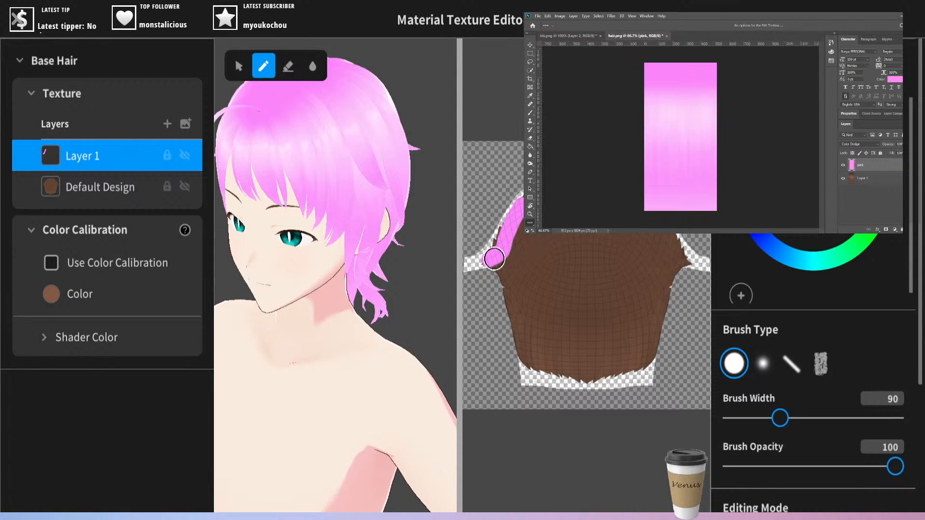
key(bracketright)
key(bracketright)
key(bracketright)
key(bracketright)
key(bracketright)
key(bracketright)
key(bracketright)
drag(499, 253, 522, 205)
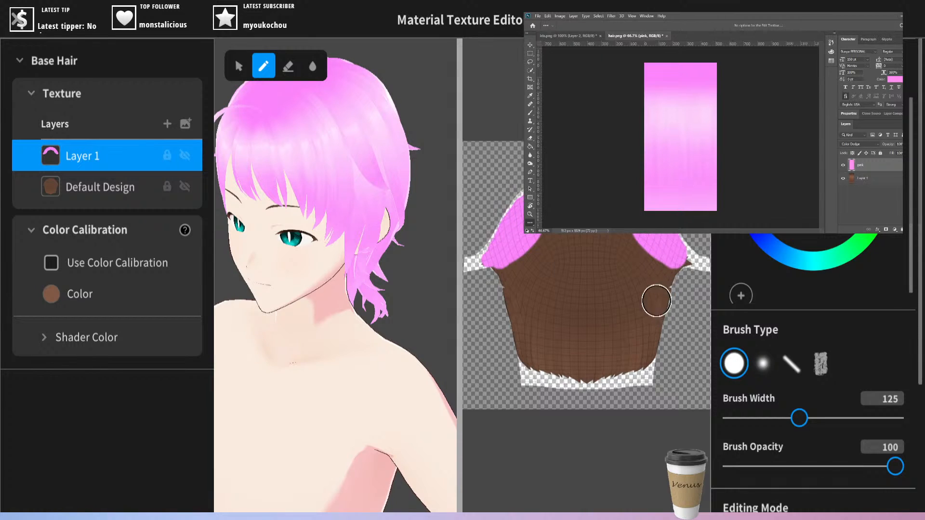
- Fill the rest of the base hair texture with pink on Layer 1 and close the editor, keeping it as a custom item
mouse_move(648, 354)
mouse_down()
mouse_move(592, 374)
mouse_move(534, 343)
mouse_move(501, 258)
mouse_move(523, 339)
mouse_up()
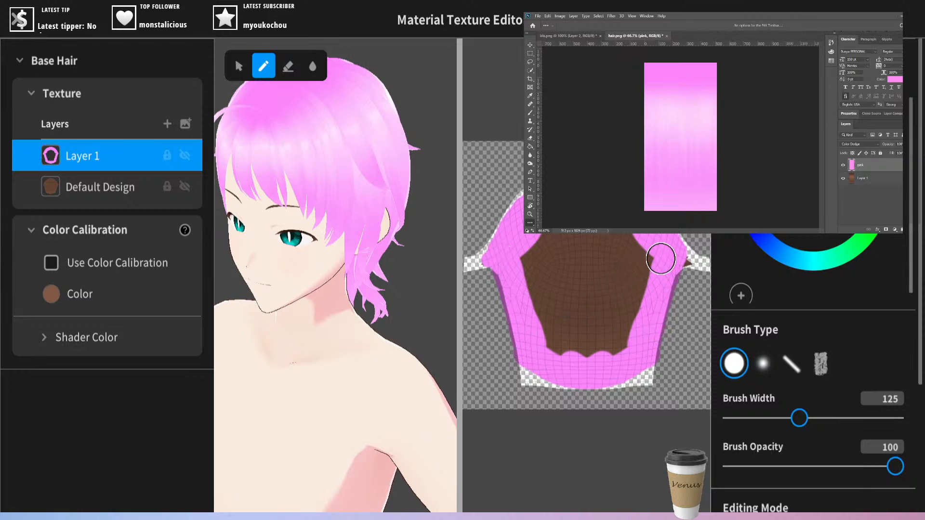
mouse_move(677, 258)
mouse_down()
mouse_move(613, 351)
mouse_move(574, 341)
mouse_move(614, 330)
mouse_move(549, 318)
mouse_move(619, 306)
mouse_move(556, 297)
mouse_move(626, 285)
mouse_move(559, 270)
mouse_move(629, 261)
mouse_move(525, 254)
mouse_move(611, 234)
mouse_move(540, 274)
mouse_move(533, 266)
mouse_move(608, 258)
mouse_move(489, 309)
mouse_up()
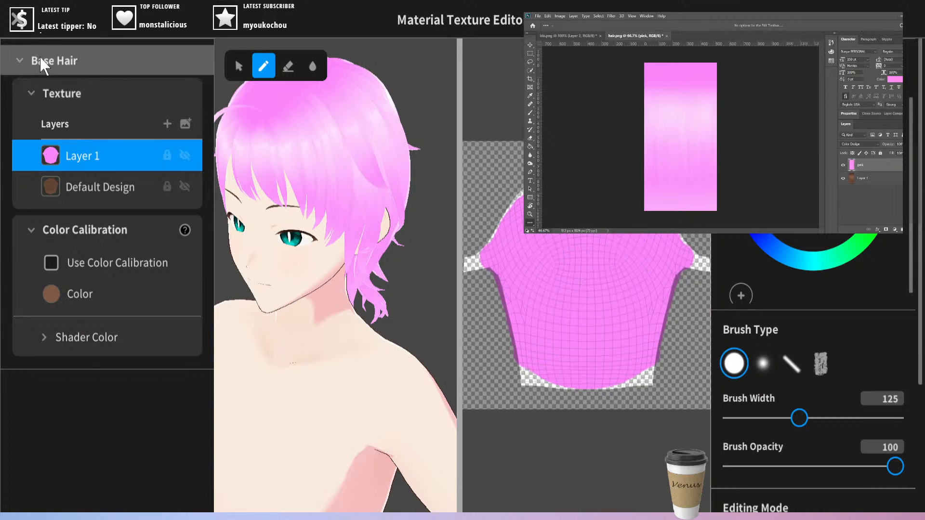
right_drag(356, 82, 443, 313)
click(19, 8)
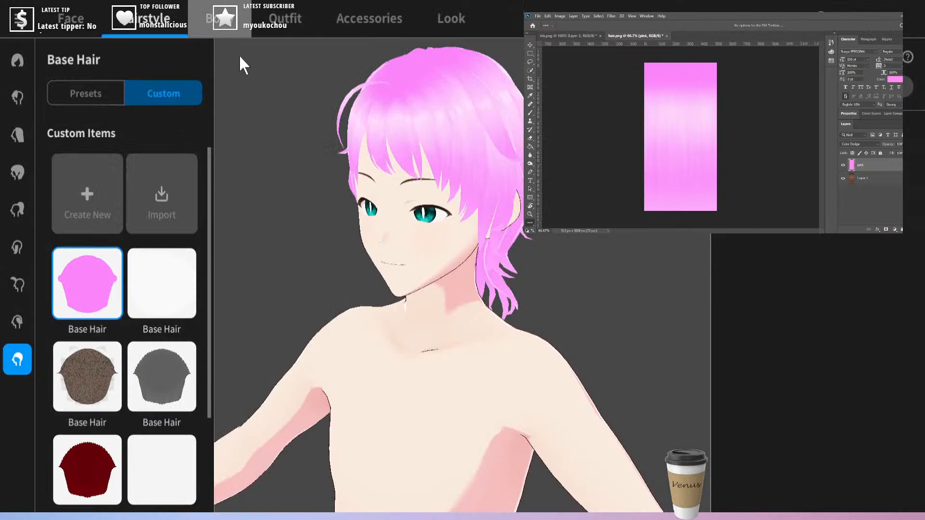
- Inspect the edited skin around the nape and back of the head, and save the skin as a new custom item
click(219, 19)
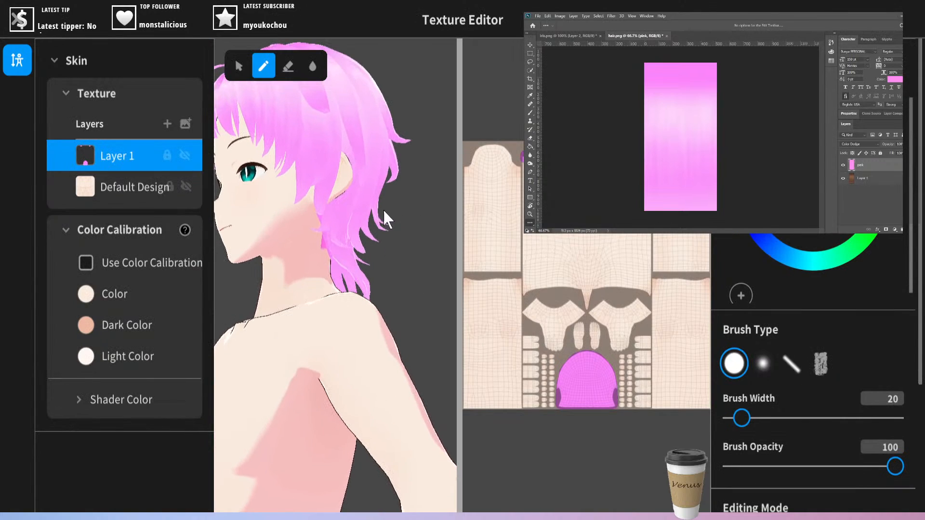
click(288, 66)
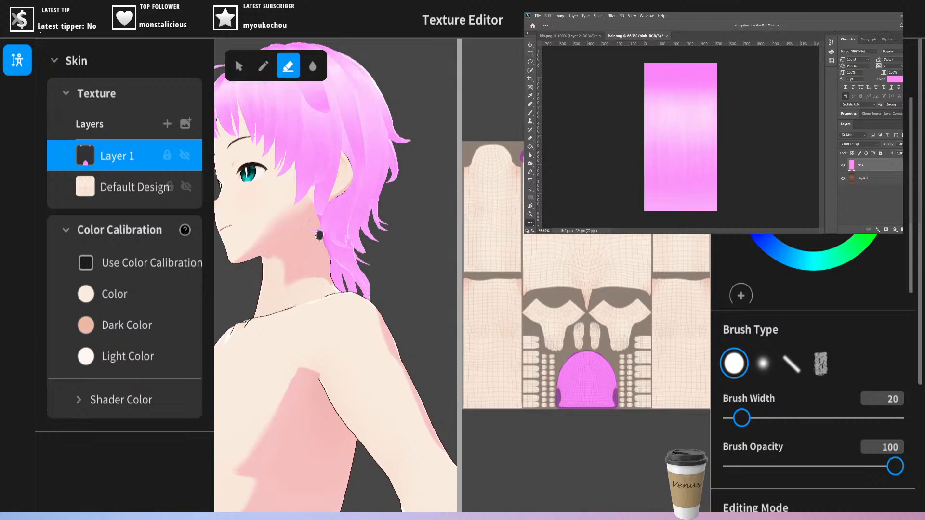
right_drag(385, 242, 299, 239)
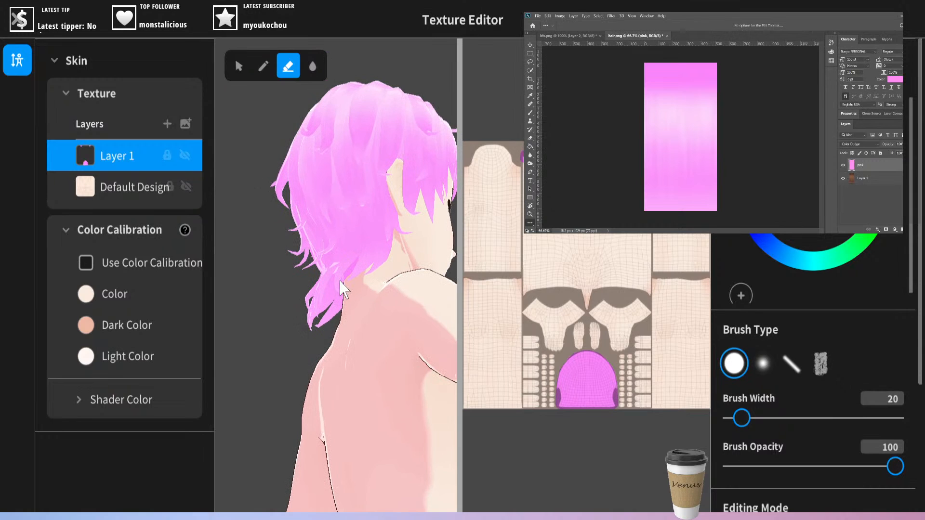
right_drag(286, 268, 307, 277)
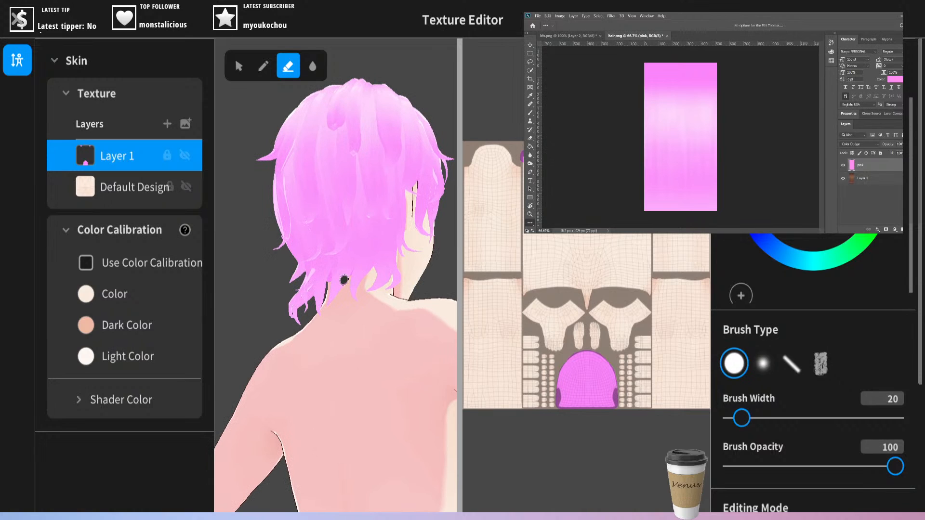
right_drag(251, 281, 317, 274)
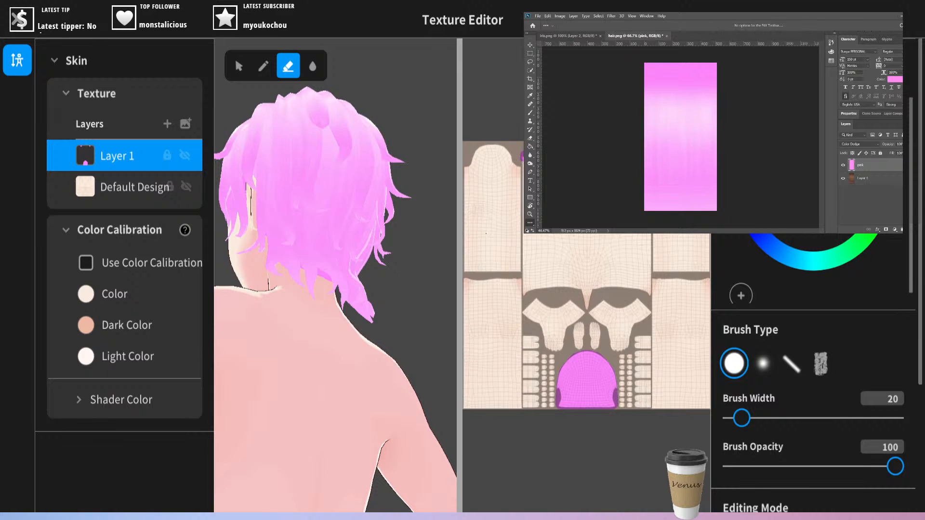
right_drag(403, 214, 343, 313)
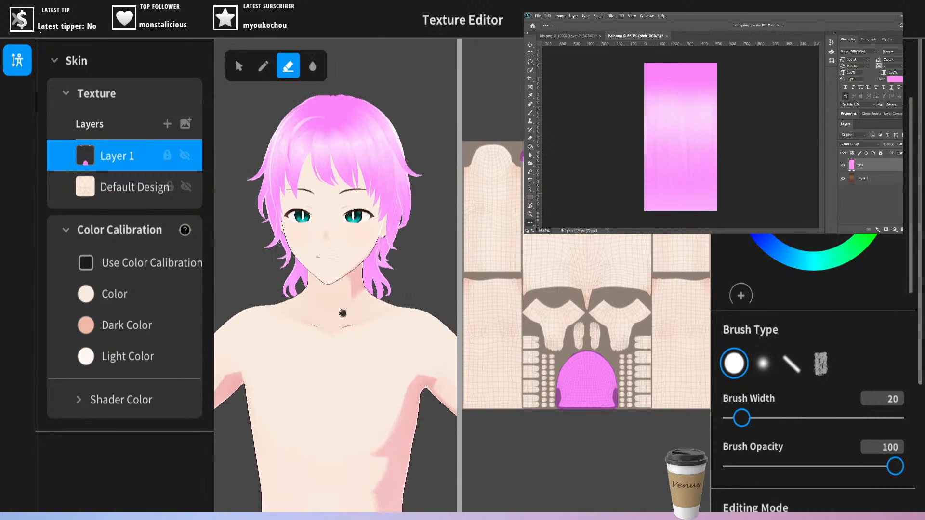
click(13, 20)
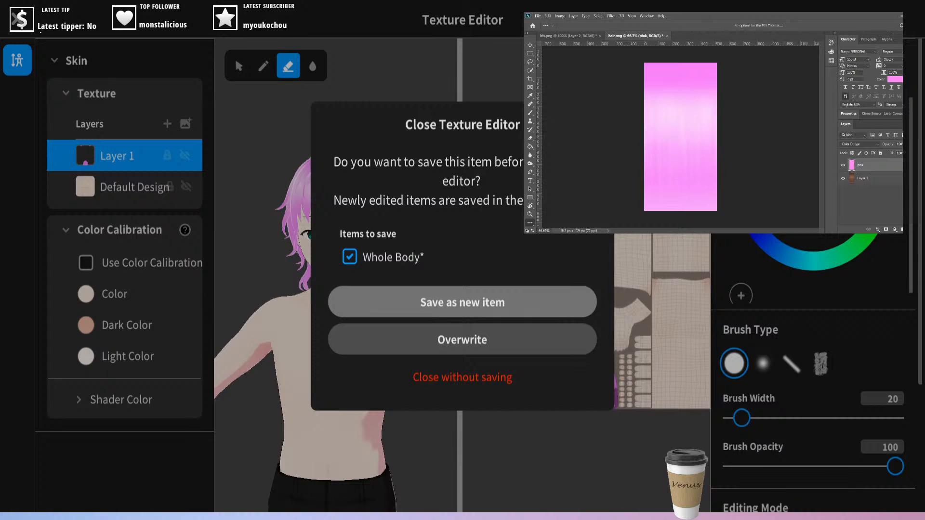
click(417, 314)
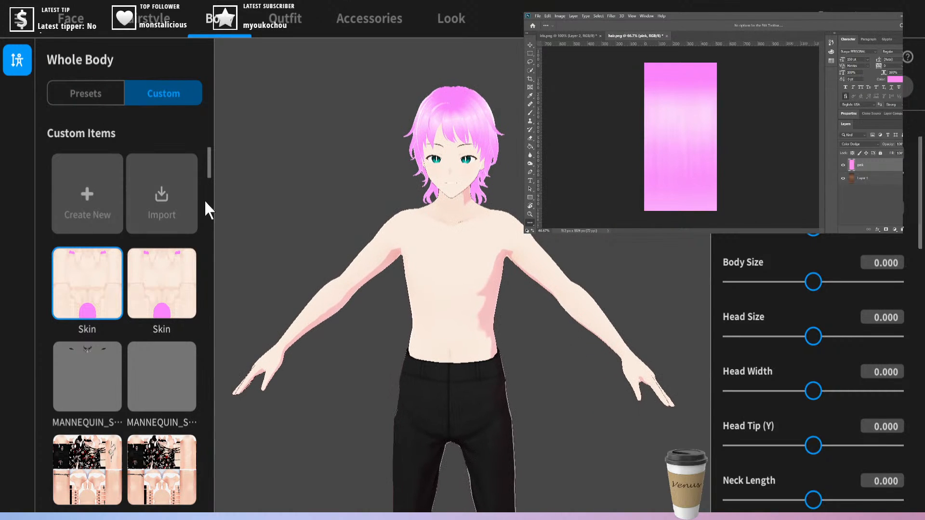
drag(208, 172, 206, 213)
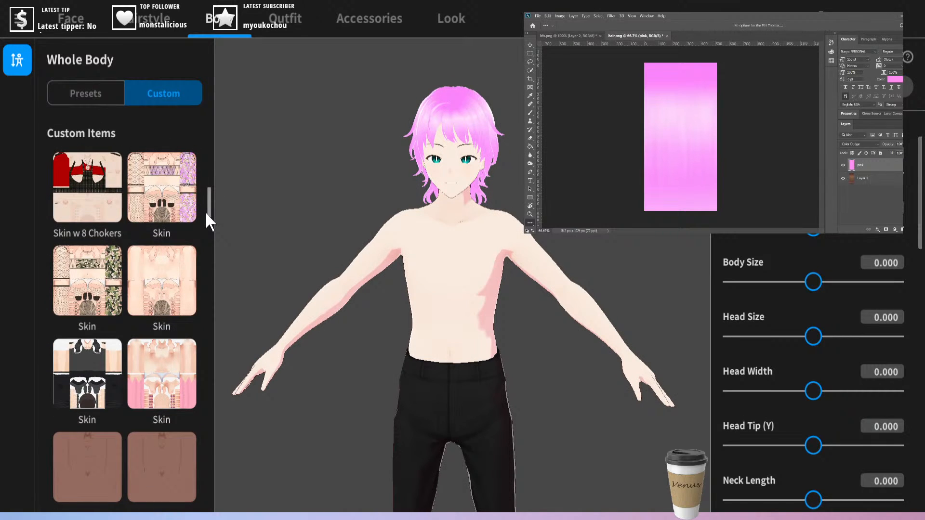
drag(206, 214, 220, 72)
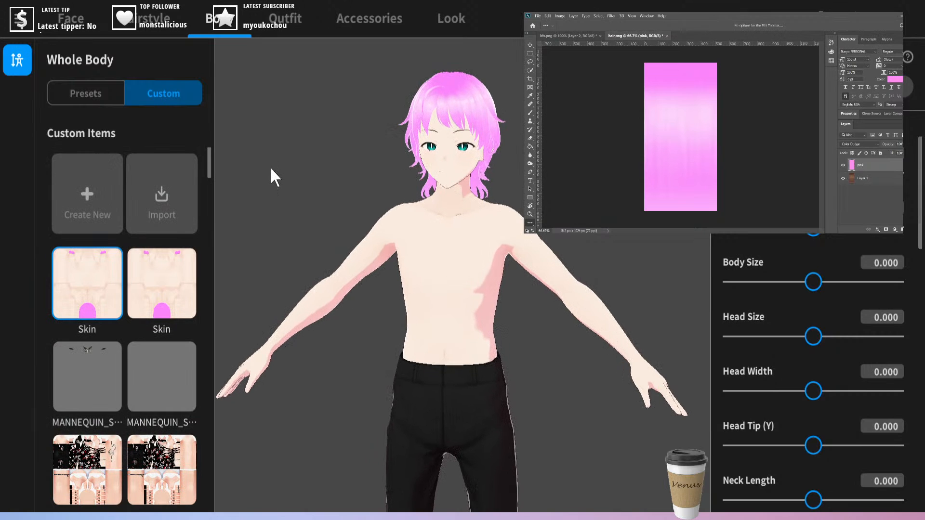
mouse_move(477, 291)
right_down()
mouse_move(419, 274)
mouse_move(477, 291)
right_up()
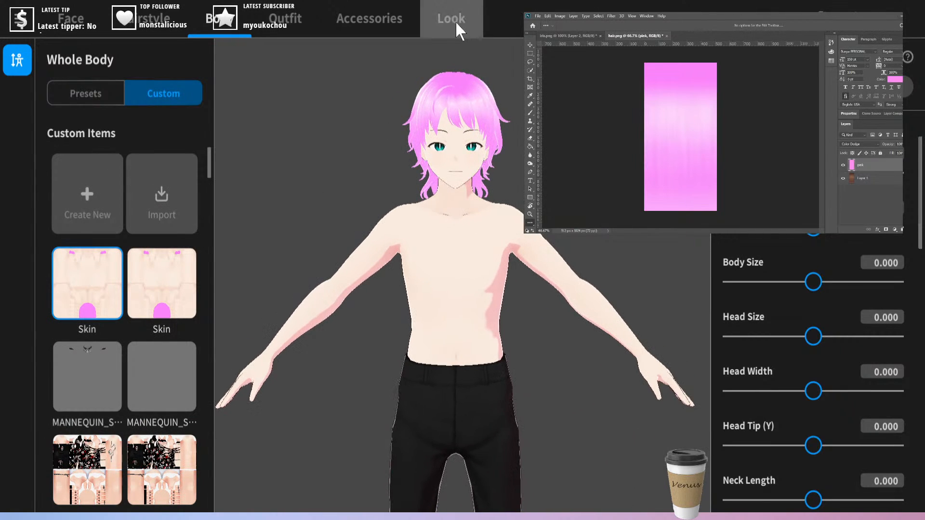
- Reduce the rim light intensity for the body and the group above it, and increase the outline width of the hair
click(456, 24)
click(36, 88)
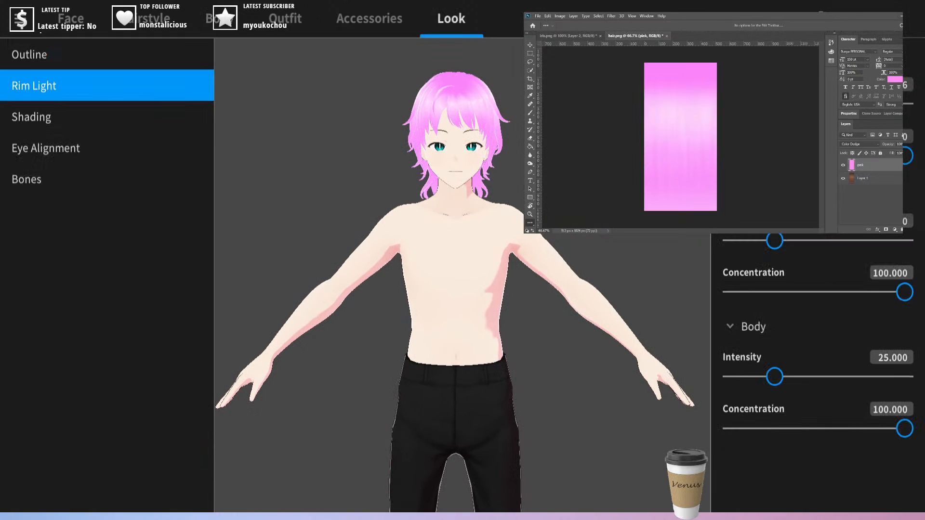
drag(776, 241, 730, 240)
drag(774, 376, 609, 419)
click(45, 56)
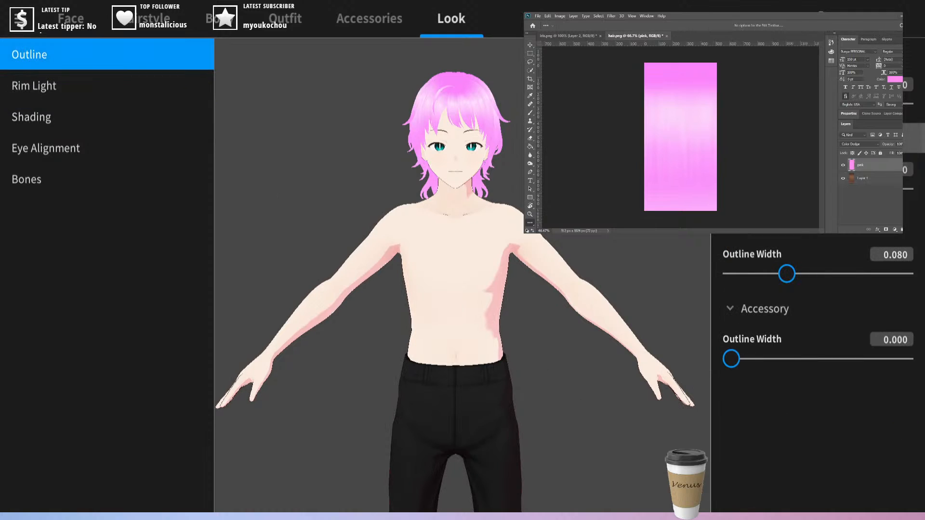
drag(731, 103, 773, 104)
- Return to the whole-body custom items and open the selected pink-scalp skin in the texture editor
click(268, 29)
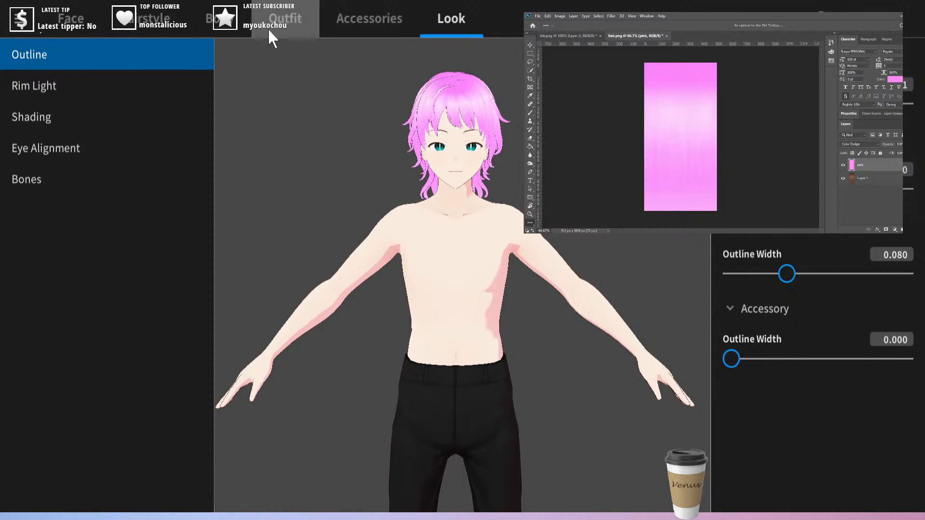
click(222, 26)
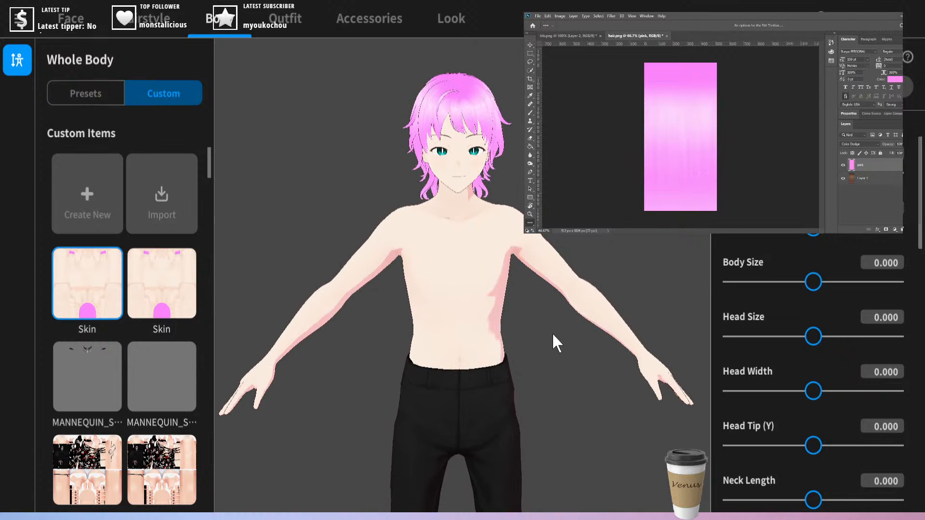
scroll(528, 345, up, 5)
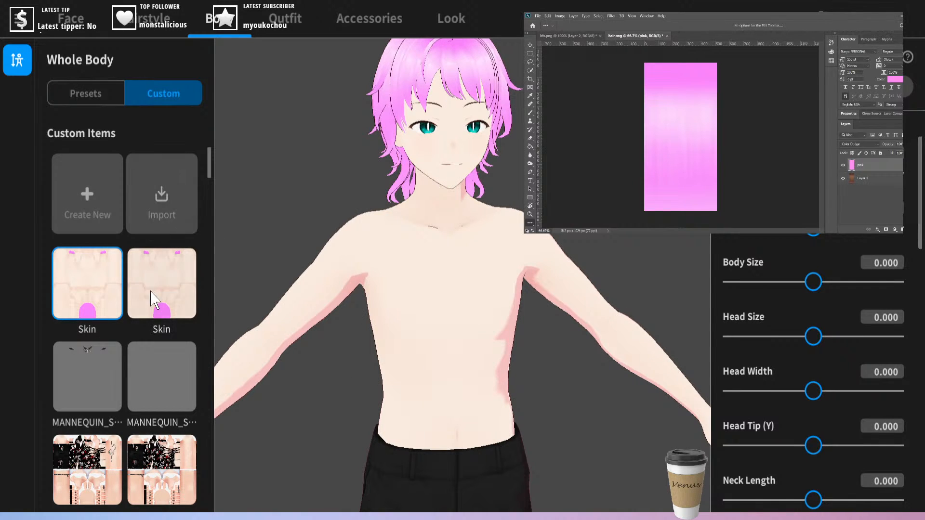
scroll(91, 285, down, 1)
scroll(93, 288, up, 1)
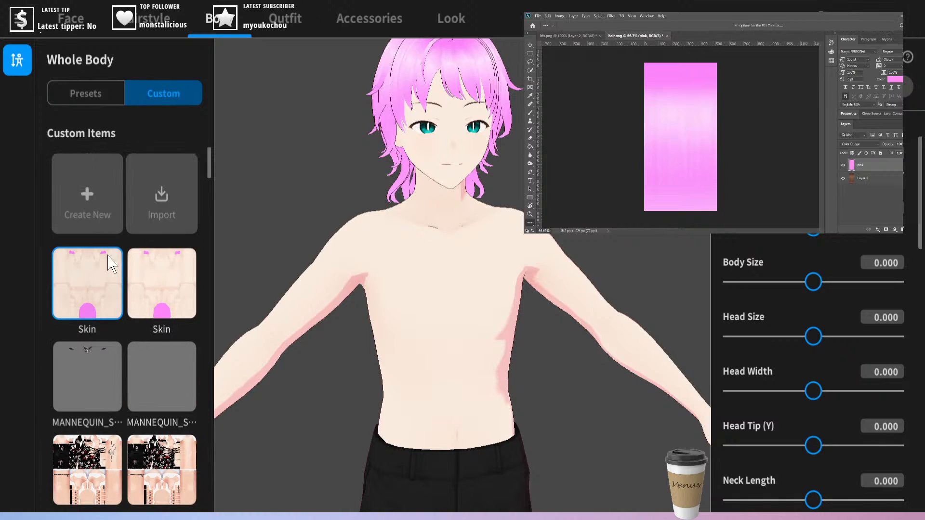
right_click(90, 279)
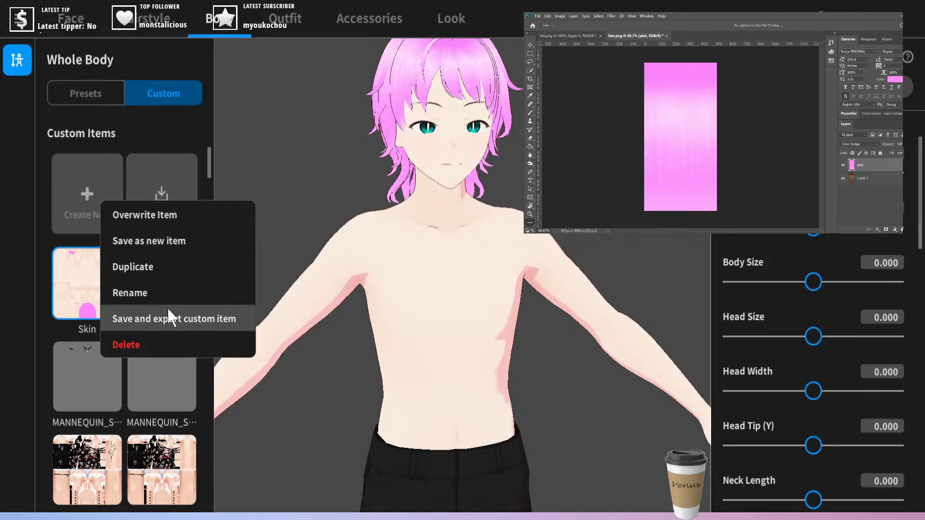
click(247, 266)
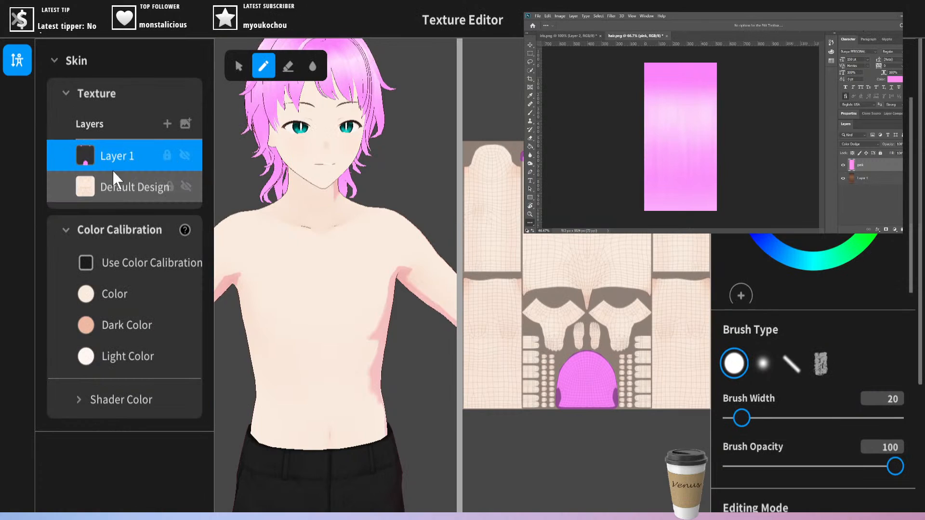
- Export the skin's Default Design layer as skin.png
click(112, 189)
right_click(113, 189)
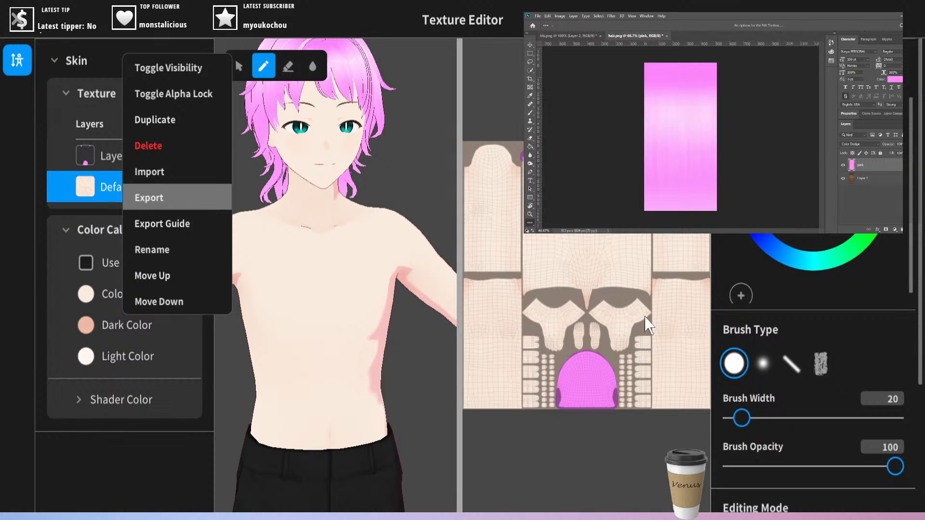
click(660, 492)
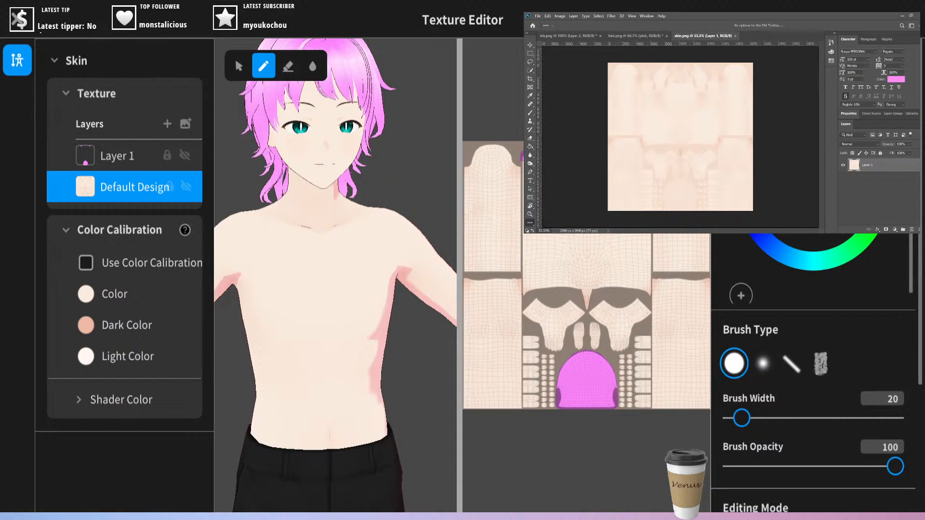
- Switch to Photoshop, place the lightning bolts image onto skin.png, and shrink it to a small mark on the upper torso
drag(679, 226, 738, 134)
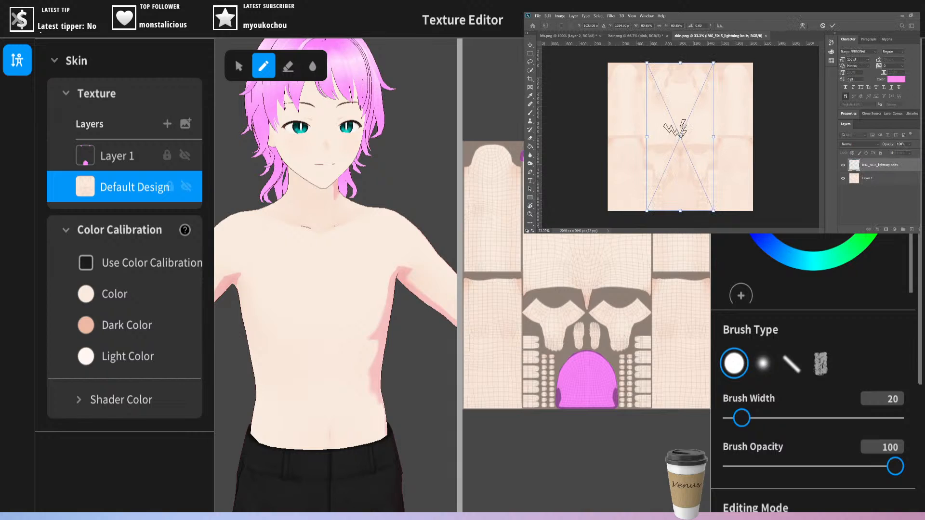
shift+drag(713, 211, 696, 106)
key(Return)
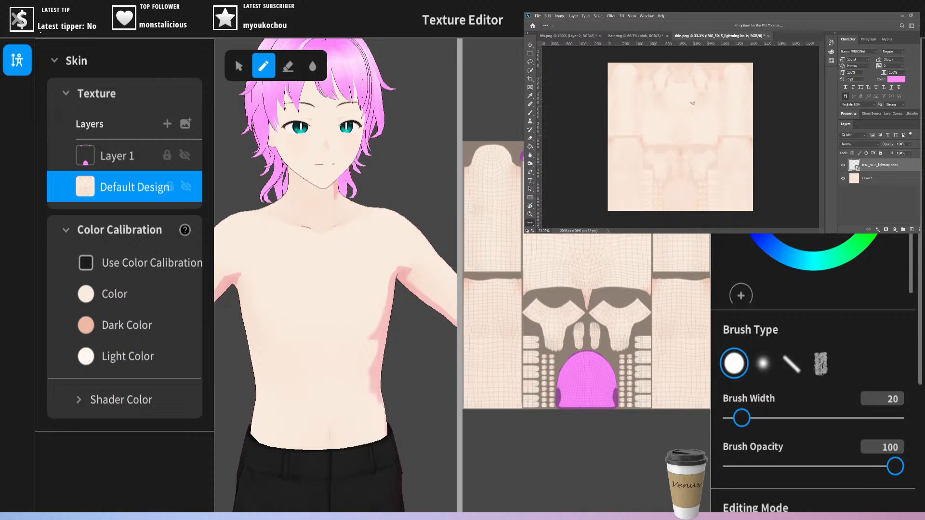
- Move the lightning bolts layer slightly higher and closer to the centre of the chest on the skin texture
key(ctrl+t)
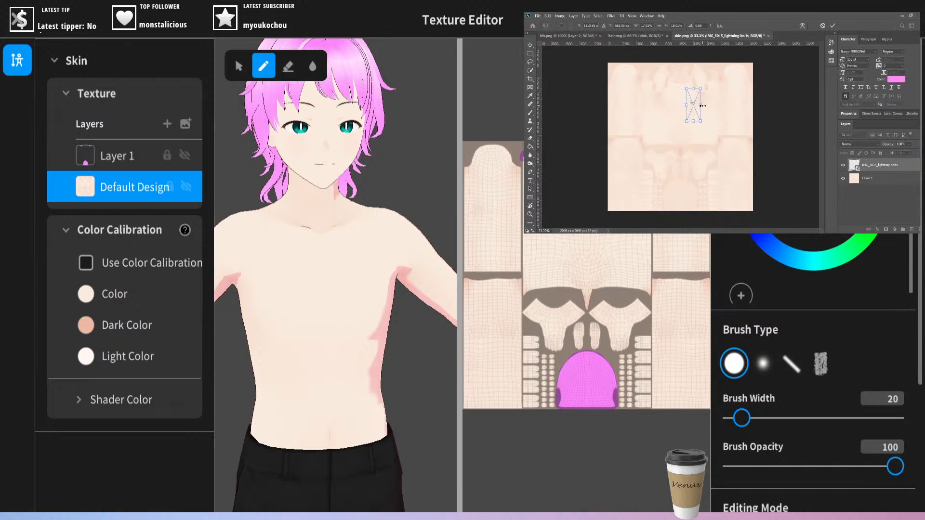
drag(695, 111, 688, 105)
key(Return)
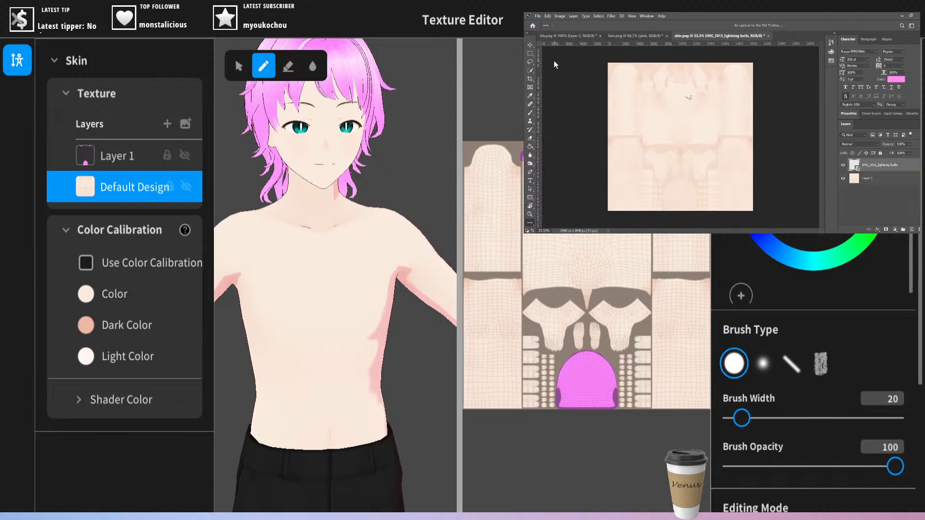
- Move the lightning bolts mark higher up the skin texture to the neck area
click(530, 45)
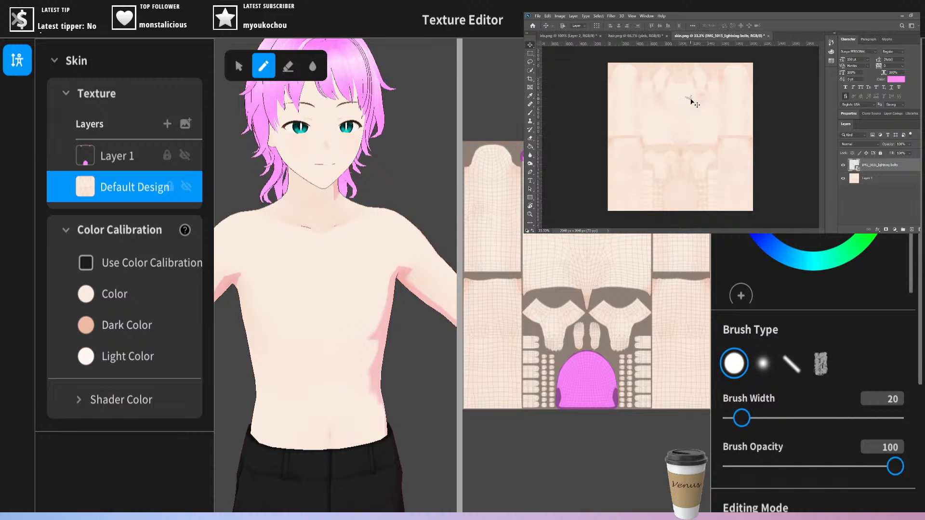
drag(691, 98, 681, 81)
alt+scroll(686, 119, up, 4)
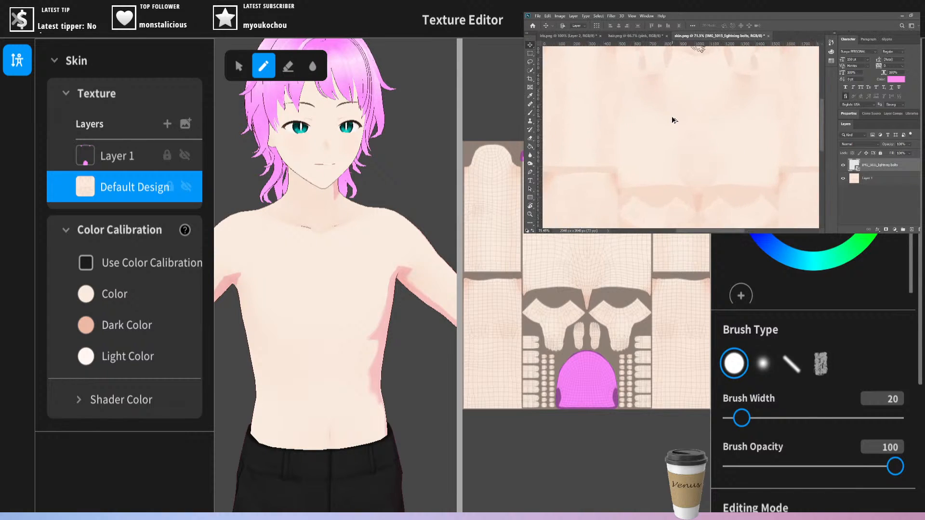
scroll(725, 131, up, 2)
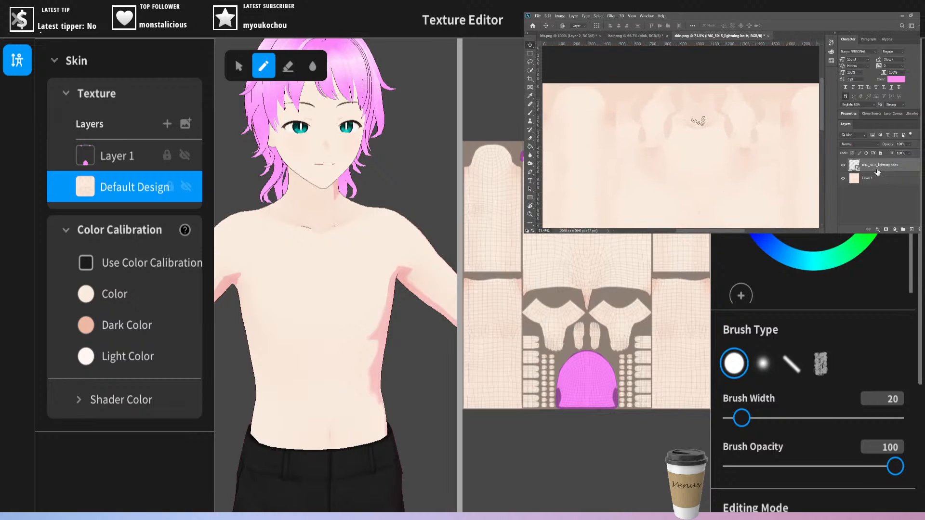
- Duplicate the lightning bolts layer beside the original and rotate the bolts at different angles in the neck area
key(ctrl+v)
drag(678, 157, 710, 137)
key(ctrl+t)
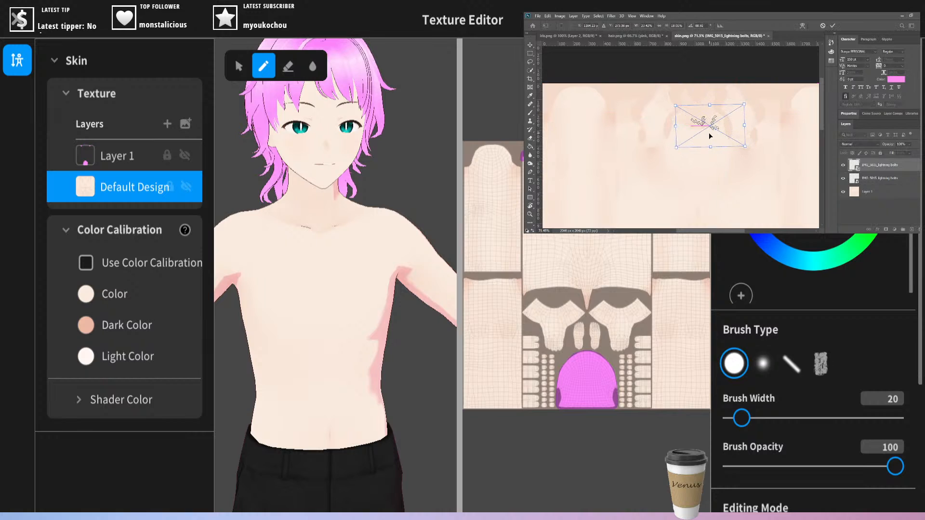
click(886, 182)
key(ctrl+t)
drag(657, 126, 697, 121)
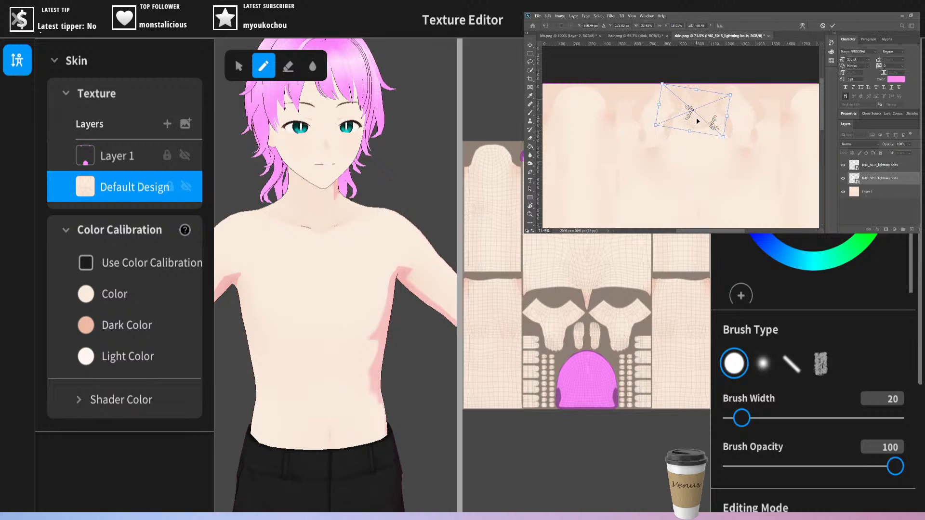
- Reposition and rotate both lightning bolts layers so the bolts cross over each other at the centre of the neck
click(875, 164)
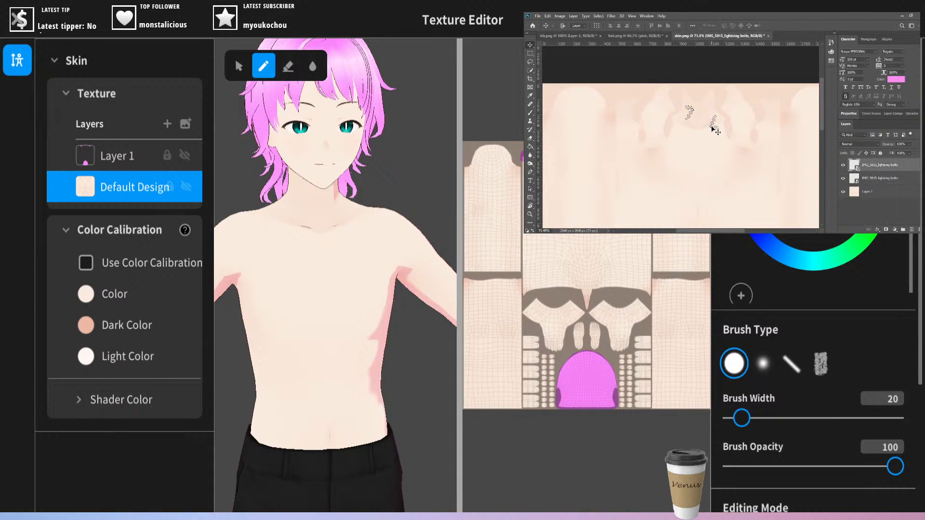
key(ctrl+t)
drag(715, 128, 710, 115)
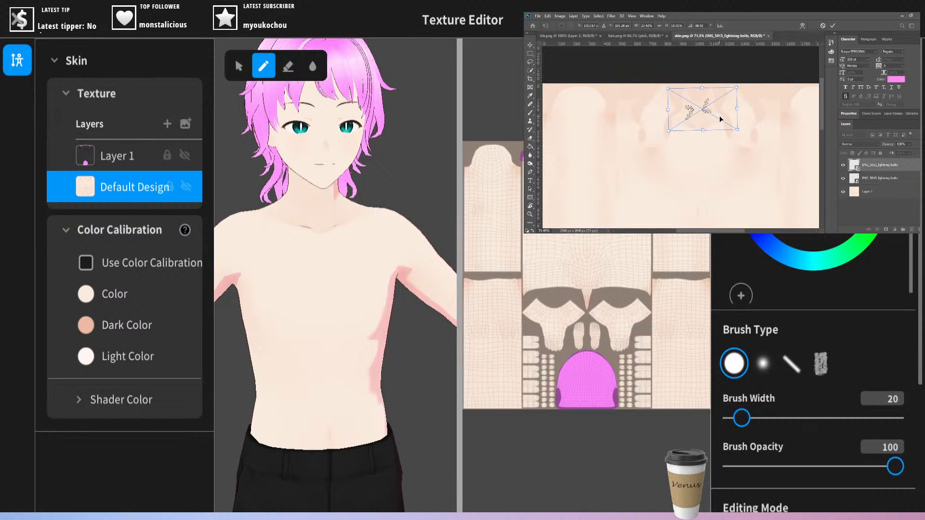
click(887, 179)
key(ctrl+t)
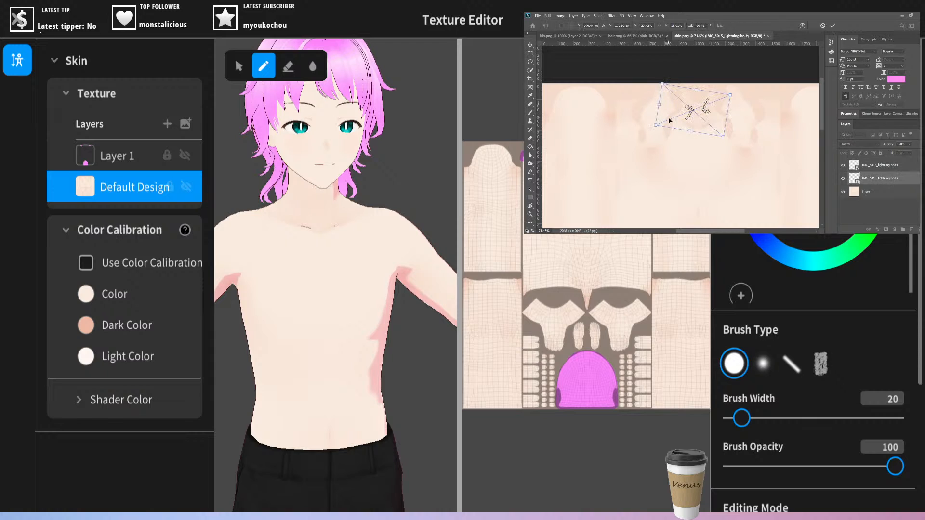
drag(689, 120, 697, 122)
click(887, 195)
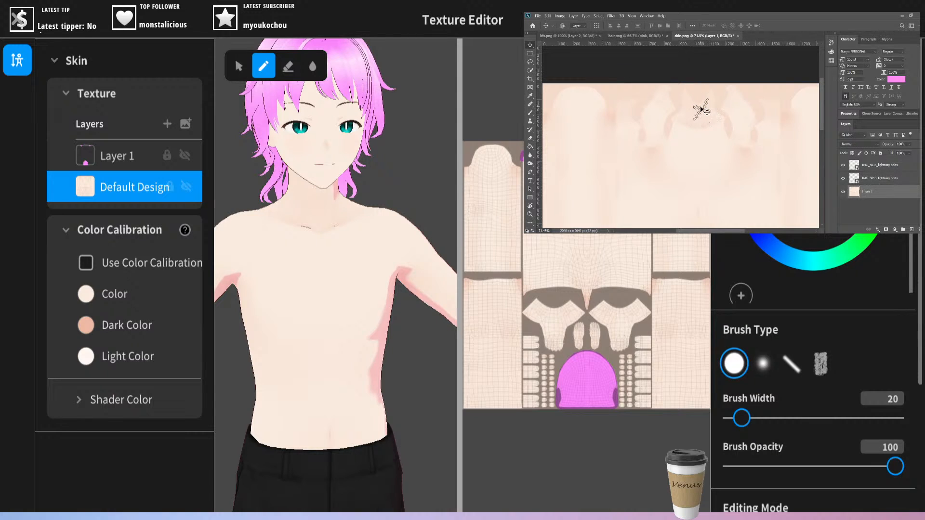
- Nudge both lightning bolts layers together slightly down on the neck
click(886, 179)
shift+click(910, 168)
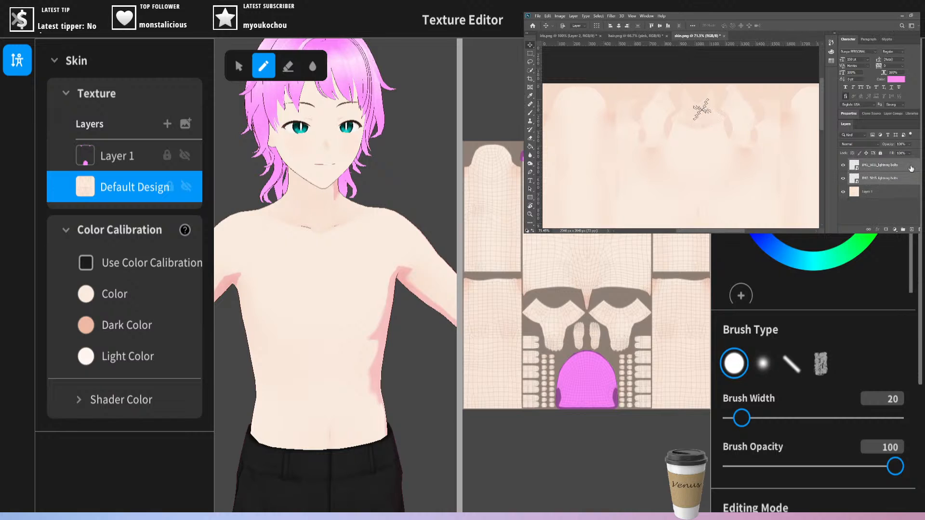
key(shift+Down)
- Duplicate the crossed bolts pair, place the copy on the adjacent hand area of the texture, and shrink it slightly
key(ctrl+v)
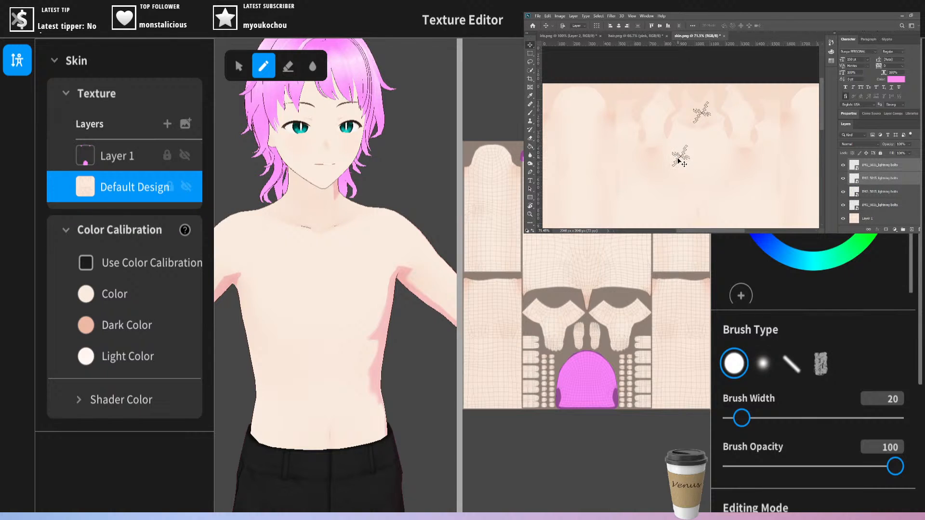
drag(678, 161, 653, 114)
key(ctrl+t)
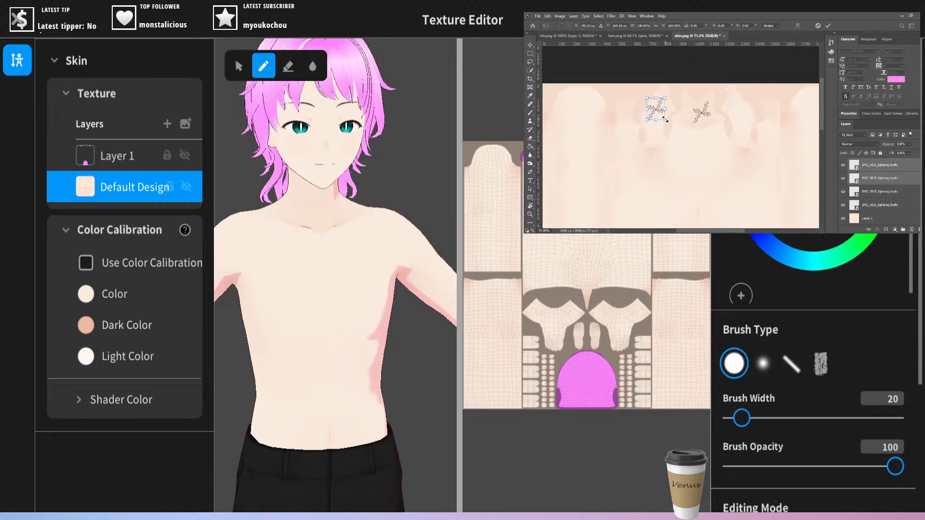
mouse_move(665, 120)
mouse_down()
mouse_move(658, 109)
mouse_move(653, 117)
mouse_up()
key(Up)
key(Up)
key(Up)
key(Up)
key(Up)
key(Up)
key(Up)
key(Up)
key(Up)
key(Up)
key(Up)
key(Up)
key(Up)
key(Up)
key(Up)
key(Return)
click(897, 192)
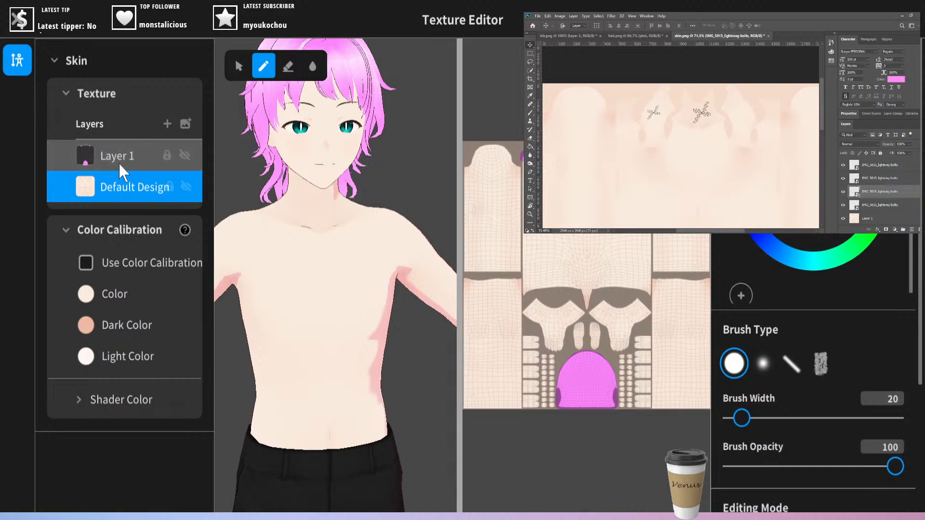
- Switch to VRoid Studio, add a texture layer directly beneath Layer 1, and import the tattooed skin texture into it
click(141, 164)
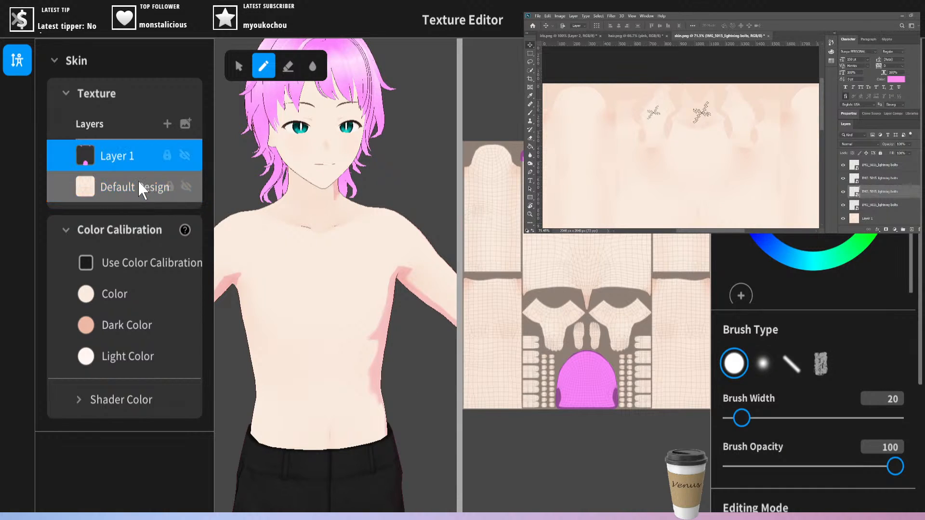
click(140, 184)
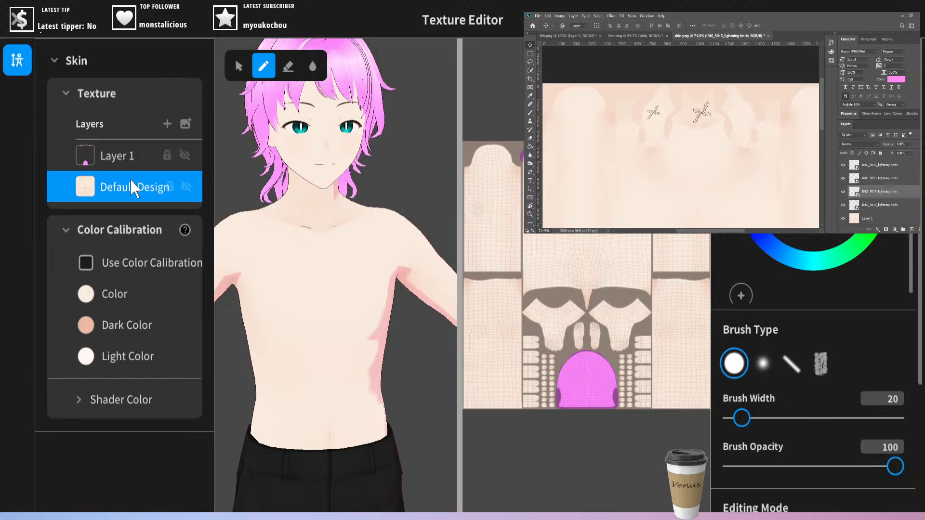
click(166, 124)
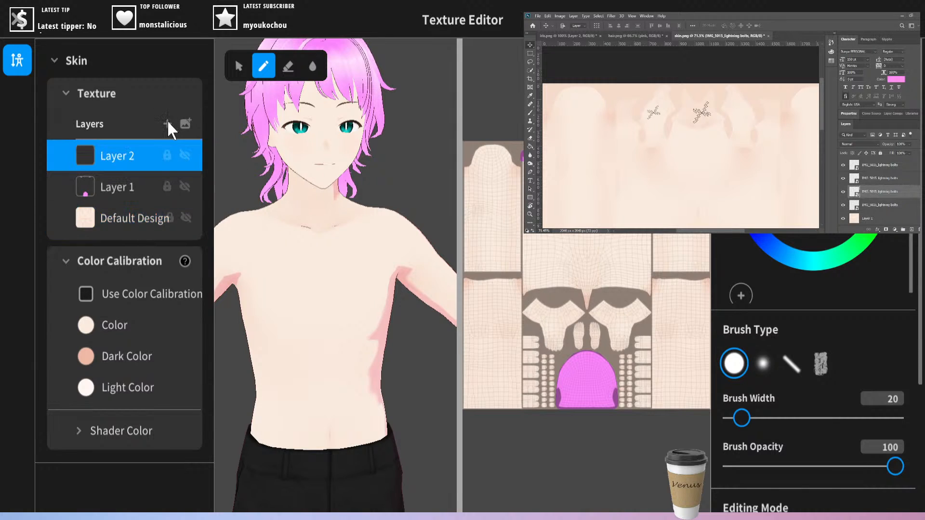
right_click(141, 159)
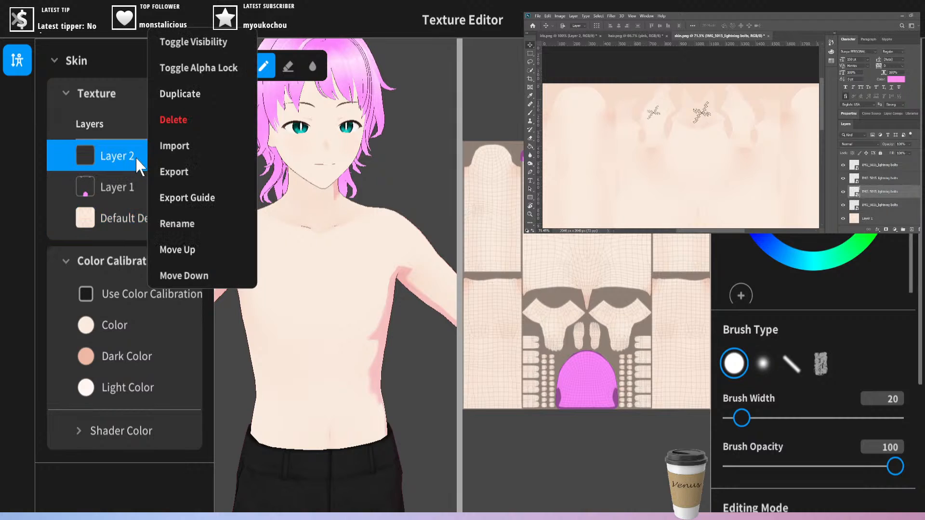
click(189, 273)
right_click(125, 190)
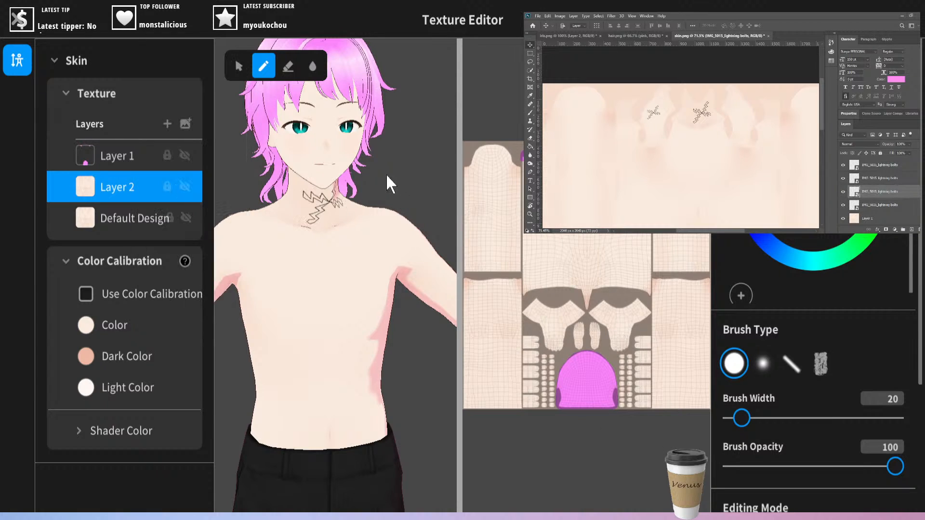
- Examine the neck and hand tattoos on the 3D model from the front and side, close up and at full body
scroll(391, 108, down, 6)
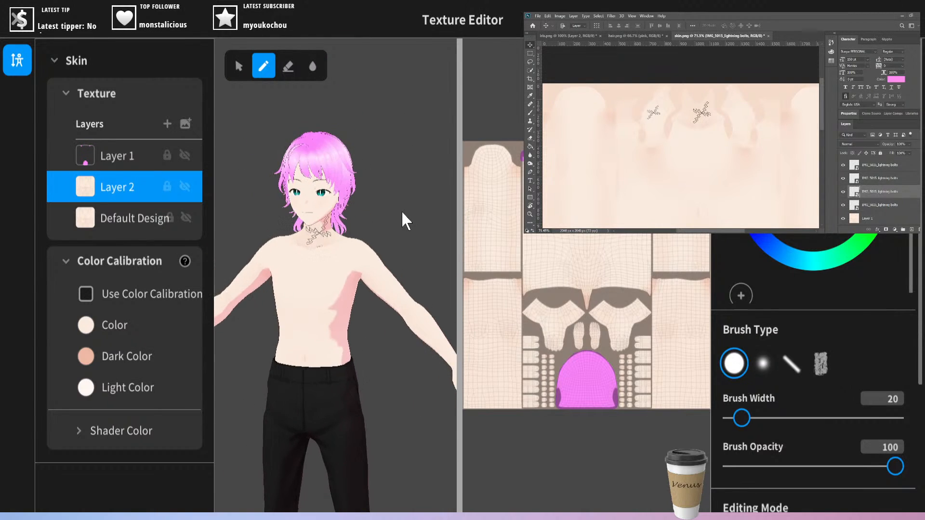
right_drag(402, 212, 439, 211)
scroll(284, 324, up, 3)
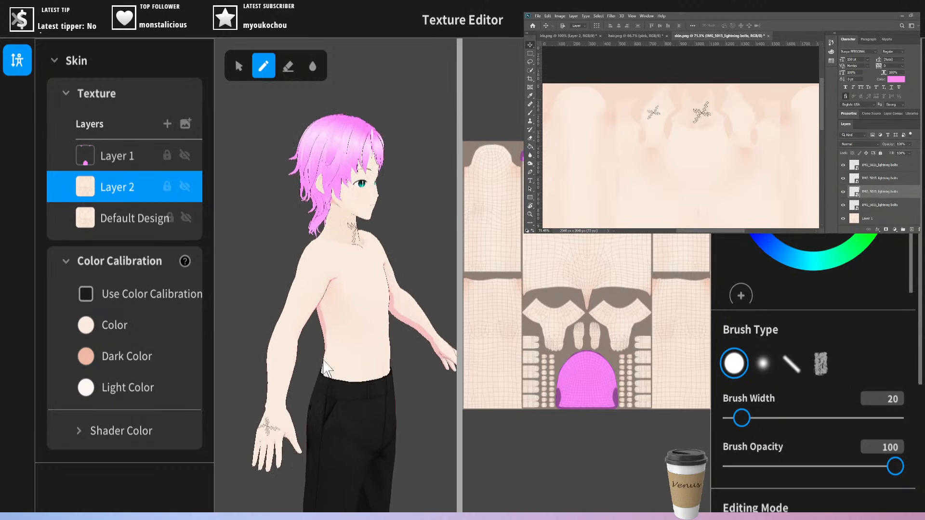
right_drag(248, 284, 277, 278)
scroll(277, 278, up, 1)
scroll(276, 278, up, 2)
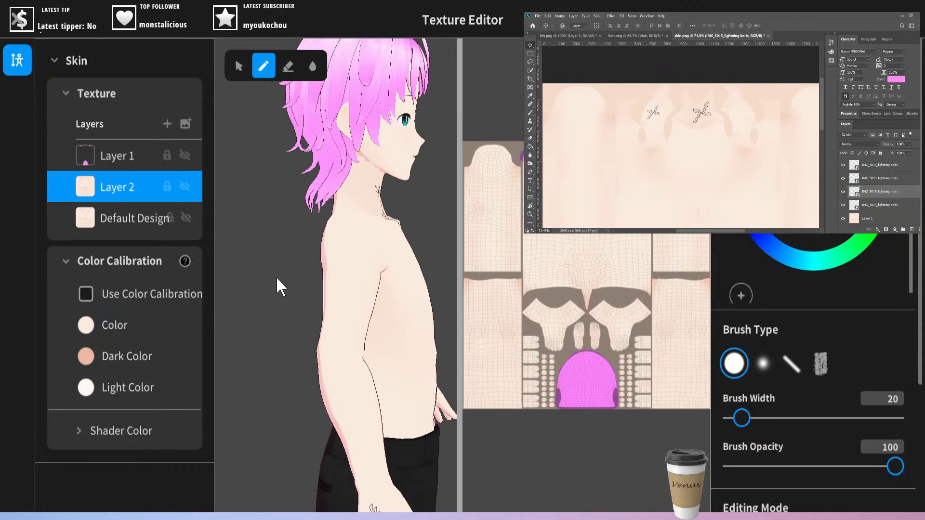
middle_drag(276, 277, 279, 231)
right_drag(386, 337, 362, 310)
scroll(385, 169, down, 1)
right_drag(394, 176, 354, 165)
scroll(299, 314, up, 1)
right_drag(299, 314, 395, 293)
middle_drag(395, 293, 416, 357)
scroll(416, 357, down, 1)
scroll(294, 237, down, 2)
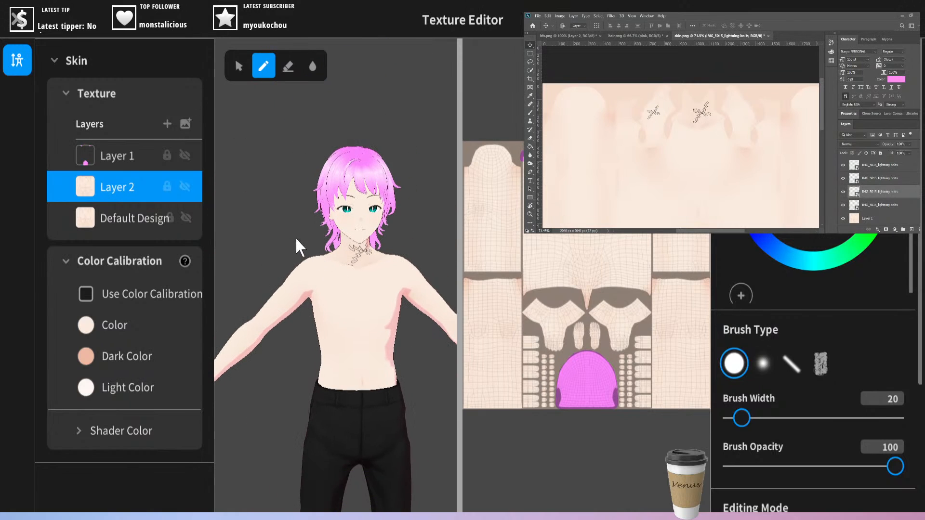
middle_drag(282, 233, 275, 154)
scroll(275, 153, down, 1)
mouse_move(288, 151)
right_down()
mouse_move(300, 149)
mouse_move(280, 147)
mouse_move(289, 147)
right_up()
scroll(279, 148, down, 3)
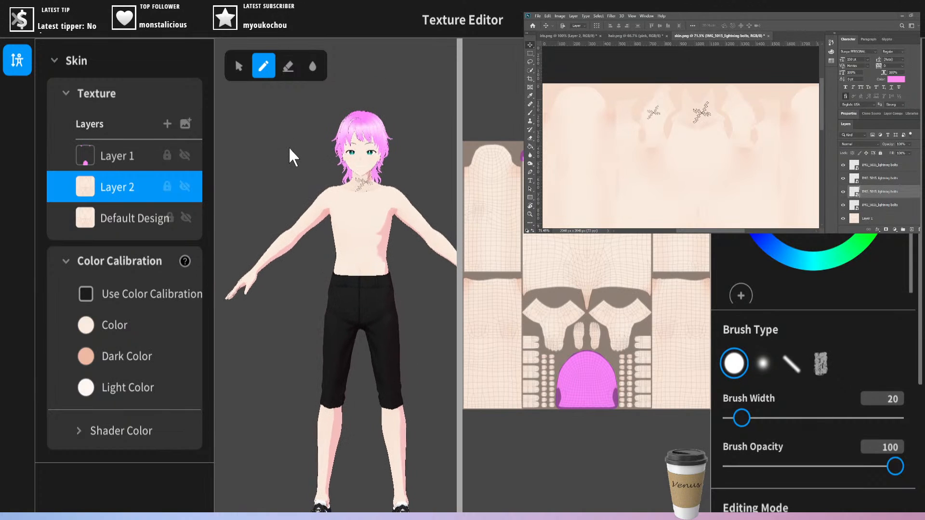
middle_drag(289, 147, 291, 136)
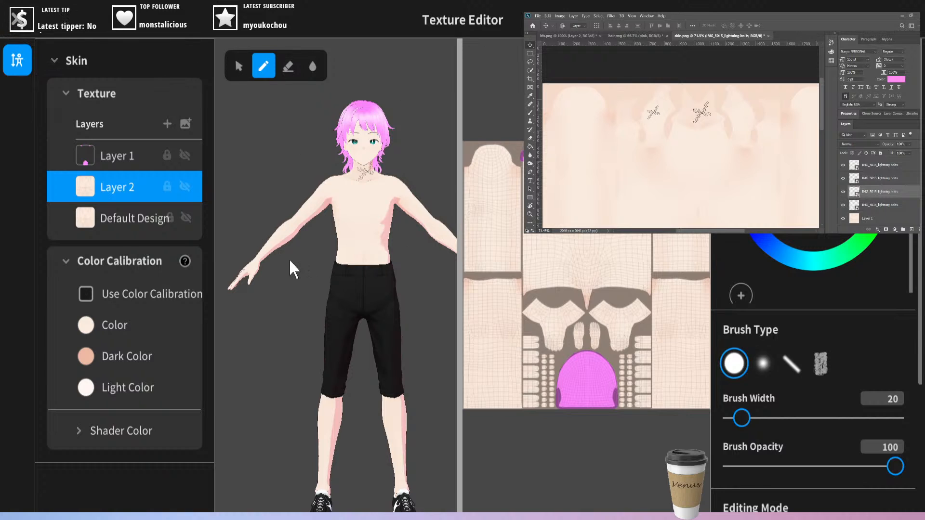
middle_drag(285, 259, 277, 314)
scroll(278, 290, up, 4)
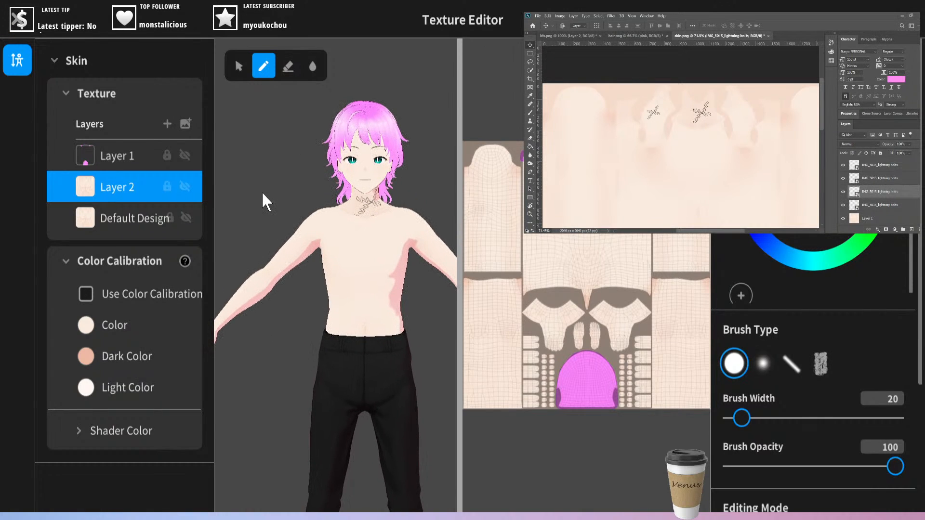
- Leave the texture editor for the Photo Booth and apply the Standby 1 animation to the model
click(18, 59)
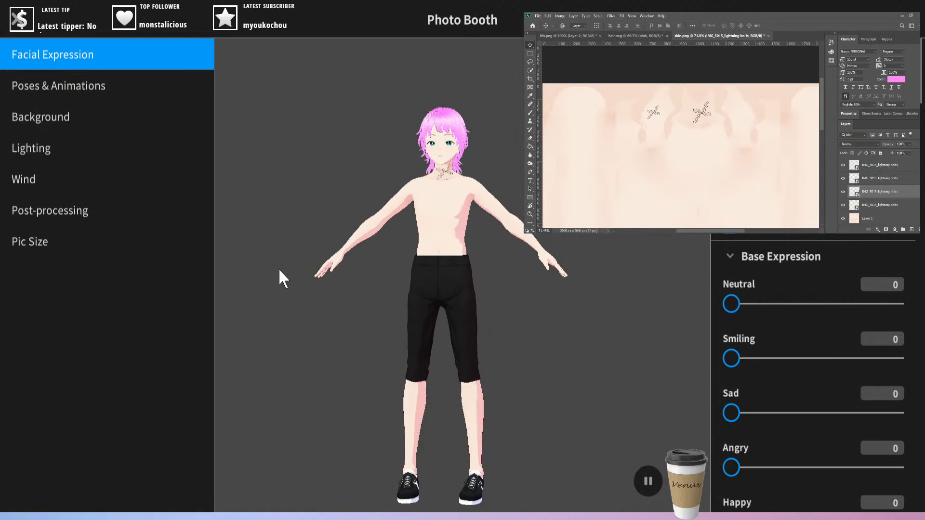
click(42, 97)
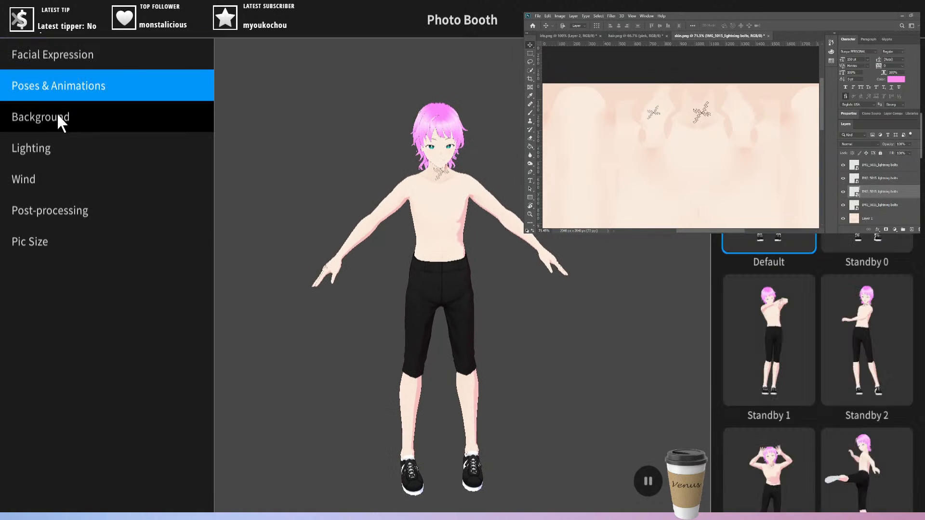
click(56, 113)
click(65, 88)
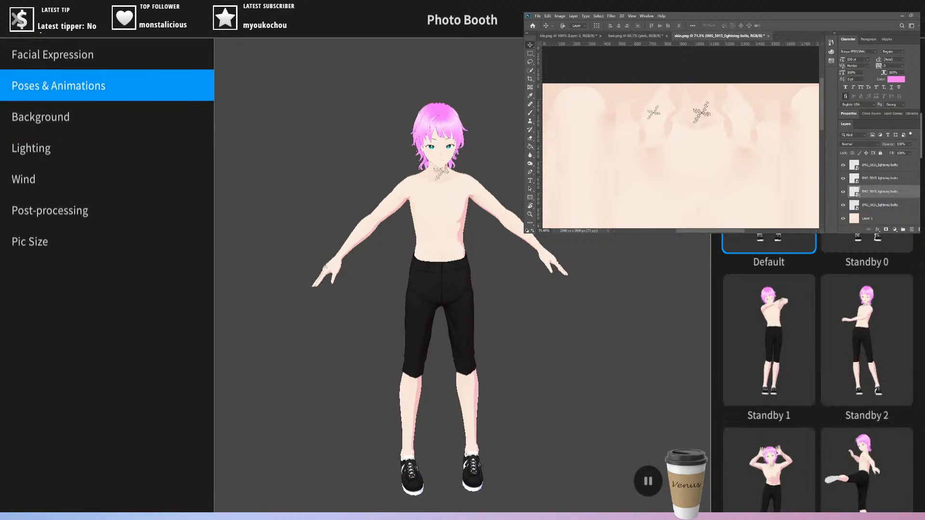
click(790, 354)
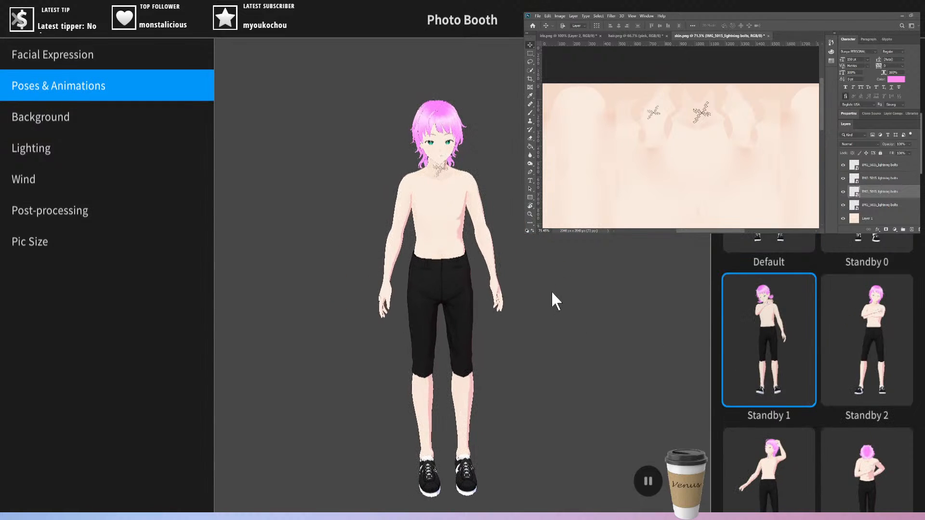
- Examine the neck and hand tattoos up close while the model plays the standby animation
scroll(522, 292, up, 3)
right_drag(522, 282, 559, 264)
scroll(558, 261, up, 1)
scroll(566, 259, up, 1)
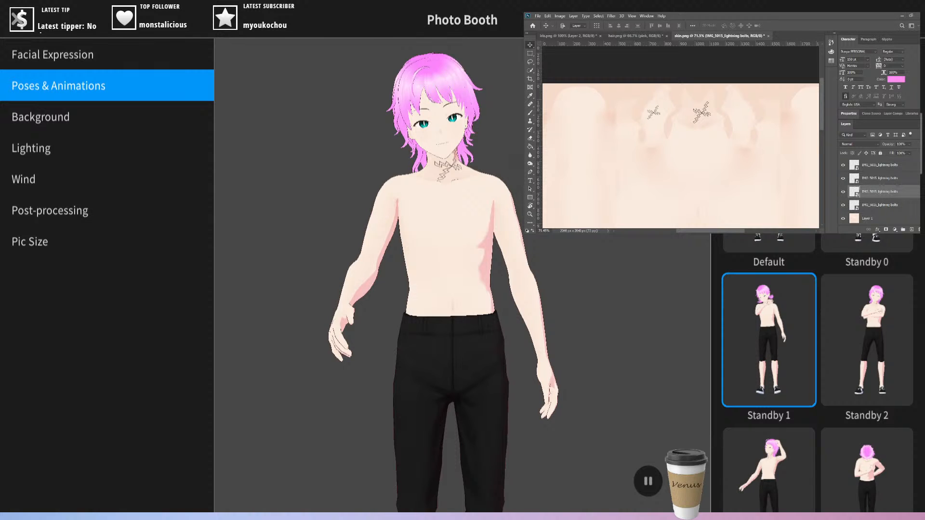
scroll(301, 173, up, 2)
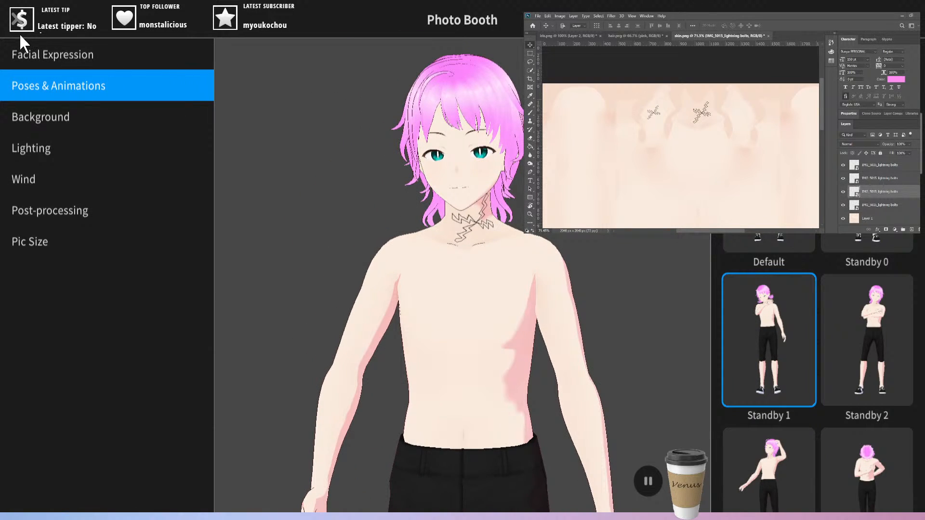
- Leave the Photo Booth and open the Tops presets of the model's outfit
click(20, 23)
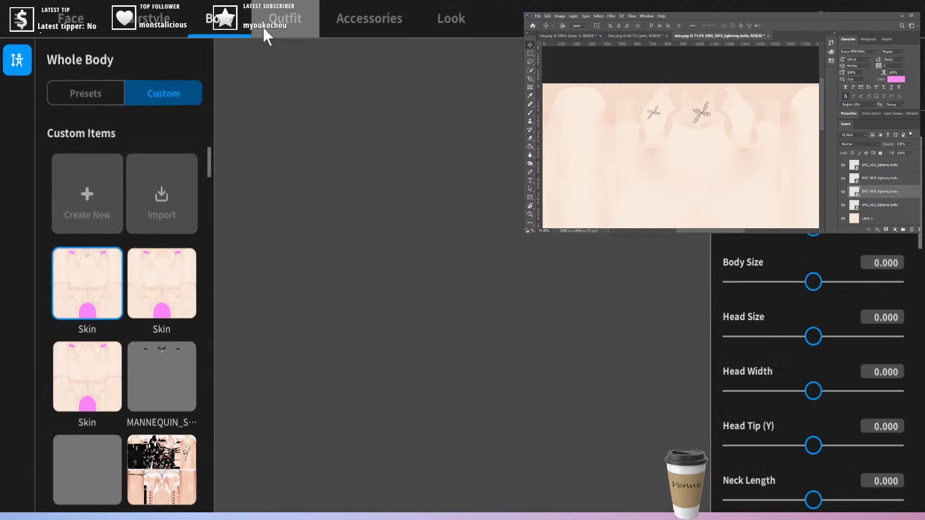
click(262, 27)
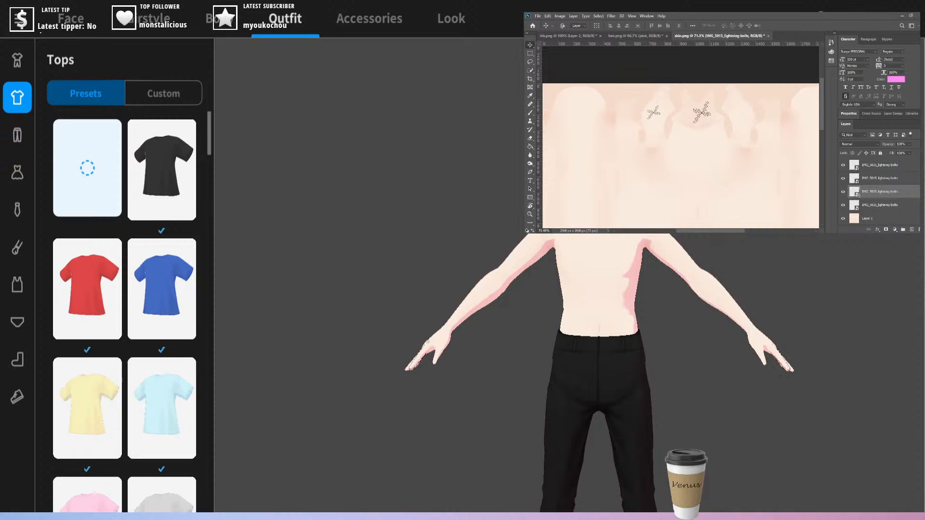
- Save the teal iris texture document as iris eyes recolor.psd
alt+scroll(681, 149, down, 3)
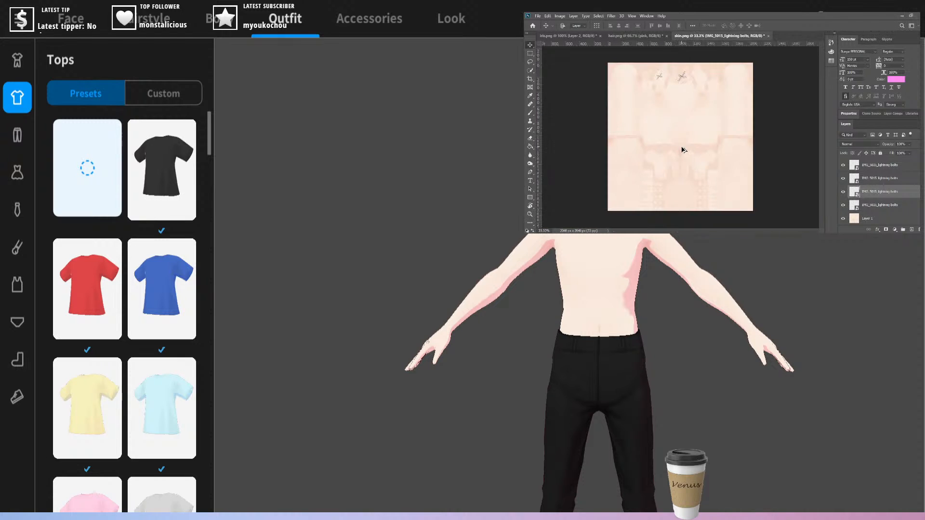
alt+scroll(682, 151, up, 1)
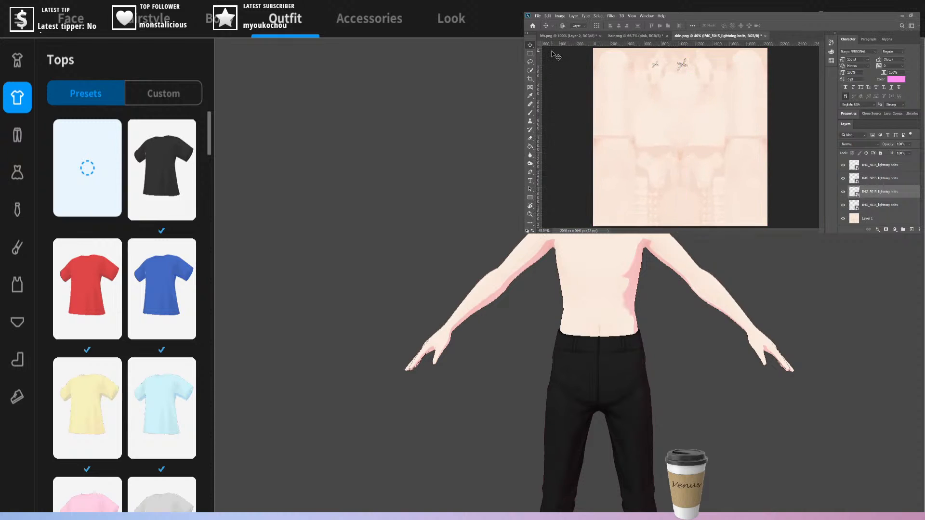
click(636, 35)
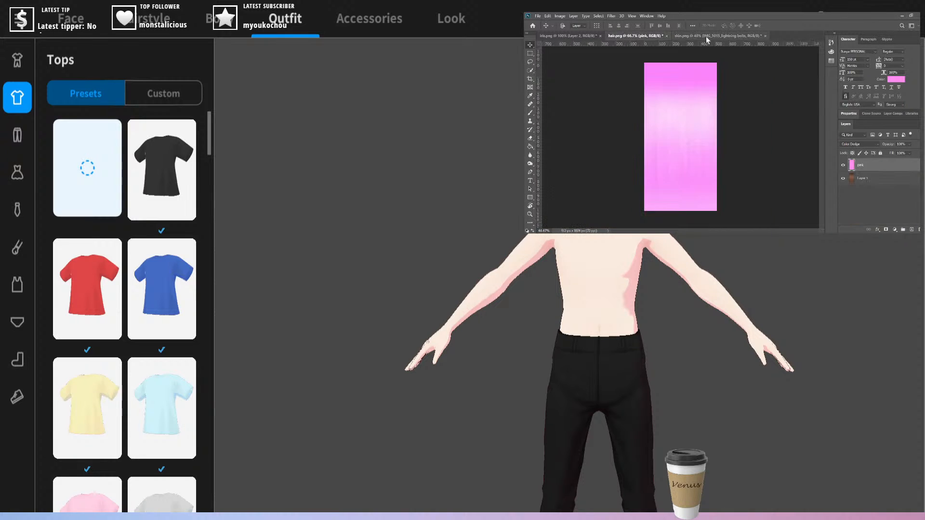
click(566, 36)
click(634, 36)
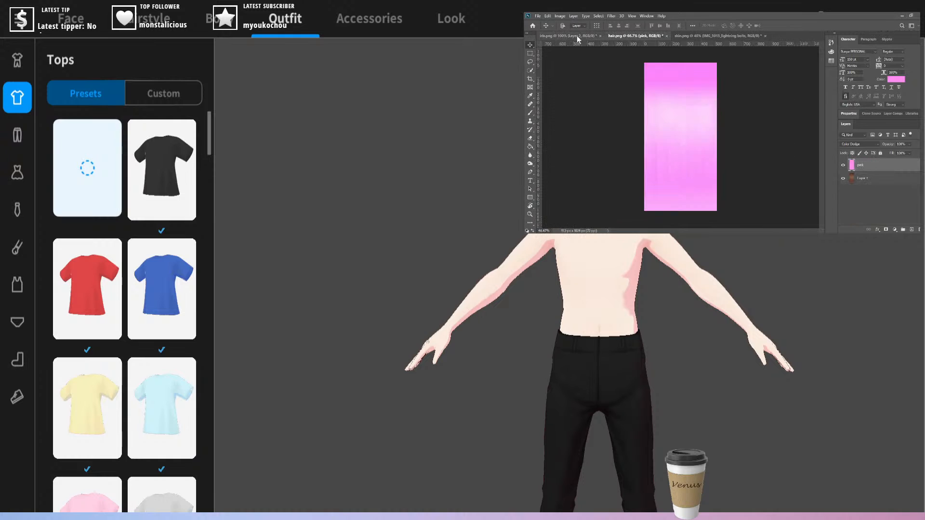
click(576, 35)
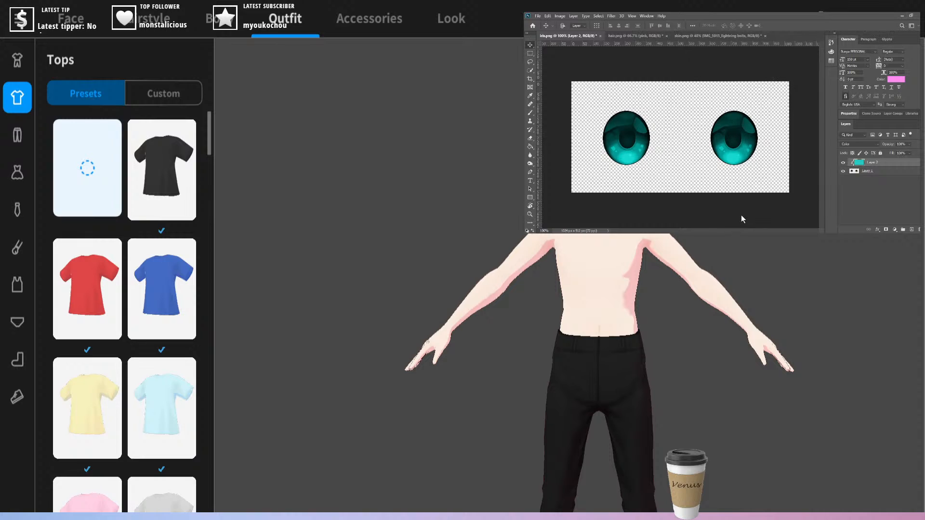
key(ctrl+s)
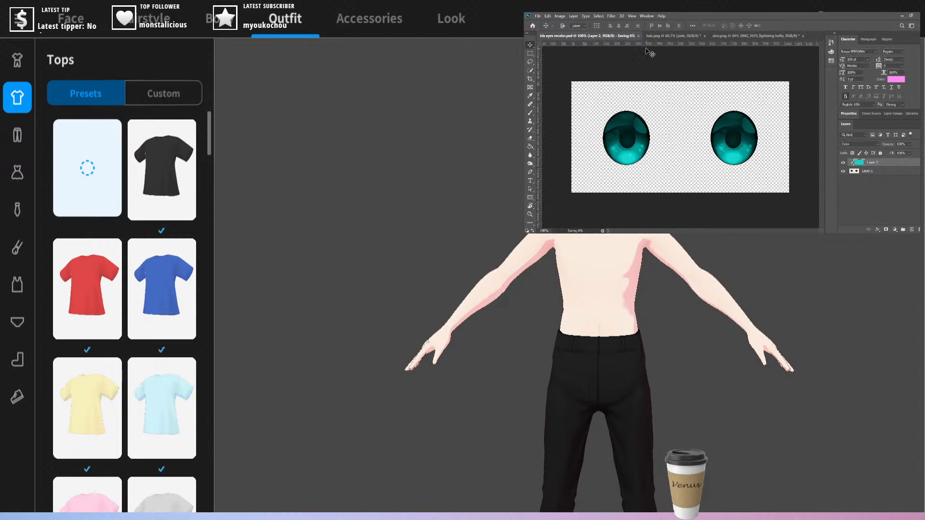
- Look over the pink hair texture and the skin texture documents, ending on the skin texture
click(742, 36)
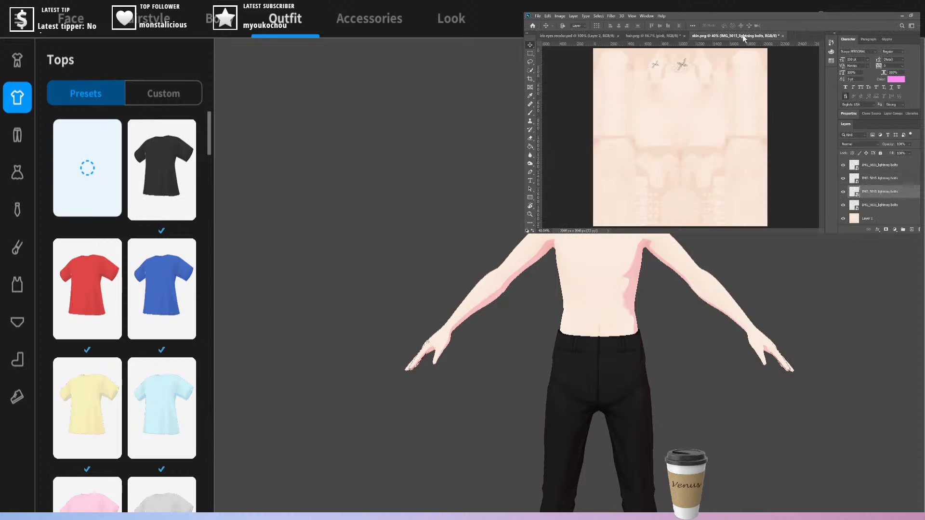
click(643, 35)
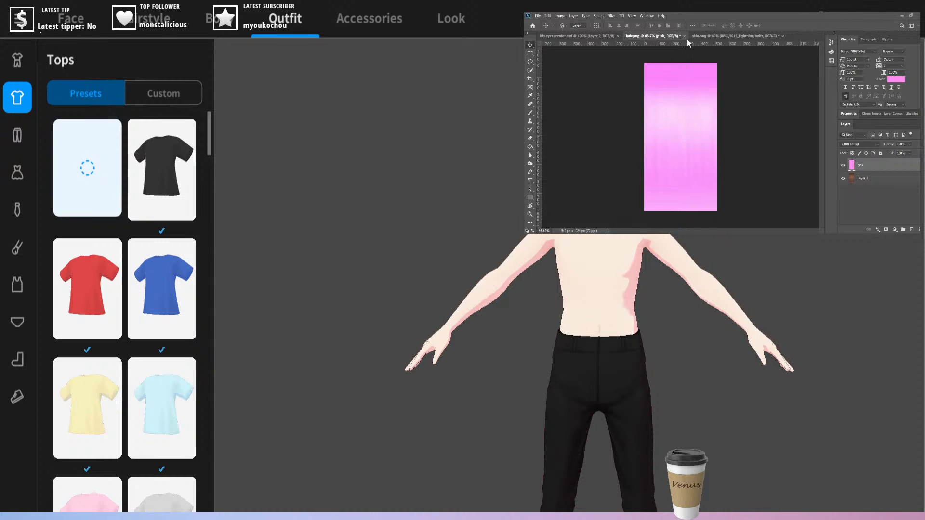
click(710, 37)
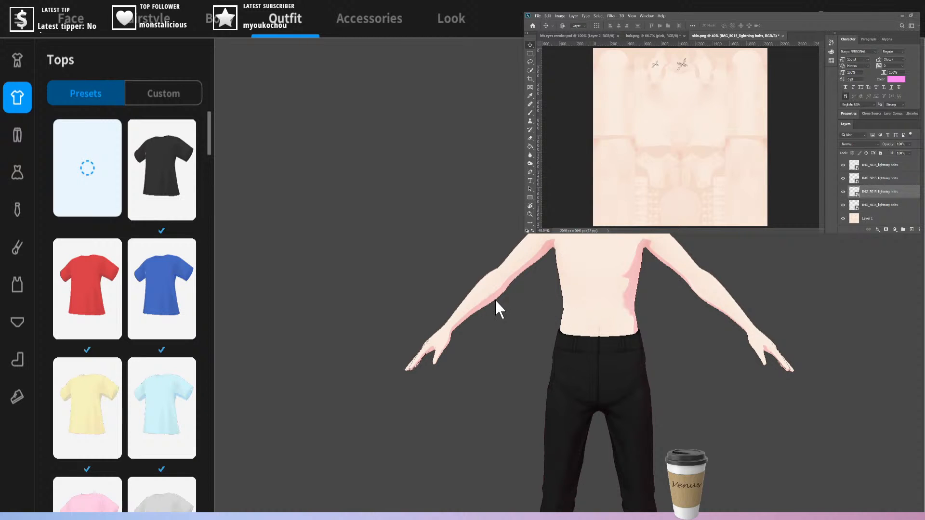
- Switch to VRoid Studio and try the tan double-breasted trench coat preset on the avatar
middle_drag(424, 252, 319, 253)
scroll(314, 250, up, 3)
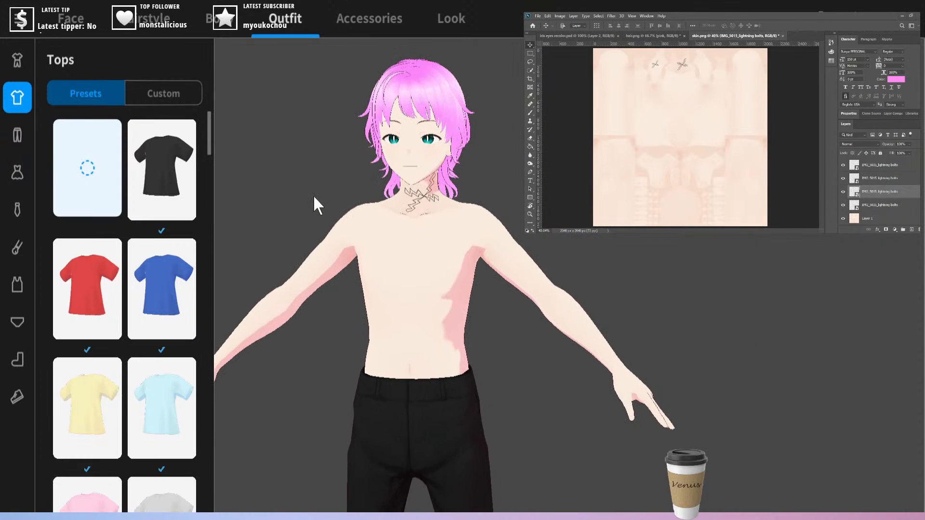
middle_drag(319, 190, 351, 197)
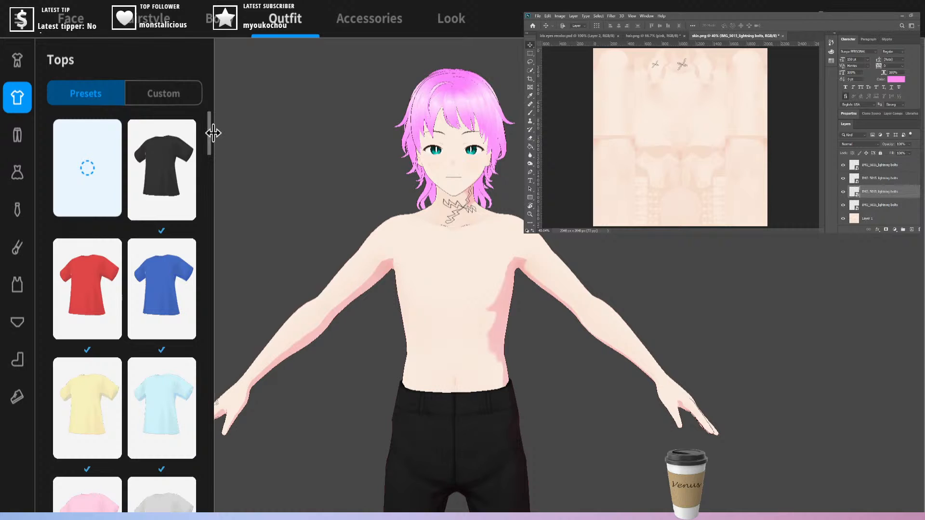
drag(210, 132, 232, 93)
drag(208, 140, 176, 333)
click(178, 333)
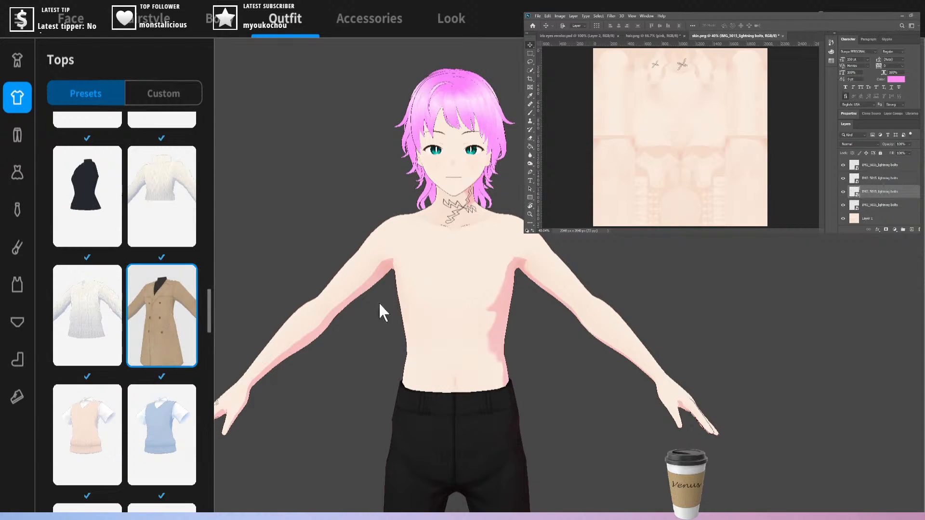
right_drag(378, 302, 325, 199)
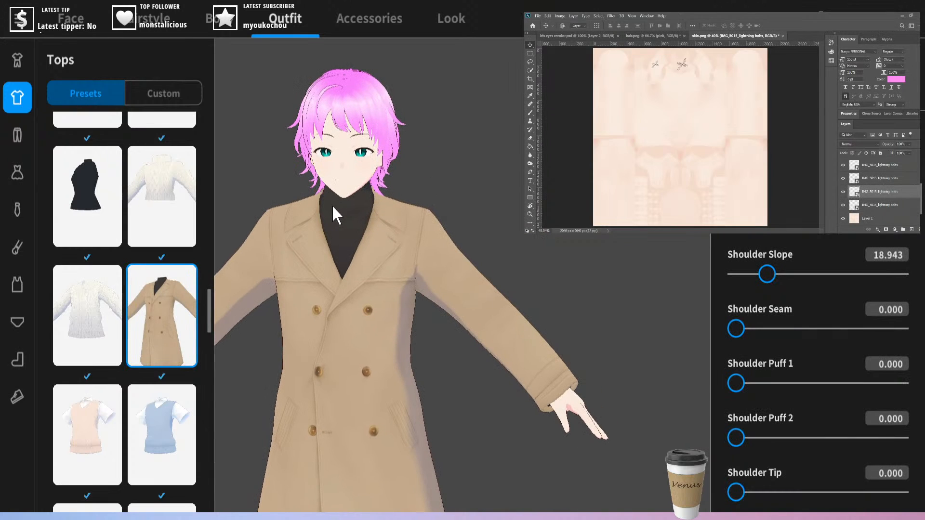
scroll(499, 221, down, 2)
middle_drag(499, 221, 541, 151)
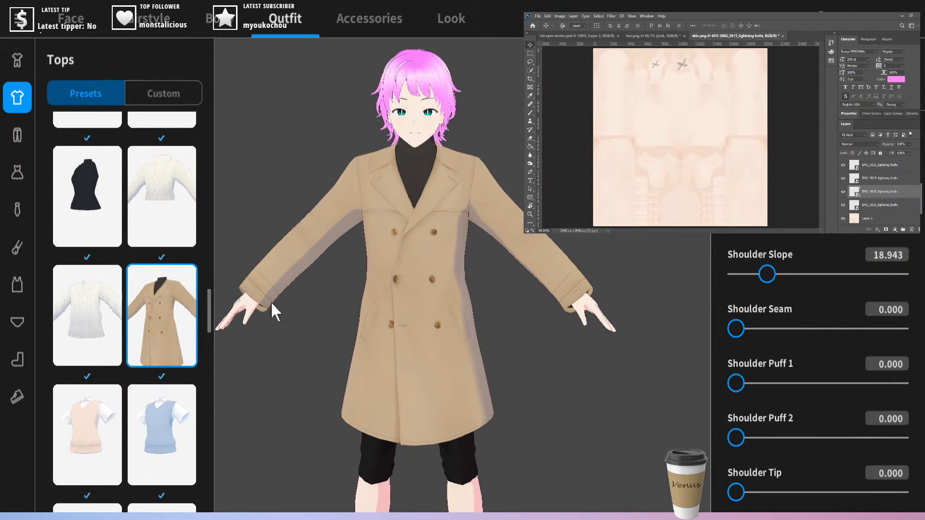
- Try the dark high-collar school jacket with gold buttons on the avatar
drag(206, 299, 203, 367)
click(126, 267)
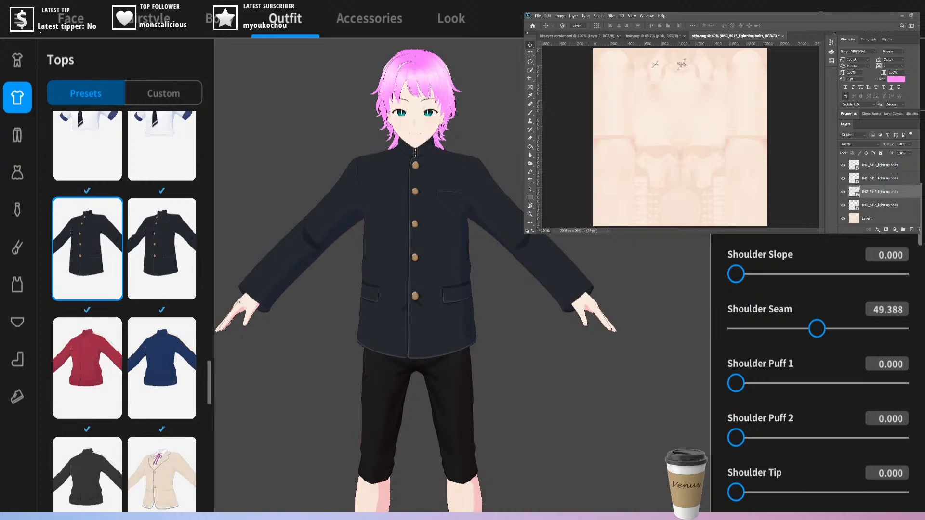
scroll(591, 241, up, 3)
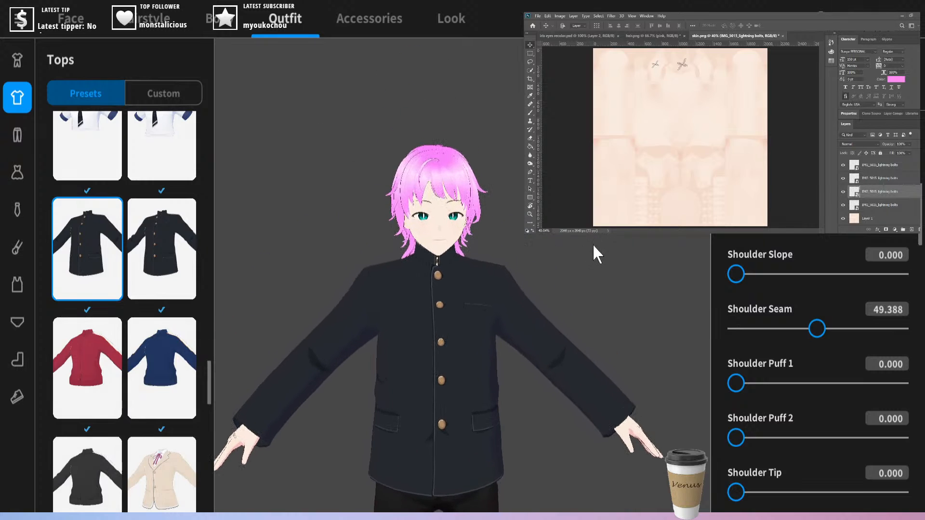
middle_drag(585, 244, 562, 216)
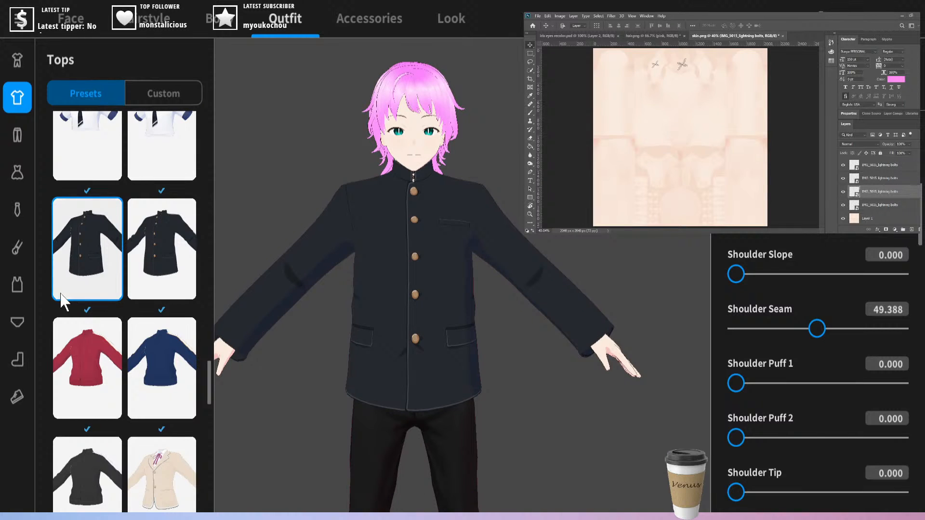
- Try the short-sleeved sailor top and the beige knit vest with white shirt on the avatar
scroll(65, 301, up, 3)
click(92, 272)
scroll(90, 187, up, 3)
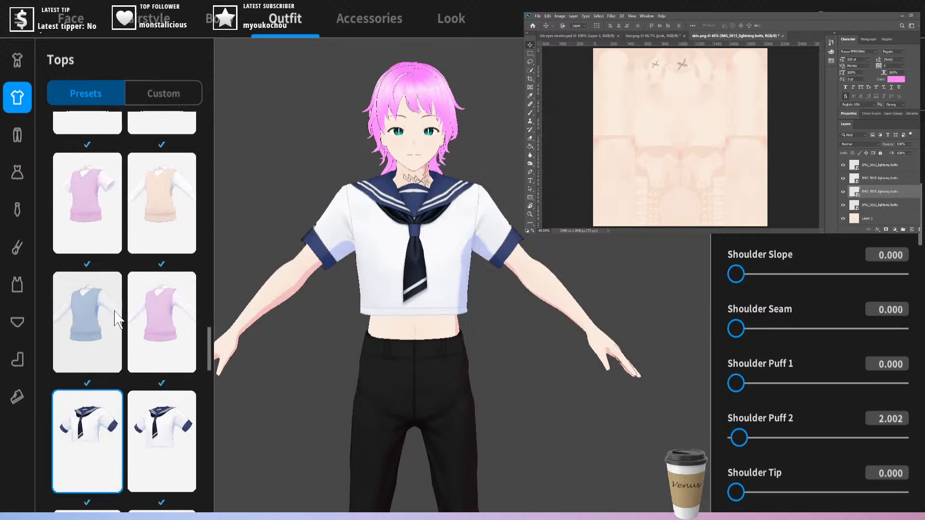
click(99, 182)
scroll(101, 202, up, 3)
click(110, 251)
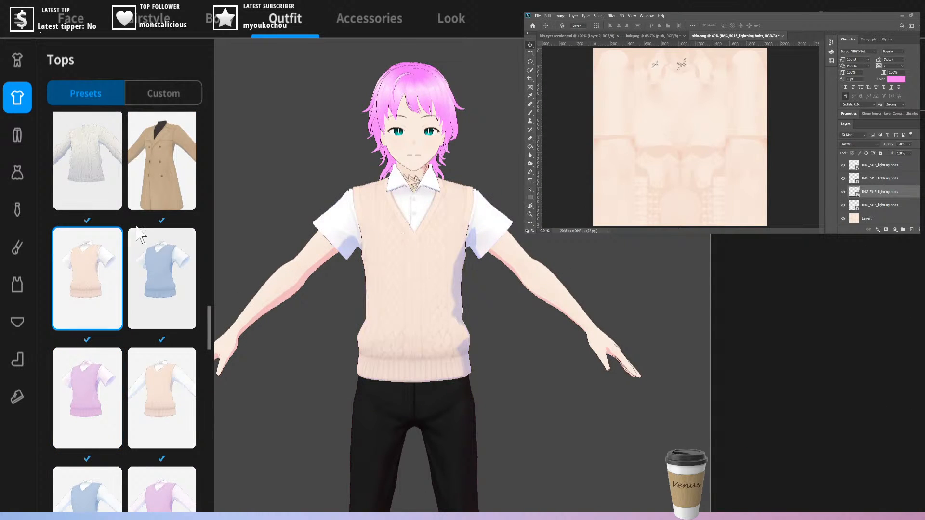
- Try the black sleeveless high-neck top, the red floral shirt and the light blue button-up shirt on the avatar
scroll(99, 248, up, 3)
click(100, 236)
scroll(134, 320, up, 3)
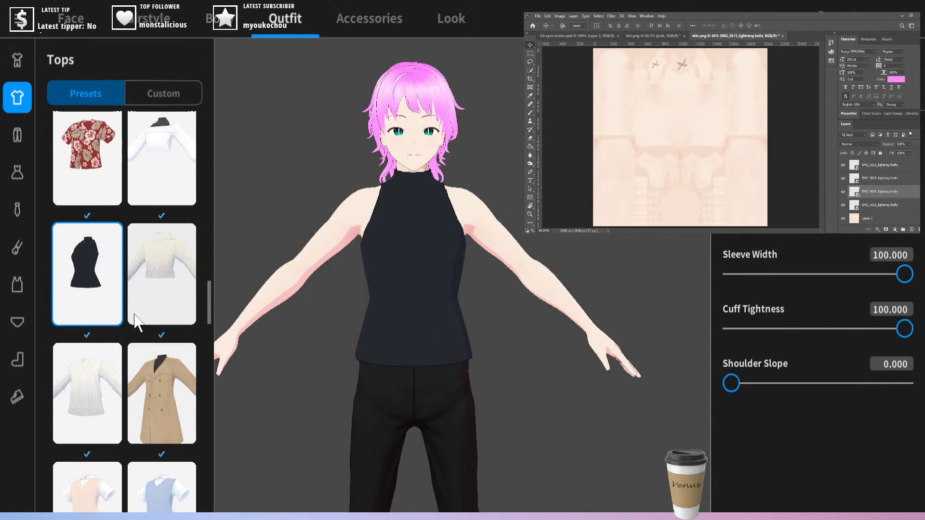
click(96, 226)
scroll(129, 294, up, 6)
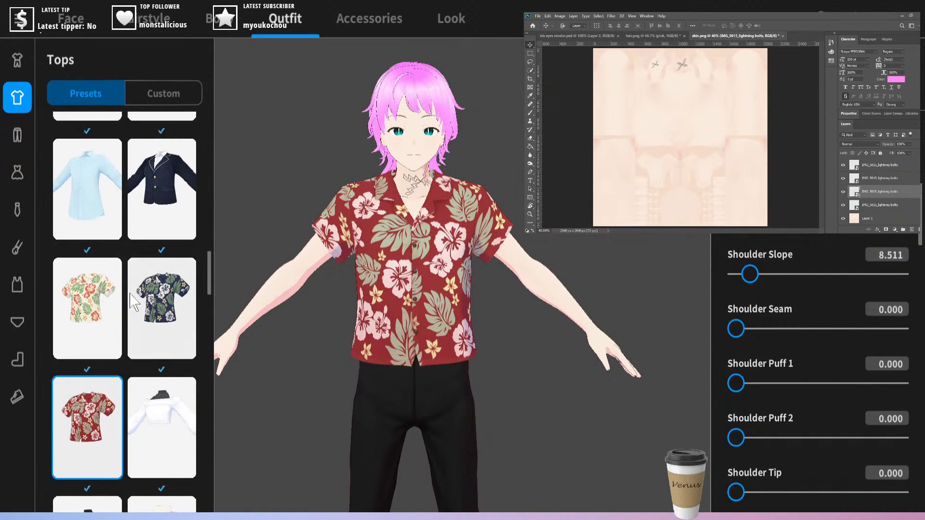
click(118, 241)
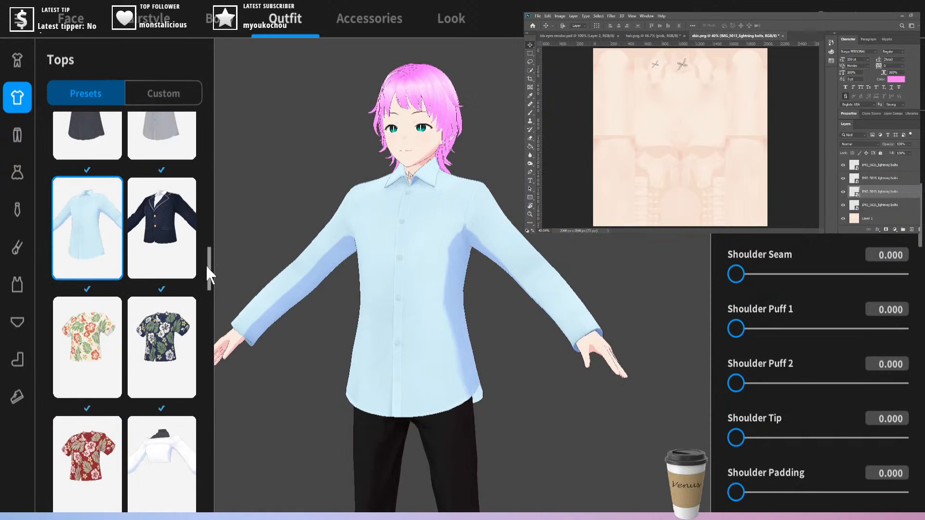
- Dress the avatar in the open beige blazer preset with white shirt and green striped necktie
drag(207, 264, 208, 459)
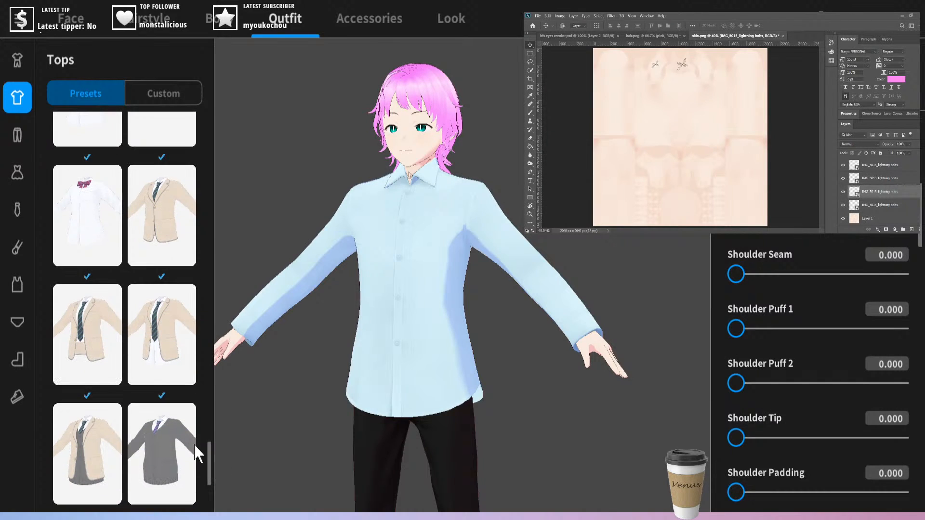
click(87, 332)
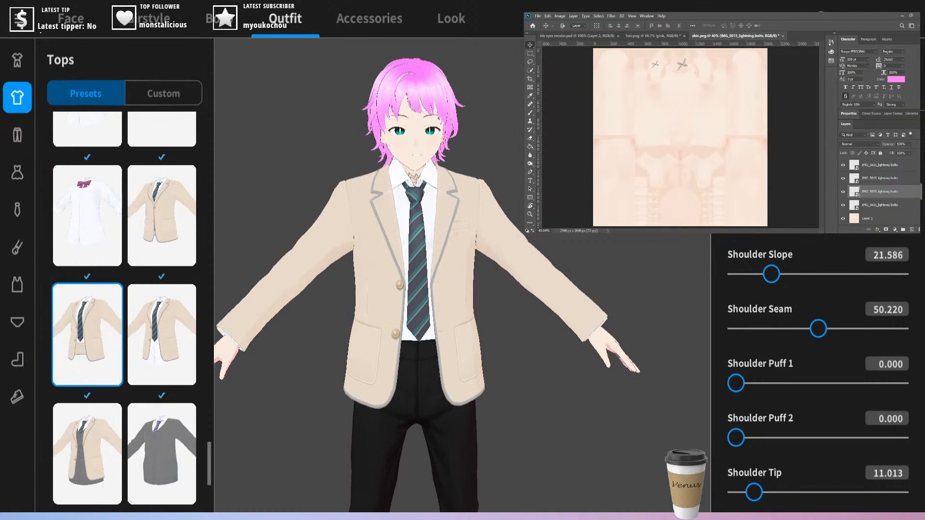
mouse_move(366, 174)
right_down()
mouse_move(347, 173)
mouse_move(460, 172)
mouse_move(415, 185)
mouse_move(342, 164)
mouse_move(356, 174)
right_up()
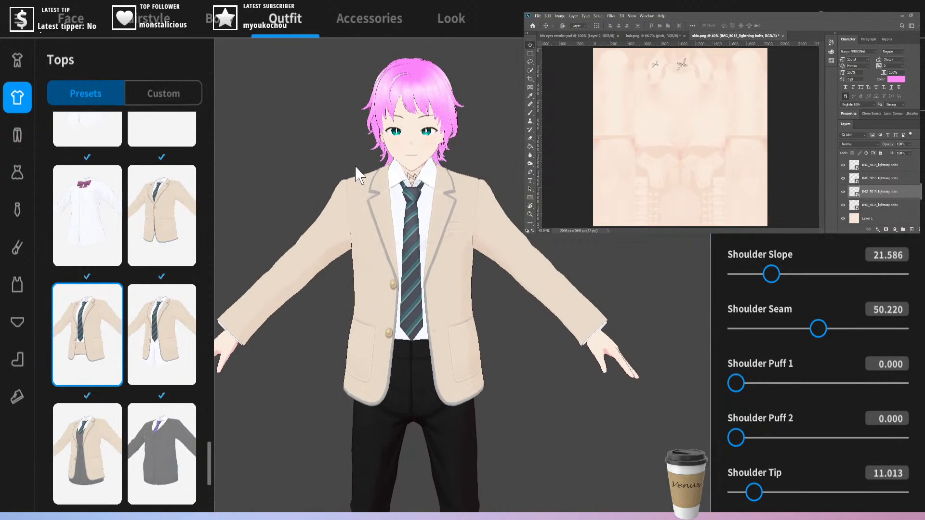
middle_drag(334, 146, 362, 142)
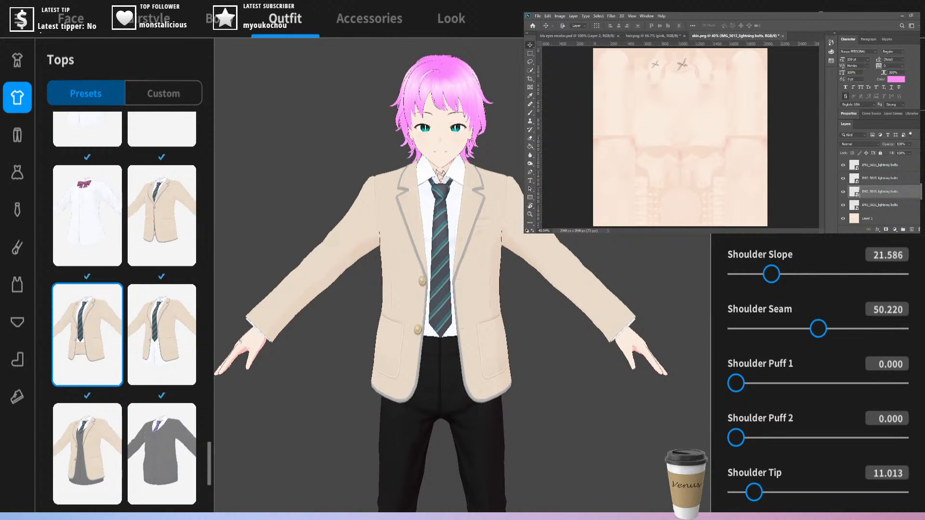
right_drag(467, 309, 526, 341)
- Try the grey cardigan with purple tie, and return to the open beige blazer preset
click(179, 458)
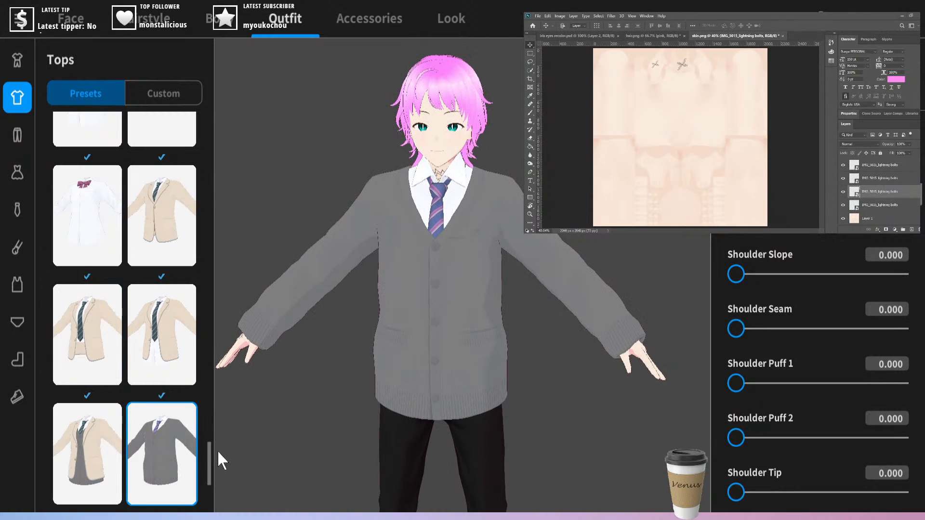
mouse_move(210, 456)
mouse_down()
mouse_move(200, 482)
mouse_move(204, 456)
mouse_up()
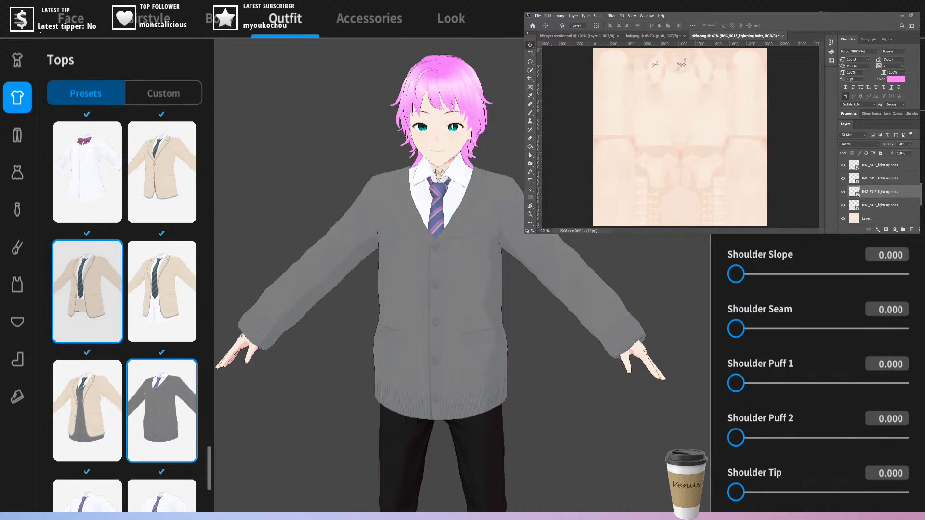
click(87, 291)
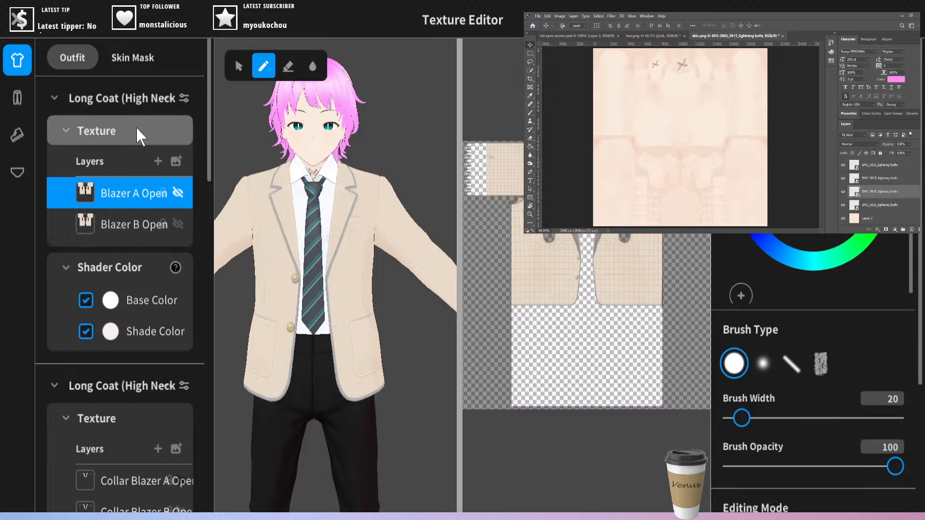
- In the Texture Editor, collapse both Long Coat (High Neck) groups and select the upper Shirt Tucked in Pants layer
click(56, 95)
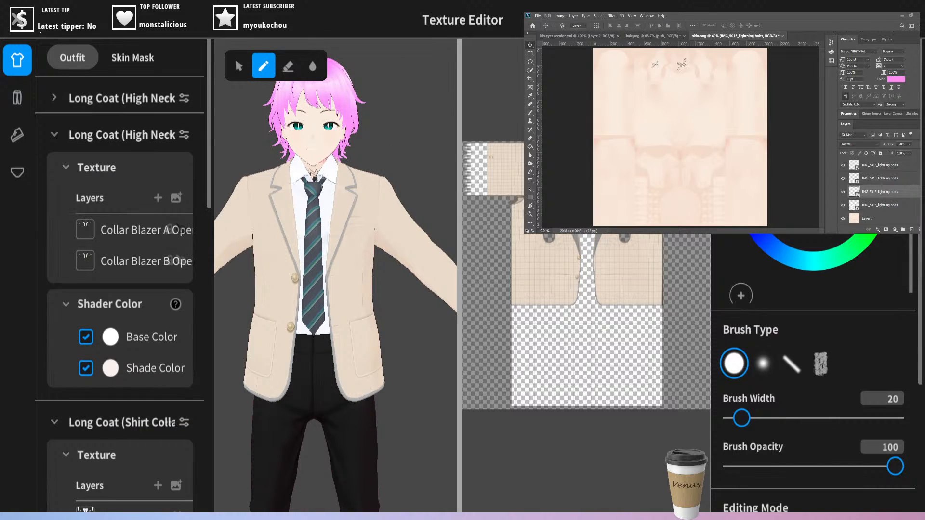
click(50, 133)
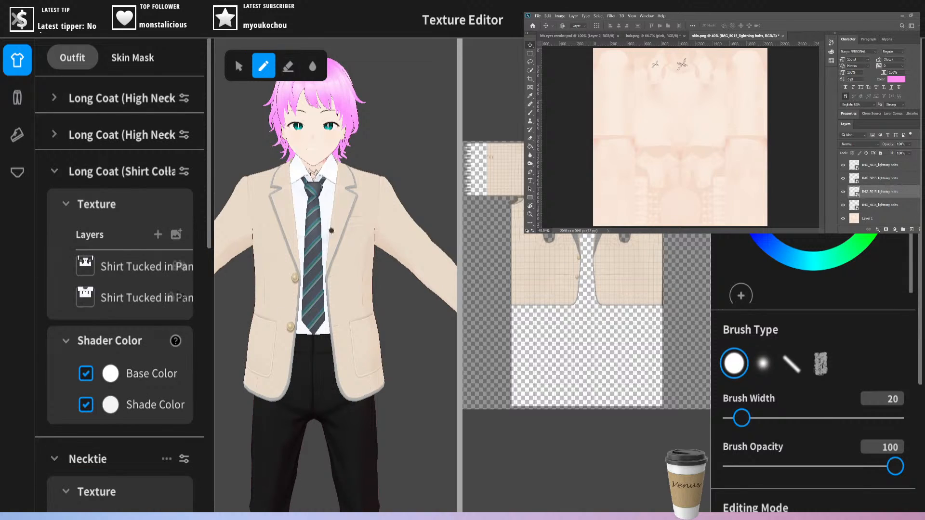
click(112, 277)
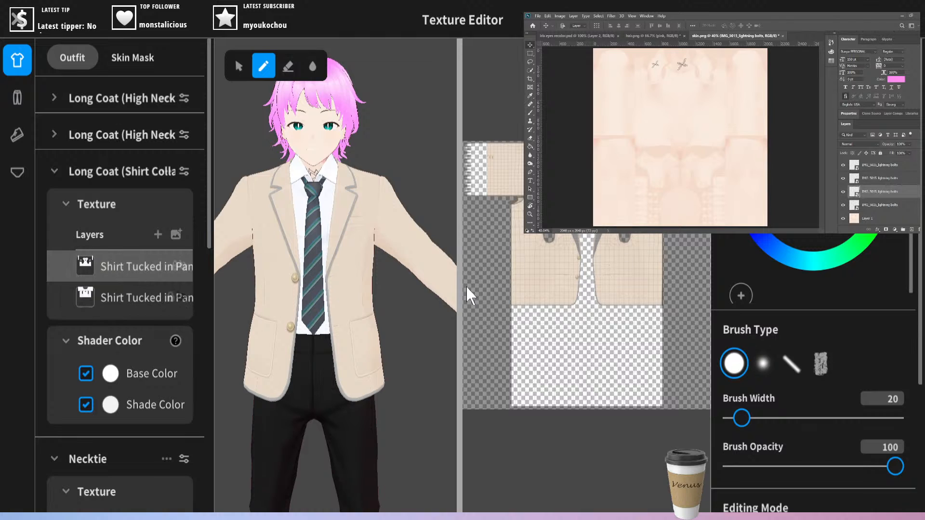
click(135, 267)
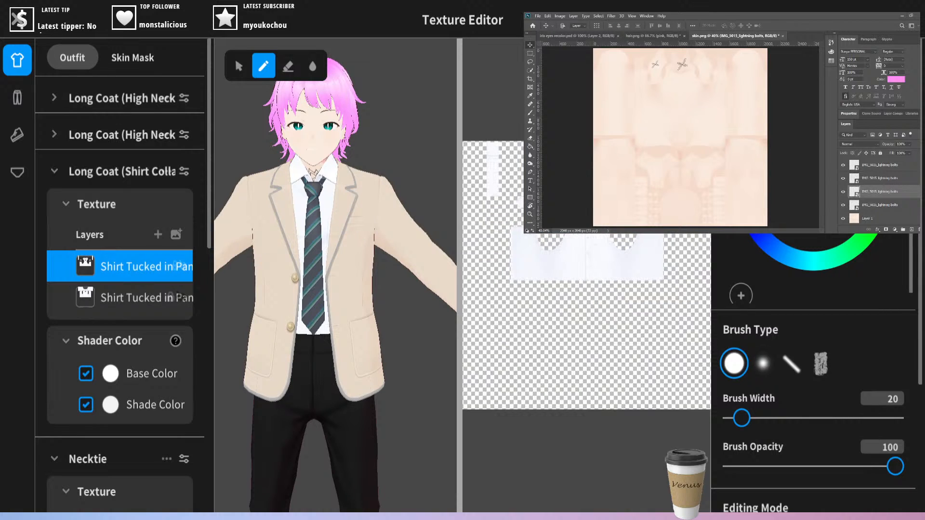
- Collapse the shirt collar's texture section and bring the Necktie texture layers into view
click(68, 203)
scroll(68, 386, down, 3)
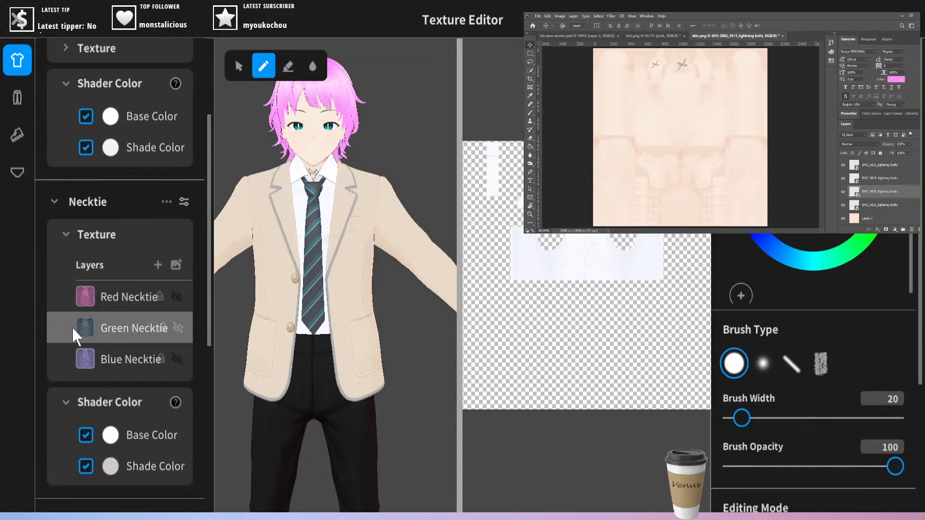
click(61, 229)
click(61, 231)
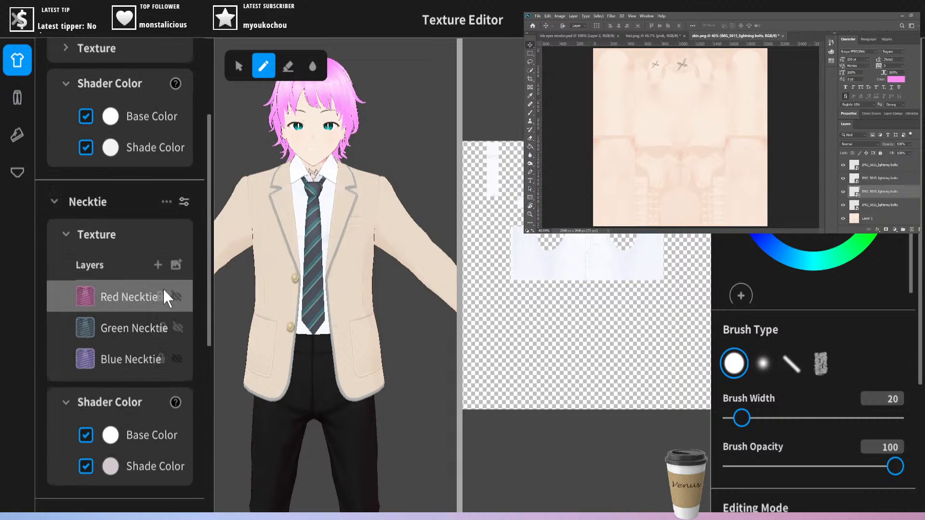
- Try the Red Necktie layer, leave all necktie texture layers hidden, and collapse the Necktie group
click(176, 295)
click(176, 323)
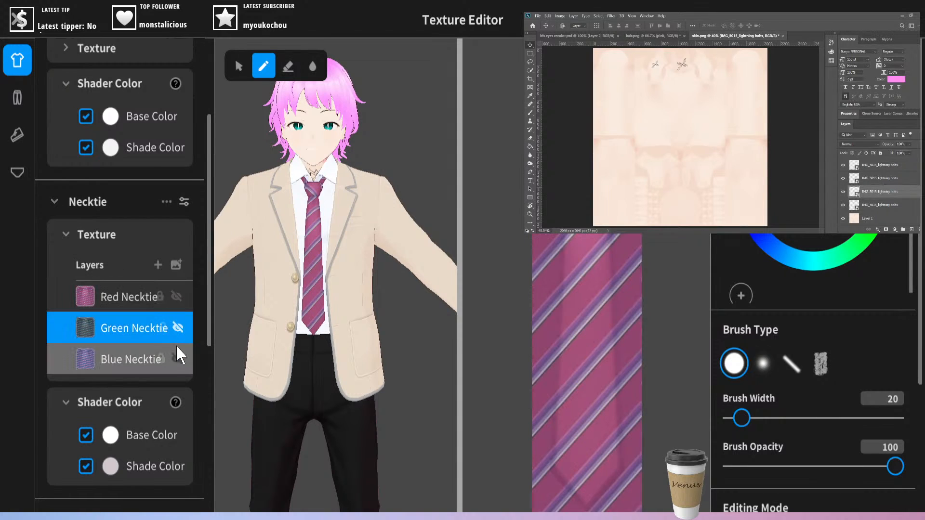
click(176, 295)
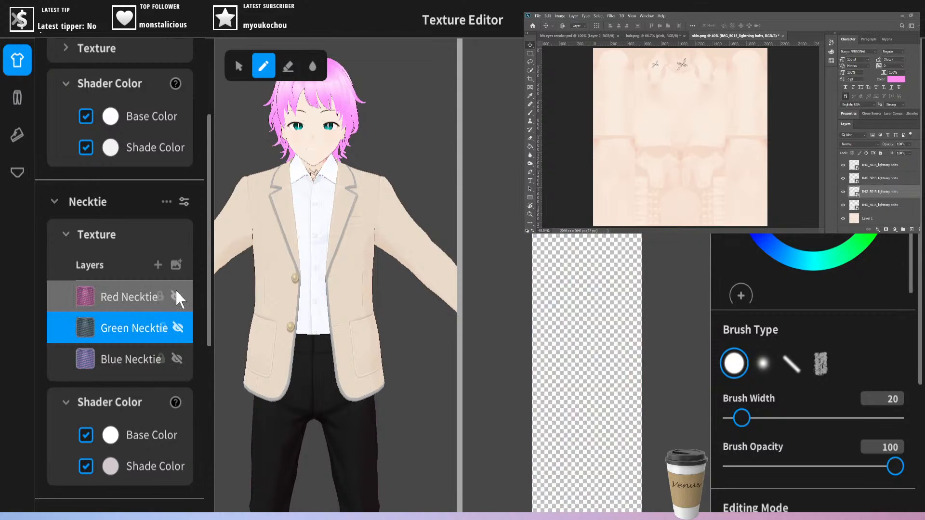
click(53, 201)
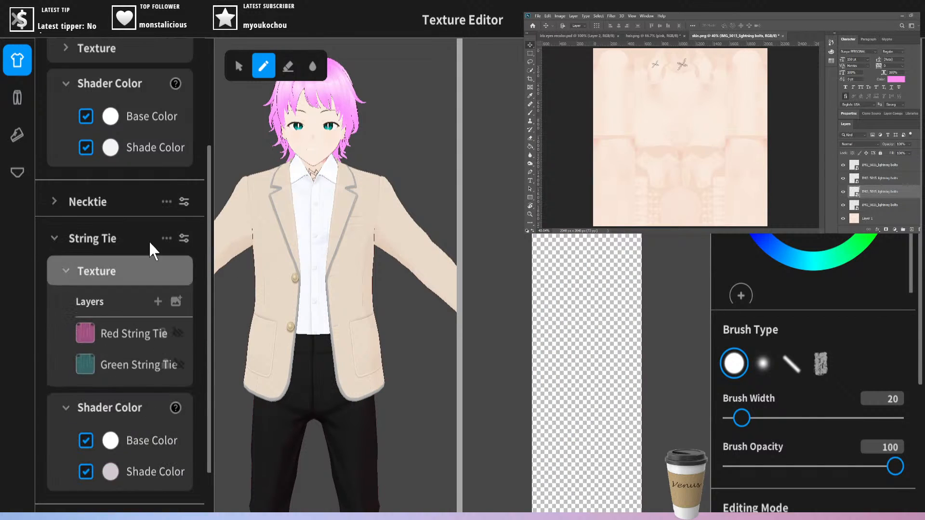
- Toggle the Red String Tie layer on and back off, and collapse the String Tie texture section
click(176, 333)
click(176, 332)
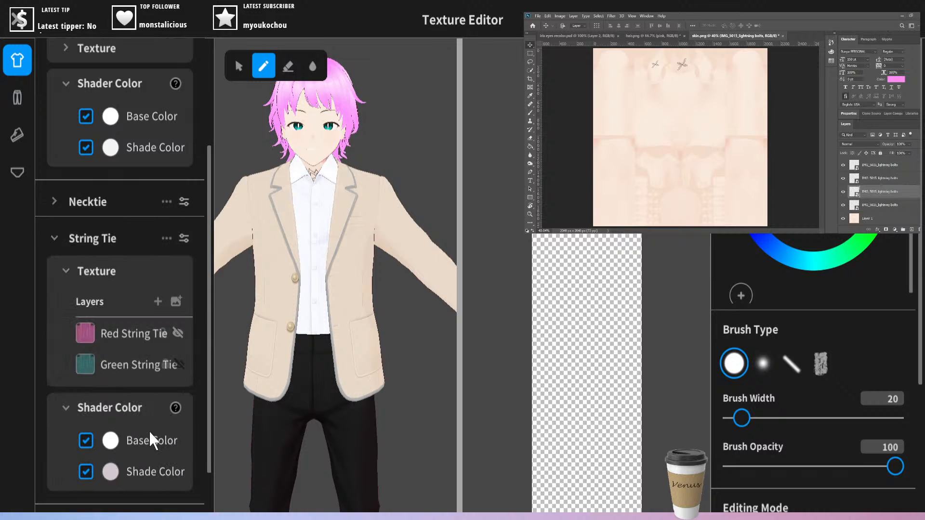
click(60, 280)
scroll(132, 434, up, 3)
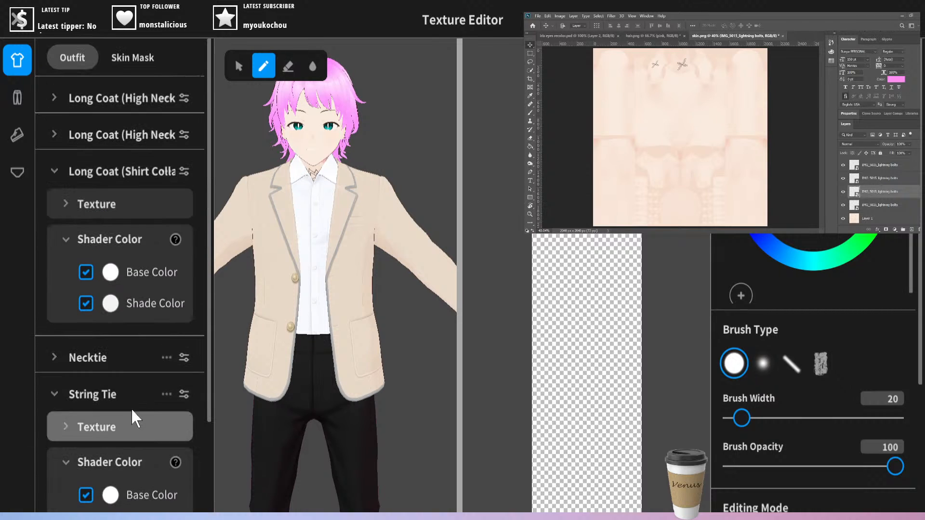
- Check the Collar Blazer A layer in the second Long Coat (High Neck) group, and collapse that group
right_drag(410, 123, 224, 127)
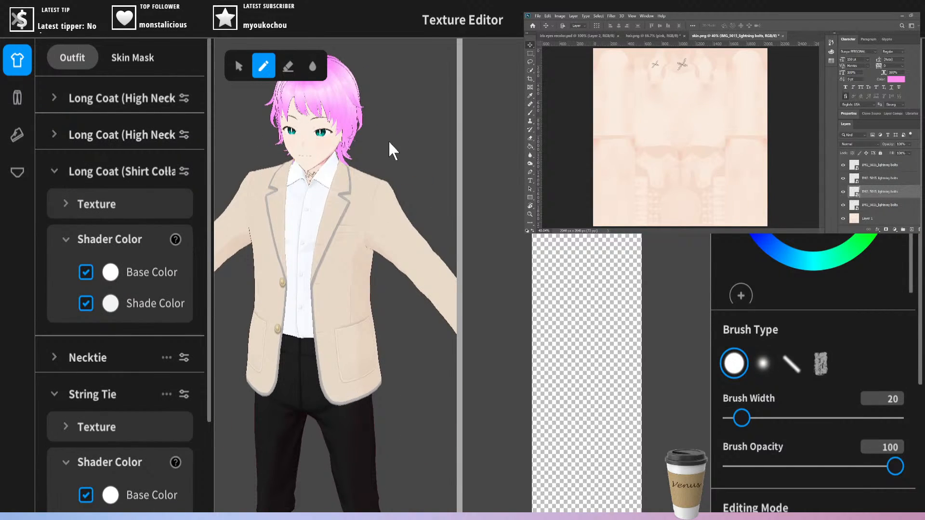
click(53, 135)
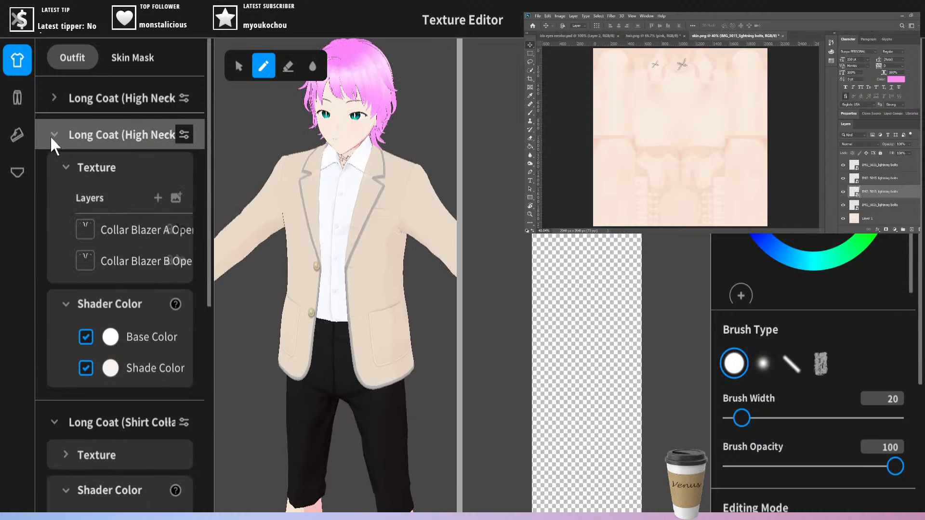
click(182, 228)
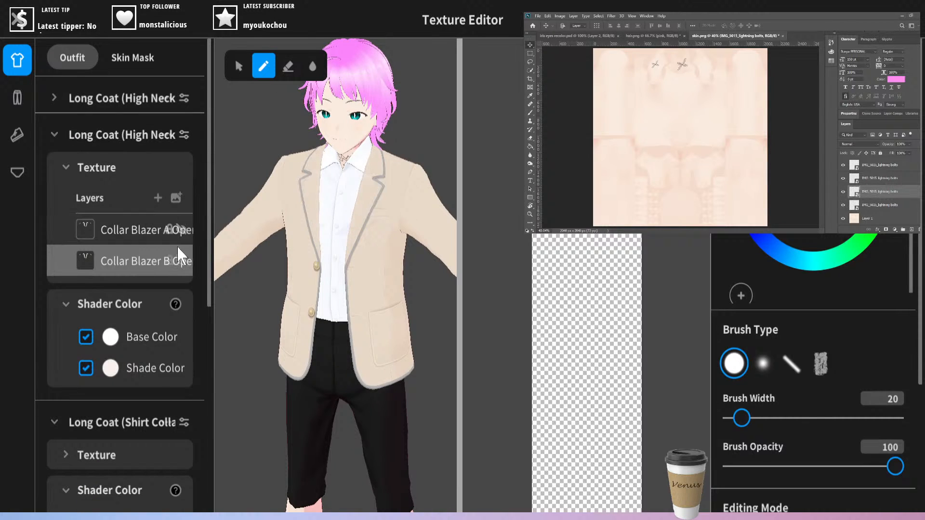
click(51, 136)
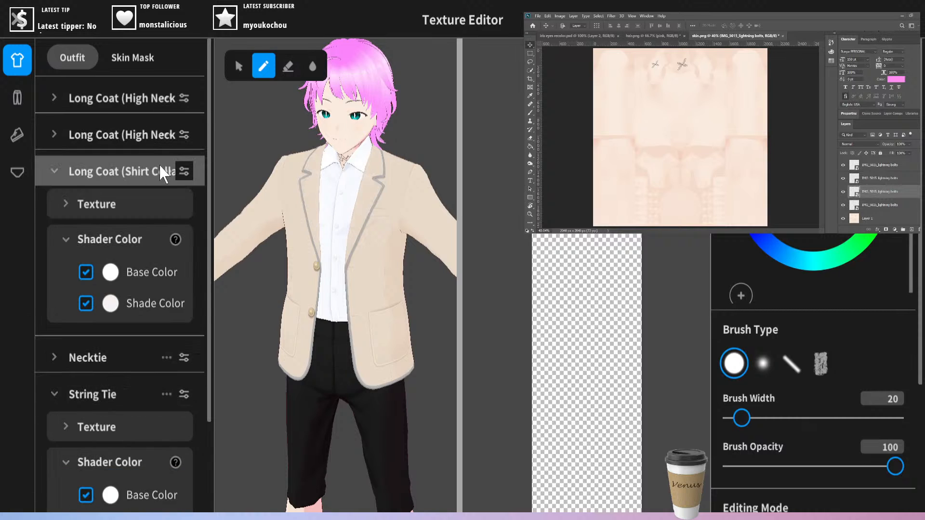
- Hide both Shirt Tucked in Pants texture layers of the shirt collar group and view the open blazer without a shirt
click(65, 203)
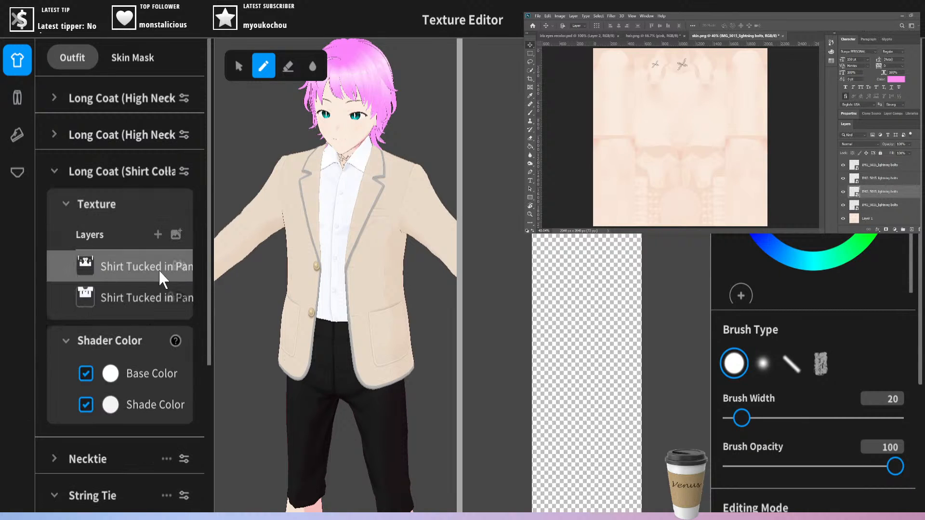
click(182, 267)
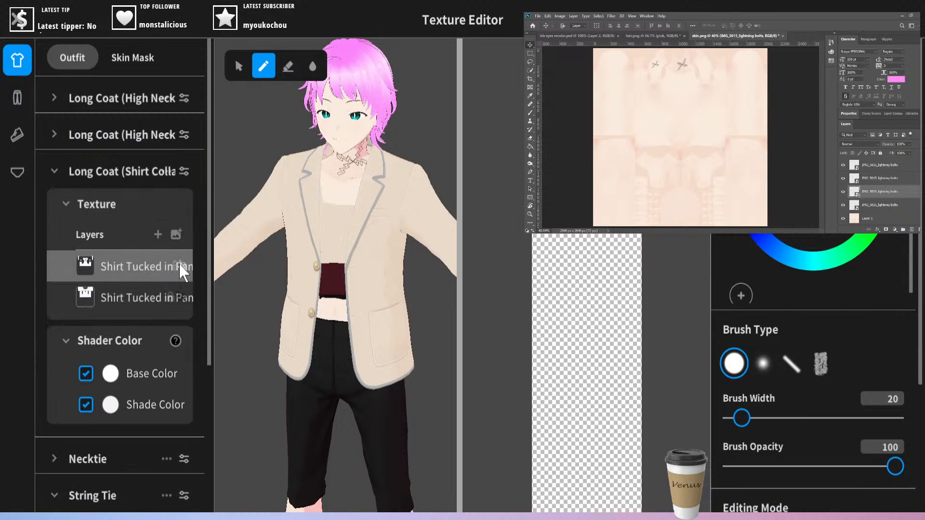
click(178, 296)
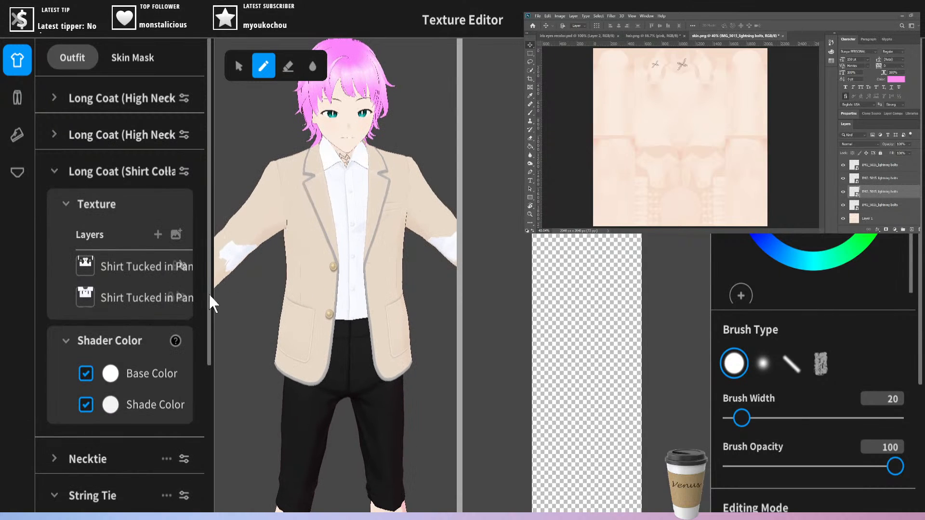
click(181, 299)
right_drag(250, 282, 445, 285)
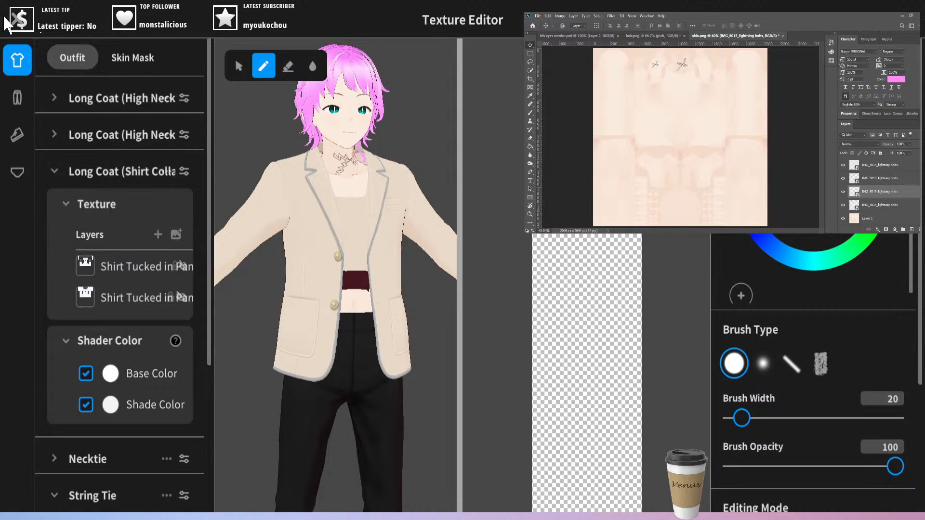
- Close the Texture Editor without saving, and dress the avatar in the navy blue tracksuit whole set with long pants
click(15, 63)
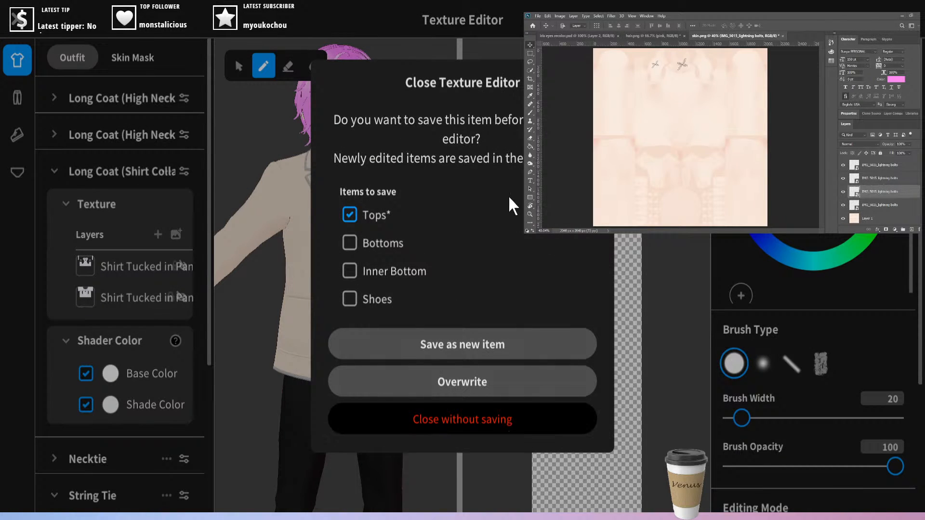
click(438, 418)
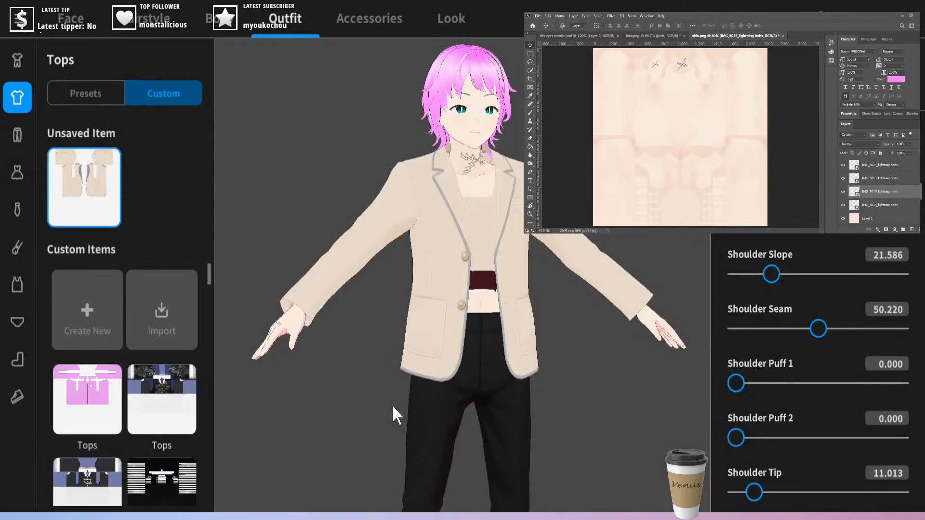
click(14, 67)
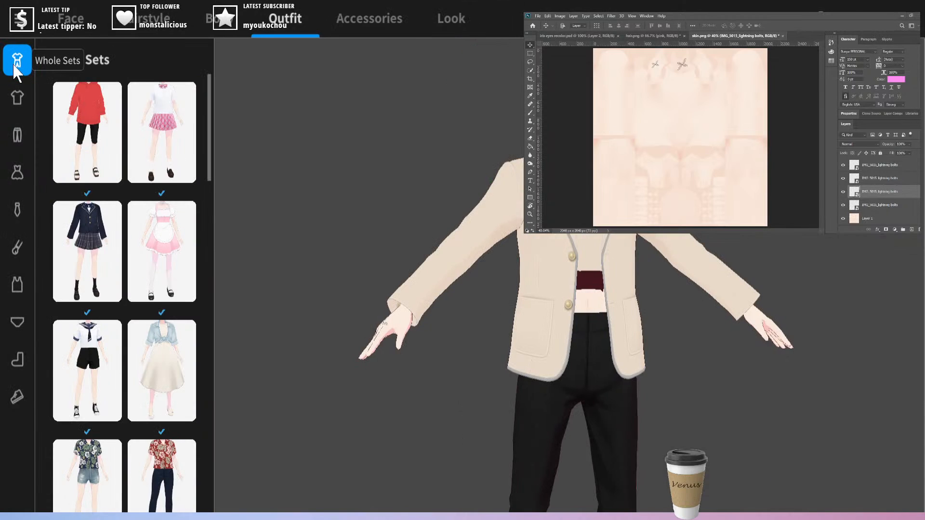
drag(210, 113, 210, 326)
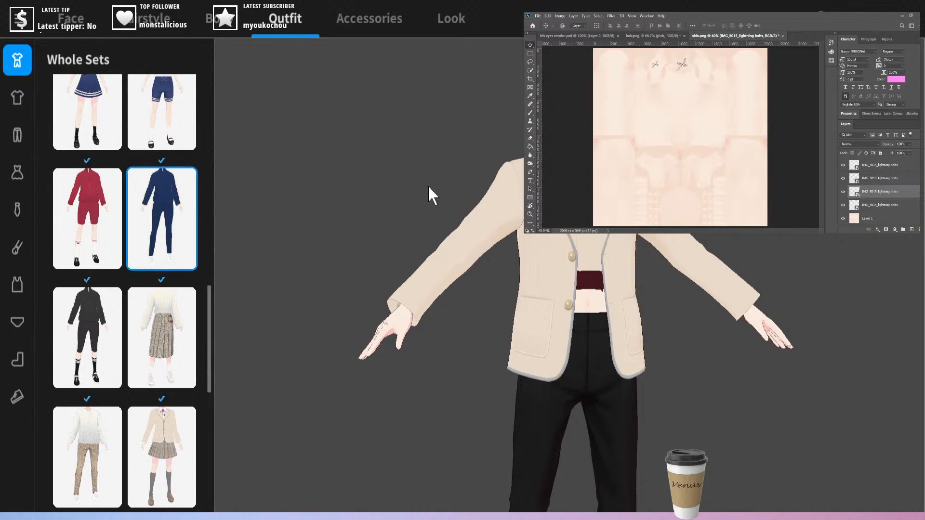
click(164, 236)
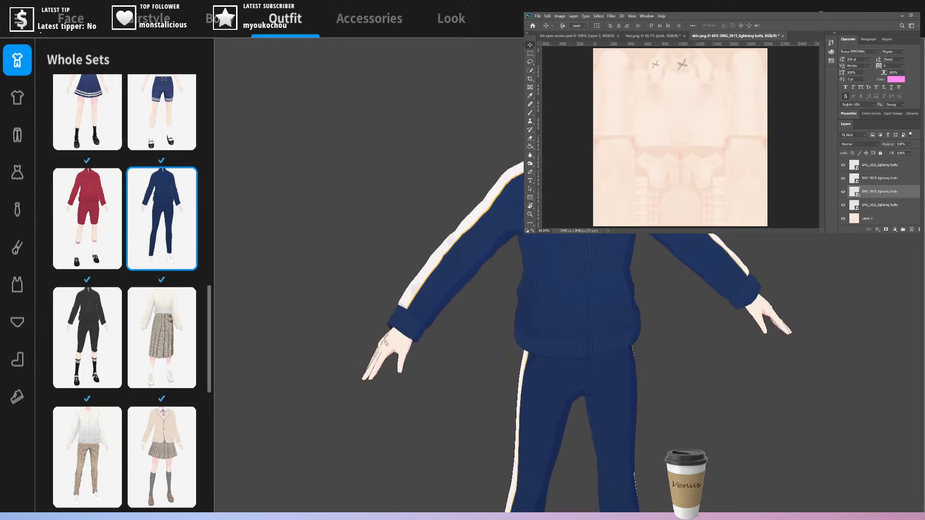
- Open the navy track jacket top in the Texture Editor without saving the temporary items
middle_drag(516, 204, 376, 145)
scroll(377, 145, down, 1)
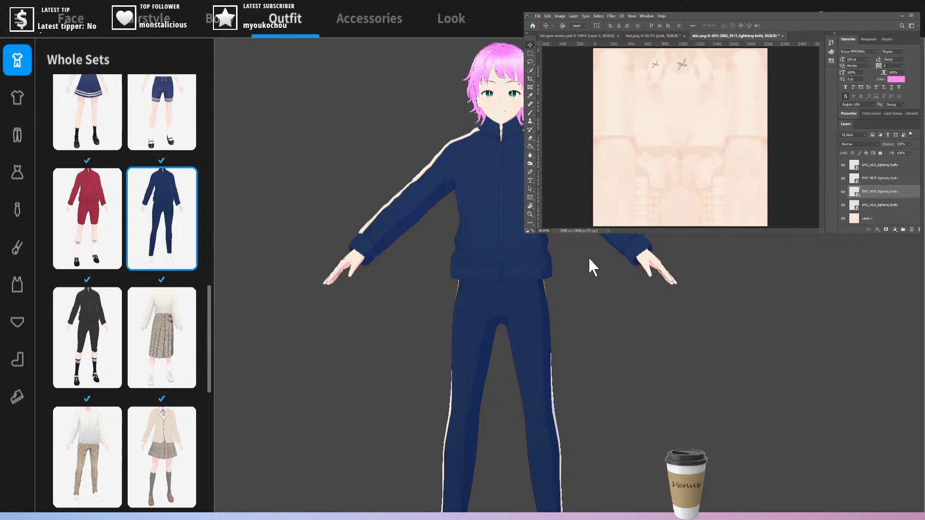
drag(588, 256, 282, 273)
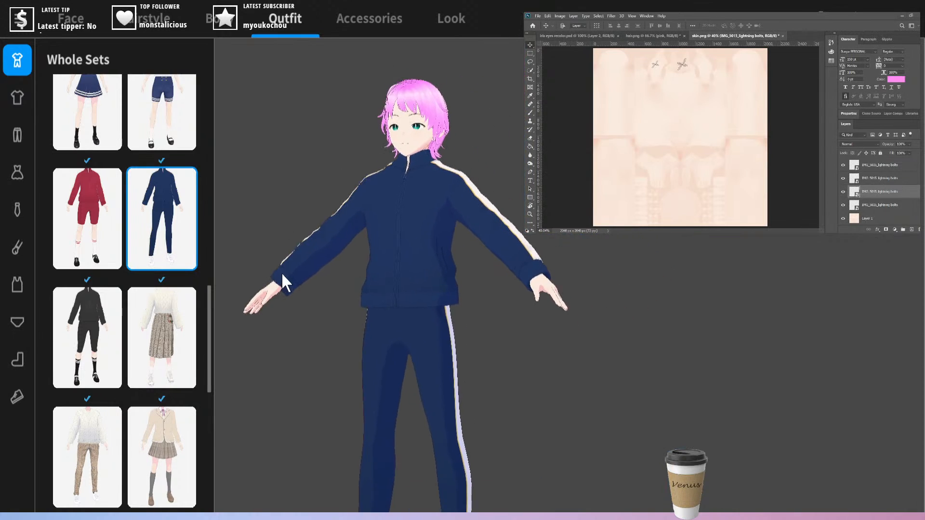
right_drag(282, 274, 301, 270)
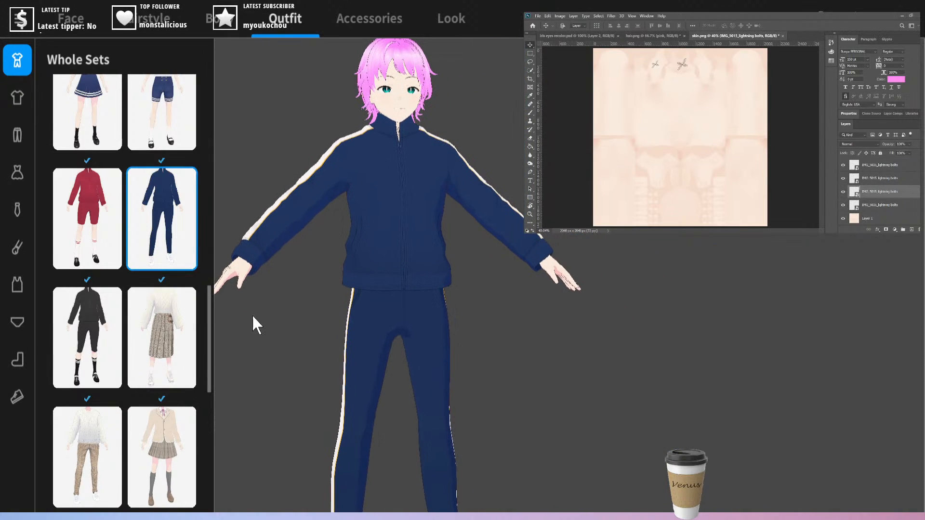
scroll(430, 187, down, 2)
right_drag(429, 188, 391, 196)
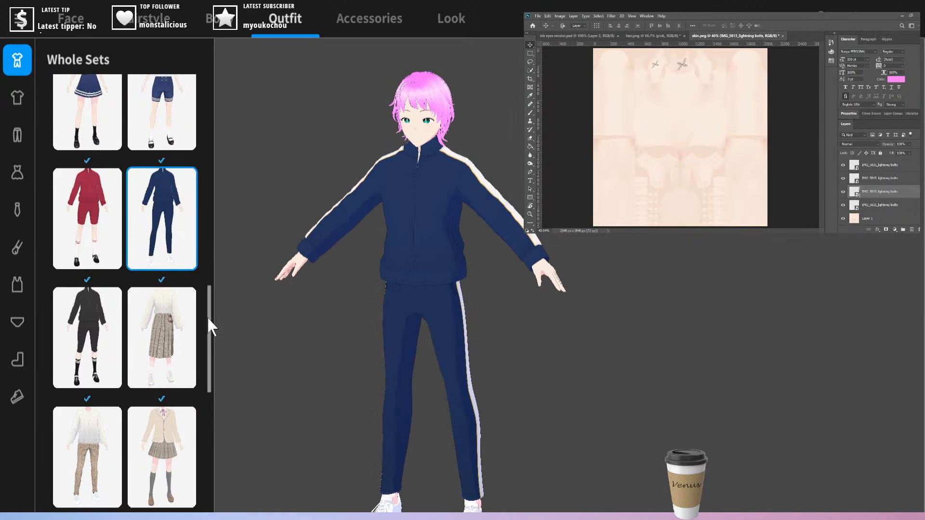
click(23, 96)
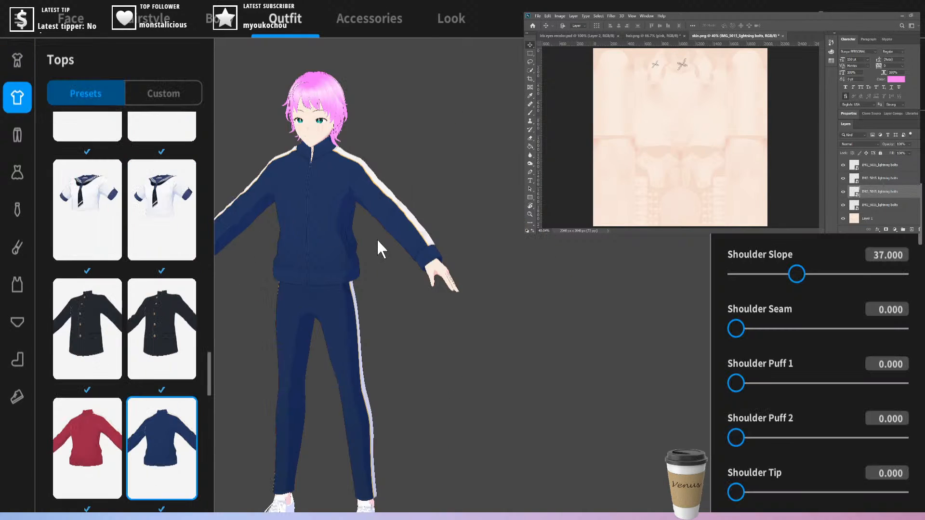
click(818, 72)
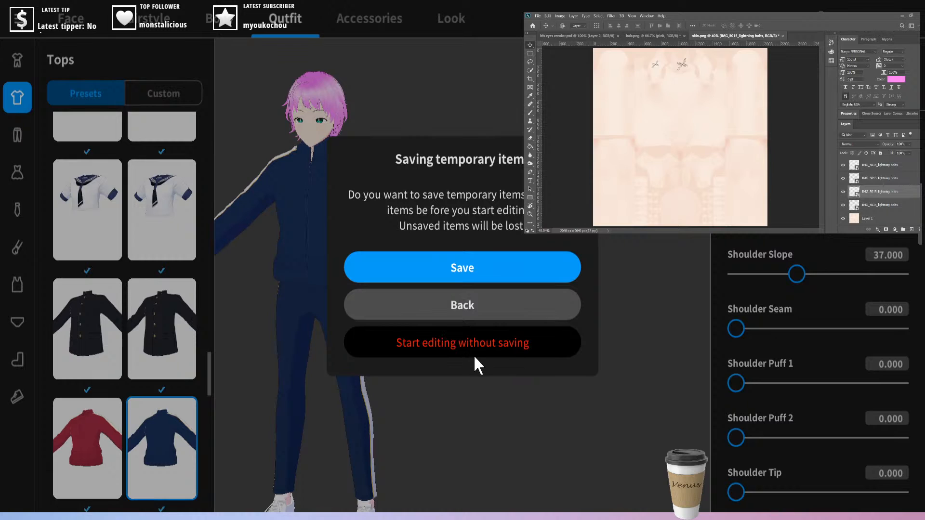
click(502, 342)
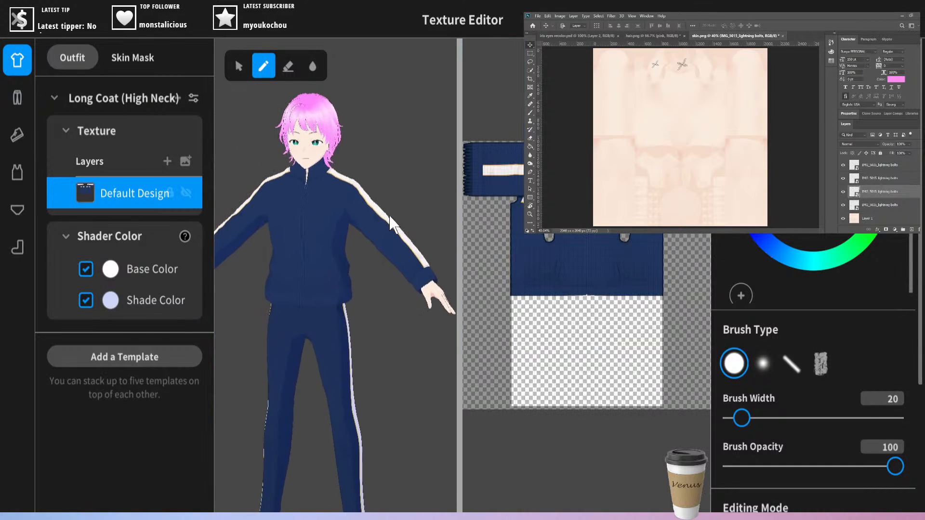
- Add a new empty texture layer above the track jacket's Default Design layer
scroll(418, 223, up, 5)
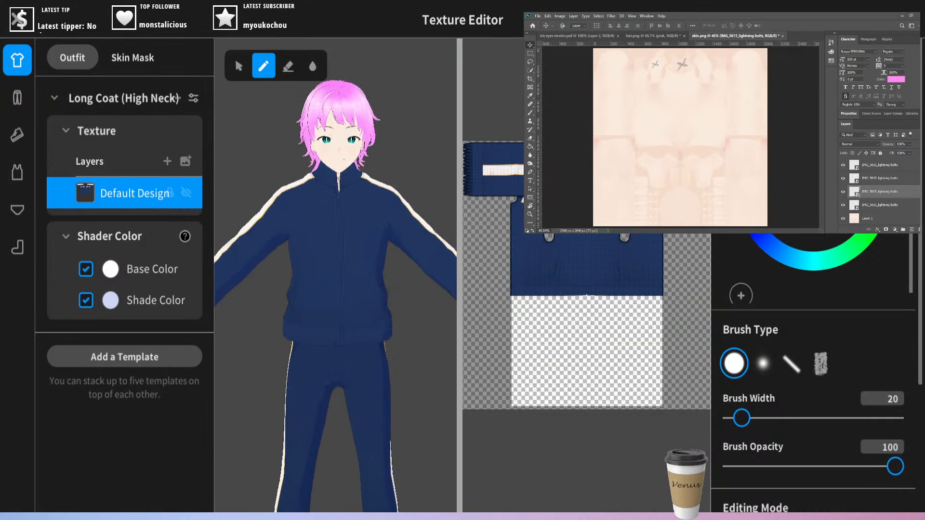
scroll(413, 144, down, 3)
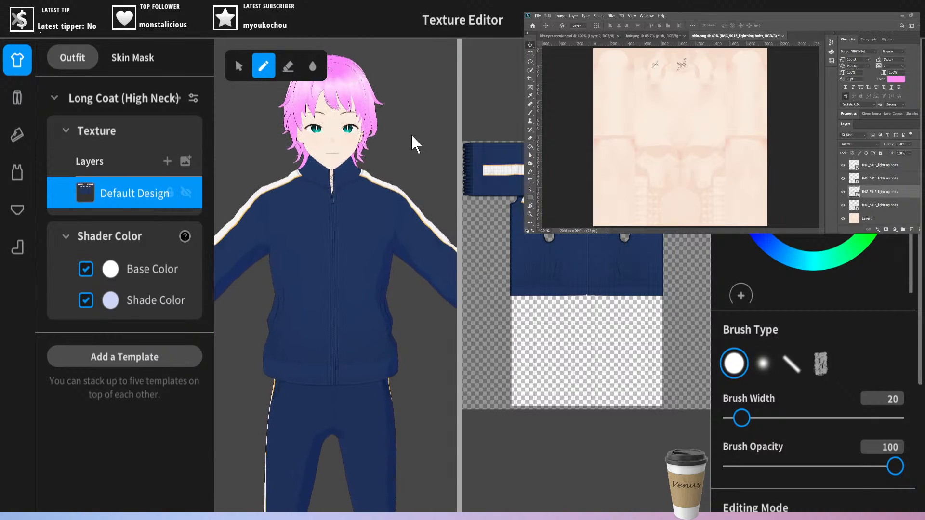
right_drag(411, 136, 408, 136)
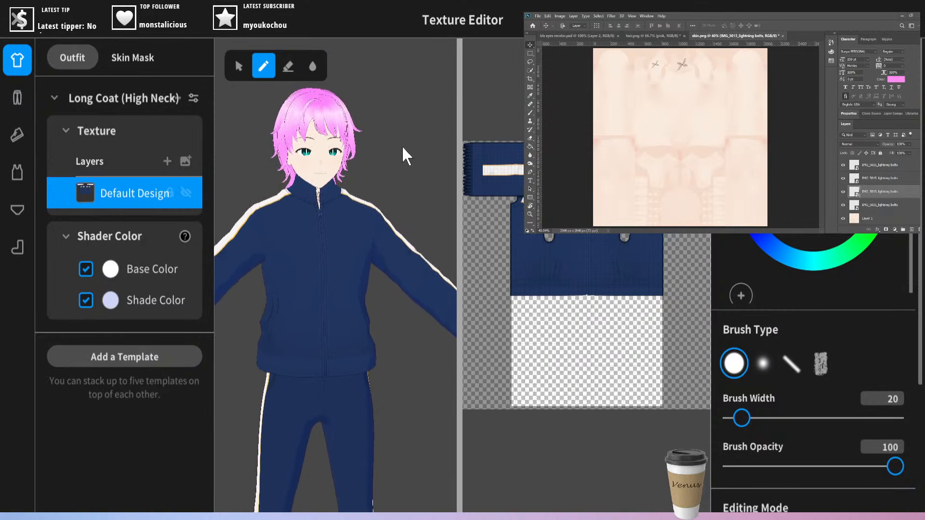
scroll(411, 126, up, 3)
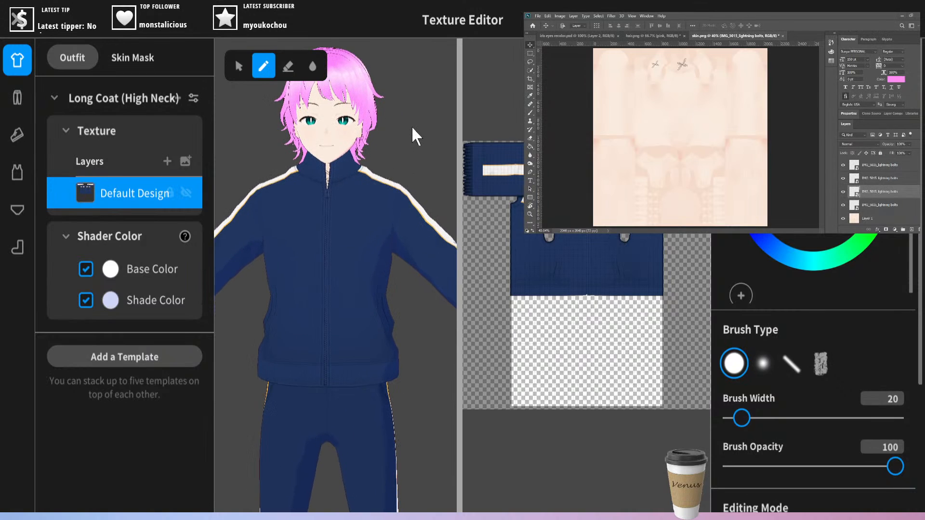
middle_drag(412, 122, 391, 144)
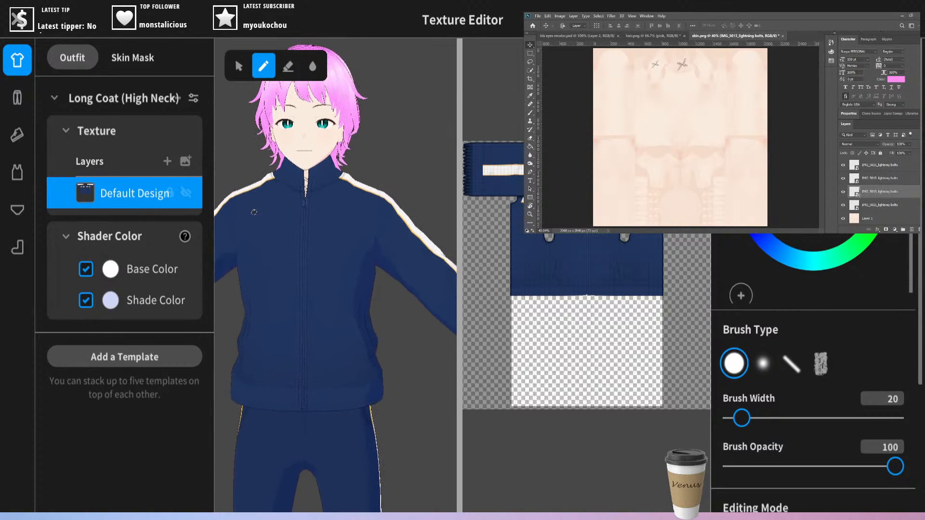
click(167, 161)
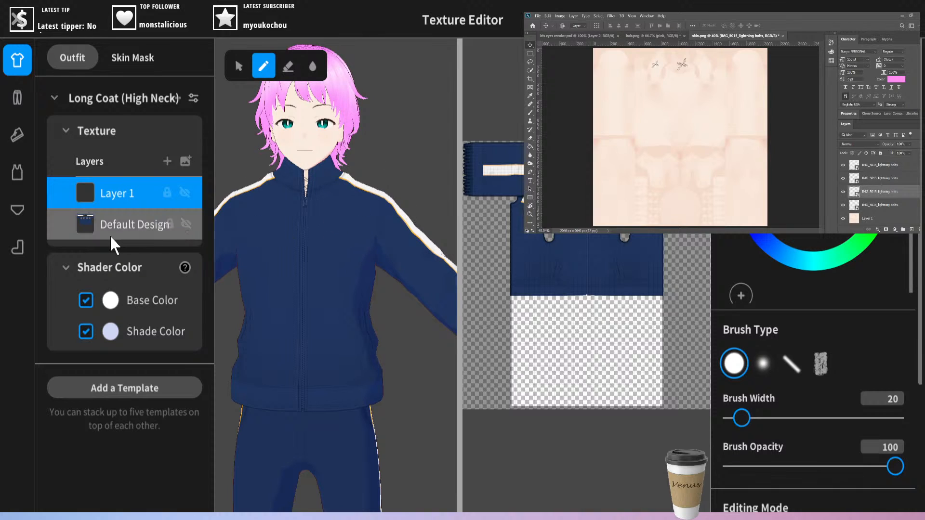
- Export the track jacket's Default Design texture layer
right_click(162, 215)
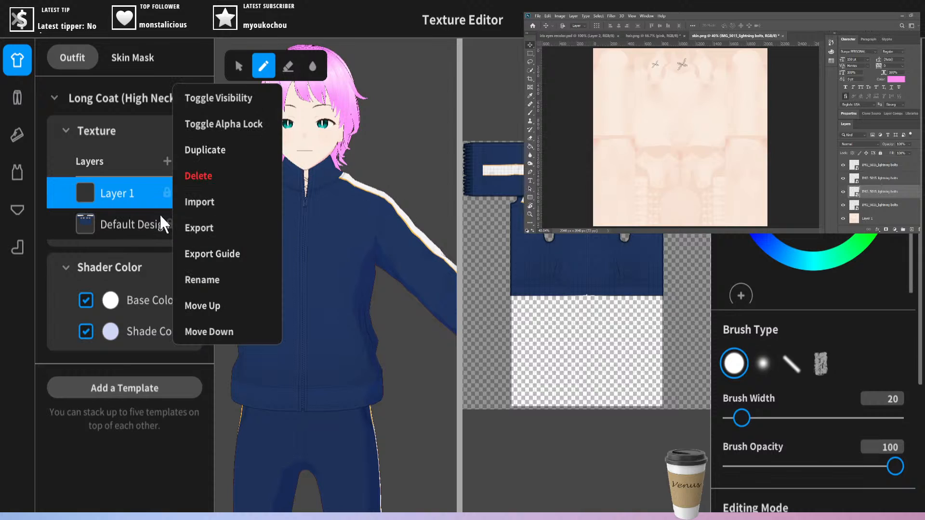
click(124, 212)
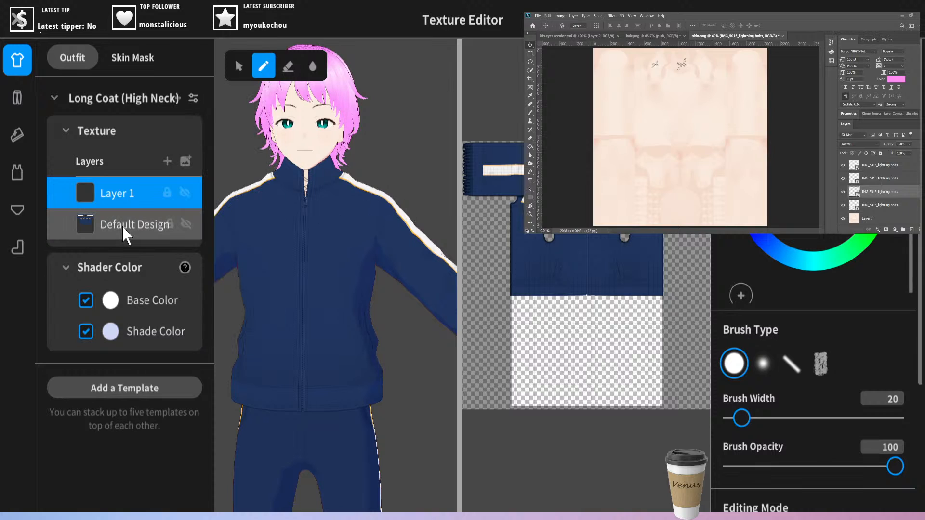
click(123, 222)
right_click(123, 223)
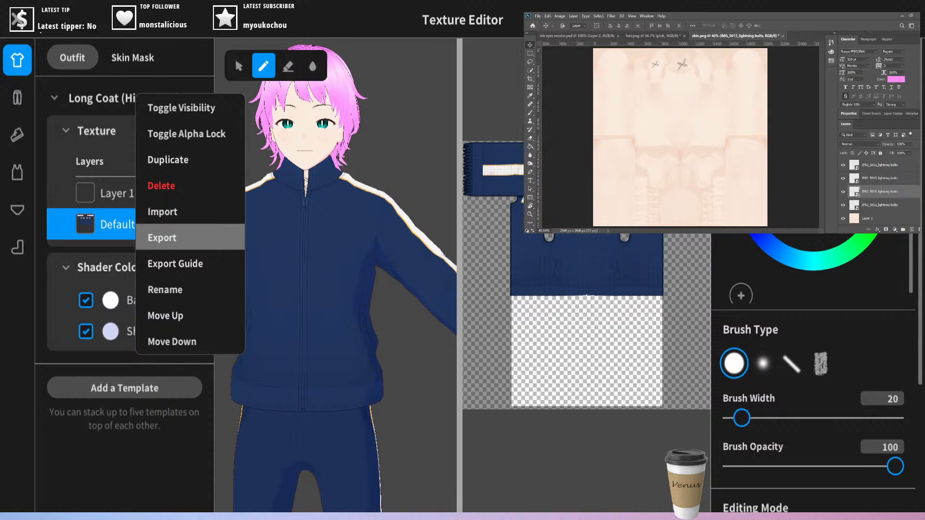
click(663, 492)
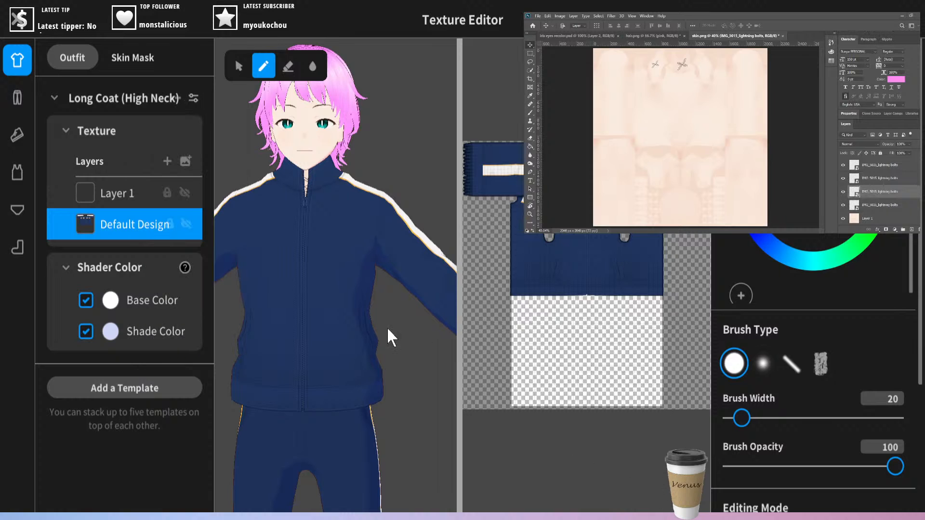
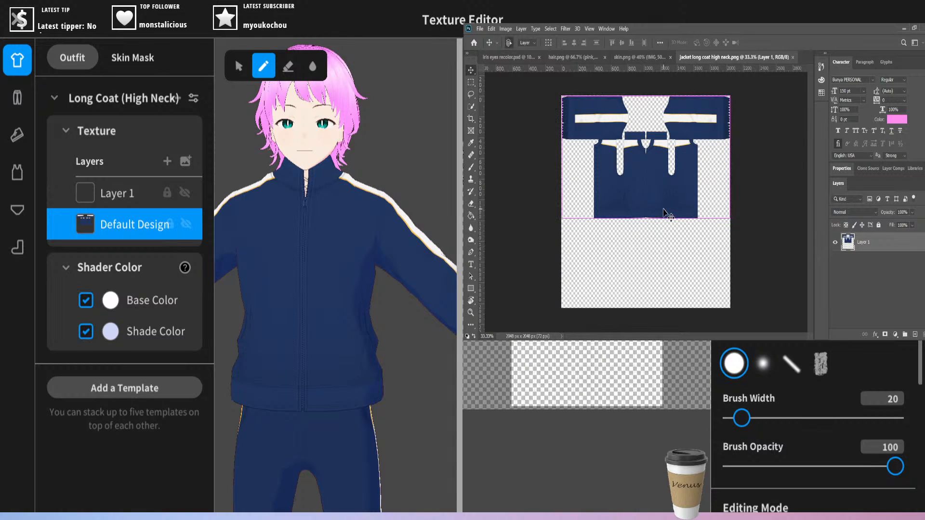
- In Photoshop, paste the Nike logo image onto the jacket texture and isolate the swoosh on its own layer without the white background
key(ctrl+v)
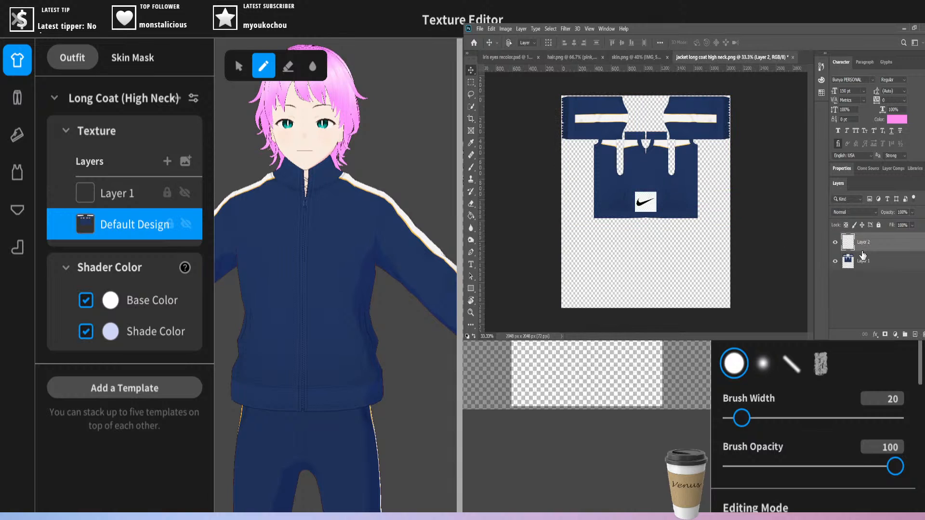
click(470, 106)
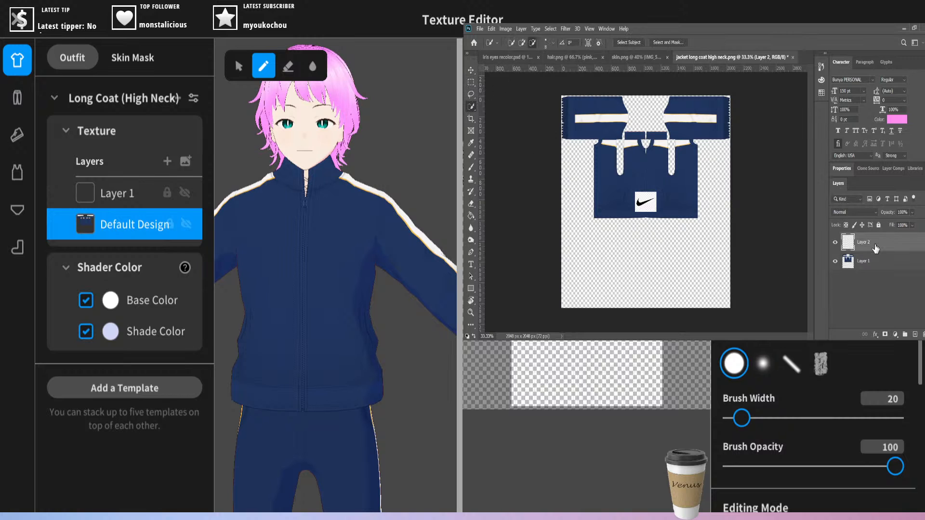
alt+scroll(641, 211, up, 9)
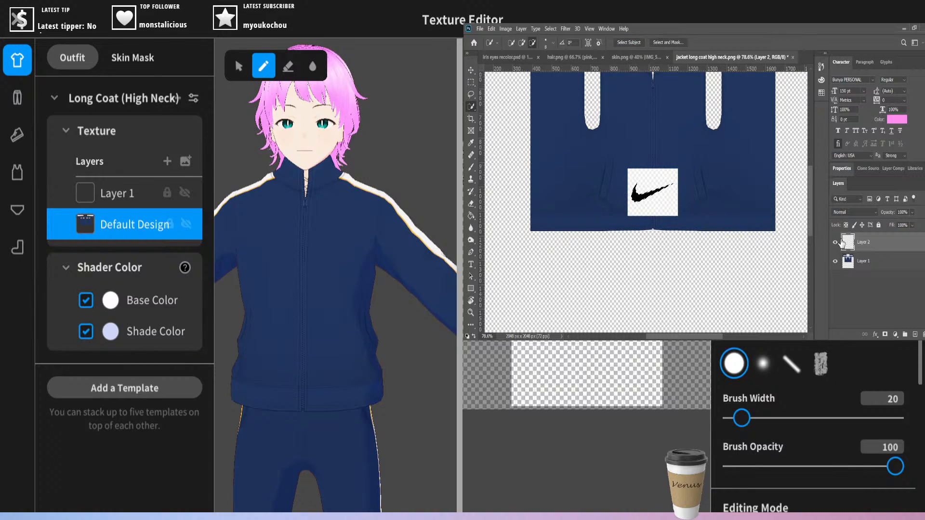
key(Delete)
key(ctrl+v)
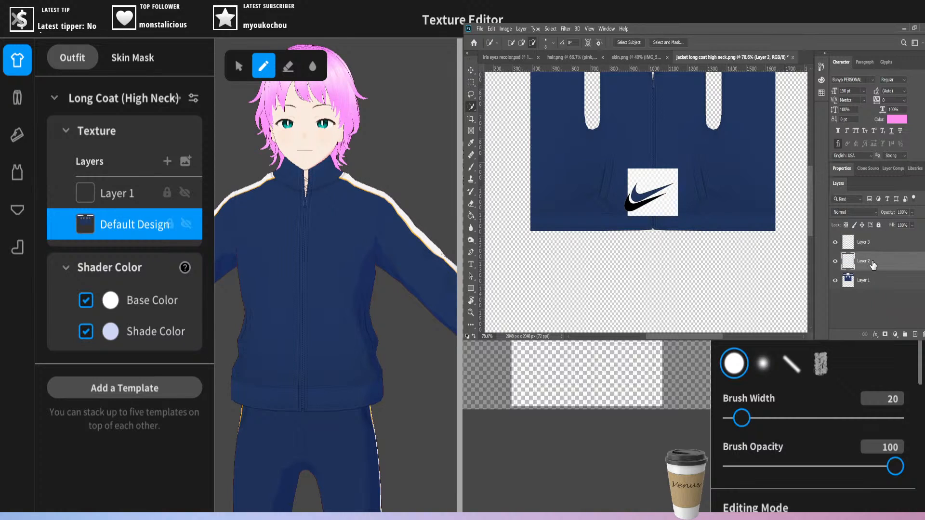
key(Delete)
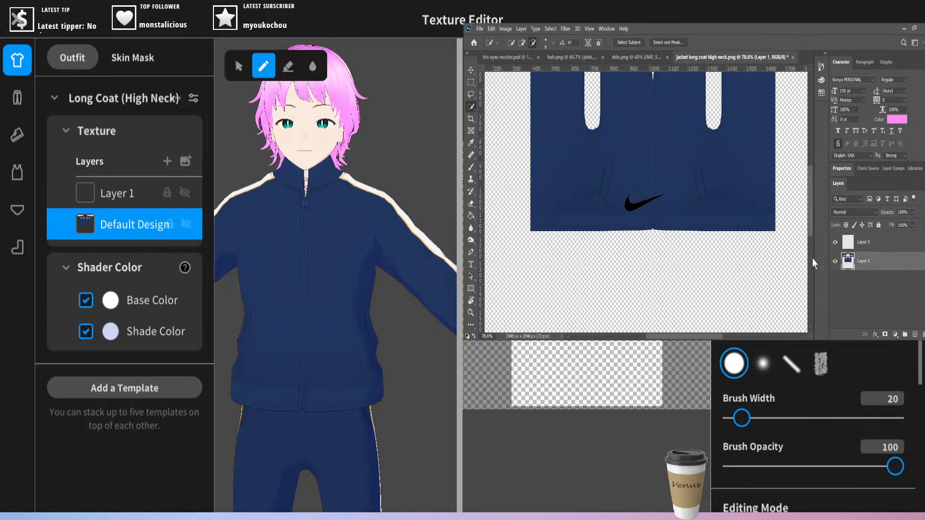
- Move the Nike swoosh onto the jacket's chest beside the zipper and narrow it to about 63% of its width
key(ctrl+0)
click(863, 245)
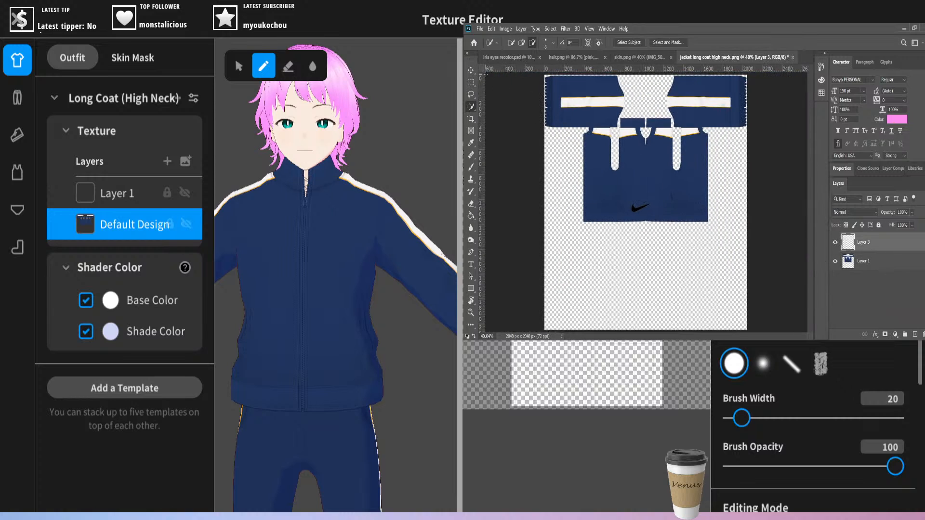
click(471, 71)
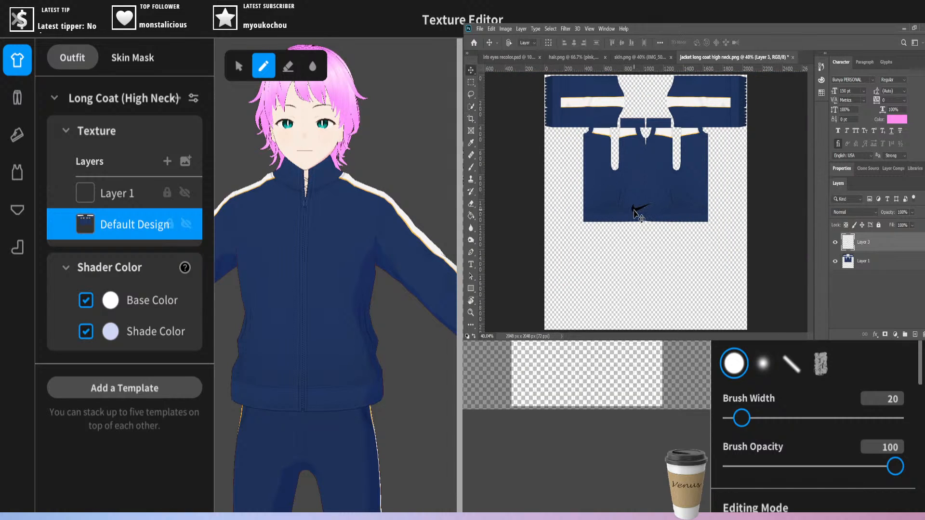
drag(634, 212, 666, 149)
key(ctrl+t)
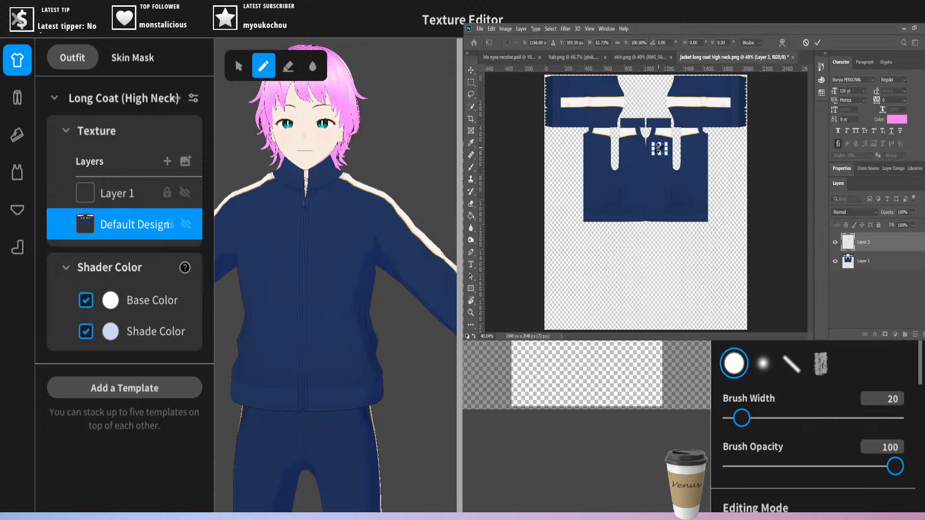
key(Return)
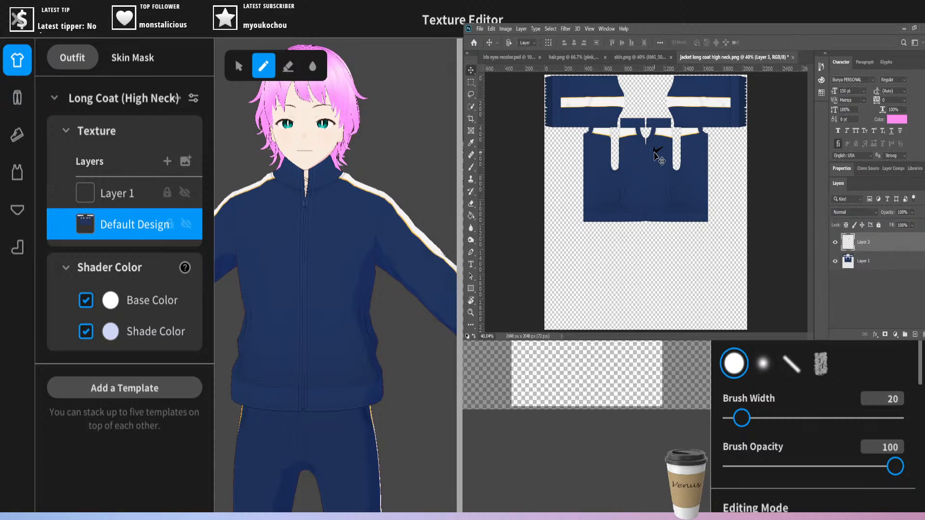
- Scale the chest swoosh down to about 46% width and 52% height
alt+scroll(665, 189, up, 10)
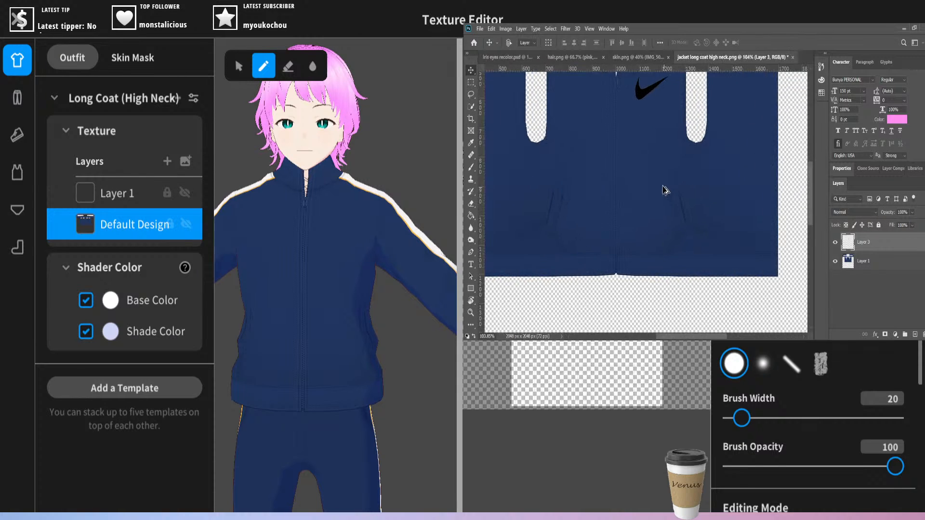
scroll(650, 181, up, 8)
key(ctrl+t)
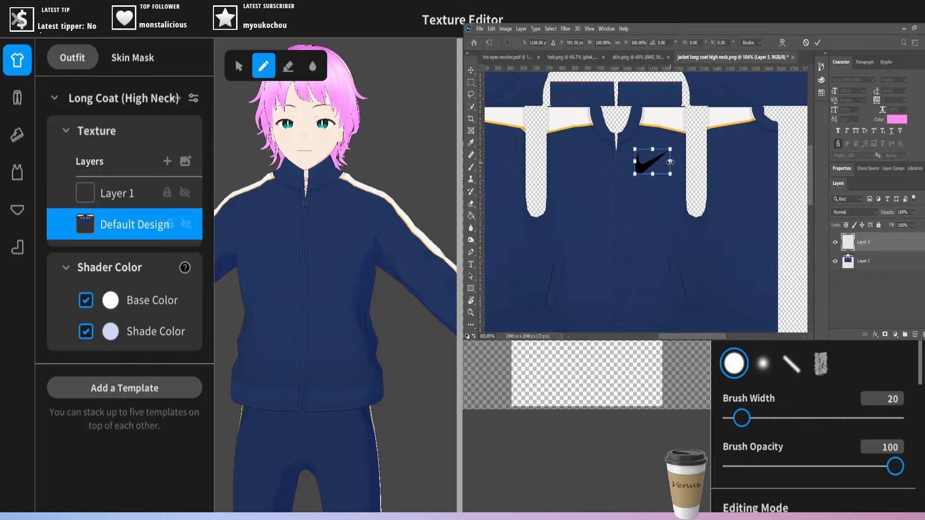
drag(670, 162, 650, 165)
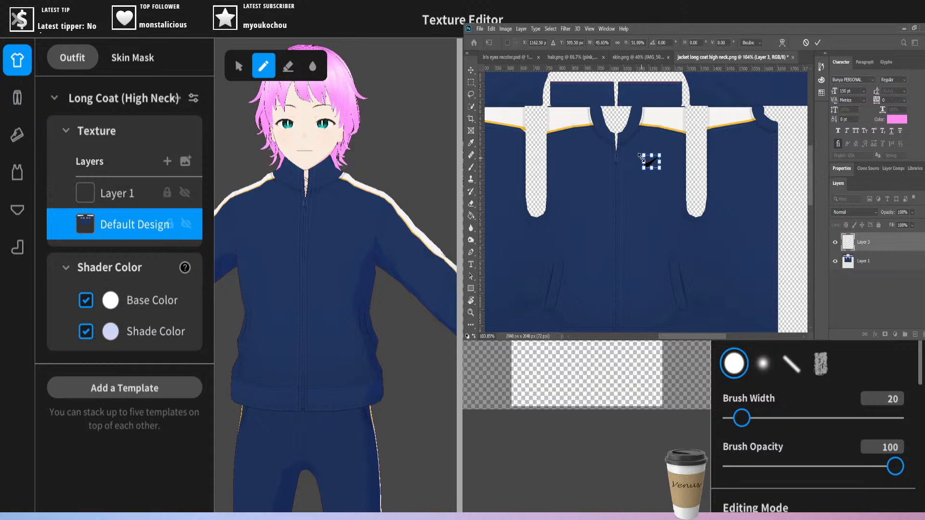
key(Return)
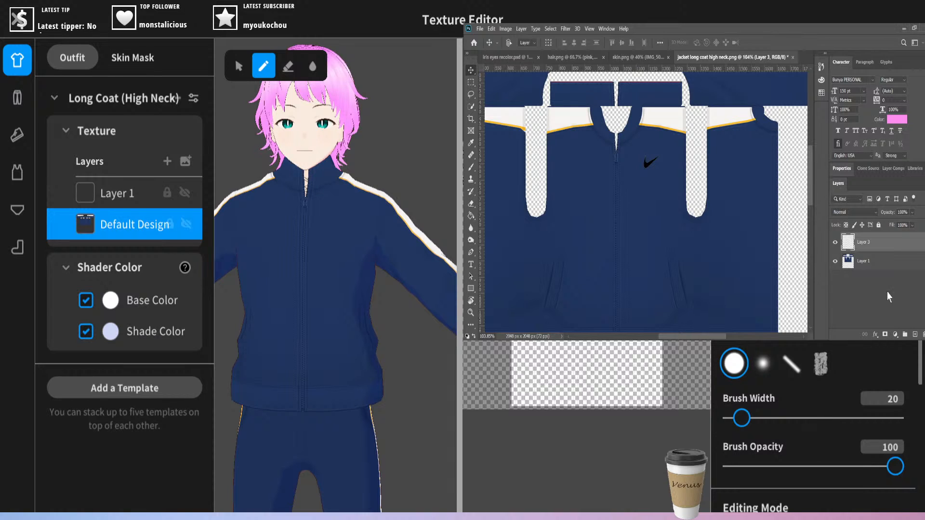
key(ctrl)
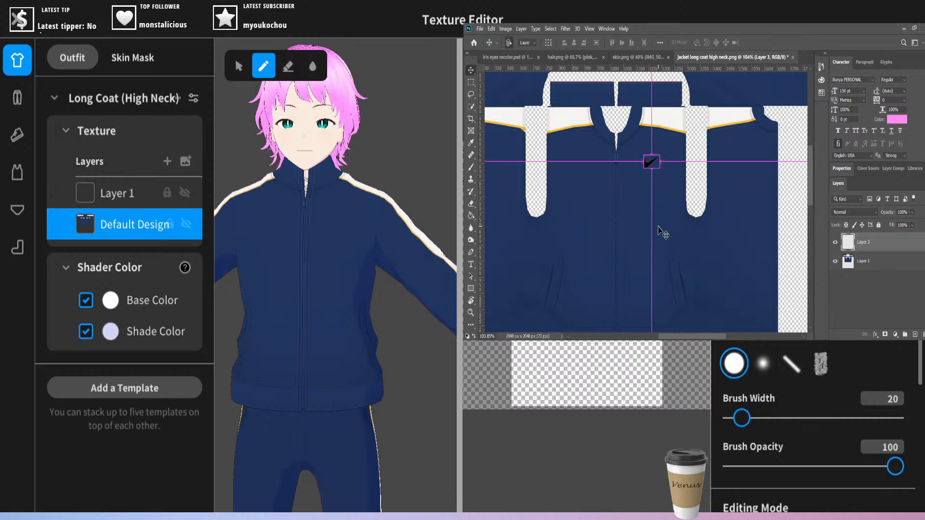
key(ctrl+0)
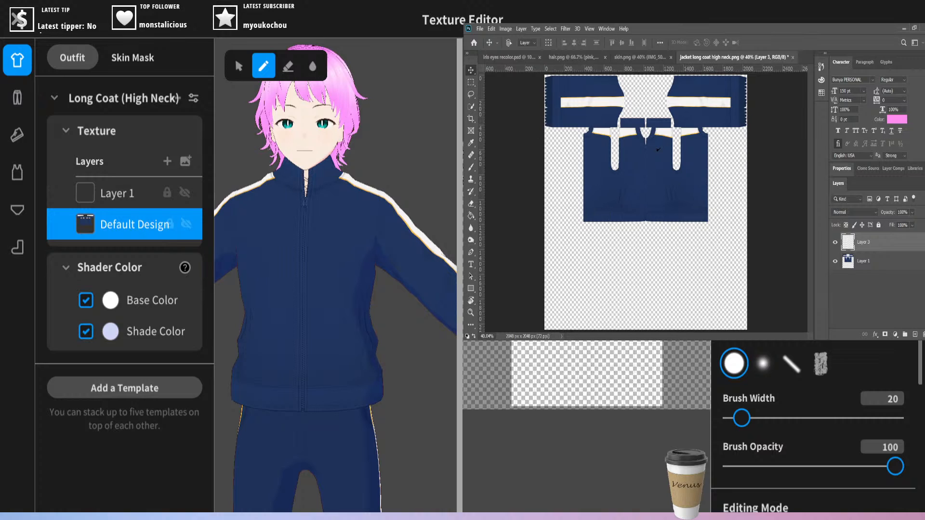
- In VRoid Studio, import the edited jacket texture with the swoosh into Layer 1
click(114, 188)
right_click(115, 189)
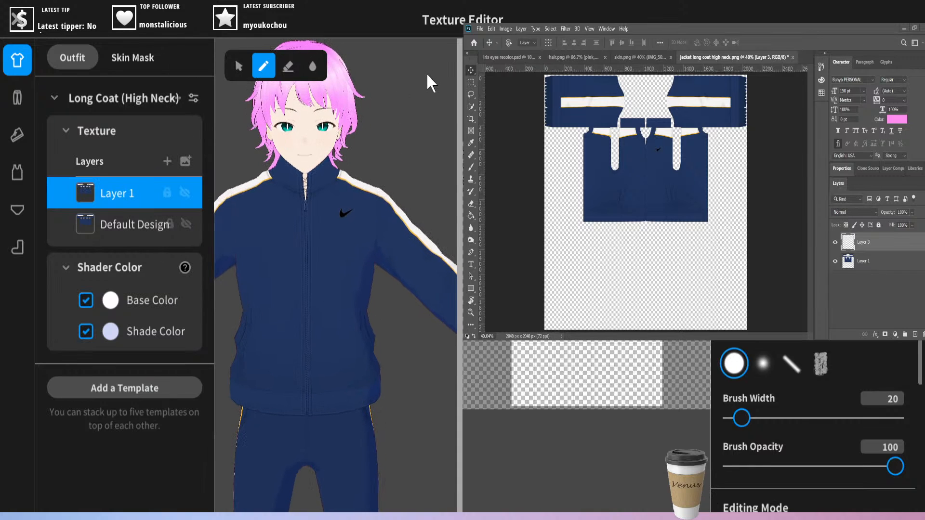
scroll(395, 112, up, 5)
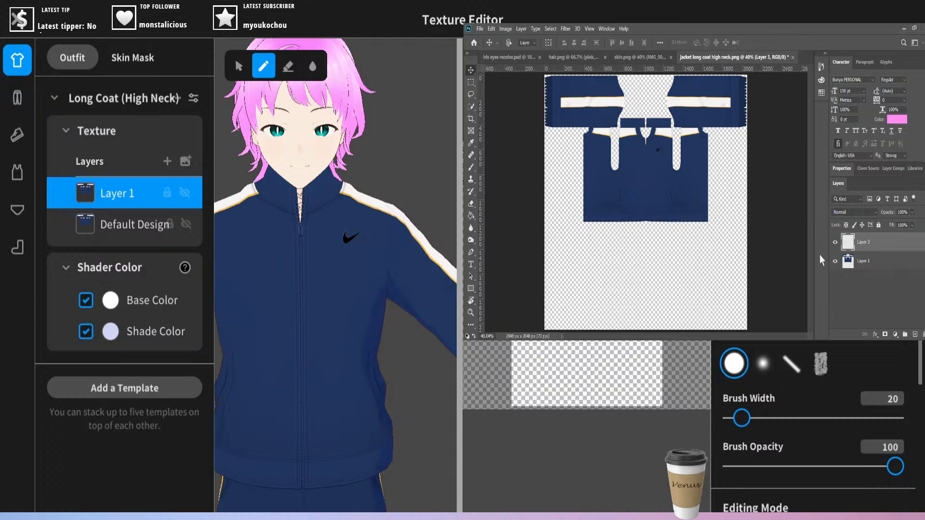
- In Photoshop, rename the swoosh layer as nike logo
double_click(862, 242)
text(nice logo)
key(Return)
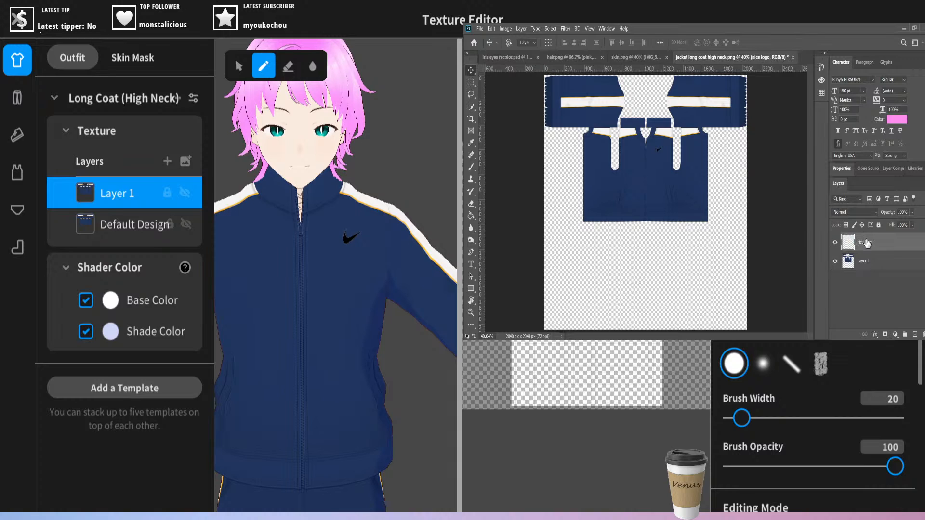
double_click(864, 243)
click(865, 245)
key(Return)
- Move the Nike logo slightly lower on the chest and reimport the jacket texture into VRoid Studio's Layer 1
drag(656, 161, 655, 153)
right_click(122, 177)
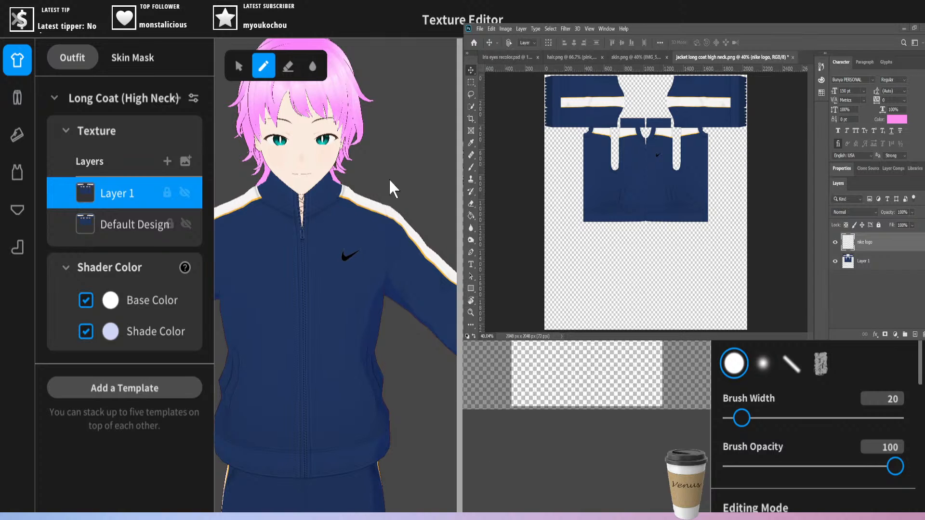
- Examine the tracksuit on the avatar from the back, side and front, including the pants and the chest logo
right_drag(390, 180, 368, 254)
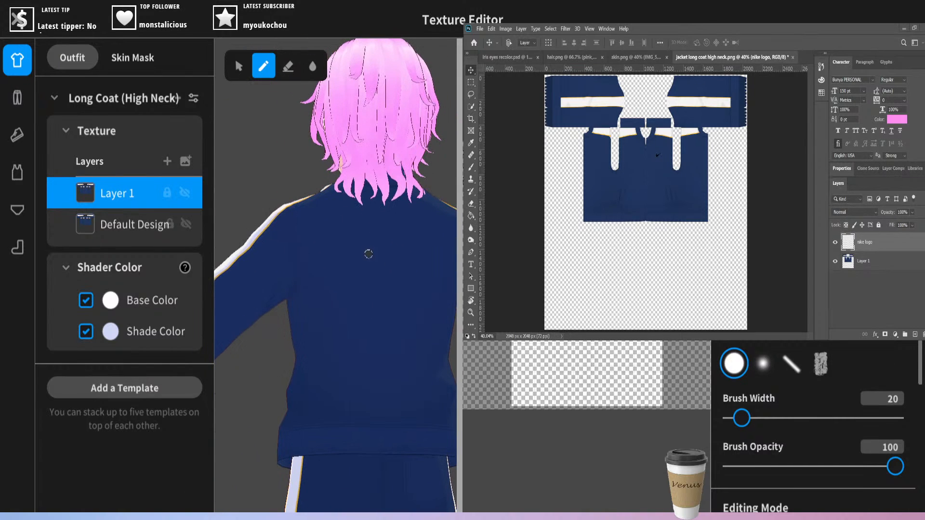
right_drag(451, 146, 382, 340)
mouse_move(420, 202)
right_down()
mouse_move(423, 166)
mouse_move(310, 323)
mouse_move(250, 333)
mouse_move(313, 297)
mouse_move(326, 304)
mouse_move(324, 331)
mouse_move(409, 312)
mouse_move(385, 338)
mouse_move(370, 339)
mouse_move(391, 334)
right_up()
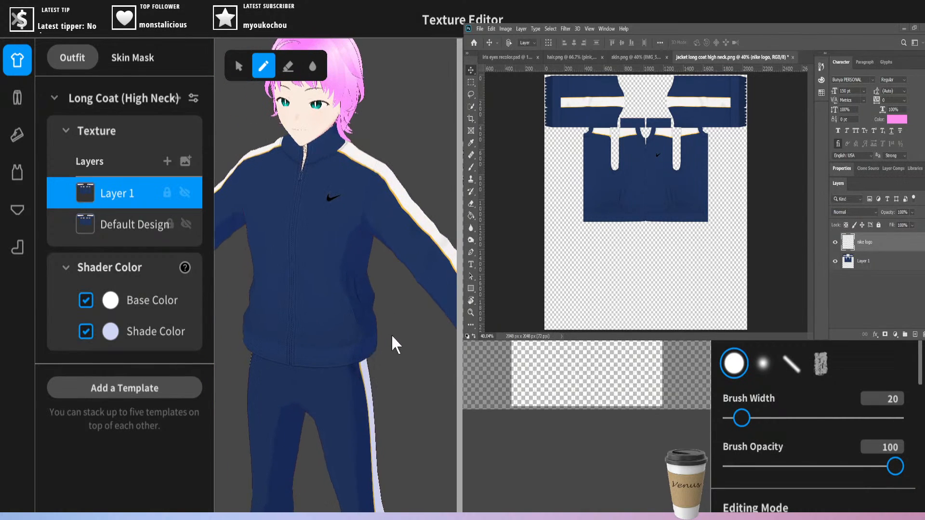
middle_drag(391, 334, 402, 201)
right_drag(396, 330, 413, 309)
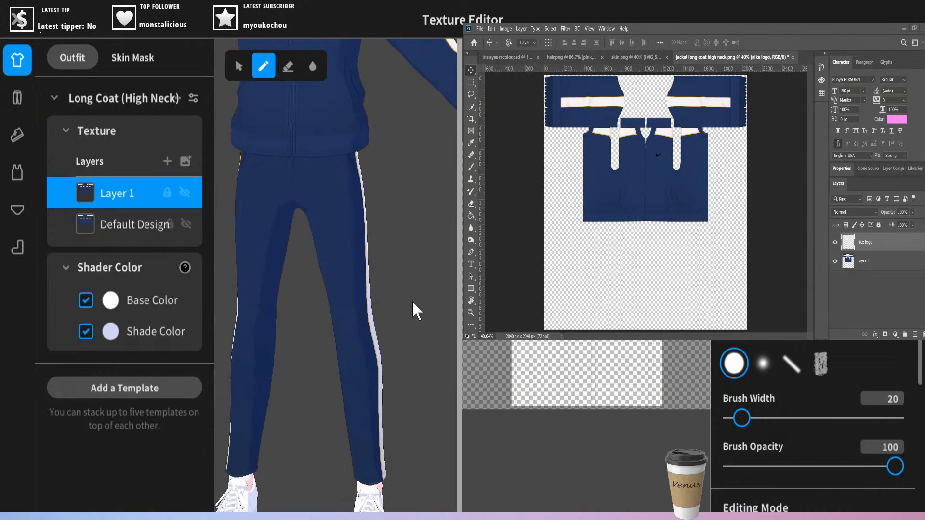
middle_drag(413, 310, 424, 320)
right_drag(408, 236, 353, 214)
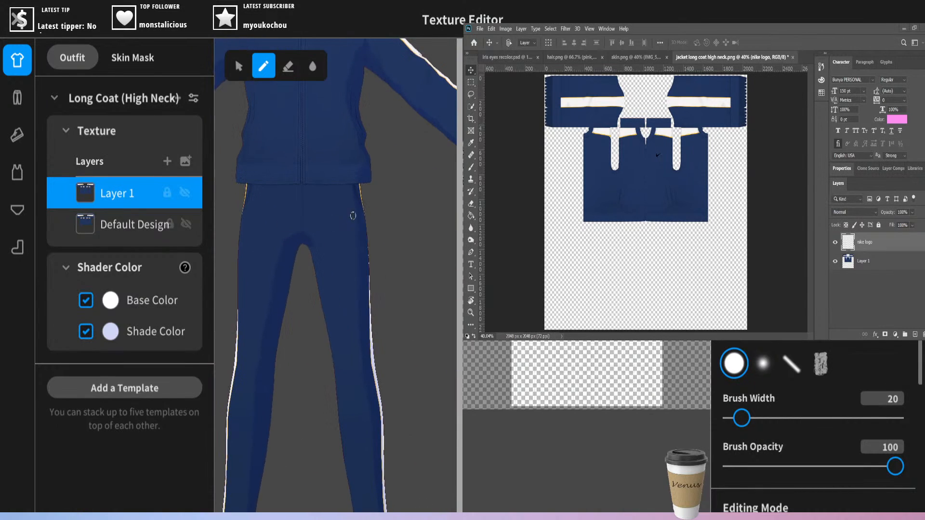
middle_drag(353, 214, 405, 318)
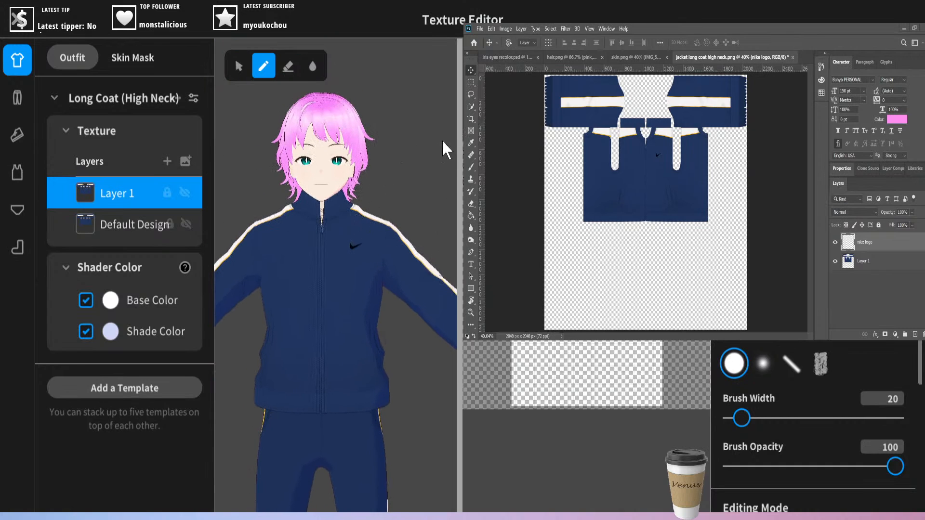
scroll(417, 194, down, 2)
middle_drag(391, 196, 403, 142)
right_drag(403, 140, 399, 145)
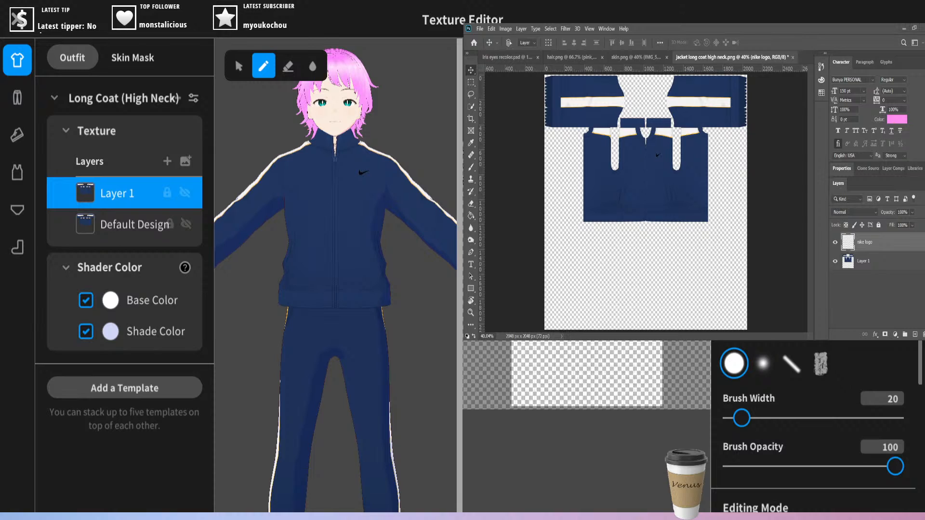
- In Photoshop, add a new layer between the jacket texture and the nike logo layer and fill it with a sampled black
click(894, 261)
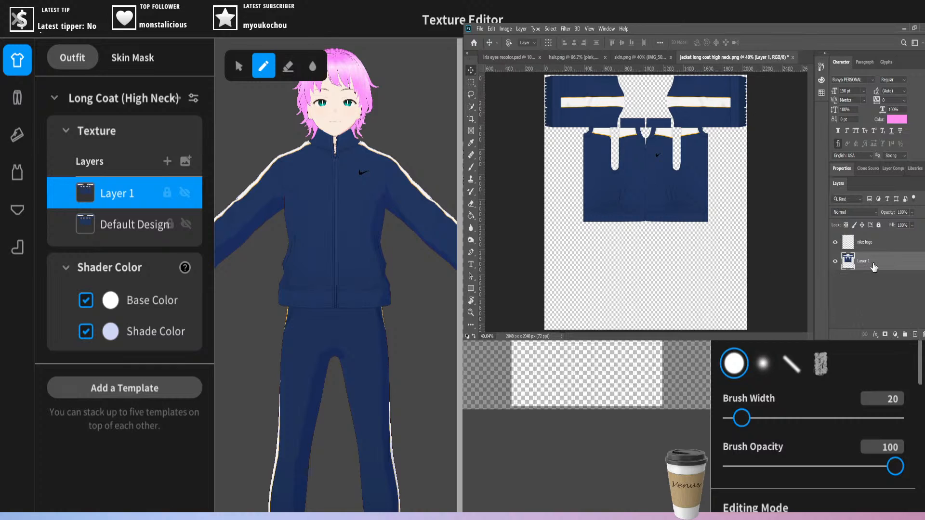
click(915, 335)
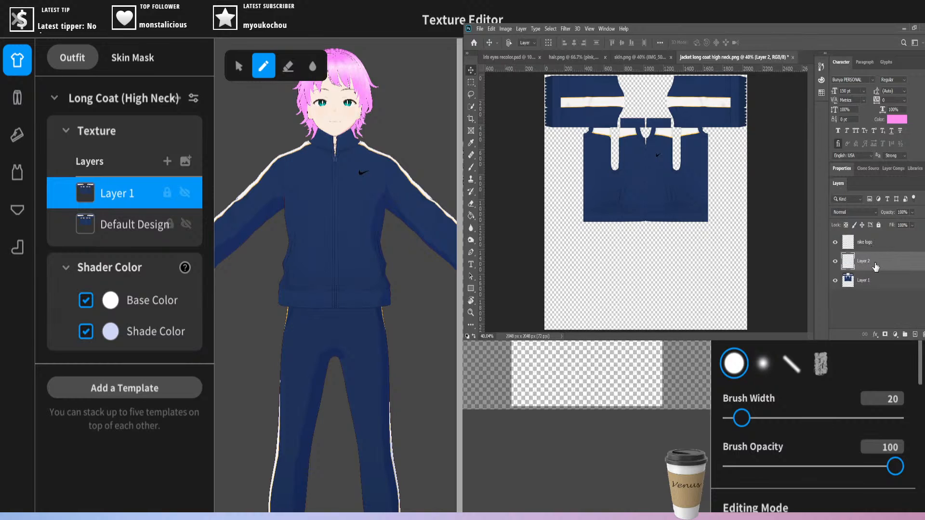
key(i)
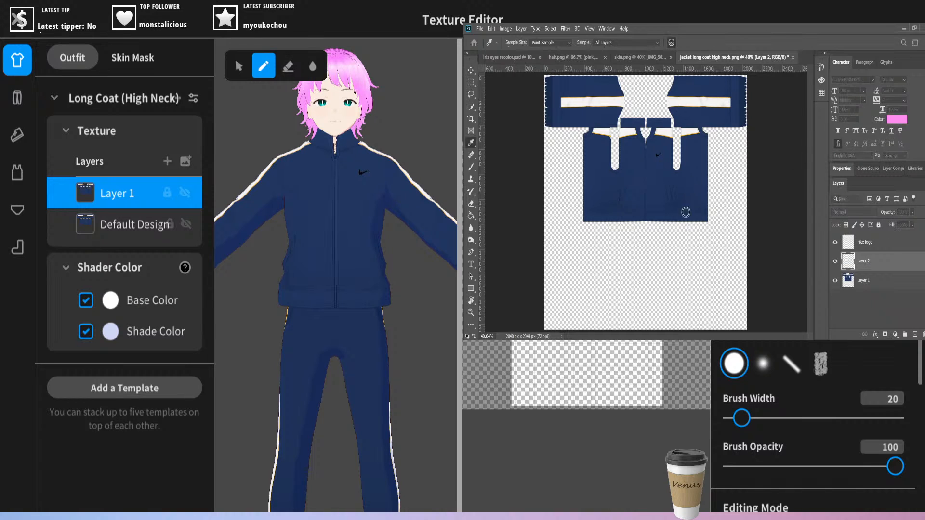
key(v)
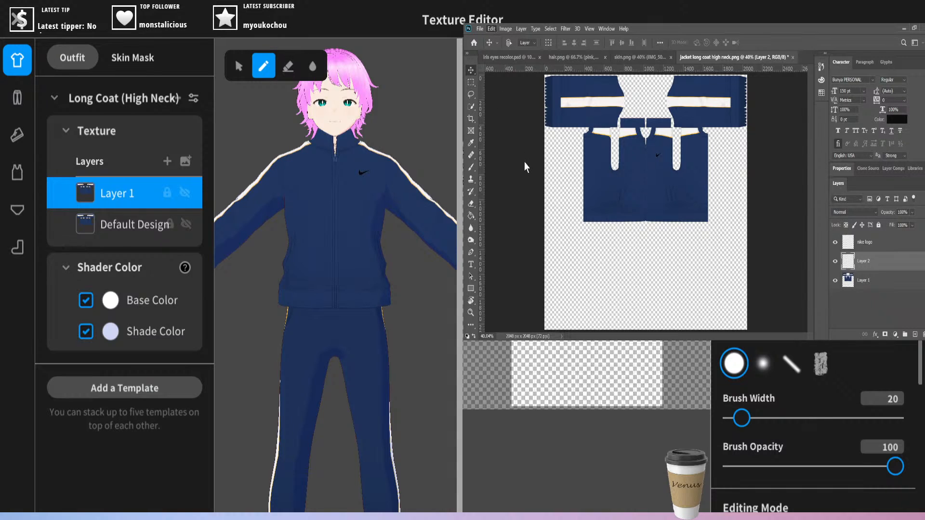
key(i)
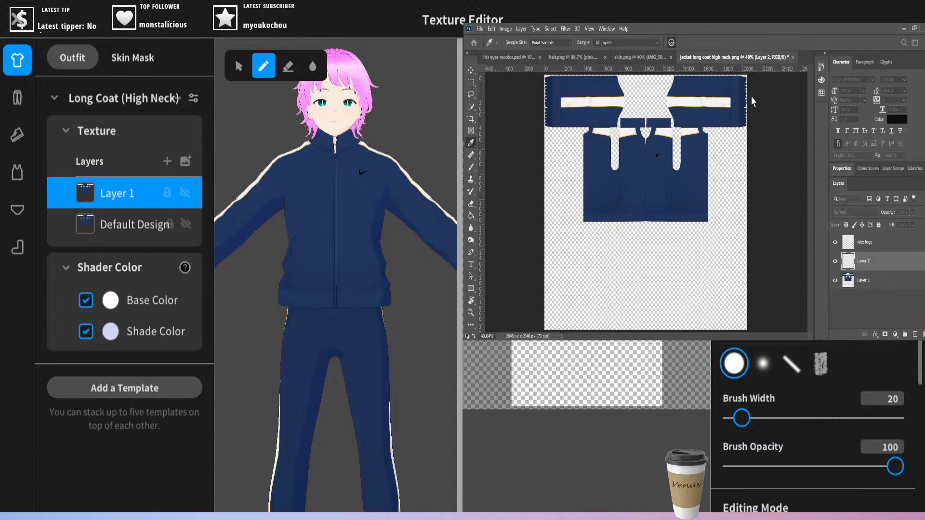
key(v)
key(alt+BackSpace)
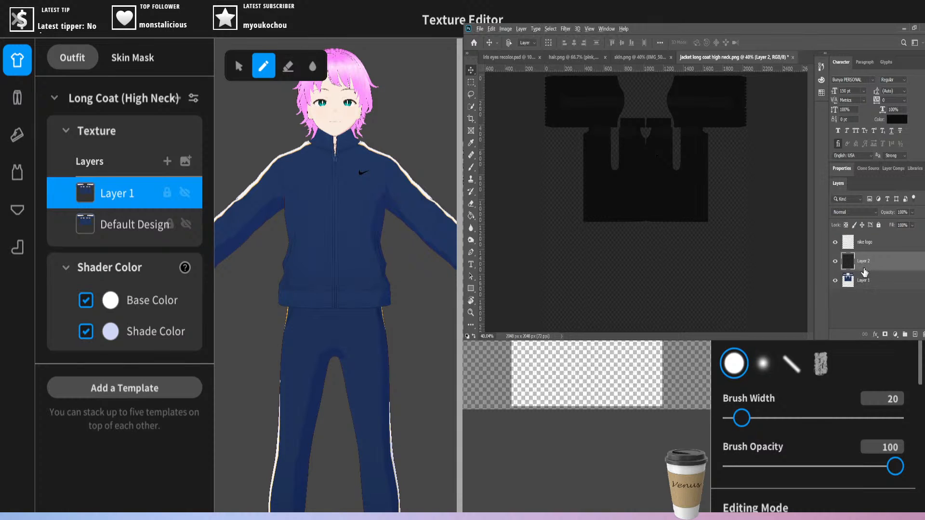
- Clip the black fill layer to the jacket texture layer and set its blend mode to Color
drag(863, 272, 864, 268)
alt+click(863, 268)
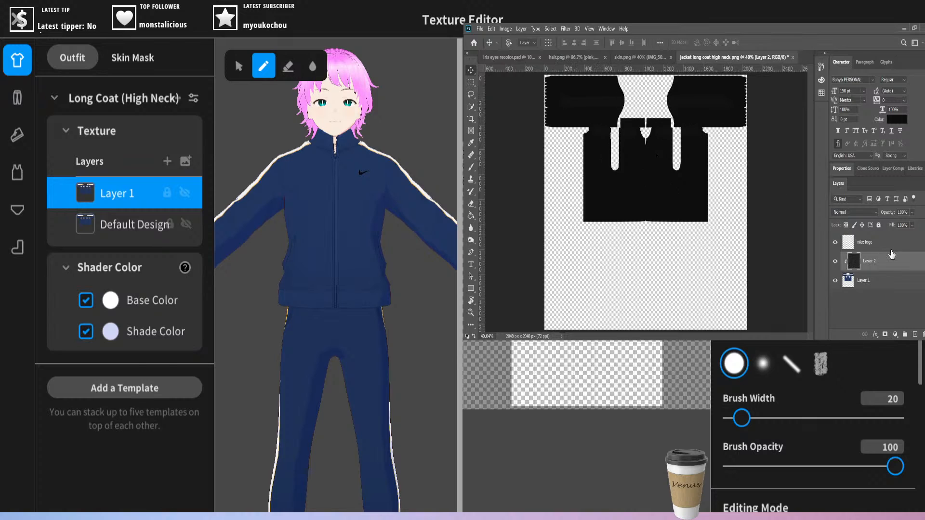
click(850, 219)
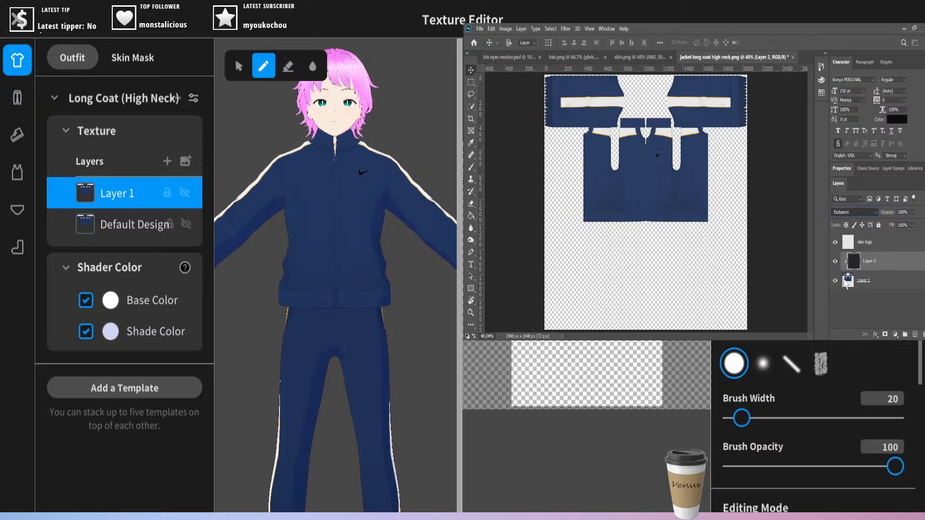
click(845, 311)
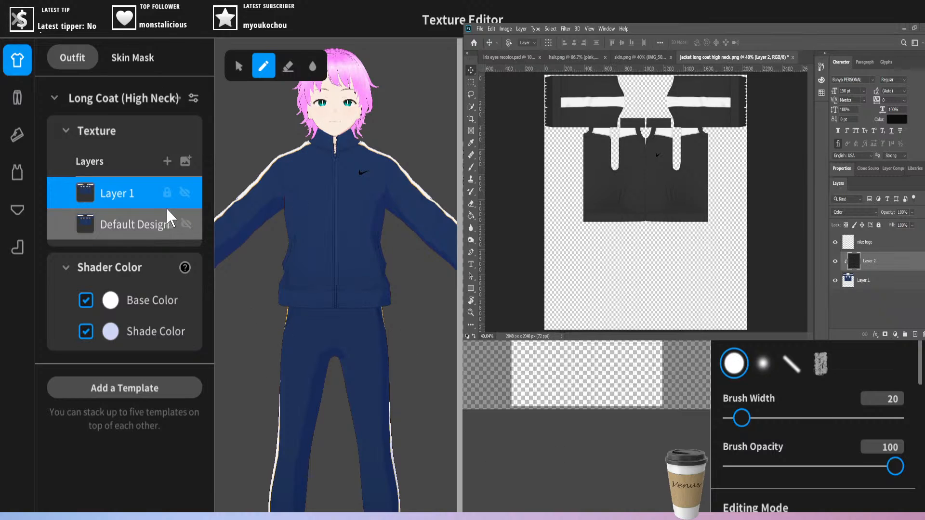
- Reimport the black jacket texture into Layer 1 of the Long Coat in VRoid Studio and toggle the layer's visibility to compare
right_click(126, 193)
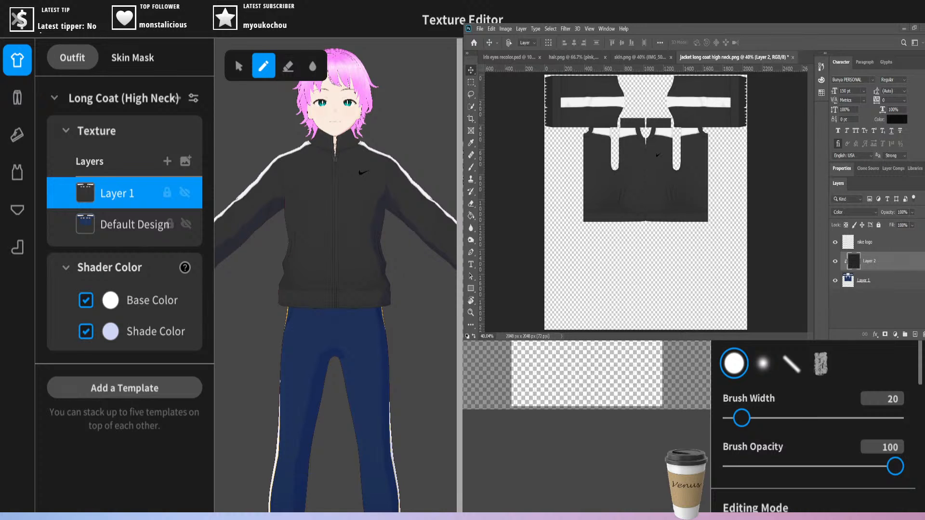
right_drag(411, 298, 259, 292)
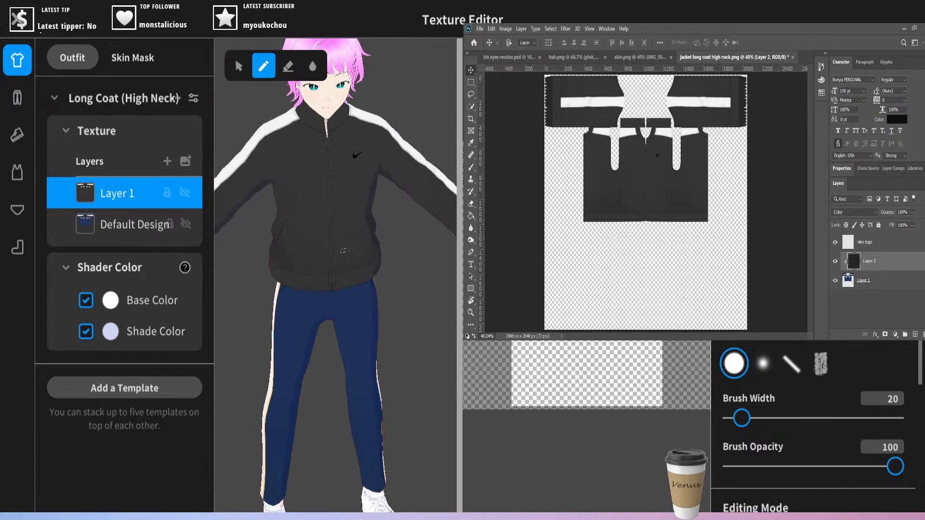
click(184, 193)
click(186, 193)
click(186, 193)
click(186, 194)
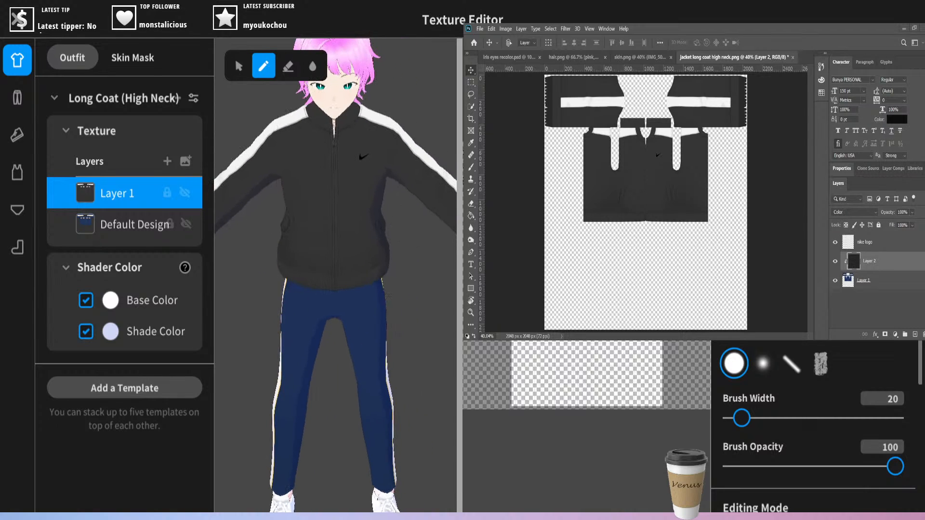
- Check the Skin Overlay's Default Design by toggling its visibility, and export it as socks.png to Photoshop
right_drag(423, 416, 406, 348)
scroll(399, 339, down, 3)
right_drag(394, 317, 400, 262)
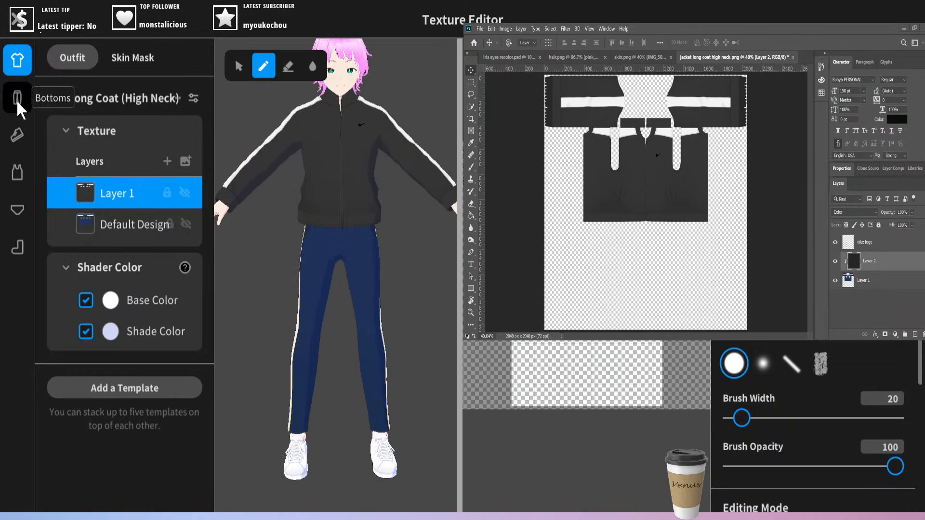
right_drag(413, 269, 278, 292)
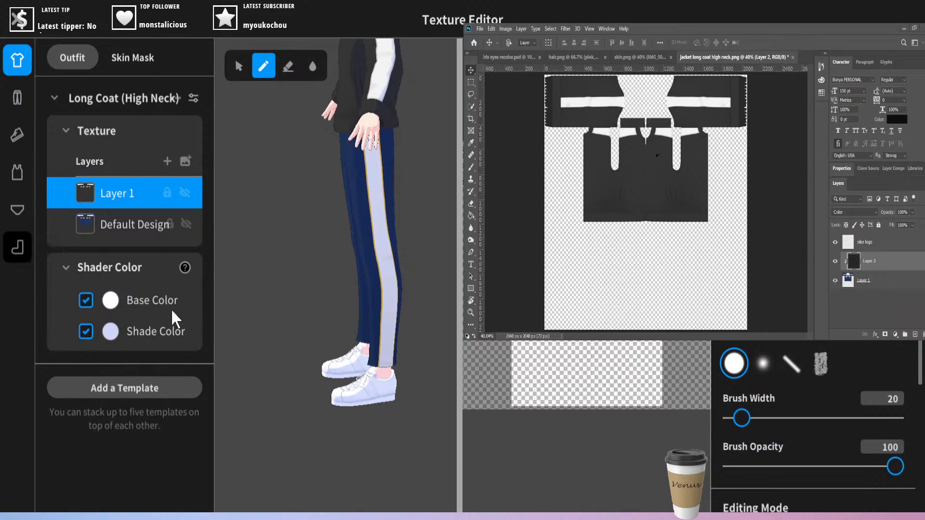
click(21, 246)
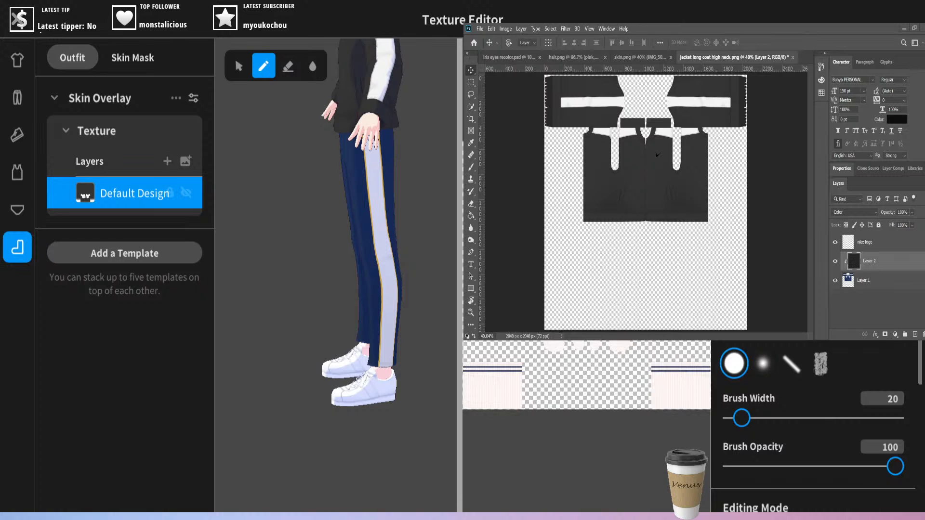
click(186, 194)
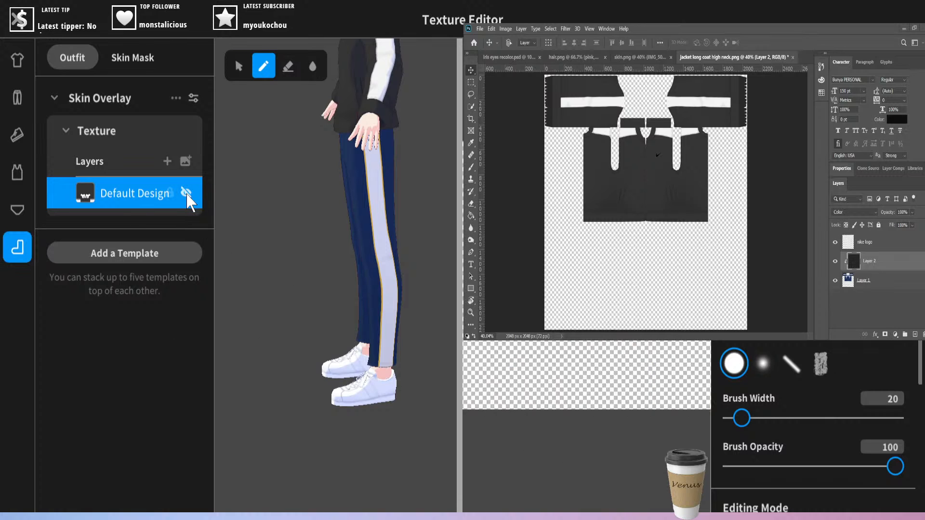
click(187, 194)
right_drag(302, 293, 321, 289)
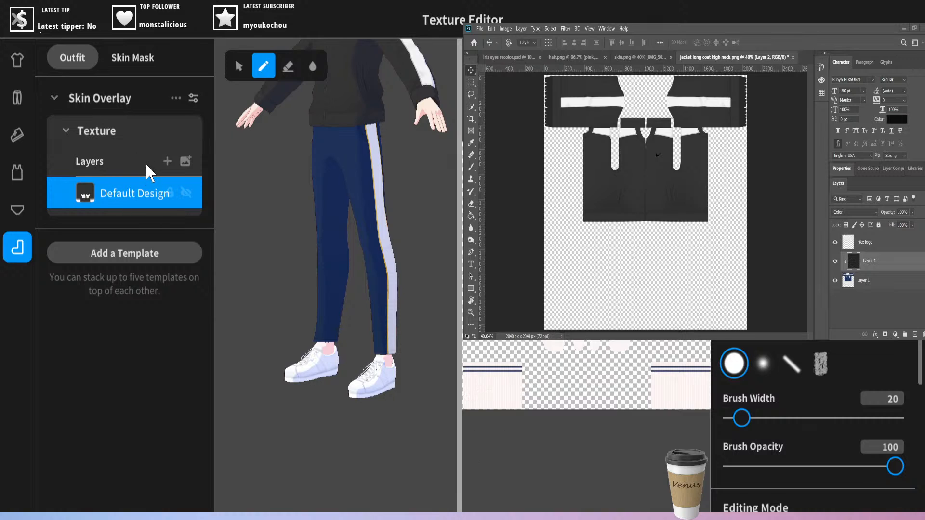
right_click(134, 198)
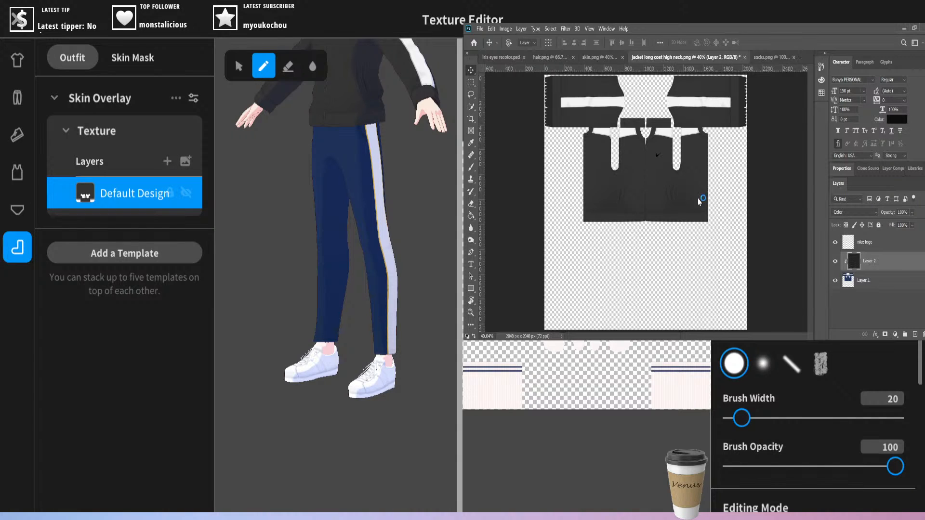
- Copy the black fill layer from the jacket document into socks.png and position it over the sock and glove-shaped areas
click(686, 56)
click(772, 56)
drag(773, 56, 649, 308)
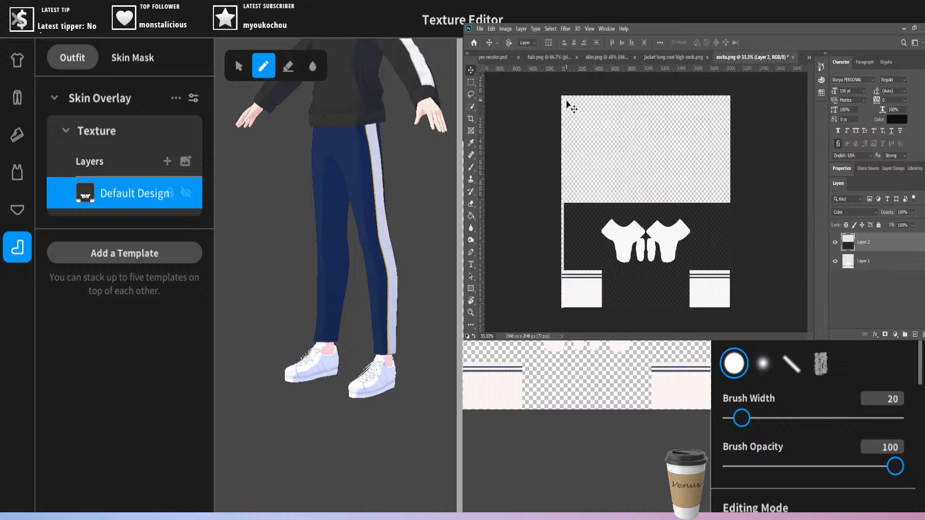
drag(580, 276, 574, 247)
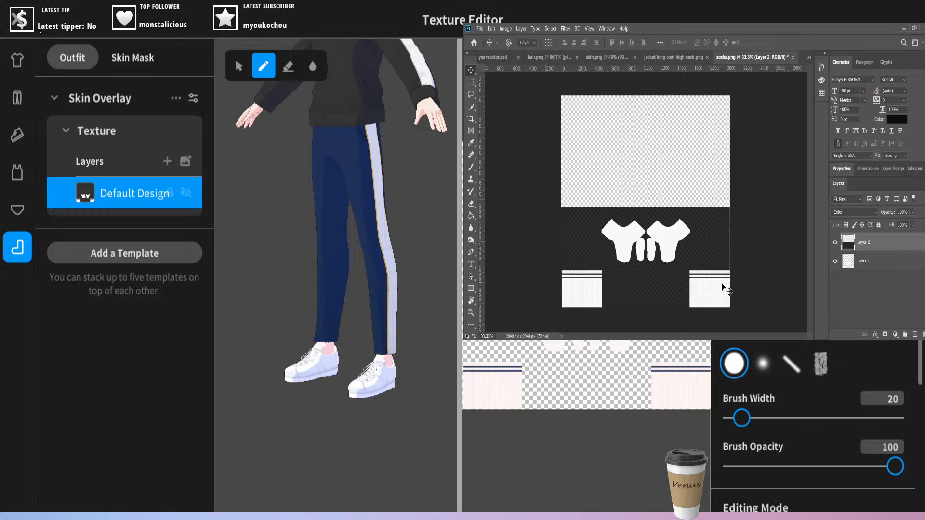
- Set the black fill layer's blend mode to Multiply and clip it to the sock texture layer
click(853, 213)
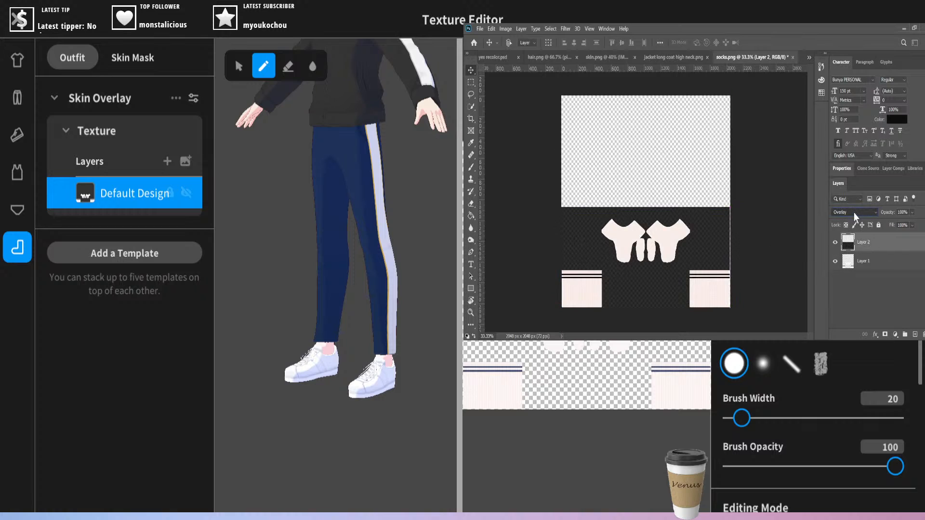
click(843, 112)
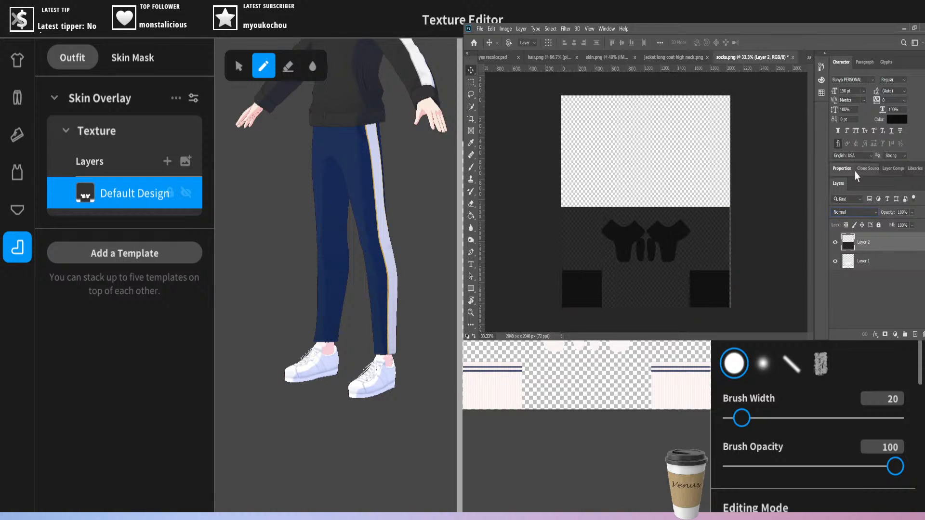
click(852, 210)
click(843, 135)
drag(857, 251, 859, 248)
drag(858, 248, 858, 250)
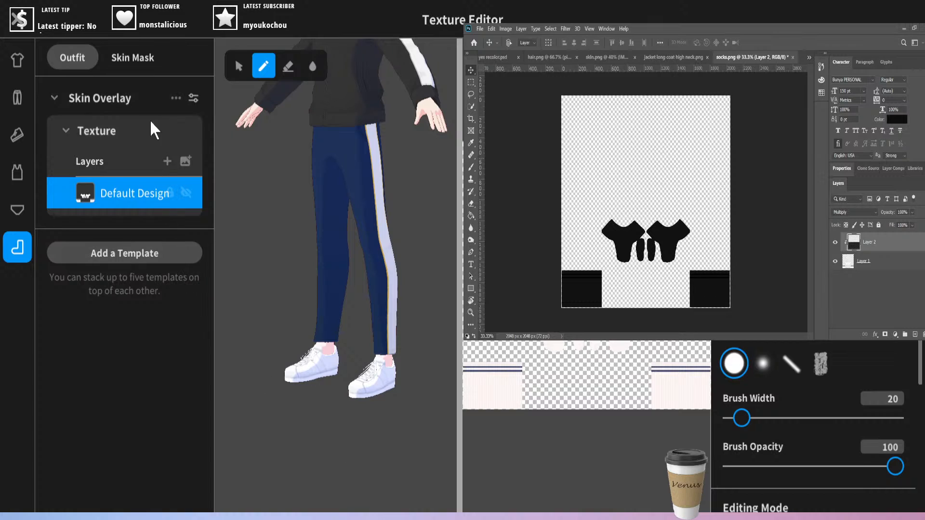
- Add a new layer to the Skin Overlay in VRoid Studio and import the black sock texture into it
click(166, 161)
right_click(150, 182)
click(180, 171)
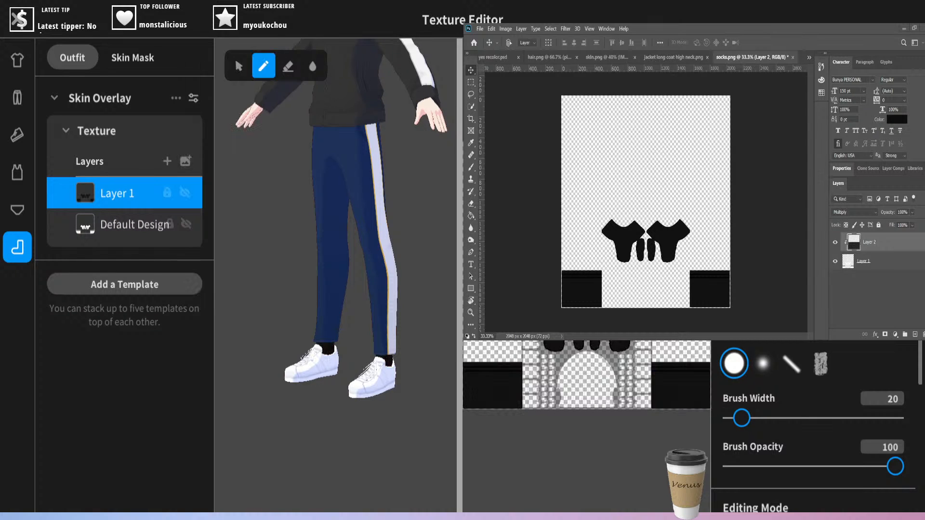
mouse_move(412, 283)
right_down()
mouse_move(360, 267)
mouse_move(241, 261)
mouse_move(279, 276)
mouse_move(433, 272)
mouse_move(424, 301)
right_up()
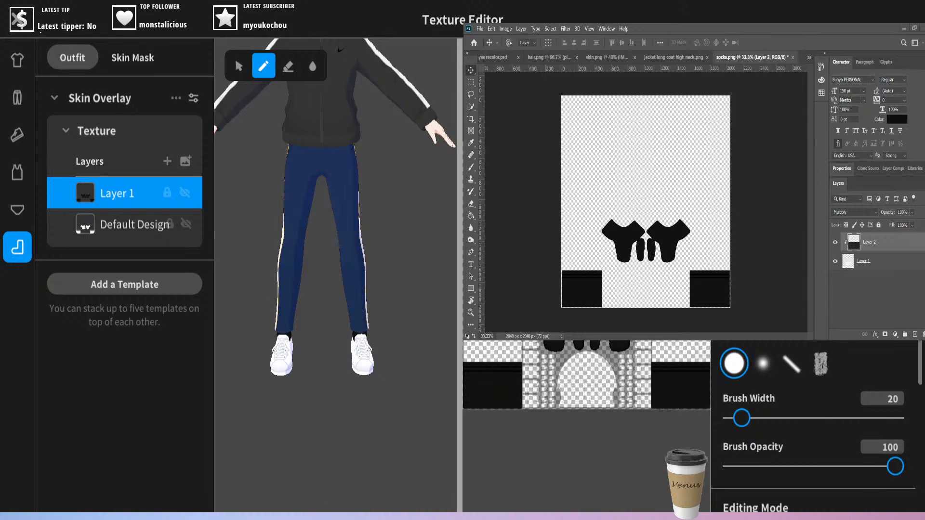
- Export the Default Design texture of the Pants (No Crease) as pants.png to Photoshop
click(17, 99)
right_click(120, 205)
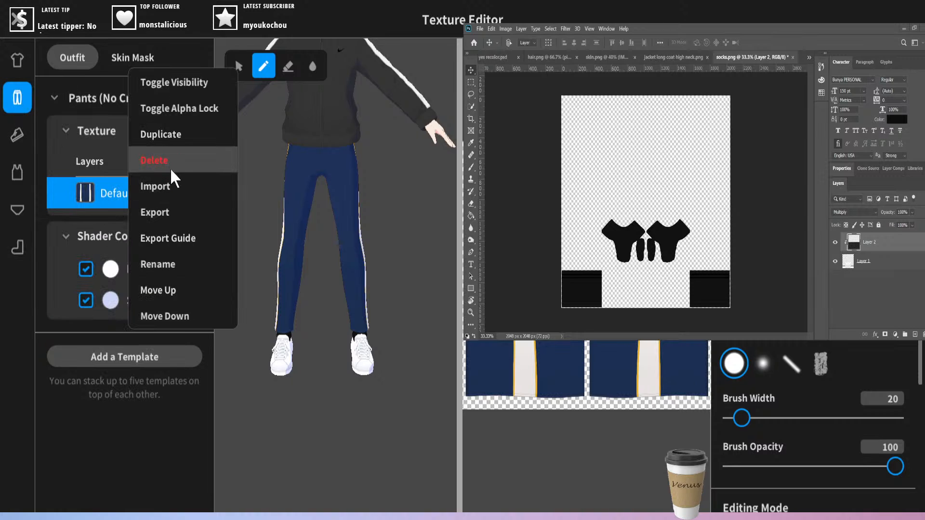
click(178, 213)
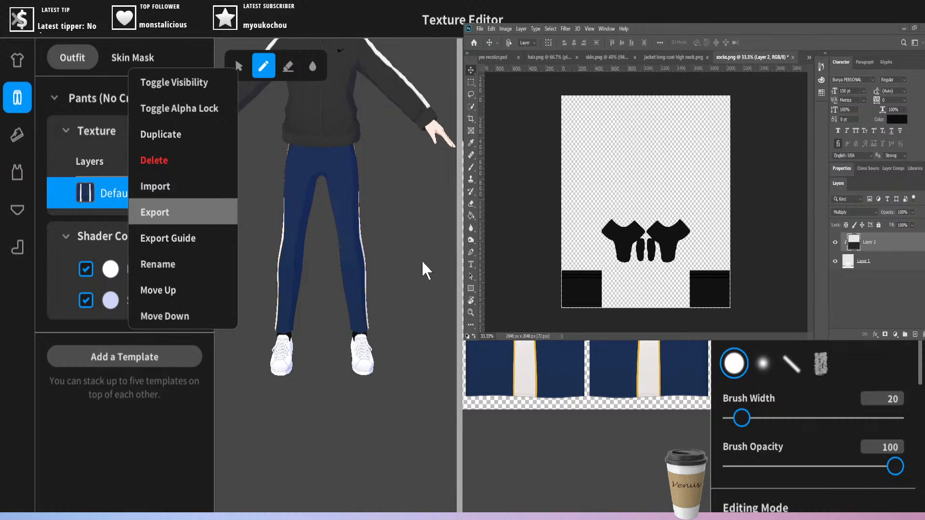
click(652, 478)
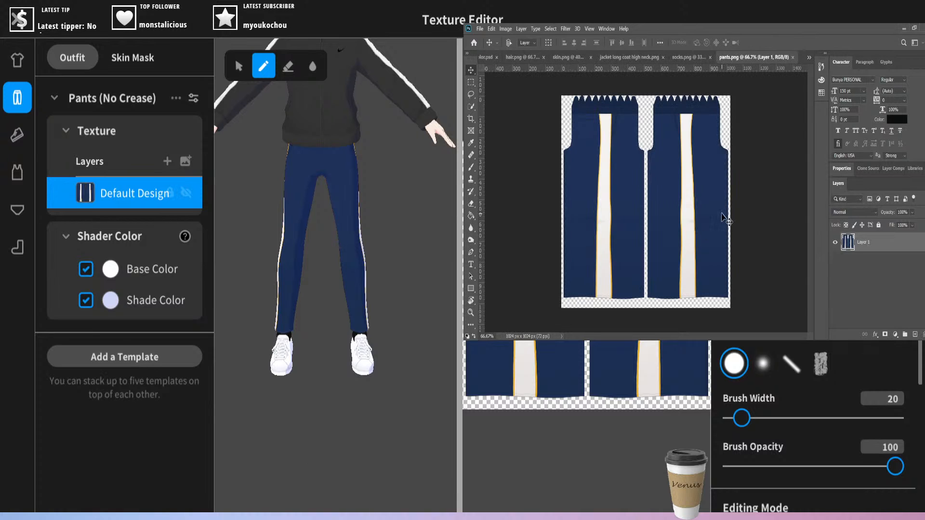
- Copy the jacket document's black Color-blend layer into pants.png and clip it to the pants texture layer
click(690, 57)
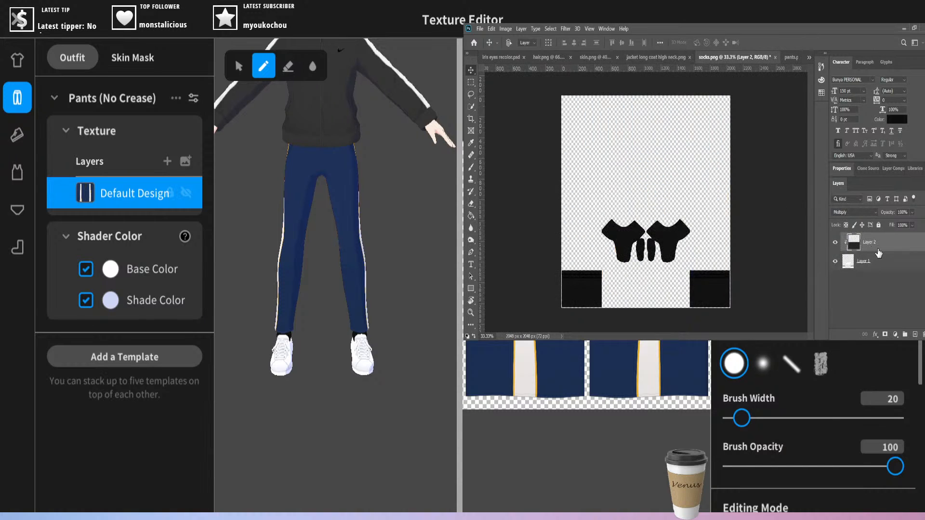
click(643, 57)
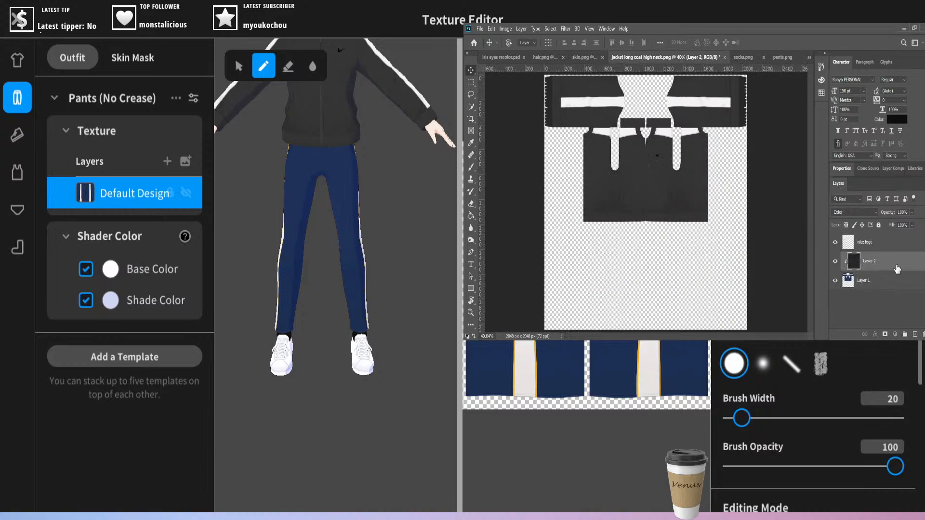
drag(785, 56, 664, 216)
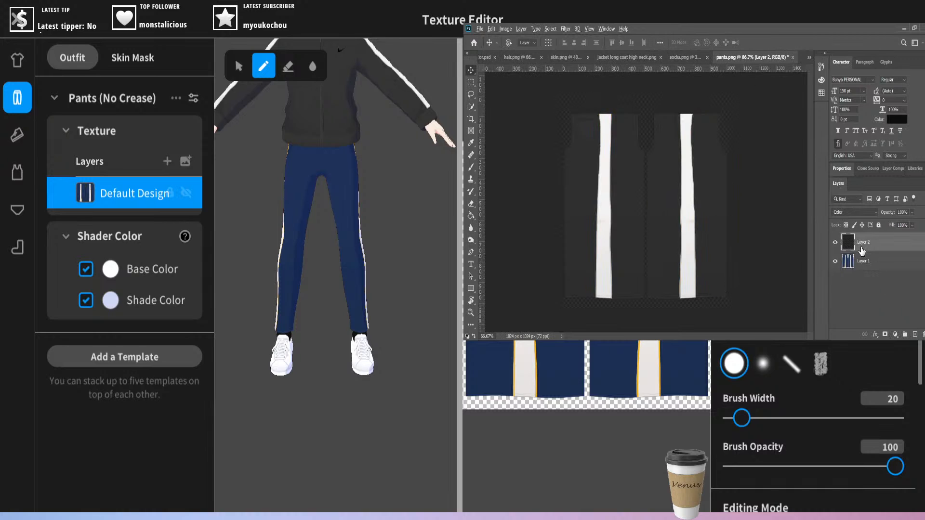
drag(862, 250, 863, 245)
alt+click(858, 250)
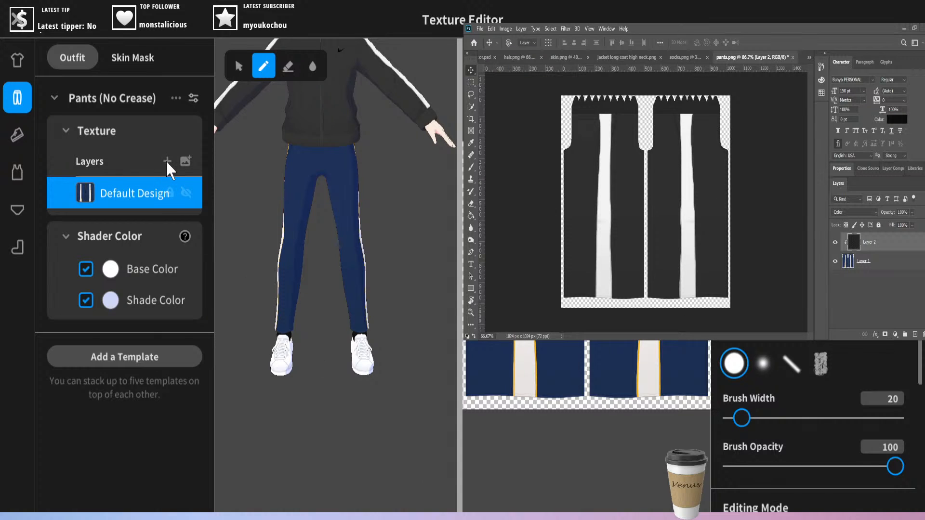
- Import the black pants texture into a new pants layer in VRoid Studio and toggle the Default Design's visibility to compare
right_click(125, 183)
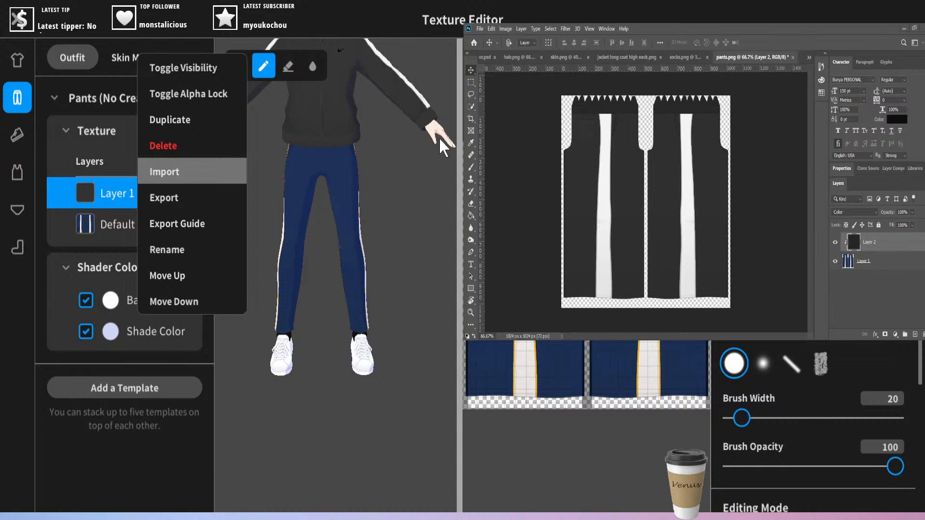
click(701, 485)
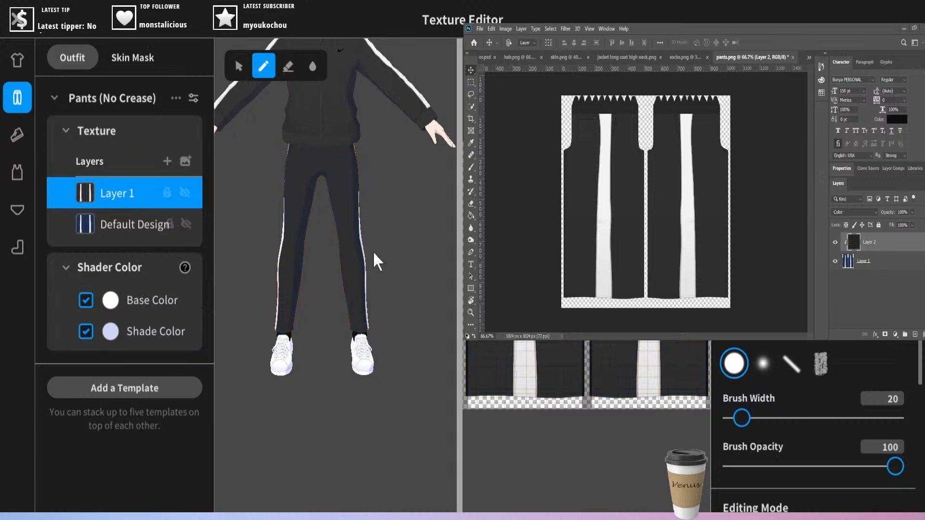
right_drag(374, 253, 386, 233)
middle_drag(385, 233, 400, 426)
scroll(386, 352, up, 3)
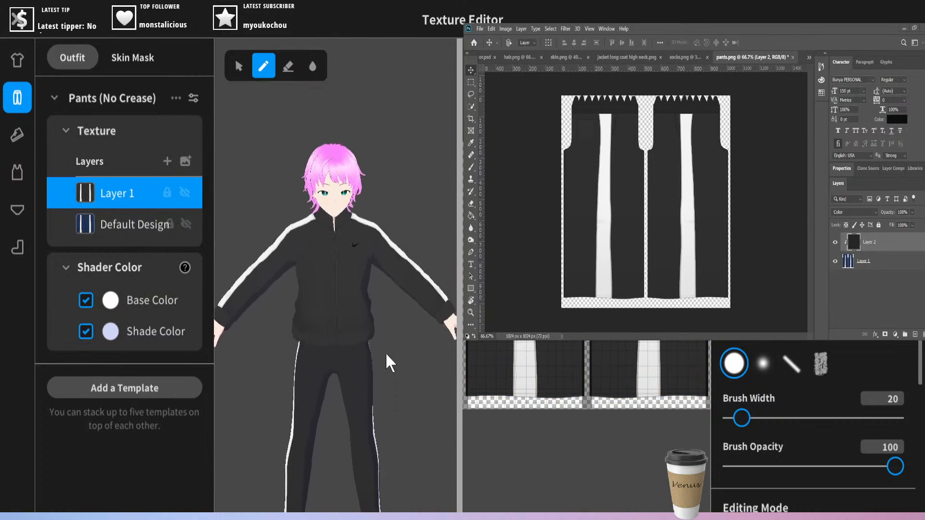
scroll(389, 342, up, 1)
right_drag(391, 337, 395, 325)
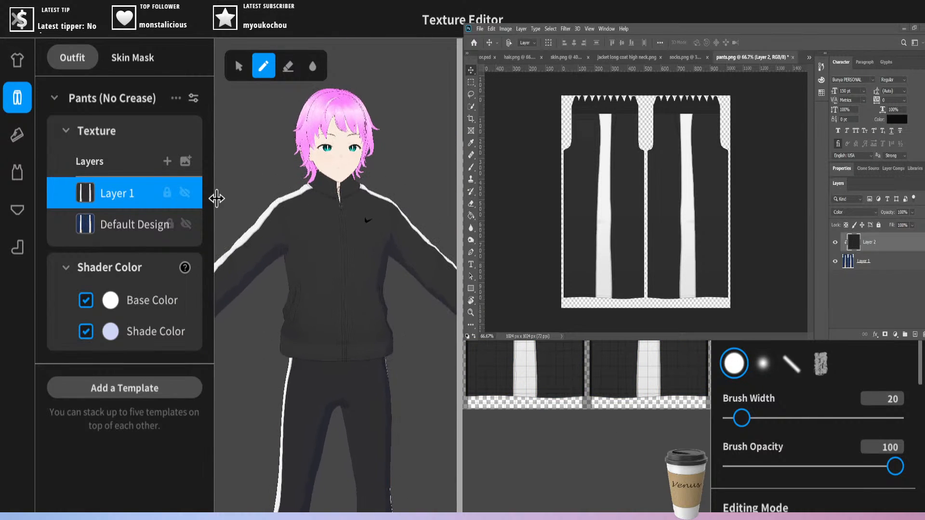
click(185, 222)
click(192, 229)
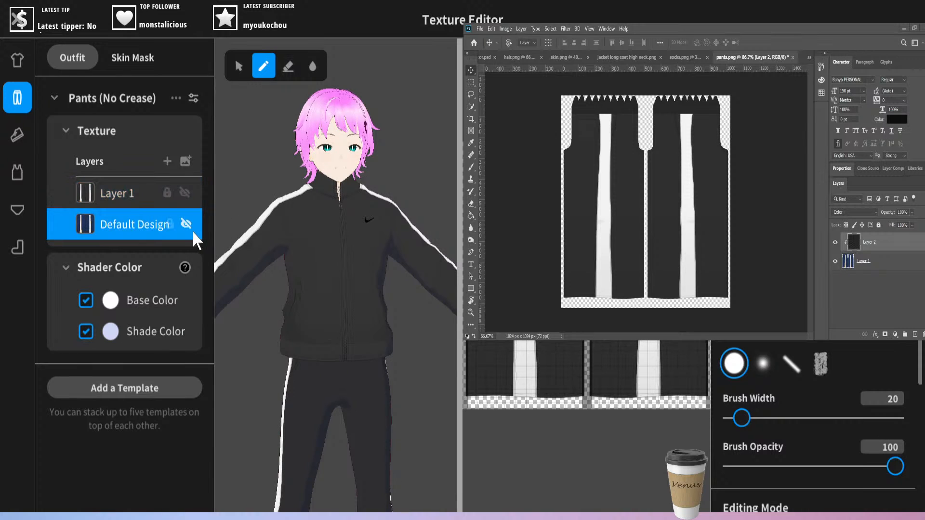
scroll(247, 180, down, 2)
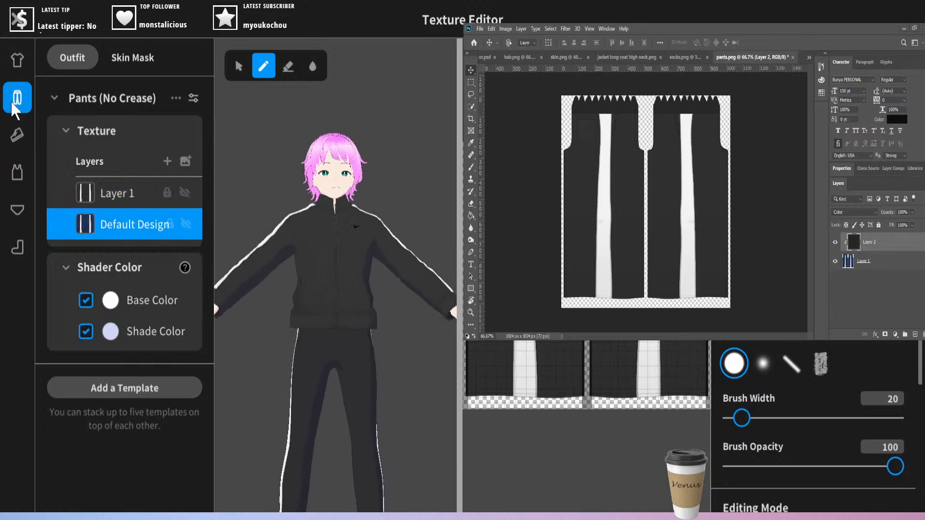
- Leave the texture editor and open the avatar in the Photo Booth
click(17, 23)
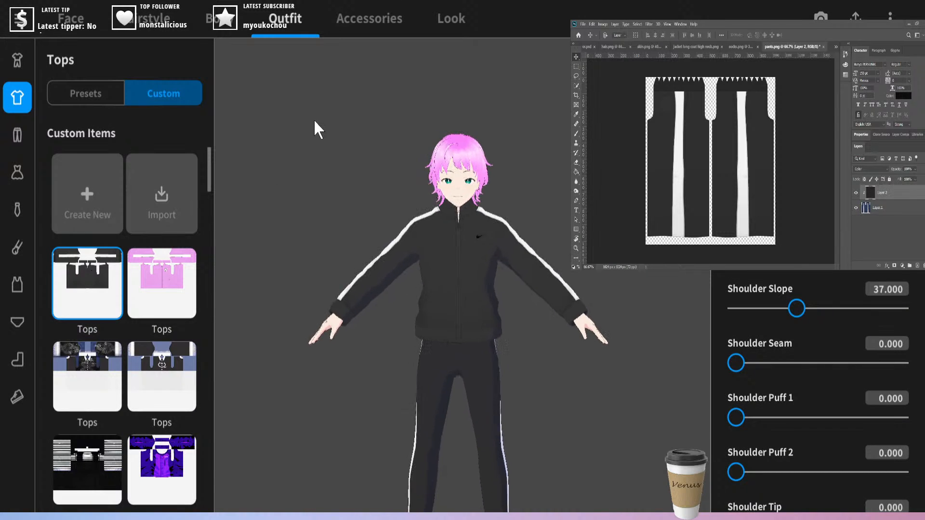
click(455, 37)
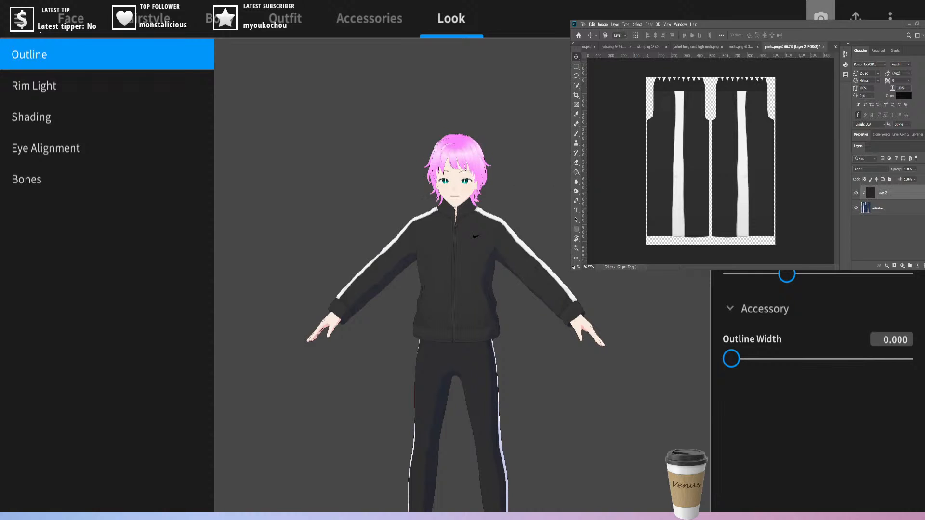
click(820, 16)
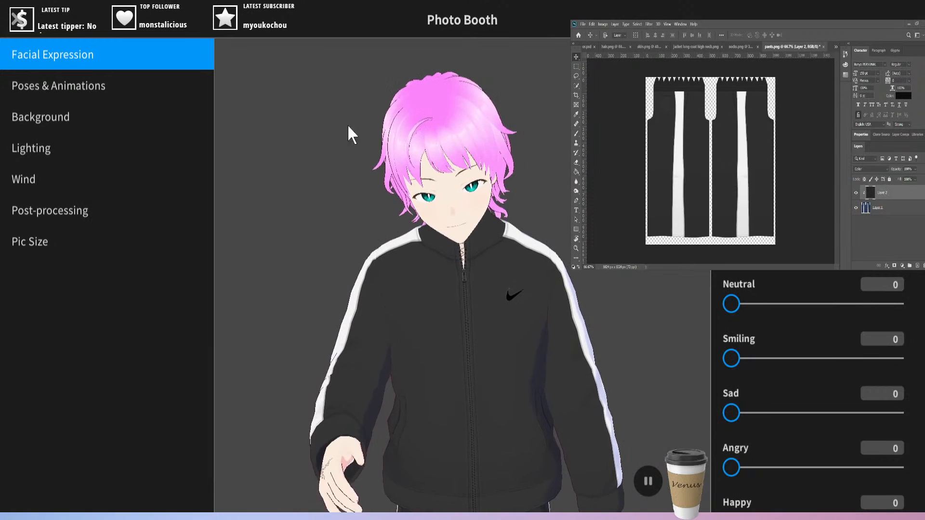
- Preview the black tracksuit in the Standby 4 pose and switch the avatar to the Standby 3 pose
click(52, 91)
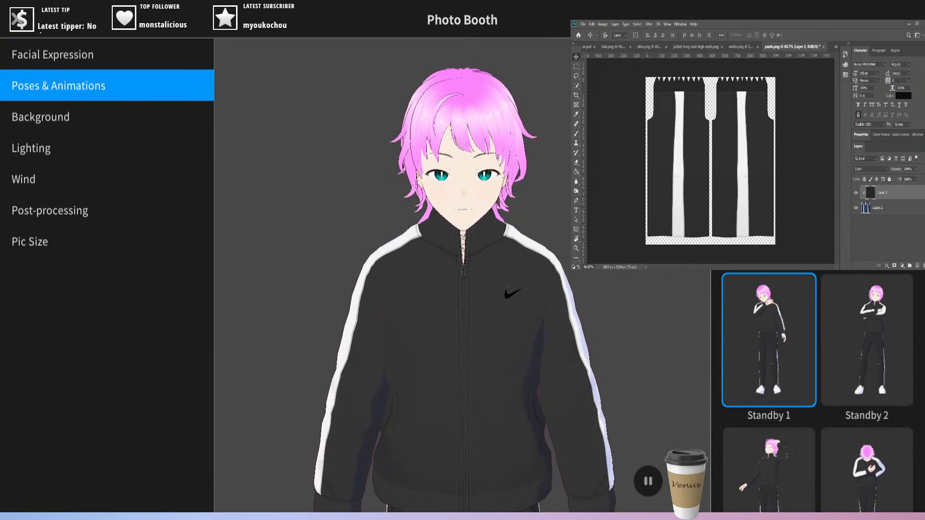
scroll(823, 316, down, 3)
click(824, 314)
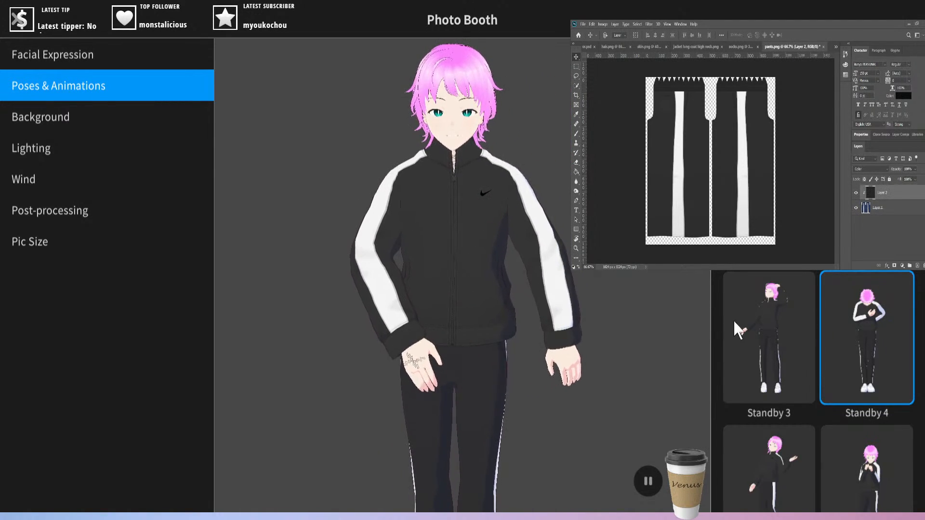
click(766, 346)
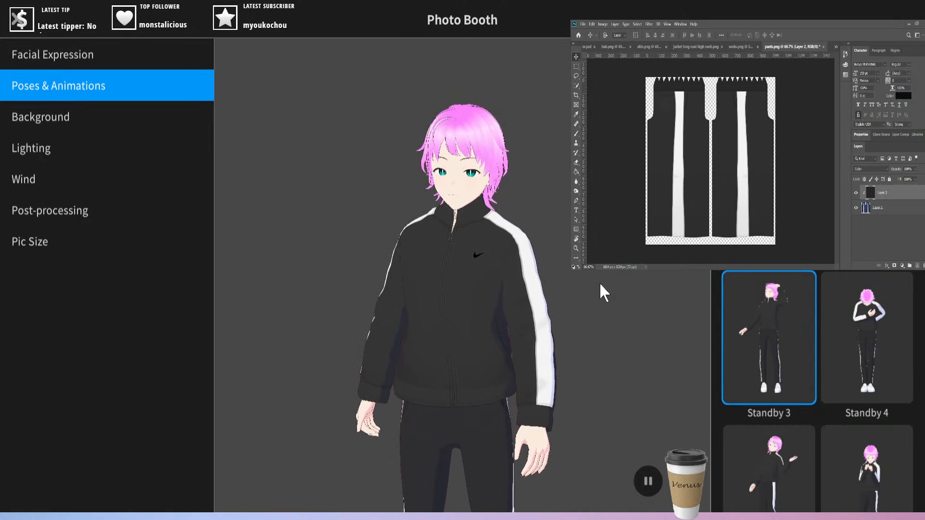
- Preview the black tracksuit in further Photo Booth poses, including Standby 7 and Jumping 1
click(793, 439)
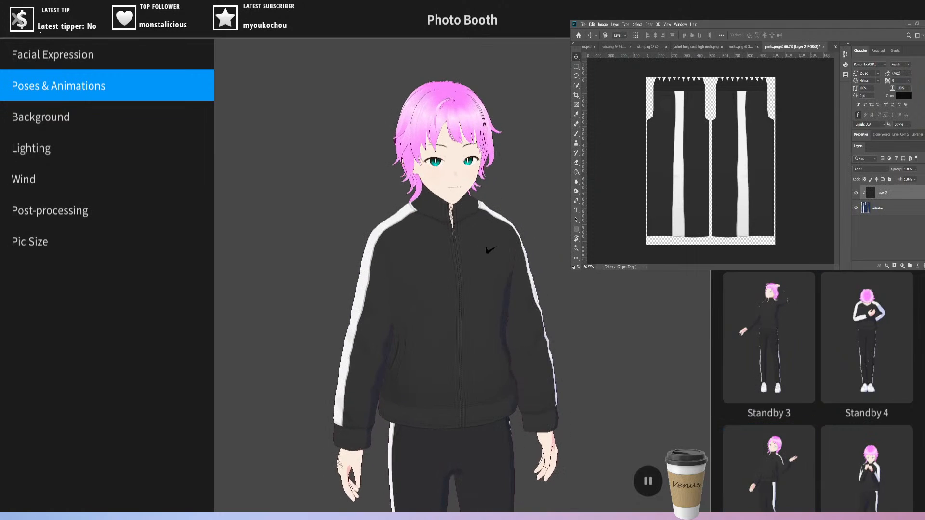
scroll(805, 405, down, 5)
click(785, 381)
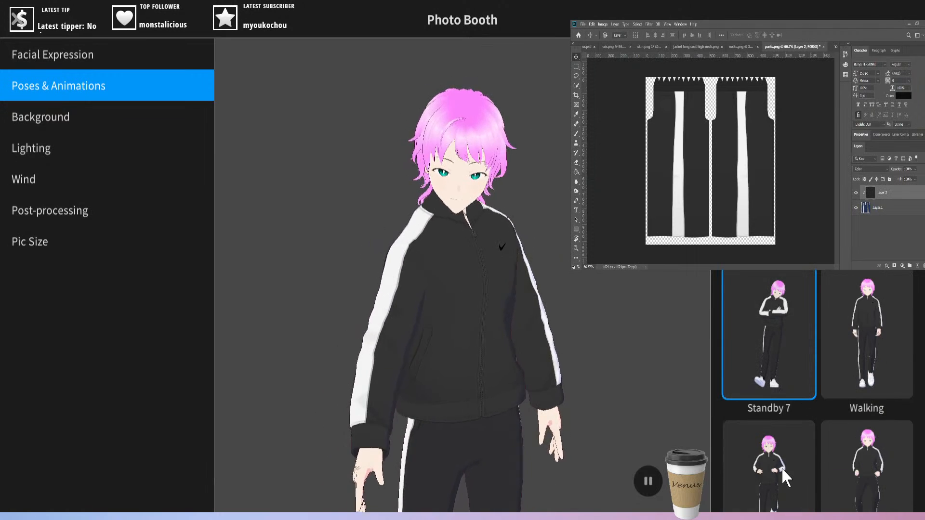
scroll(781, 467, down, 4)
click(780, 387)
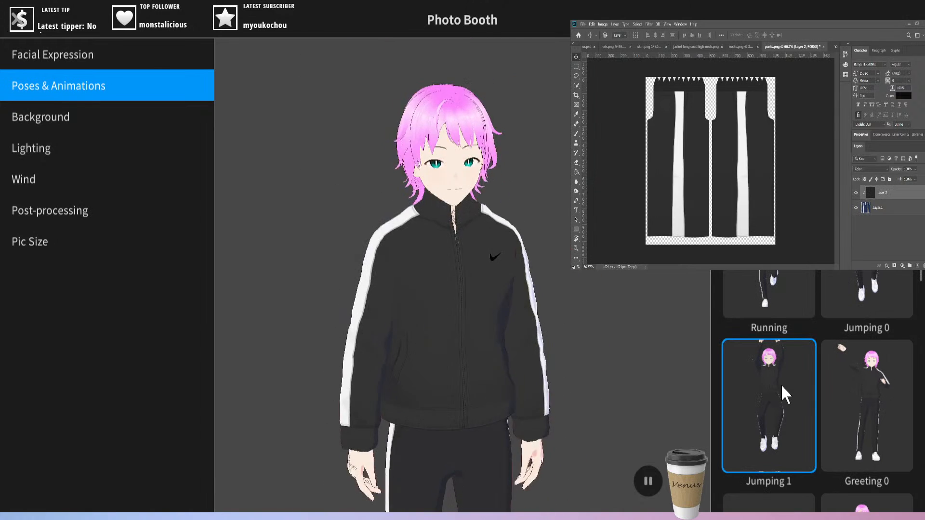
- Preview the avatar in the Greeting 0 and Punching animations
click(840, 378)
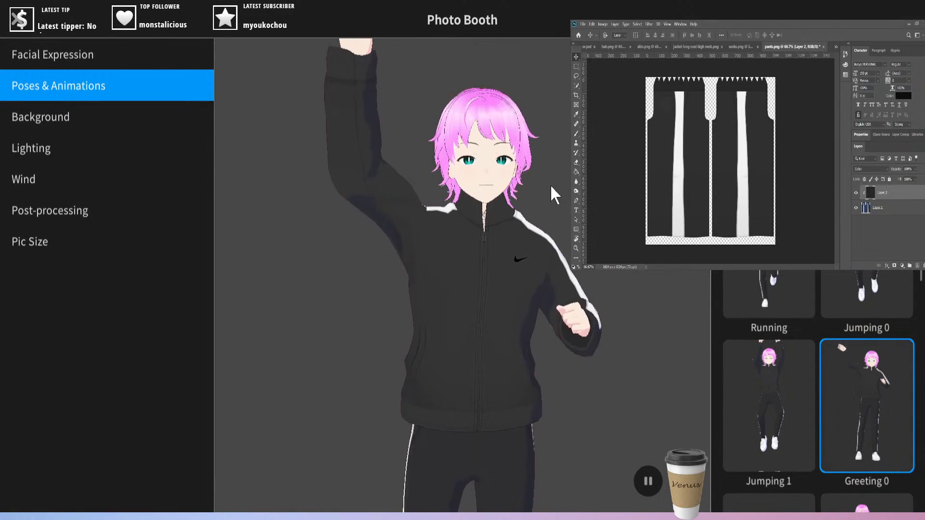
click(865, 251)
scroll(790, 381, down, 5)
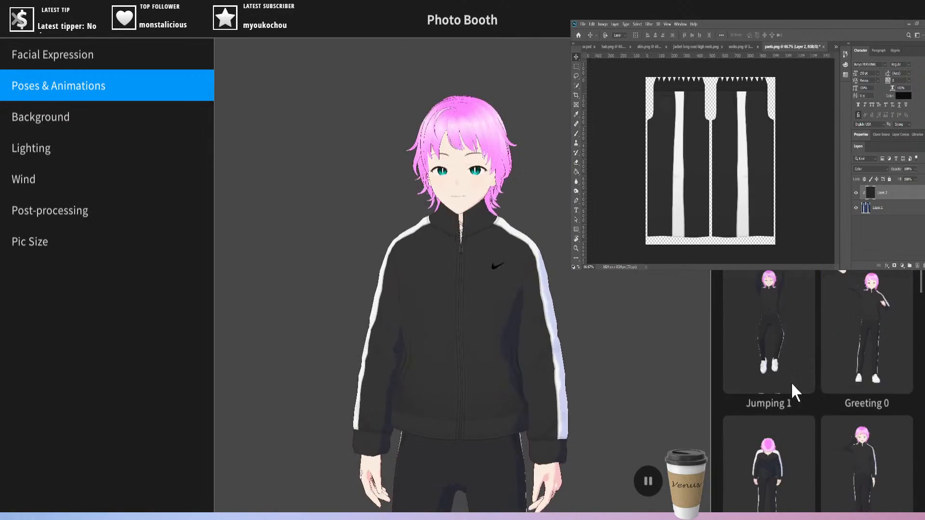
scroll(880, 341, down, 2)
click(866, 386)
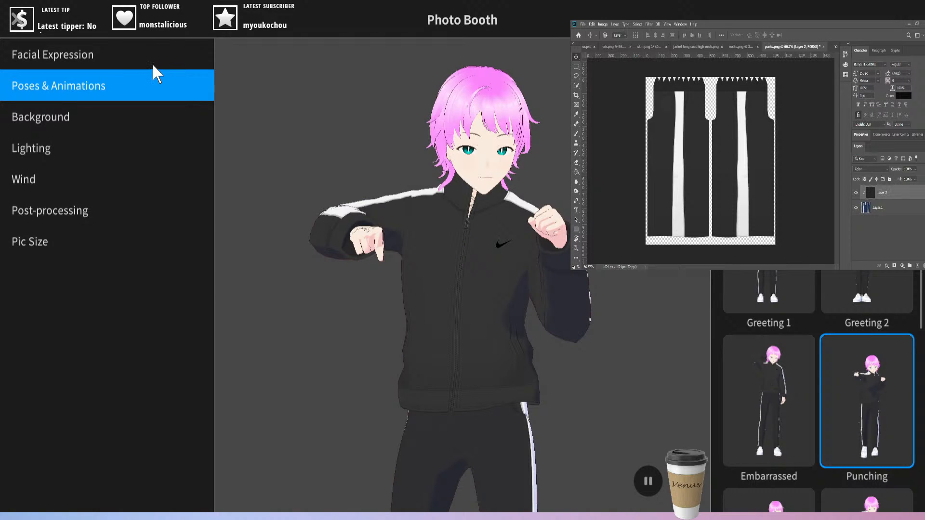
- Leave the Photo Booth, check the Base Hair texture in the texture editor, and show the Back hair items
click(19, 21)
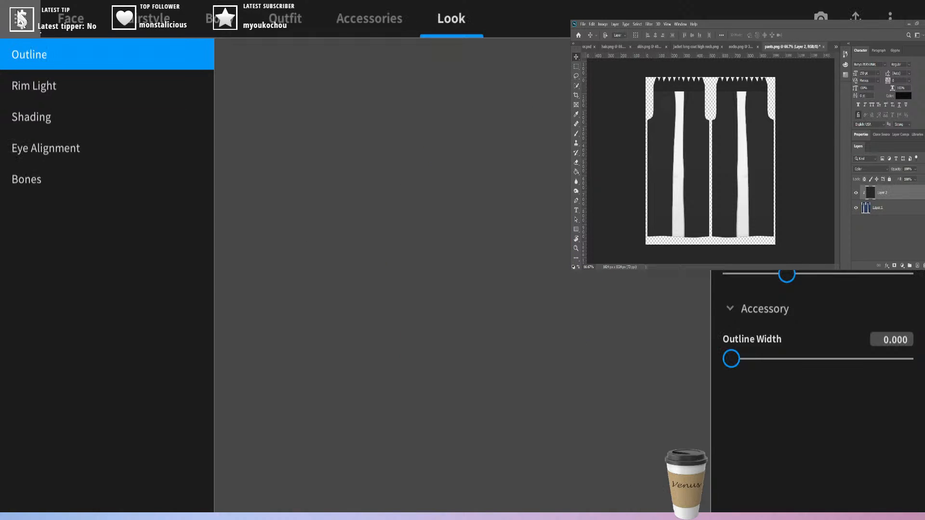
click(145, 19)
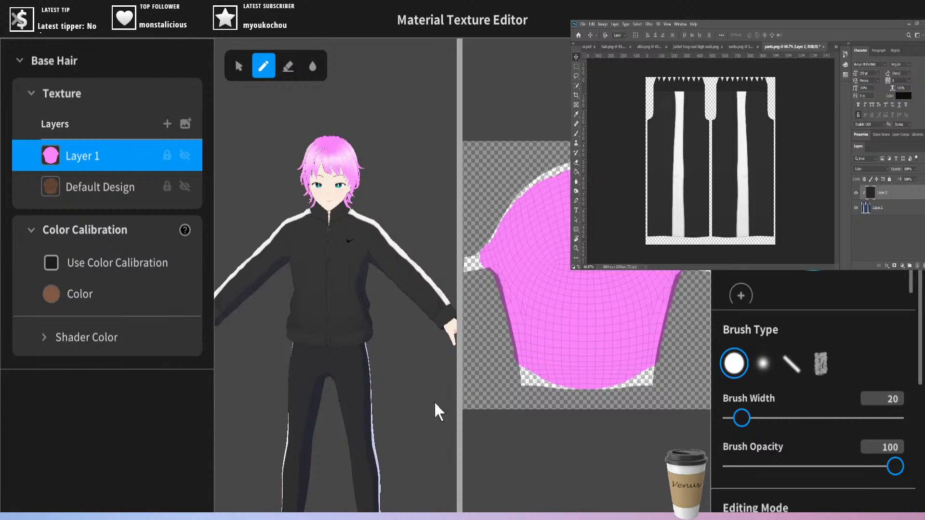
click(25, 30)
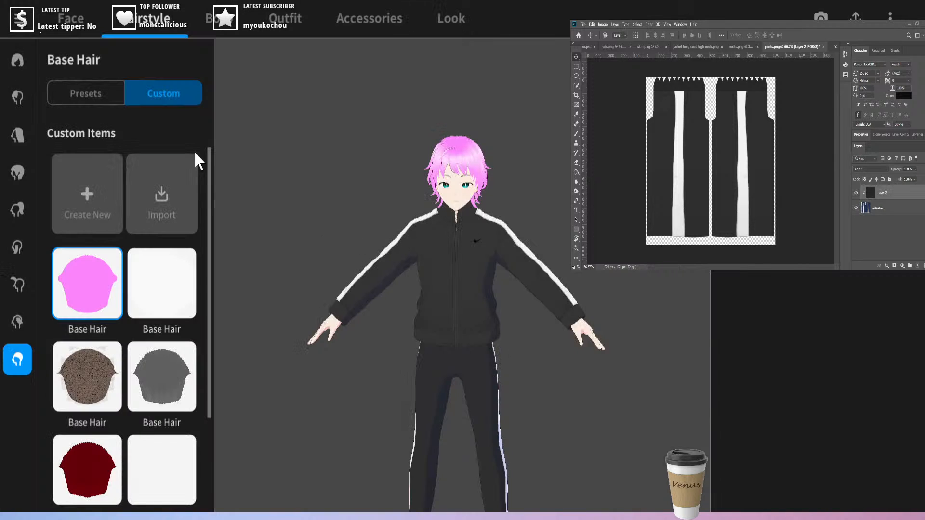
click(16, 171)
click(16, 131)
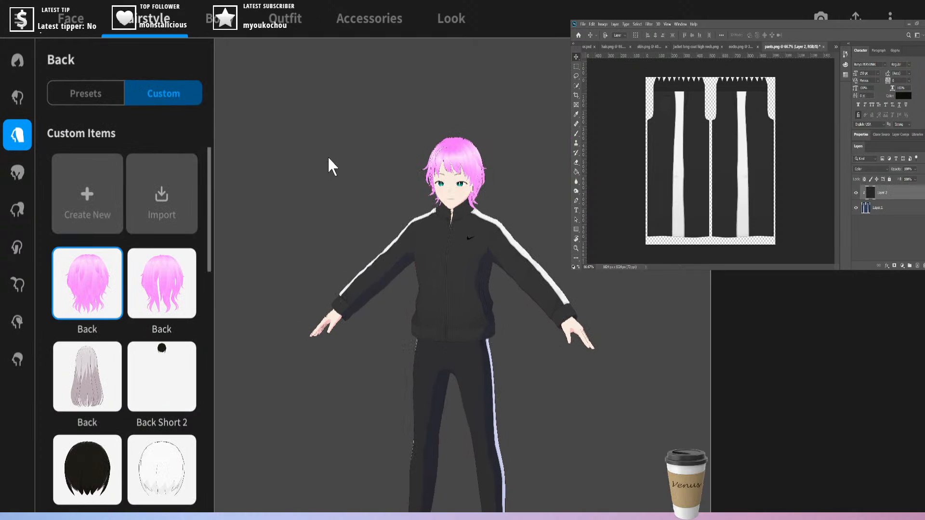
- Open the hair's bone editing and examine the Back hair's colored bone groups from the front, sides and rear
scroll(328, 155, up, 5)
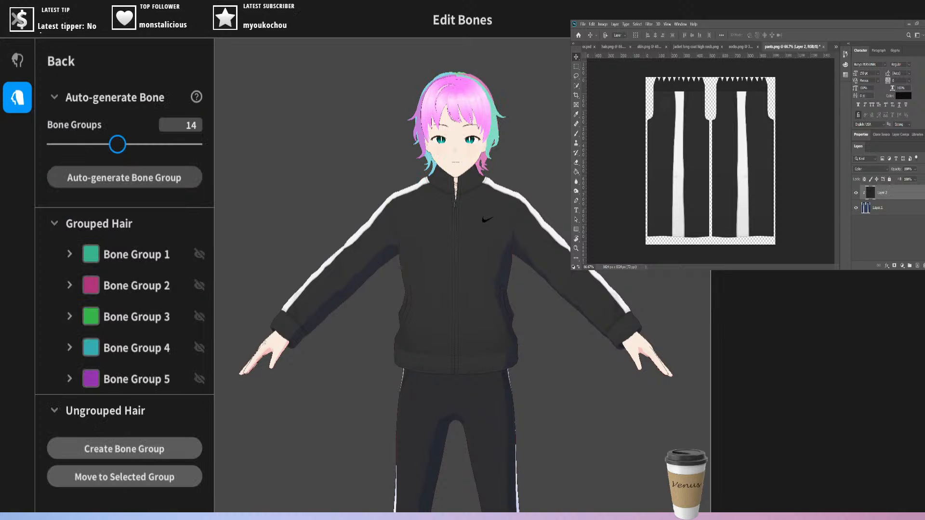
right_drag(621, 180, 502, 179)
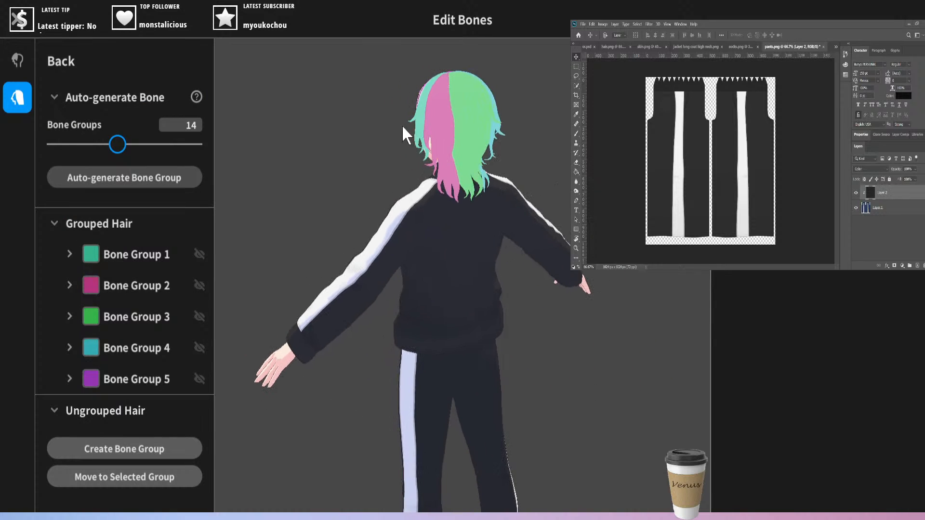
right_drag(523, 140, 451, 67)
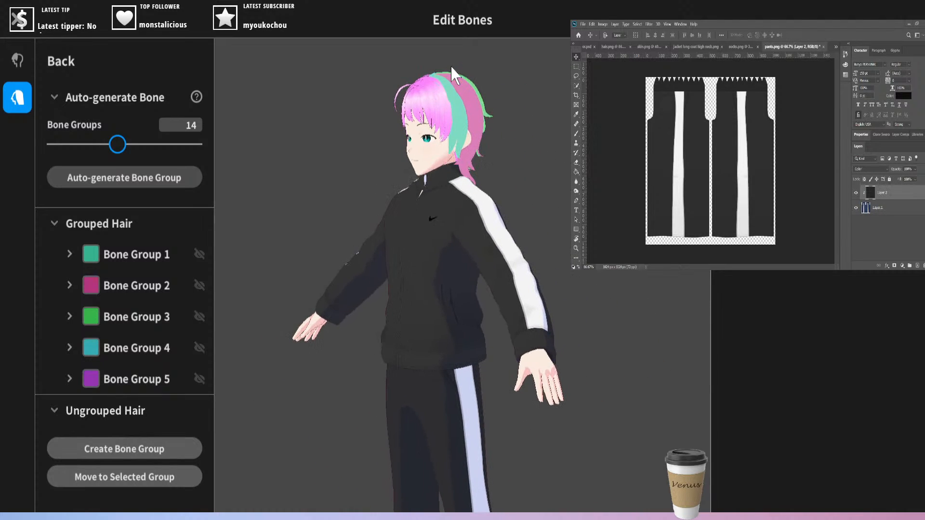
right_drag(545, 170, 568, 175)
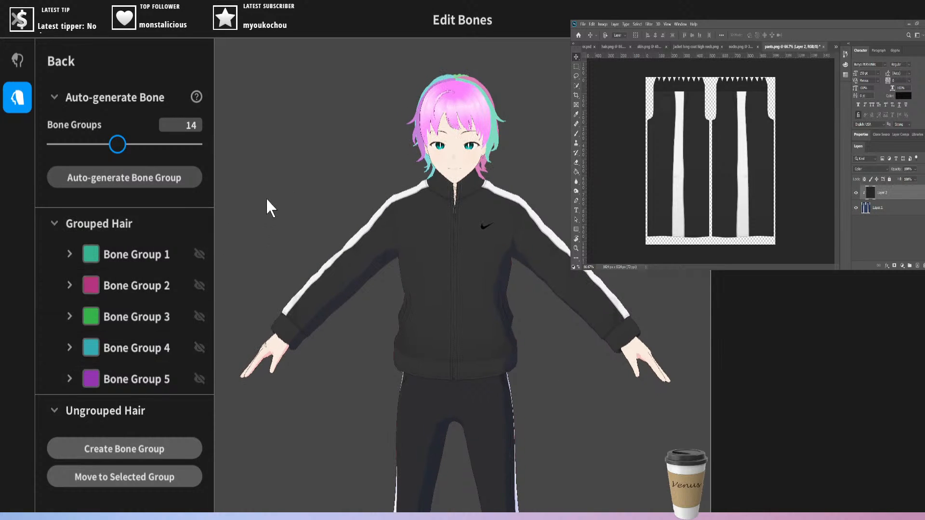
middle_drag(292, 195, 310, 259)
scroll(314, 250, up, 2)
scroll(331, 248, up, 5)
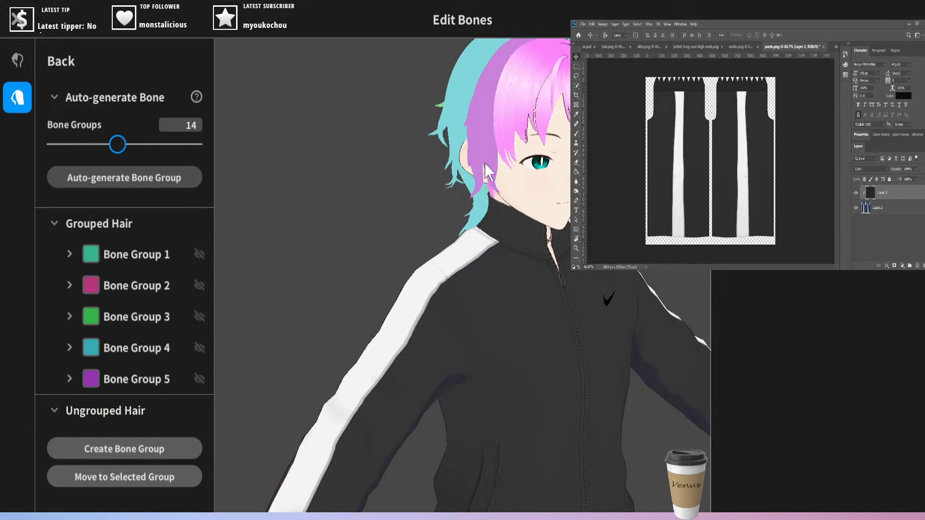
right_drag(641, 224, 478, 206)
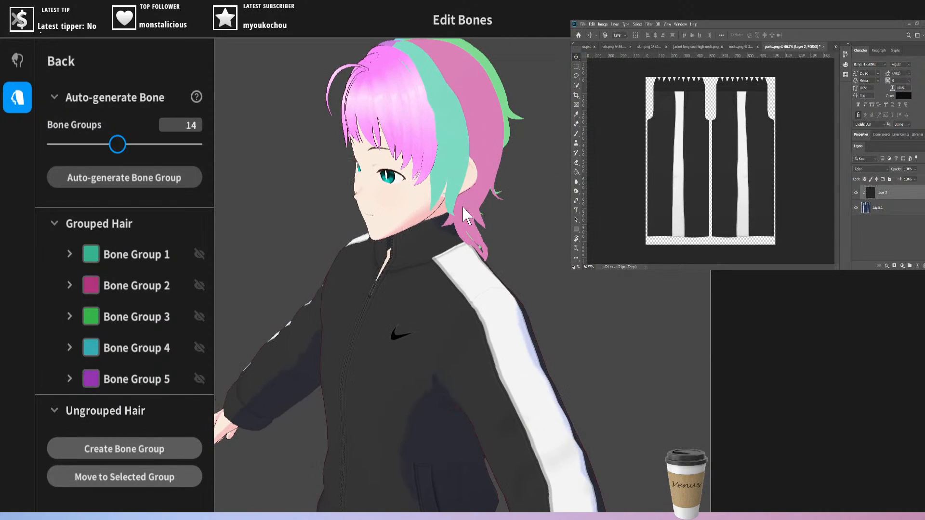
right_drag(598, 232, 403, 235)
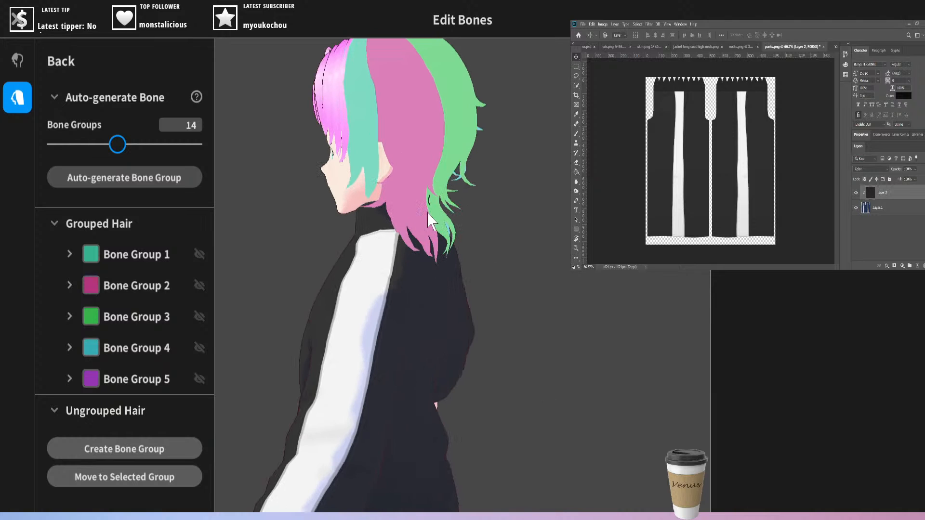
right_drag(481, 221, 641, 231)
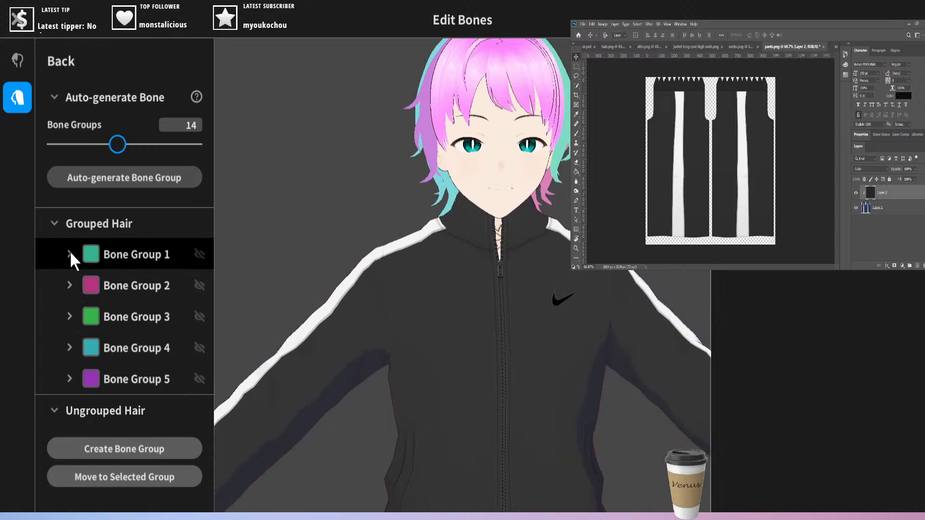
- Select Bone Group 1 of the Back hair and inspect its bones from the side
click(123, 250)
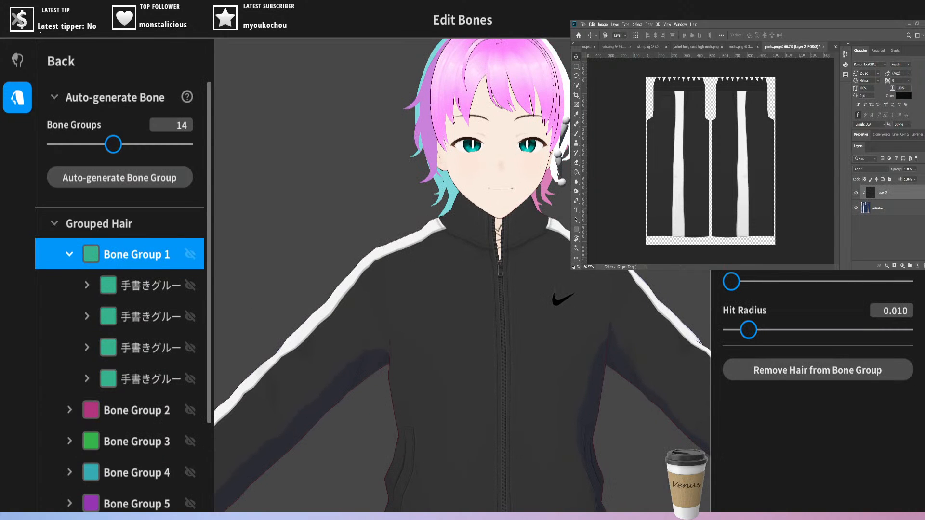
right_drag(602, 159, 443, 159)
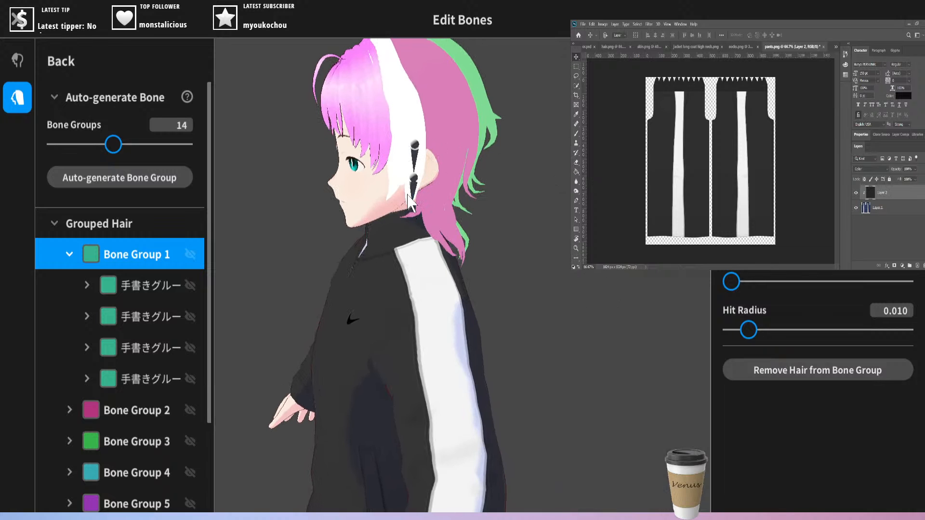
mouse_move(489, 243)
right_down()
mouse_move(509, 239)
mouse_move(502, 246)
mouse_move(498, 235)
right_up()
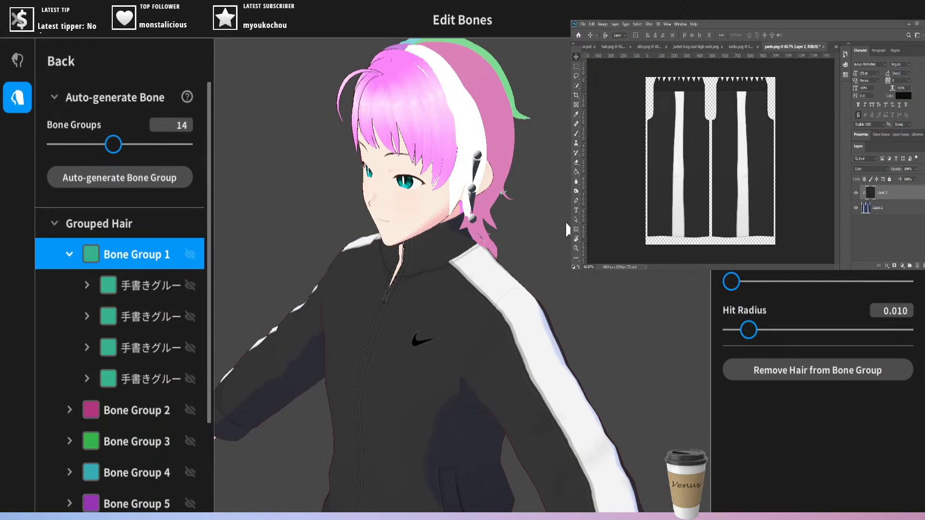
right_drag(566, 223, 562, 214)
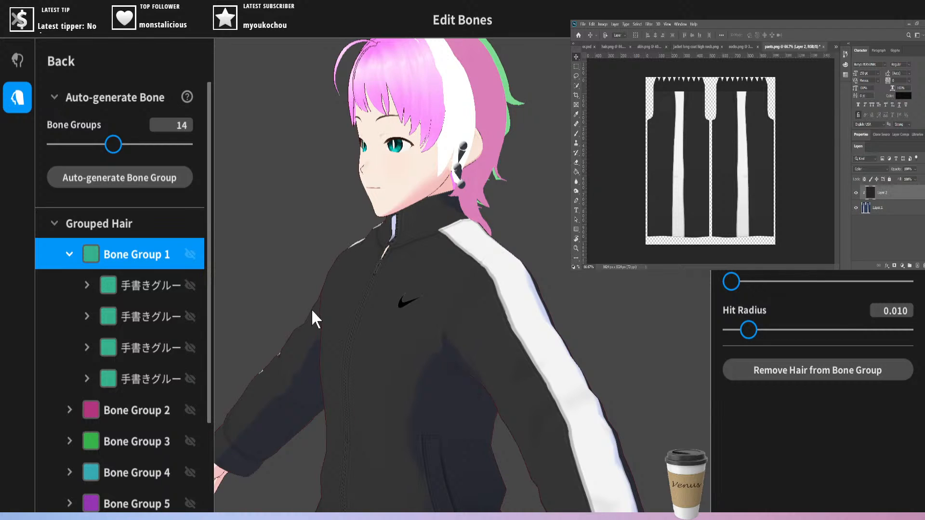
- Select Bone Group 2 of the Back hair, inspect its bones, and collapse its list of strands
click(93, 411)
right_drag(488, 226, 345, 222)
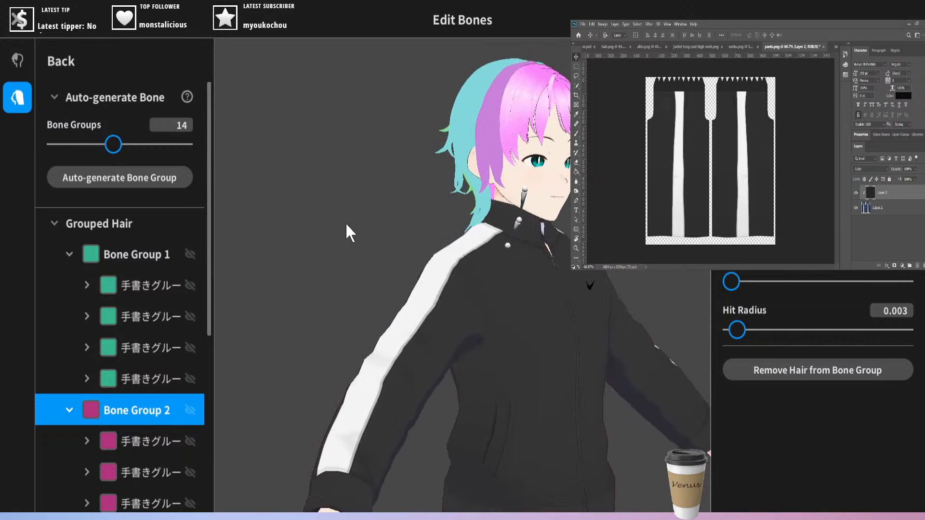
scroll(72, 376, down, 5)
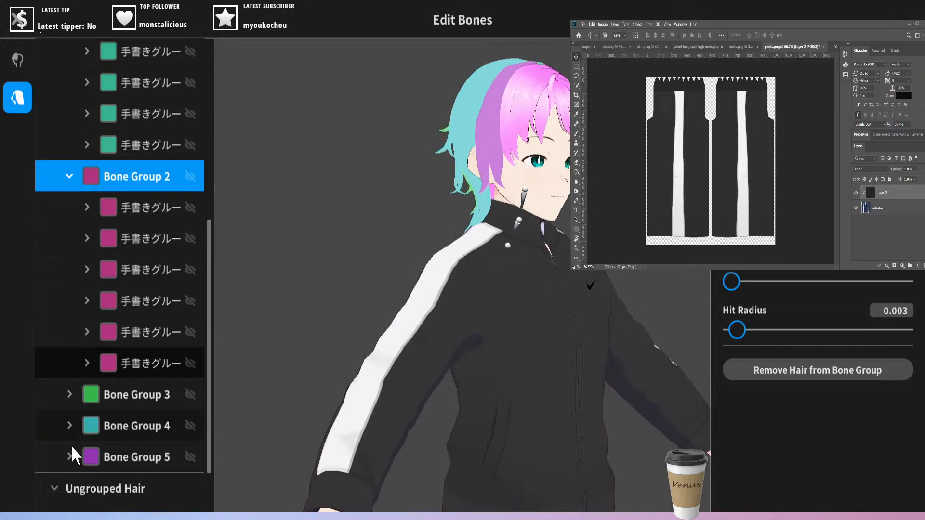
click(69, 176)
click(61, 137)
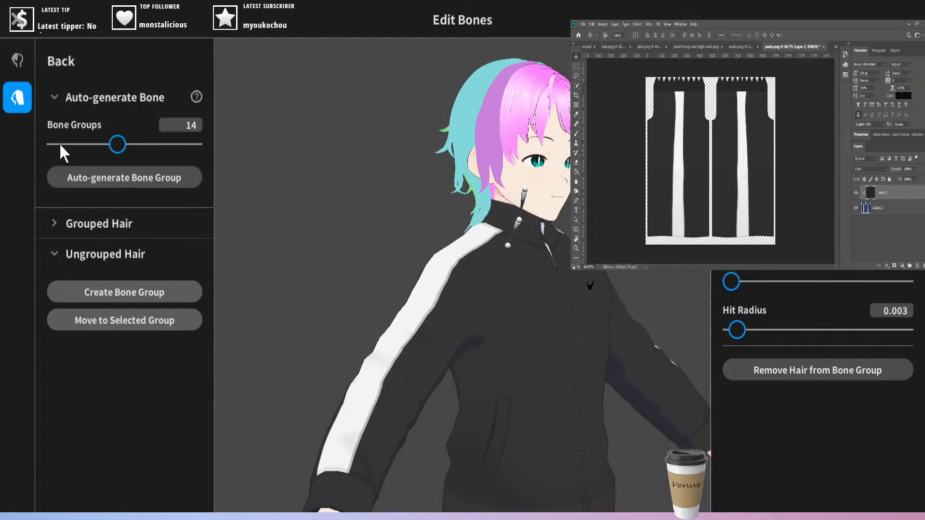
click(55, 223)
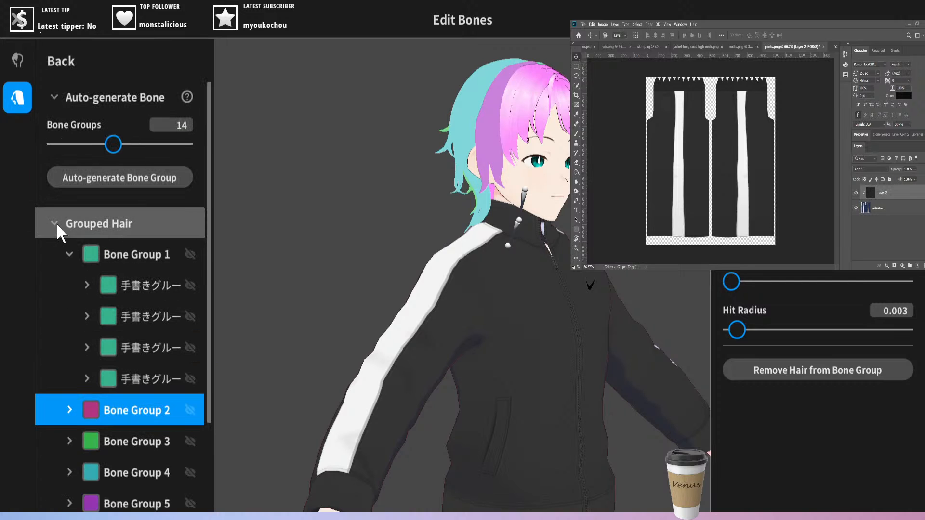
click(58, 232)
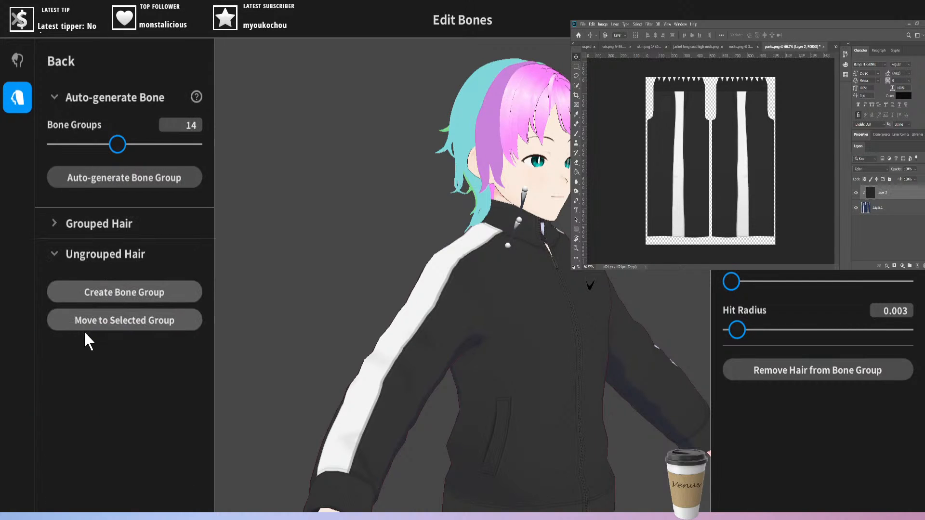
click(65, 222)
- Select Bone Group 5 of the Back hair and inspect its bones from the side and front
scroll(119, 463, down, 1)
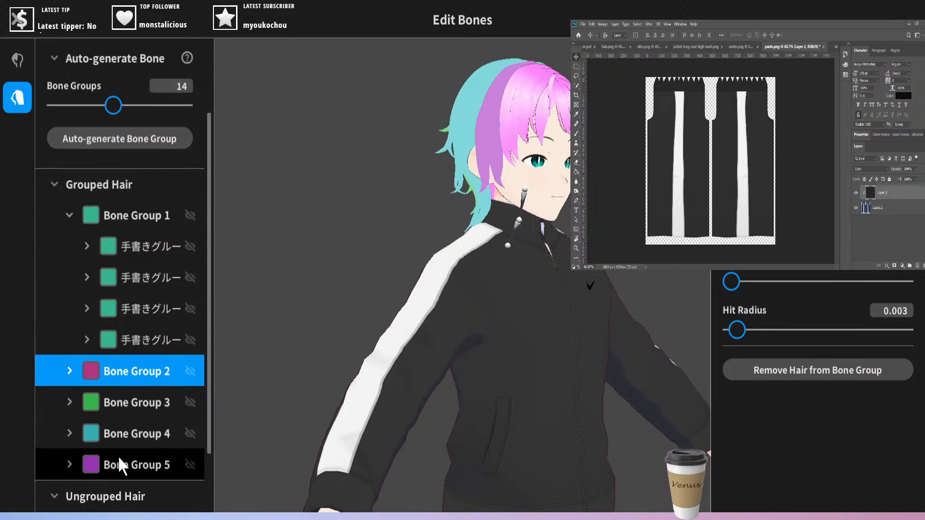
click(119, 464)
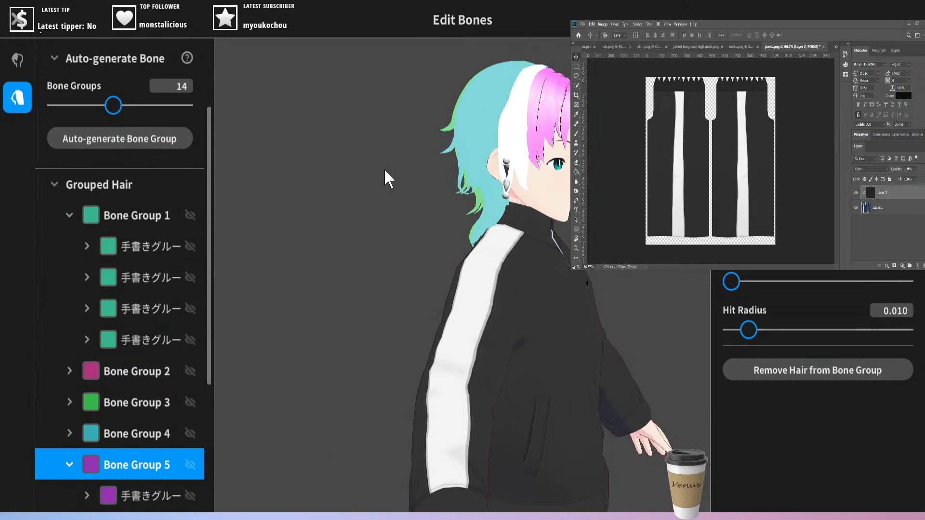
right_drag(563, 179, 450, 200)
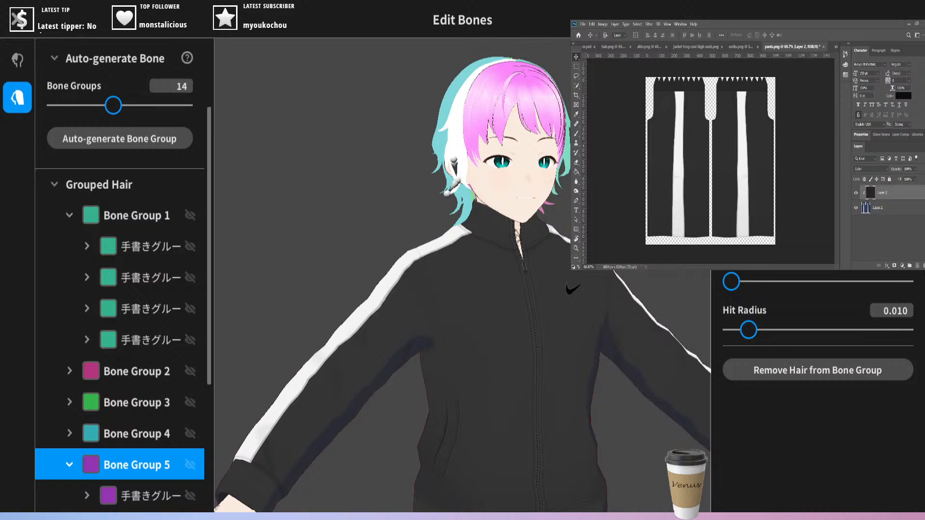
right_drag(489, 199, 453, 200)
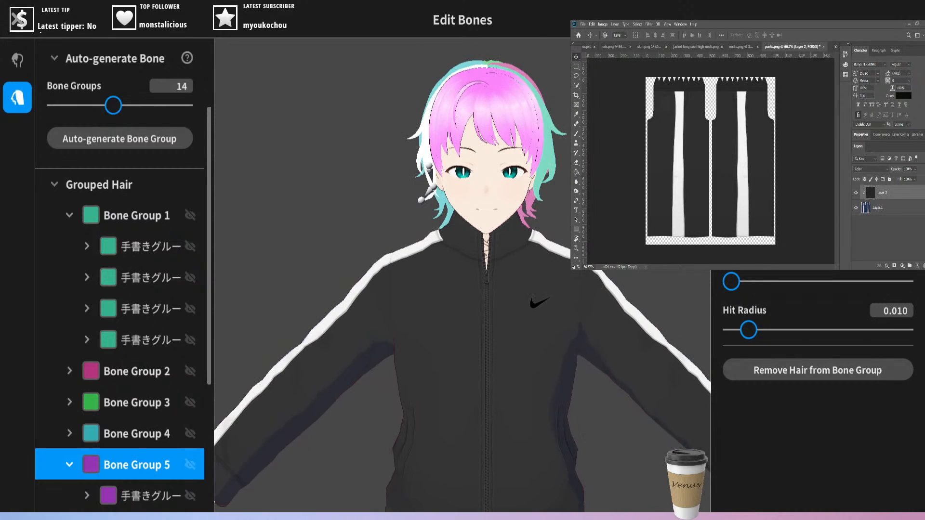
- Switch from the Back to the Front hair's bone groups and select the thin curved strand (Hair 1) above the forehead
click(461, 96)
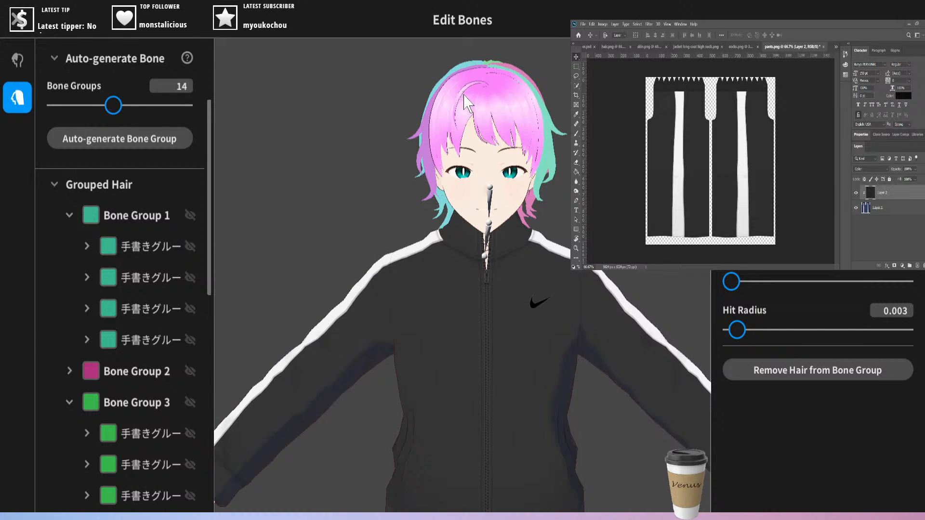
right_drag(536, 131, 566, 131)
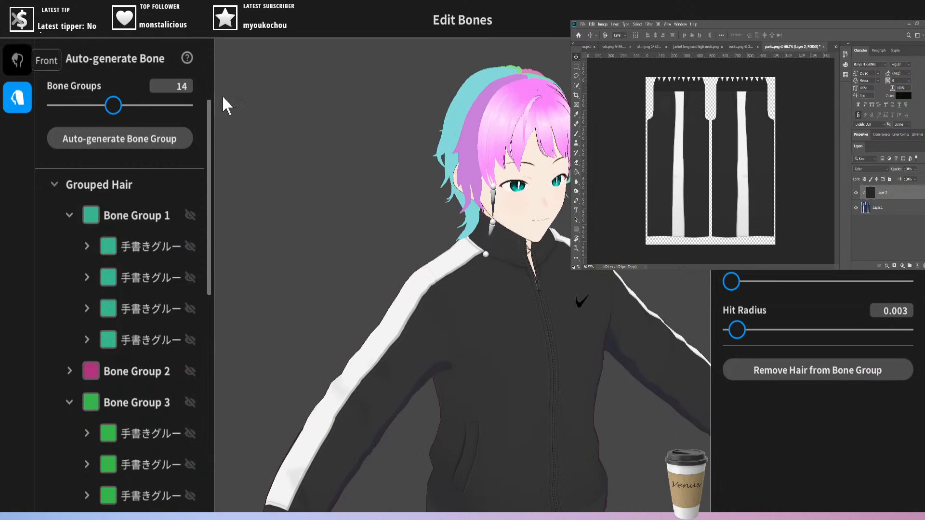
click(532, 114)
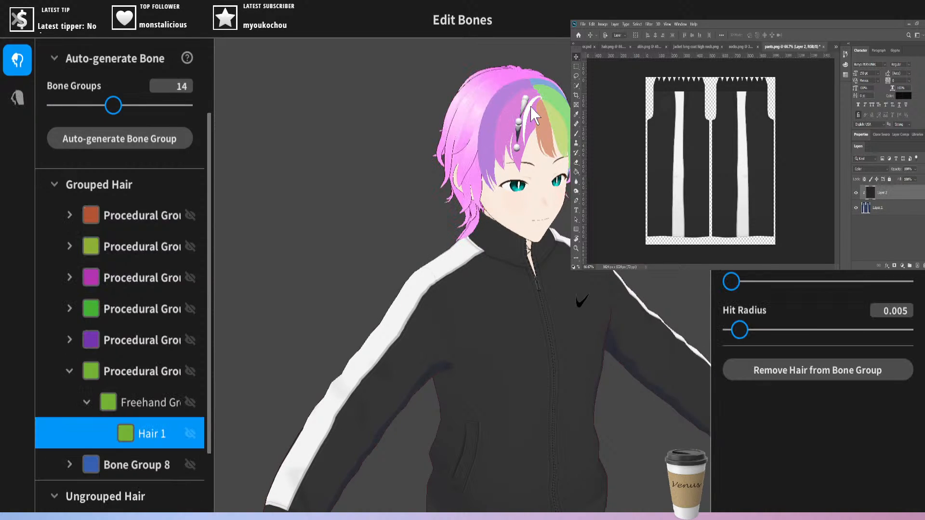
right_drag(550, 108, 543, 124)
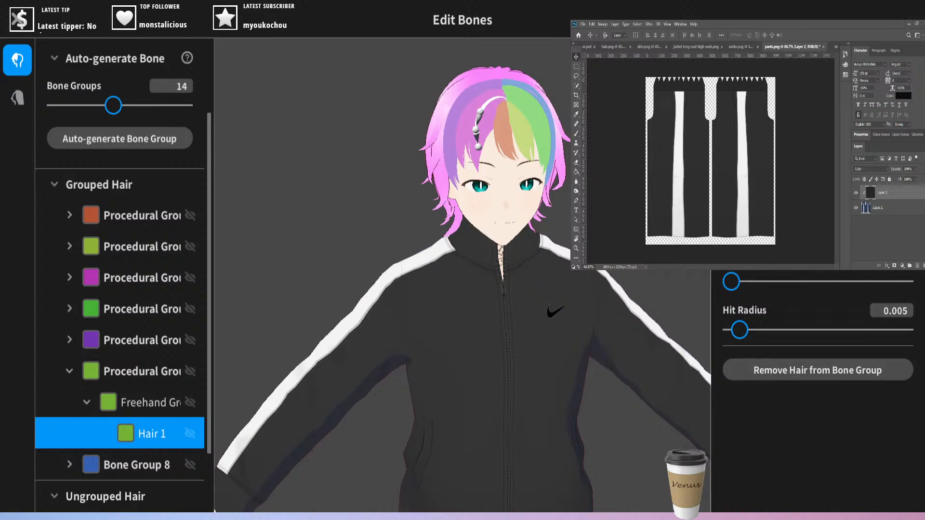
- Deselect the strand, return to the Back hair's bone groups, and close the bone editor saving Front and Back as new items
click(279, 166)
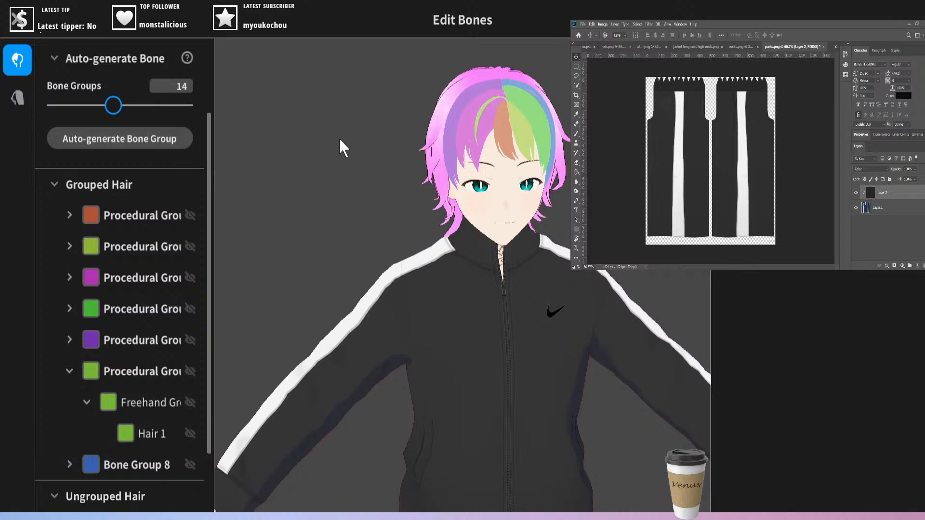
scroll(211, 161, down, 3)
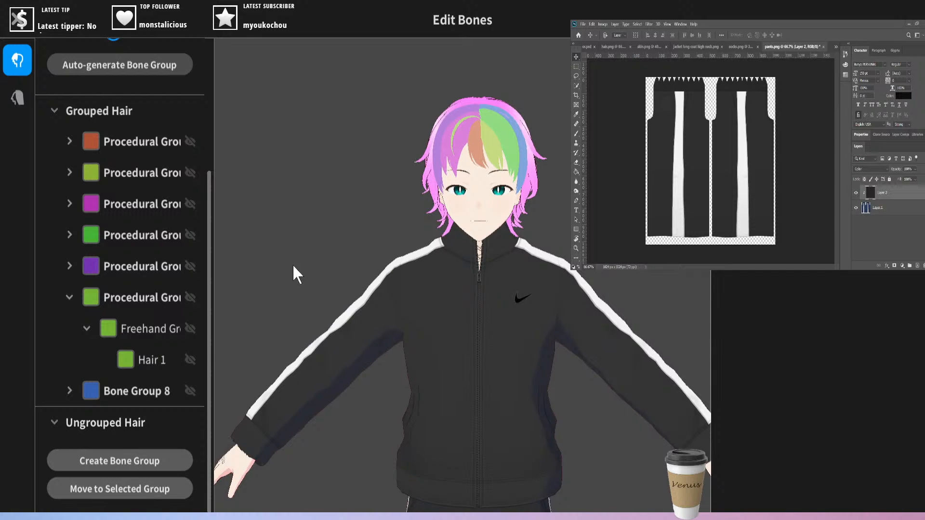
mouse_move(330, 232)
right_down()
mouse_move(348, 235)
mouse_move(313, 230)
right_up()
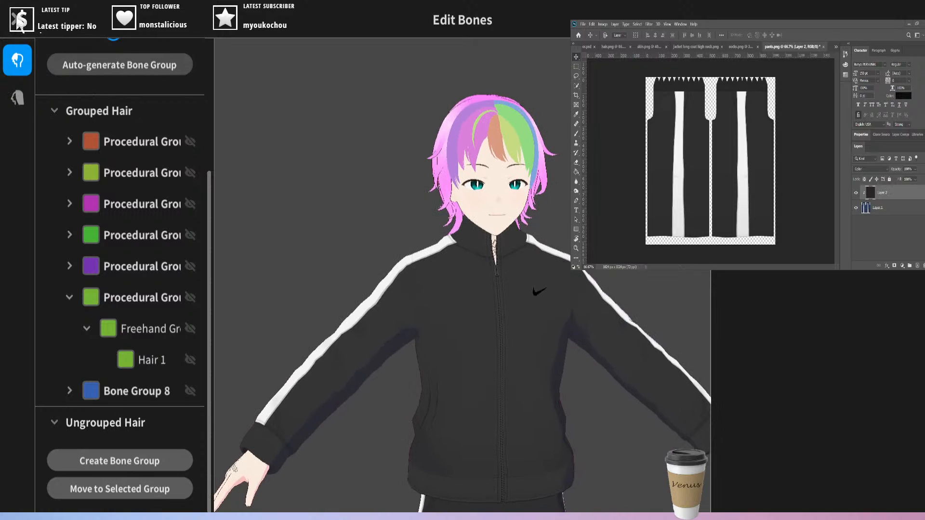
click(22, 90)
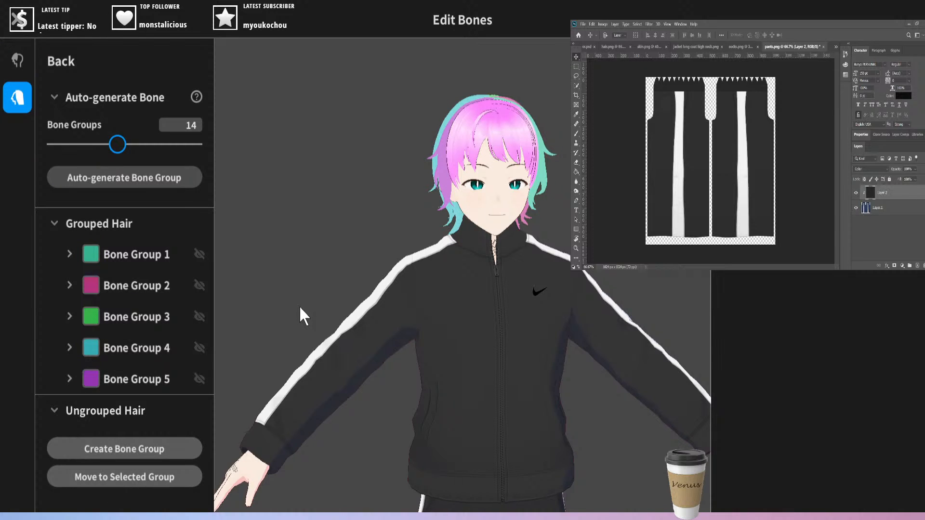
right_drag(300, 305, 282, 301)
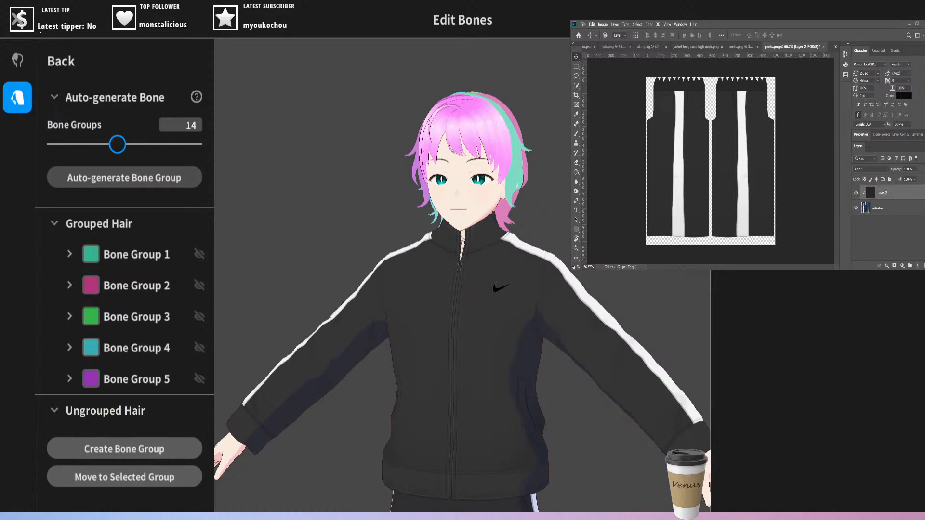
click(10, 26)
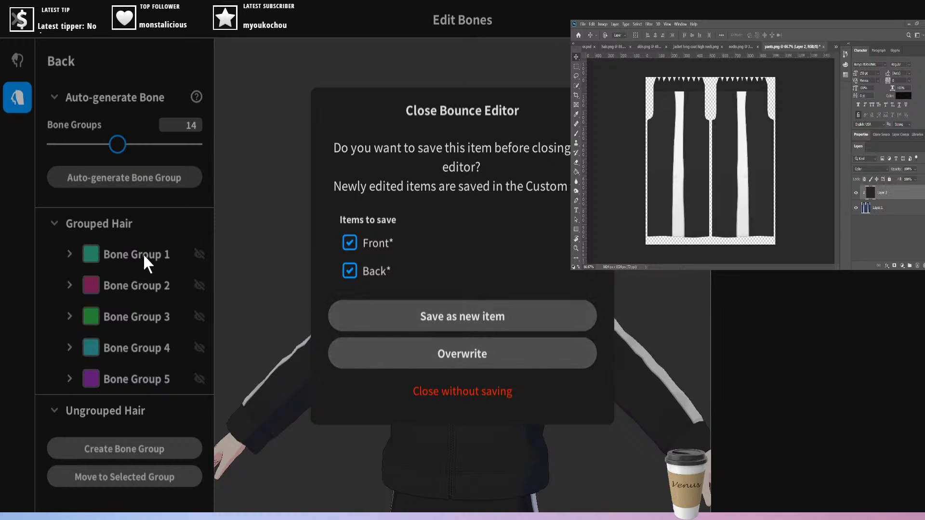
click(459, 317)
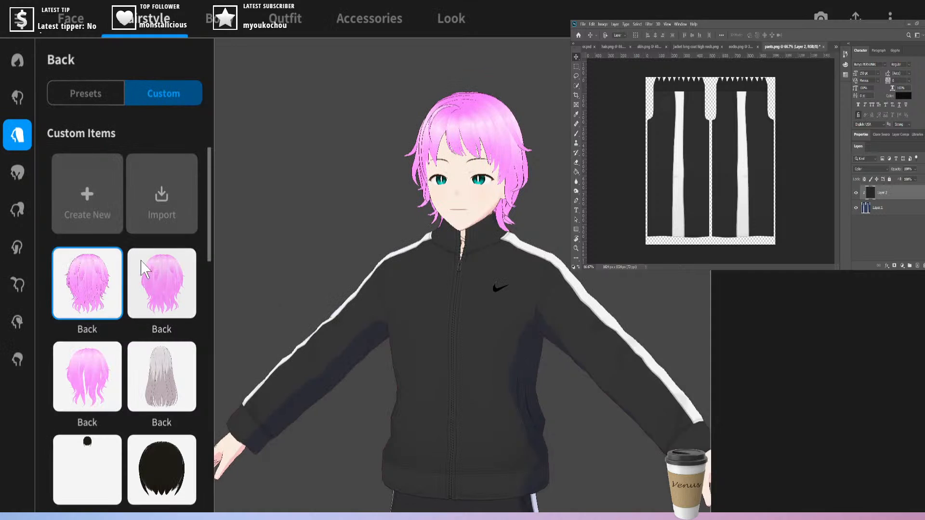
- Rename the newly saved custom Back hair item to "Back Bone Group TEST"
right_click(97, 318)
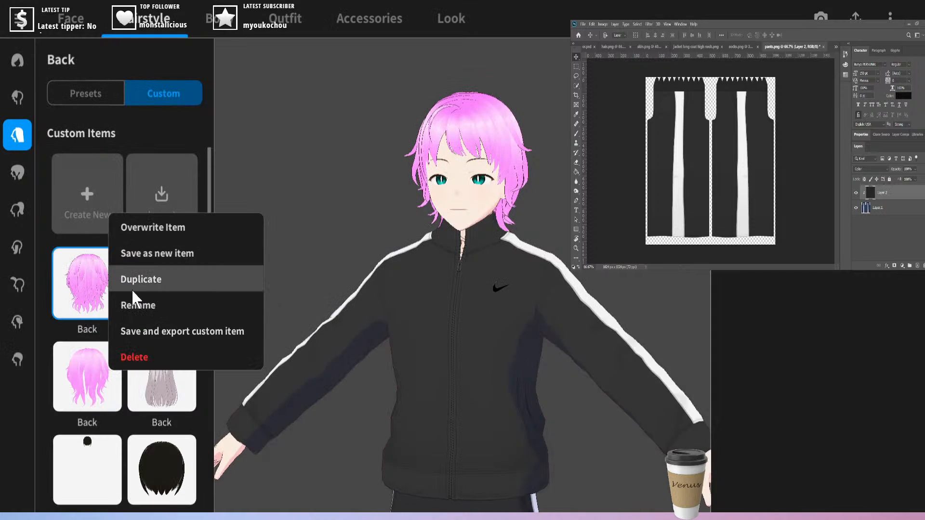
click(135, 303)
click(414, 223)
click(411, 219)
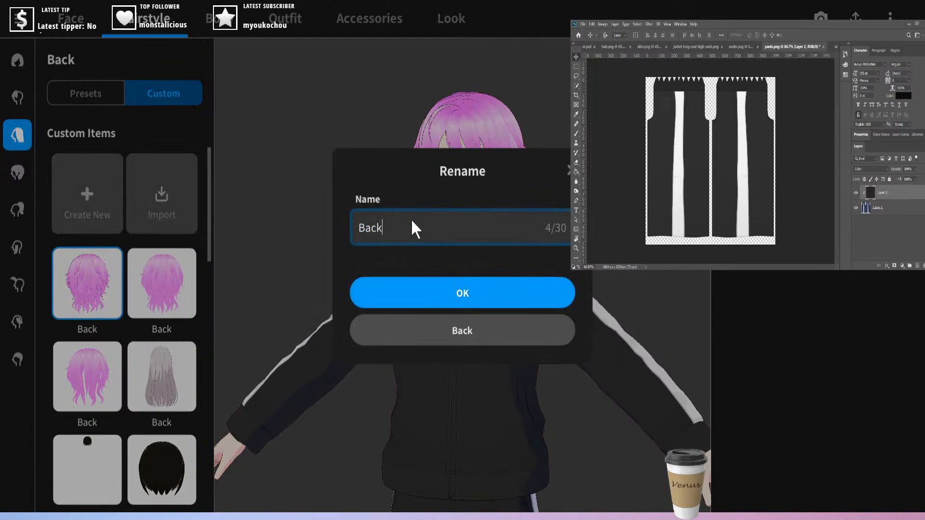
text(Bone Group TEST)
click(469, 281)
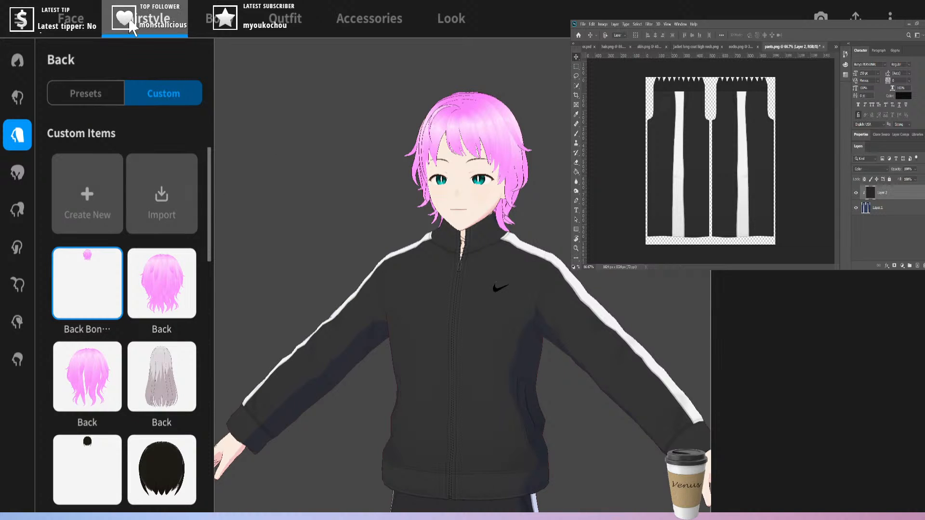
- View the avatar from around to the front and open the Save As dialog for the model
drag(336, 175, 525, 175)
mouse_move(524, 169)
right_down()
mouse_move(533, 176)
mouse_move(511, 168)
right_up()
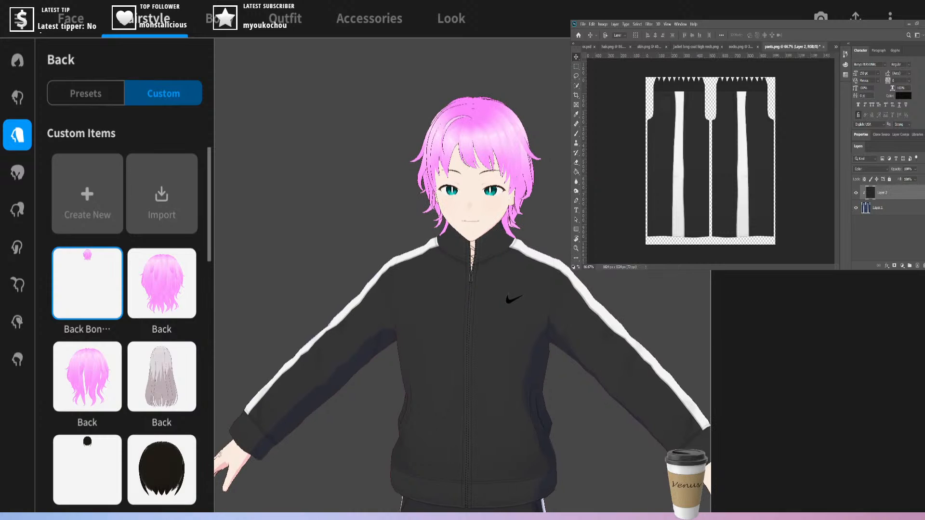
scroll(323, 235, up, 1)
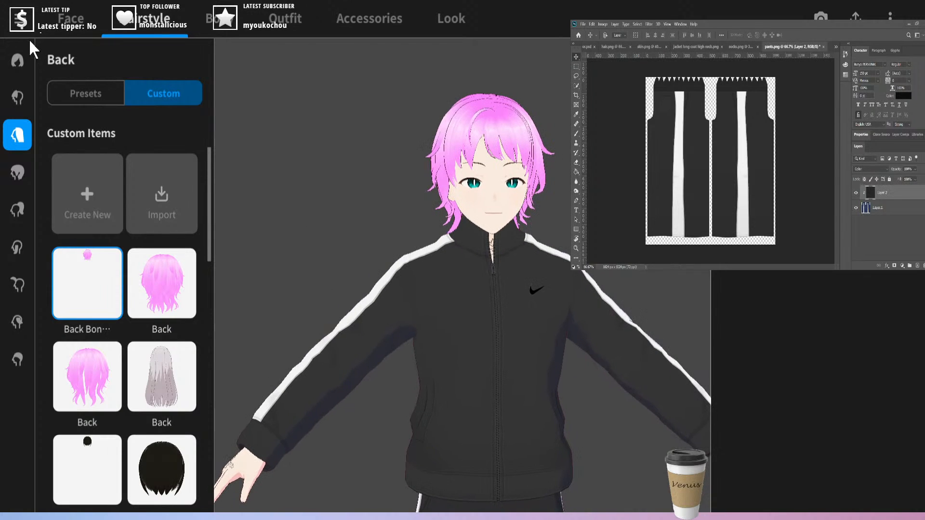
click(22, 21)
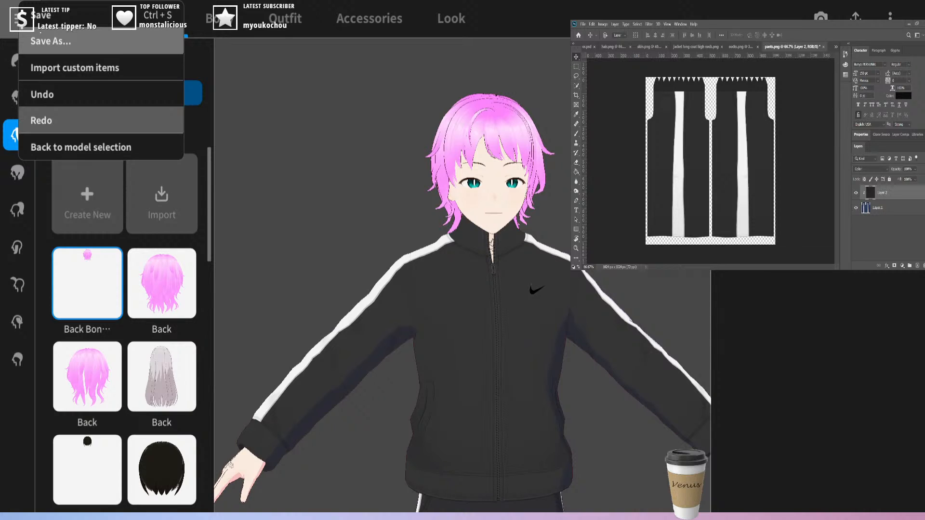
- Set the OBS display capture to Display 1 (Primary Monitor) and switch back to VRoid Studio's save dialog
click(481, 322)
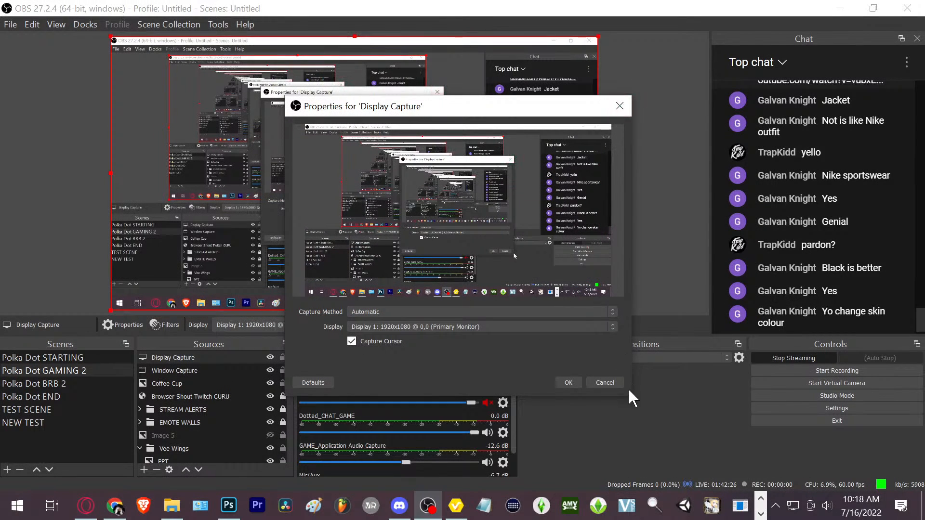
click(568, 382)
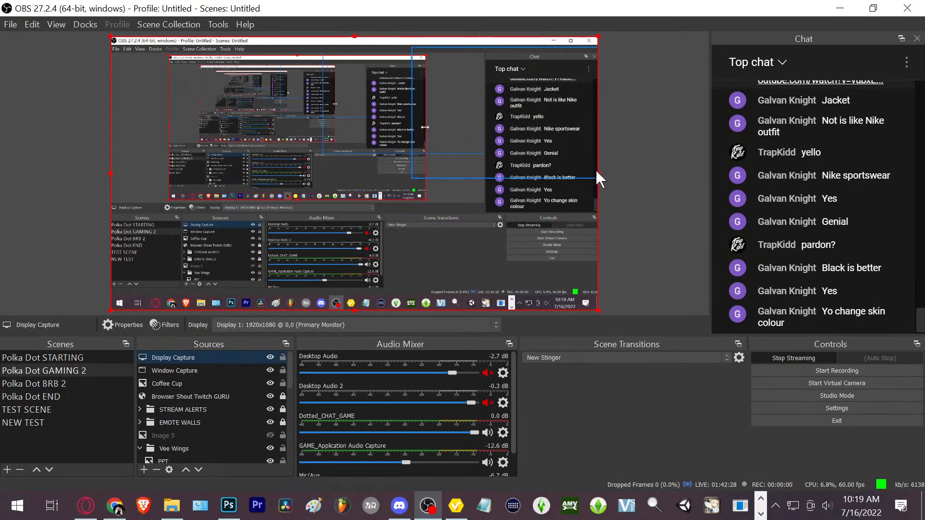
click(457, 513)
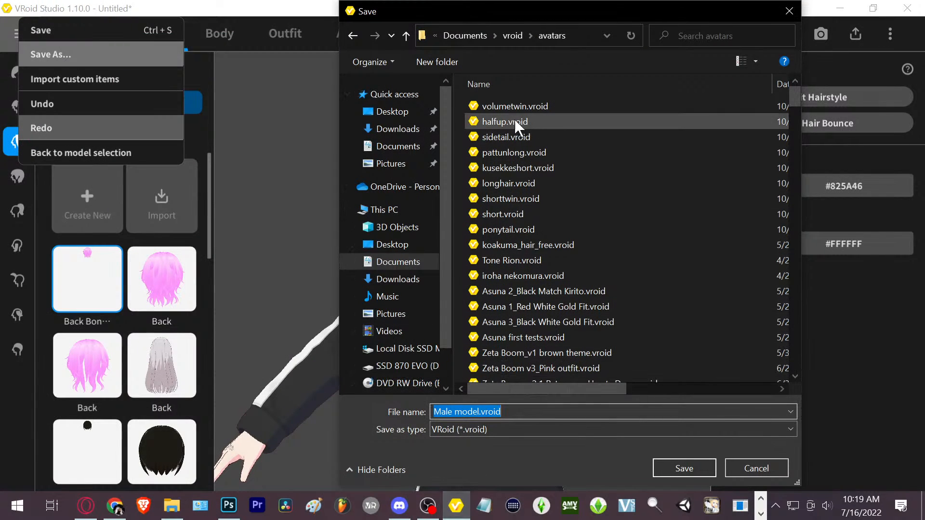
- Browse through the Documents and vroid folders and save the model as Male model.vroid in the avatars folder
click(512, 35)
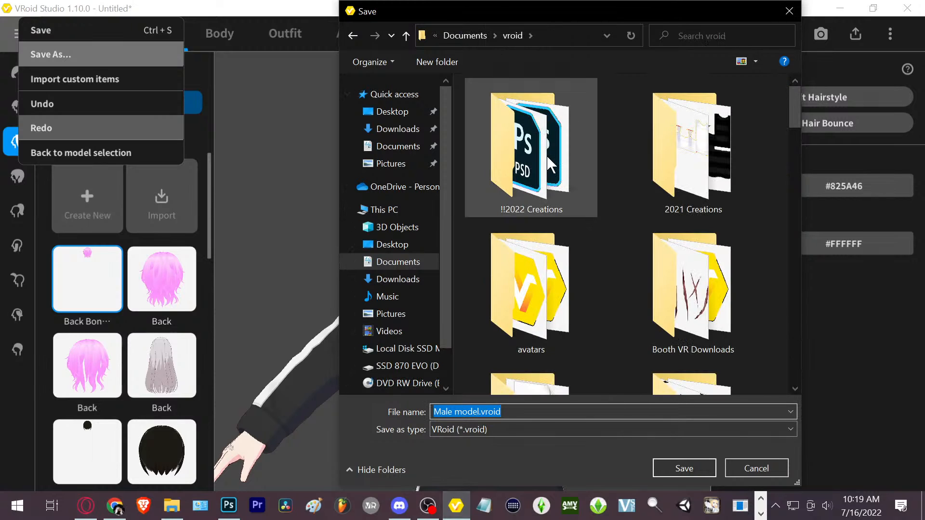
click(477, 36)
scroll(689, 318, down, 5)
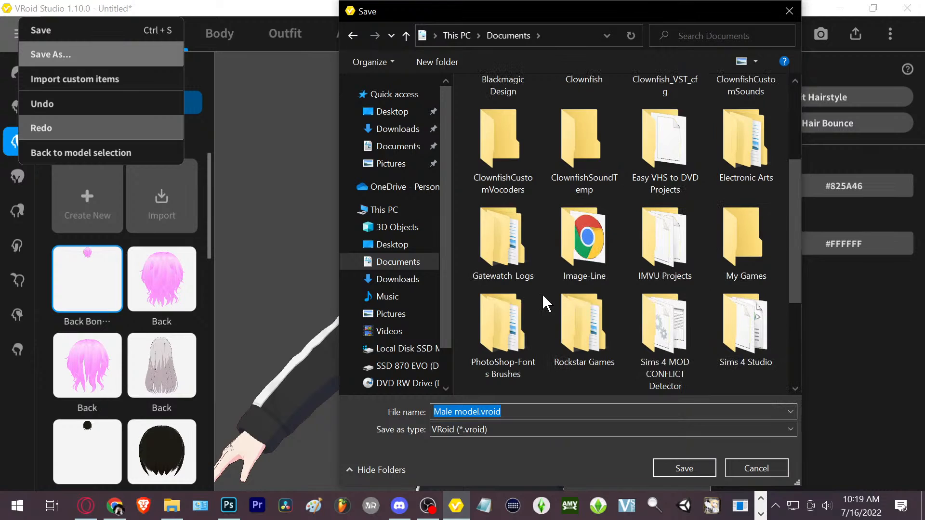
scroll(542, 293, down, 3)
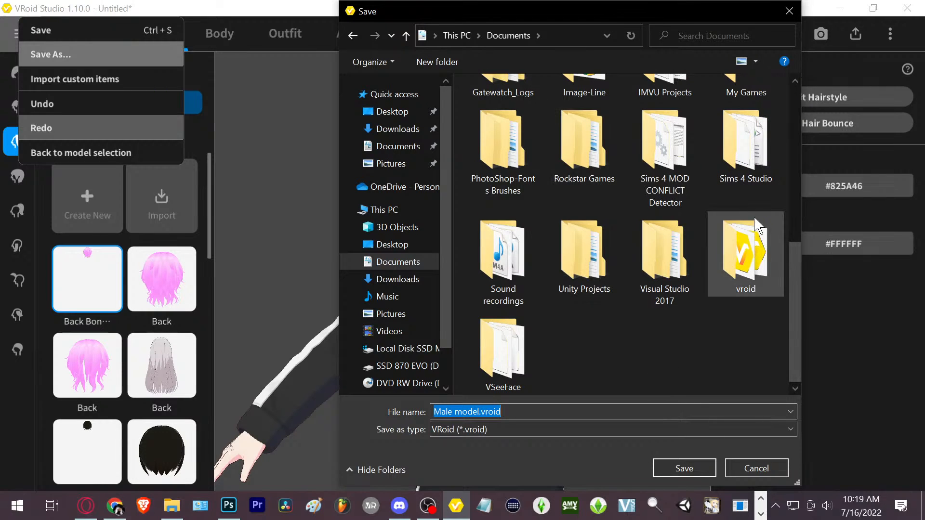
double_click(746, 253)
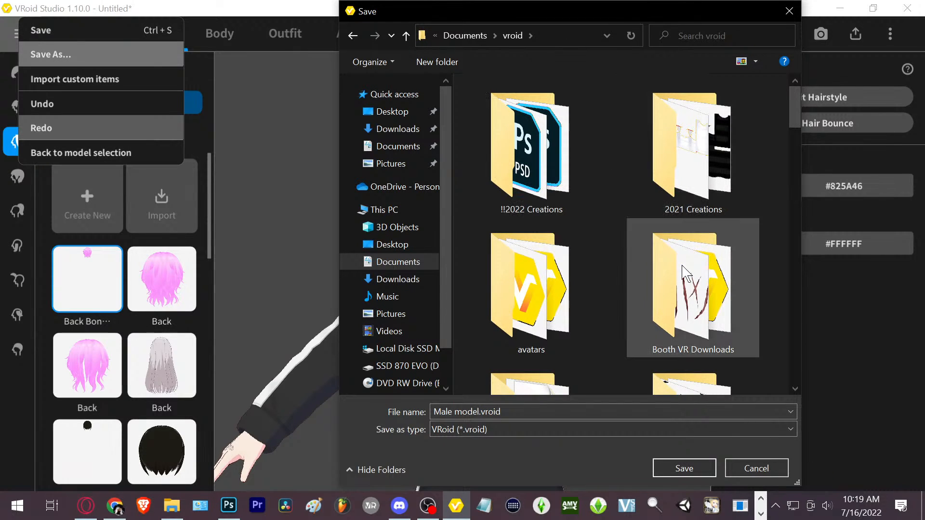
double_click(527, 269)
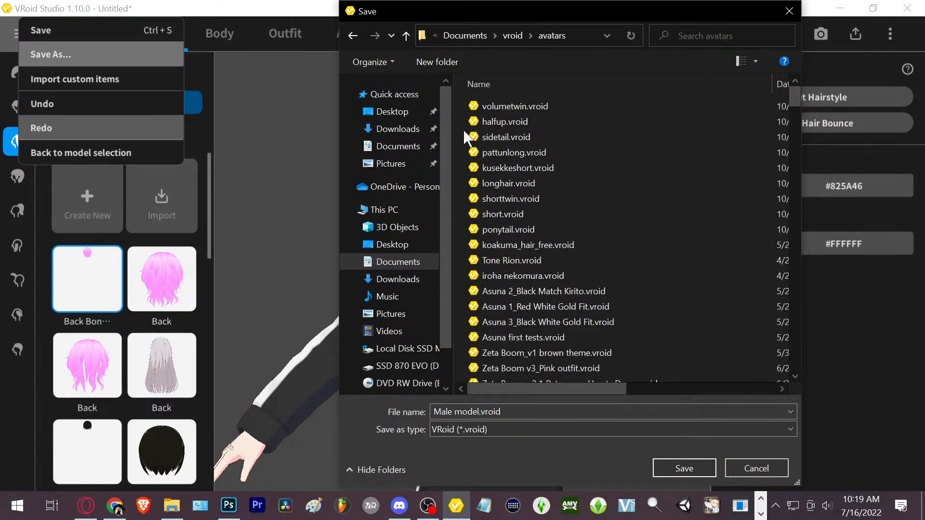
click(511, 35)
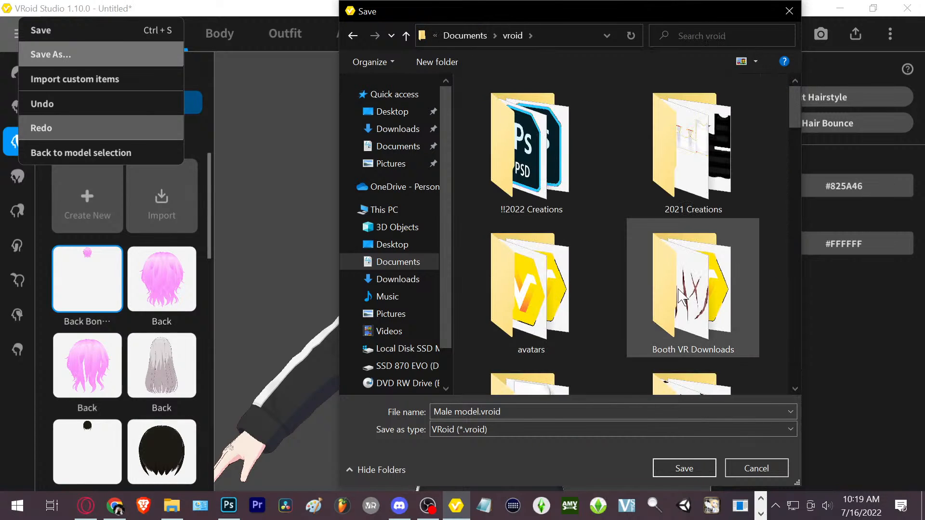
double_click(530, 301)
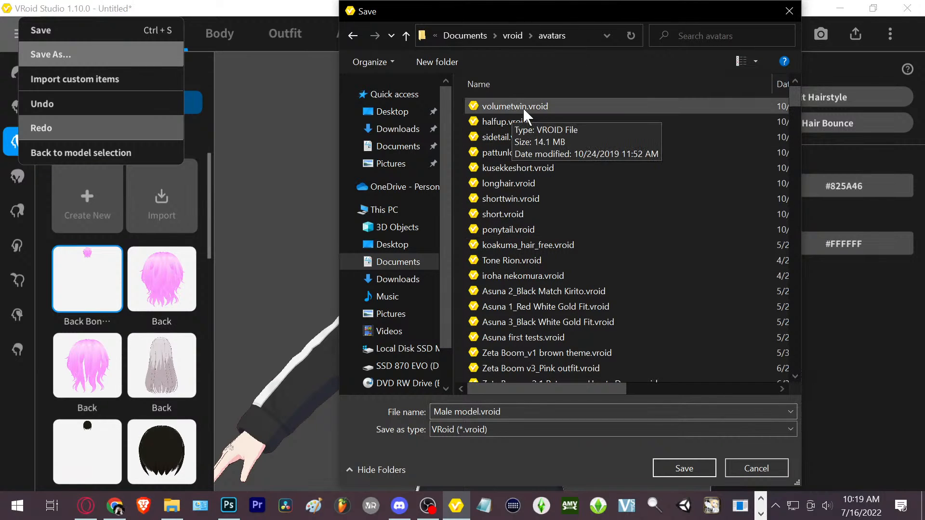
click(688, 467)
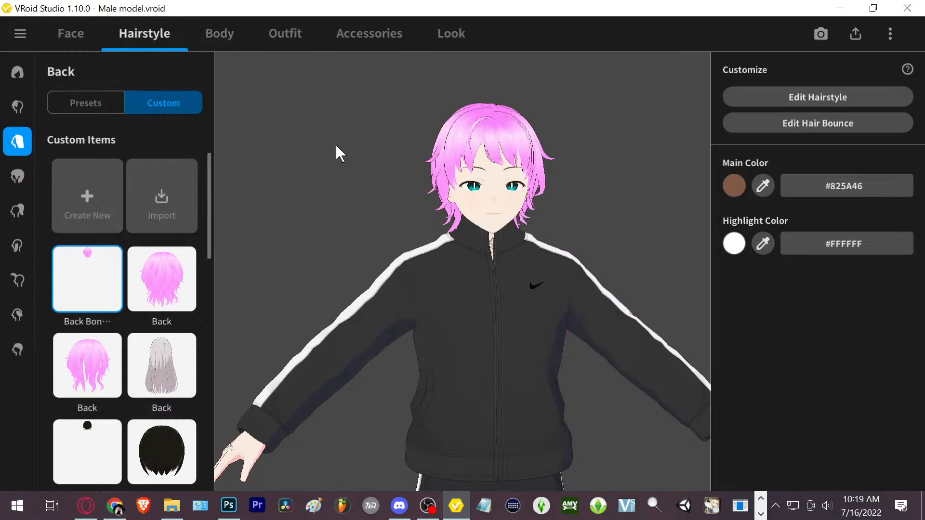
- View the avatar's hair from all sides and check the YouTube live stream and its chat in Chrome before returning to VRoid Studio
right_drag(335, 143, 511, 145)
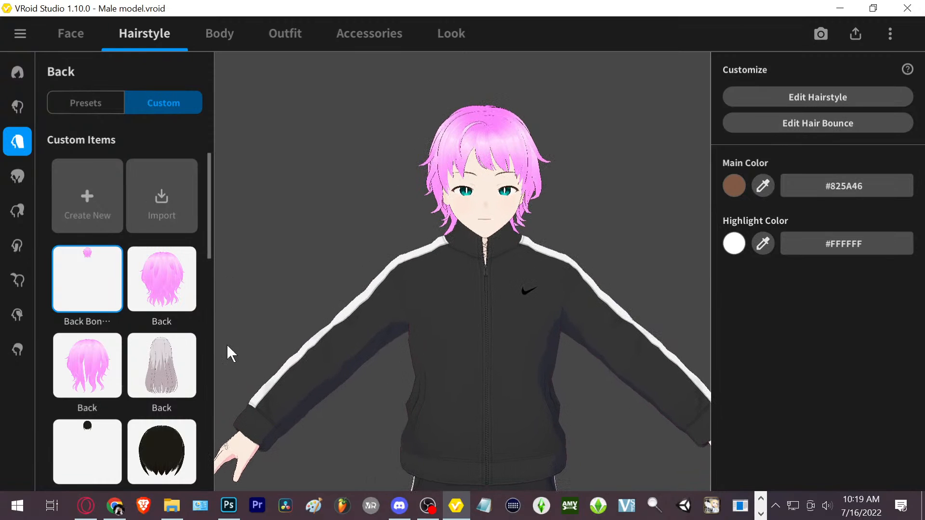
click(114, 506)
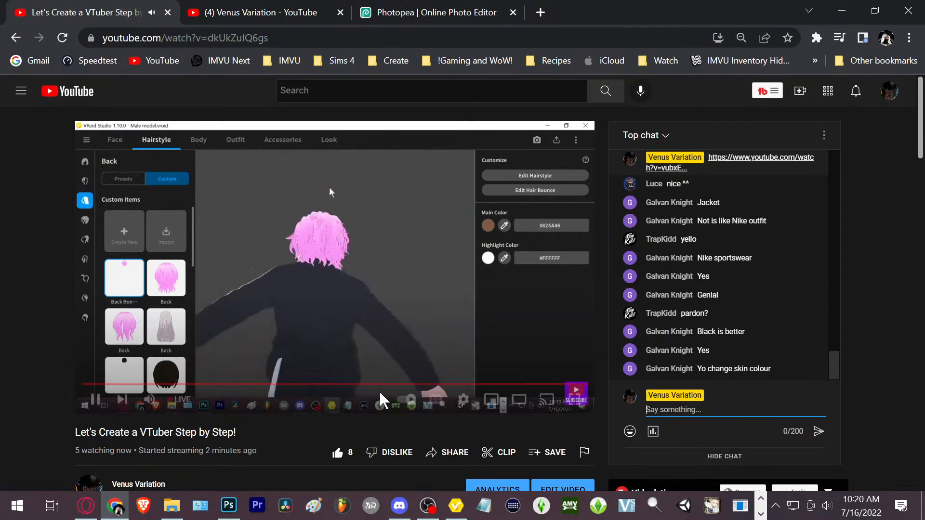
click(456, 507)
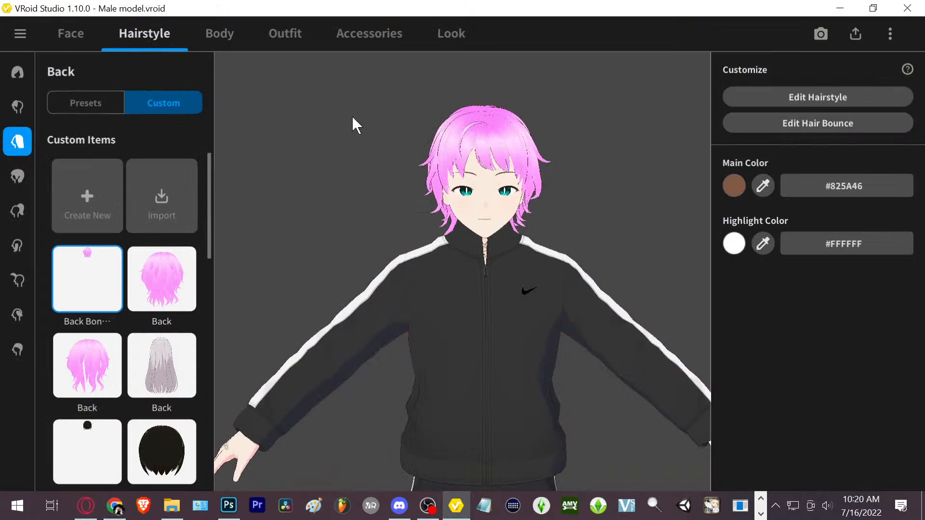
right_drag(352, 117, 547, 128)
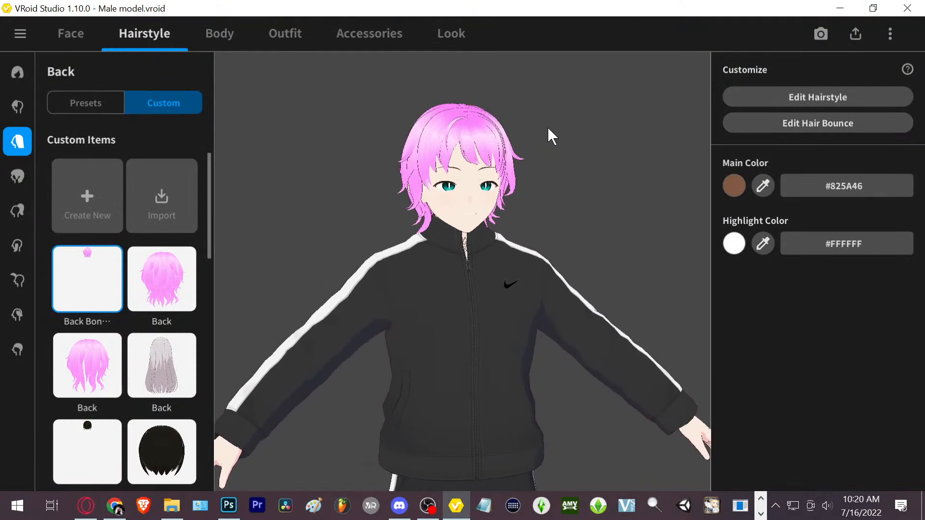
middle_drag(547, 127, 524, 100)
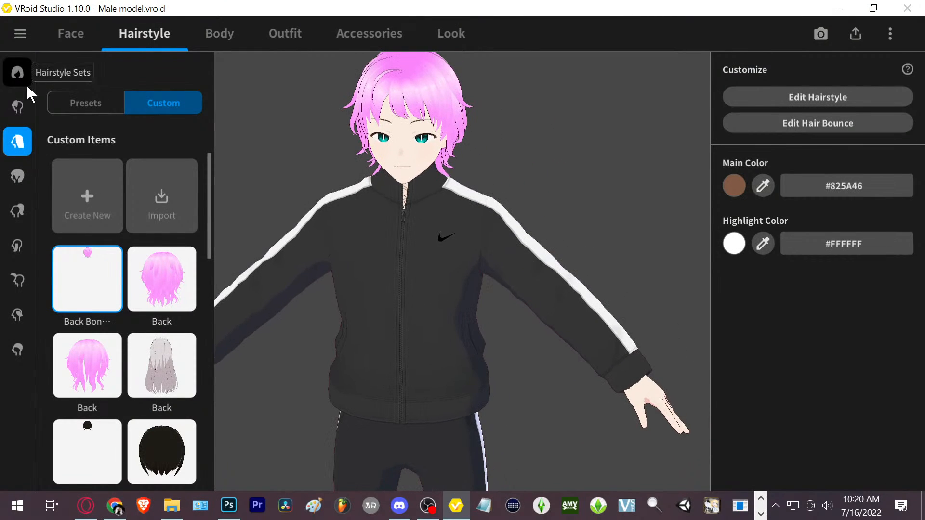
- Browse the custom face skin items through to the end of the list
click(236, 36)
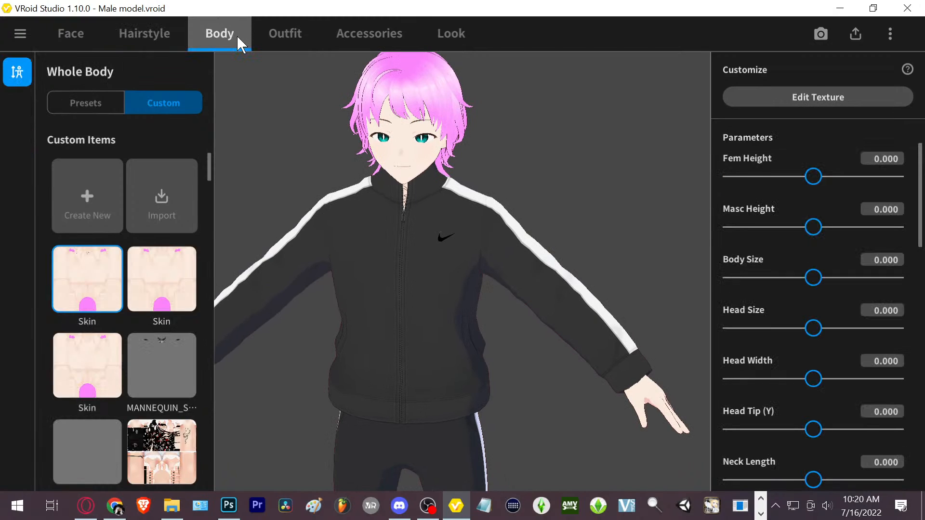
click(59, 33)
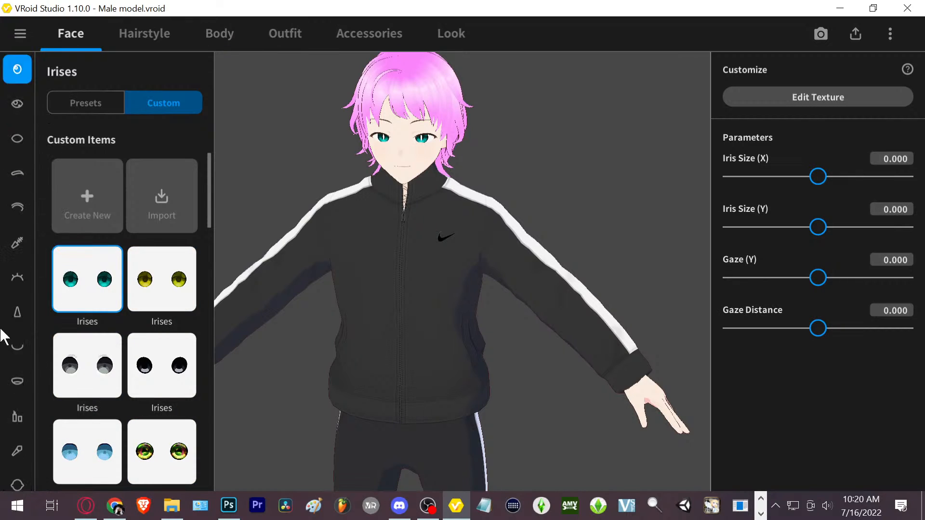
scroll(4, 346, down, 1)
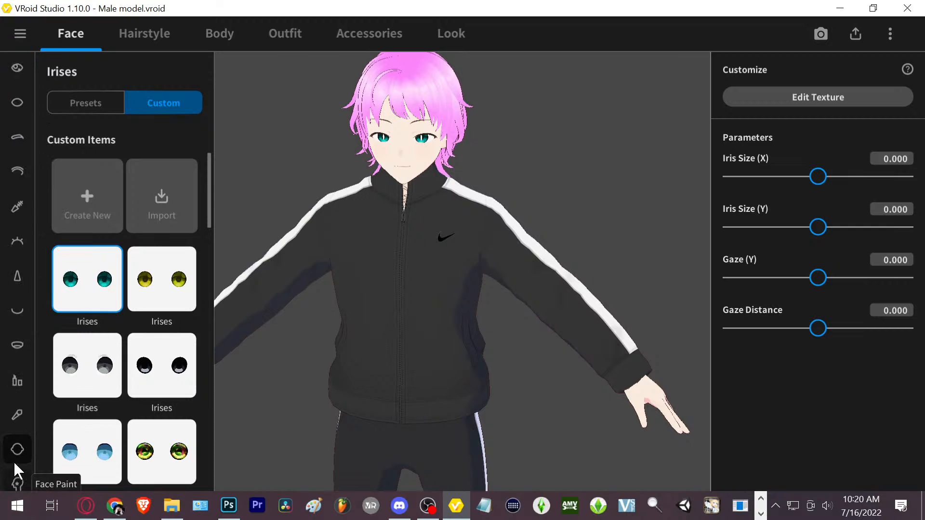
click(20, 447)
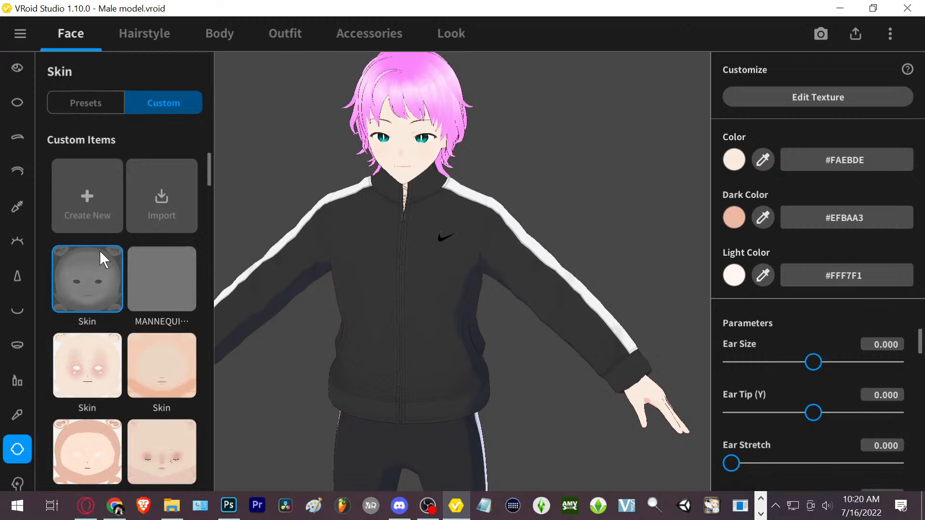
scroll(148, 320, down, 3)
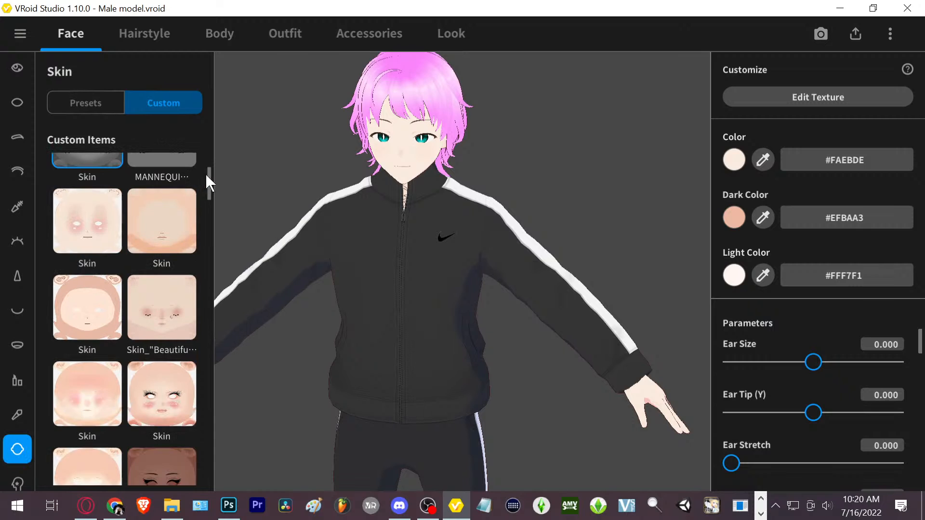
drag(207, 179, 233, 451)
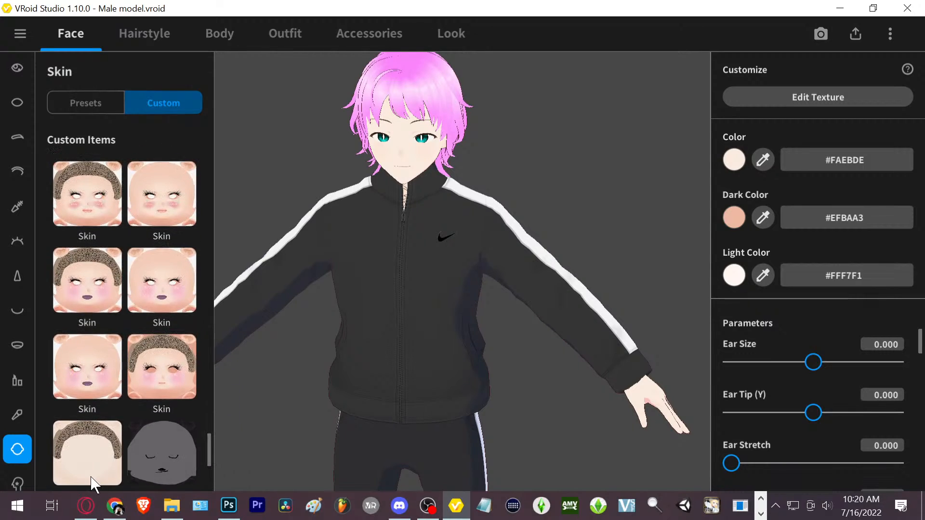
- Browse the whole-body skin presets and custom items, and view the avatar from the side and front
click(217, 45)
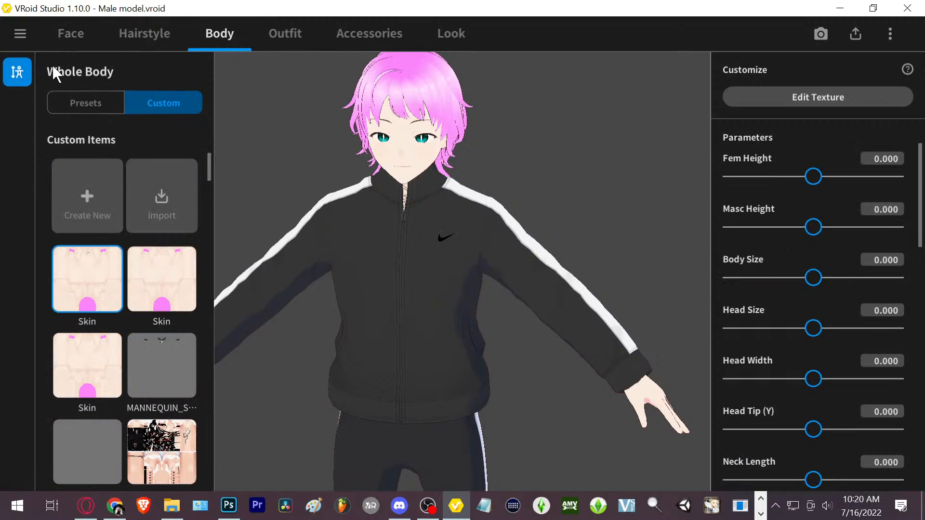
click(93, 99)
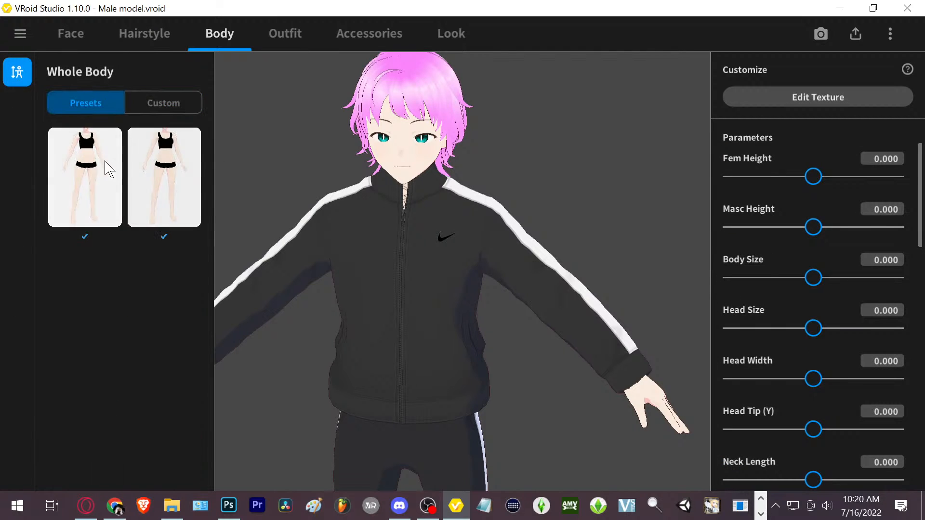
click(178, 105)
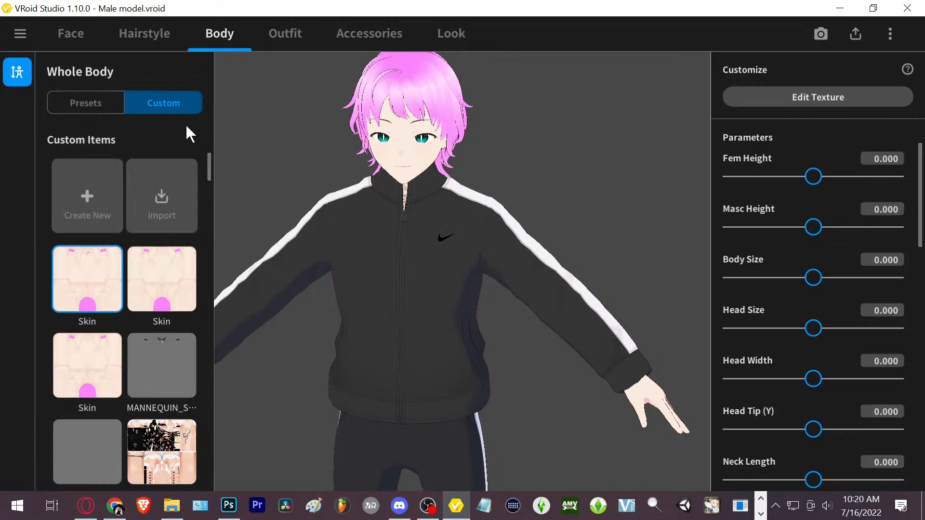
scroll(207, 164, down, 5)
scroll(206, 176, up, 4)
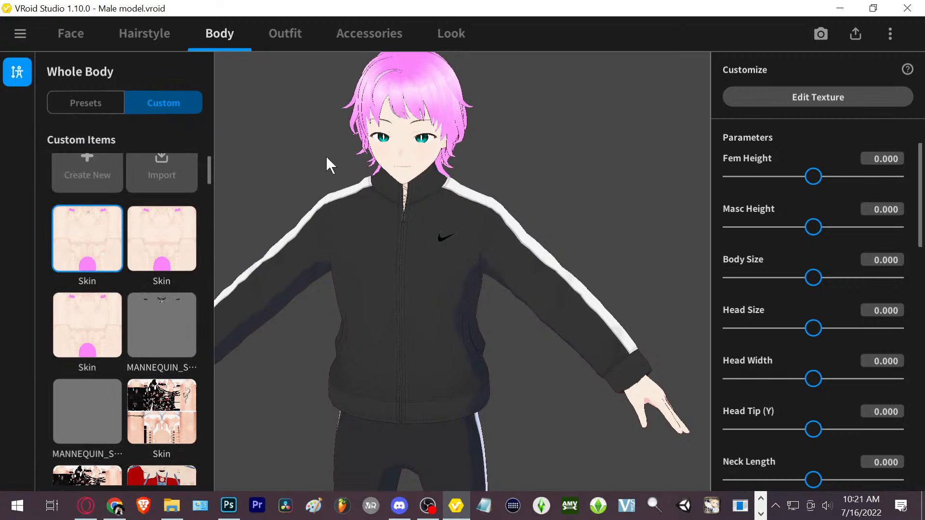
drag(326, 158, 347, 167)
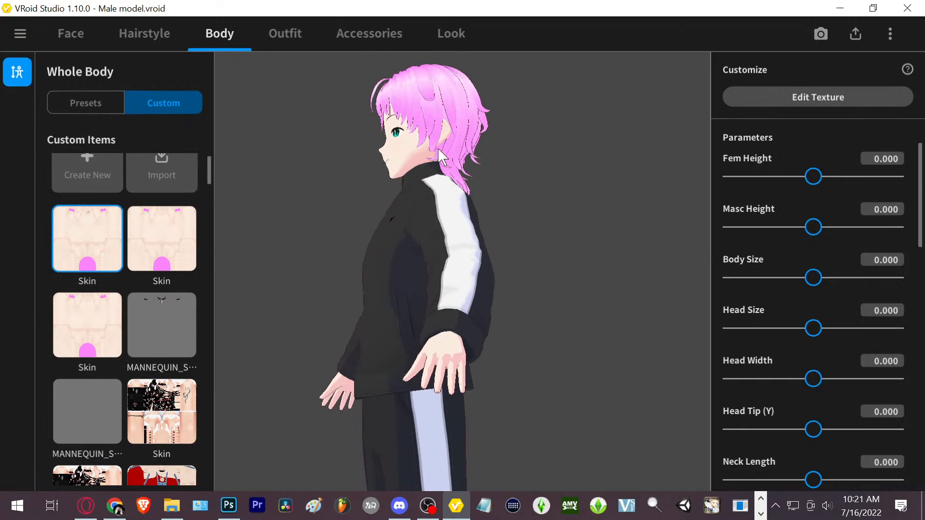
drag(217, 262, 258, 259)
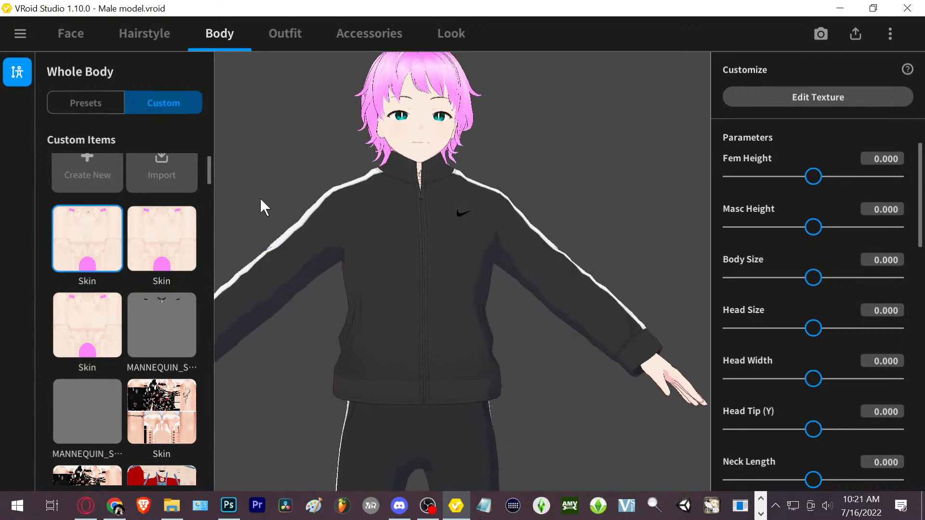
- Check the YouTube live stream's chat in Chrome, then switch to OBS and deselect the Display Capture source
click(114, 505)
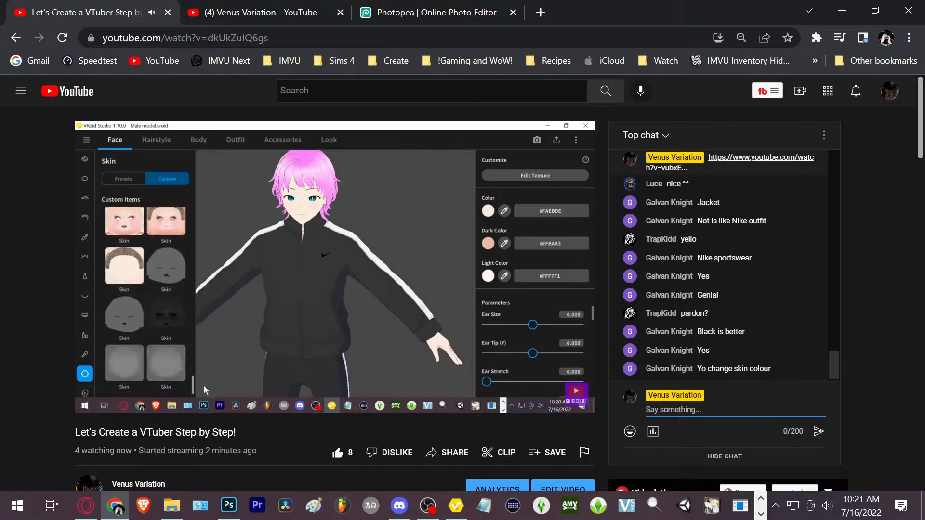
click(727, 415)
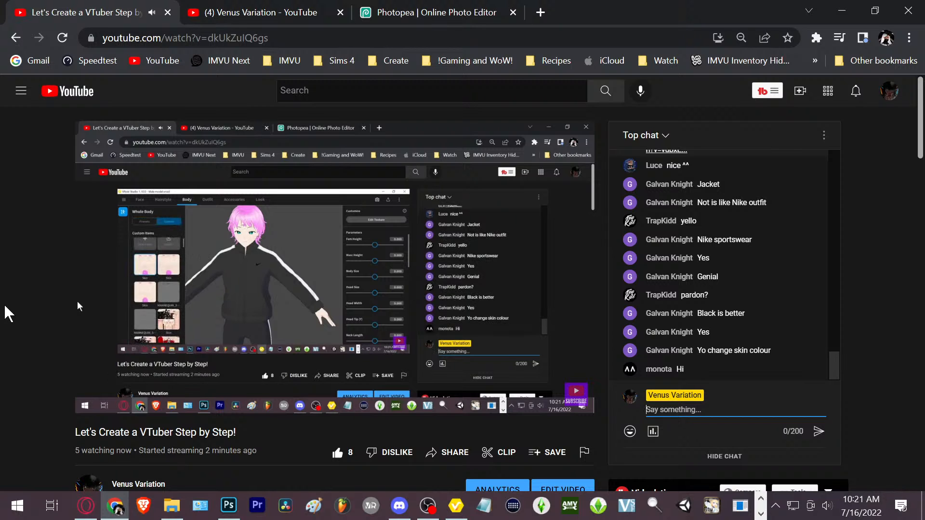
click(427, 506)
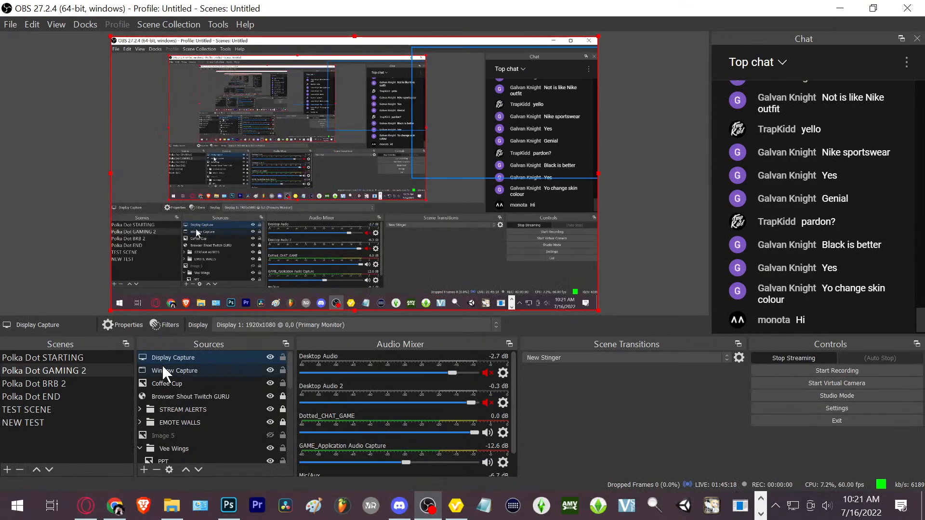
click(622, 273)
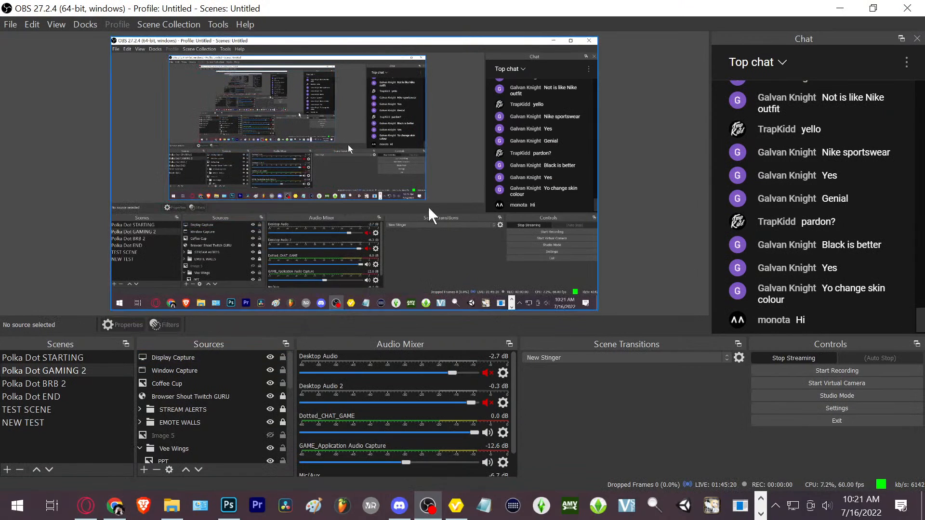
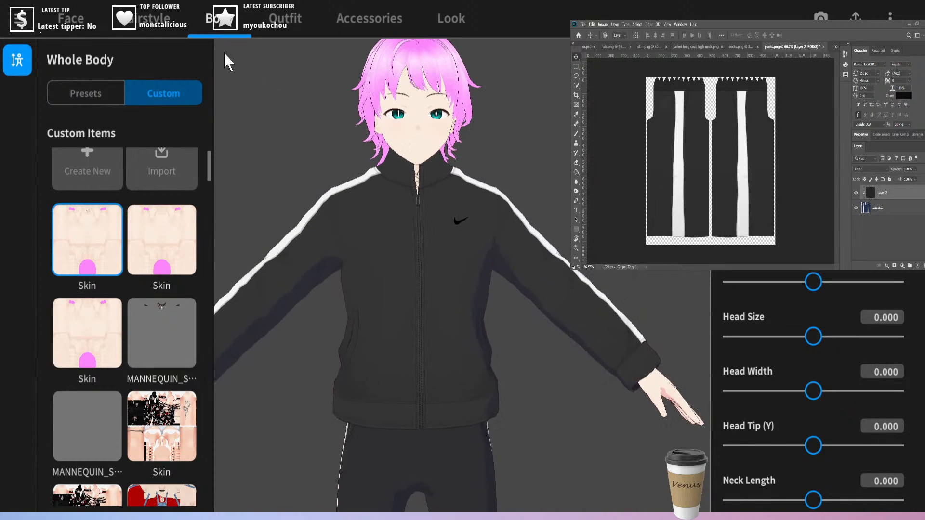
- Open the outfit's custom tops in VRoid Studio and view the black Nike jacket from the front
click(285, 19)
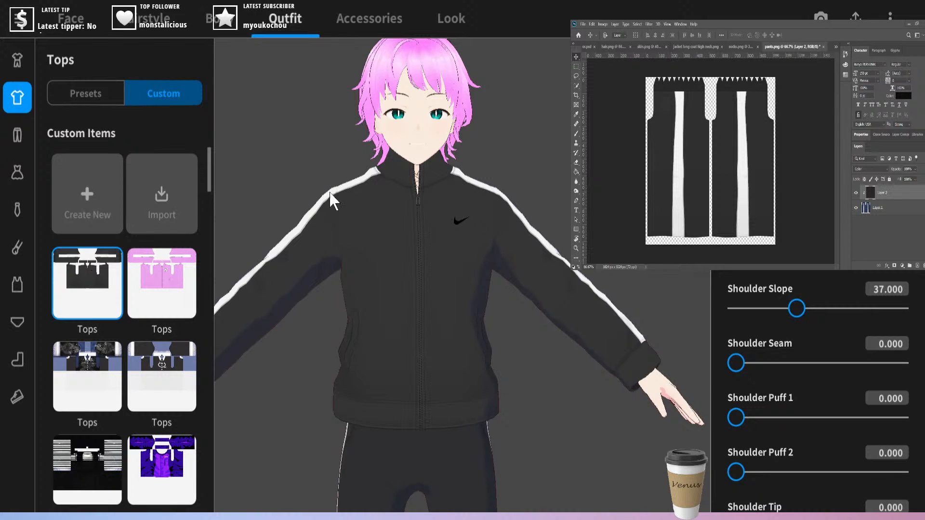
drag(282, 174, 294, 171)
right_drag(294, 171, 284, 171)
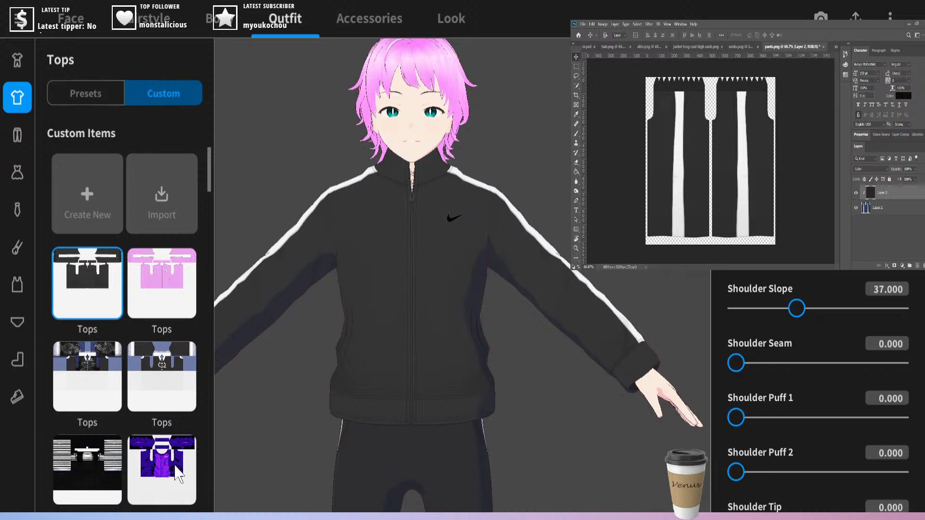
mouse_move(262, 171)
right_down()
mouse_move(359, 178)
mouse_move(302, 189)
mouse_move(258, 173)
right_up()
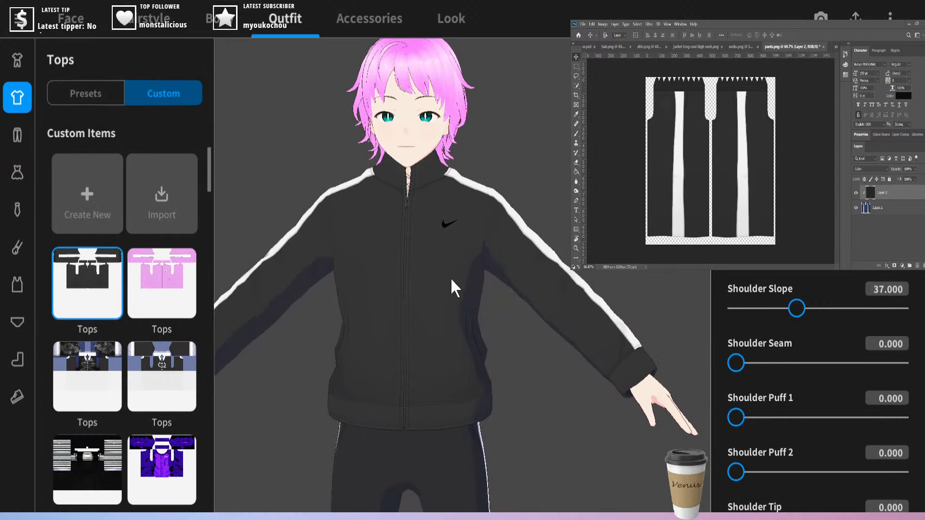
- Try the purple patterned jacket on the avatar, compare it with the black Nike jacket, and return to the black one
click(176, 487)
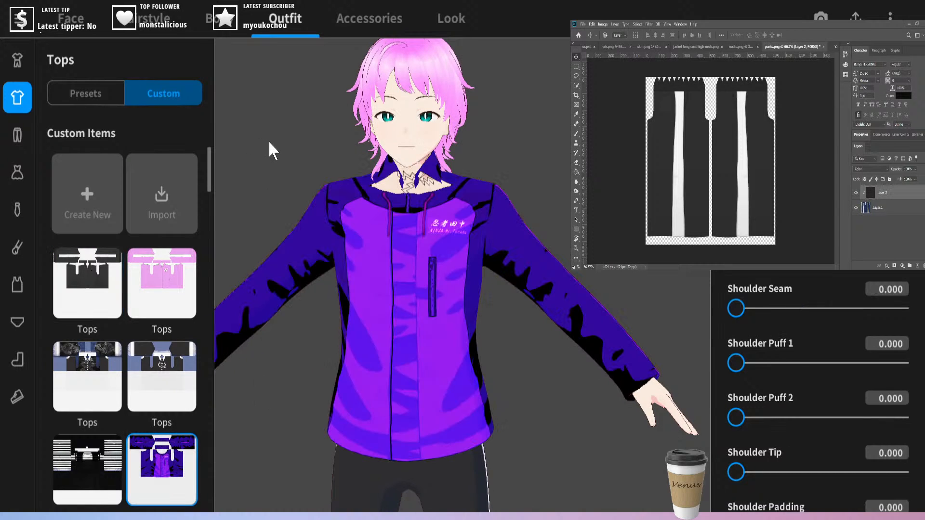
mouse_move(269, 142)
right_down()
mouse_move(277, 142)
mouse_move(262, 140)
mouse_move(283, 144)
mouse_move(250, 149)
mouse_move(316, 147)
mouse_move(268, 143)
right_up()
scroll(265, 143, down, 2)
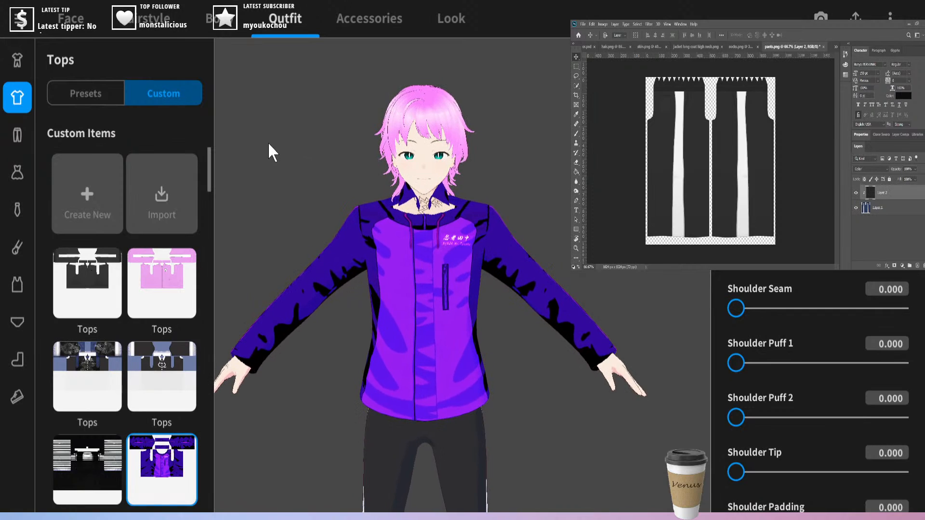
click(74, 302)
click(96, 288)
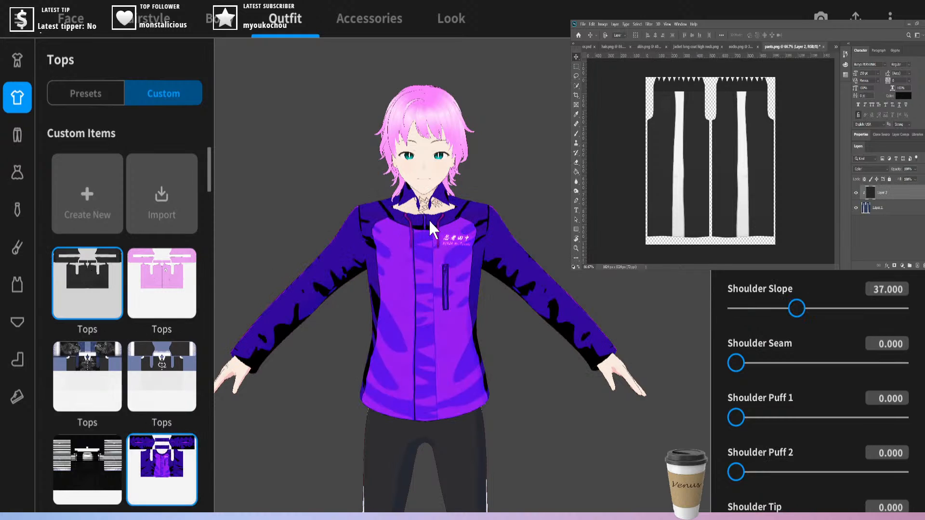
click(177, 489)
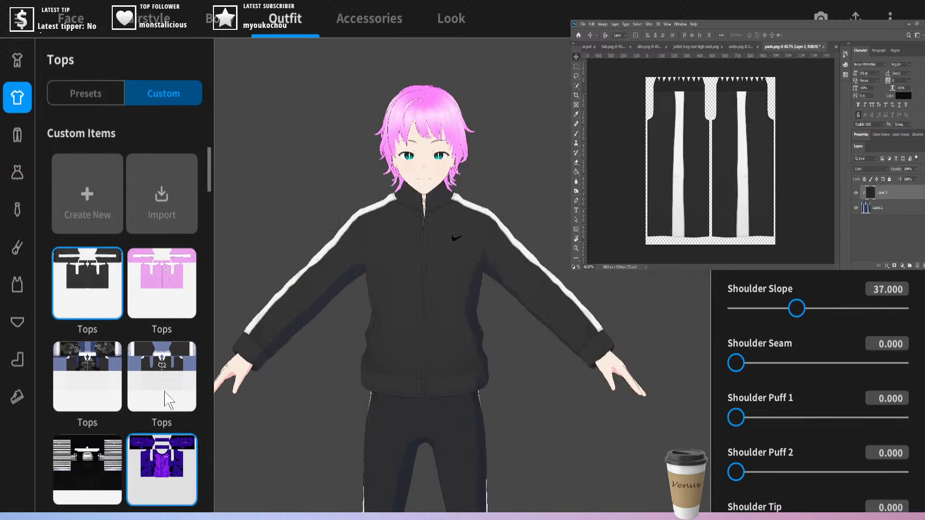
click(73, 297)
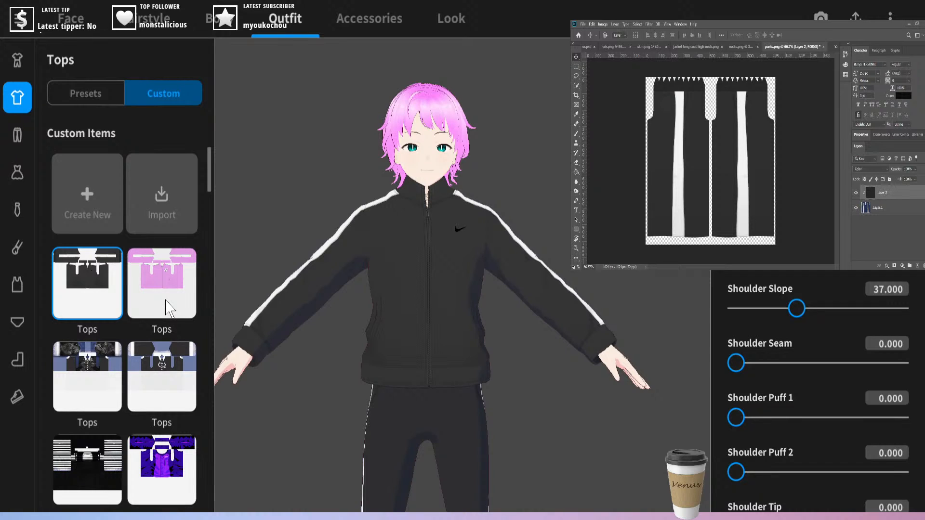
- Dress the avatar in the pink jacket with white sleeve stripes and view the ghost logo on its chest
click(169, 308)
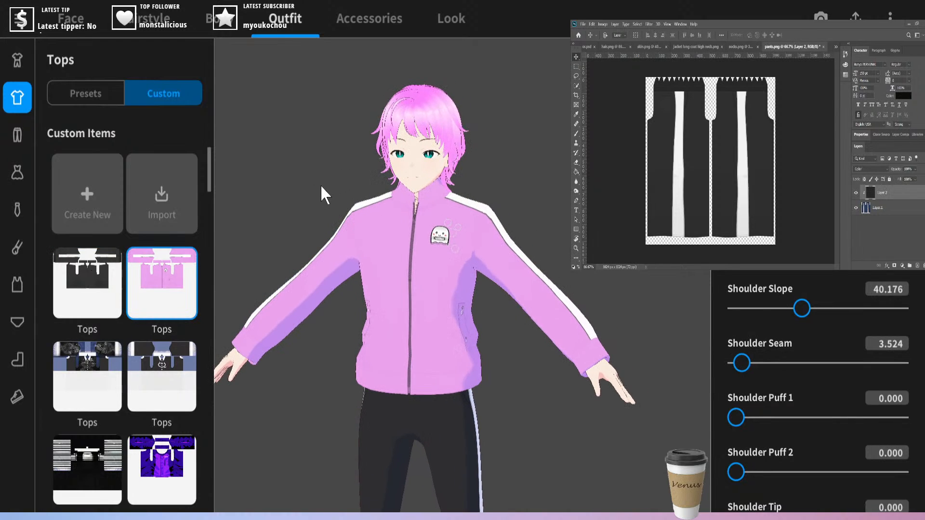
scroll(321, 186, up, 5)
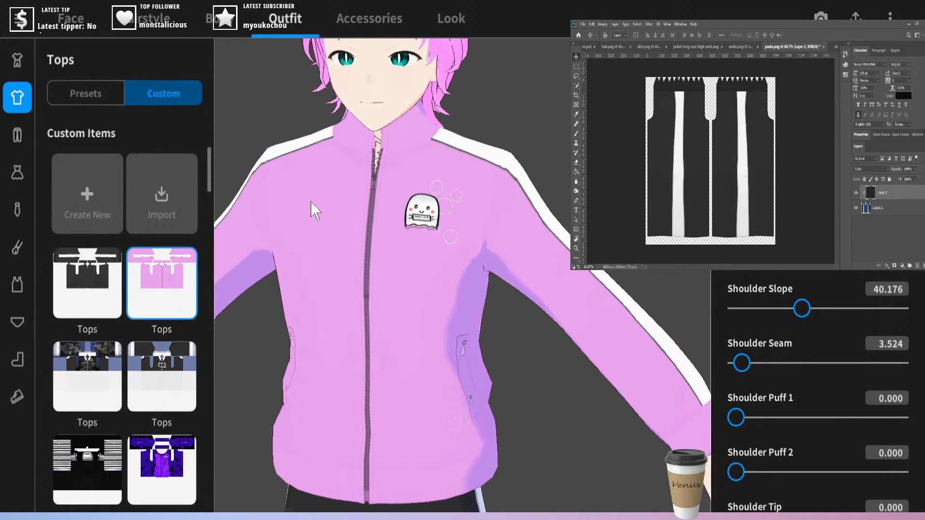
scroll(311, 202, up, 3)
middle_drag(527, 84, 519, 235)
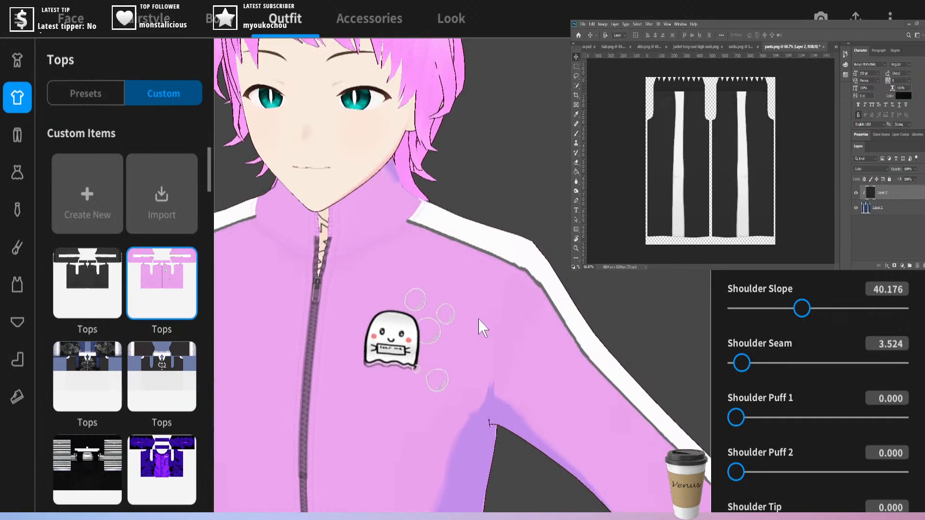
scroll(543, 190, down, 5)
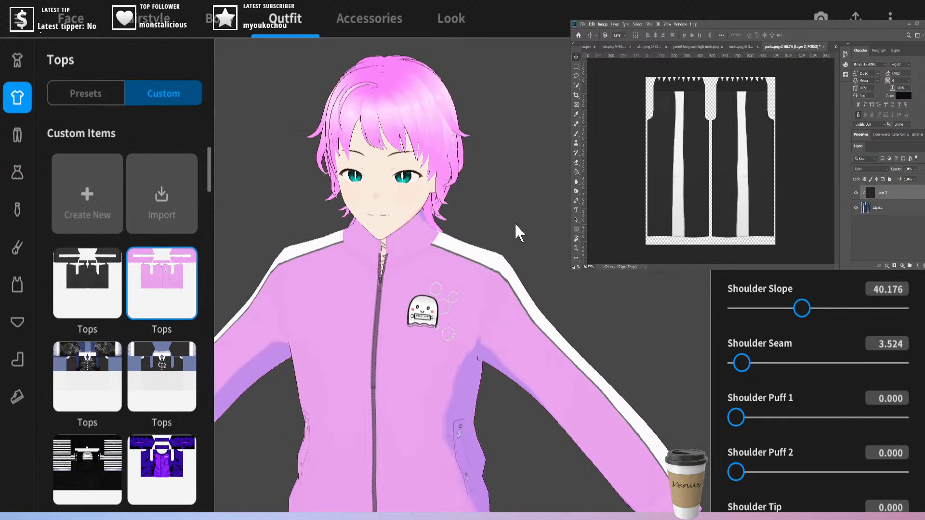
middle_drag(514, 223, 539, 174)
scroll(539, 174, down, 2)
- Examine the back of the pink jacket, then its front with the zipper and ghost logo
right_drag(554, 159, 409, 376)
scroll(476, 357, up, 3)
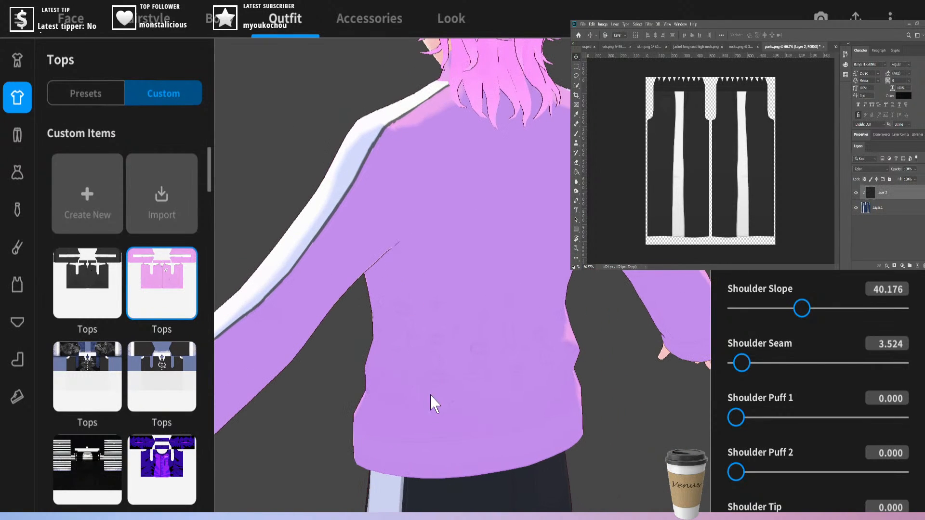
right_drag(567, 364, 530, 363)
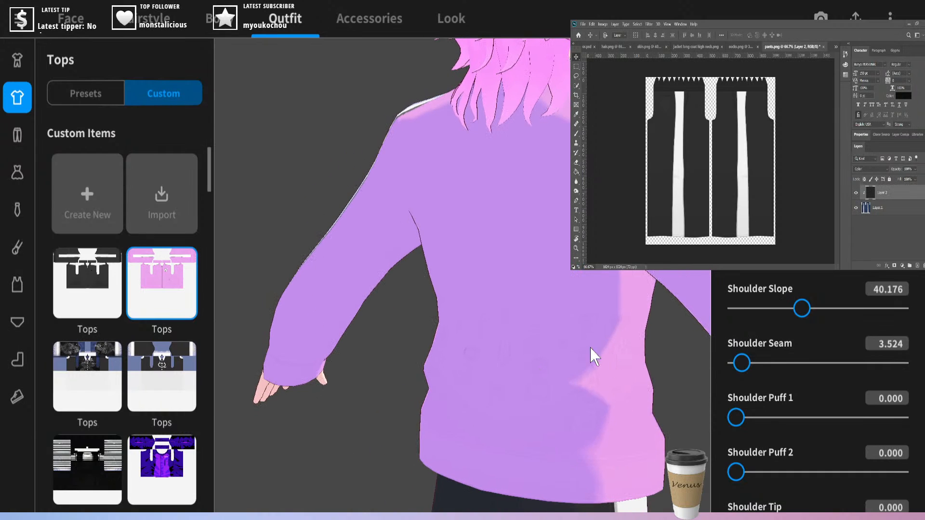
right_drag(478, 345, 439, 373)
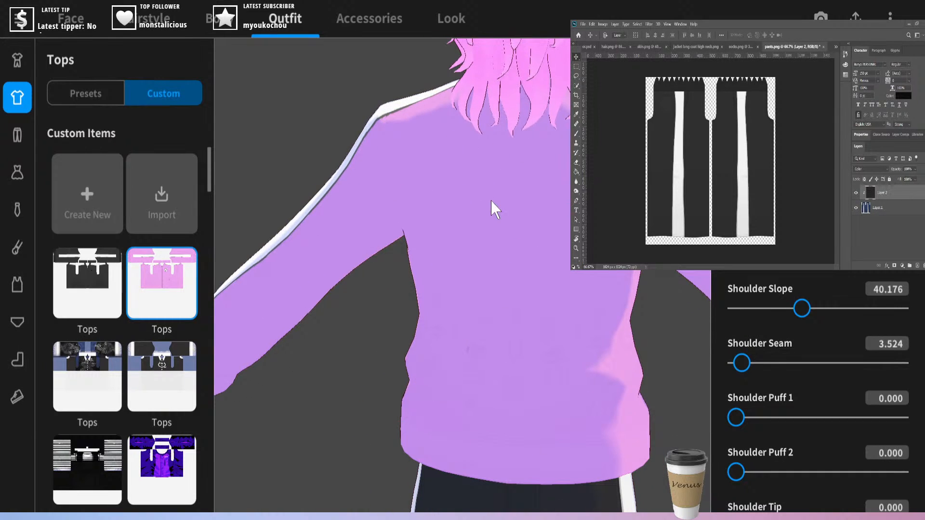
right_drag(483, 221, 417, 407)
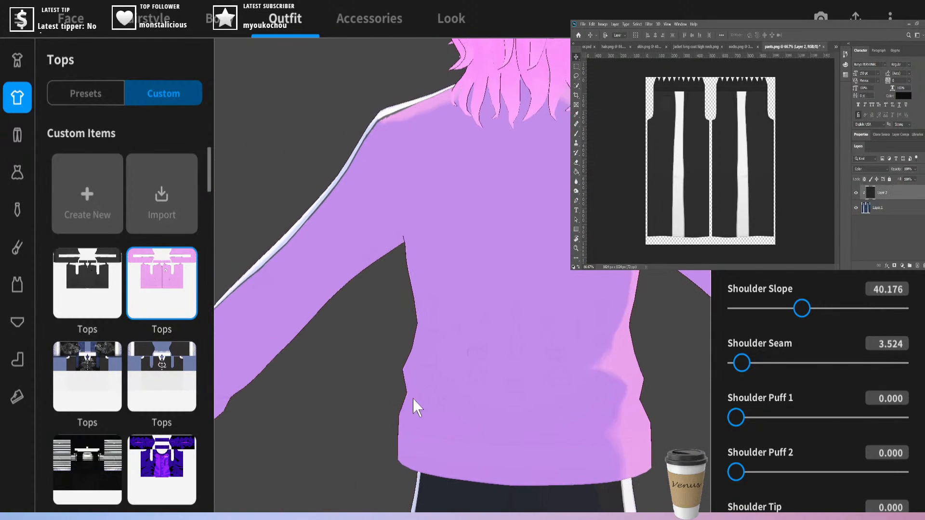
right_drag(524, 403, 448, 273)
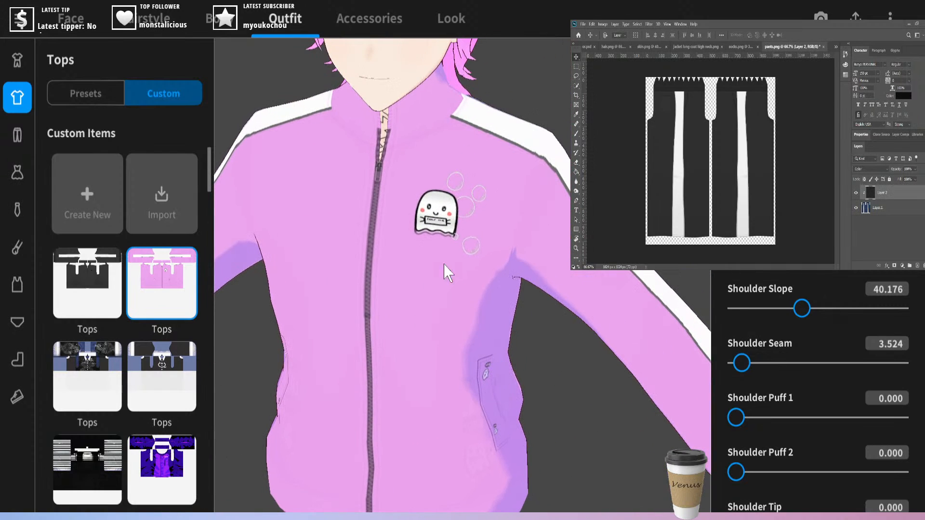
scroll(444, 264, up, 3)
scroll(449, 192, down, 5)
middle_drag(450, 194, 455, 185)
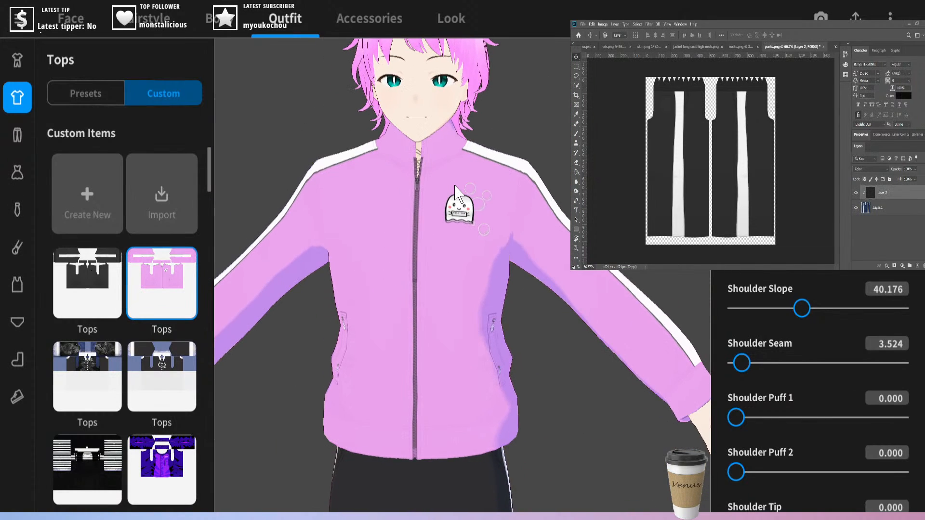
- Examine the full front of the pink jacket on the avatar and view it from slightly different angles
scroll(457, 192, down, 4)
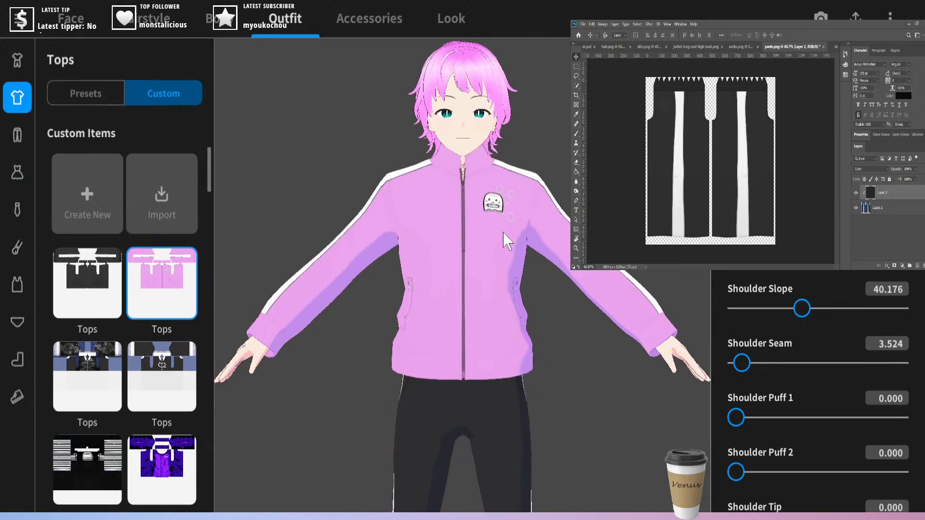
middle_drag(504, 239, 427, 287)
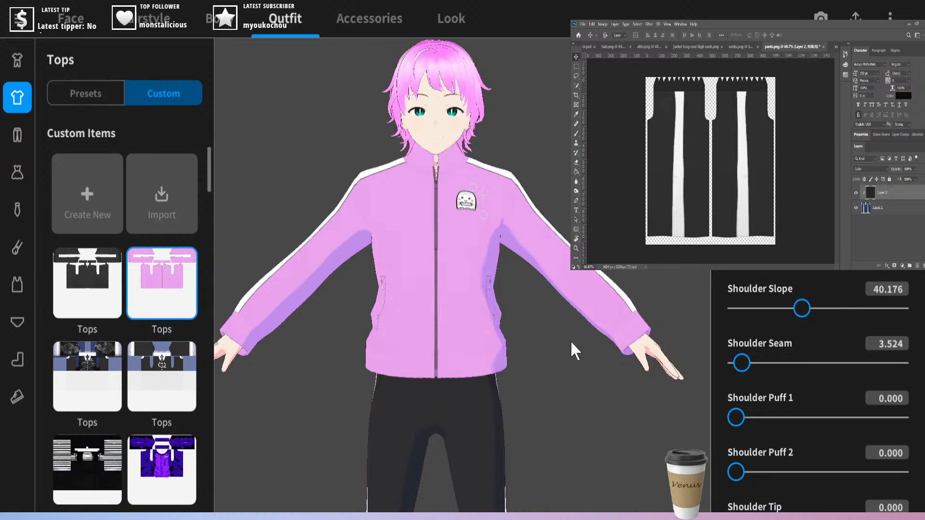
right_drag(571, 342, 533, 293)
mouse_move(418, 212)
right_down()
mouse_move(471, 209)
mouse_move(390, 193)
mouse_move(411, 205)
right_up()
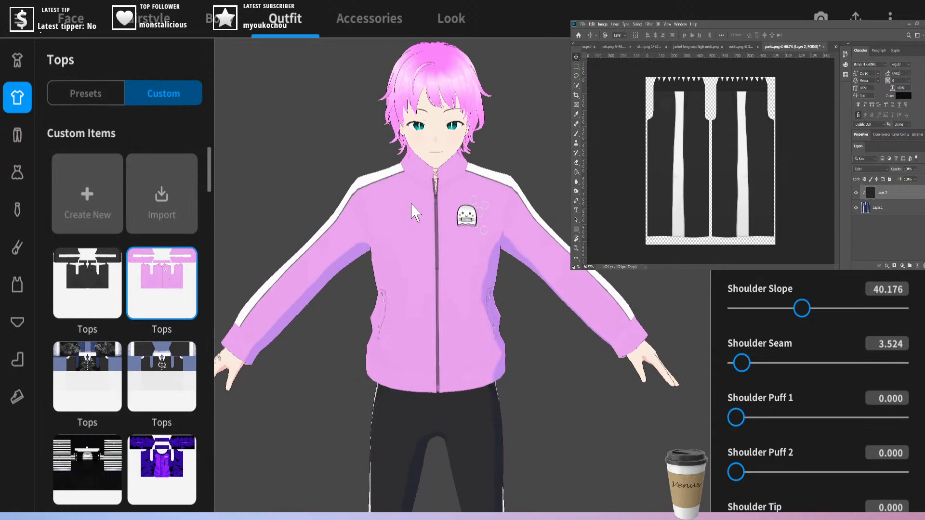
right_drag(313, 194, 310, 185)
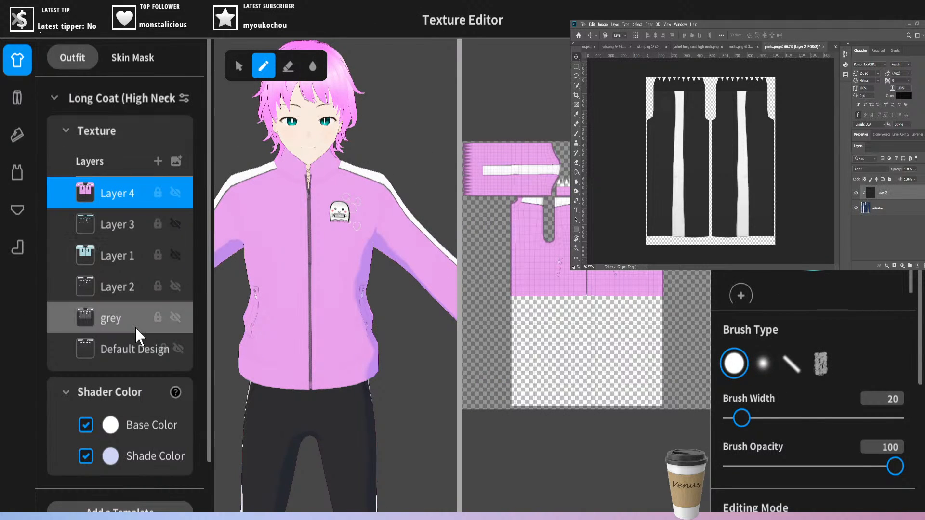
- Hide the pink Layer 4 in the jacket's texture, try importing an image into the grey layer, and toggle that layer's visibility
click(174, 193)
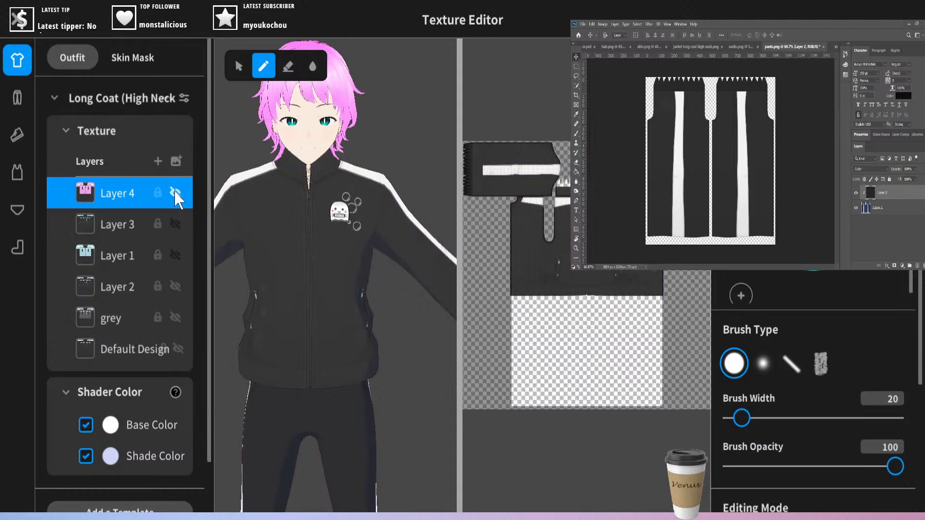
click(114, 323)
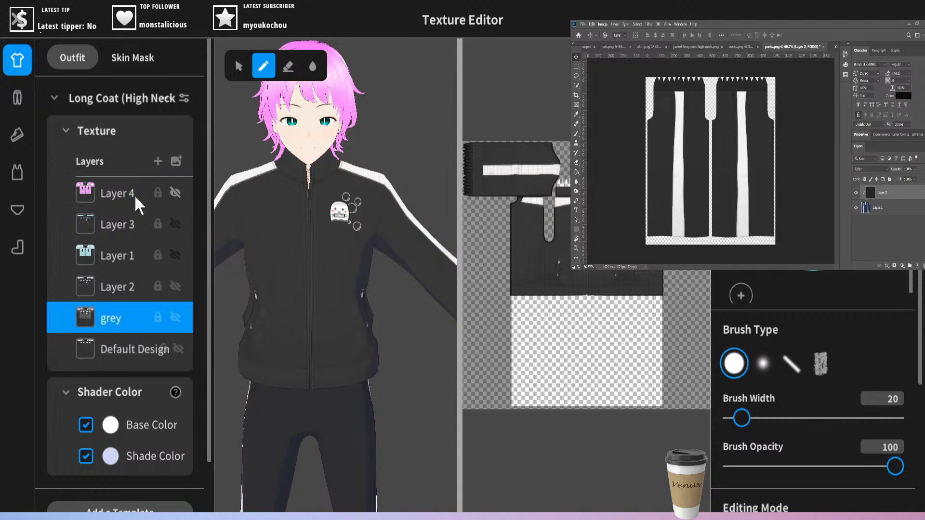
right_click(109, 299)
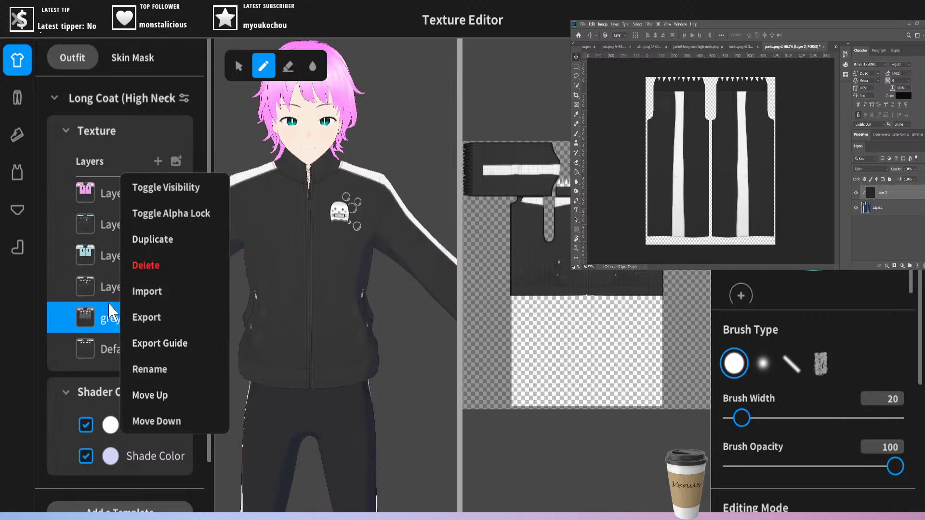
click(157, 291)
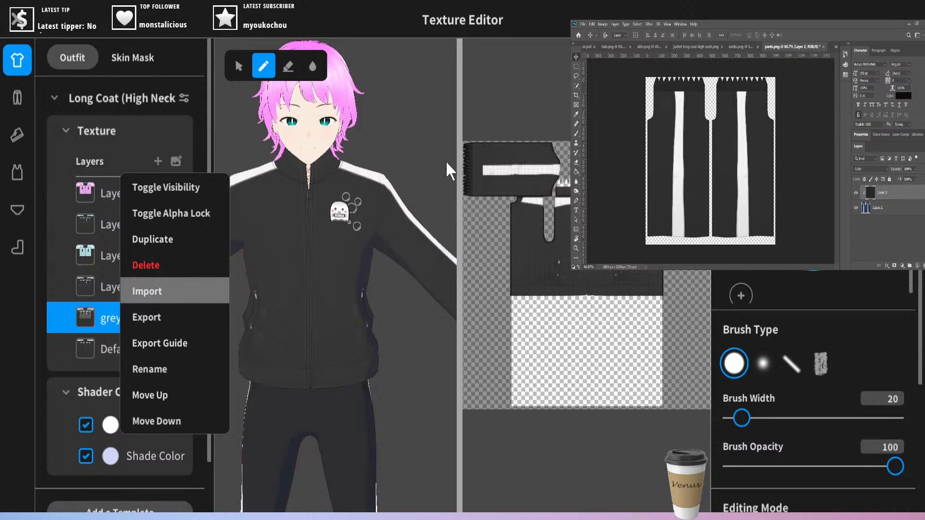
click(758, 484)
click(173, 315)
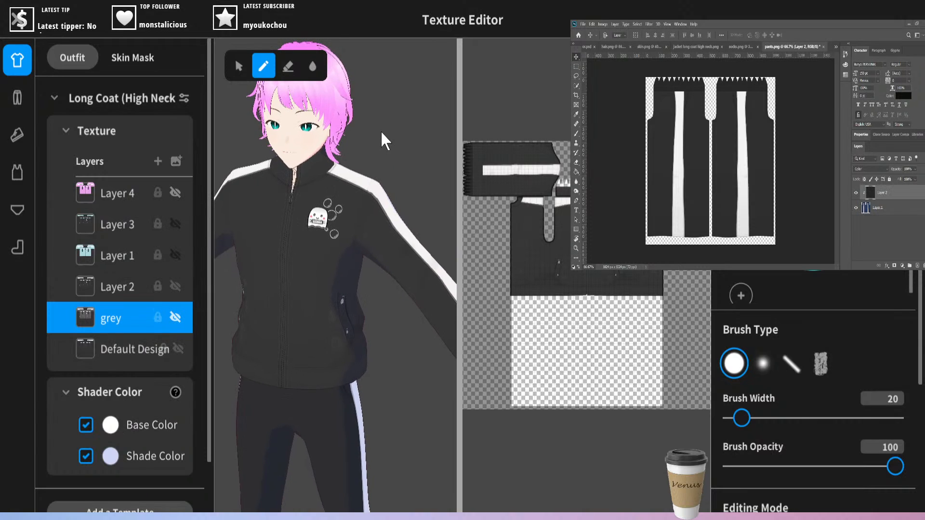
- Inspect the ghost logo and bubbles on the black jacket up close, then view the whole jacket at an angle
scroll(387, 137, up, 4)
scroll(402, 130, up, 3)
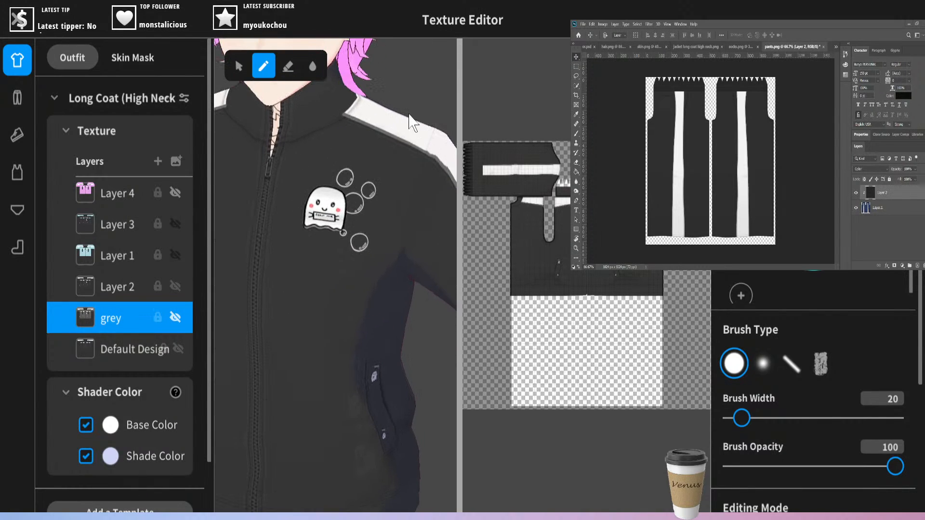
scroll(385, 144, up, 2)
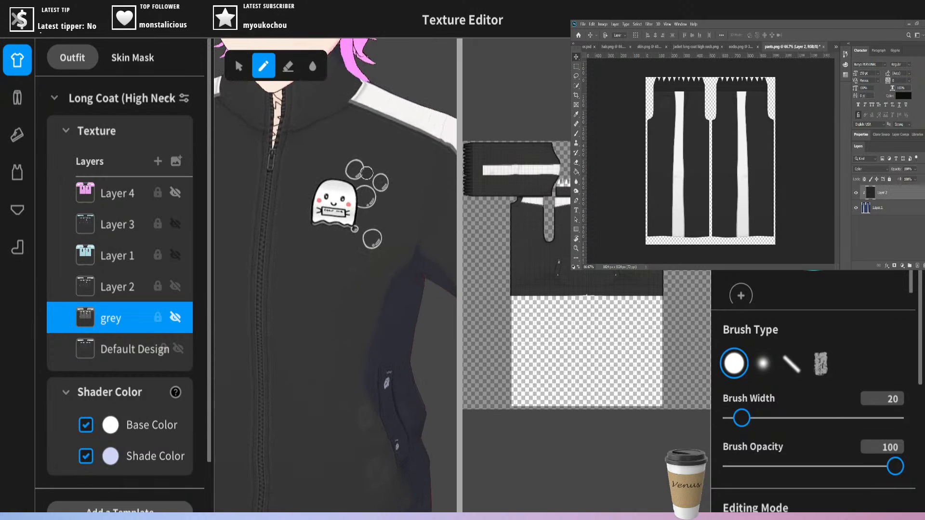
scroll(372, 167, down, 6)
scroll(391, 139, down, 5)
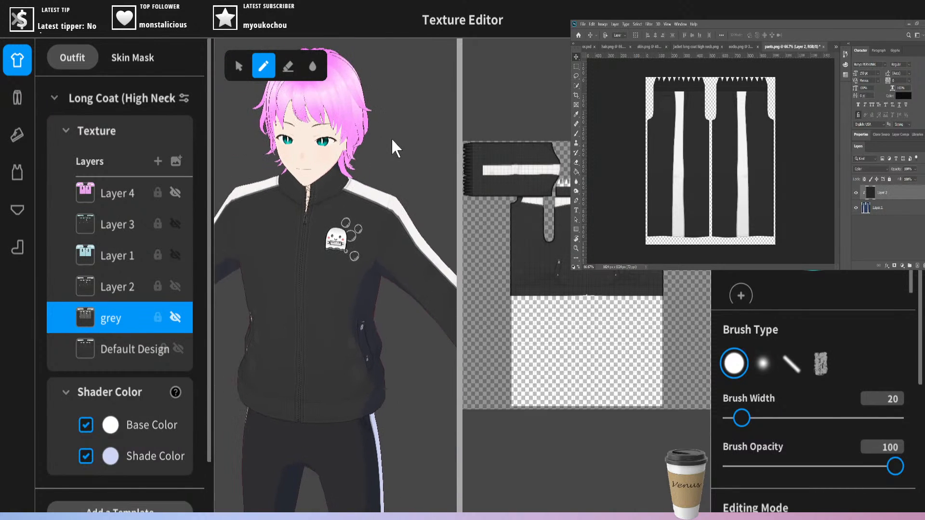
right_drag(396, 169, 380, 186)
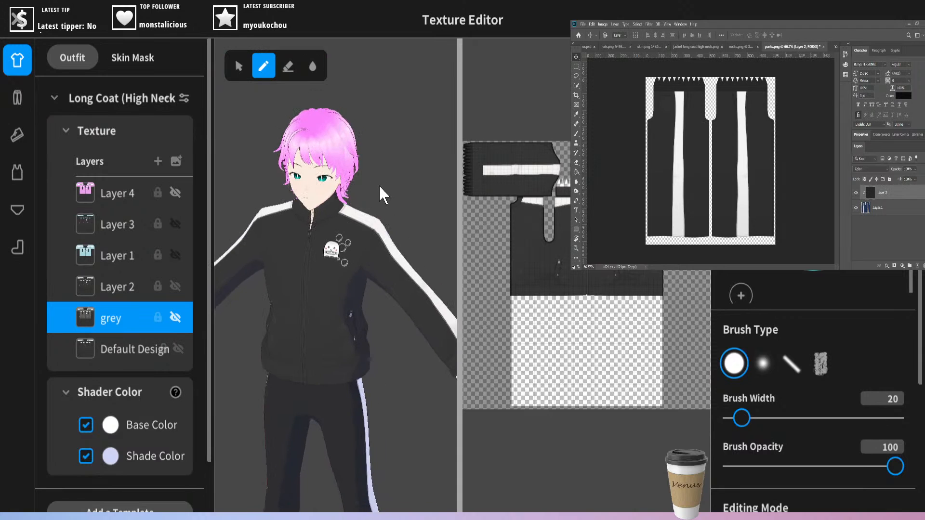
- Preview the grey jacket design by hiding Layer 2, view it from the front, and show Layer 2 again
click(174, 287)
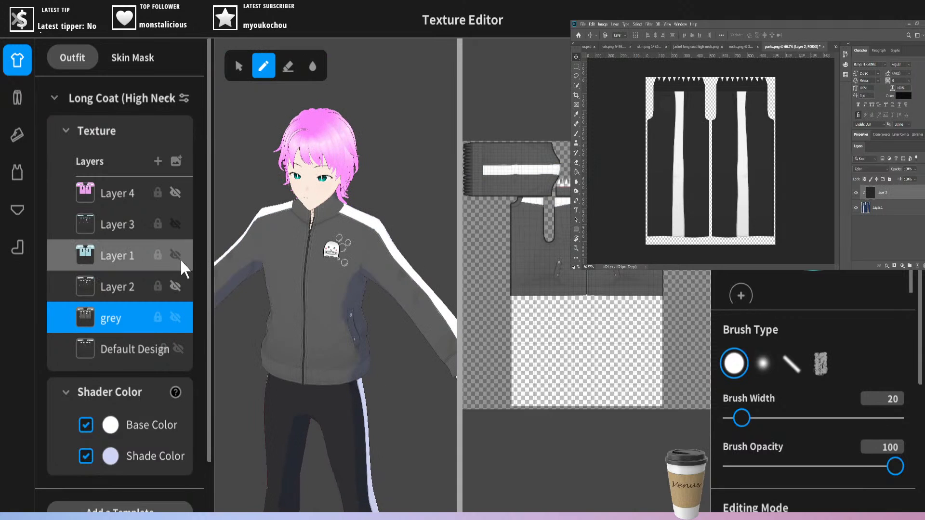
scroll(349, 185, up, 5)
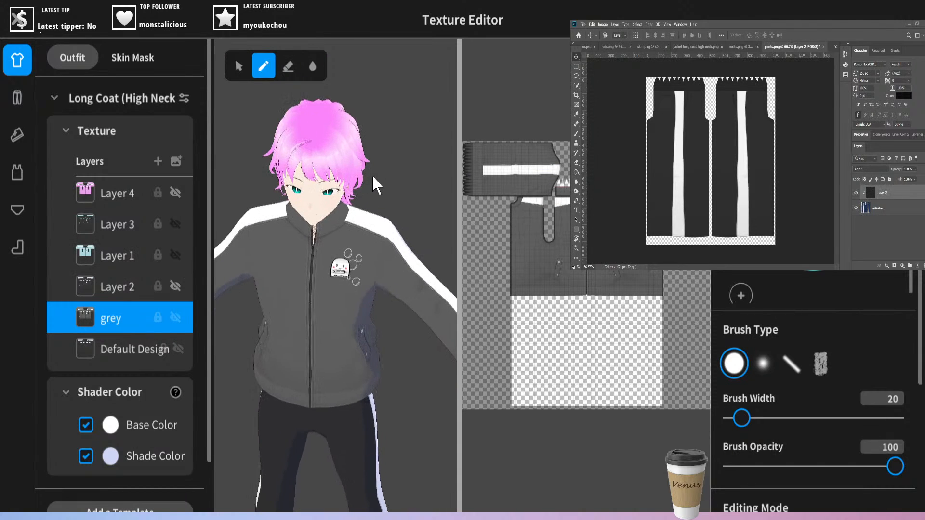
right_drag(398, 162, 392, 157)
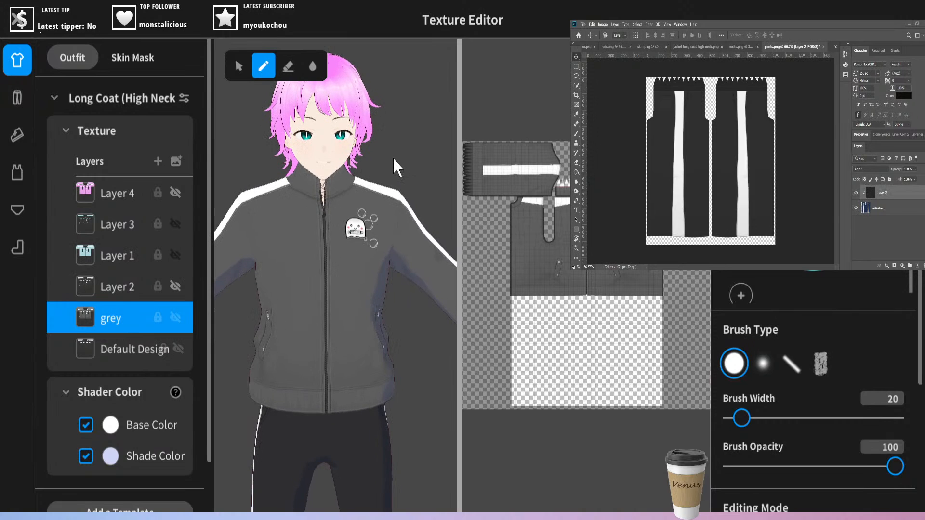
click(175, 288)
- Preview the light blue jacket by showing Layer 1, view it at an angle, and hide the layer again
click(175, 255)
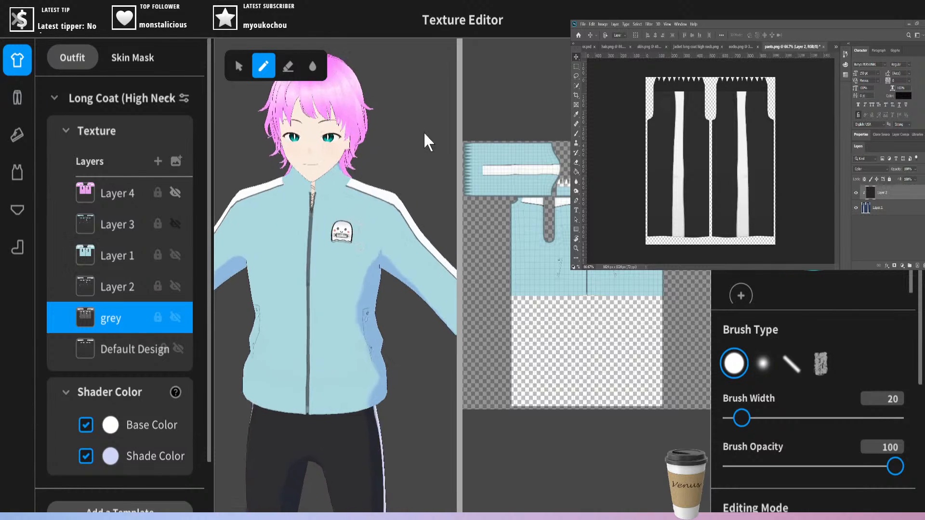
right_drag(423, 131, 395, 152)
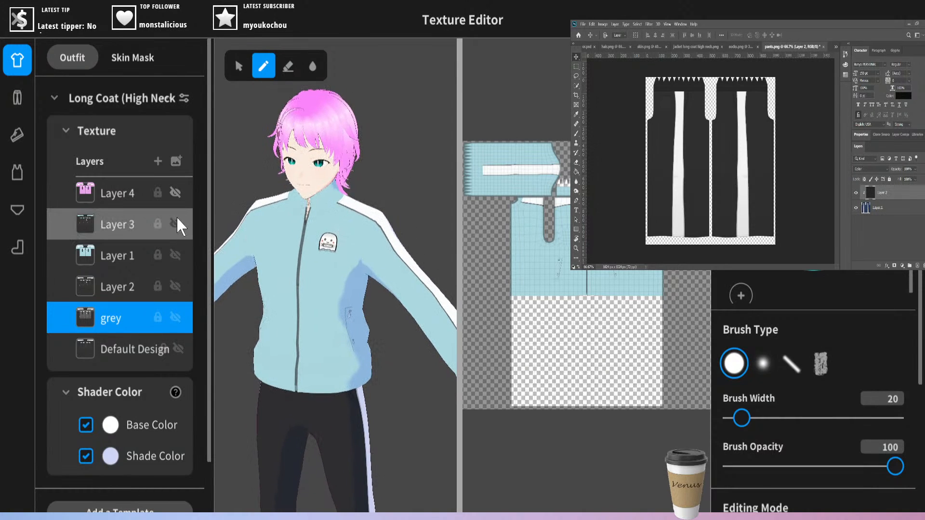
click(175, 256)
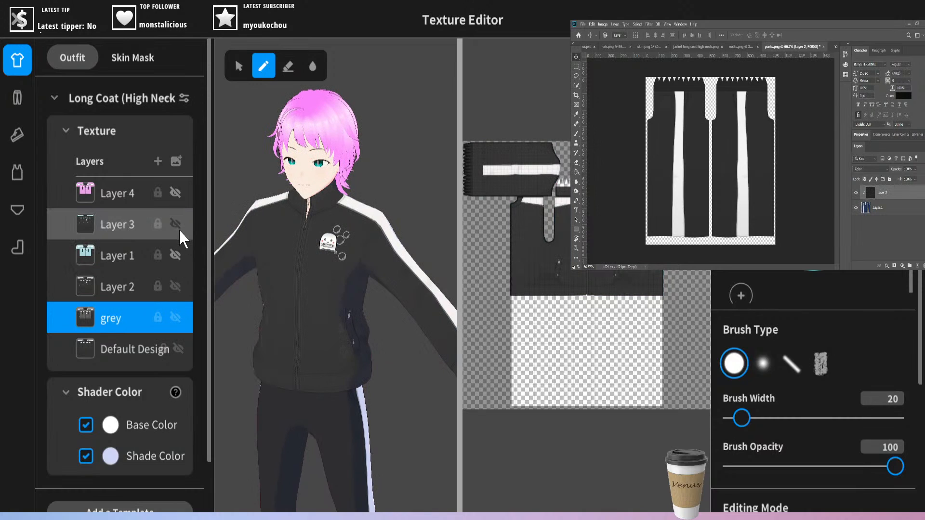
- Compare the pink and black jacket designs by showing and hiding Layer 4 several times
click(175, 193)
click(175, 192)
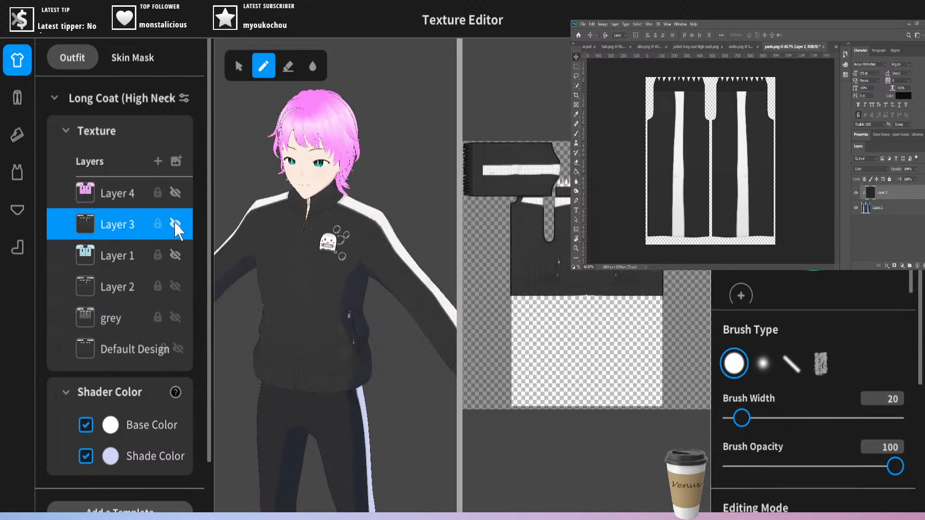
click(175, 223)
click(177, 191)
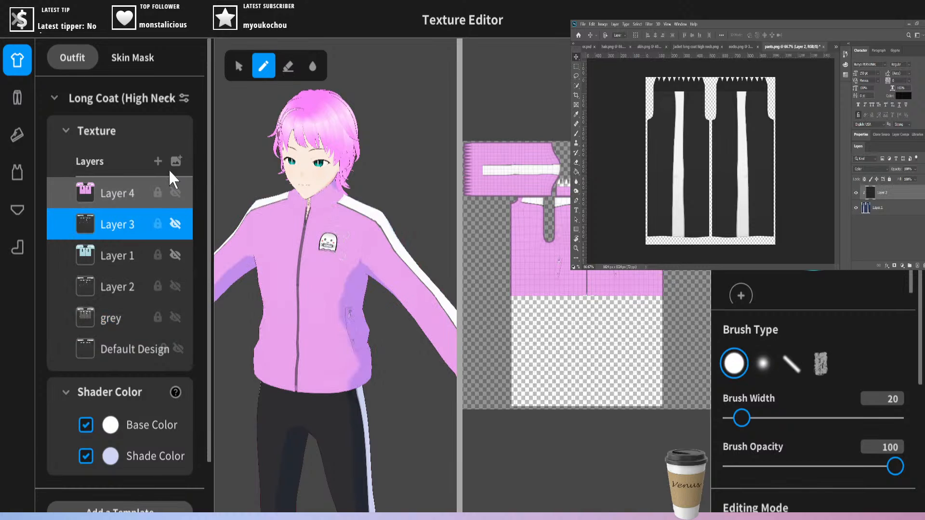
click(174, 194)
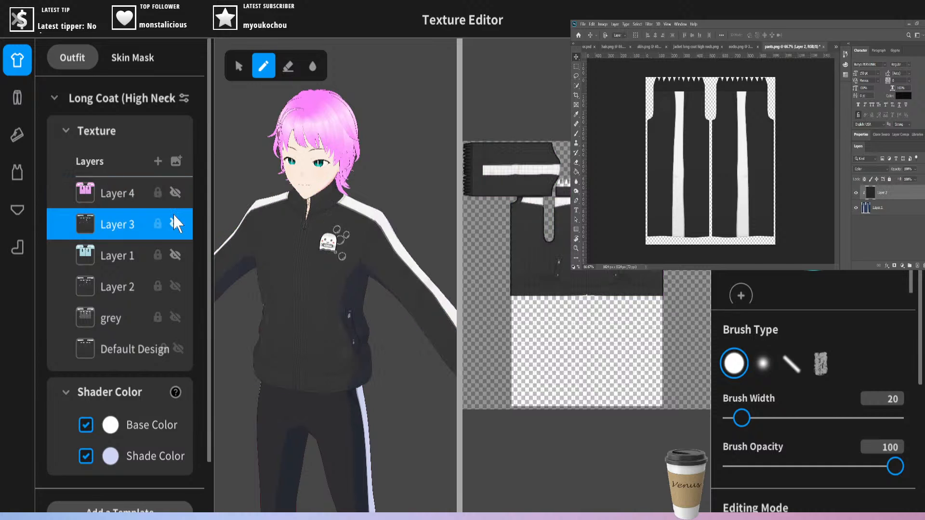
click(176, 192)
click(174, 191)
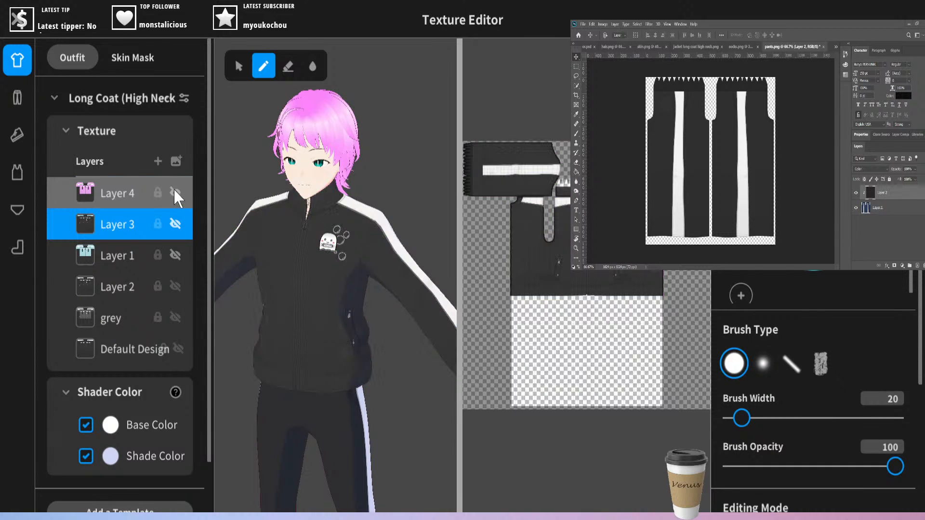
- Show Layer 3 with the light blue sleeve stripes and view the jacket together with the pants and their texture
click(173, 225)
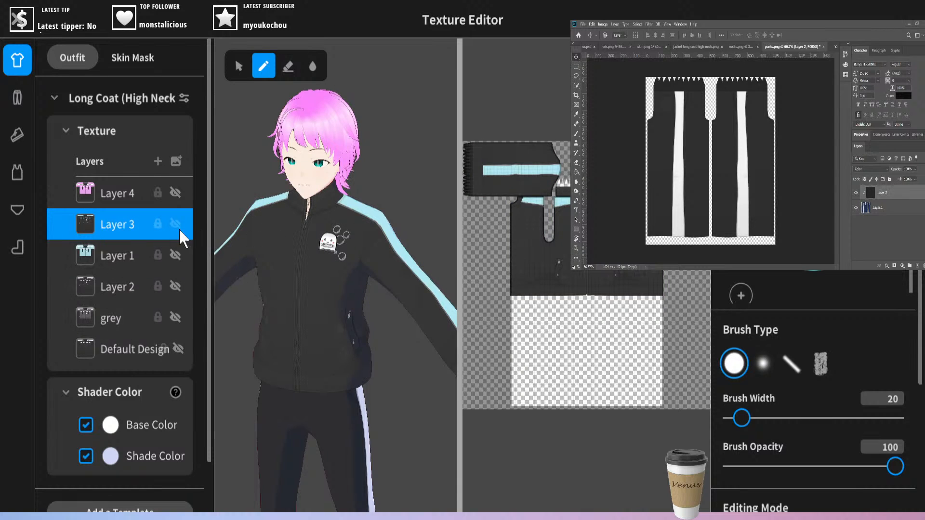
right_drag(357, 187, 251, 154)
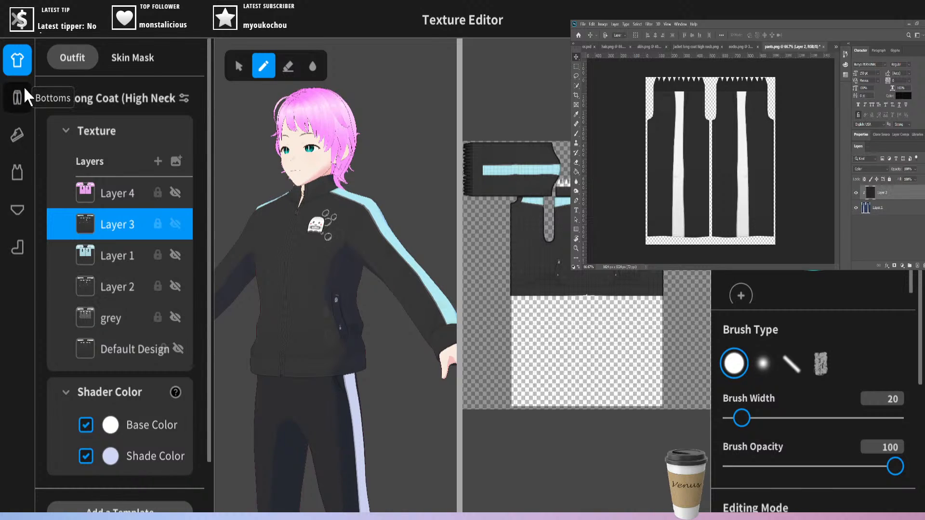
right_drag(367, 135, 239, 337)
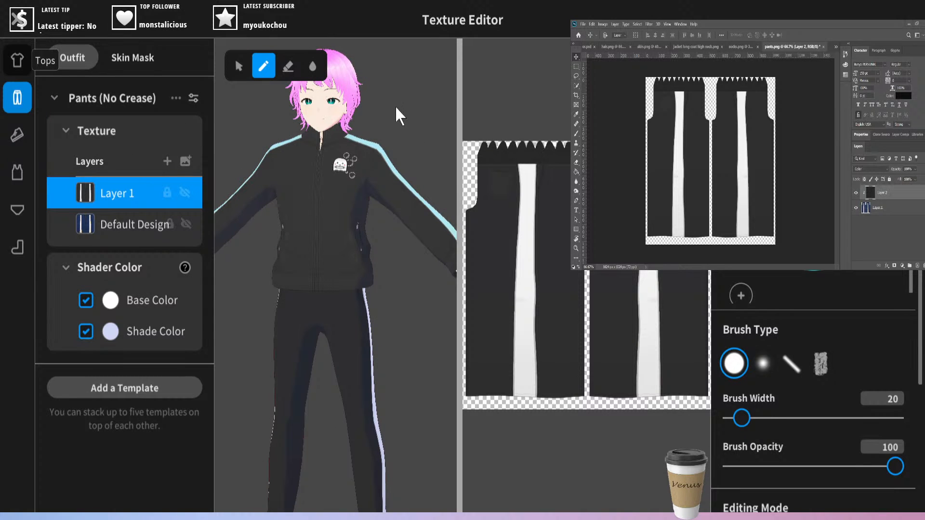
mouse_move(394, 105)
right_down()
mouse_move(364, 103)
mouse_move(389, 110)
right_up()
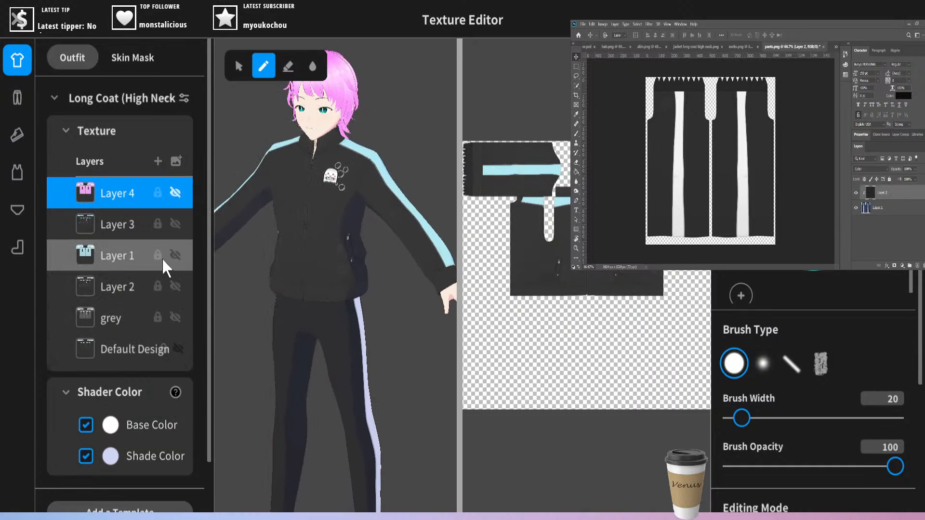
- Hide Layer 3 on the jacket, compare the light blue Layer 1 with the black design, and leave Layer 1 hidden
click(175, 223)
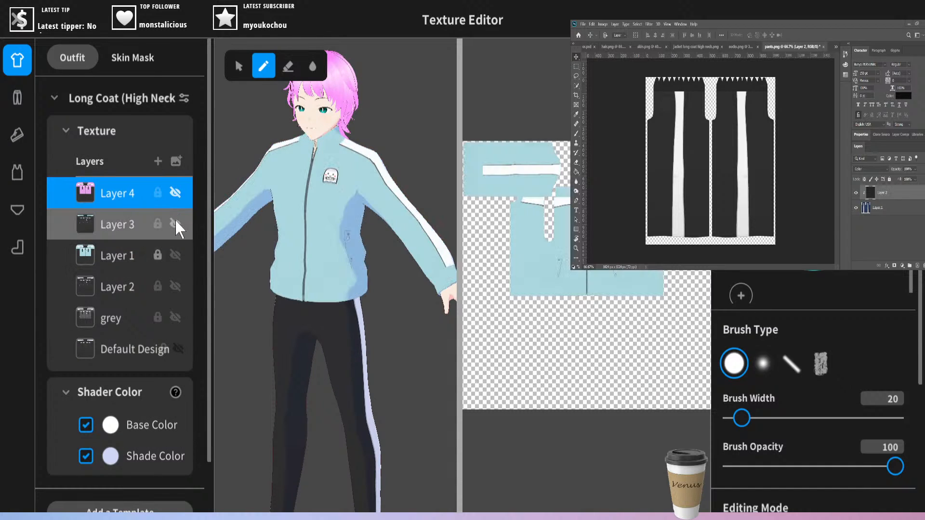
click(174, 256)
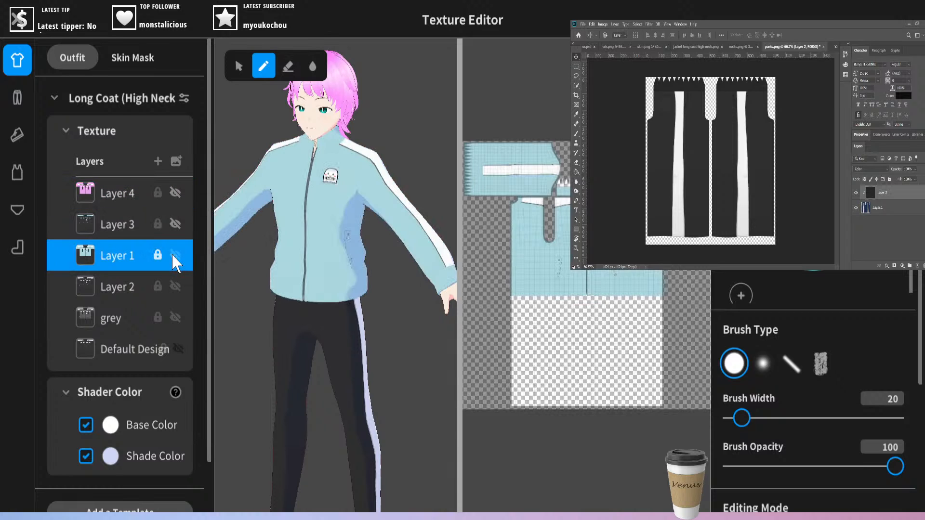
click(175, 253)
click(174, 253)
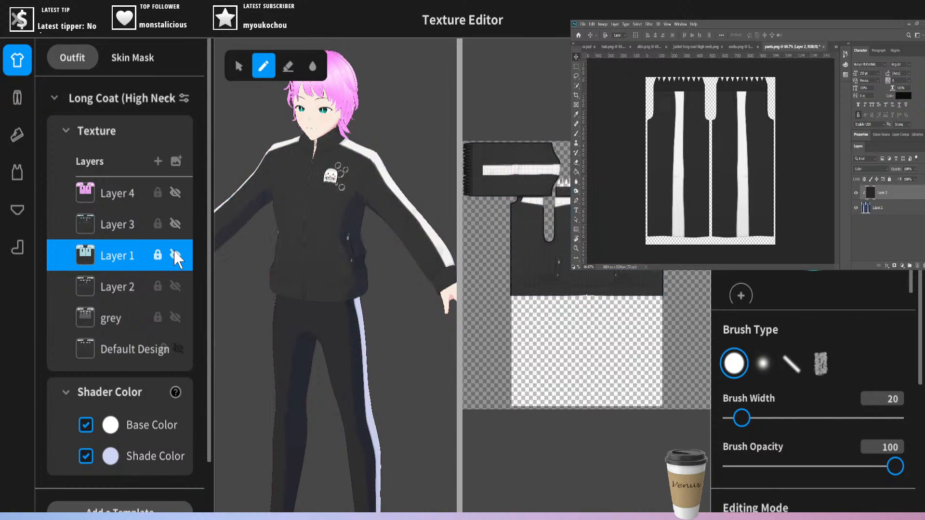
click(174, 252)
click(175, 255)
click(175, 253)
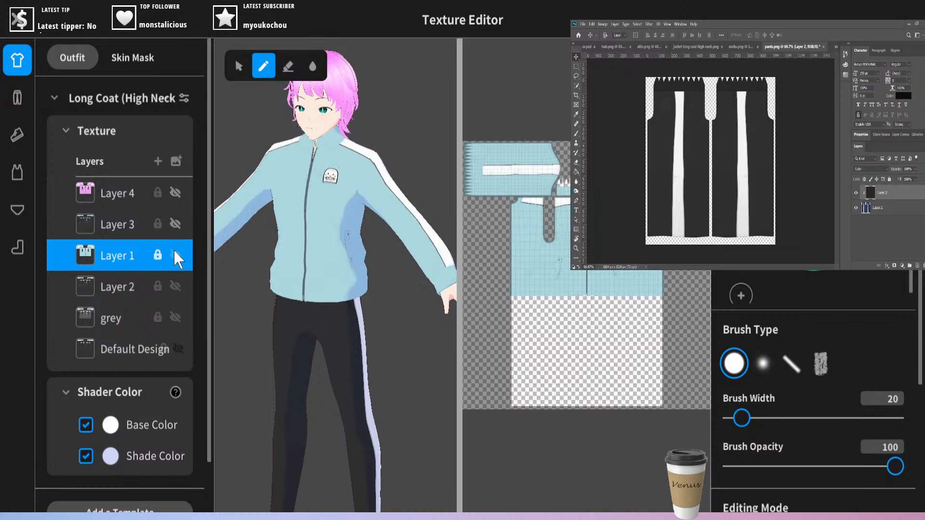
click(174, 253)
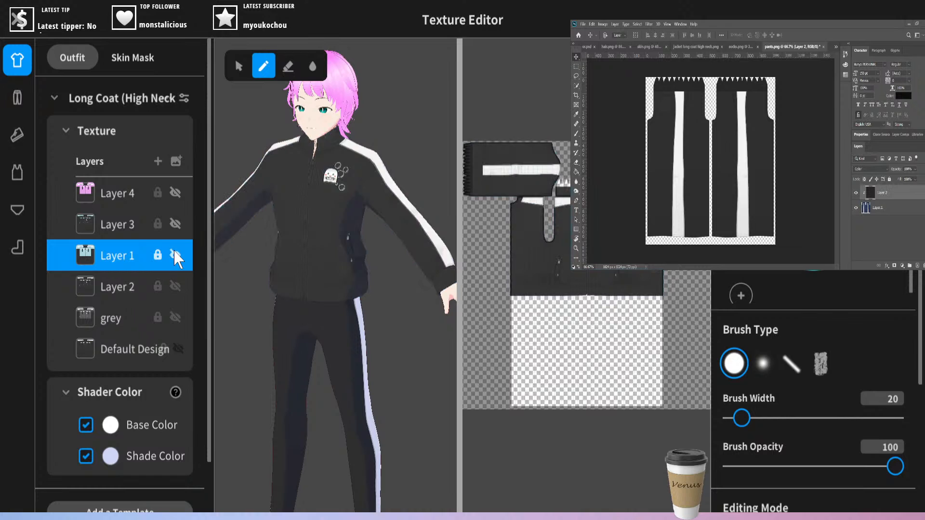
- Hide Layer 2 and the grey layer to use the plain black default jacket, and return to the custom tops
click(172, 287)
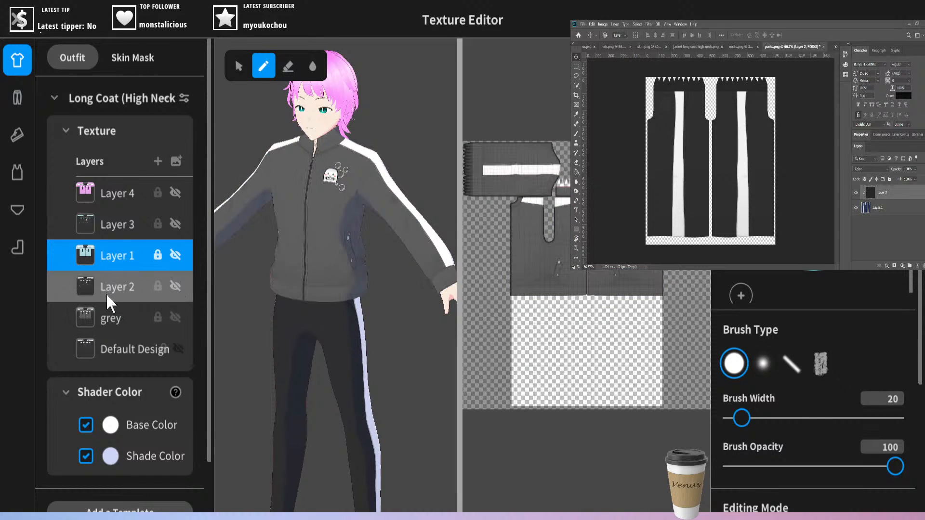
click(175, 317)
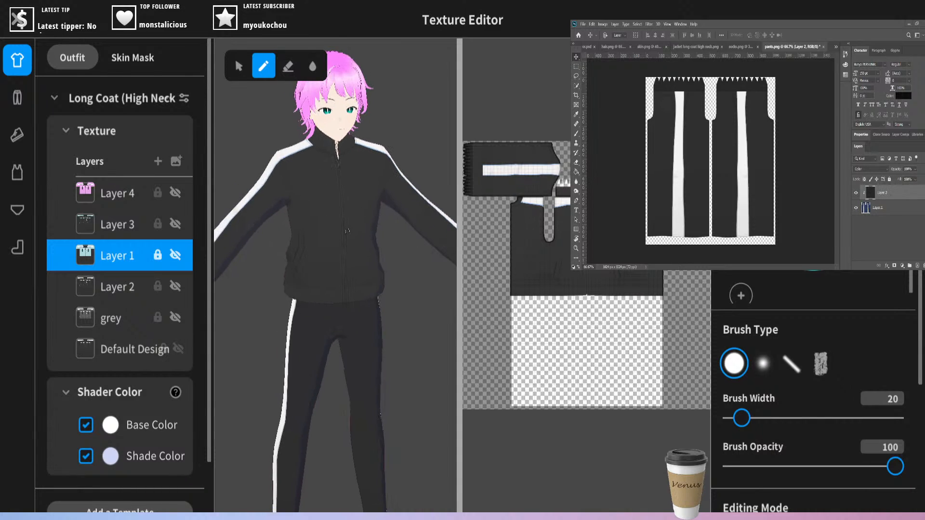
click(19, 73)
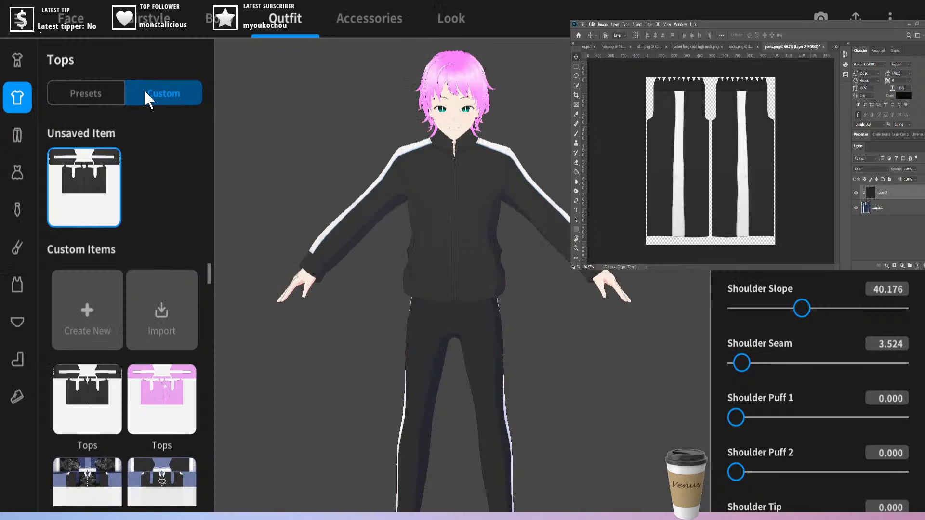
- Put the saved black custom jacket with the chest logo on the avatar and view its sleeve and side stripes up close
click(93, 93)
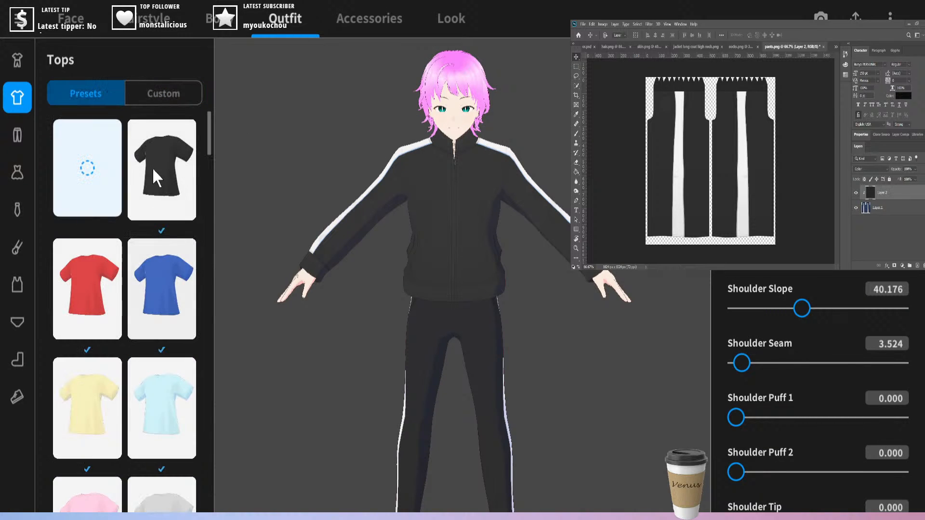
click(167, 96)
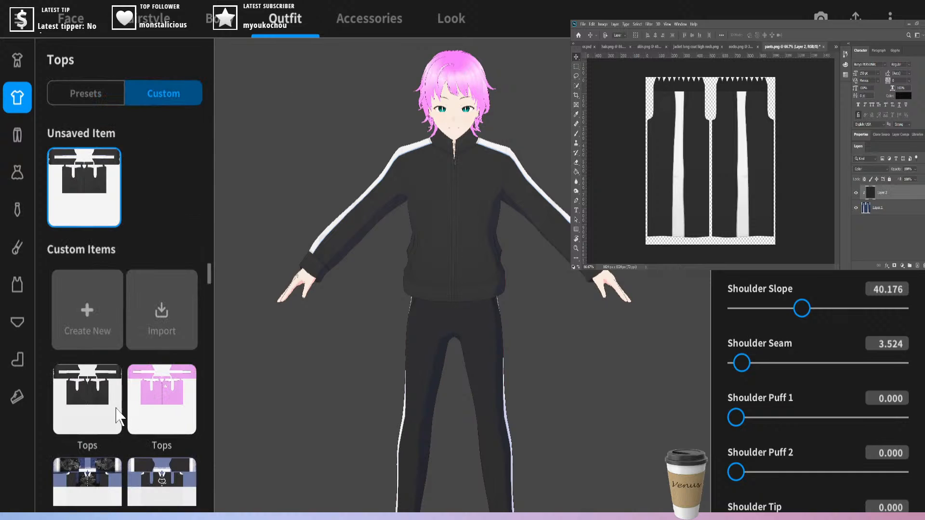
click(82, 418)
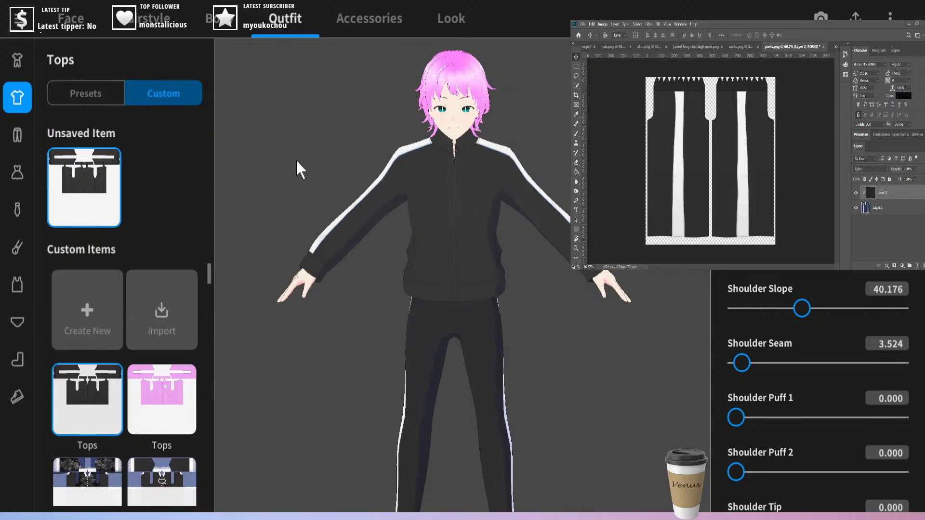
scroll(149, 415, down, 2)
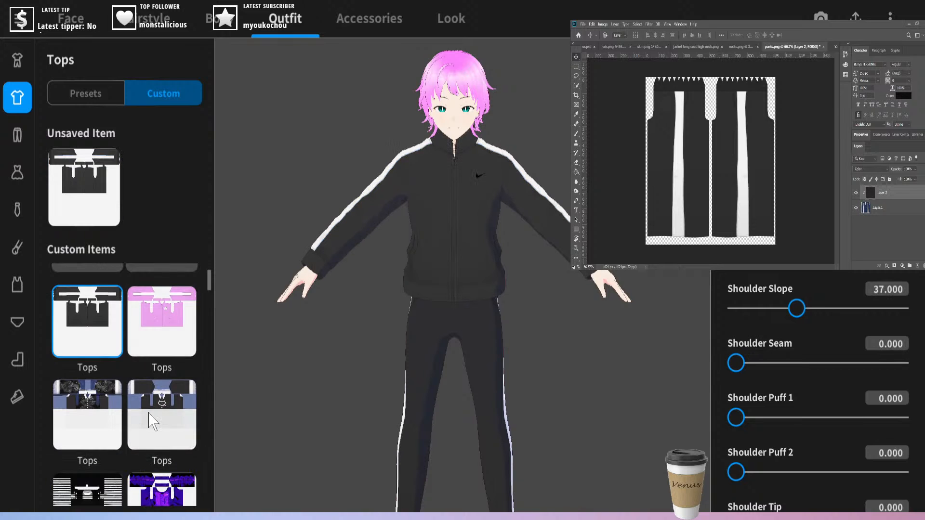
scroll(149, 415, up, 2)
right_drag(489, 186, 525, 399)
scroll(526, 405, up, 2)
middle_drag(530, 418, 511, 325)
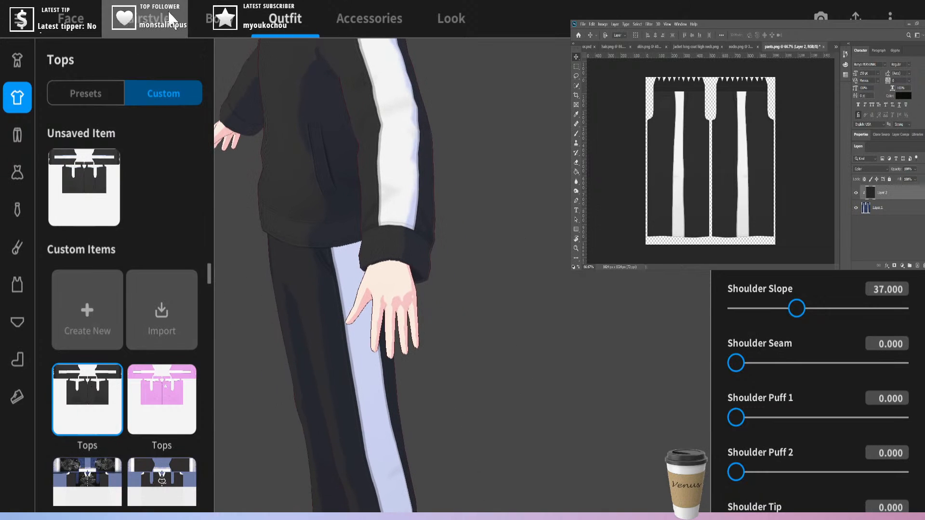
- Show the custom body skins, examine the lightning bolt tattoo on the avatar's hand, and bring up skin.png in Photoshop
click(217, 22)
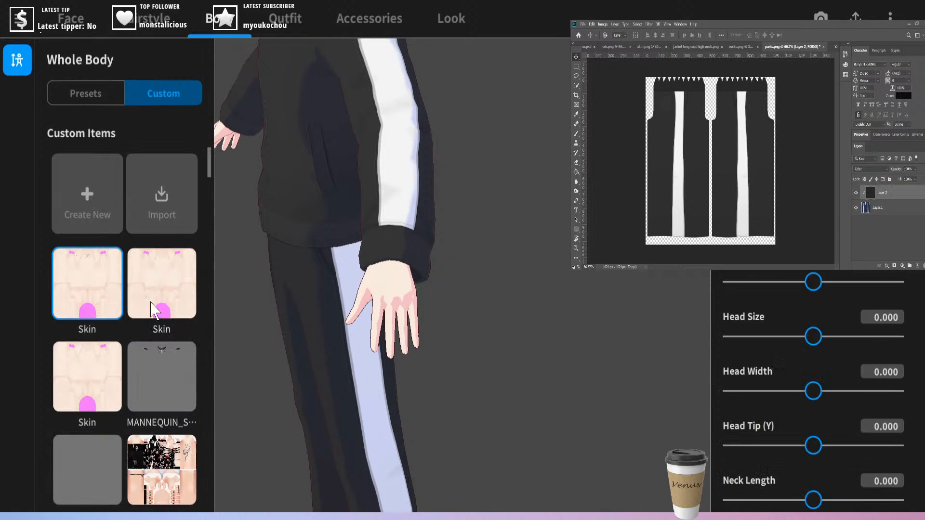
right_drag(524, 258, 590, 261)
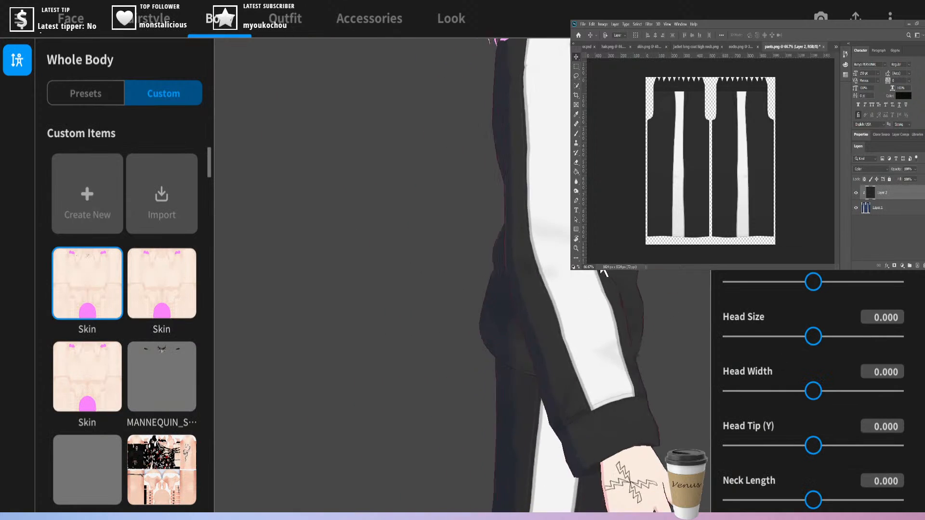
scroll(479, 451, down, 3)
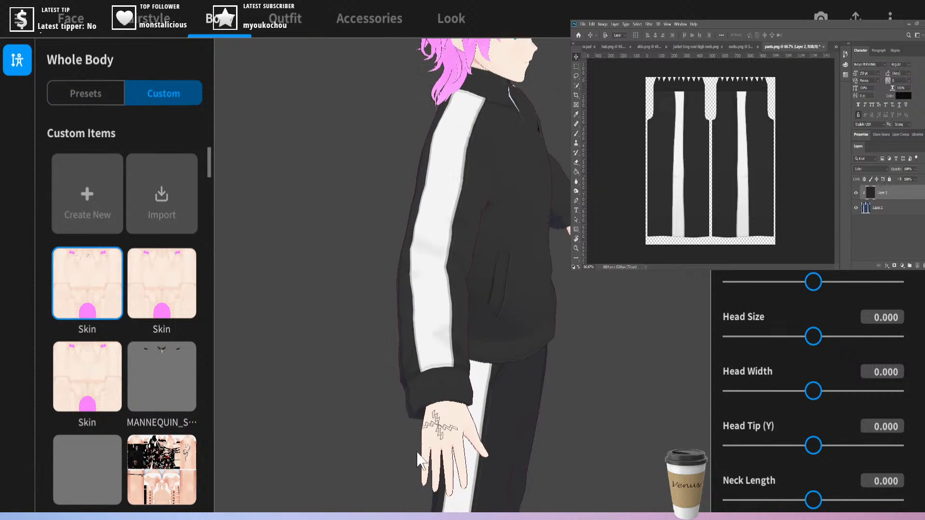
scroll(442, 435, up, 1)
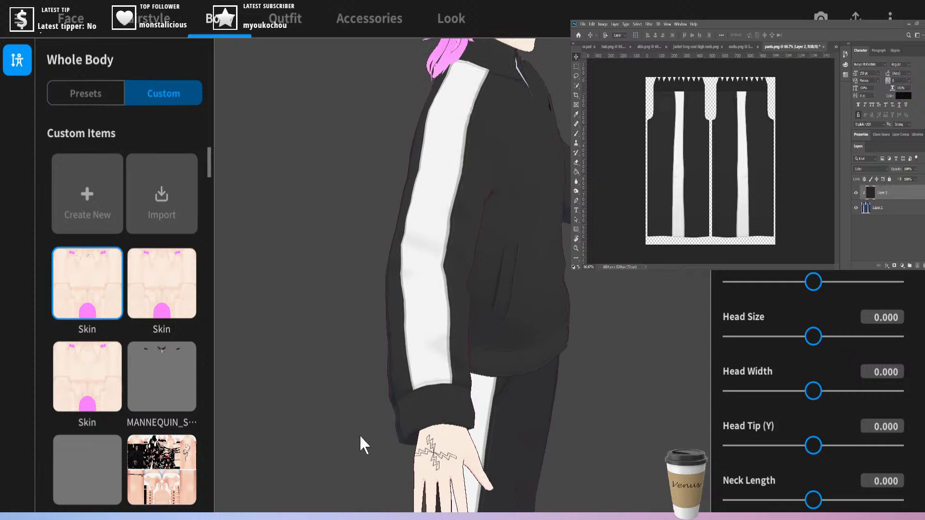
scroll(363, 441, up, 1)
middle_drag(355, 418, 361, 397)
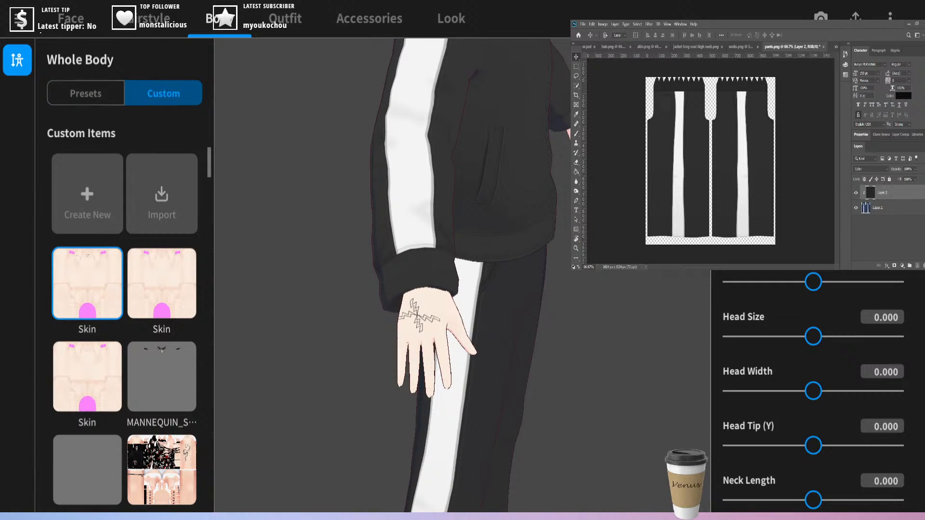
click(651, 46)
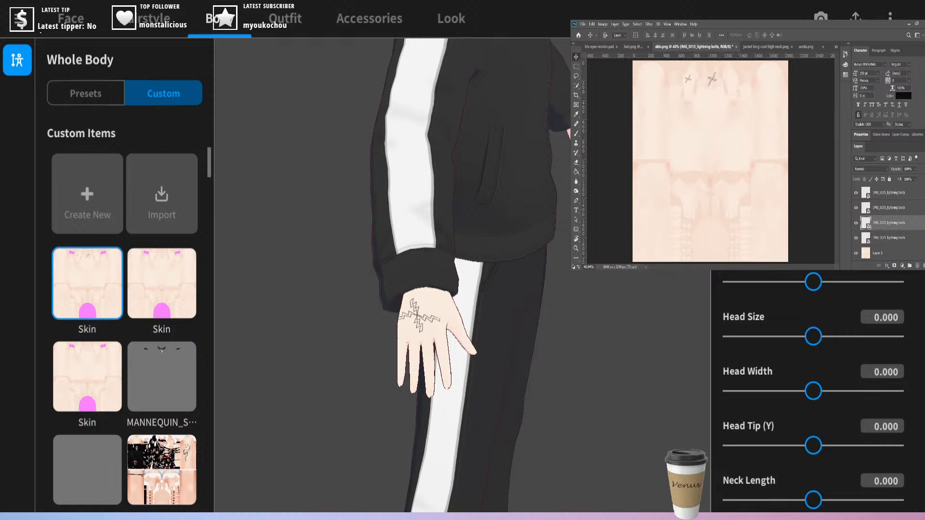
- Return to a front view of the avatar and remove the jacket by choosing the empty top preset
right_drag(336, 235, 294, 227)
middle_drag(352, 201, 391, 340)
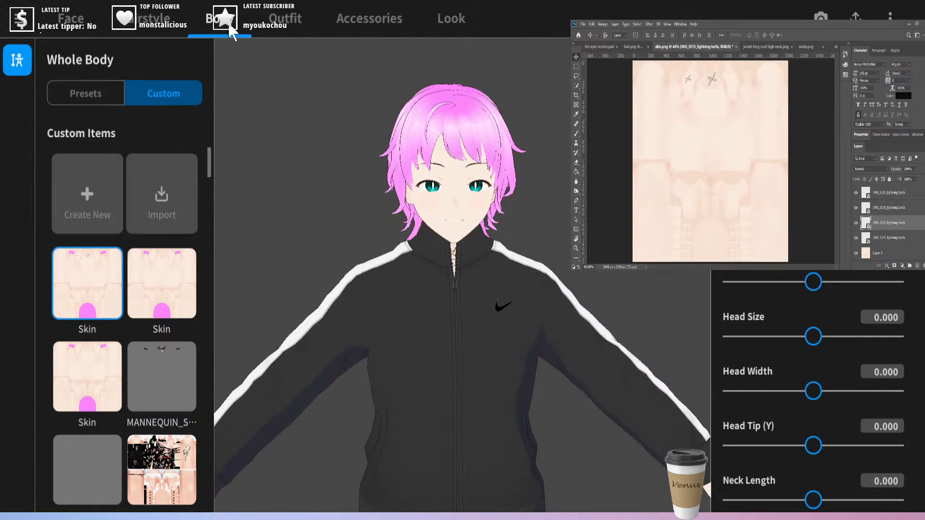
click(263, 27)
click(14, 98)
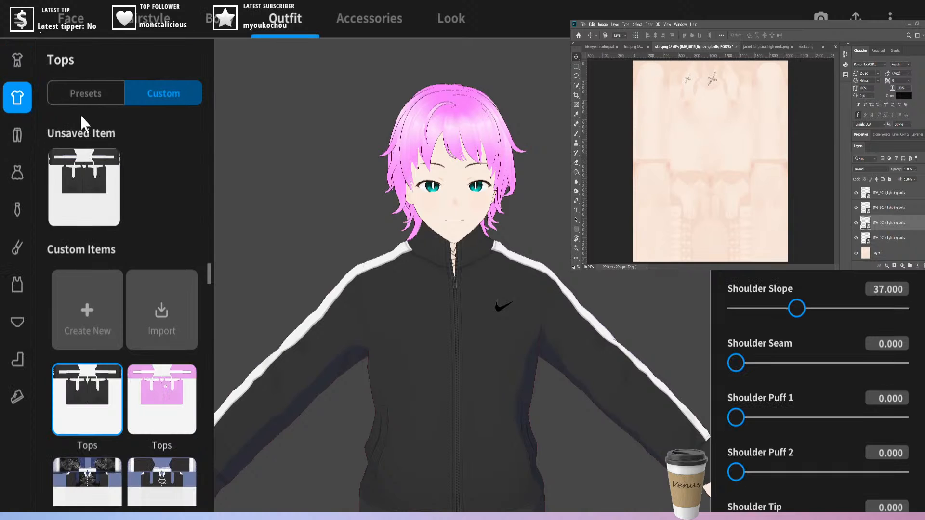
click(77, 97)
click(97, 200)
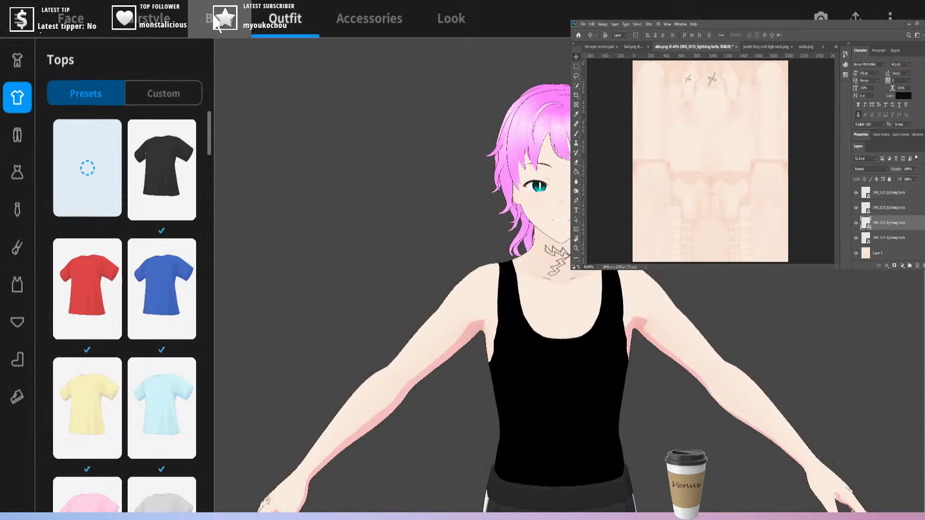
- Open the body skin in the Texture Editor, add a layer, and import the dollar-sign chain necklace image into it
click(230, 25)
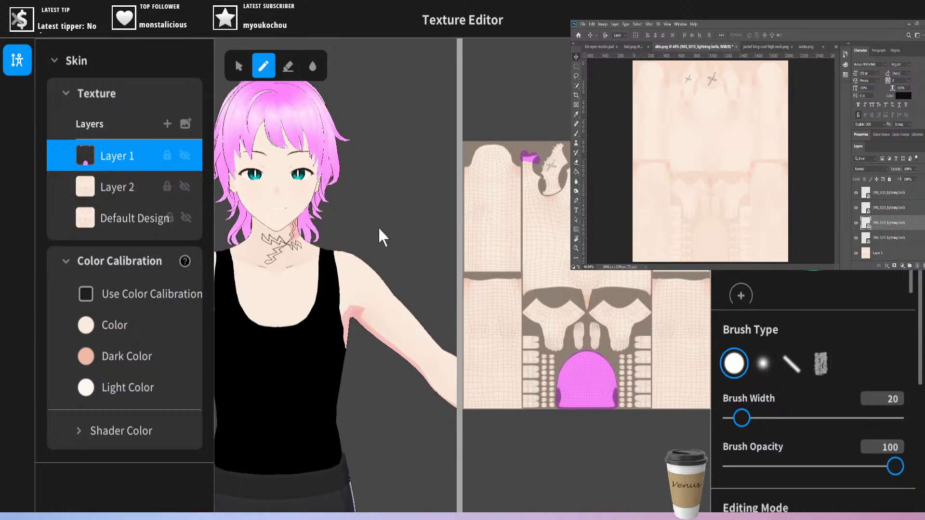
mouse_move(379, 227)
middle_down()
mouse_move(396, 227)
mouse_move(397, 213)
mouse_move(392, 220)
middle_up()
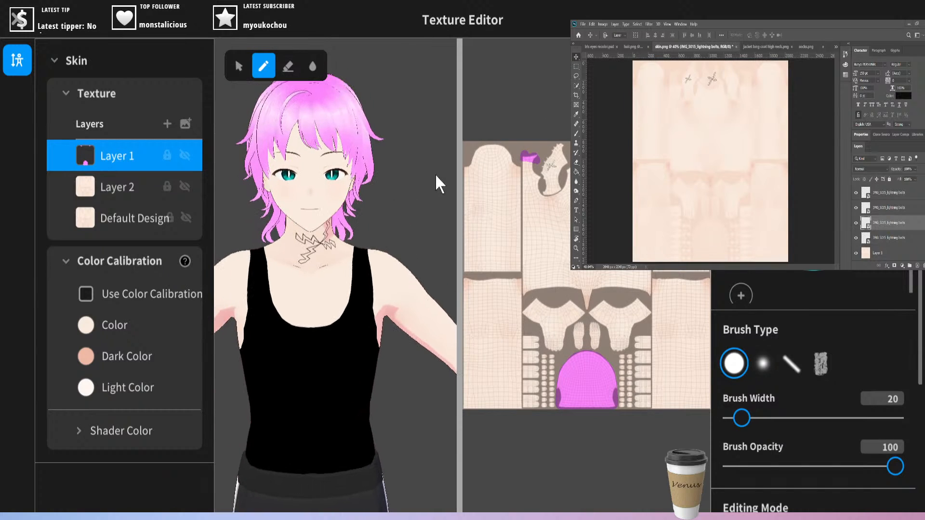
click(166, 124)
right_click(138, 144)
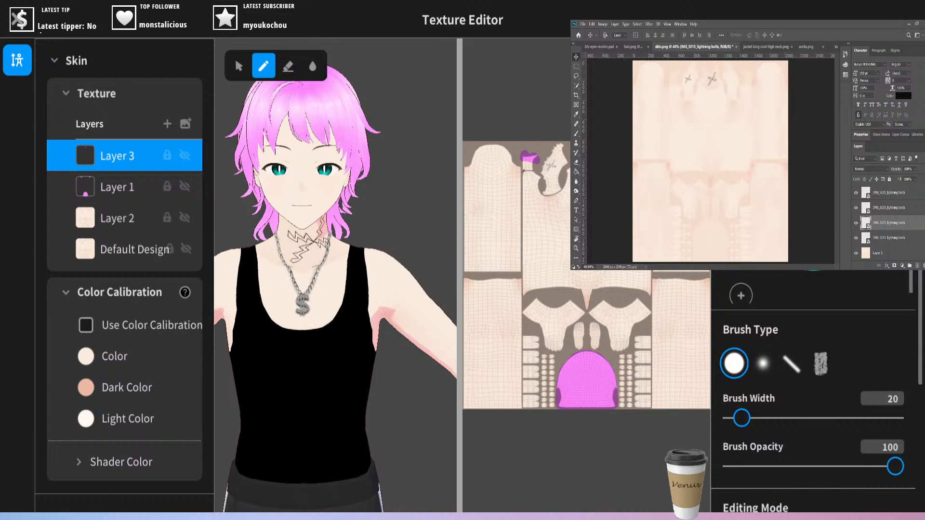
scroll(402, 219, down, 3)
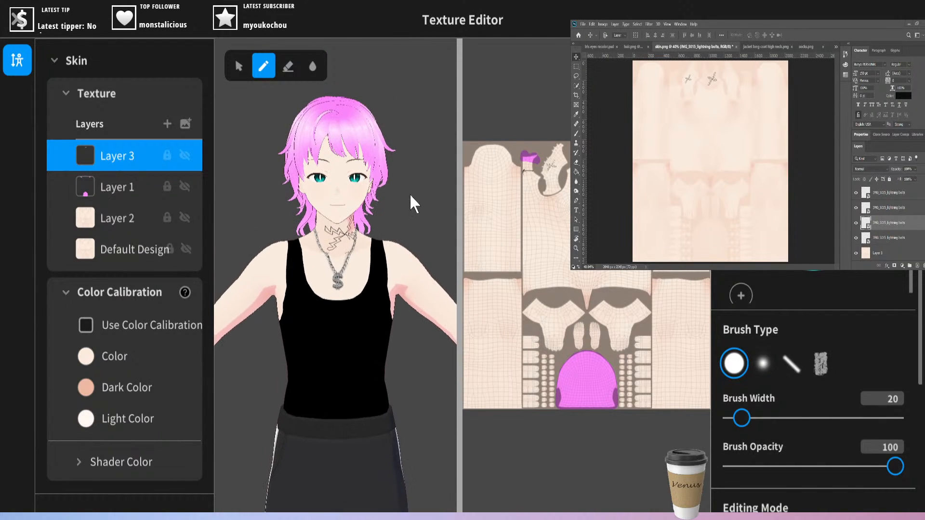
scroll(414, 178, down, 1)
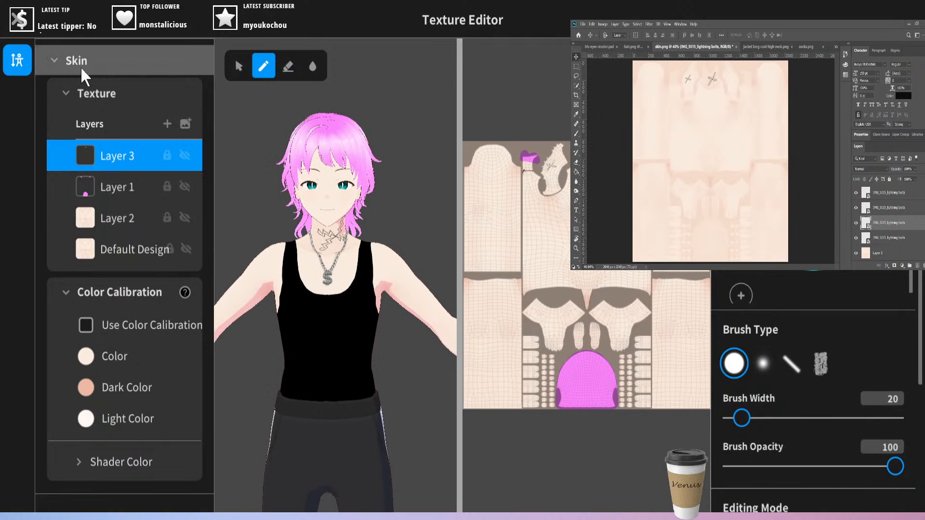
- Delete the necklace layer from the skin texture and close the Texture Editor without saving
right_click(112, 154)
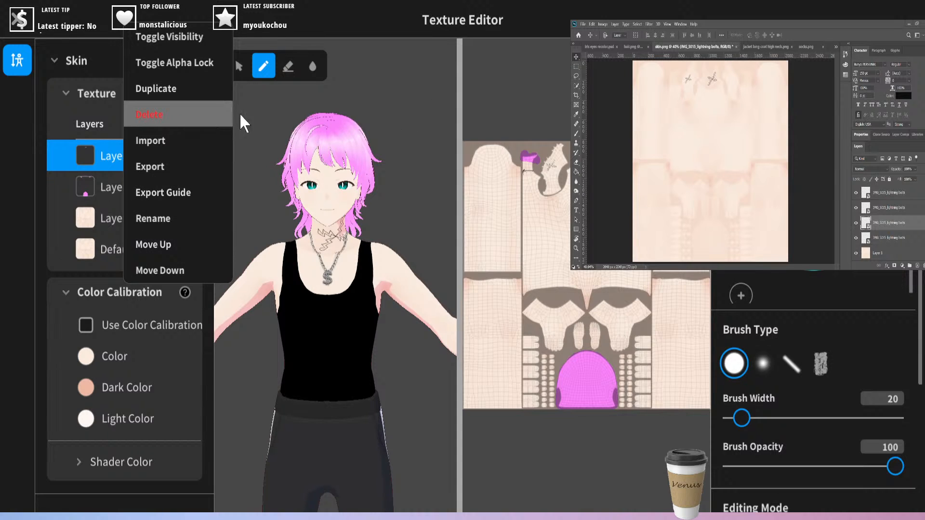
click(225, 114)
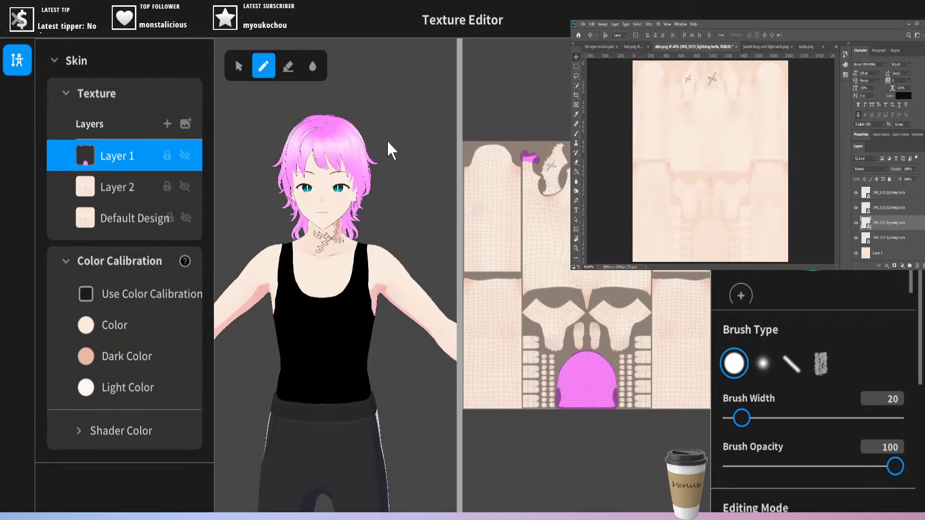
scroll(386, 144, up, 5)
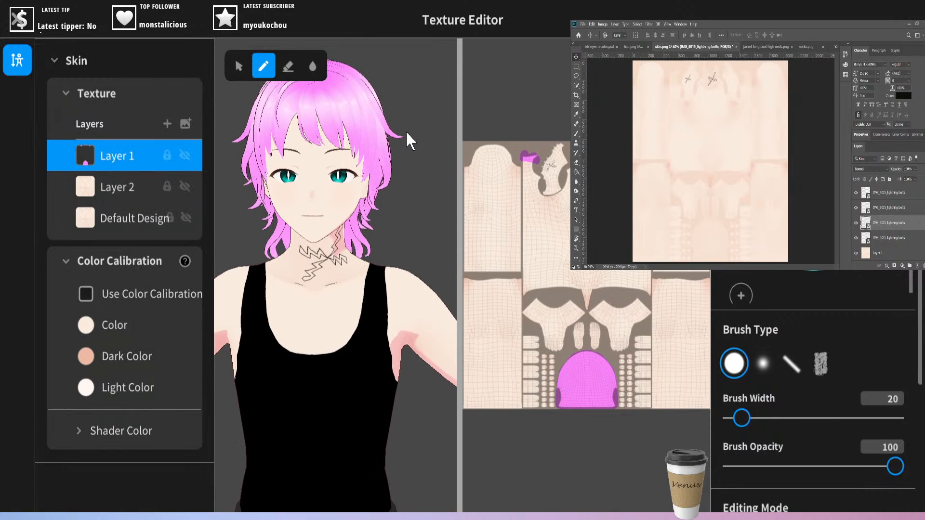
click(19, 25)
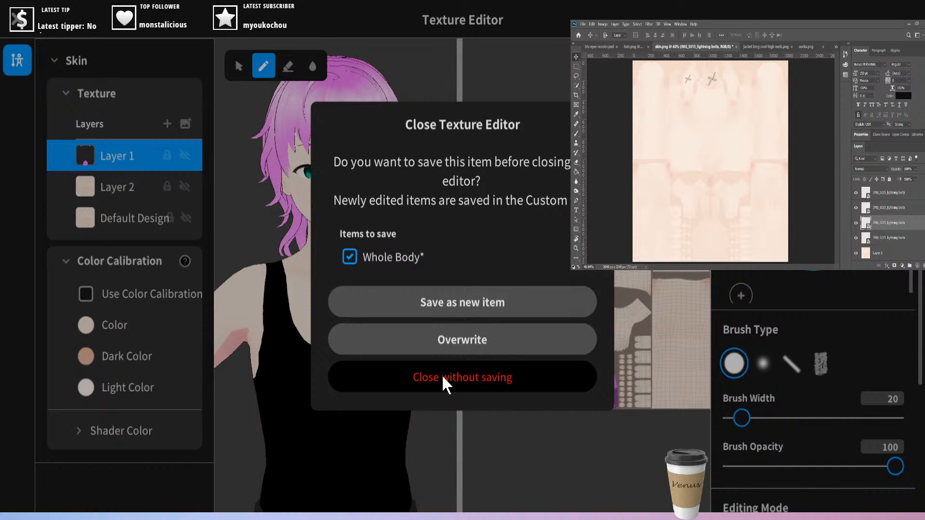
click(466, 351)
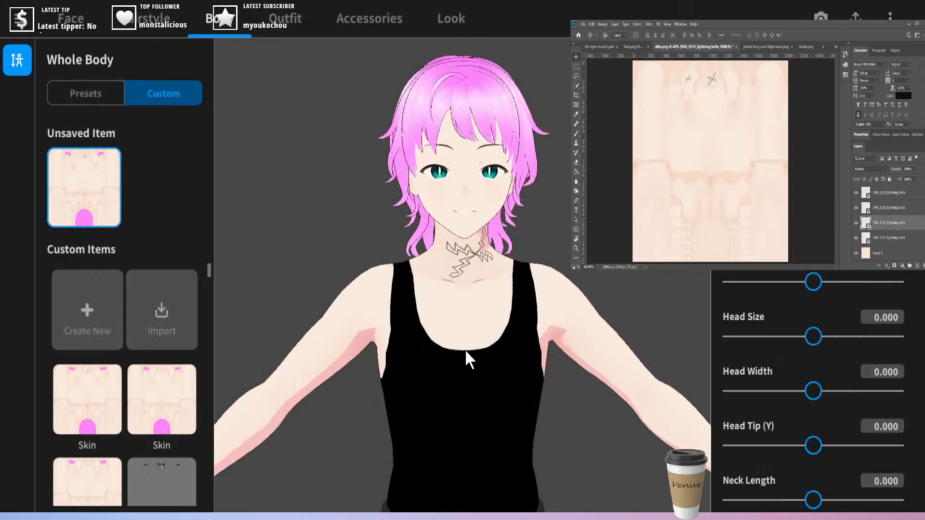
- Put the saved black custom jacket with the chest logo back on the avatar
click(284, 17)
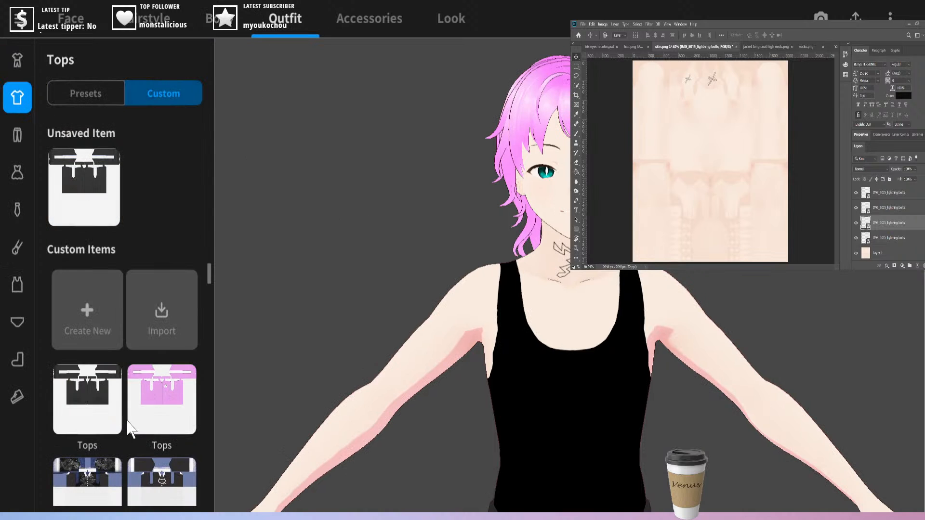
click(87, 400)
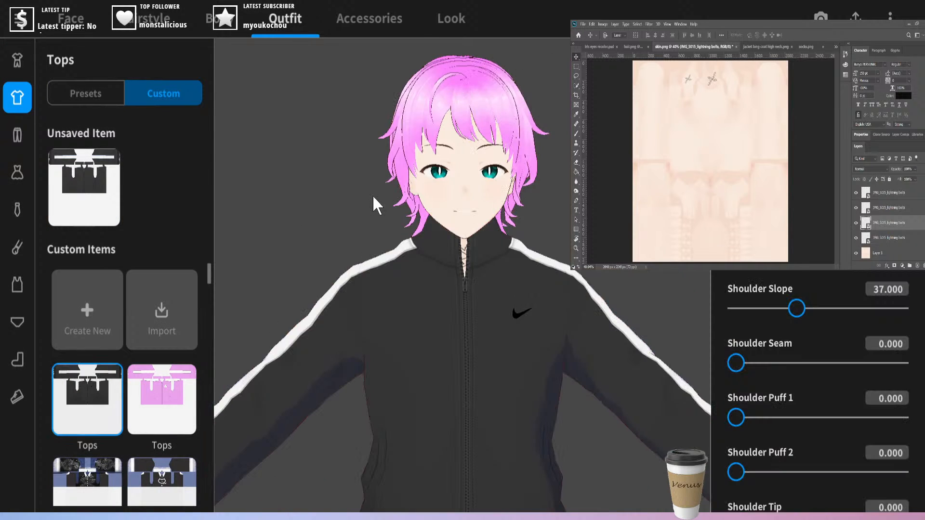
scroll(372, 195, down, 5)
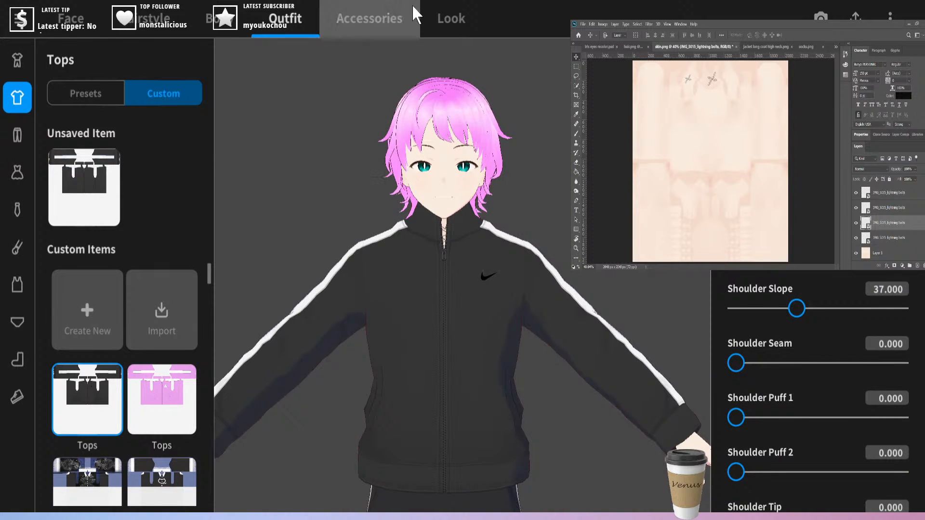
- Pass through the hairstyle and body categories to the face and show the eye highlight presets
click(151, 29)
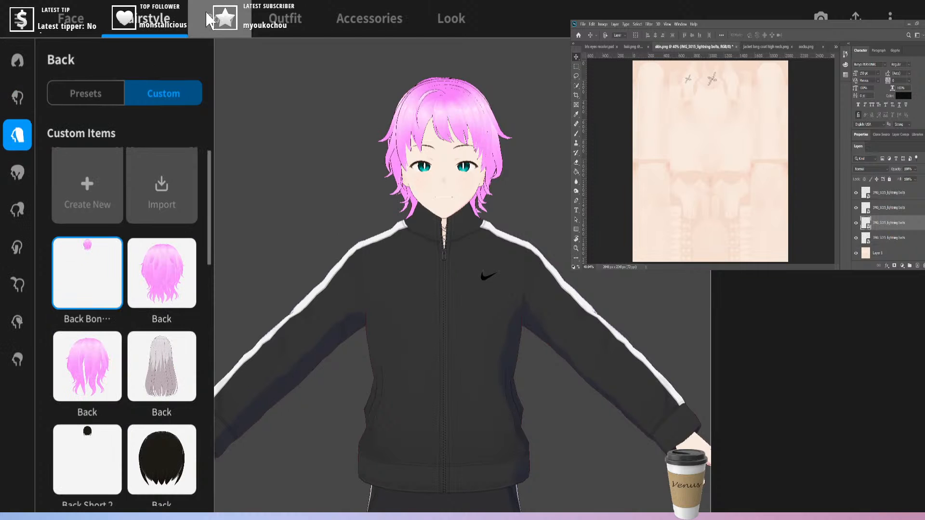
click(210, 20)
click(70, 19)
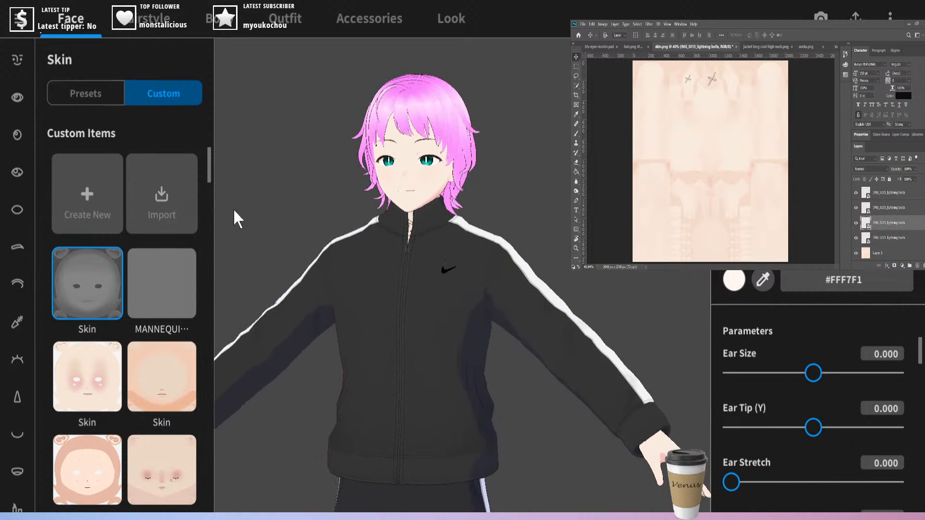
scroll(246, 193, up, 2)
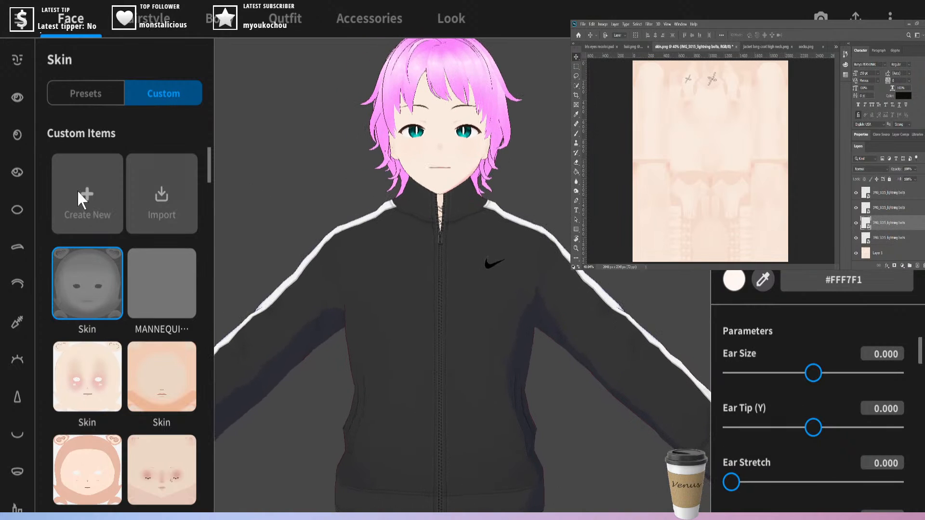
scroll(11, 174, down, 1)
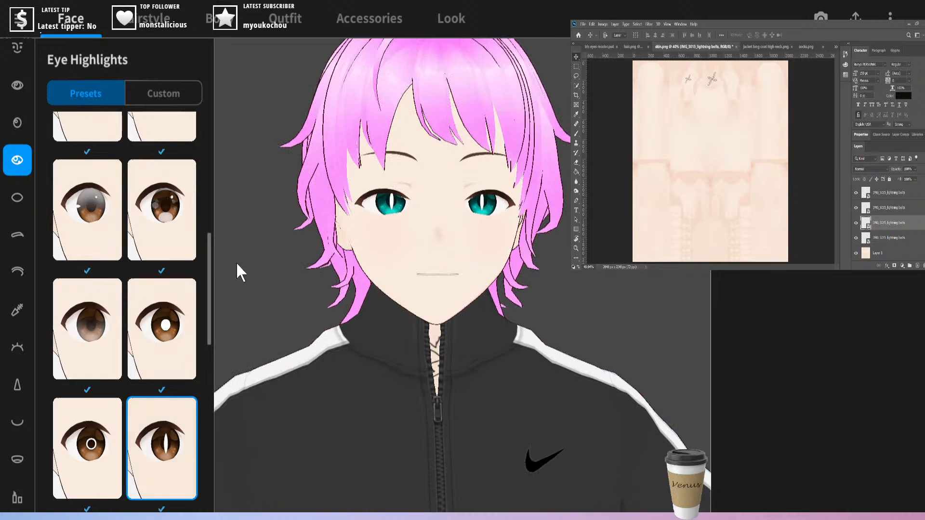
scroll(161, 419, down, 1)
scroll(164, 423, up, 1)
- Try the ring and soft eye highlight presets, then apply the one with bright white spots above and below the pupil
click(110, 441)
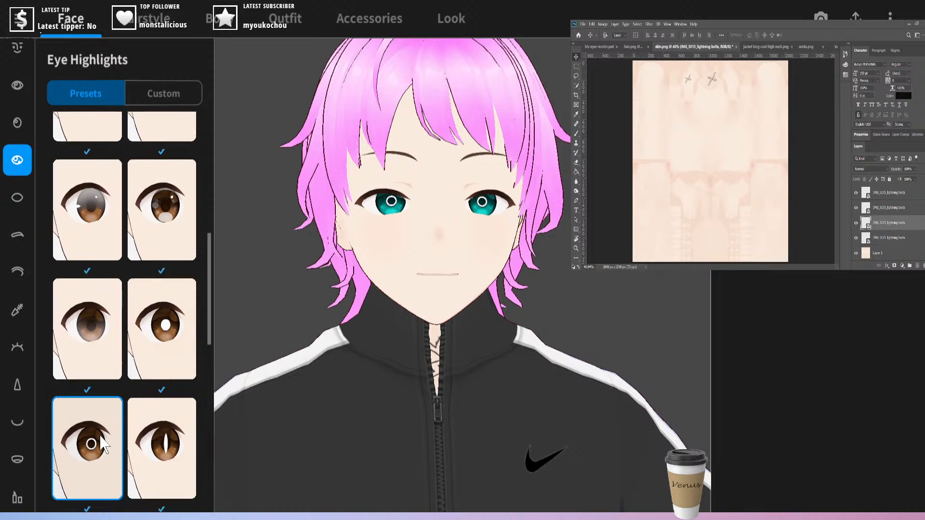
scroll(164, 332, up, 2)
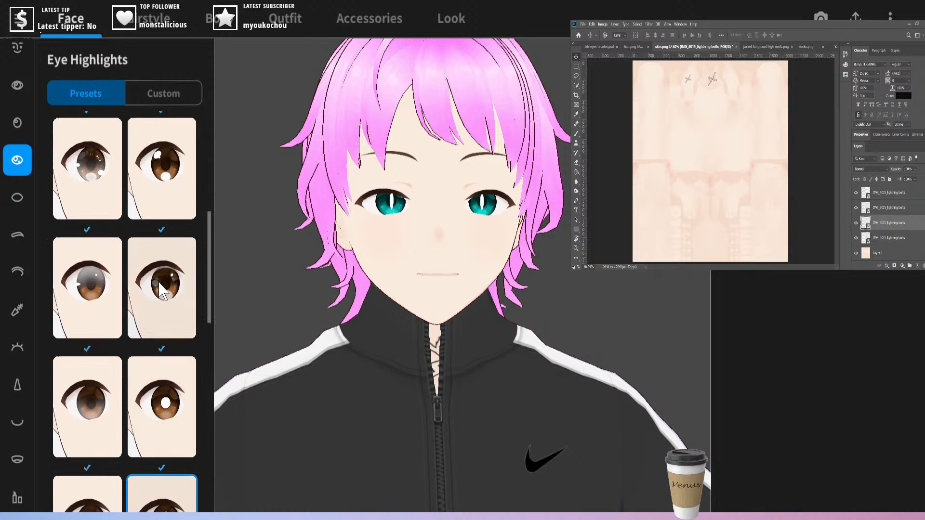
click(99, 288)
click(171, 312)
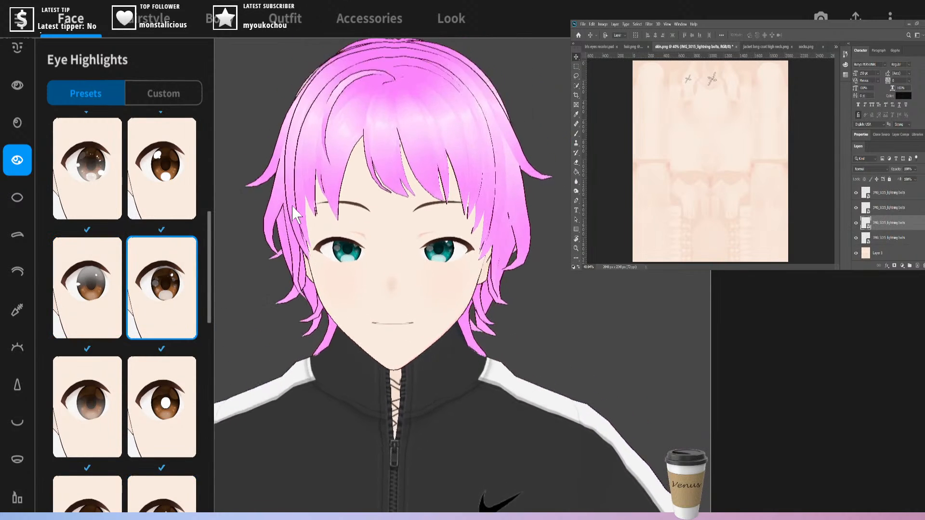
click(135, 193)
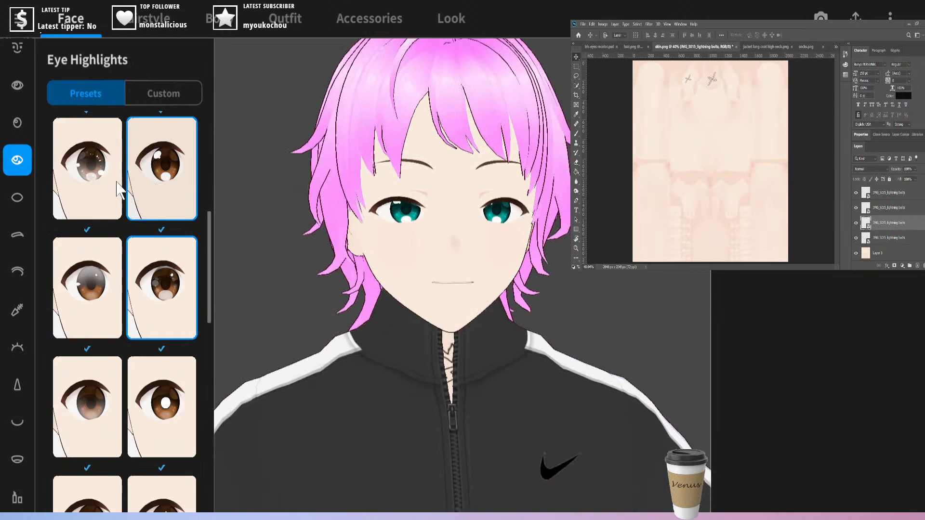
- Compare the soft sparkle and bright two-spot eye highlight presets, then apply the preset with white upper highlights and a softer lower glow
click(107, 193)
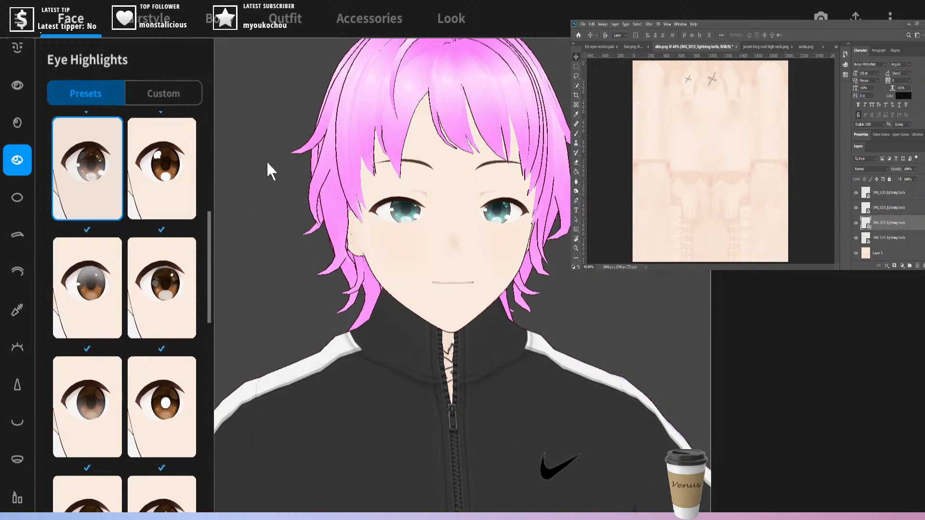
click(165, 199)
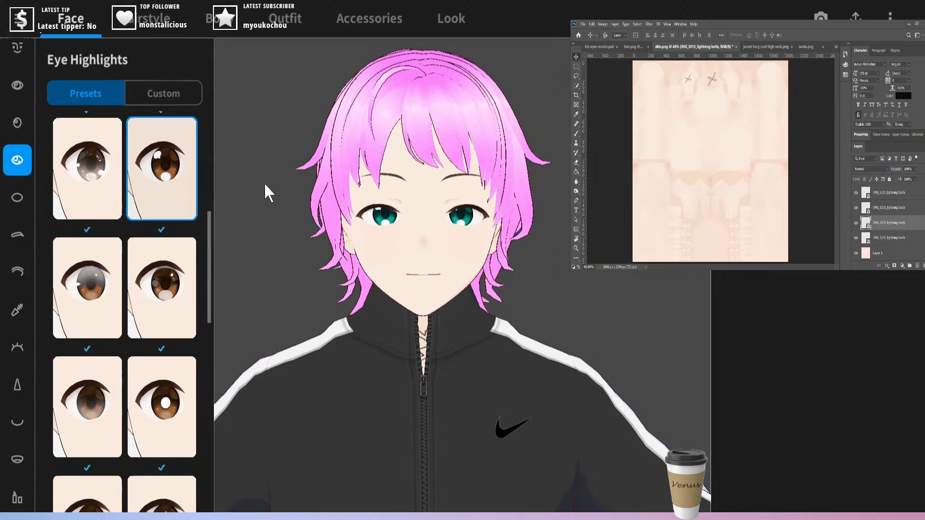
scroll(188, 260, up, 3)
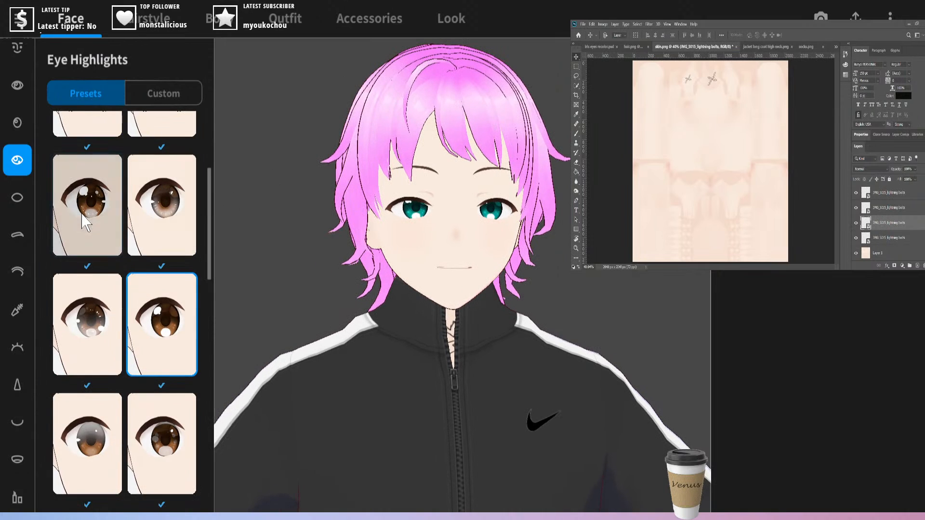
click(112, 217)
scroll(270, 198, up, 2)
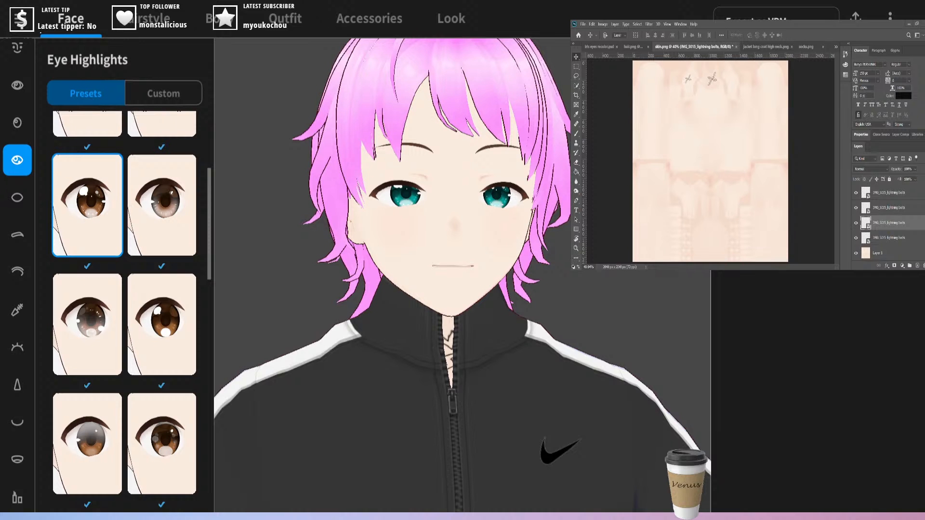
- Examine the avatar's eyes, hair and tracksuit from several angles and distances
right_drag(698, 250, 645, 231)
right_drag(473, 242, 483, 245)
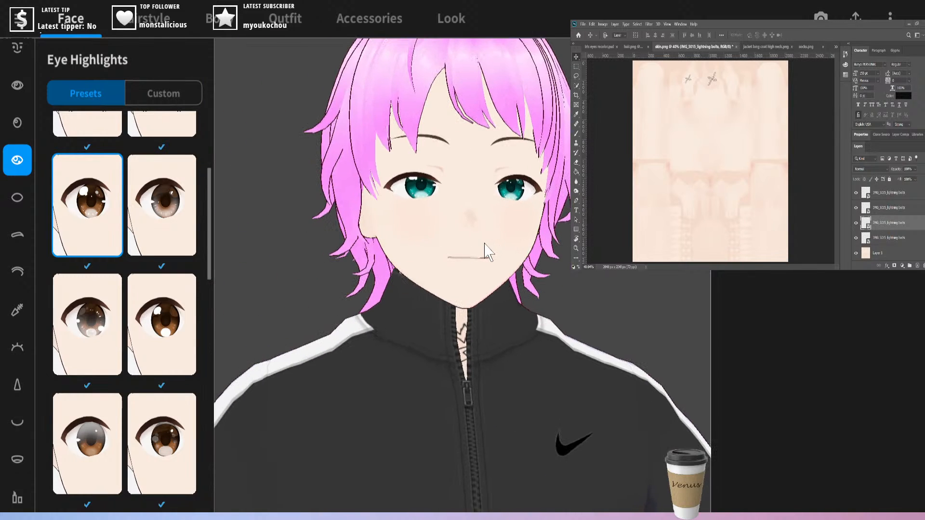
scroll(483, 244, down, 2)
mouse_move(535, 225)
right_down()
mouse_move(554, 220)
mouse_move(543, 214)
right_up()
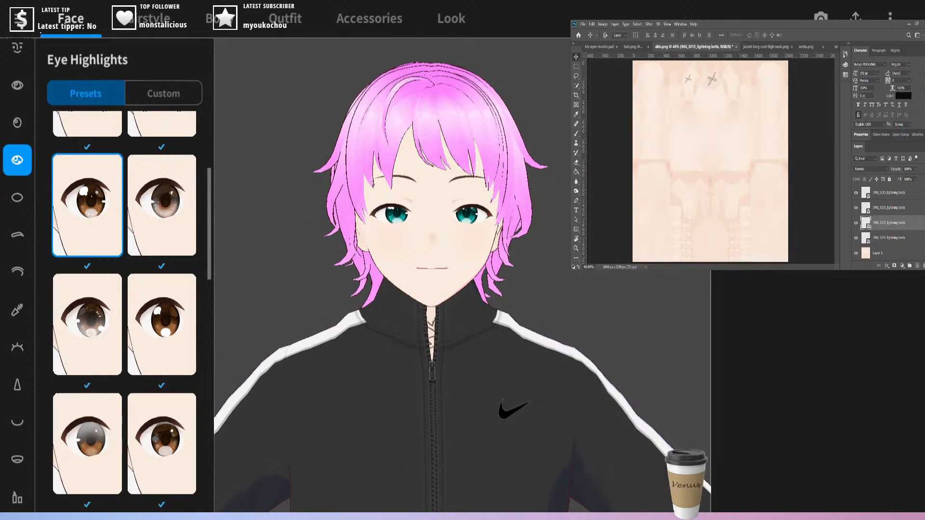
right_drag(260, 315, 269, 305)
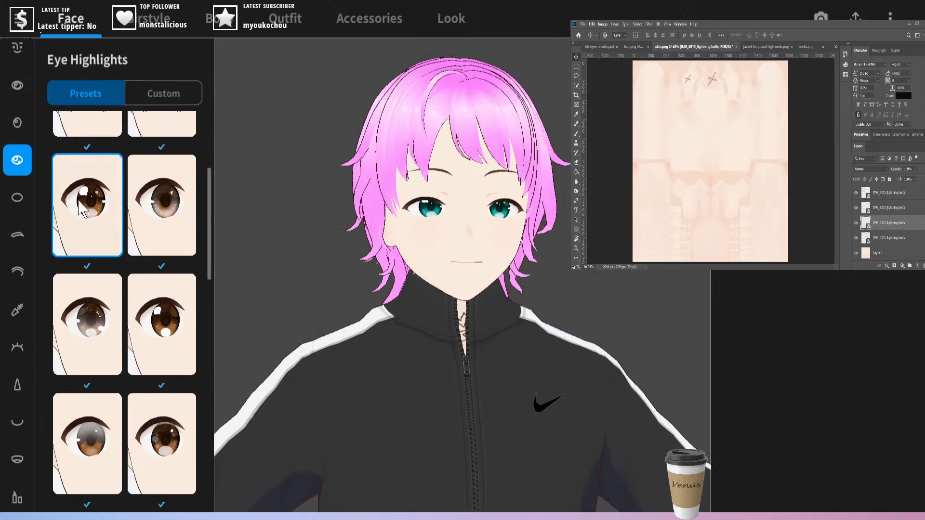
click(18, 18)
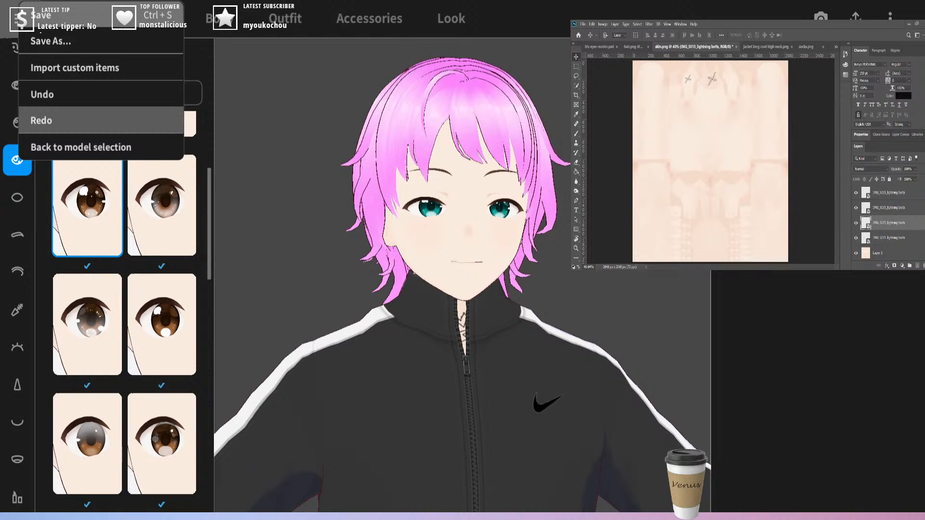
click(284, 109)
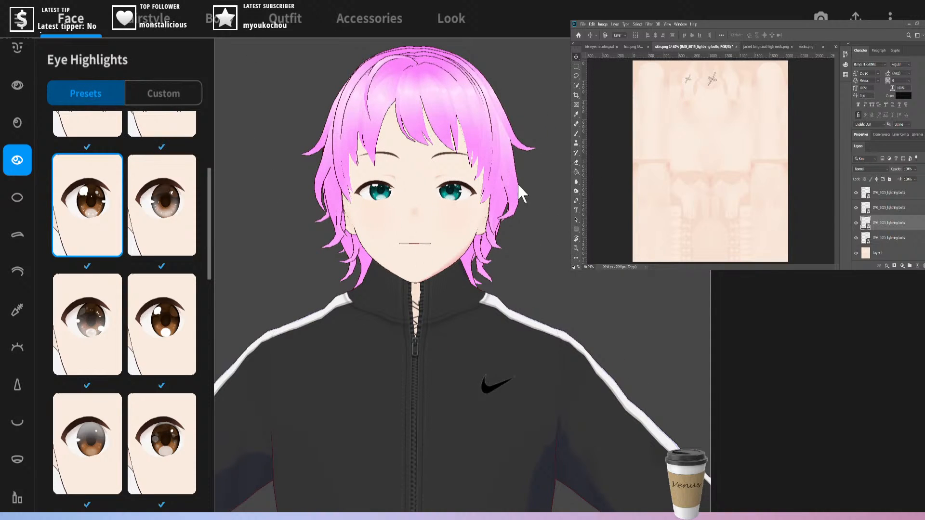
right_drag(602, 217, 546, 212)
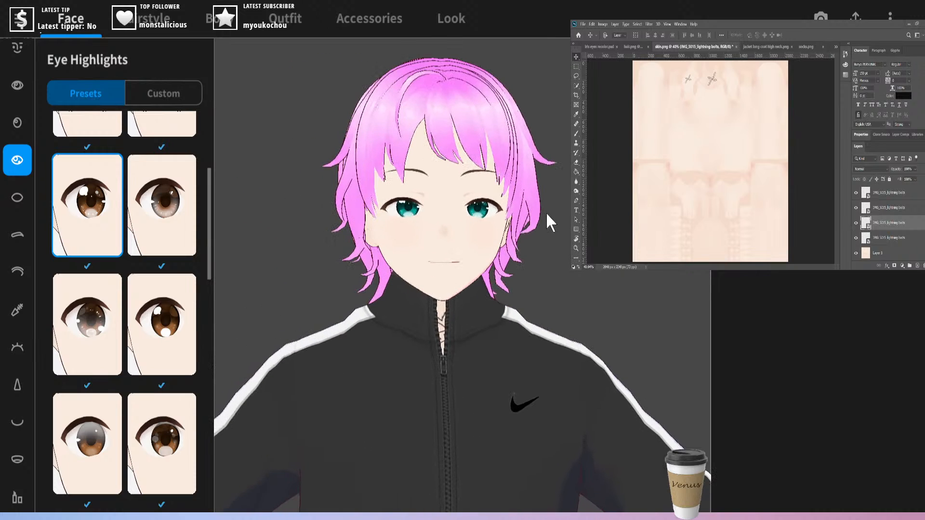
right_drag(479, 121, 389, 139)
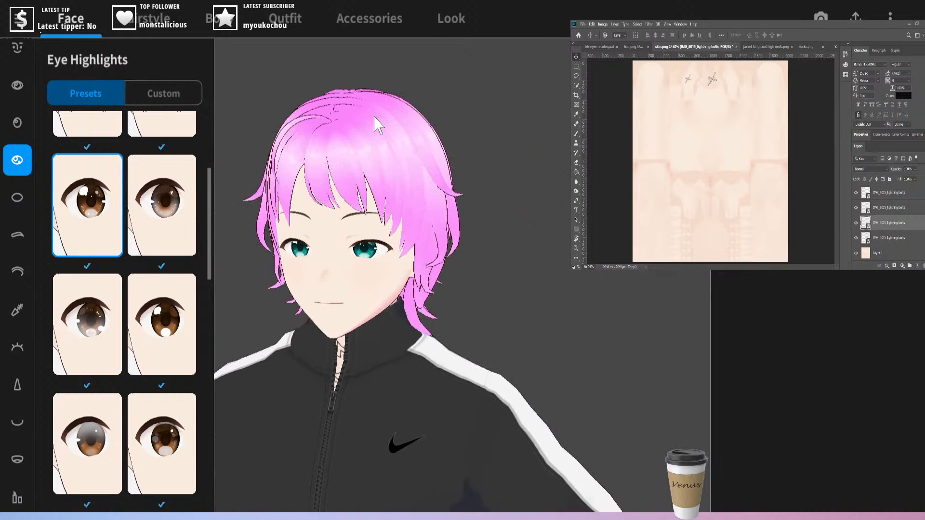
right_drag(461, 155, 468, 153)
right_drag(518, 138, 516, 164)
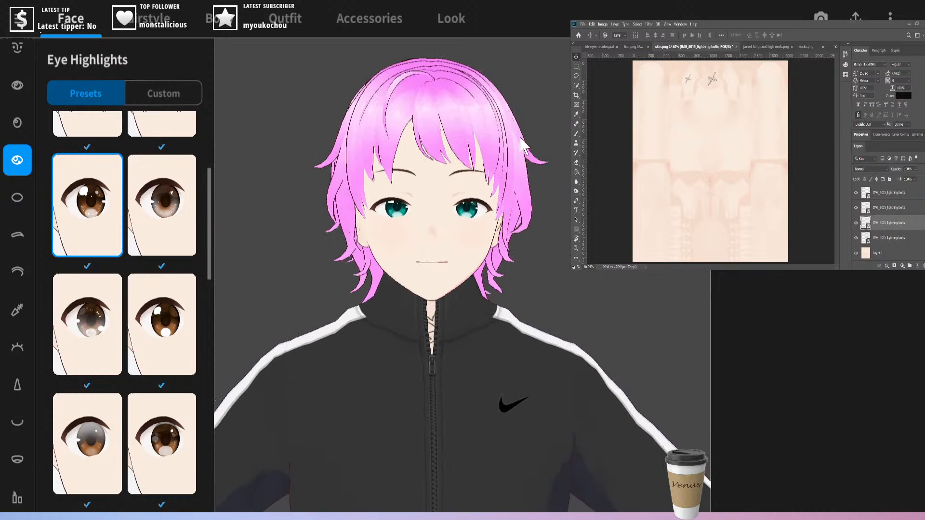
right_drag(544, 239, 371, 245)
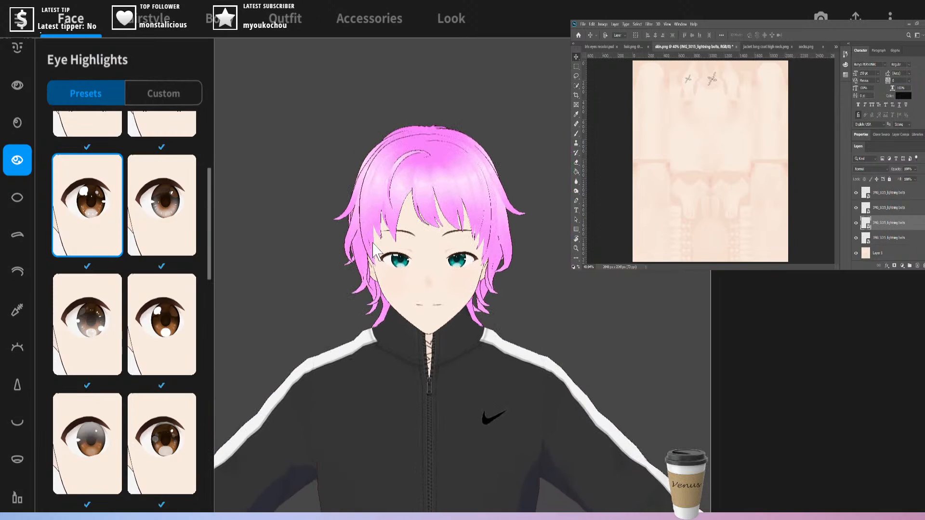
middle_drag(351, 242, 361, 175)
scroll(353, 210, down, 3)
scroll(348, 207, down, 2)
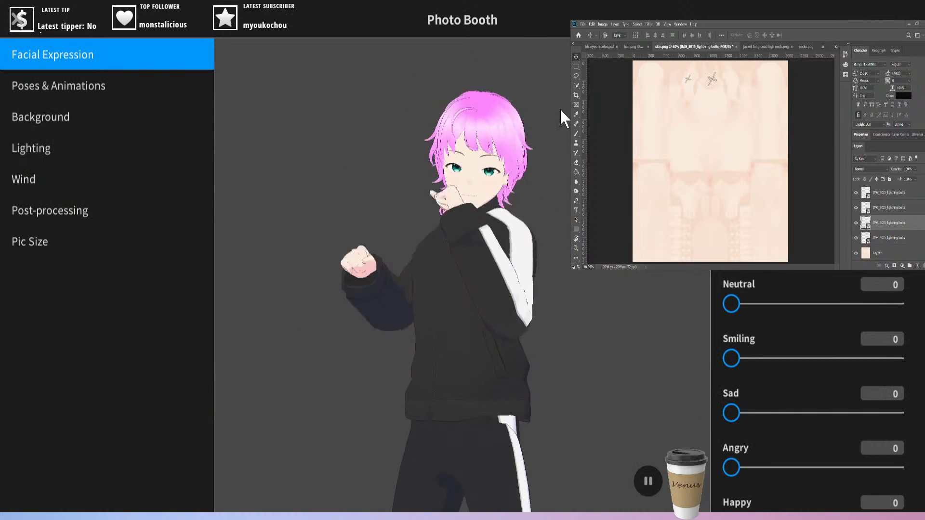
- Pause the avatar's animation in the Photo Booth and look over the wind and post-processing settings
click(44, 209)
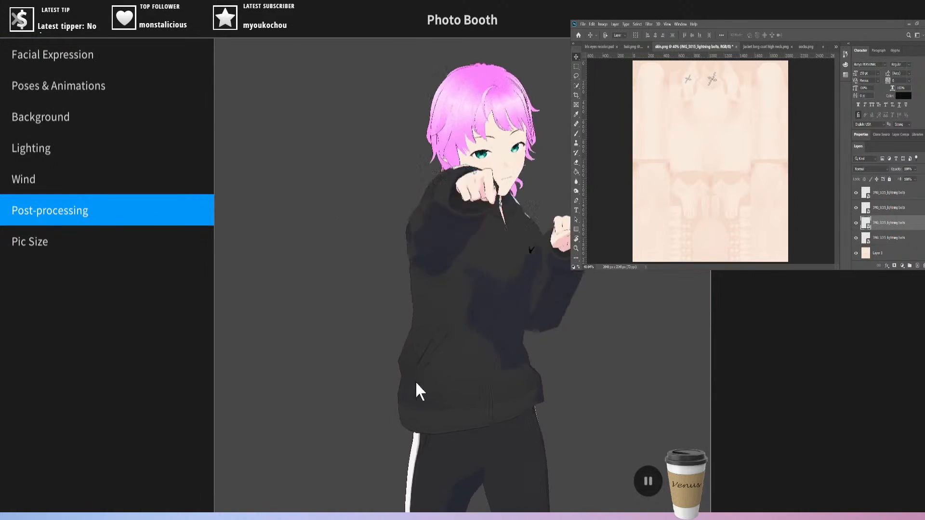
click(636, 478)
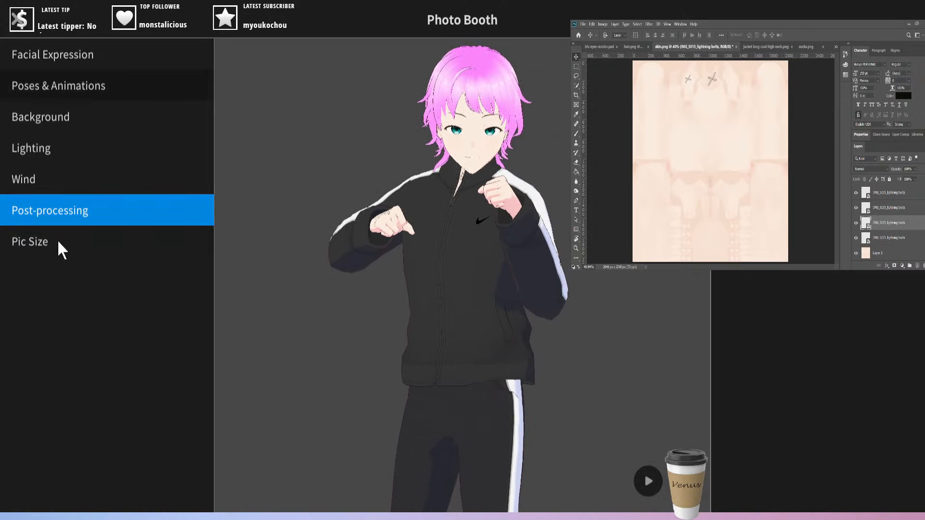
click(59, 178)
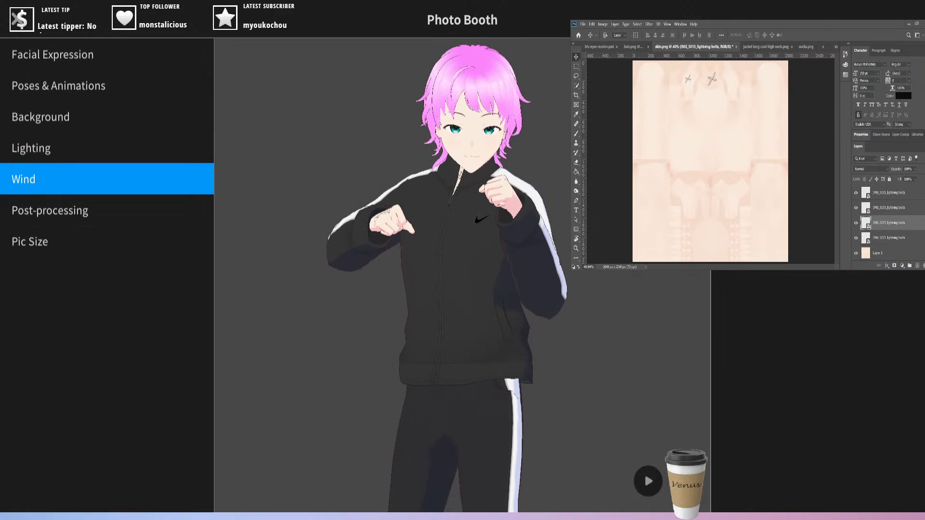
click(22, 211)
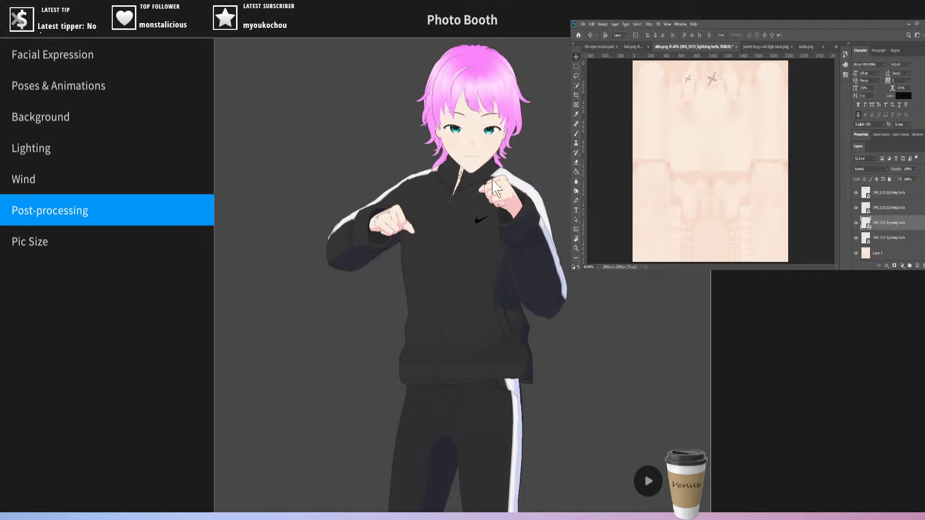
right_drag(495, 182, 423, 188)
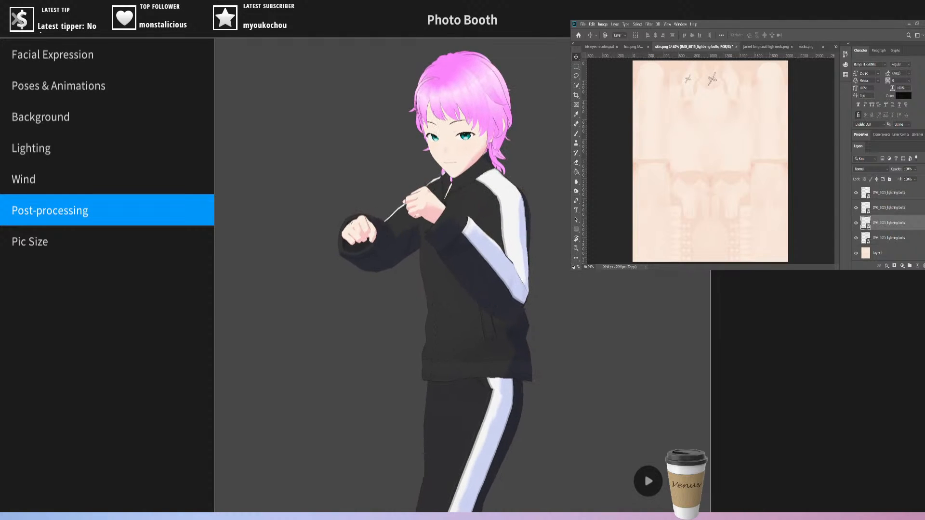
- Look through the available picture size presets for Photo Booth images
click(31, 247)
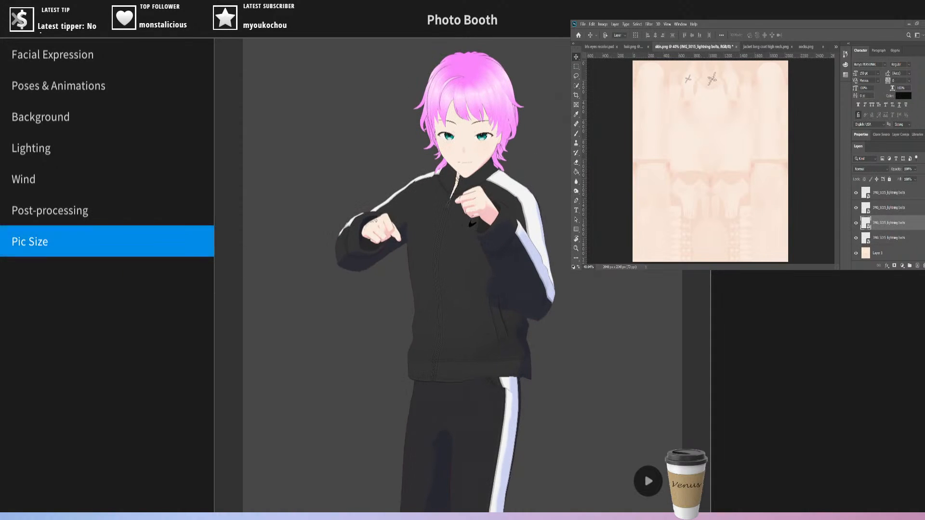
click(800, 240)
scroll(798, 293, down, 1)
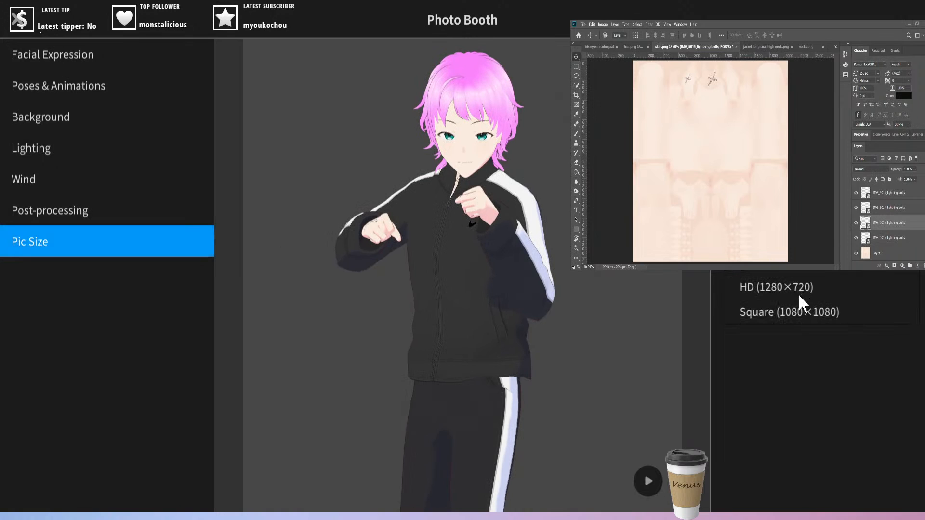
scroll(756, 289, down, 2)
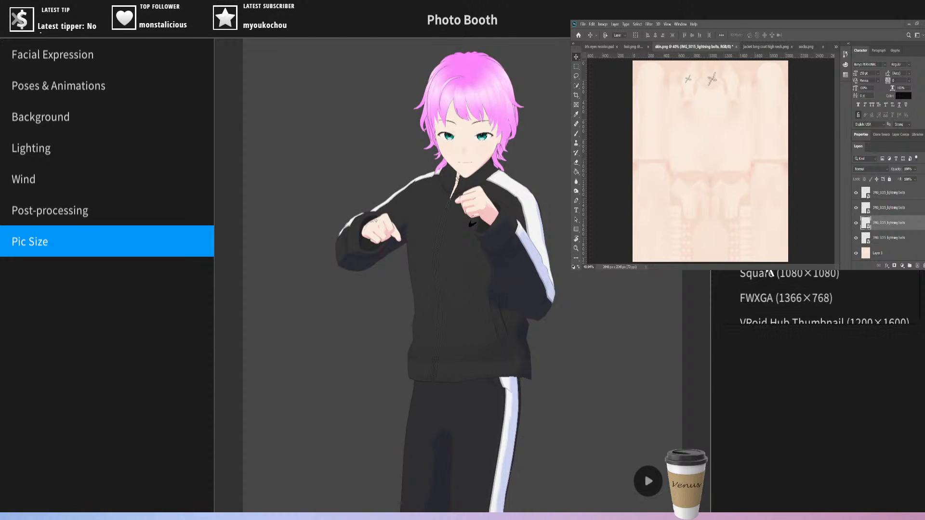
scroll(815, 302, down, 1)
scroll(767, 270, up, 2)
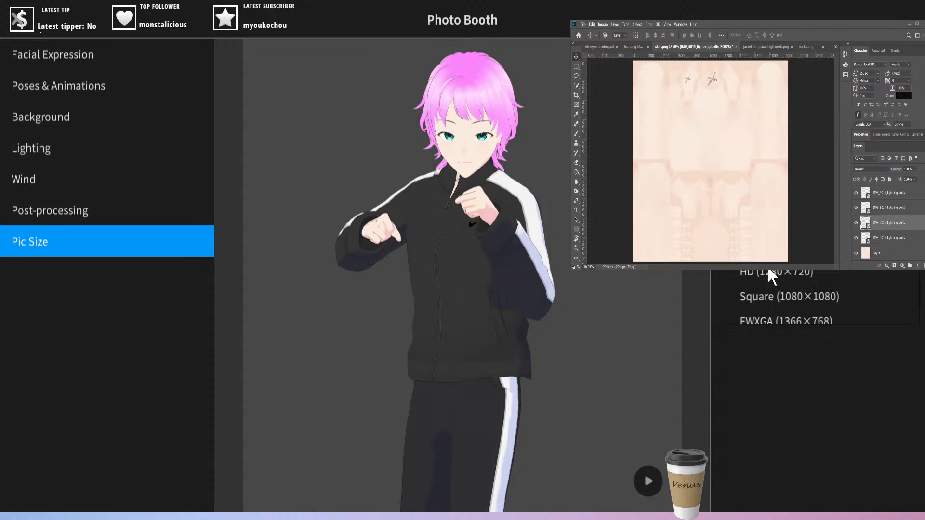
scroll(821, 296, down, 3)
scroll(784, 289, down, 3)
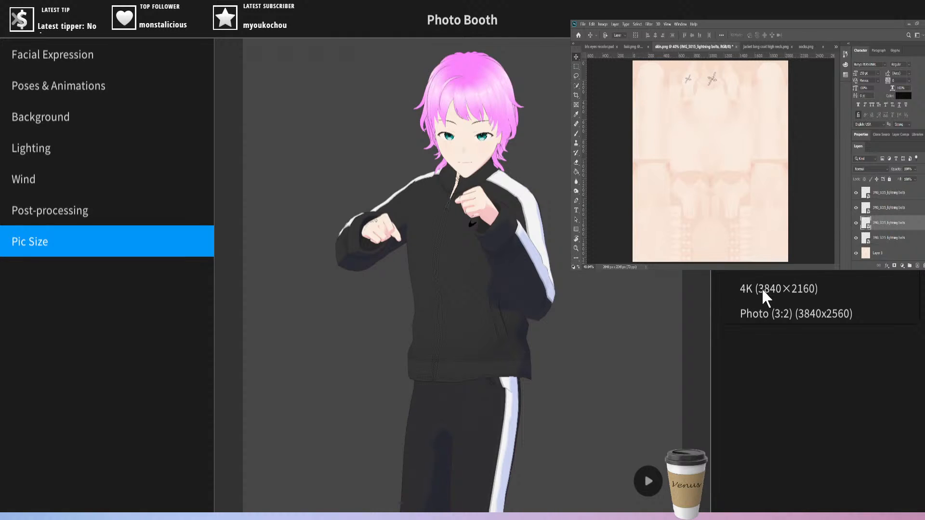
scroll(787, 304, up, 1)
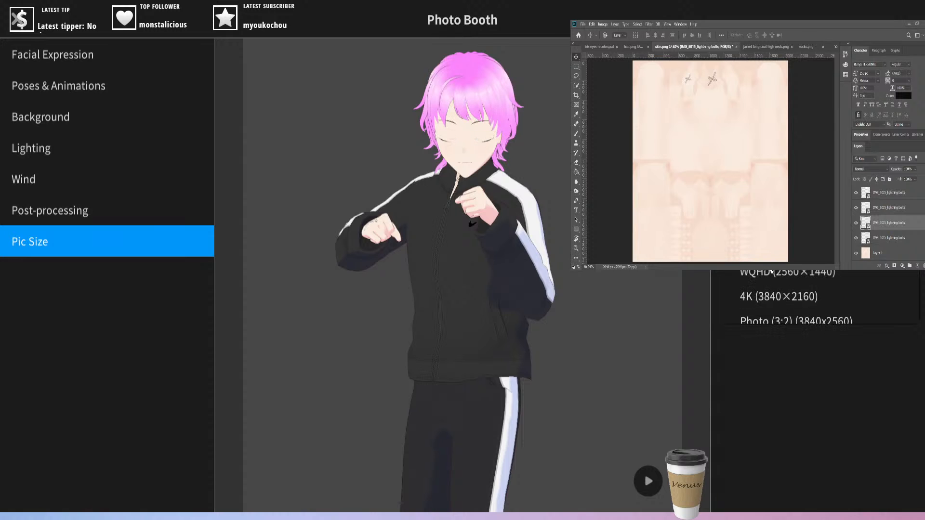
scroll(785, 271, up, 2)
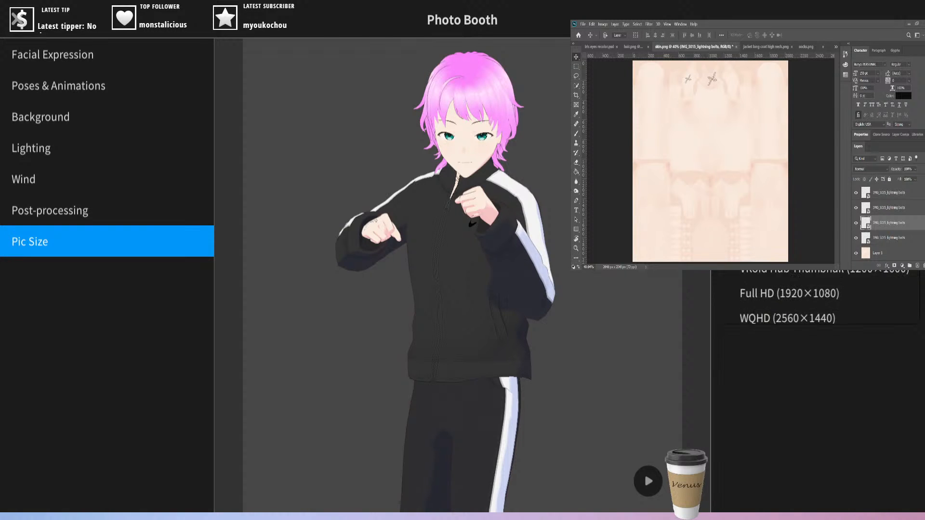
scroll(771, 279, down, 3)
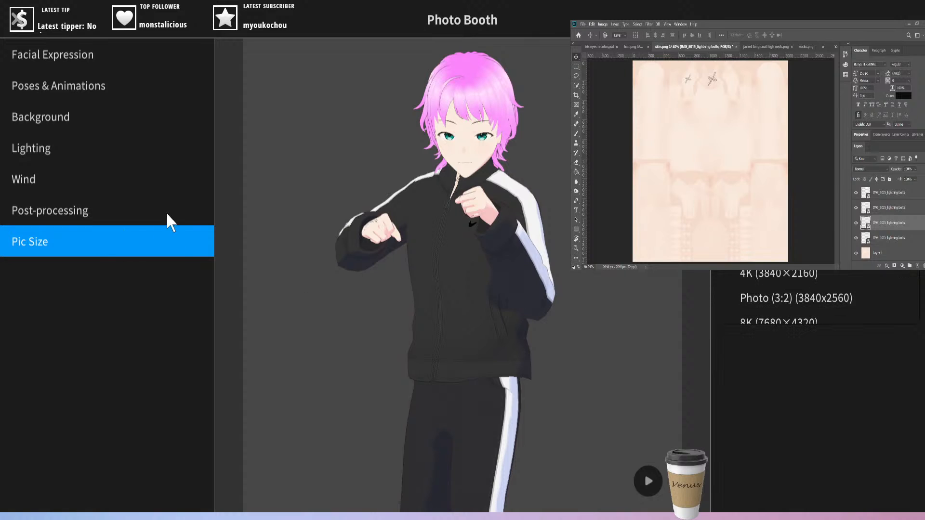
- Try the Smiling expression at 73 and the Angry expression at 100, then reset both to 0
click(53, 62)
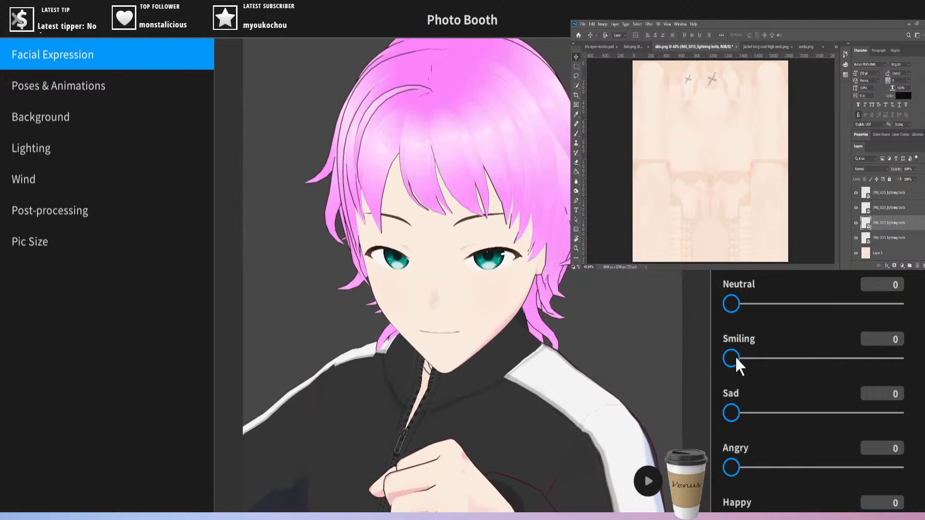
drag(733, 358, 855, 362)
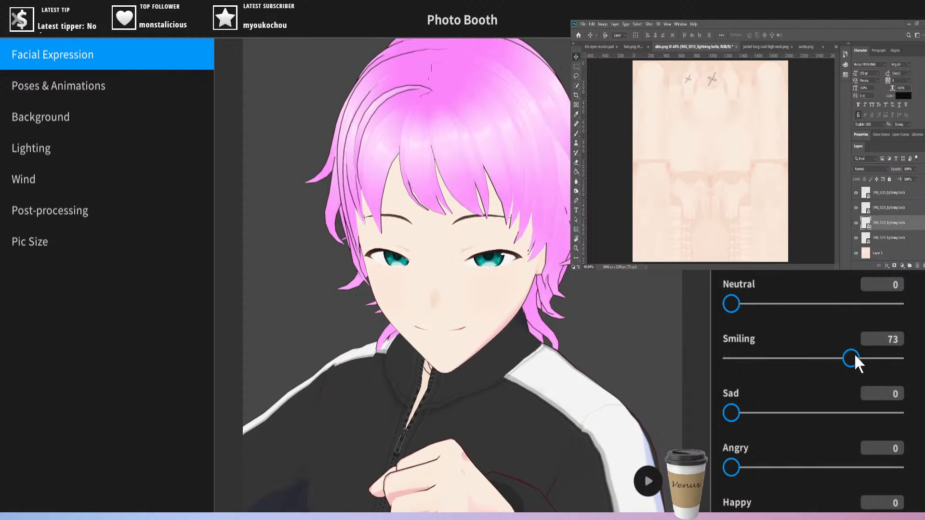
drag(731, 467, 916, 468)
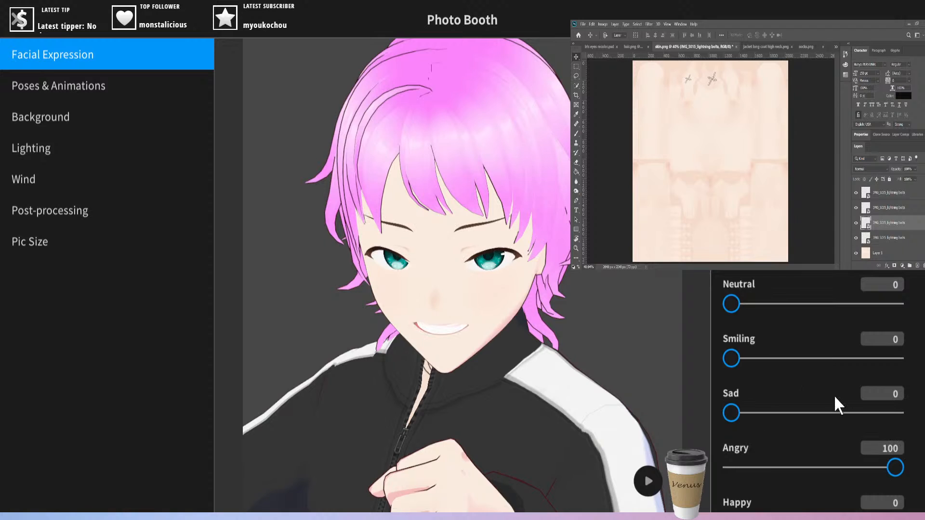
scroll(811, 377, down, 8)
drag(730, 310, 686, 311)
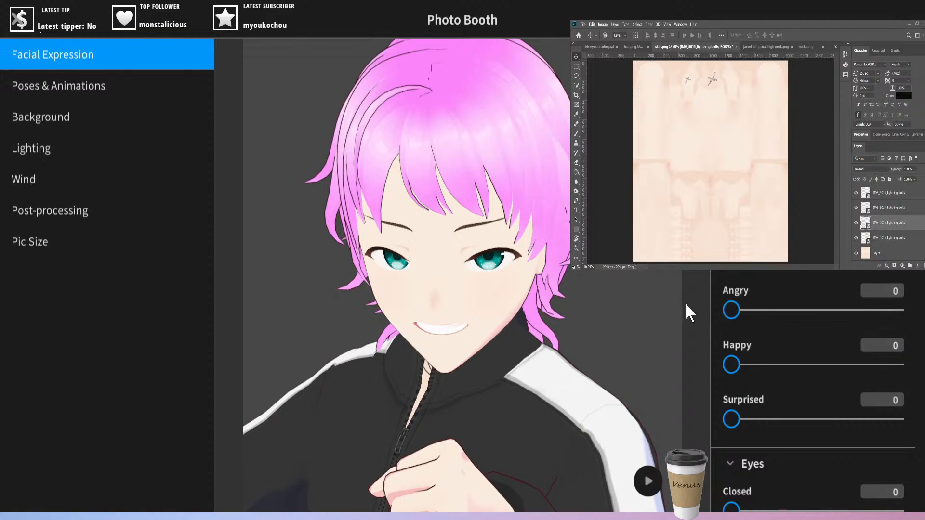
scroll(776, 274, up, 7)
click(769, 351)
drag(770, 350, 730, 351)
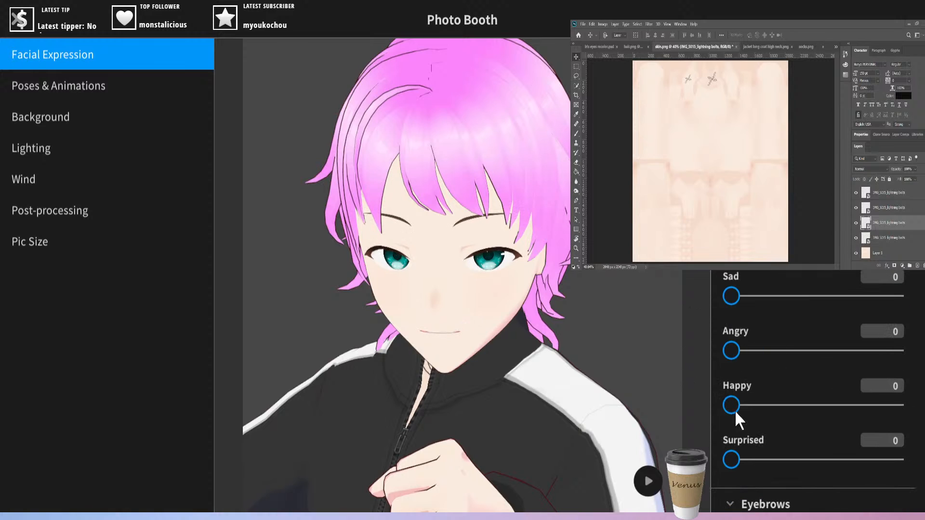
- Try the Happy expression at 70, reset it to 0, and bring up the eye closing controls
drag(731, 405, 846, 404)
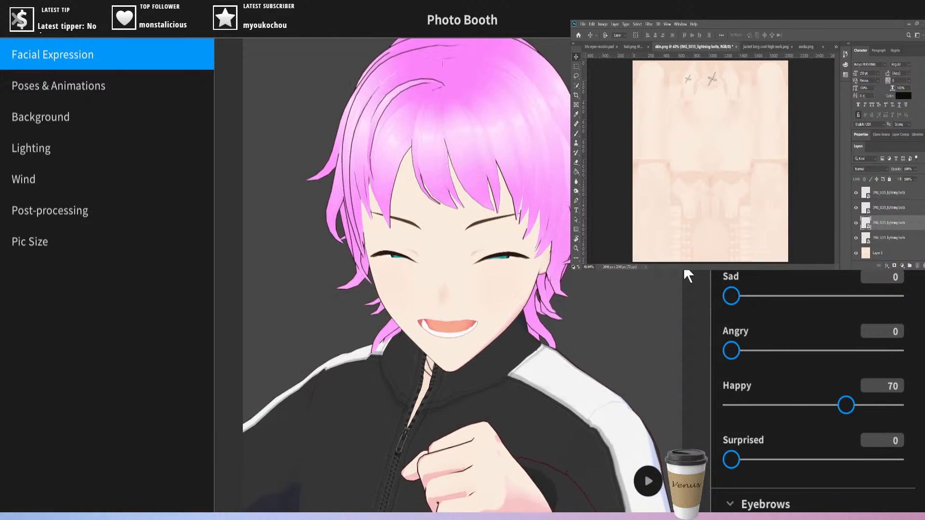
drag(848, 405, 722, 437)
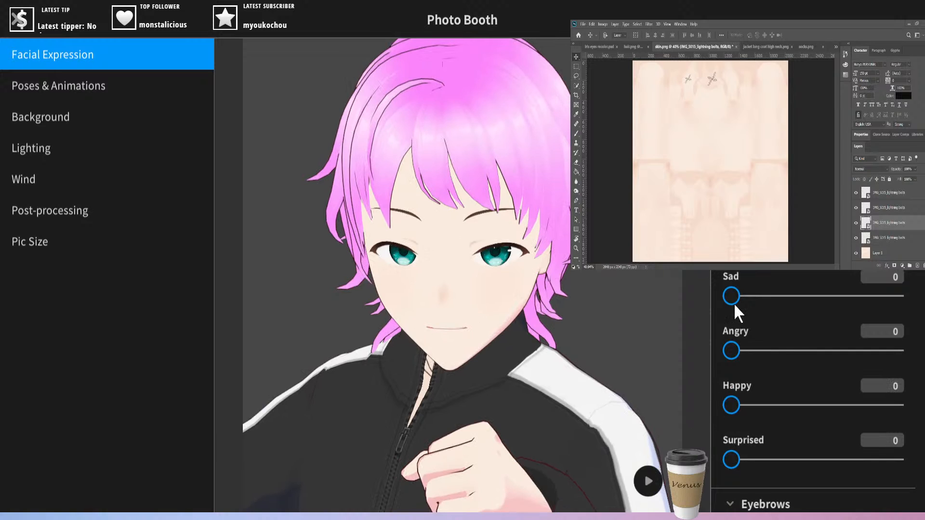
scroll(813, 391, down, 10)
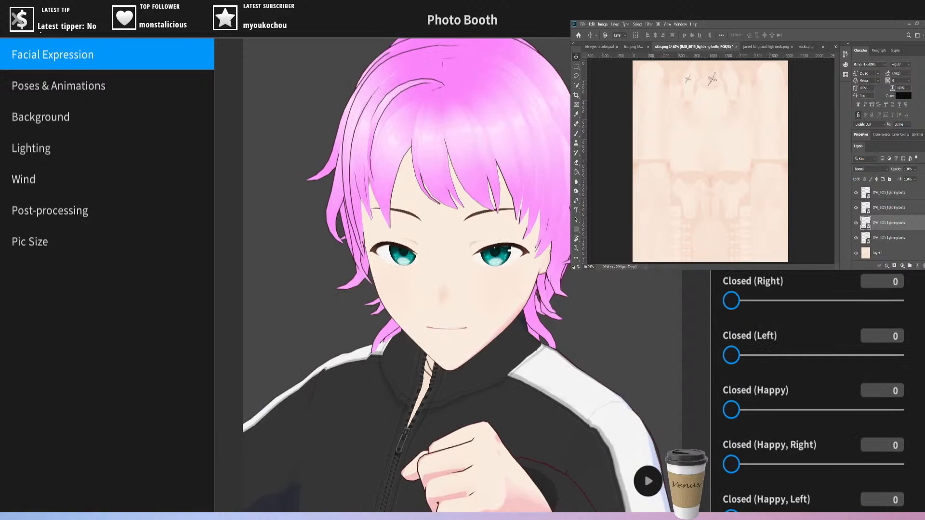
- Try the Closed (Happy), Closed (Left) and Closed (Happy, Right) eye expressions on the avatar, then return them to 0
scroll(813, 391, up, 5)
scroll(813, 391, down, 5)
scroll(813, 391, up, 5)
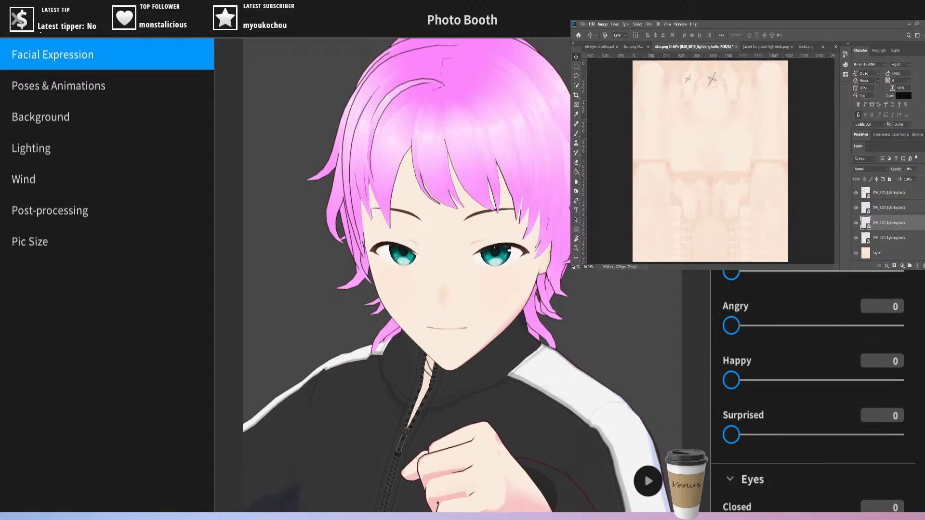
scroll(813, 391, down, 5)
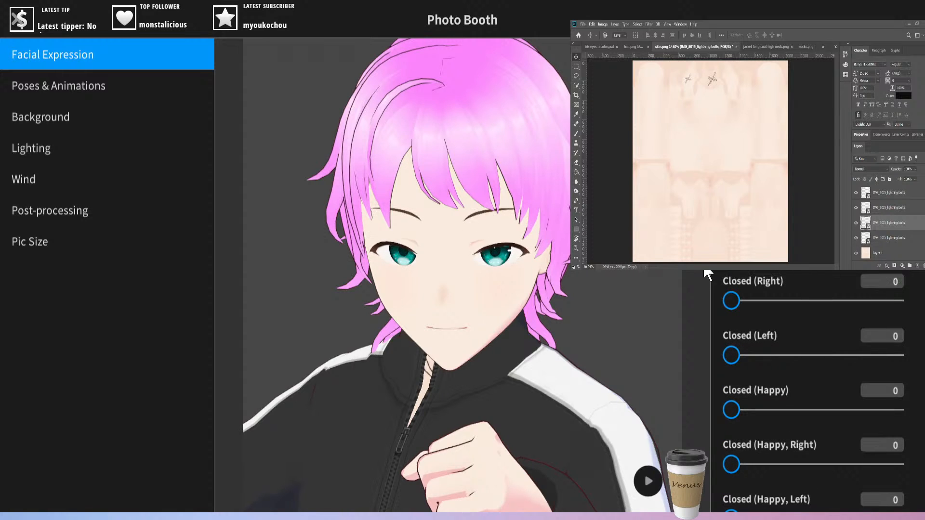
scroll(749, 327, down, 10)
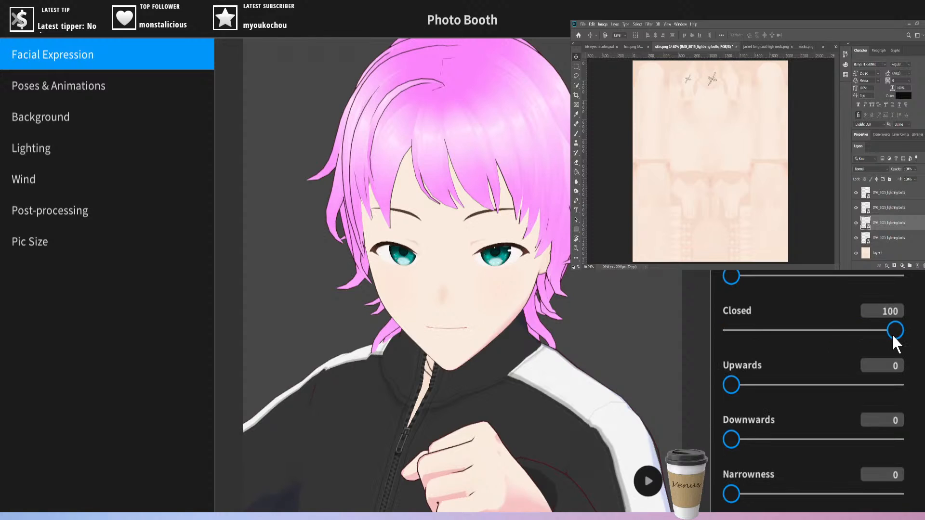
scroll(812, 391, up, 10)
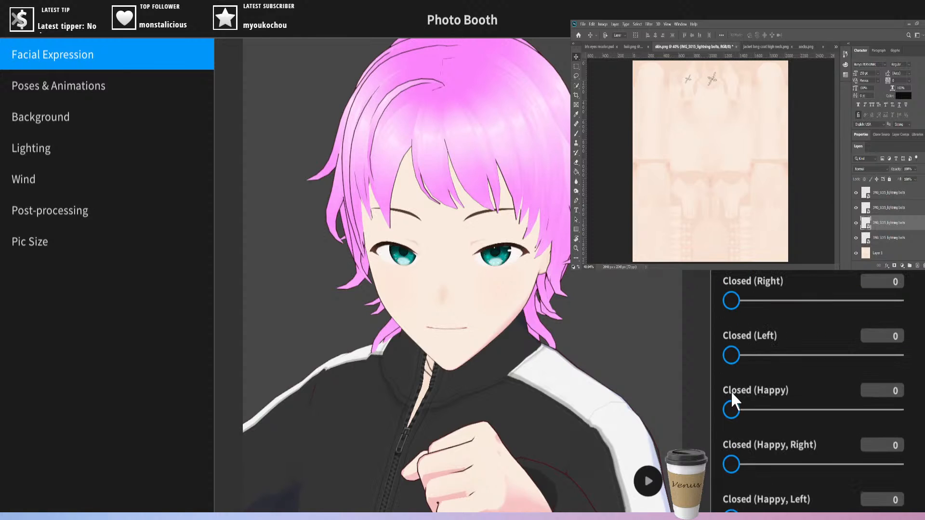
mouse_move(731, 409)
mouse_down()
mouse_move(819, 408)
mouse_move(731, 410)
mouse_up()
drag(730, 355, 705, 349)
drag(732, 464, 713, 460)
- Try the I, U and E mouth shapes on the avatar, then reset each one to 0
scroll(813, 391, down, 10)
scroll(745, 372, down, 10)
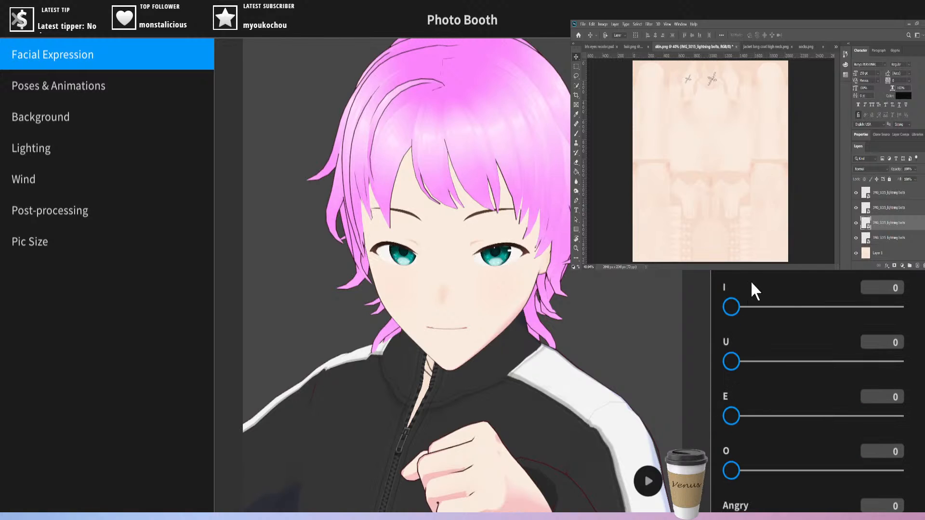
drag(731, 307, 670, 316)
mouse_move(740, 368)
mouse_down()
mouse_move(915, 362)
mouse_move(748, 358)
mouse_up()
drag(731, 416, 708, 409)
- Look over the vampire, shark and front tooth fang options, then collapse the facial expression groups
scroll(744, 277, up, 6)
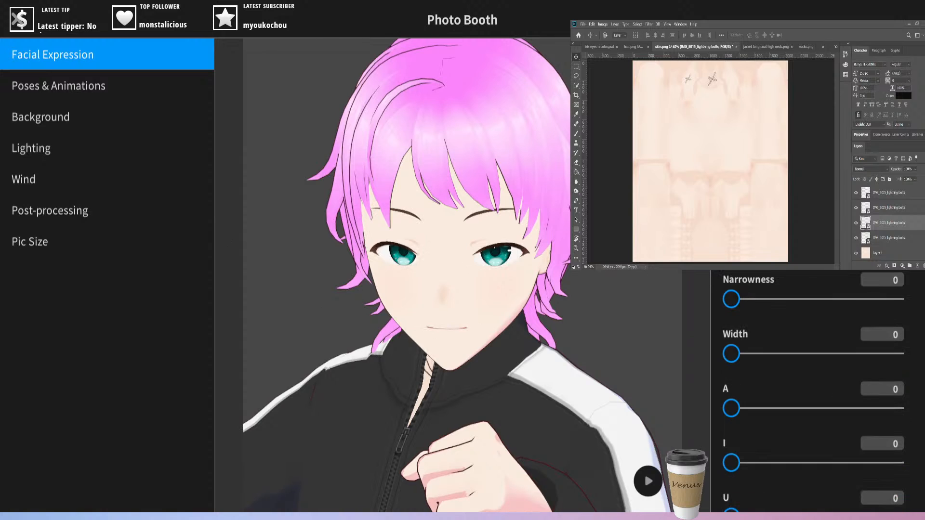
scroll(814, 385, up, 5)
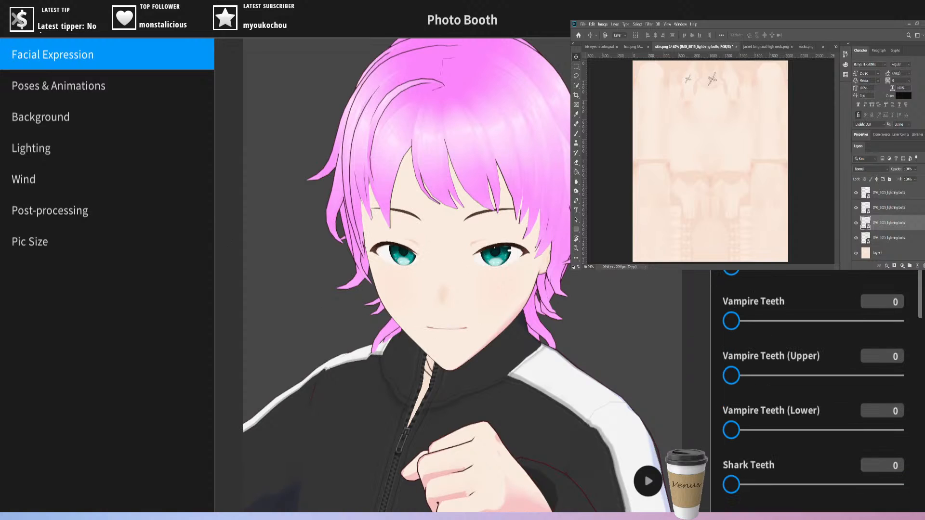
scroll(763, 382, down, 4)
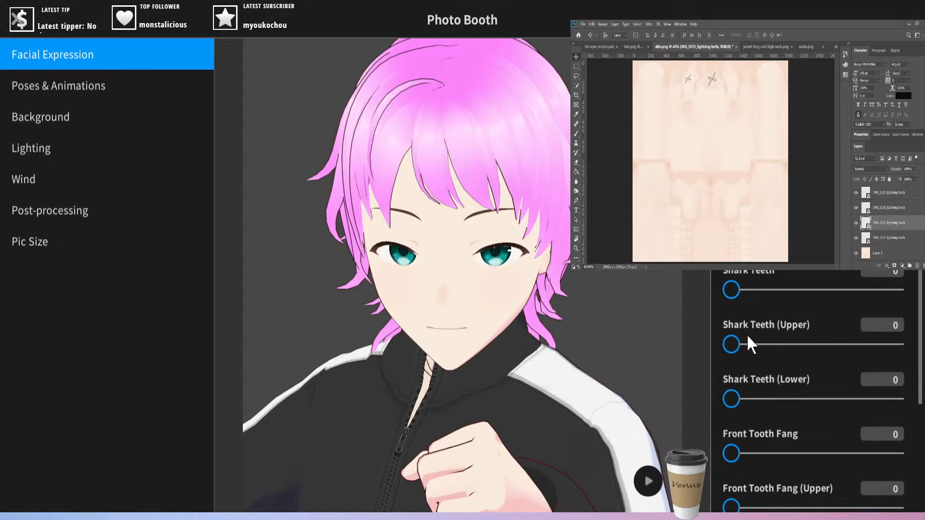
scroll(747, 334, up, 6)
click(731, 335)
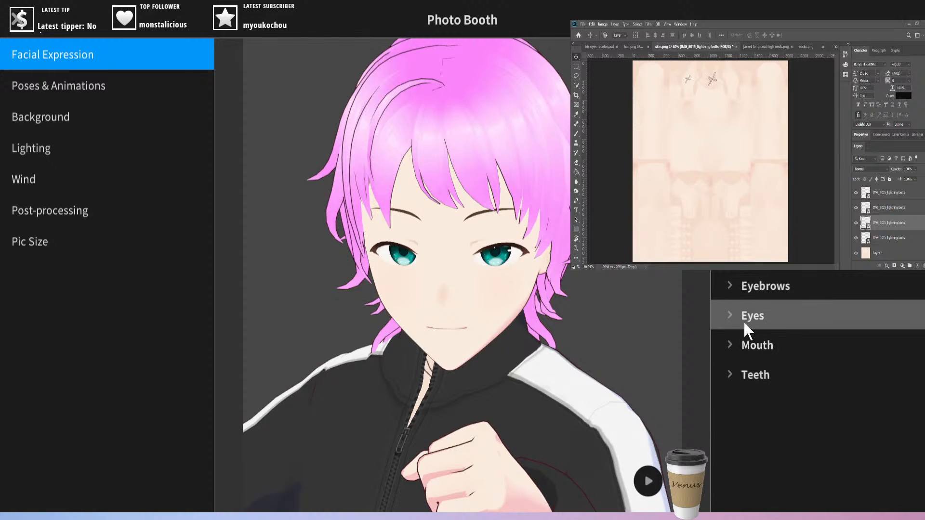
- Switch to the poses and animations and play the Embarrassed animation on the avatar
click(69, 110)
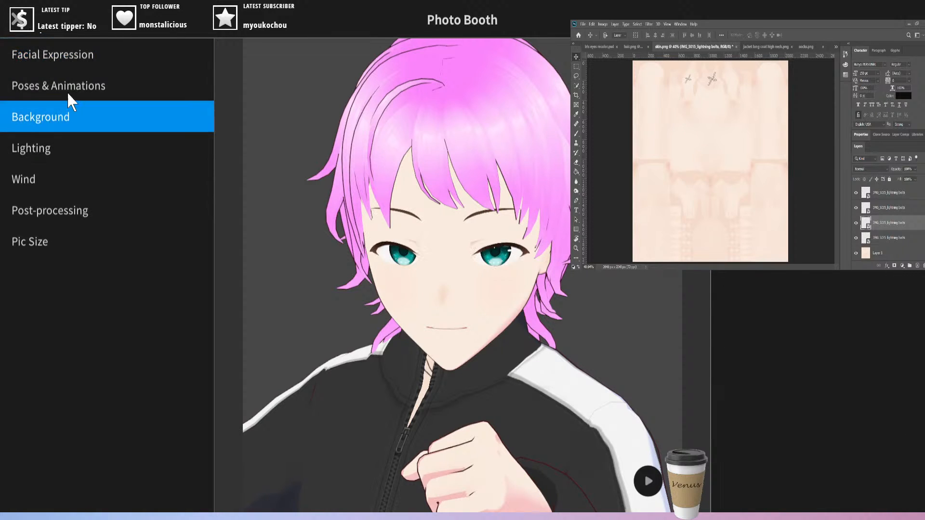
click(68, 94)
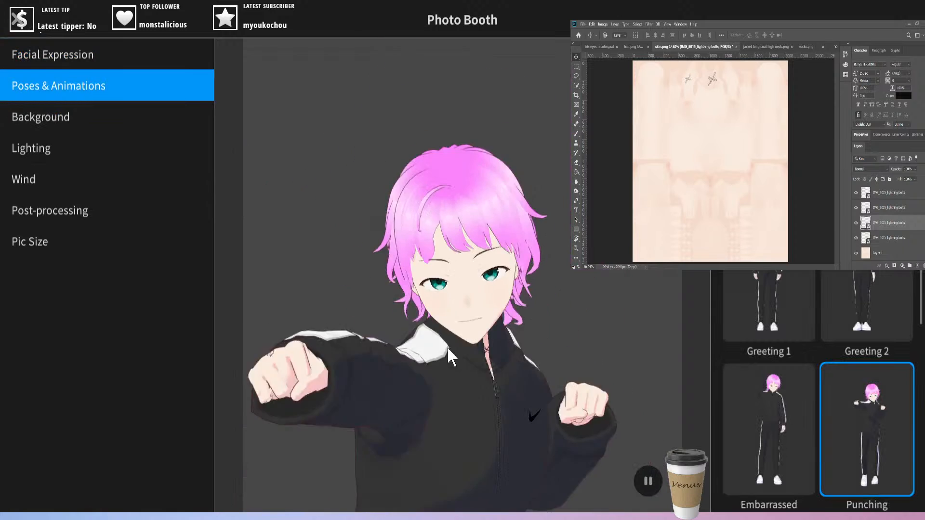
scroll(447, 346, down, 6)
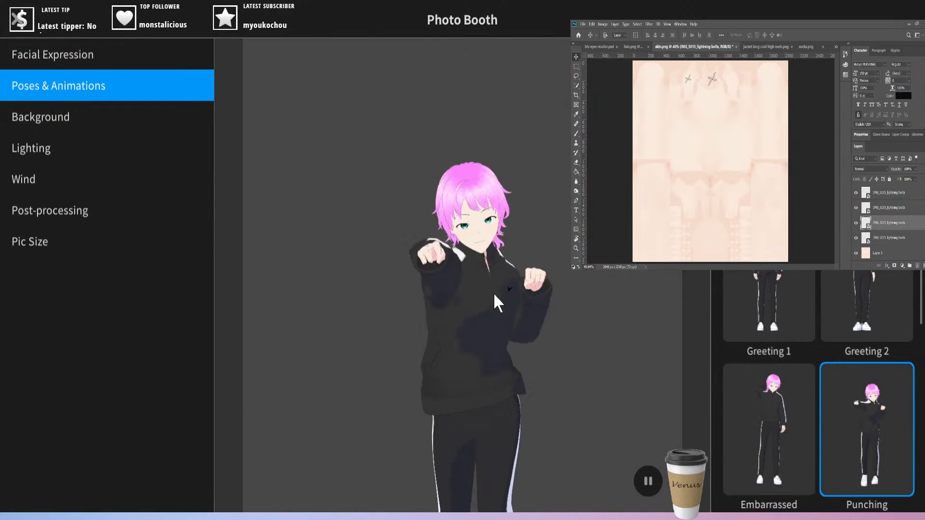
click(747, 419)
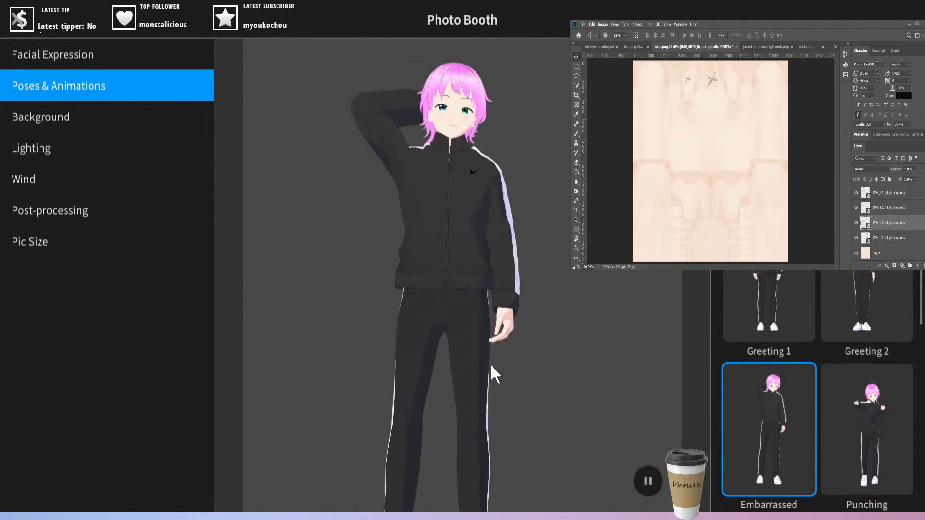
scroll(553, 247, up, 5)
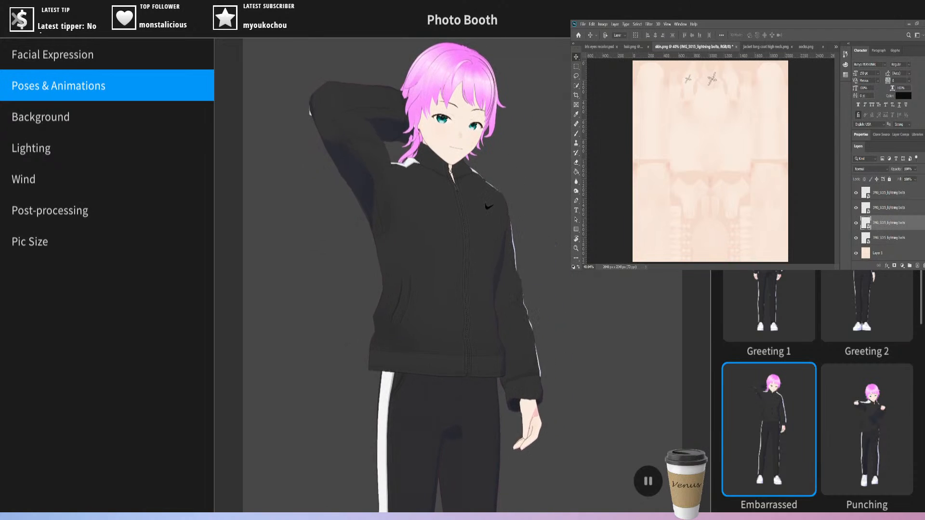
- Preview the Deadly Blow, Kicking 2 and We'veGotThis! animations on the avatar
scroll(794, 414, down, 5)
click(851, 394)
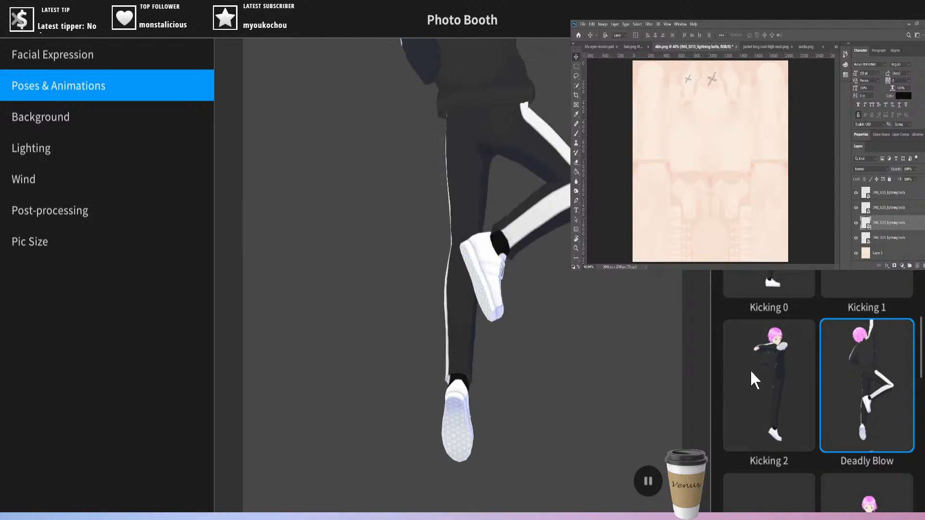
click(755, 365)
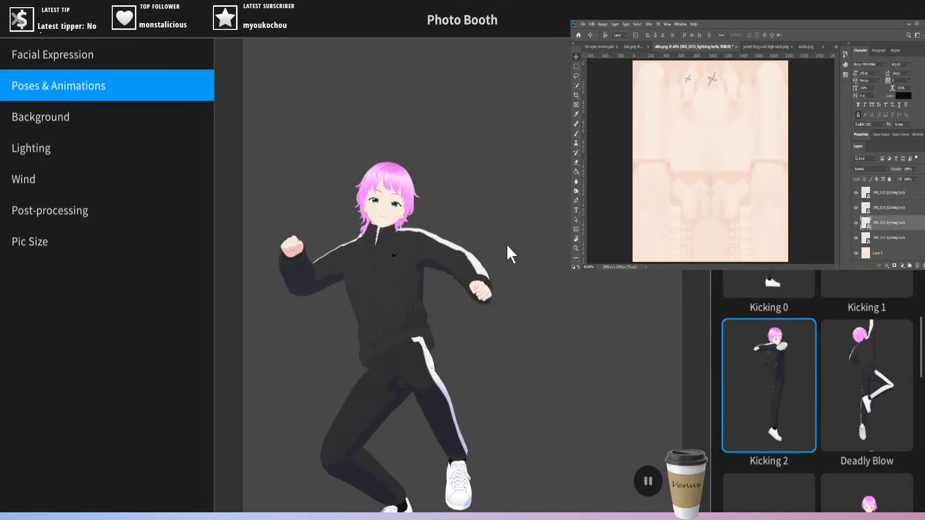
scroll(759, 399, down, 6)
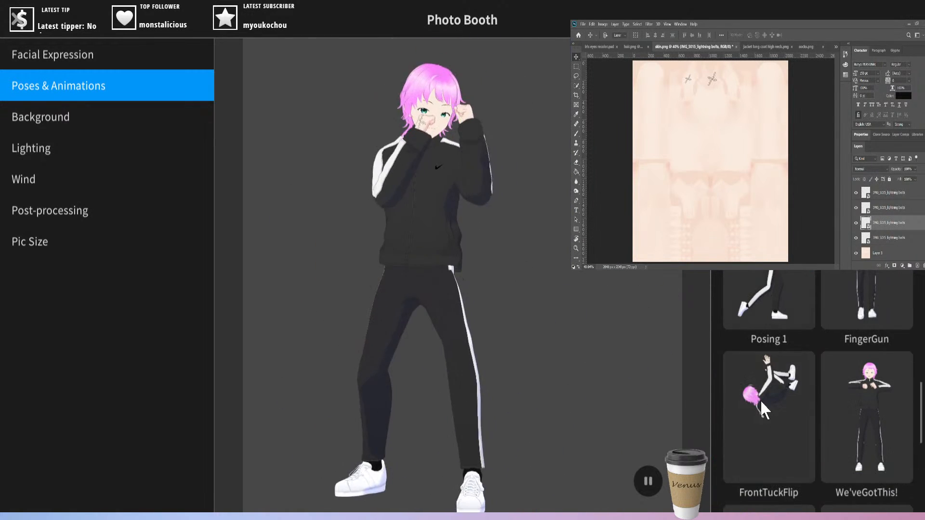
click(846, 412)
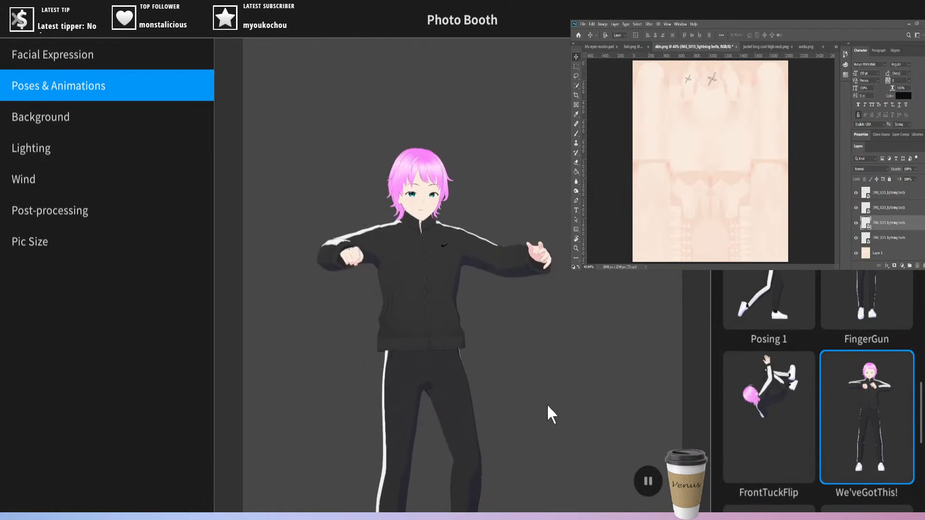
scroll(482, 299, up, 5)
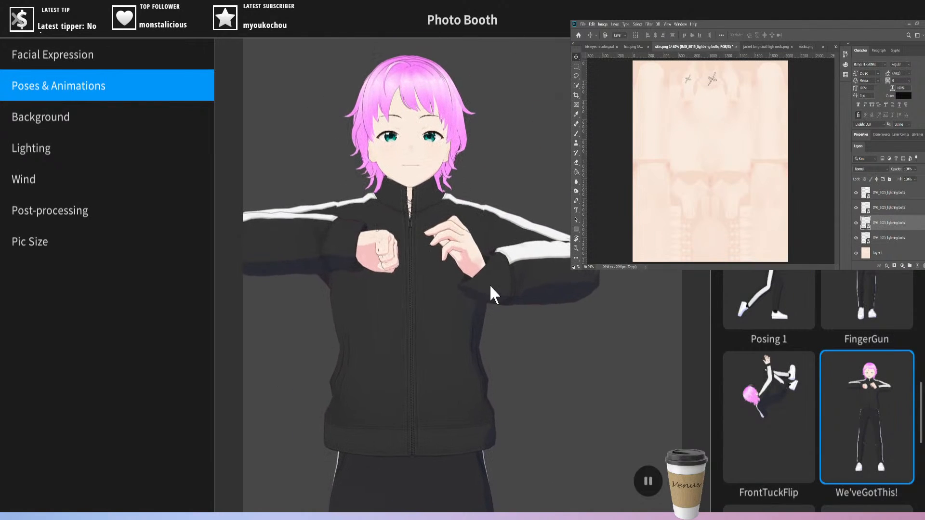
- Switch to manual posing and move the joint handles to tilt the avatar's hips, torso and head sideways
click(764, 55)
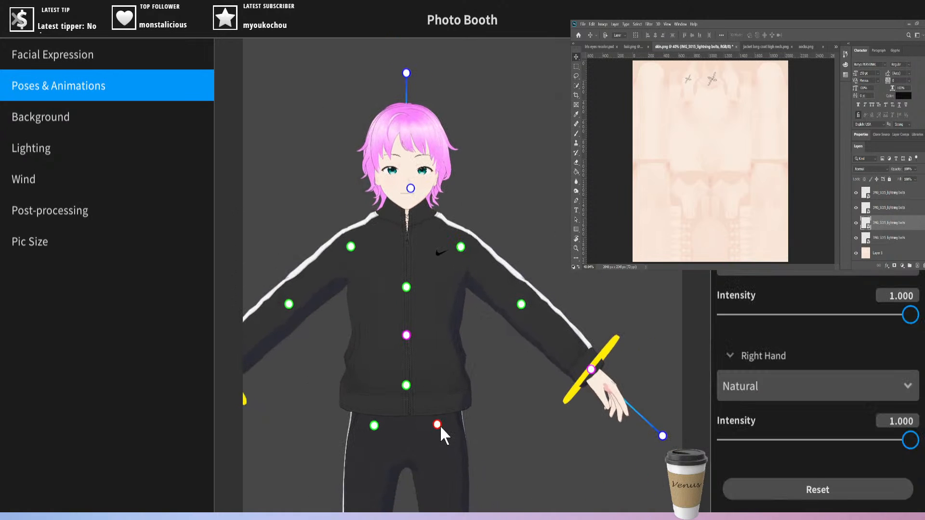
drag(437, 425, 326, 311)
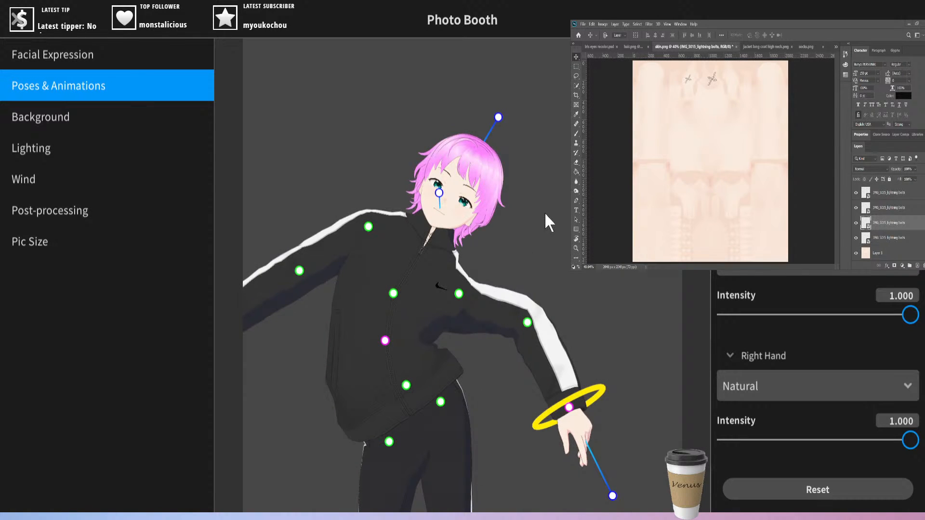
- Leave the Photo Booth, open the VRM export view and frame the avatar's full body from the front
click(92, 55)
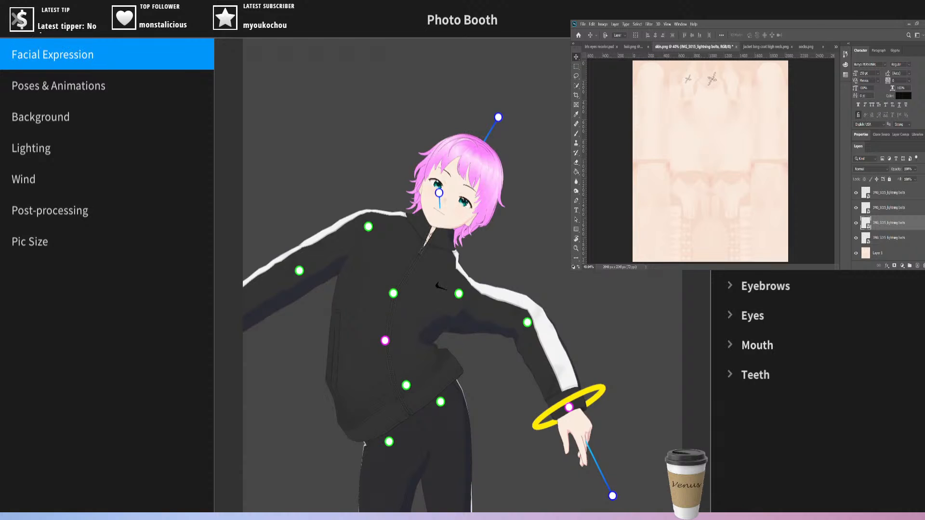
click(18, 19)
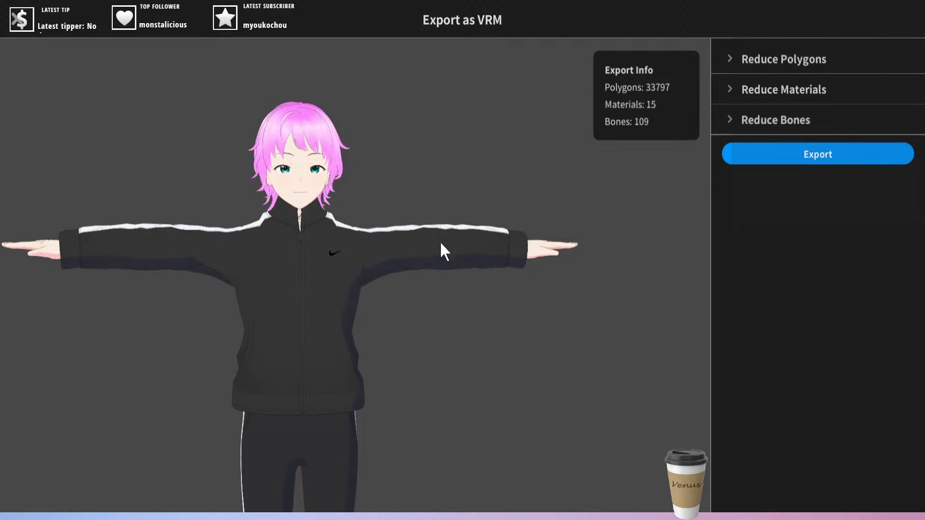
mouse_move(441, 241)
right_down()
mouse_move(463, 239)
mouse_move(436, 243)
right_up()
middle_drag(431, 313, 518, 253)
scroll(527, 246, down, 2)
middle_drag(502, 288, 500, 233)
scroll(501, 233, down, 2)
right_drag(501, 233, 498, 248)
scroll(498, 249, up, 1)
scroll(498, 248, down, 1)
middle_drag(498, 249, 499, 217)
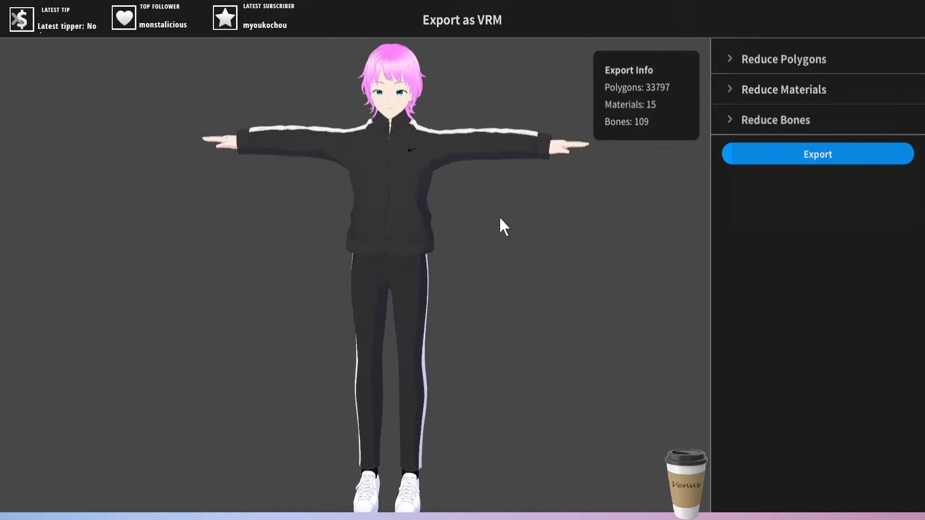
right_drag(499, 217, 502, 217)
mouse_move(499, 204)
middle_down()
mouse_move(499, 196)
mouse_move(491, 215)
middle_up()
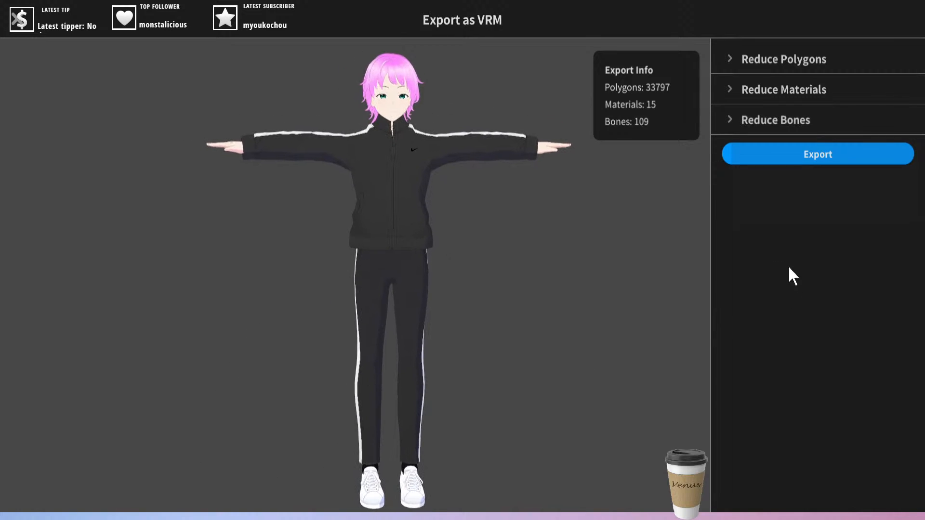
- Open the VRM Settings form, review its avatar information, personality and license fields, and close it without exporting
click(799, 155)
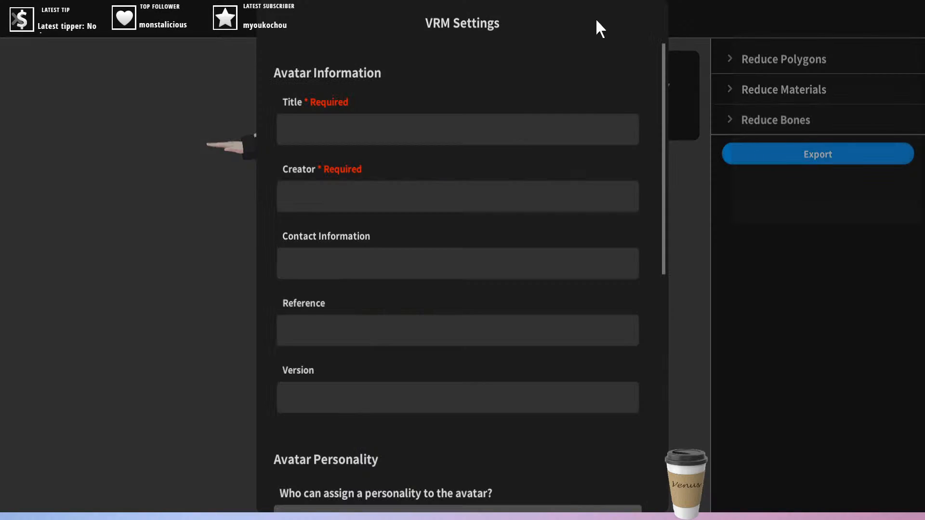
scroll(478, 398, down, 4)
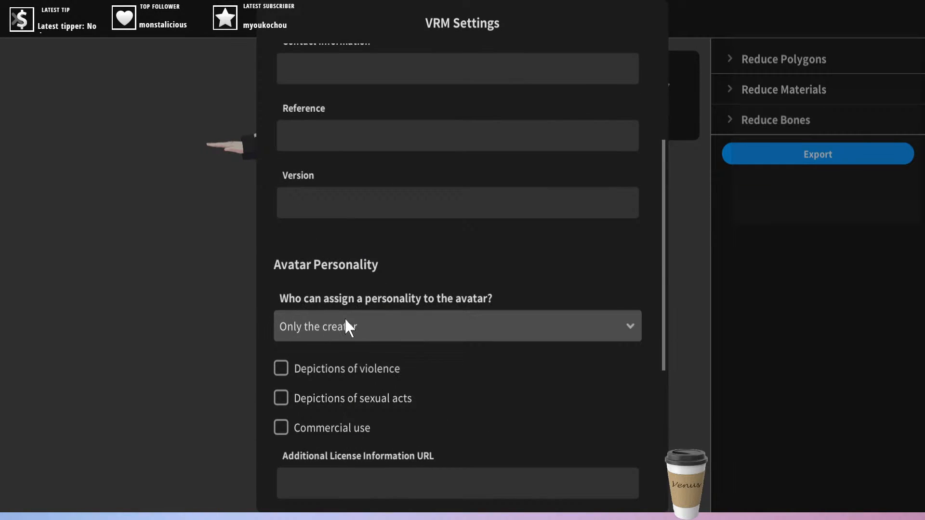
scroll(344, 360, down, 1)
scroll(327, 347, down, 2)
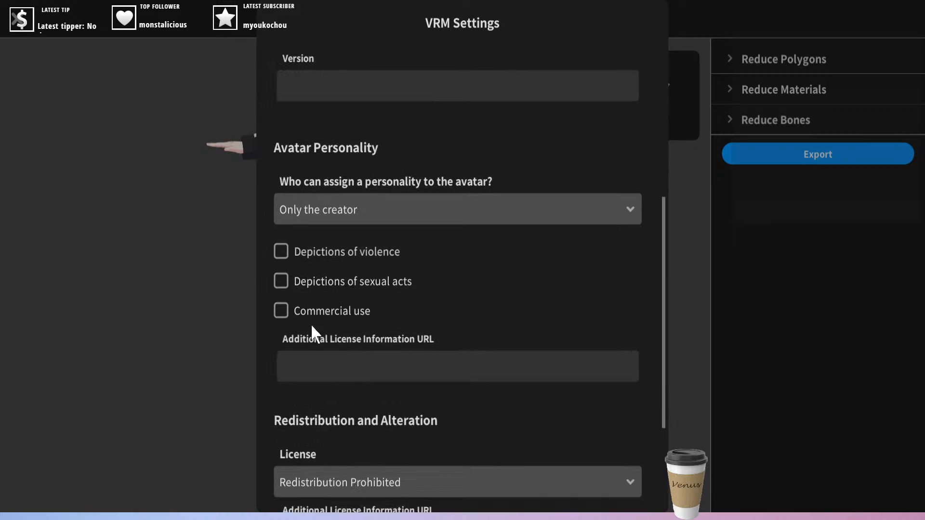
scroll(371, 366, down, 2)
scroll(371, 368, up, 7)
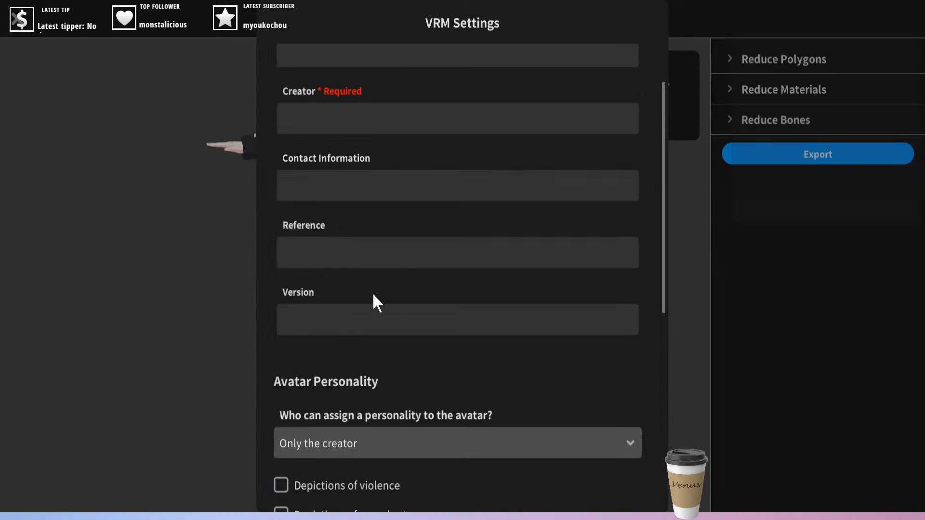
scroll(371, 299, down, 7)
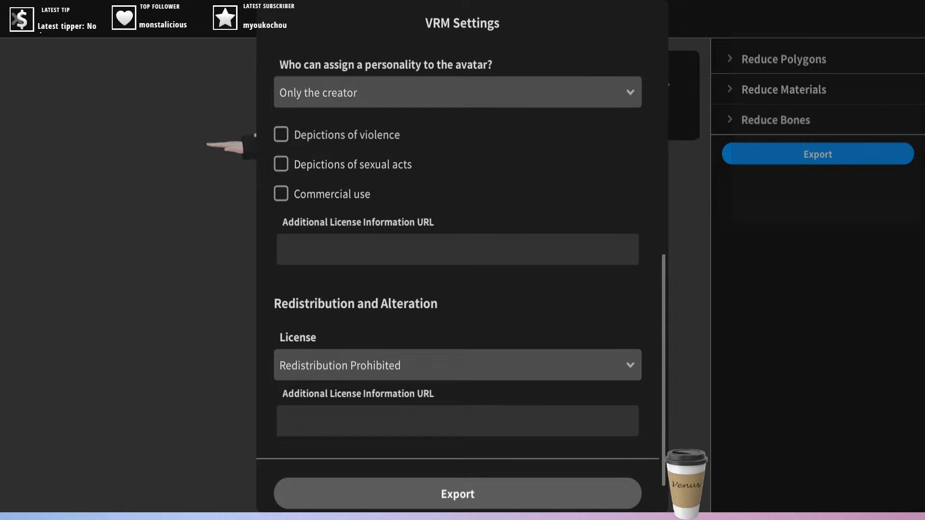
click(236, 264)
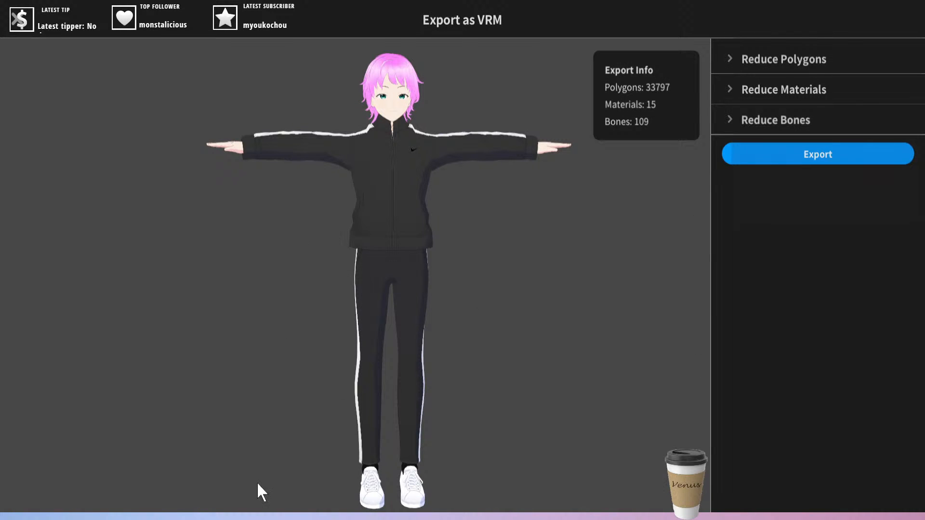
- Switch to OBS, check the livestream and its chat on YouTube in Chrome, and return to OBS
mouse_move(487, 259)
right_down()
mouse_move(475, 259)
mouse_move(487, 261)
right_up()
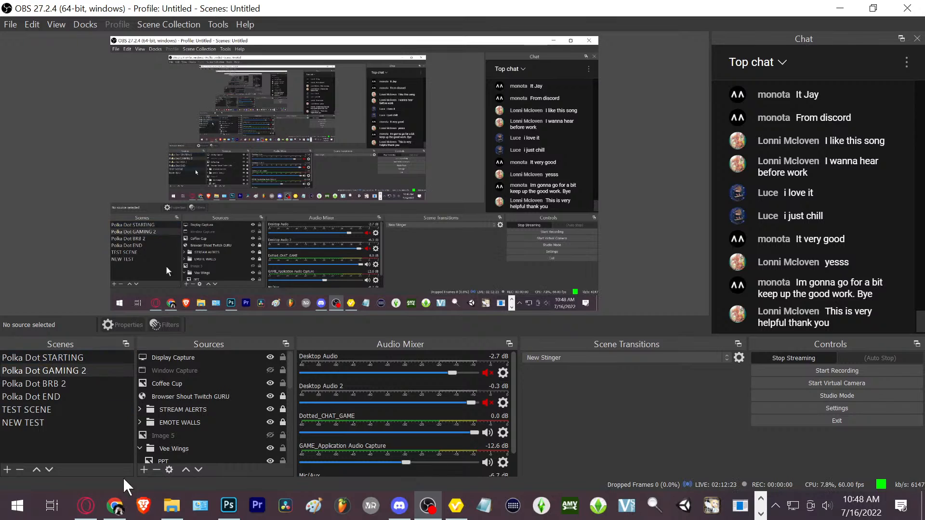
click(120, 513)
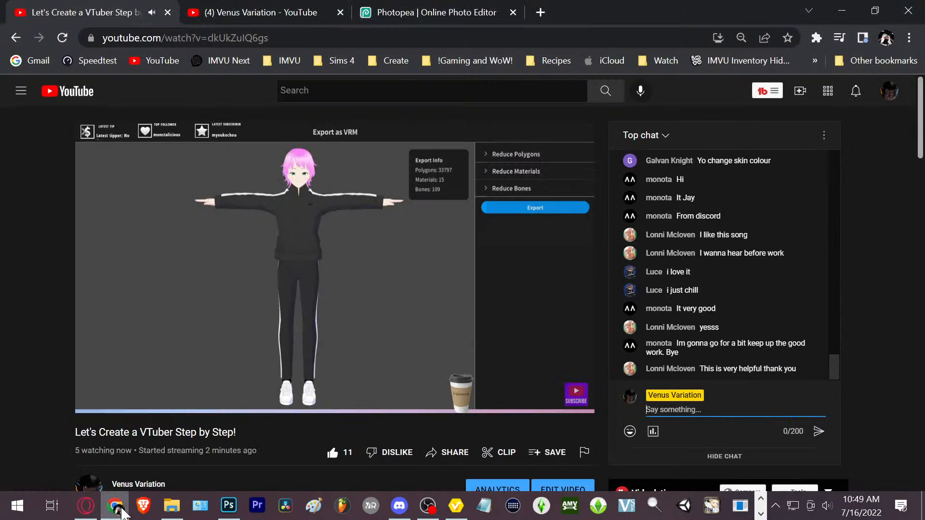
click(427, 508)
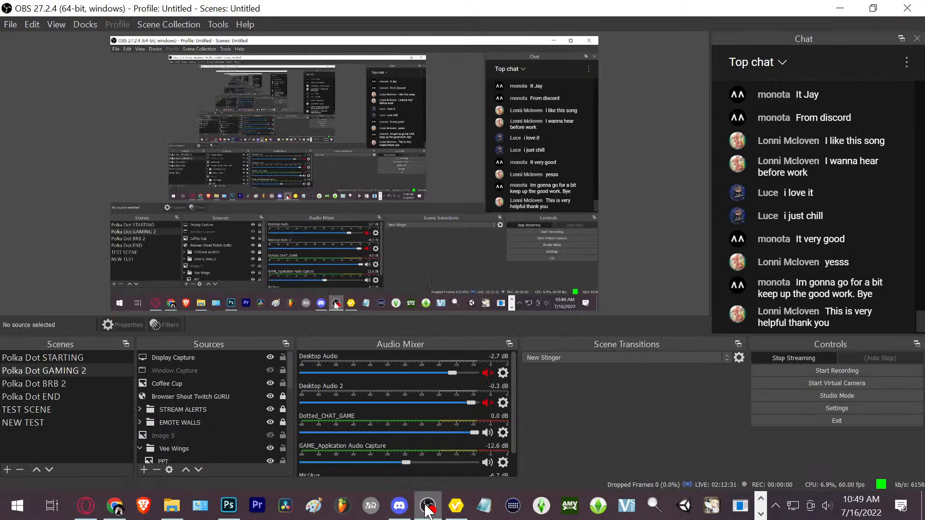
mouse_move(118, 513)
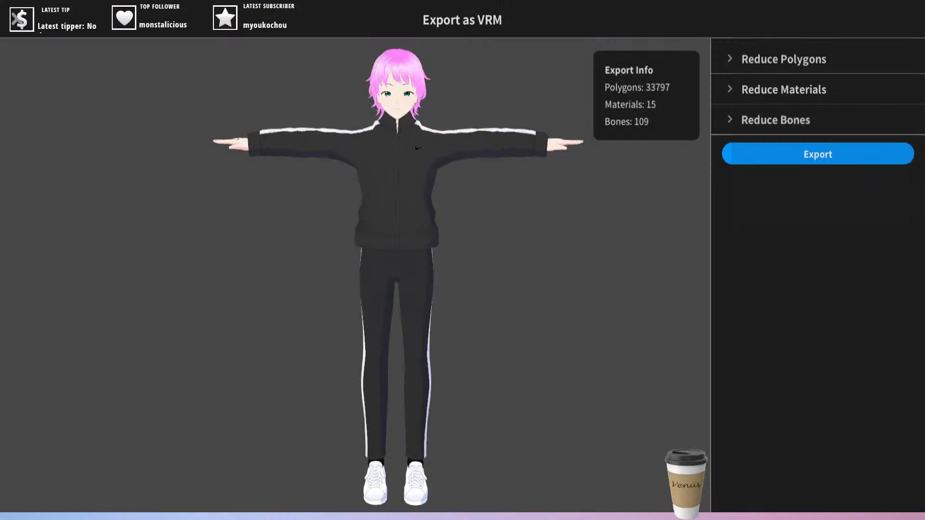
scroll(410, 235, up, 3)
middle_drag(437, 132, 426, 268)
scroll(409, 291, up, 1)
scroll(423, 301, up, 1)
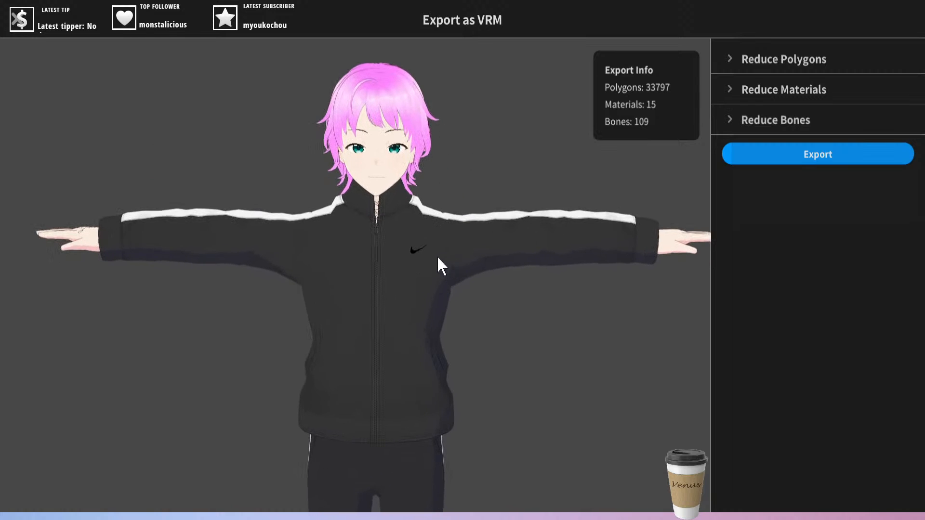
scroll(437, 264, up, 2)
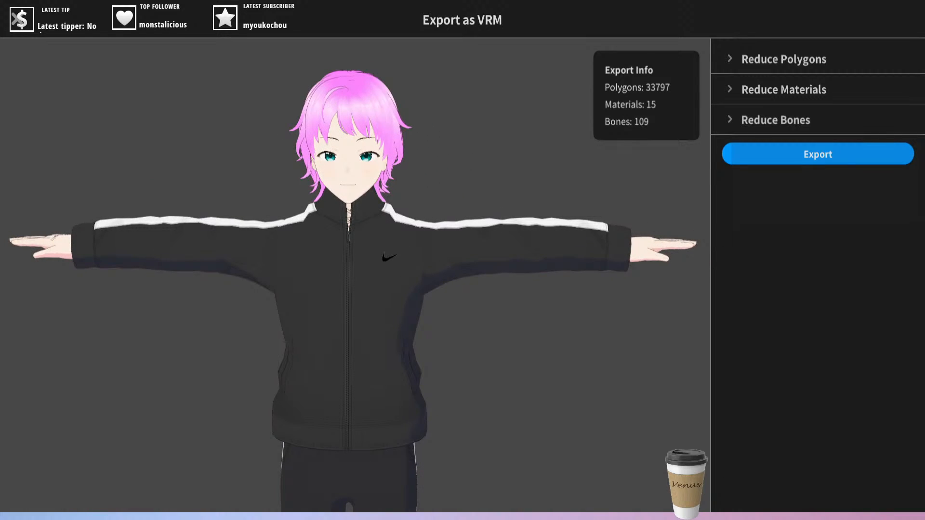